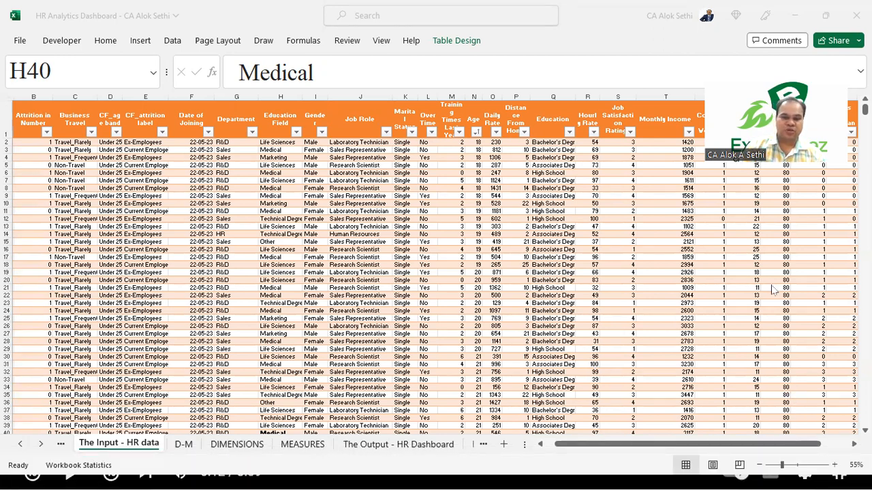
- Open the "The Output - HR Dashboard" sheet and examine the whole HR Analytics Dashboard picture at an enlarged view
{"action": "left_click", "coordinate": [370, 441]}
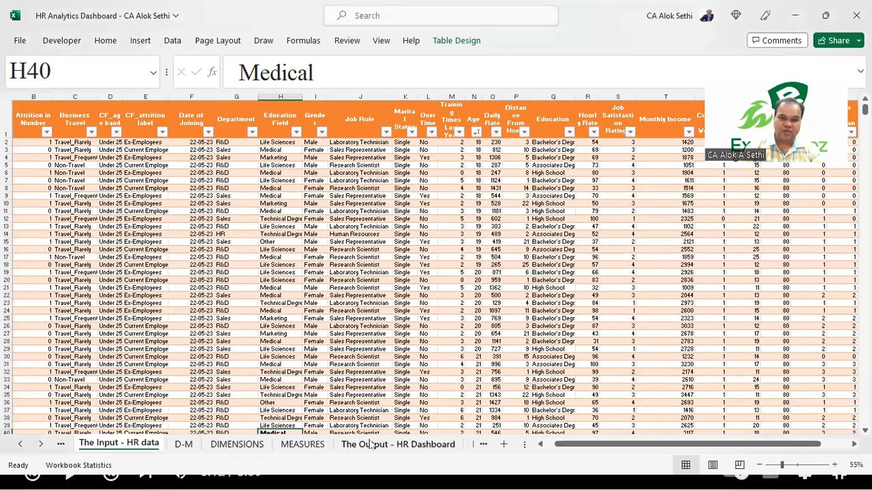
{"action": "left_click", "coordinate": [370, 444]}
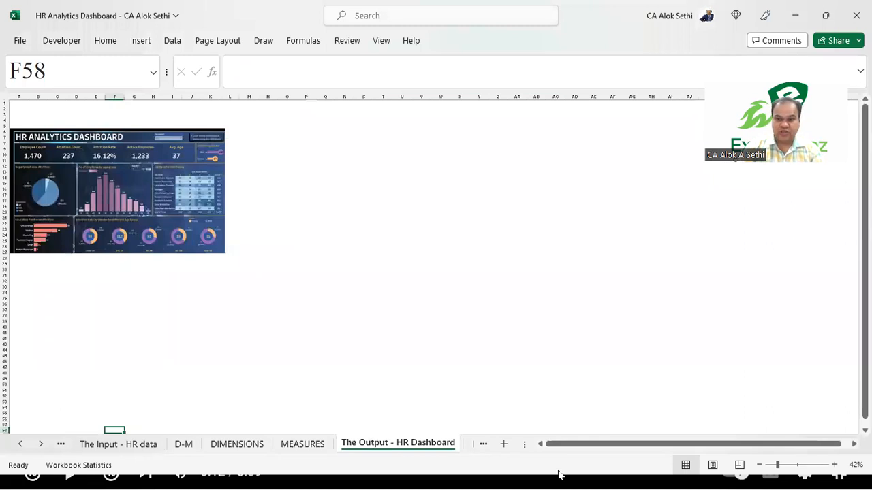
{"action": "left_click", "coordinate": [797, 465]}
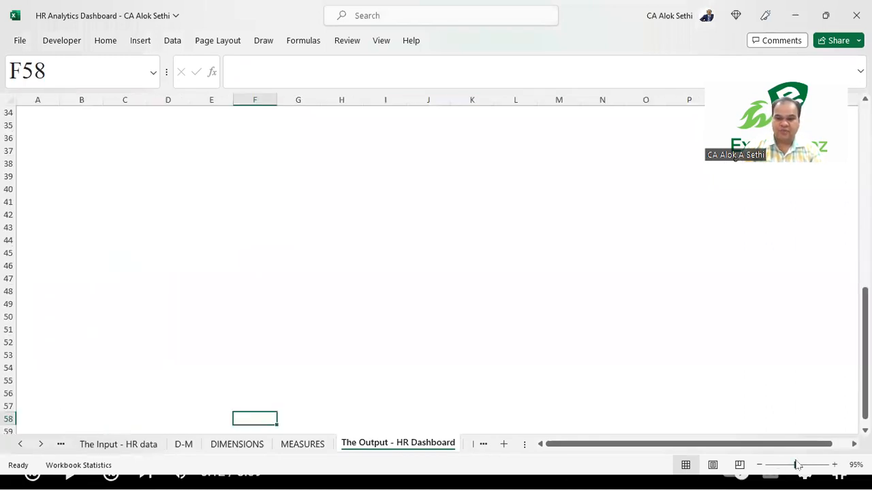
{"action": "scroll", "coordinate": [548, 301], "scroll_direction": "up", "scroll_amount": 11}
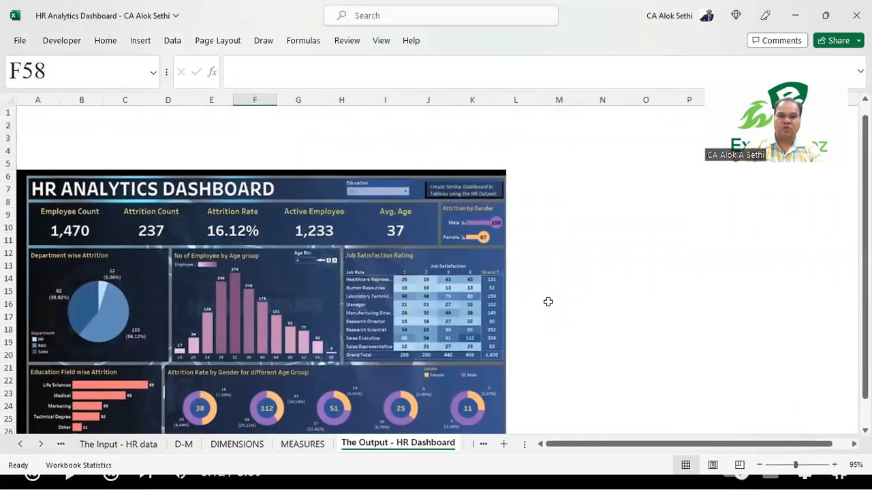
{"action": "scroll", "coordinate": [548, 302], "scroll_direction": "down", "scroll_amount": 1}
{"action": "scroll", "coordinate": [547, 301], "scroll_direction": "up", "scroll_amount": 5}
{"action": "scroll", "coordinate": [548, 301], "scroll_direction": "down", "scroll_amount": 2}
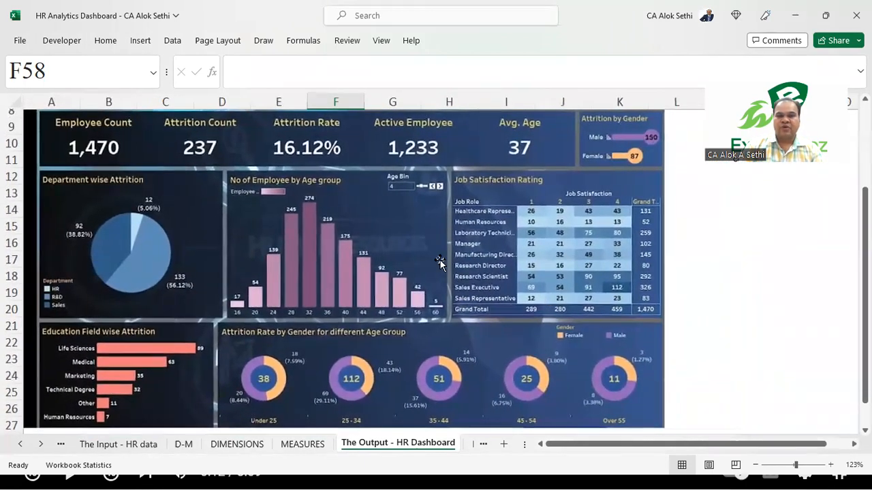
{"action": "scroll", "coordinate": [440, 263], "scroll_direction": "down", "scroll_amount": 1}
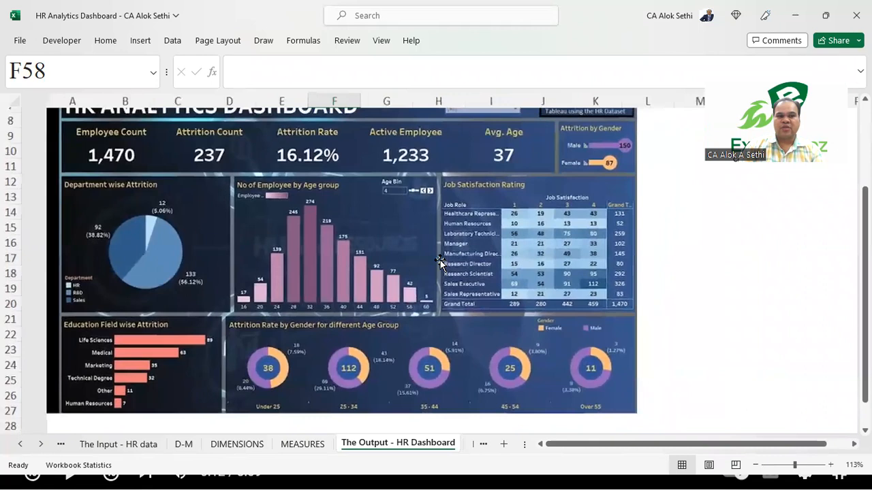
{"action": "scroll", "coordinate": [439, 263], "scroll_direction": "down", "scroll_amount": 1}
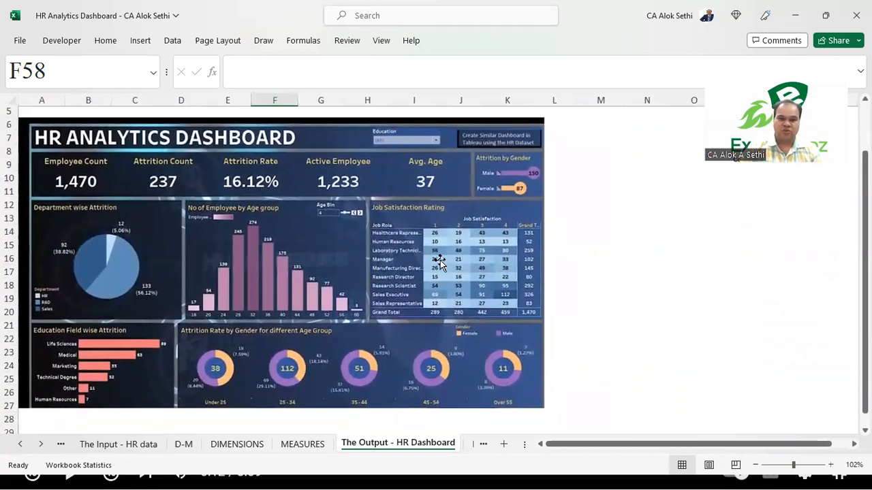
- Move the dashboard picture to the right so that it spans about columns C to N
{"action": "left_click_drag", "start_coordinate": [440, 263], "coordinate": [559, 265]}
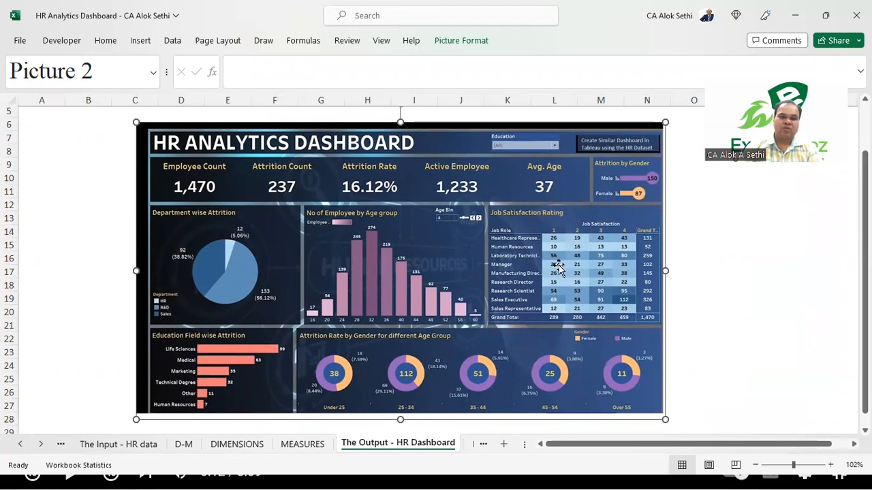
{"action": "scroll", "coordinate": [558, 267], "scroll_direction": "up", "scroll_amount": 2}
{"action": "scroll", "coordinate": [559, 267], "scroll_direction": "up", "scroll_amount": 2}
{"action": "scroll", "coordinate": [558, 267], "scroll_direction": "down", "scroll_amount": 2}
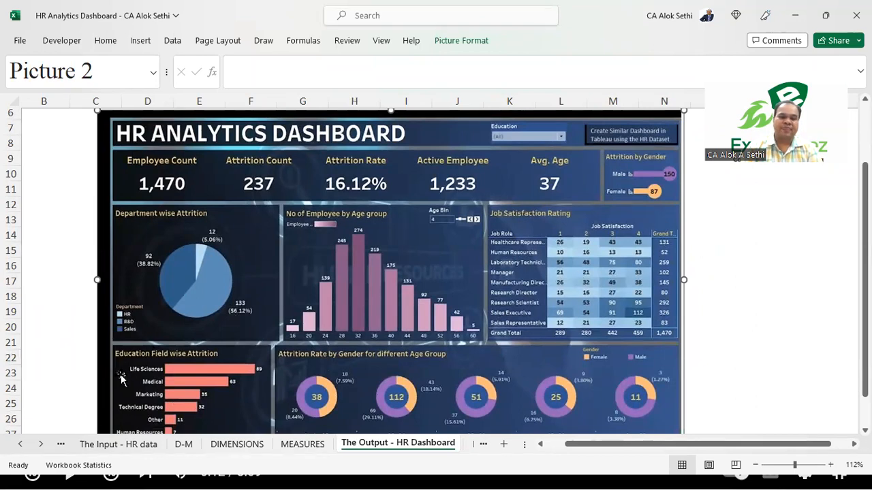
{"action": "scroll", "coordinate": [189, 393], "scroll_direction": "down", "scroll_amount": 1}
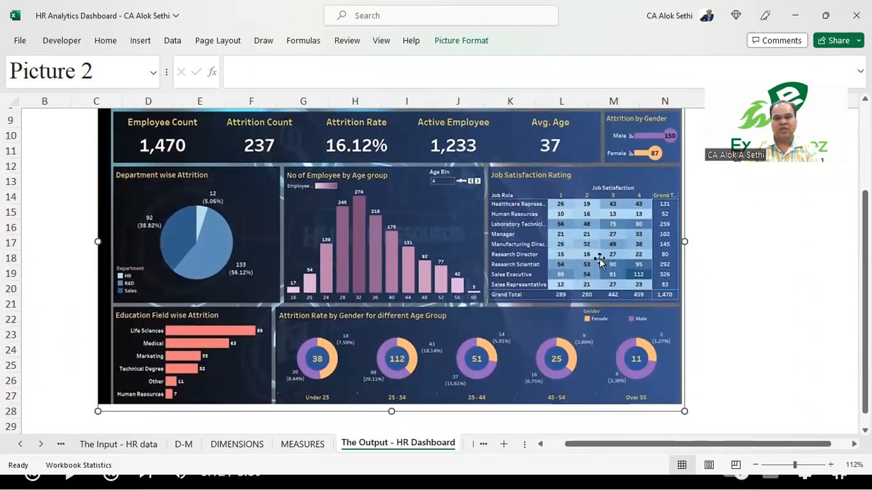
{"action": "scroll", "coordinate": [400, 327], "scroll_direction": "up", "scroll_amount": 1}
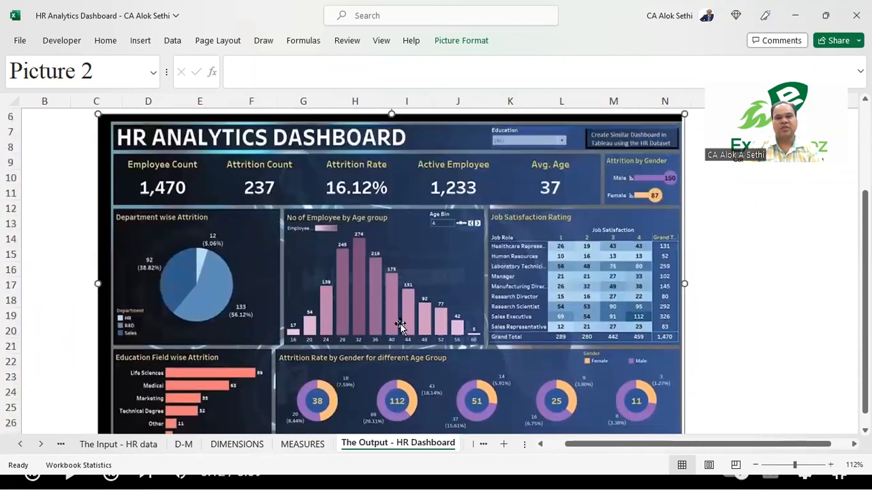
- Examine the dashboard's headline figures, the Attrition by Gender chart and the Job Satisfaction Rating table up close
{"action": "scroll", "coordinate": [657, 203], "scroll_direction": "up", "scroll_amount": 6, "text": "ctrl"}
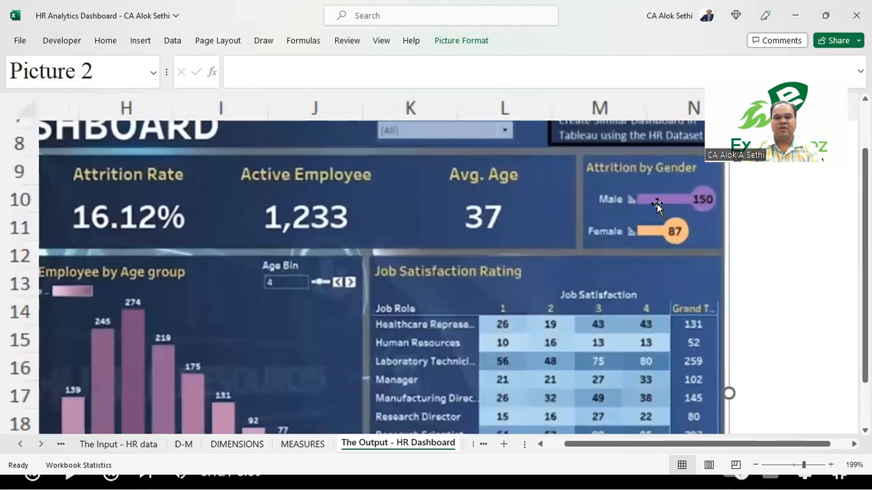
{"action": "scroll", "coordinate": [657, 203], "scroll_direction": "up", "scroll_amount": 1, "text": "ctrl"}
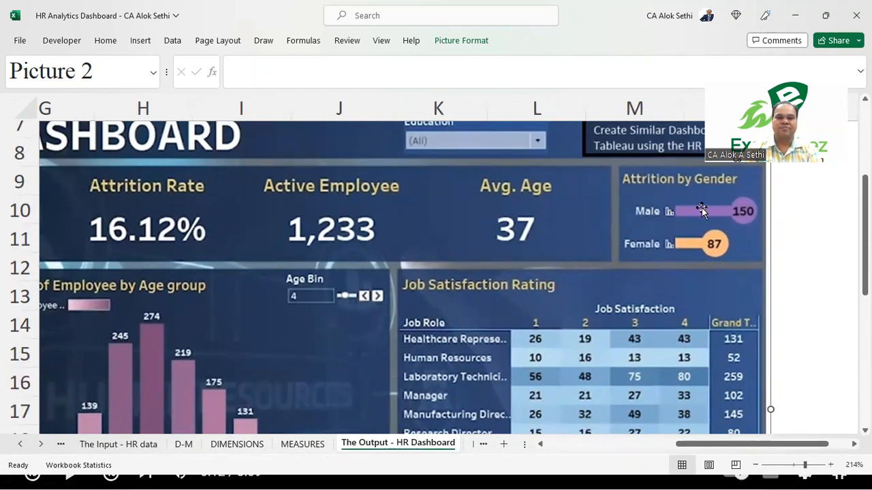
{"action": "scroll", "coordinate": [616, 232], "scroll_direction": "down", "scroll_amount": 4}
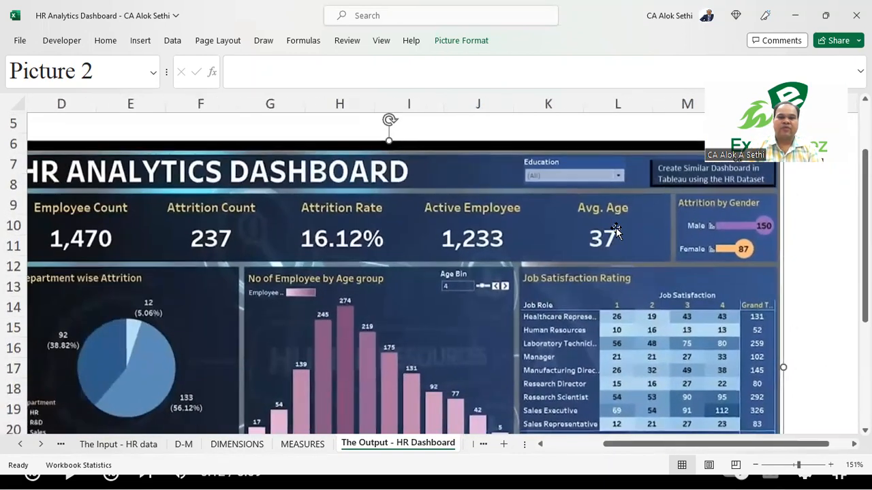
{"action": "scroll", "coordinate": [616, 232], "scroll_direction": "down", "scroll_amount": 1}
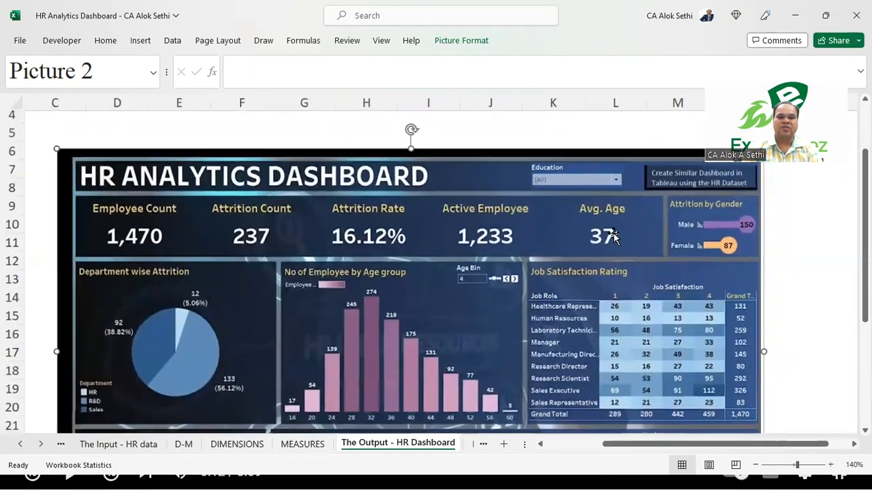
{"action": "scroll", "coordinate": [613, 235], "scroll_direction": "down", "scroll_amount": 1}
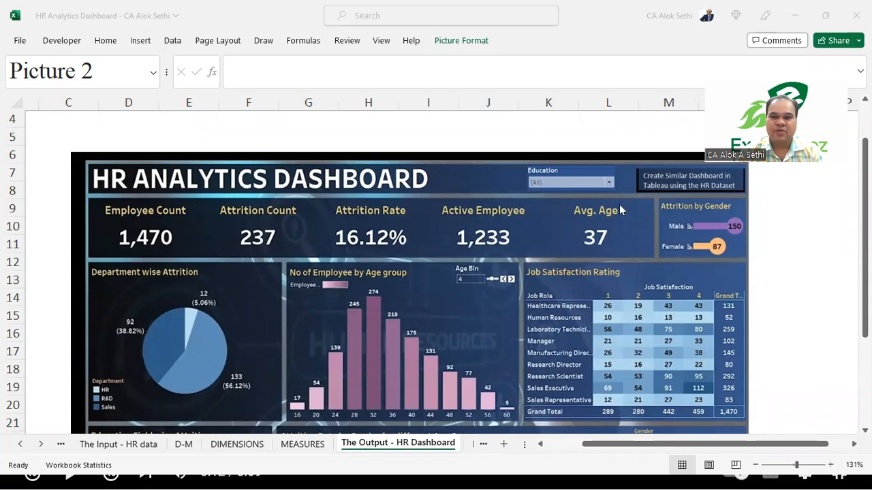
{"action": "scroll", "coordinate": [681, 256], "scroll_direction": "up", "scroll_amount": 5}
{"action": "scroll", "coordinate": [680, 256], "scroll_direction": "down", "scroll_amount": 2}
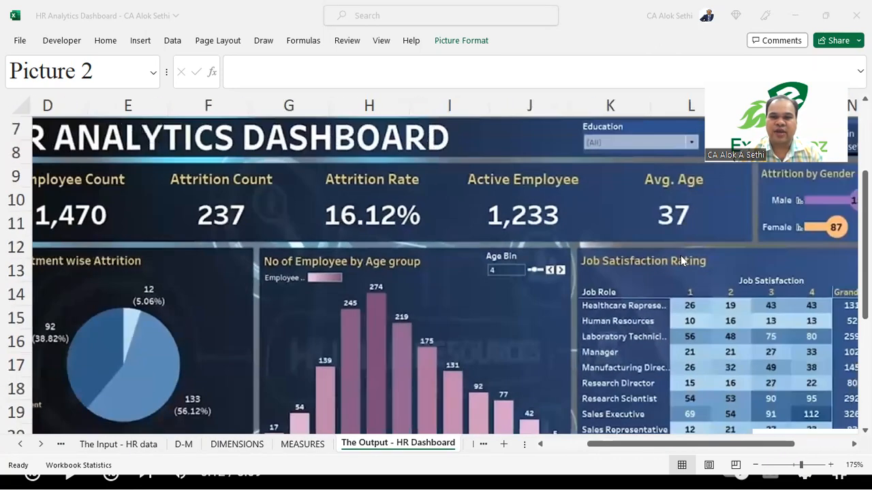
- Reposition the dashboard picture so that its upper-left corner sits in column B near row 2
{"action": "left_click", "coordinate": [534, 266]}
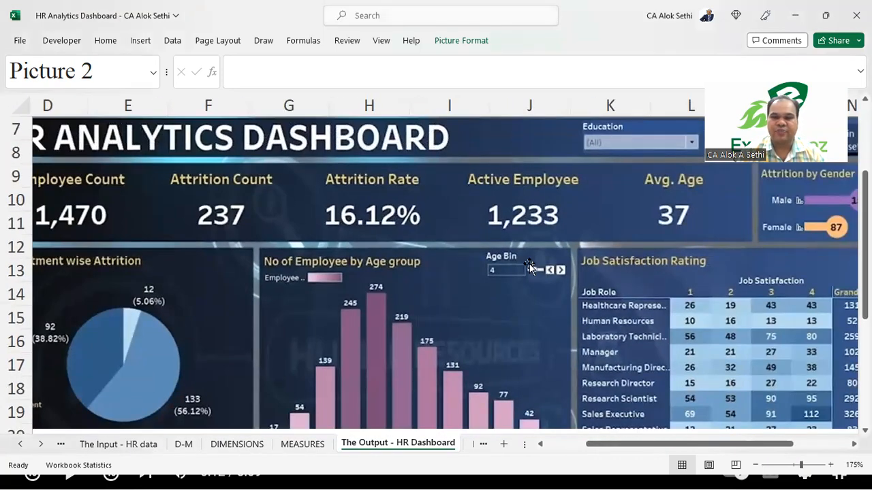
{"action": "scroll", "coordinate": [529, 266], "scroll_direction": "down", "scroll_amount": 4}
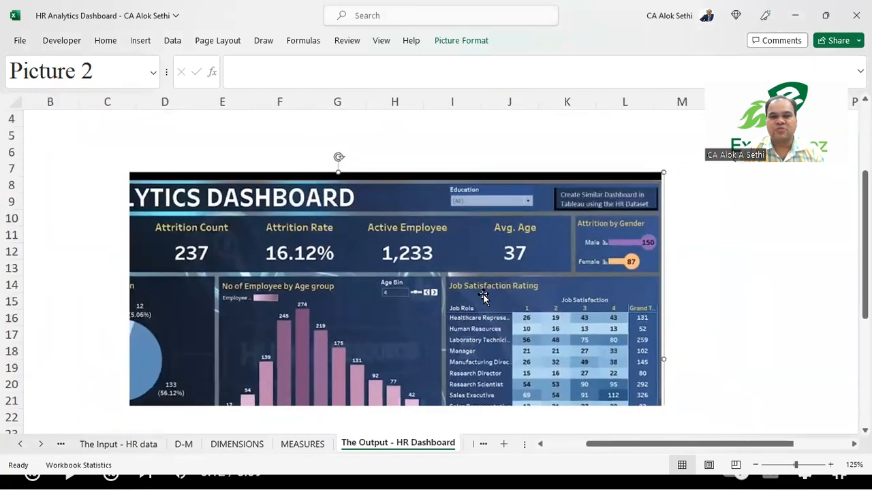
{"action": "left_click_drag", "start_coordinate": [377, 264], "coordinate": [400, 196]}
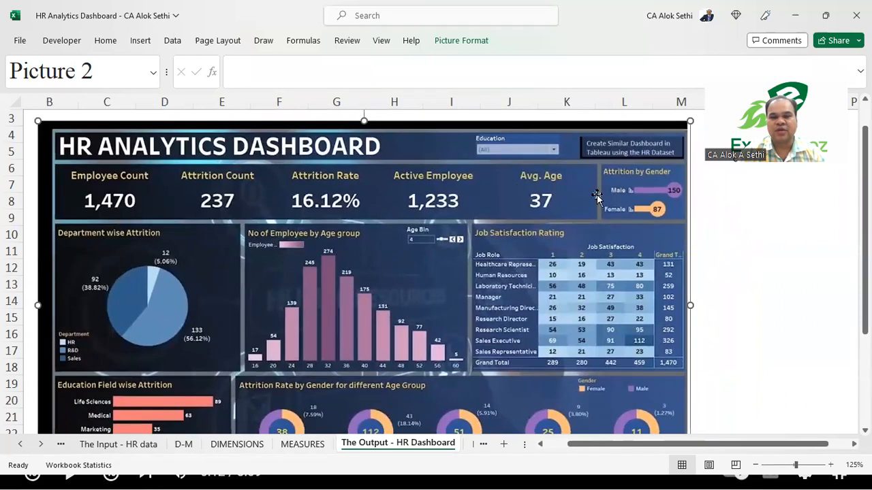
{"action": "left_click_drag", "start_coordinate": [431, 307], "coordinate": [445, 262]}
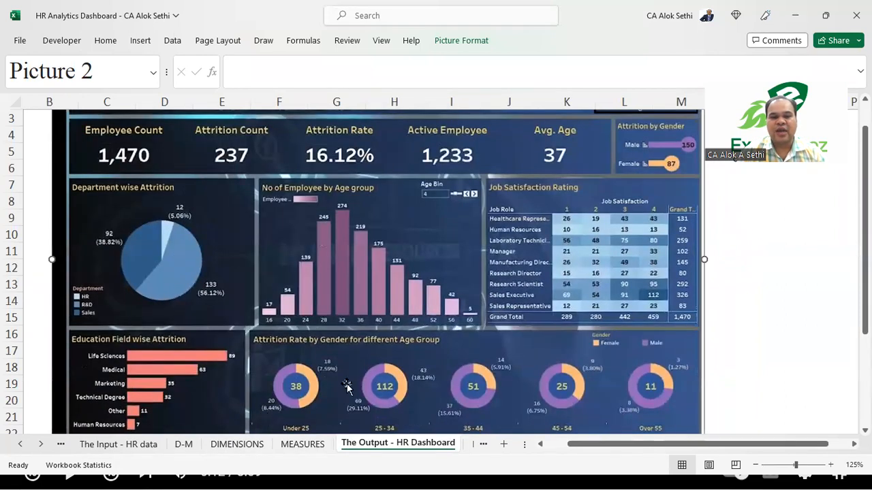
{"action": "scroll", "coordinate": [293, 376], "scroll_direction": "up", "scroll_amount": 3}
{"action": "scroll", "coordinate": [293, 376], "scroll_direction": "down", "scroll_amount": 4}
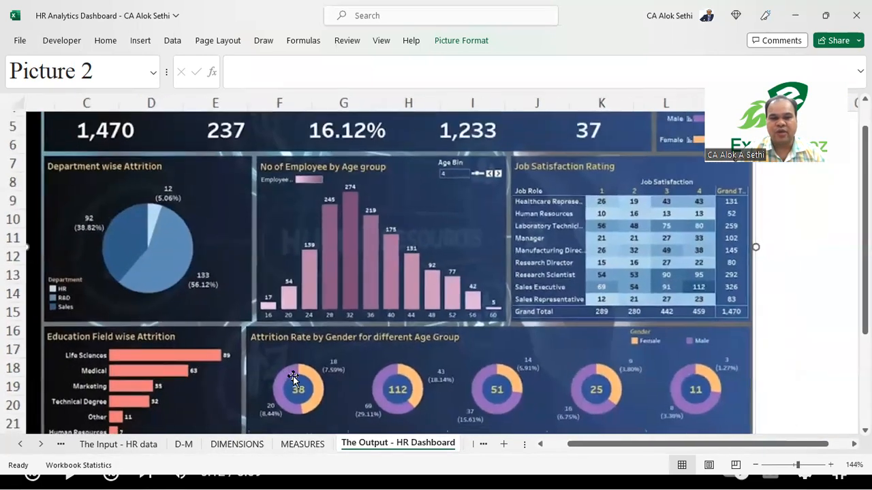
{"action": "scroll", "coordinate": [293, 376], "scroll_direction": "up", "scroll_amount": 1}
{"action": "scroll", "coordinate": [293, 376], "scroll_direction": "down", "scroll_amount": 1}
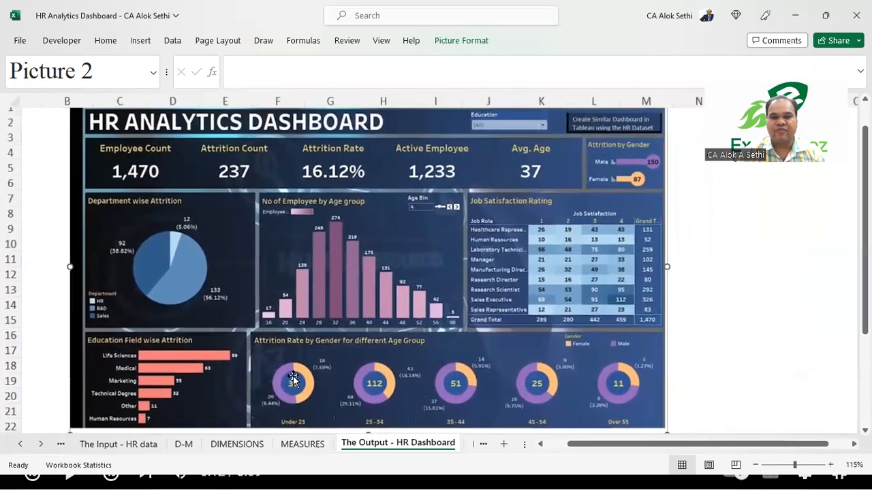
{"action": "left_click_drag", "start_coordinate": [335, 256], "coordinate": [343, 276]}
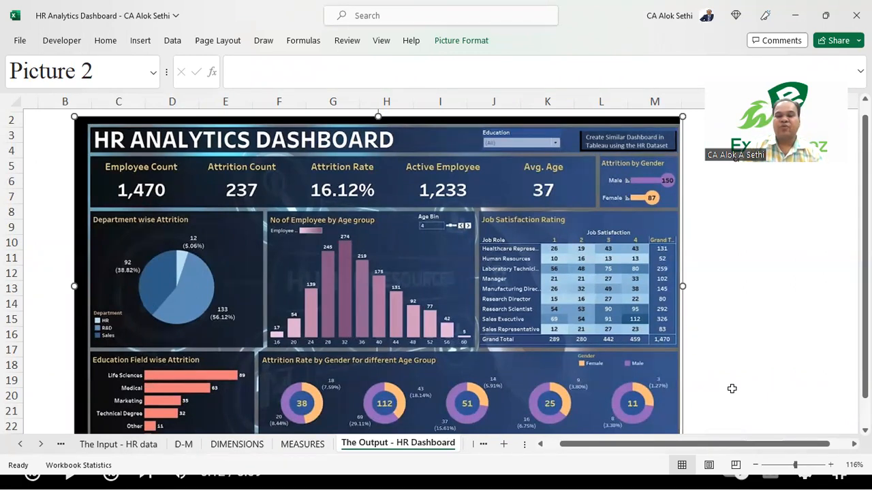
- Compare the columns of the "The Input - HR data" sheet with the charts on the "The Output - HR Dashboard" sheet
{"action": "key", "text": "alt+Tab"}
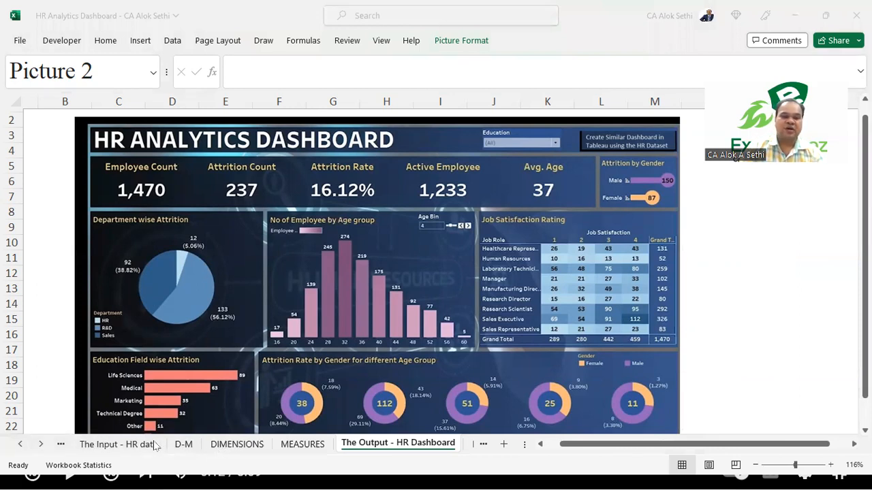
{"action": "key", "text": "alt+Tab"}
{"action": "left_click", "coordinate": [111, 444]}
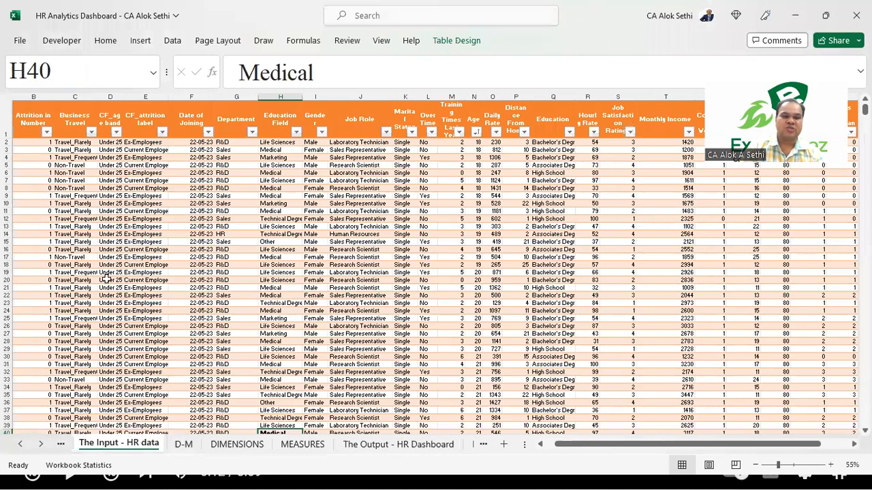
{"action": "scroll", "coordinate": [221, 328], "scroll_direction": "left", "scroll_amount": 6}
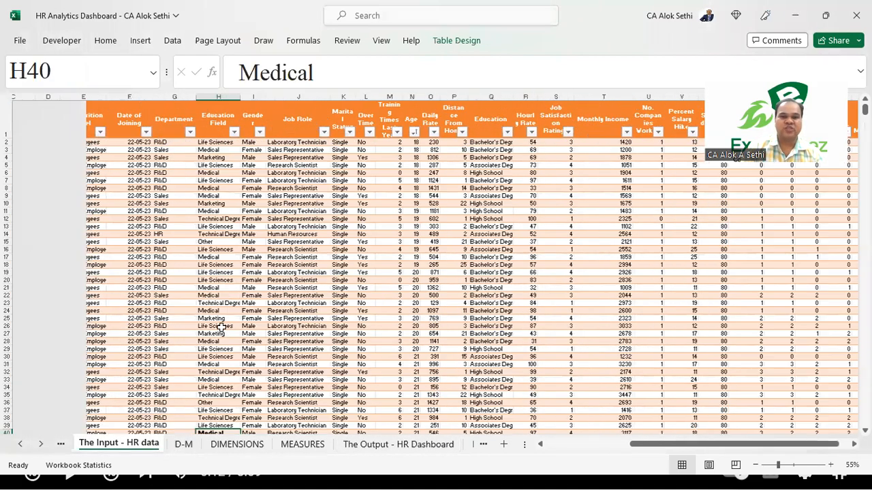
{"action": "left_click", "coordinate": [389, 447]}
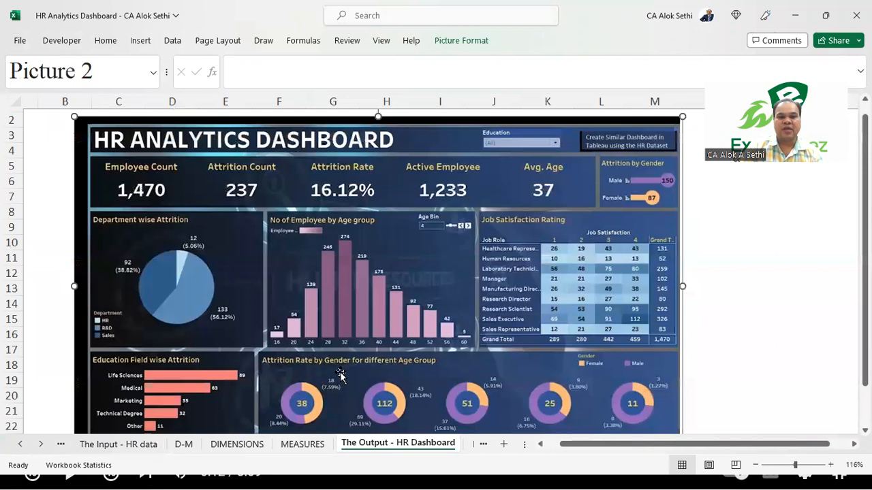
{"action": "scroll", "coordinate": [235, 344], "scroll_direction": "up", "scroll_amount": 1, "text": "ctrl"}
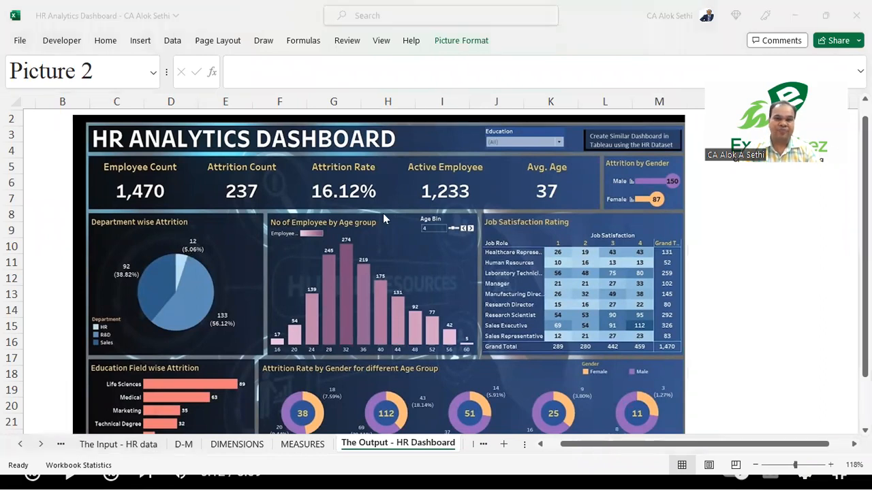
{"action": "scroll", "coordinate": [390, 237], "scroll_direction": "down", "scroll_amount": 2}
{"action": "scroll", "coordinate": [390, 237], "scroll_direction": "up", "scroll_amount": 2}
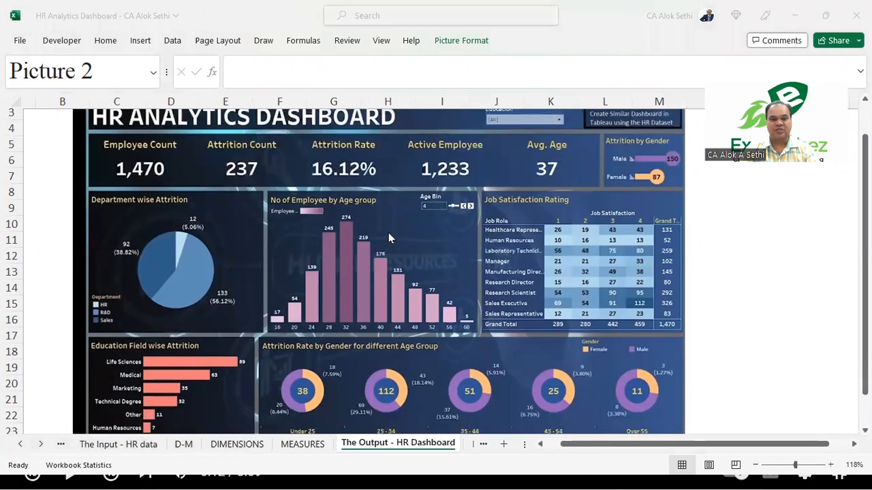
- Return to the "The Input - HR data" sheet and review the table's columns from the first through Years With Curr Manager
{"action": "left_click", "coordinate": [122, 445]}
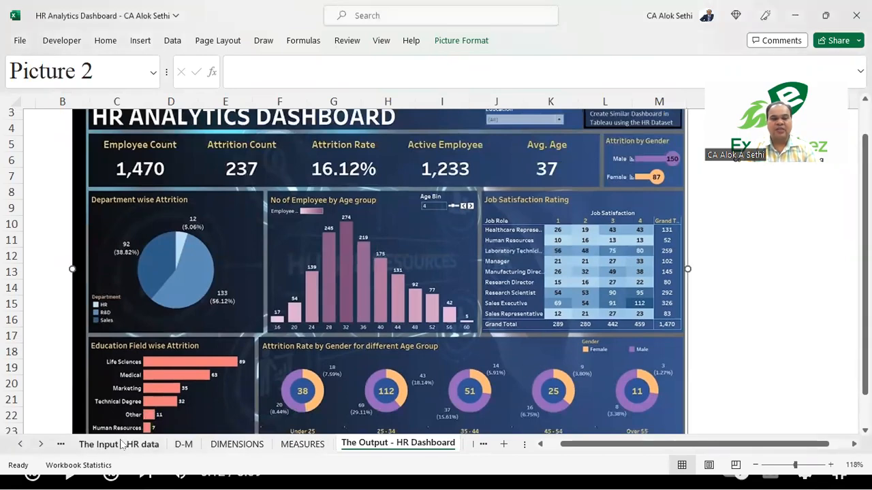
{"action": "left_click", "coordinate": [122, 444]}
{"action": "scroll", "coordinate": [137, 288], "scroll_direction": "right", "scroll_amount": 3}
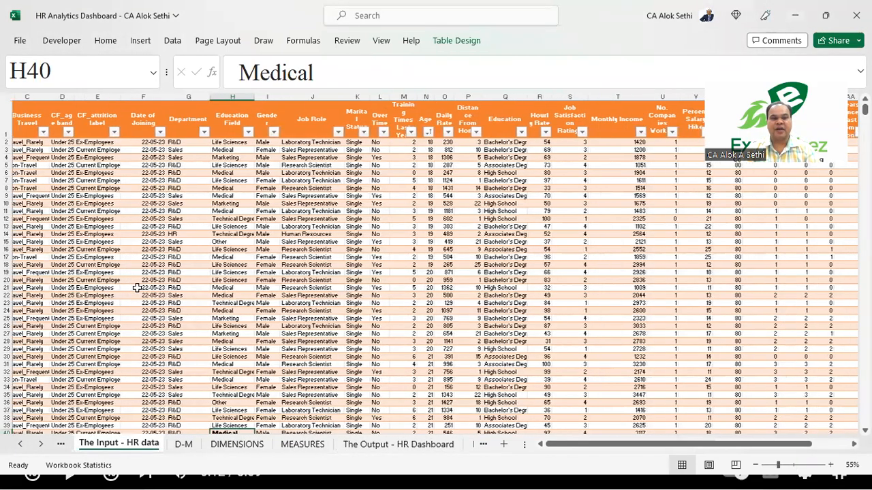
{"action": "scroll", "coordinate": [137, 288], "scroll_direction": "right", "scroll_amount": 3}
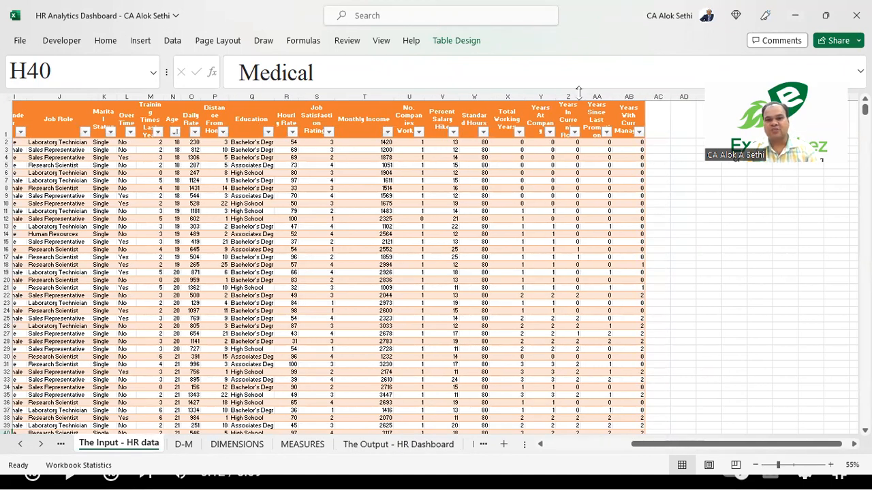
{"action": "left_click_drag", "start_coordinate": [577, 92], "coordinate": [589, 97]}
{"action": "scroll", "coordinate": [251, 204], "scroll_direction": "left", "scroll_amount": 5}
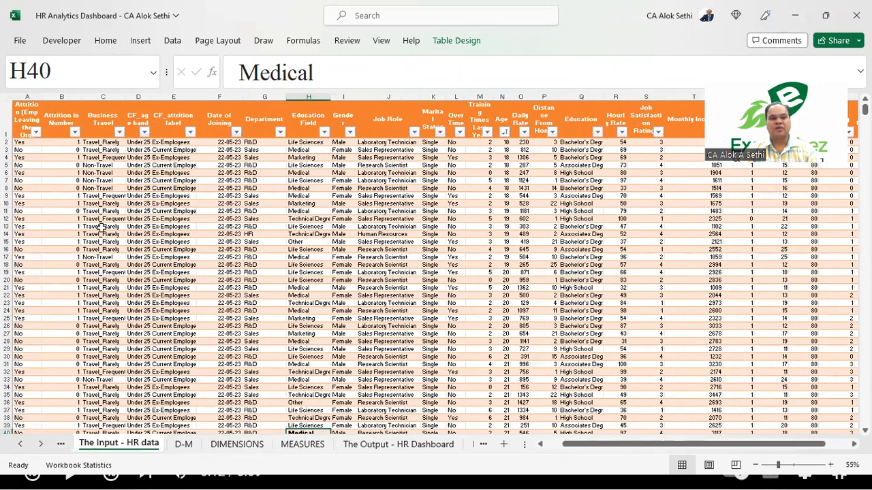
- Go to the last filled row of column A in the HR data table
{"action": "left_click", "coordinate": [102, 227]}
{"action": "key", "text": "Home"}
{"action": "key", "text": "ctrl+Down"}
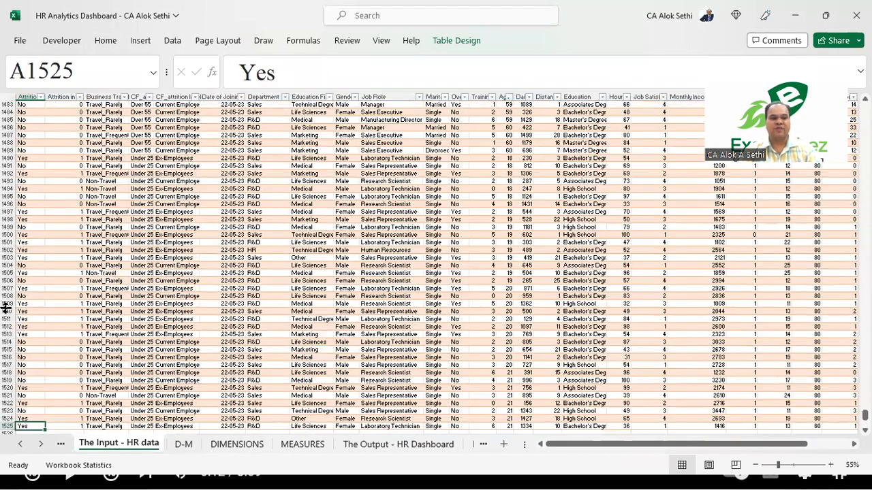
- Examine the last rows of the HR data table, ending in its final column, Years With Curr Manager
{"action": "left_click", "coordinate": [7, 427]}
{"action": "left_click", "coordinate": [136, 319]}
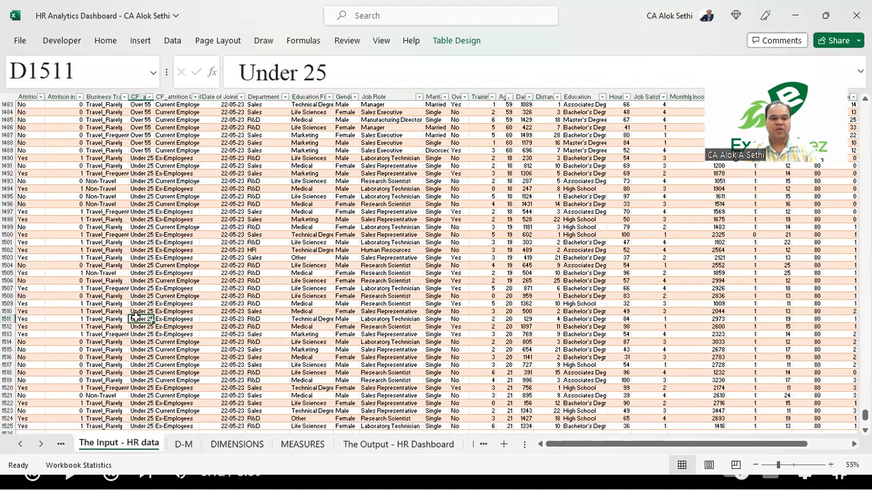
{"action": "scroll", "coordinate": [136, 319], "scroll_direction": "up", "scroll_amount": 5, "text": "ctrl"}
{"action": "scroll", "coordinate": [6, 346], "scroll_direction": "down", "scroll_amount": 5}
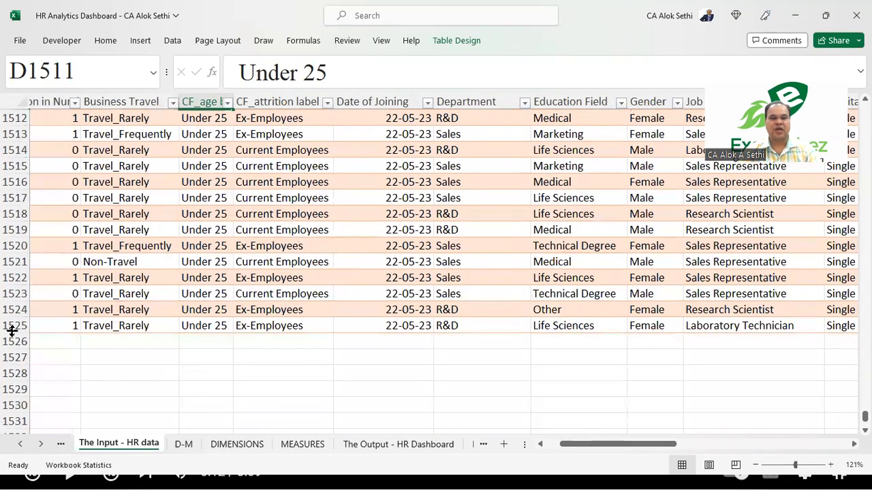
{"action": "left_click", "coordinate": [259, 248]}
{"action": "key", "text": "ctrl+Right"}
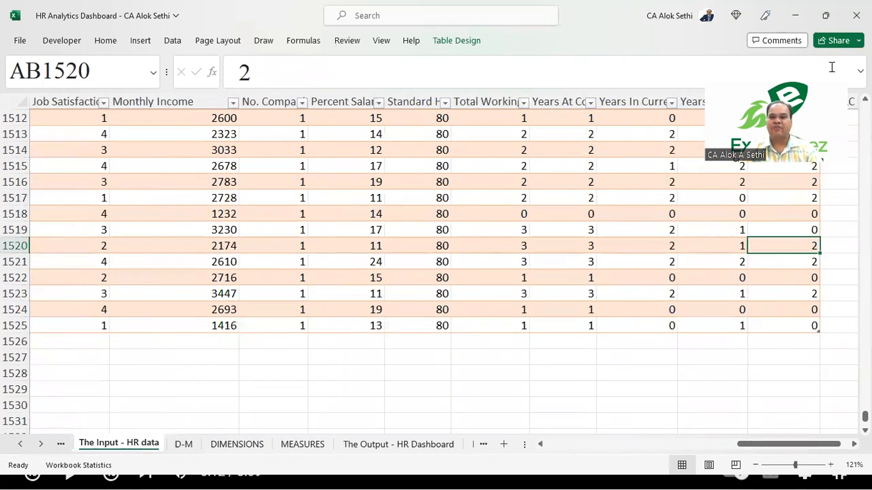
- Compare the column headings with the active cell inside the table in column AB and outside it in column AC
{"action": "left_click", "coordinate": [789, 144]}
{"action": "key", "text": "Right"}
{"action": "key", "text": "Left"}
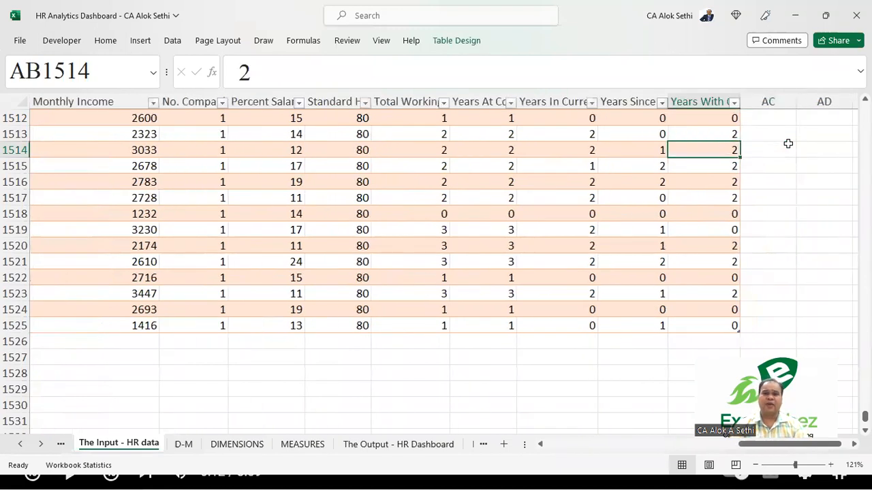
{"action": "key", "text": "Up"}
{"action": "key", "text": "Left"}
{"action": "key", "text": "Right"}
{"action": "key", "text": "Right"}
{"action": "key", "text": "Left"}
{"action": "key", "text": "Right"}
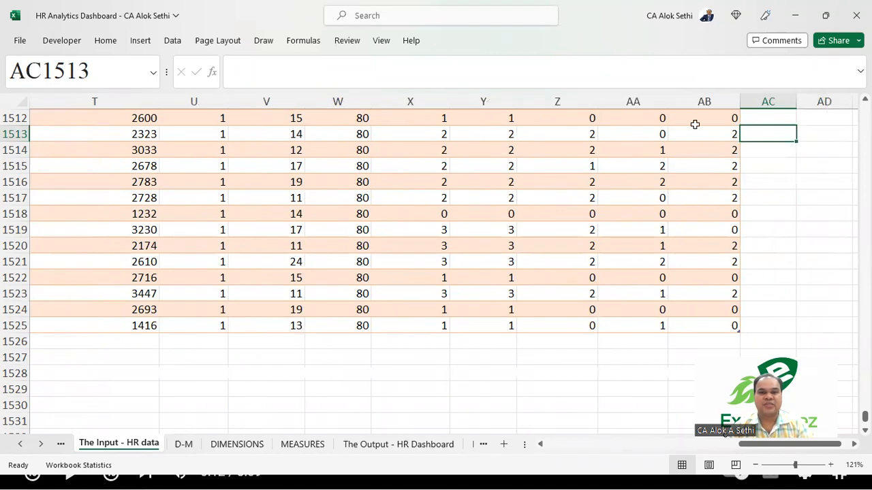
- Remove the filter buttons from the HR data table's header row
{"action": "left_click", "coordinate": [662, 154]}
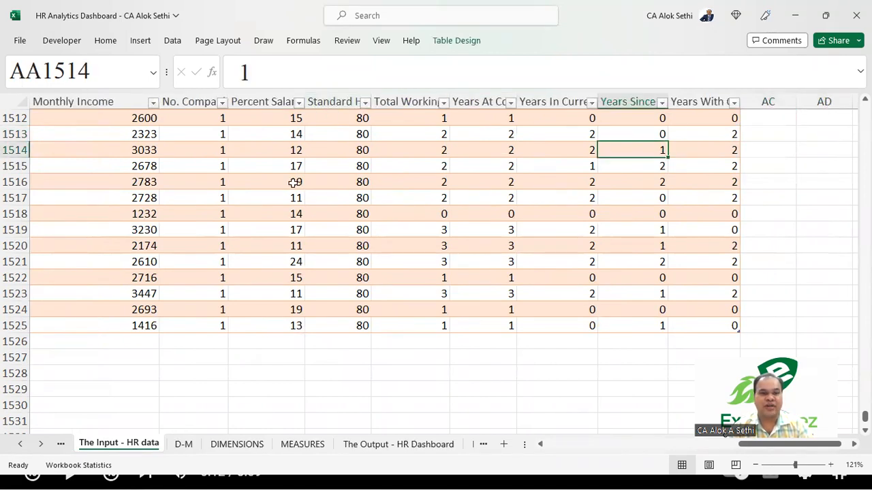
{"action": "key", "text": "ctrl+shift+l"}
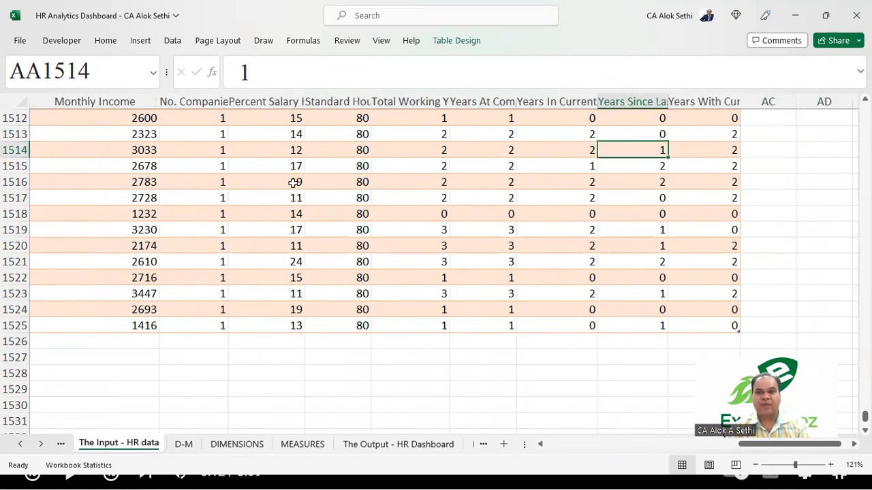
- Check the header display without filter buttons by selecting column AB and cells inside and outside the table
{"action": "left_click", "coordinate": [754, 150]}
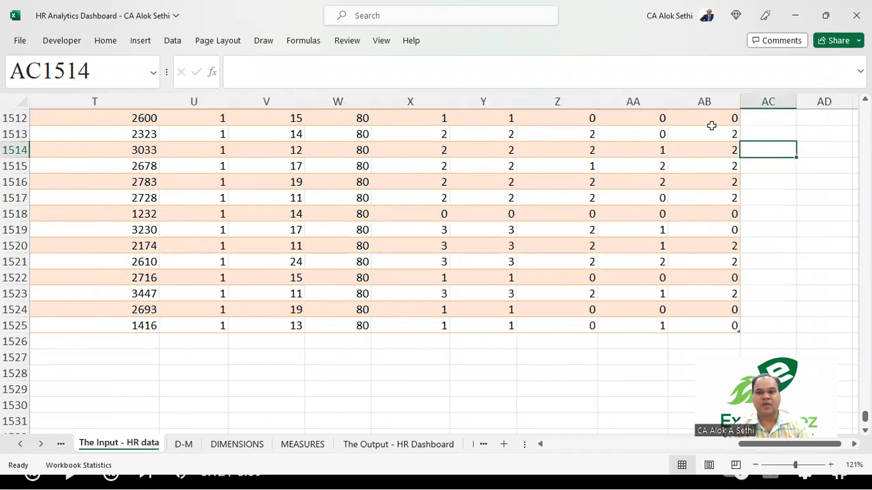
{"action": "left_click", "coordinate": [692, 99]}
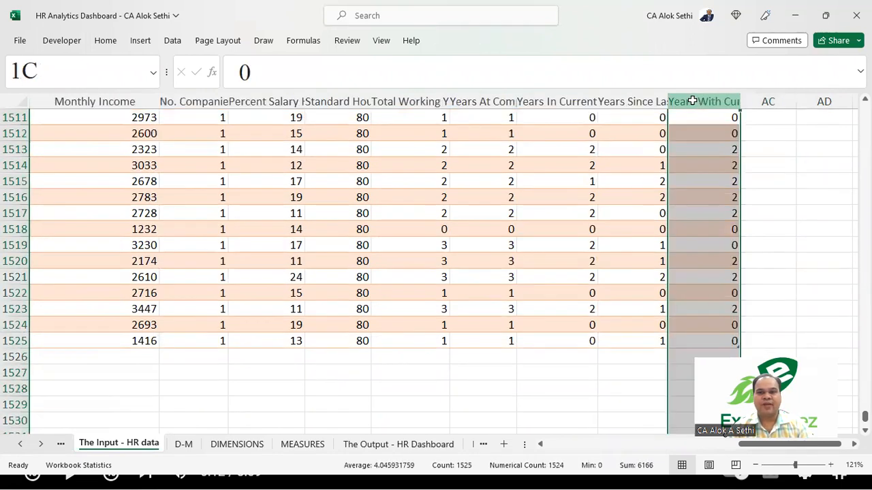
{"action": "left_click", "coordinate": [571, 149]}
{"action": "left_click", "coordinate": [760, 147]}
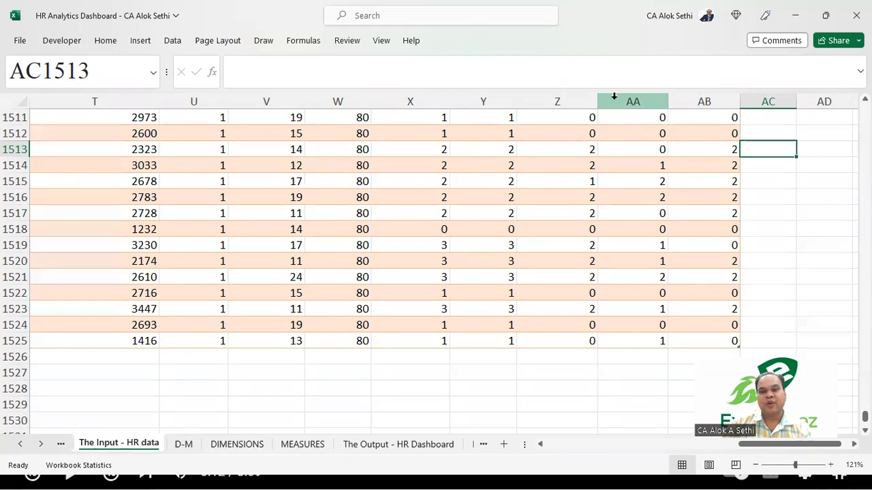
{"action": "left_click", "coordinate": [713, 101]}
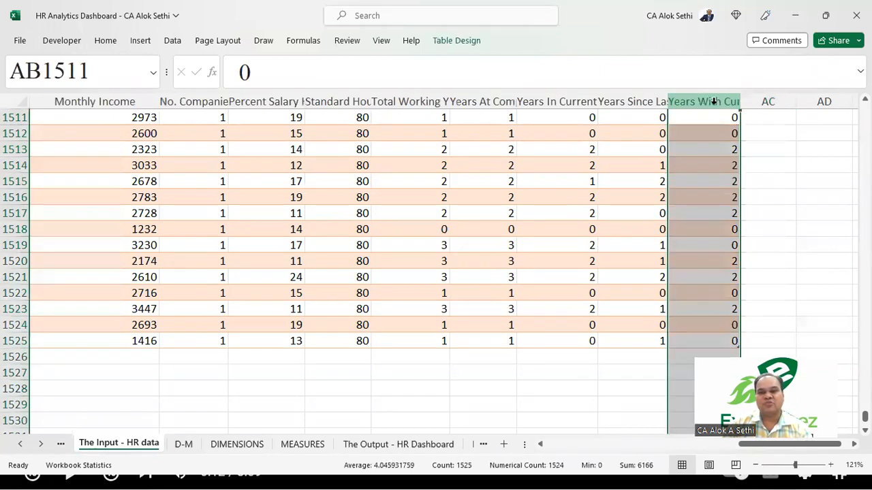
{"action": "left_click", "coordinate": [656, 152]}
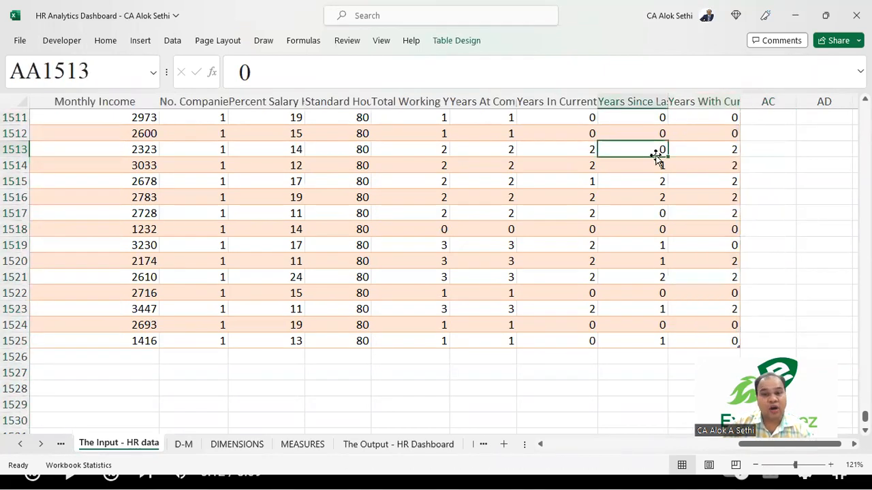
{"action": "left_click", "coordinate": [781, 135]}
- Open the "Steps to Create Dashboard" sheet
{"action": "scroll", "coordinate": [368, 156], "scroll_direction": "left", "scroll_amount": 8}
{"action": "scroll", "coordinate": [368, 157], "scroll_direction": "left", "scroll_amount": 2}
{"action": "scroll", "coordinate": [368, 157], "scroll_direction": "right", "scroll_amount": 4}
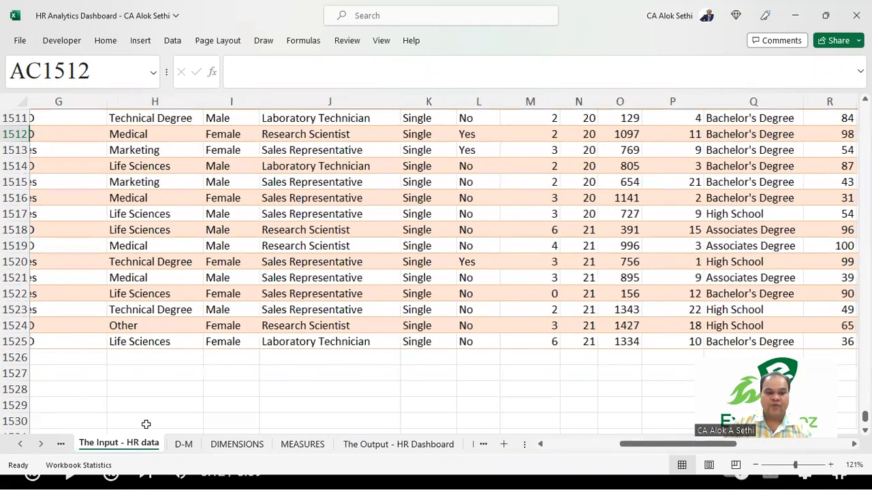
{"action": "left_click", "coordinate": [146, 422]}
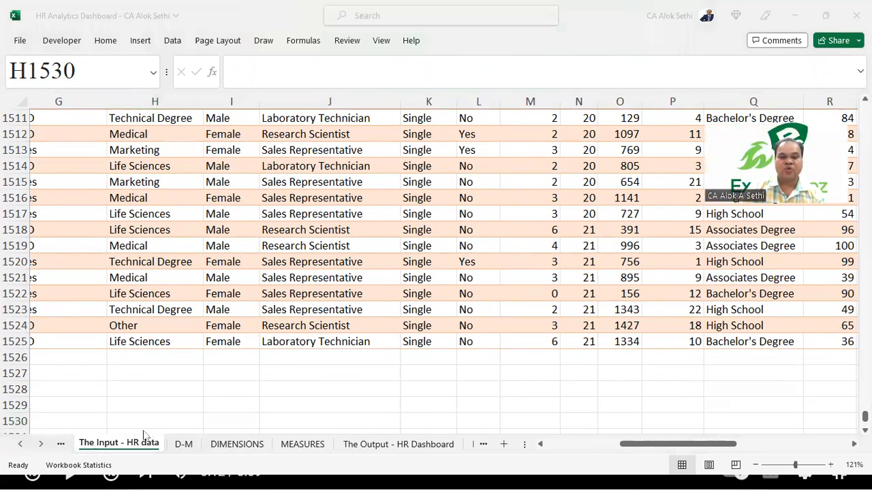
{"action": "left_click", "coordinate": [21, 444]}
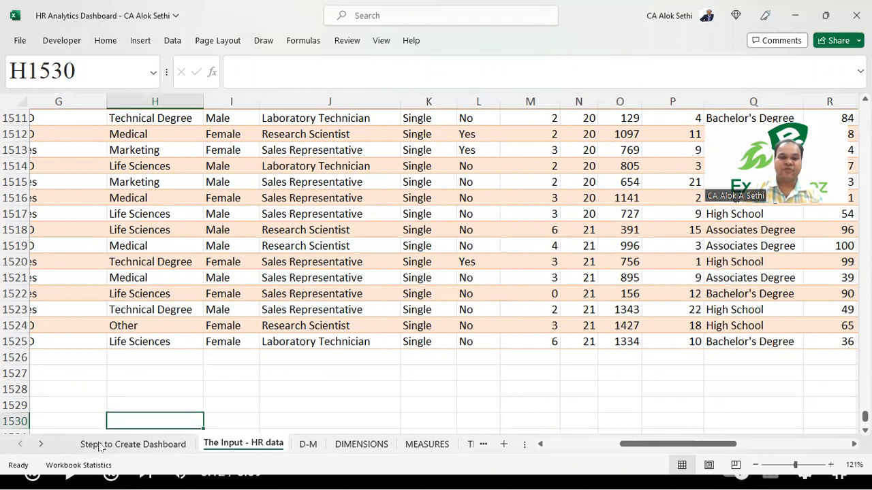
{"action": "key", "text": "alt+Tab"}
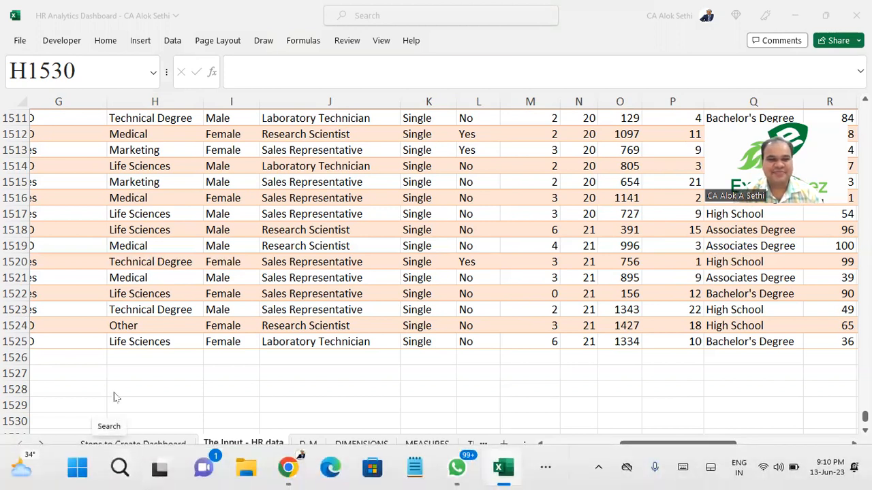
{"action": "left_click", "coordinate": [135, 441]}
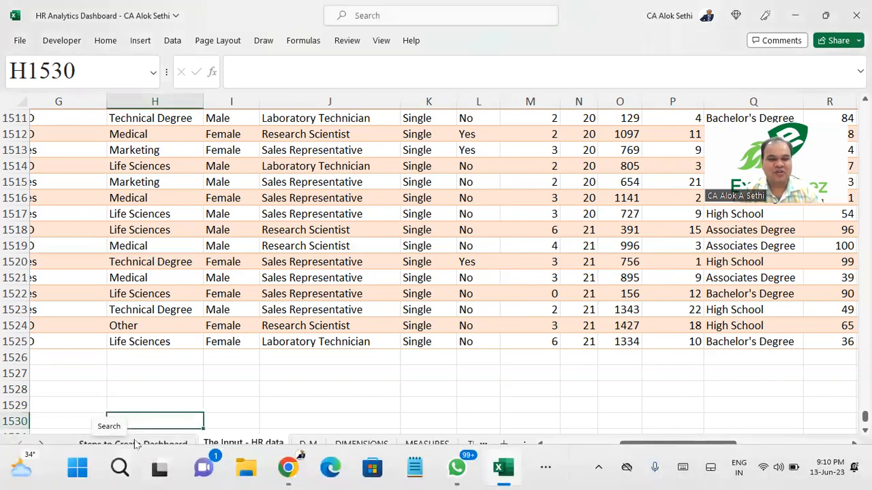
{"action": "left_click", "coordinate": [135, 442]}
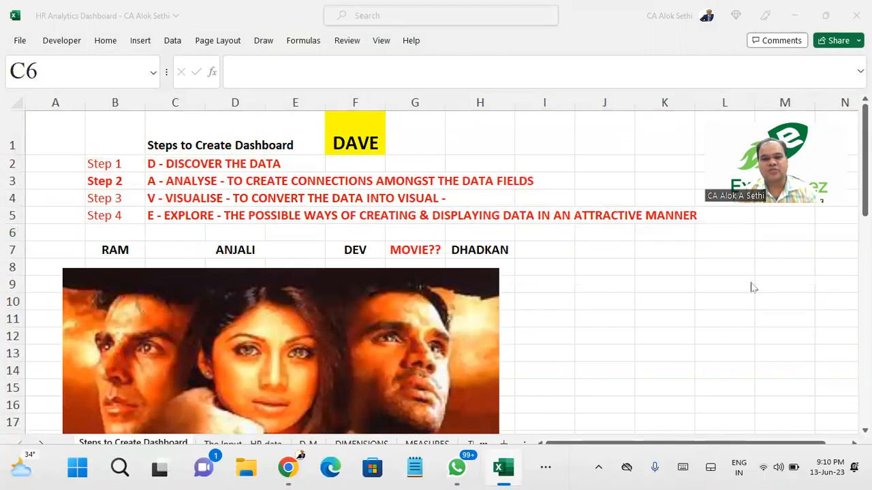
- Review the movie example in row 7, its picture, and the DAVE heading in F1
{"action": "scroll", "coordinate": [410, 359], "scroll_direction": "down", "scroll_amount": 2}
{"action": "scroll", "coordinate": [411, 361], "scroll_direction": "up", "scroll_amount": 1}
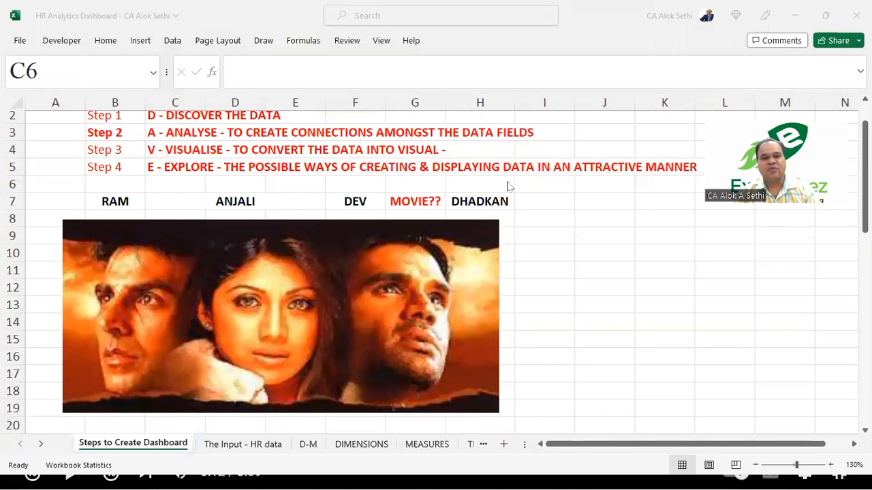
{"action": "left_click", "coordinate": [491, 203]}
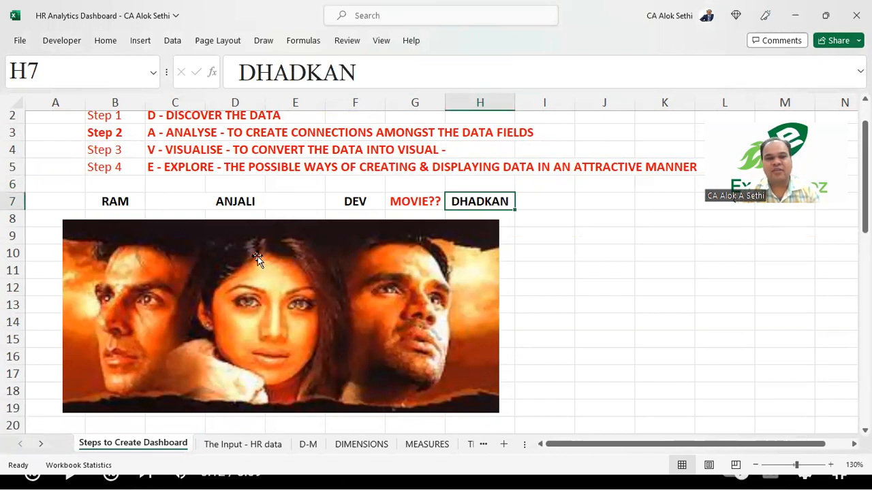
{"action": "scroll", "coordinate": [258, 256], "scroll_direction": "down", "scroll_amount": 2}
{"action": "scroll", "coordinate": [258, 256], "scroll_direction": "up", "scroll_amount": 2}
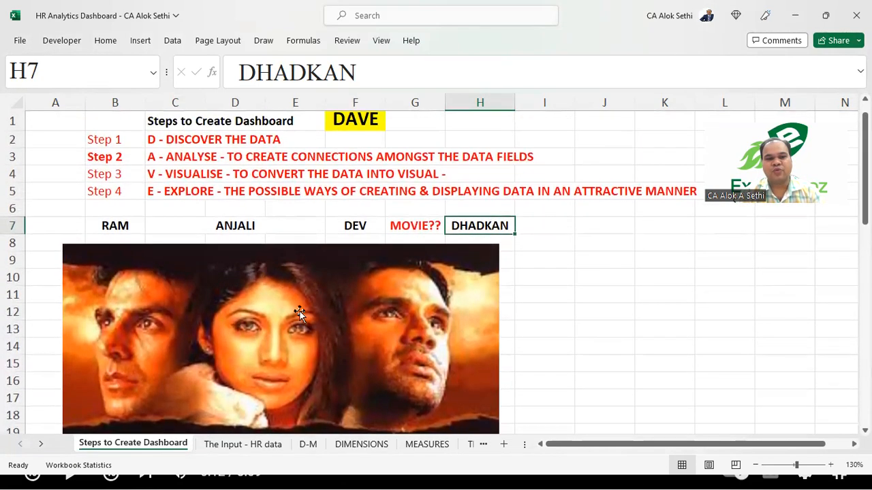
{"action": "left_click", "coordinate": [350, 229]}
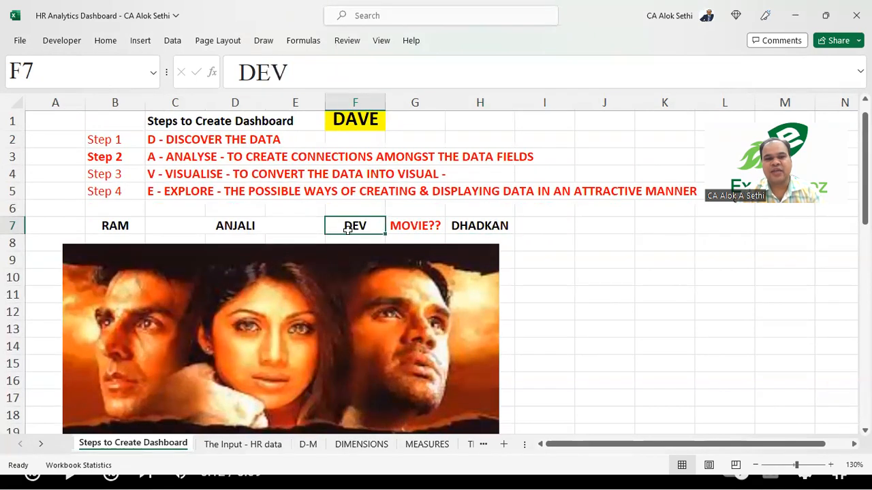
{"action": "left_click", "coordinate": [351, 125]}
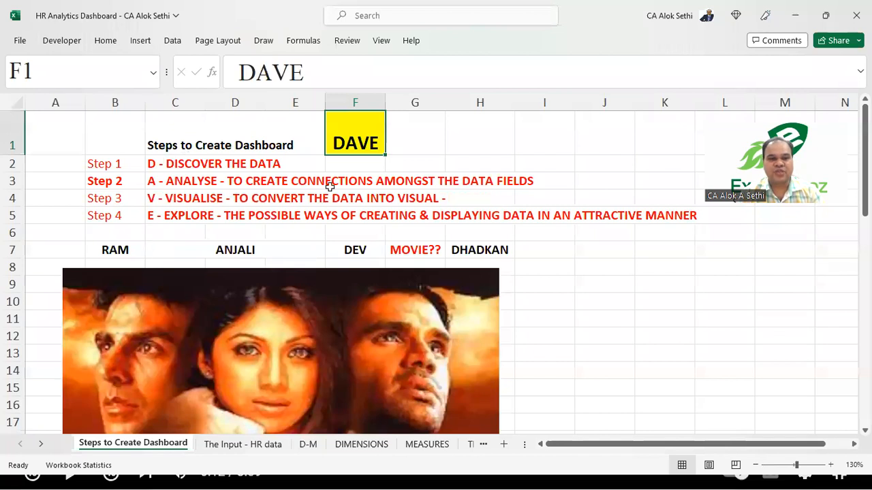
{"action": "left_click", "coordinate": [227, 133]}
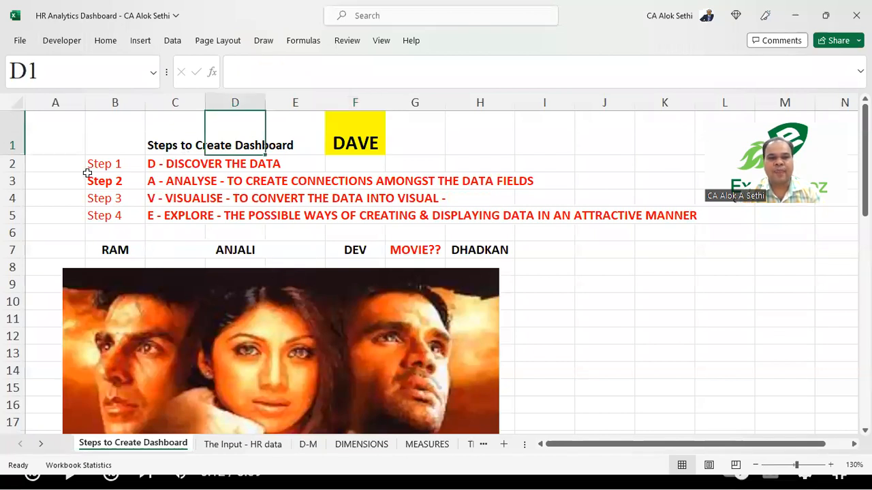
- Go through the four DAVE steps in C2:C5: Discover, Analyse, Visualise and Explore
{"action": "left_click", "coordinate": [174, 158]}
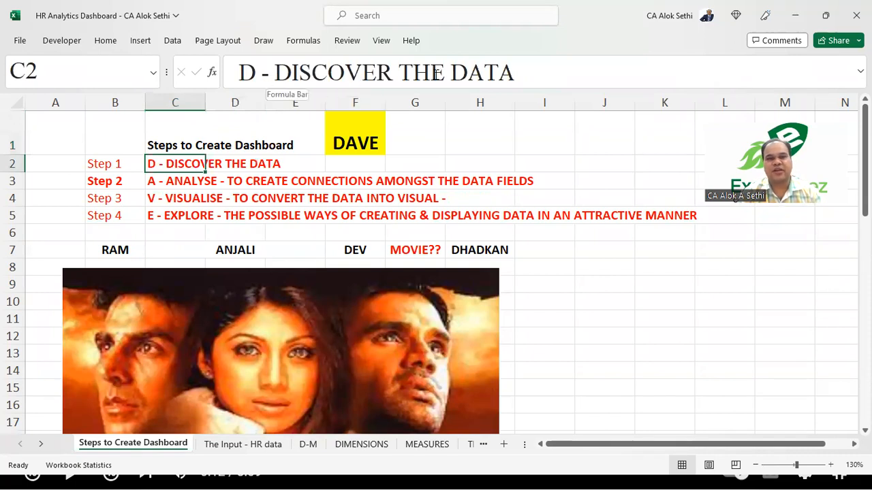
{"action": "key", "text": "Down"}
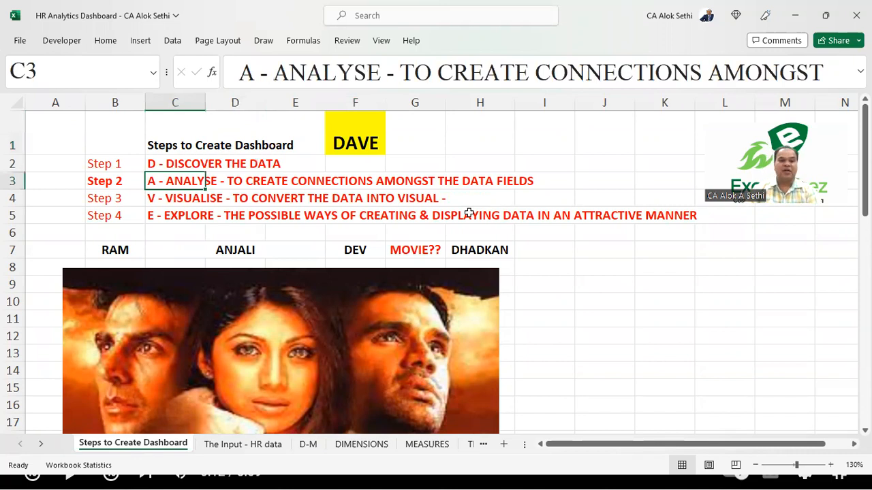
{"action": "key", "text": "Down"}
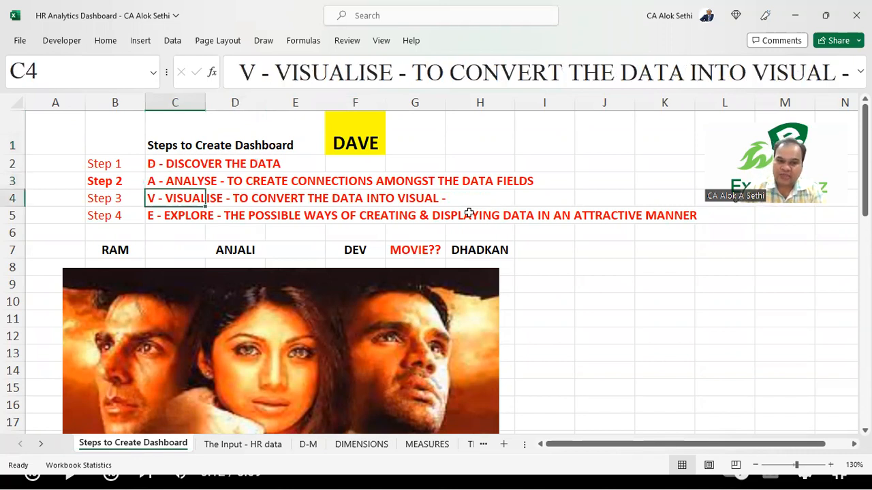
{"action": "key", "text": "Down"}
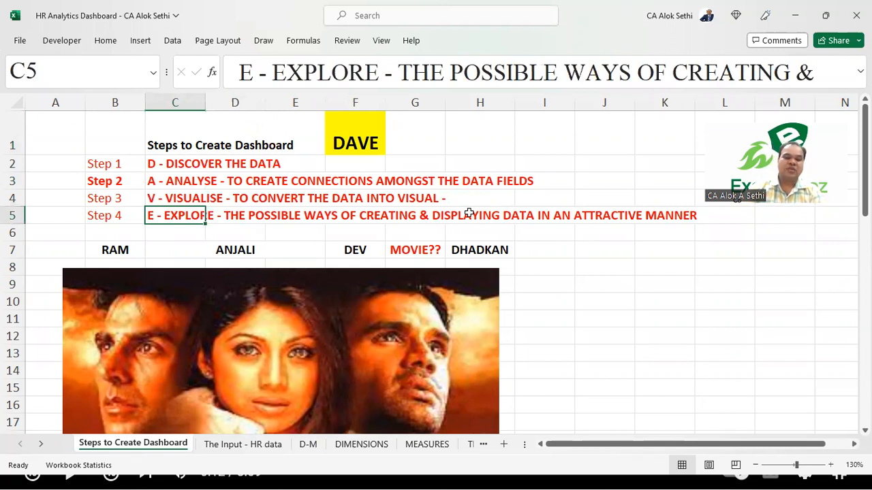
{"action": "key", "text": "Up"}
{"action": "key", "text": "Up"}
{"action": "key", "text": "Up"}
{"action": "key", "text": "Down"}
{"action": "key", "text": "Down"}
{"action": "key", "text": "Down"}
{"action": "key", "text": "Up"}
{"action": "key", "text": "Up"}
{"action": "key", "text": "Up"}
{"action": "key", "text": "Down"}
{"action": "key", "text": "Down"}
{"action": "key", "text": "Down"}
{"action": "key", "text": "Up"}
{"action": "key", "text": "Up"}
{"action": "key", "text": "Up"}
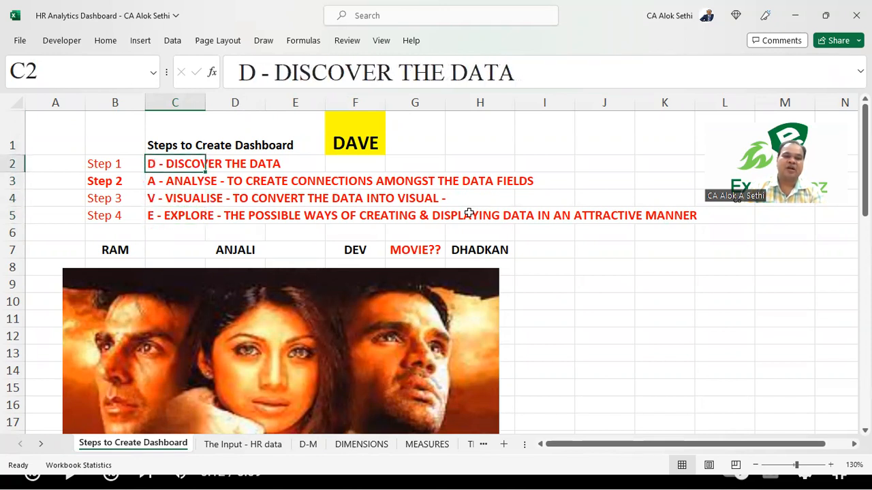
- Revisit the picture on "The Output - HR Dashboard" sheet and look back through the fields on "The Input - HR data" sheet
{"action": "left_click", "coordinate": [469, 444]}
{"action": "scroll", "coordinate": [224, 300], "scroll_direction": "up", "scroll_amount": 3}
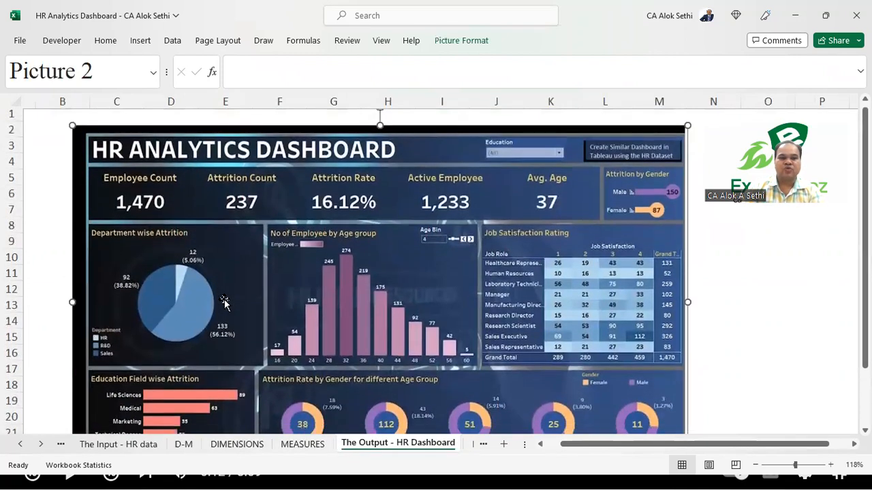
{"action": "left_click", "coordinate": [142, 444]}
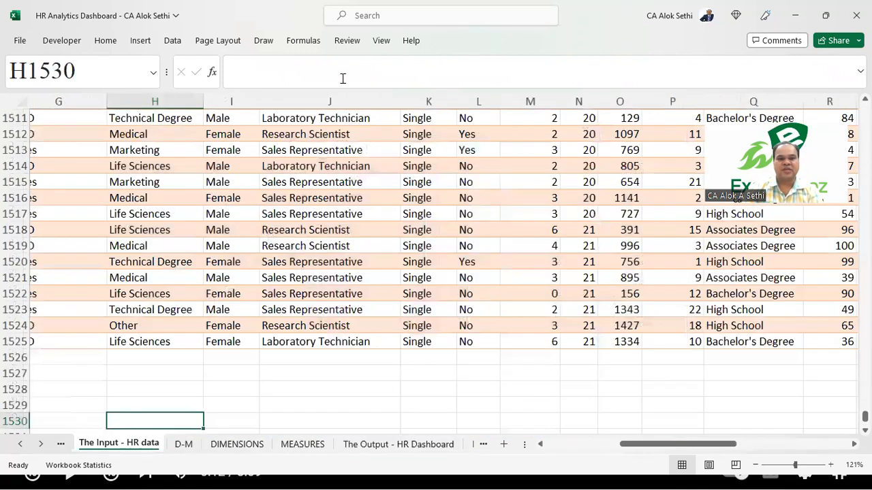
{"action": "scroll", "coordinate": [365, 224], "scroll_direction": "up", "scroll_amount": 20}
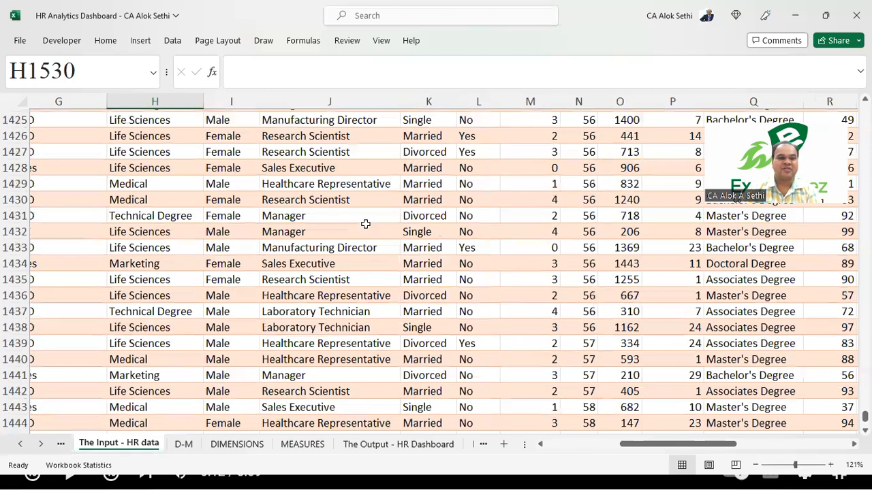
{"action": "scroll", "coordinate": [366, 224], "scroll_direction": "up", "scroll_amount": 1}
{"action": "right_click", "coordinate": [365, 224]}
{"action": "left_click", "coordinate": [226, 195]}
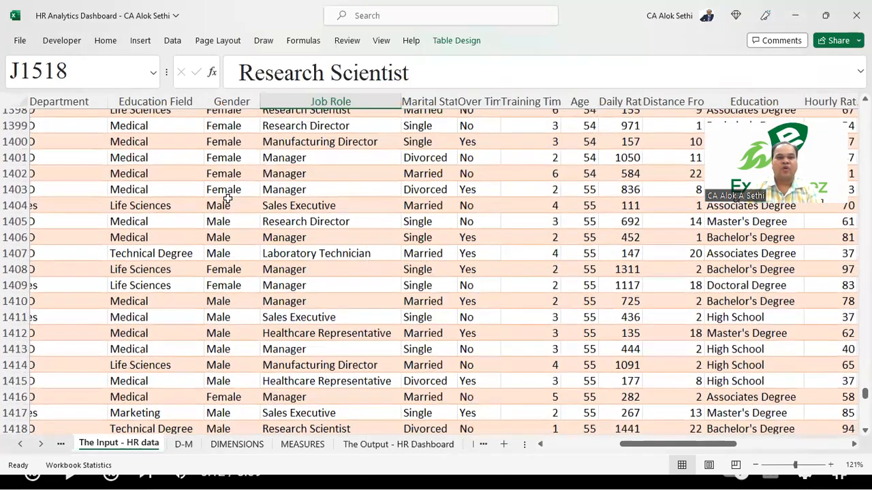
{"action": "scroll", "coordinate": [228, 198], "scroll_direction": "left", "scroll_amount": 3}
{"action": "scroll", "coordinate": [228, 199], "scroll_direction": "up", "scroll_amount": 1}
{"action": "scroll", "coordinate": [227, 198], "scroll_direction": "left", "scroll_amount": 2}
{"action": "scroll", "coordinate": [228, 198], "scroll_direction": "up", "scroll_amount": 17}
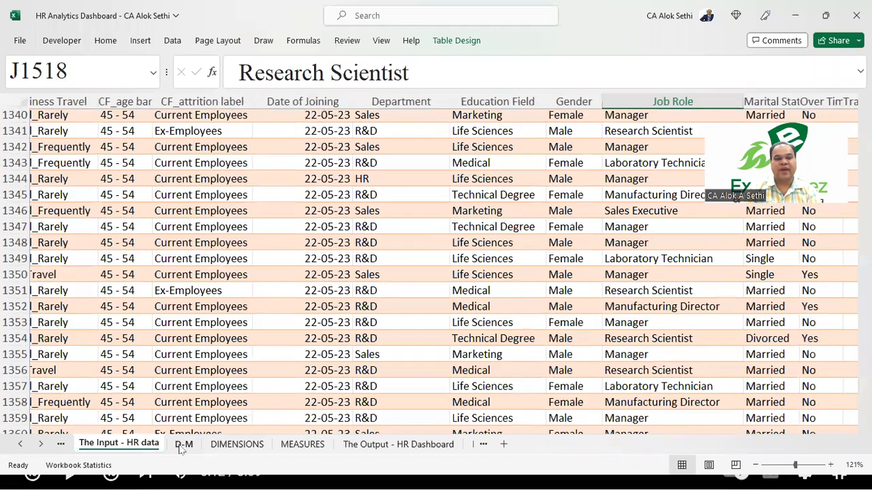
- Open the "D-M" sheet with the Dimension / Measure classification of the fields
{"action": "left_click", "coordinate": [183, 445]}
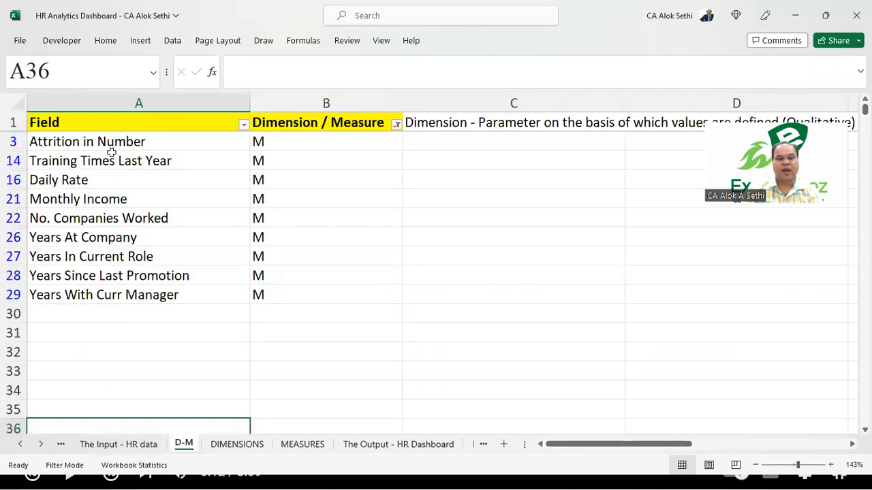
- Remove the filter from the Field and Dimension / Measure columns on the "D-M" sheet
{"action": "left_click", "coordinate": [106, 128]}
{"action": "key", "text": "ctrl+shift+l"}
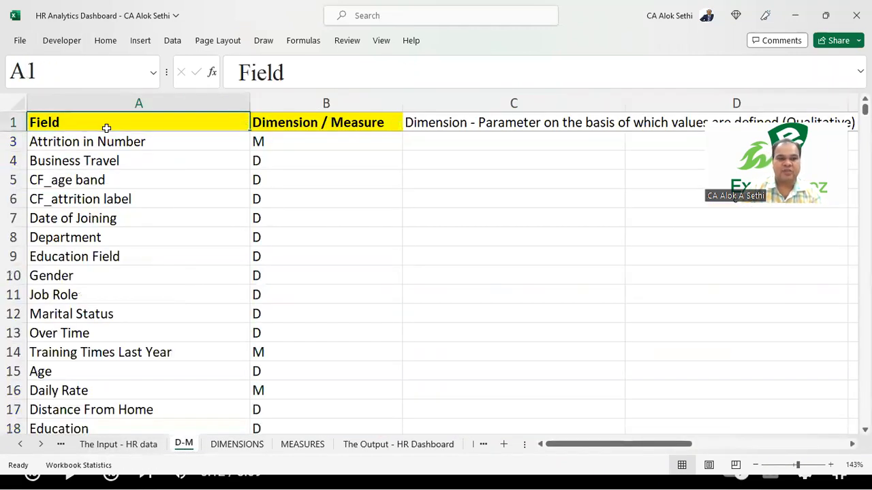
- Read the Dimension and Measure definitions in C1:C2 beside the field list
{"action": "left_click", "coordinate": [292, 136]}
{"action": "key", "text": "Up"}
{"action": "key", "text": "Left"}
{"action": "key", "text": "Up"}
{"action": "key", "text": "Right"}
{"action": "key", "text": "Right"}
{"action": "key", "text": "Right"}
{"action": "key", "text": "Right"}
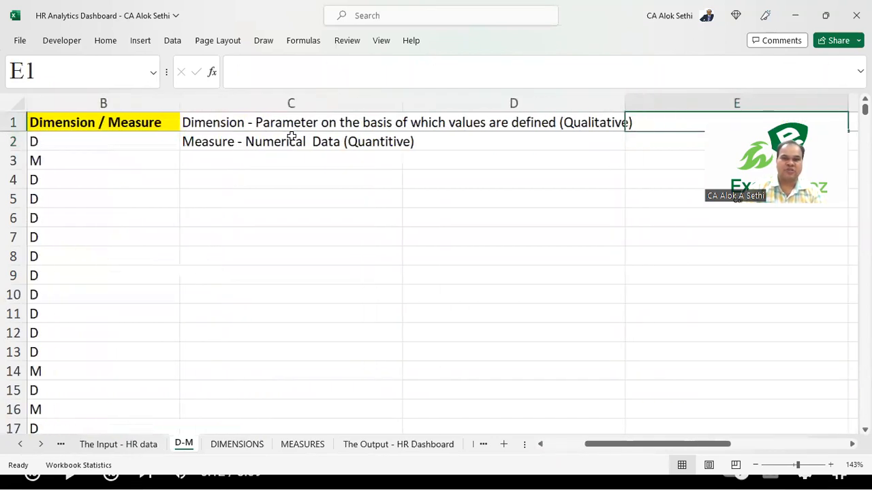
{"action": "key", "text": "Right"}
{"action": "key", "text": "Left"}
{"action": "key", "text": "Left"}
{"action": "key", "text": "Left"}
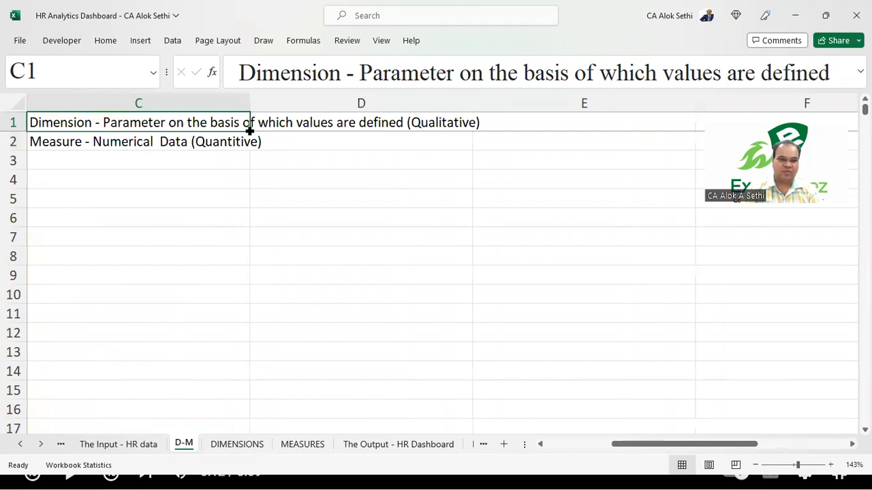
- Widen columns D and C on the "D-M" sheet
{"action": "left_click", "coordinate": [286, 165]}
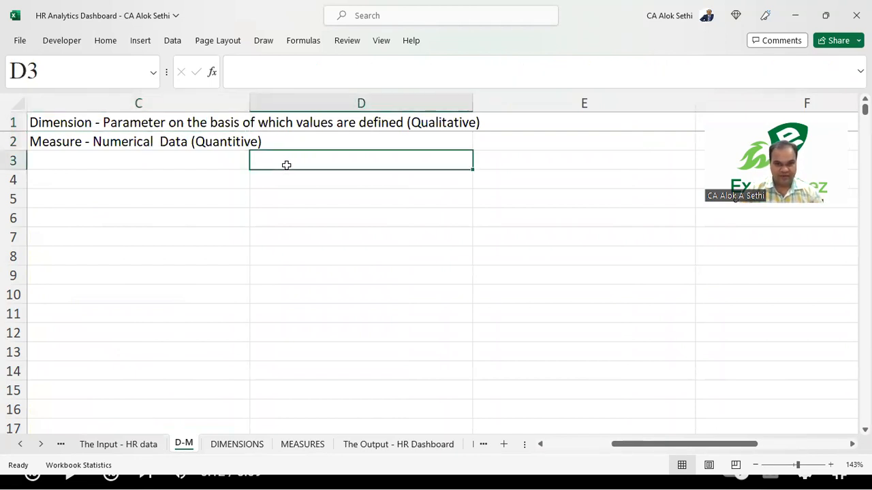
{"action": "left_click_drag", "start_coordinate": [473, 103], "coordinate": [501, 103]}
{"action": "left_click_drag", "start_coordinate": [250, 104], "coordinate": [300, 109]}
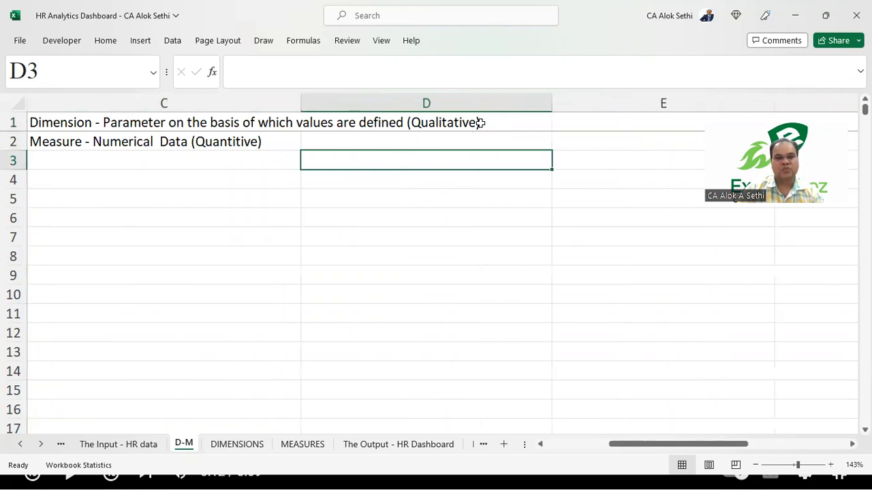
- Review the Measure definition in C2 and go through the full field list in column A with its D / M classification
{"action": "left_click", "coordinate": [163, 149]}
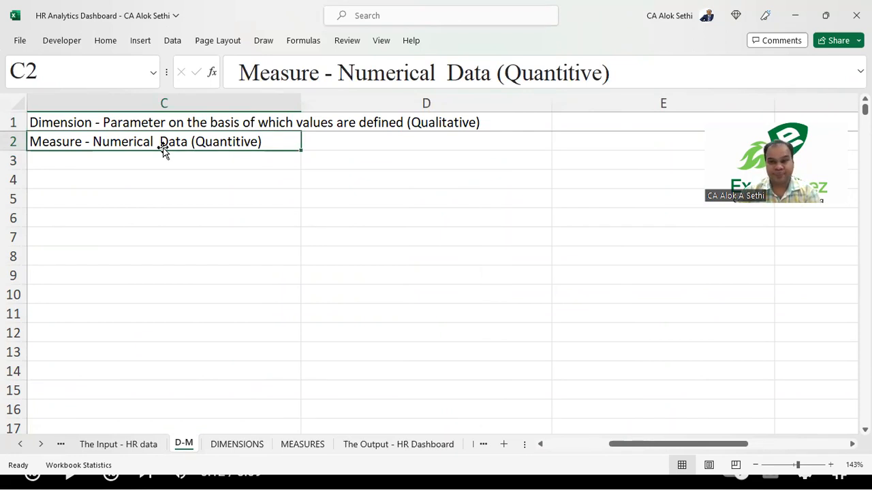
{"action": "scroll", "coordinate": [163, 152], "scroll_direction": "left", "scroll_amount": 5}
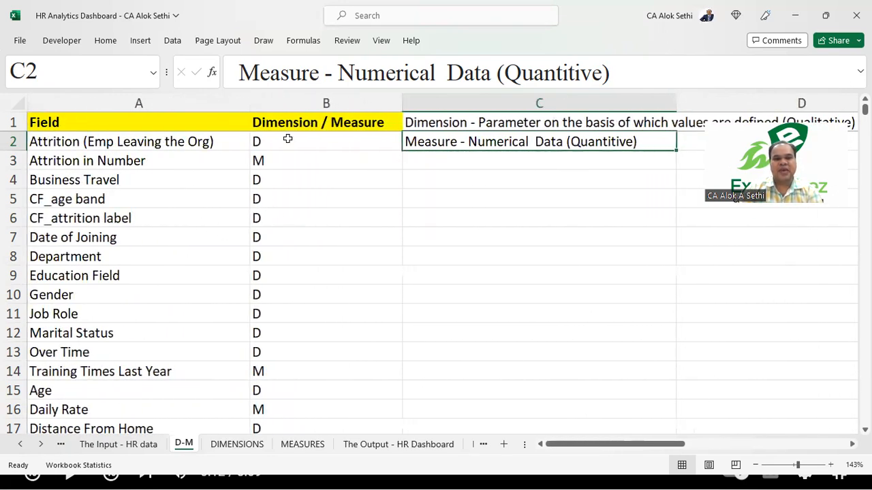
{"action": "key", "text": "Down"}
{"action": "key", "text": "Down"}
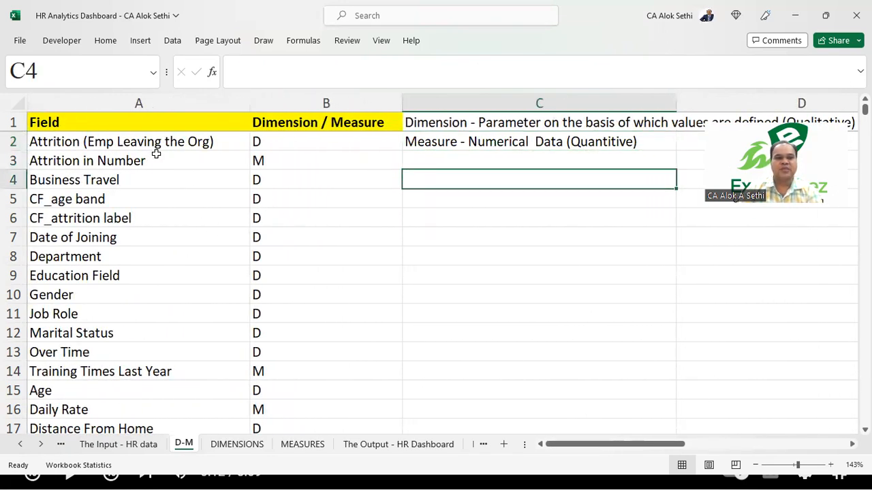
{"action": "key", "text": "Down"}
{"action": "key", "text": "Left"}
{"action": "key", "text": "Left"}
{"action": "key", "text": "Down"}
{"action": "key", "text": "Down"}
{"action": "key", "text": "Down"}
{"action": "key", "text": "Down"}
{"action": "key", "text": "Down"}
{"action": "key", "text": "Down"}
{"action": "key", "text": "Down"}
{"action": "key", "text": "Down"}
{"action": "key", "text": "Down"}
{"action": "key", "text": "Down"}
{"action": "key", "text": "Down"}
{"action": "key", "text": "Down"}
{"action": "key", "text": "Down"}
{"action": "key", "text": "Down"}
{"action": "key", "text": "Down"}
{"action": "key", "text": "Down"}
{"action": "key", "text": "Down"}
{"action": "key", "text": "Down"}
{"action": "key", "text": "Down"}
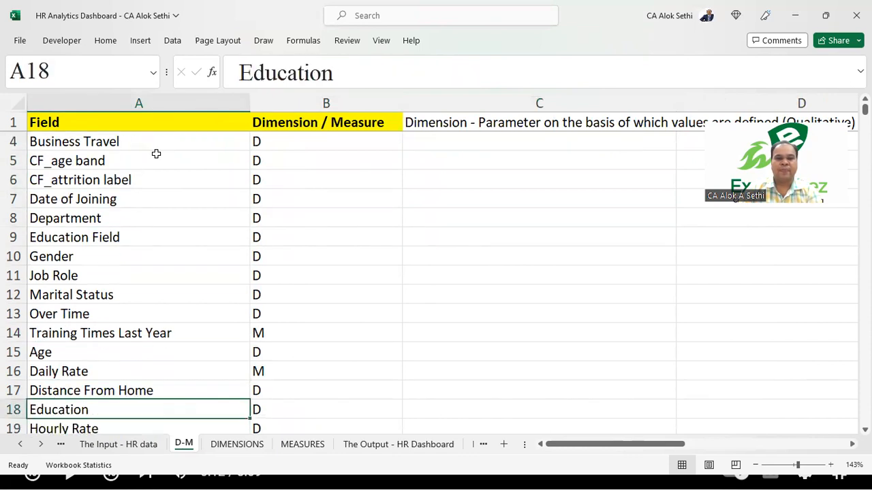
{"action": "key", "text": "Down"}
{"action": "key", "text": "Down"}
{"action": "key", "text": "Down"}
{"action": "key", "text": "Down"}
{"action": "key", "text": "Down"}
{"action": "key", "text": "Down"}
{"action": "key", "text": "Down"}
{"action": "key", "text": "Down"}
{"action": "key", "text": "Down"}
{"action": "key", "text": "Down"}
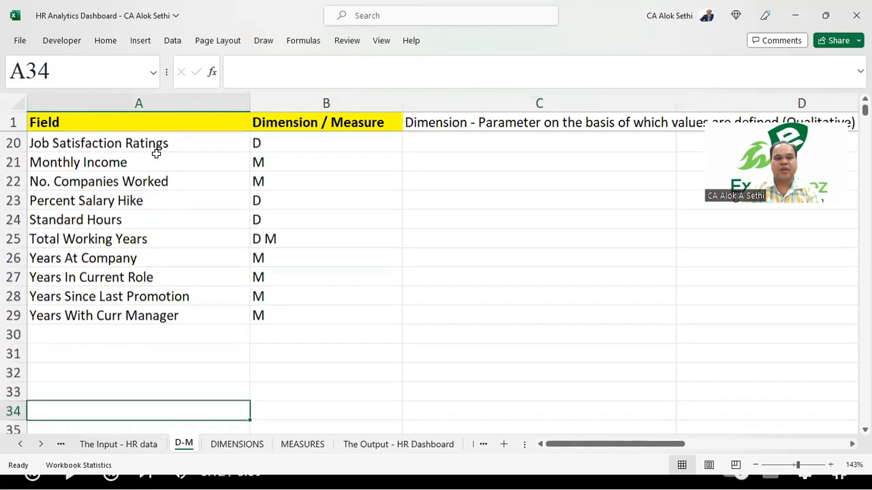
{"action": "key", "text": "Up"}
{"action": "key", "text": "Up"}
{"action": "key", "text": "Up"}
{"action": "key", "text": "Up"}
{"action": "key", "text": "Up"}
{"action": "key", "text": "Up"}
{"action": "key", "text": "Up"}
{"action": "key", "text": "Up"}
{"action": "key", "text": "Up"}
{"action": "key", "text": "Up"}
{"action": "key", "text": "Up"}
{"action": "key", "text": "Up"}
{"action": "key", "text": "Up"}
{"action": "key", "text": "Up"}
{"action": "key", "text": "Up"}
{"action": "key", "text": "Up"}
{"action": "key", "text": "Up"}
{"action": "key", "text": "Up"}
{"action": "key", "text": "Up"}
{"action": "key", "text": "Up"}
{"action": "key", "text": "Up"}
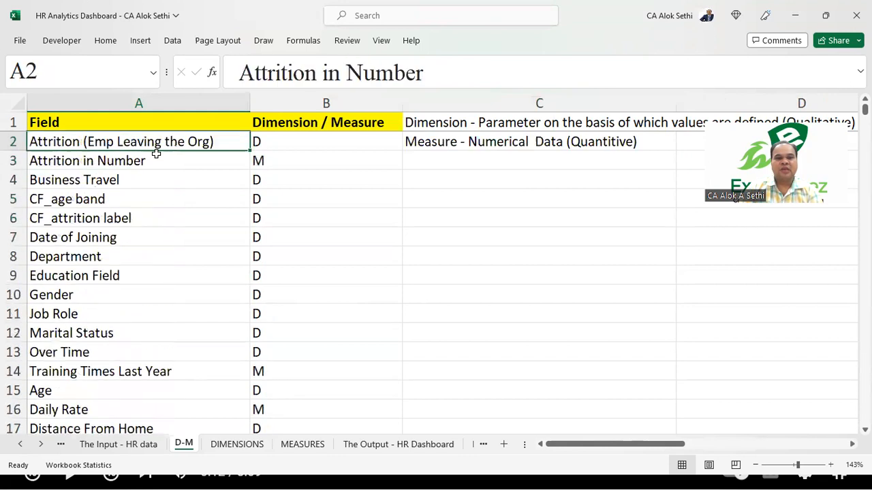
- Enter the text "F O M O" in cell C5 of the "D-M" sheet
{"action": "key", "text": "Right"}
{"action": "key", "text": "Right"}
{"action": "key", "text": "Right"}
{"action": "key", "text": "Down"}
{"action": "key", "text": "Down"}
{"action": "key", "text": "Down"}
{"action": "key", "text": "Down"}
{"action": "key", "text": "Left"}
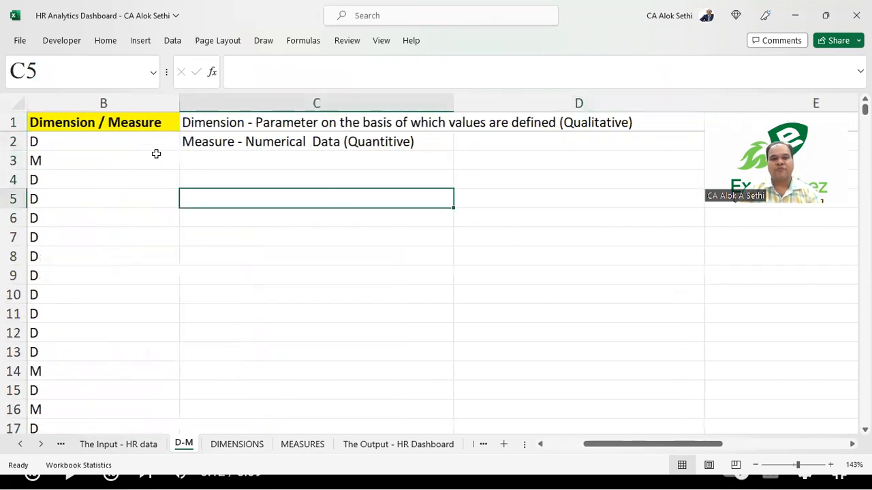
{"action": "key", "text": "Caps_Lock"}
{"action": "type", "text": "F O M O"}
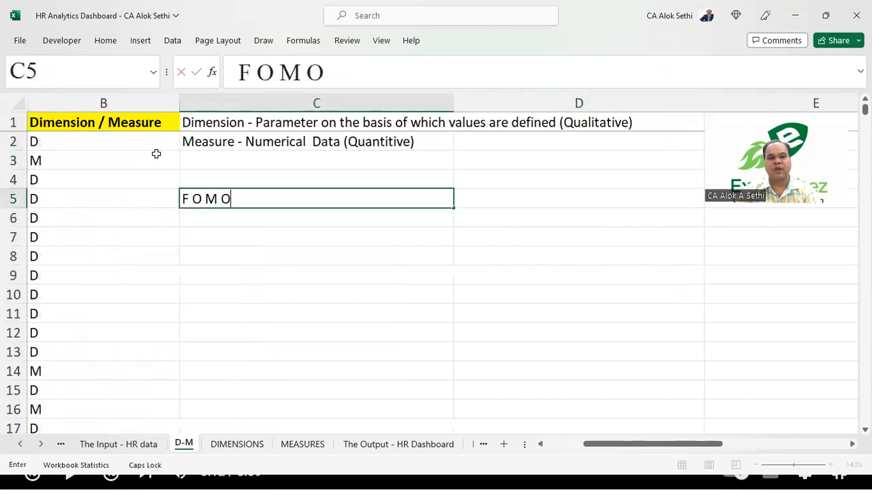
{"action": "key", "text": "Return"}
{"action": "key", "text": "Up"}
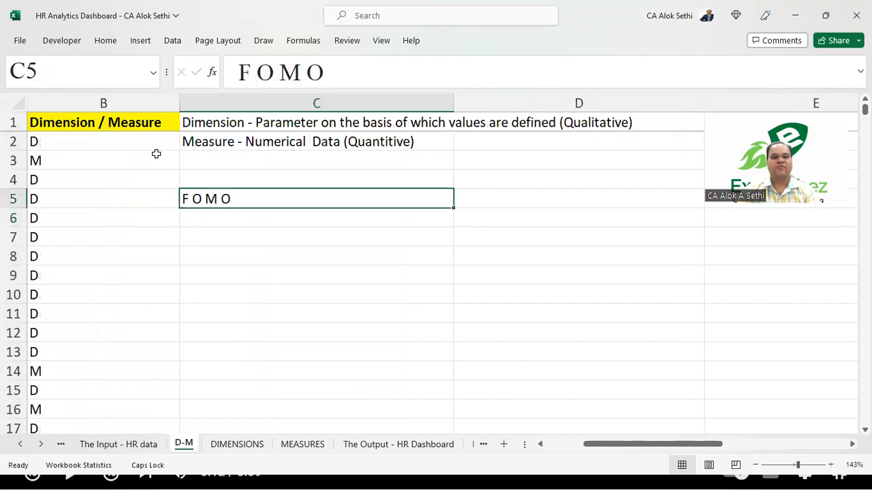
- Centre the "F O M O" text horizontally in cell C5
{"action": "key", "text": "alt"}
{"action": "key", "text": "h"}
{"action": "key", "text": "a"}
{"action": "key", "text": "c"}
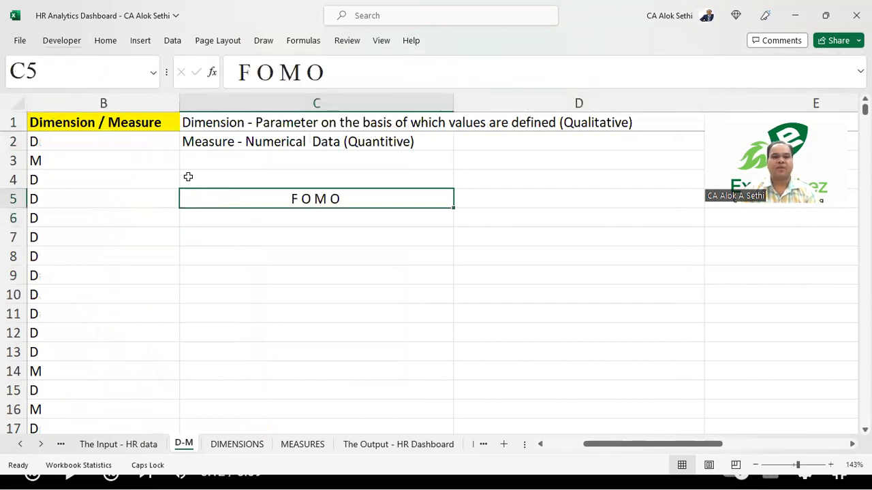
{"action": "left_click_drag", "start_coordinate": [243, 75], "coordinate": [333, 72]}
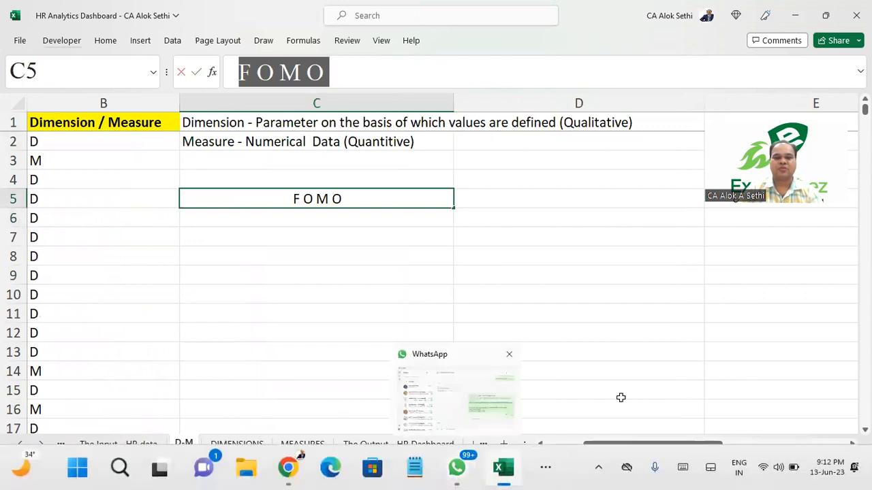
{"action": "left_click", "coordinate": [549, 470]}
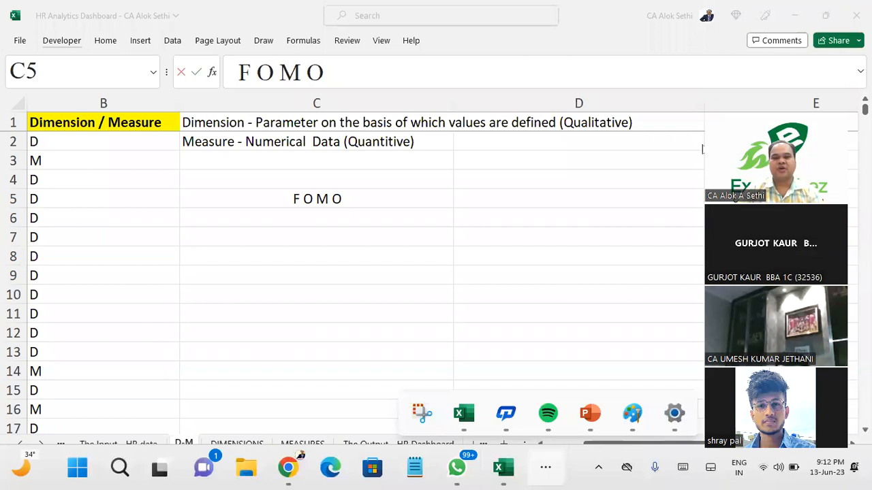
{"action": "left_click", "coordinate": [293, 194]}
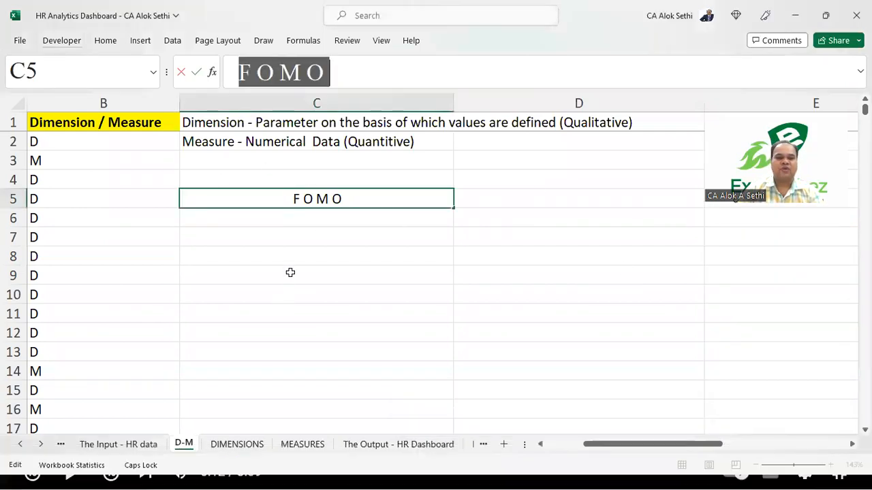
{"action": "mouse_move", "coordinate": [208, 488]}
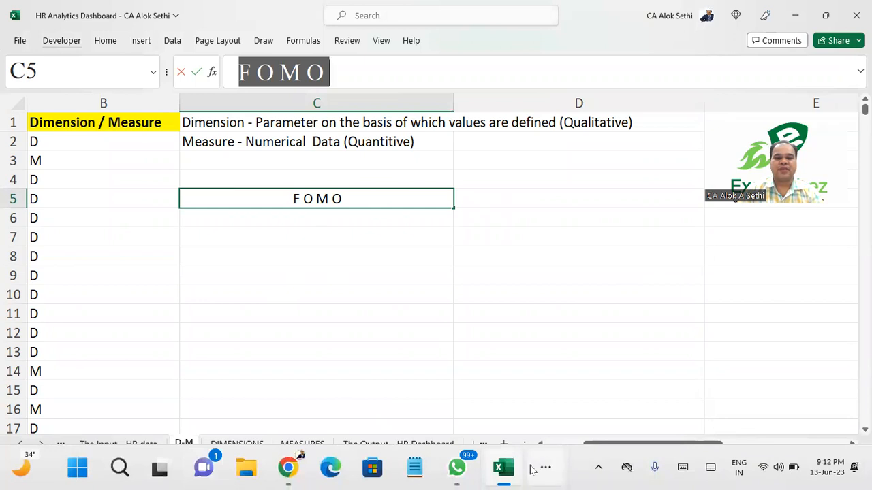
{"action": "left_click", "coordinate": [490, 287]}
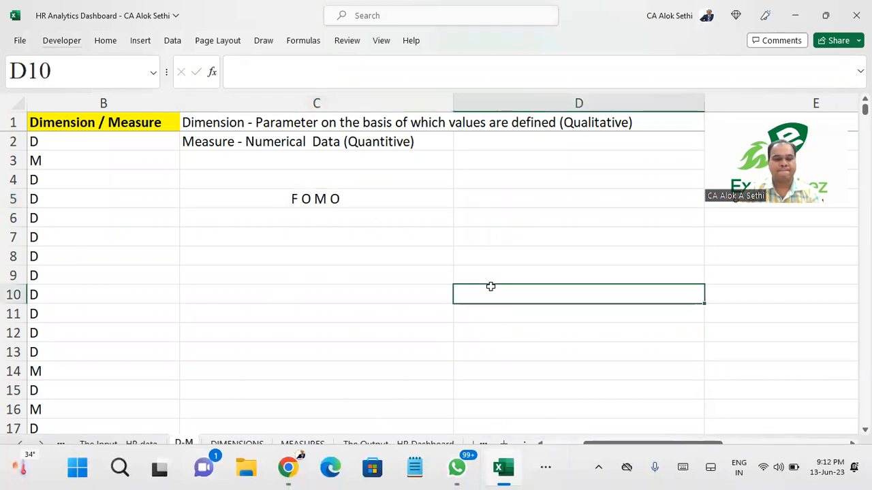
{"action": "key", "text": "alt+Tab"}
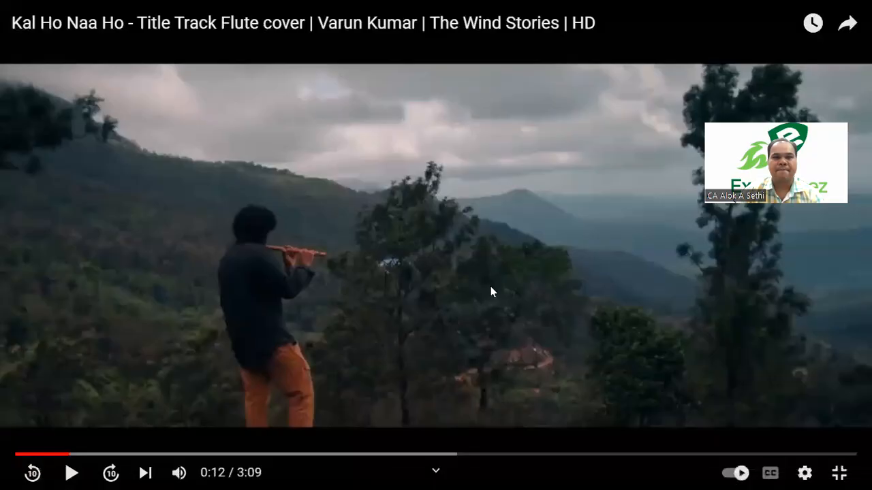
{"action": "key", "text": "alt+Tab"}
{"action": "left_click", "coordinate": [337, 301]}
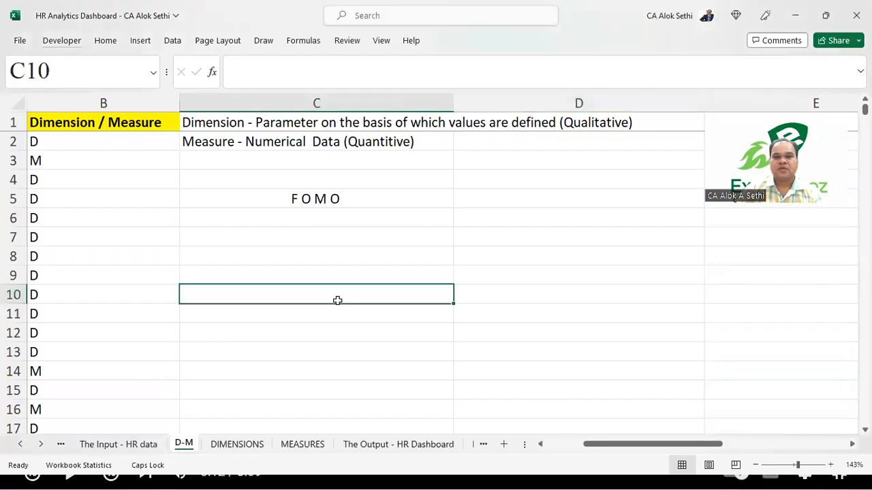
{"action": "mouse_move", "coordinate": [753, 472]}
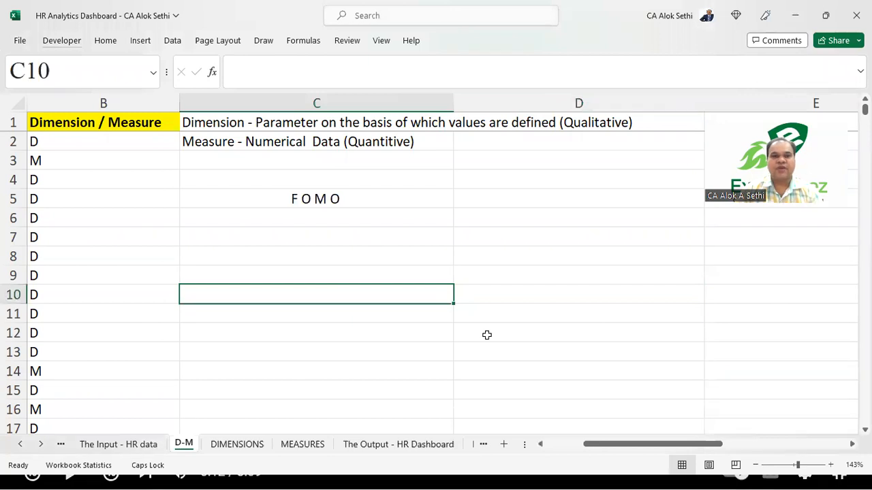
{"action": "key", "text": "alt+Tab"}
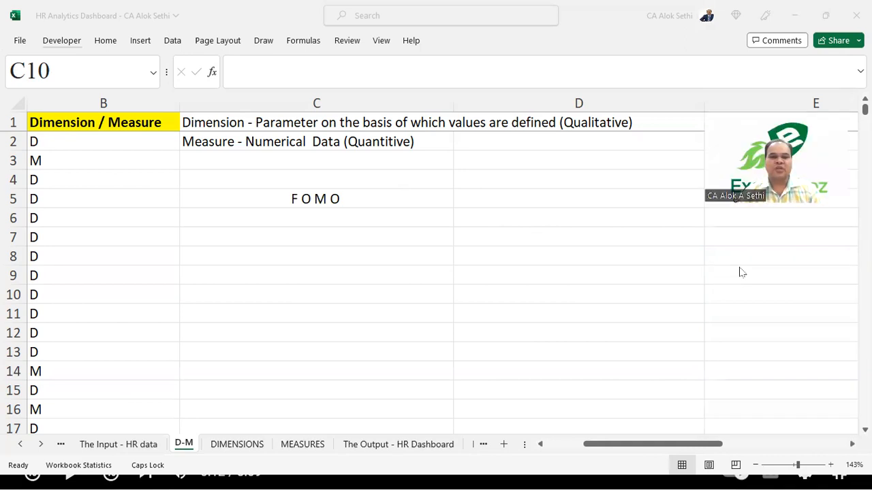
- Look through the "DIMENSIONS", "MEASURES" and "The Output - HR Dashboard" sheets and return to "The Input - HR data"
{"action": "left_click", "coordinate": [88, 446]}
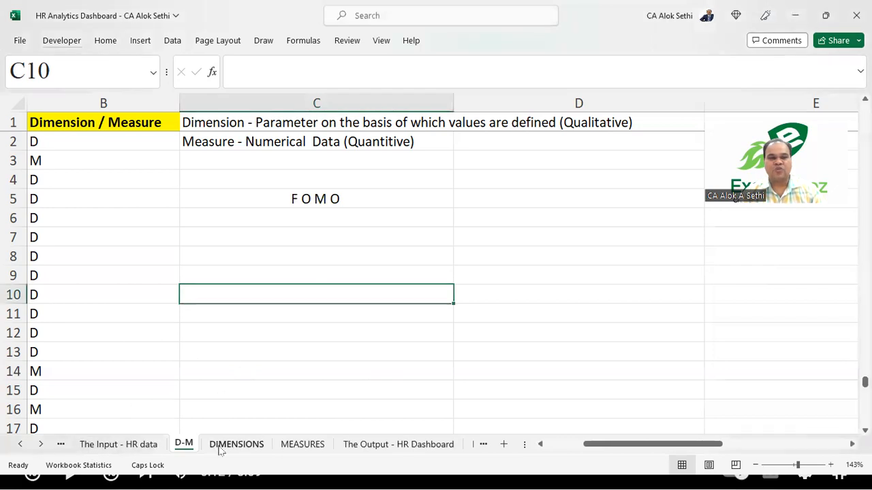
{"action": "left_click", "coordinate": [219, 449]}
{"action": "left_click", "coordinate": [296, 451]}
{"action": "left_click", "coordinate": [409, 449]}
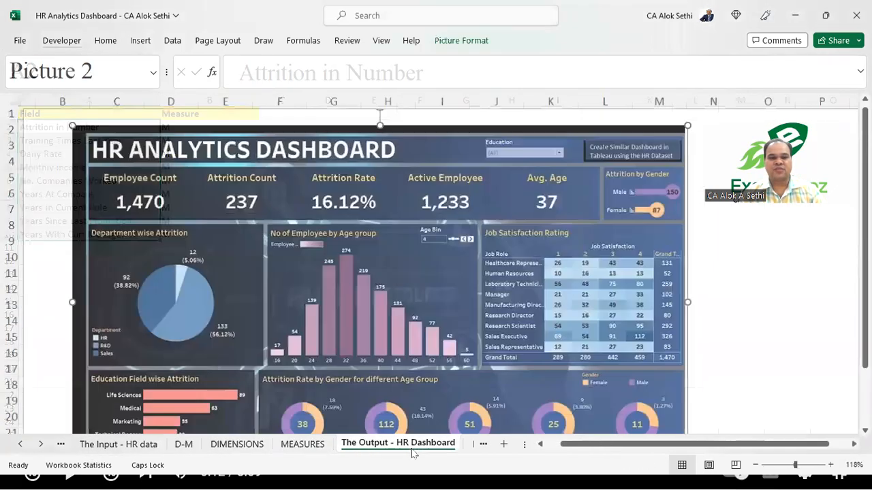
{"action": "left_click", "coordinate": [90, 449]}
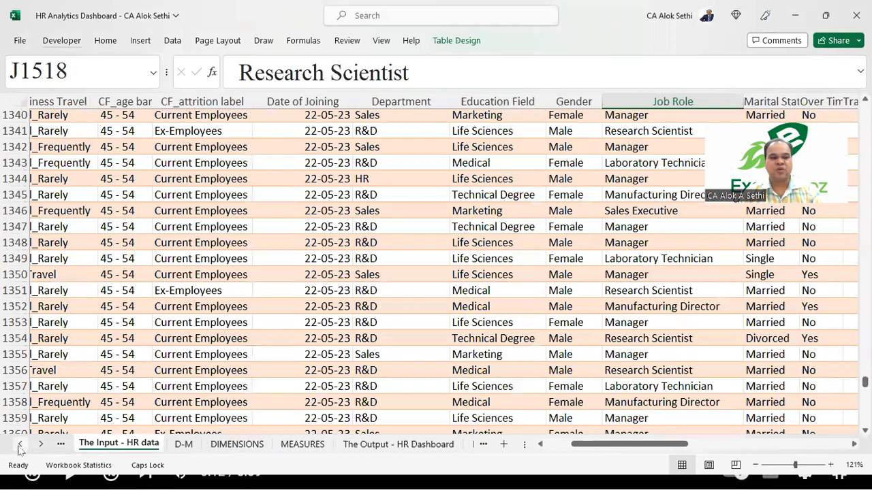
{"action": "left_click", "coordinate": [20, 444]}
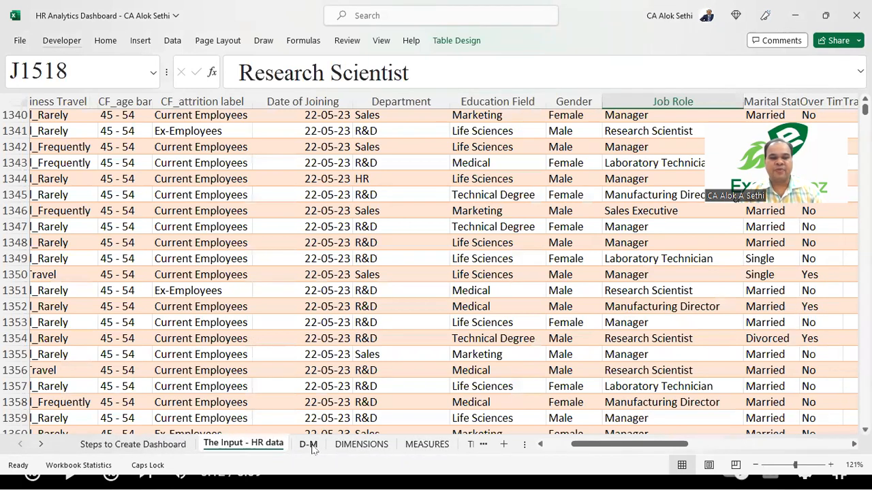
- Revisit the field list with its Dimension / Measure column on the "D-M" sheet
{"action": "left_click", "coordinate": [313, 450]}
{"action": "scroll", "coordinate": [179, 383], "scroll_direction": "up", "scroll_amount": 2}
{"action": "scroll", "coordinate": [179, 383], "scroll_direction": "left", "scroll_amount": 3}
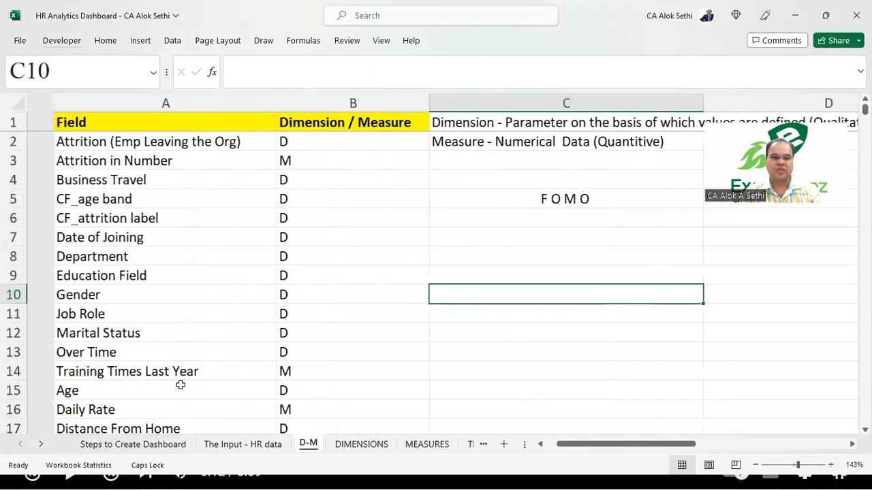
- Go to header cell A1 of the table on "The Input - HR data" sheet and review its fields
{"action": "left_click", "coordinate": [239, 449]}
{"action": "right_click", "coordinate": [240, 449]}
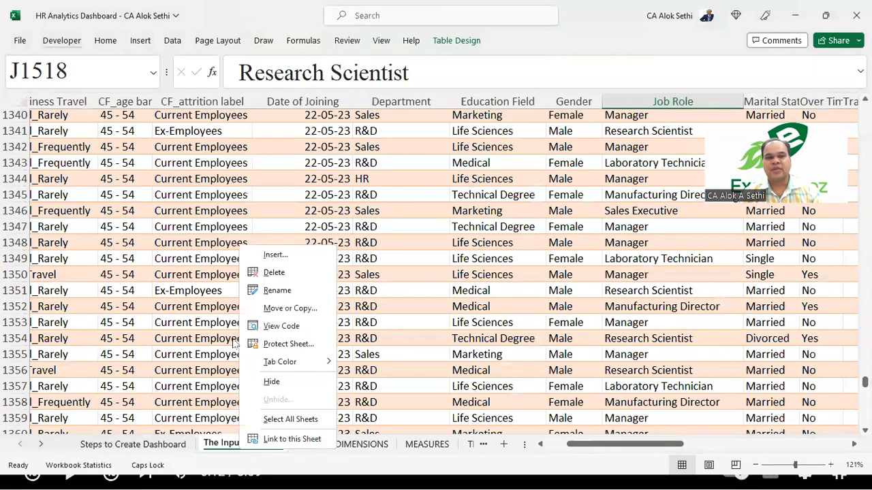
{"action": "key", "text": "Escape"}
{"action": "scroll", "coordinate": [179, 341], "scroll_direction": "up", "scroll_amount": 20}
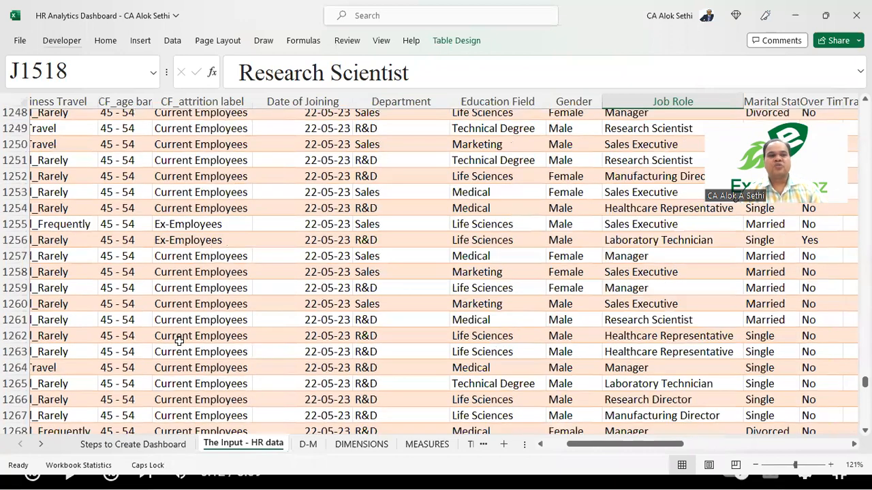
{"action": "key", "text": "ctrl+Up"}
{"action": "key", "text": "Left"}
{"action": "key", "text": "Left"}
{"action": "key", "text": "Left"}
{"action": "key", "text": "Left"}
{"action": "key", "text": "Left"}
{"action": "key", "text": "Left"}
{"action": "key", "text": "Left"}
{"action": "key", "text": "Left"}
{"action": "key", "text": "Left"}
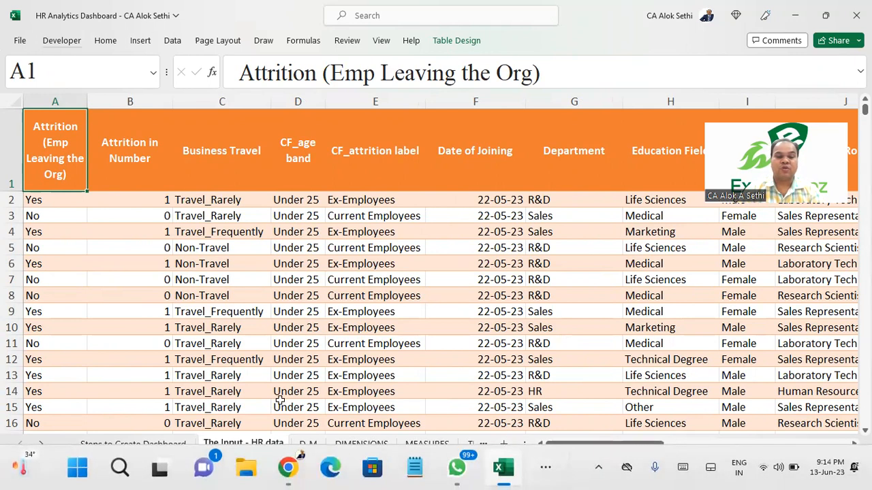
- Review the dashboard picture on "The Output - HR Dashboard" sheet and return to the "D-M" sheet
{"action": "left_click", "coordinate": [423, 403]}
{"action": "left_click", "coordinate": [475, 444]}
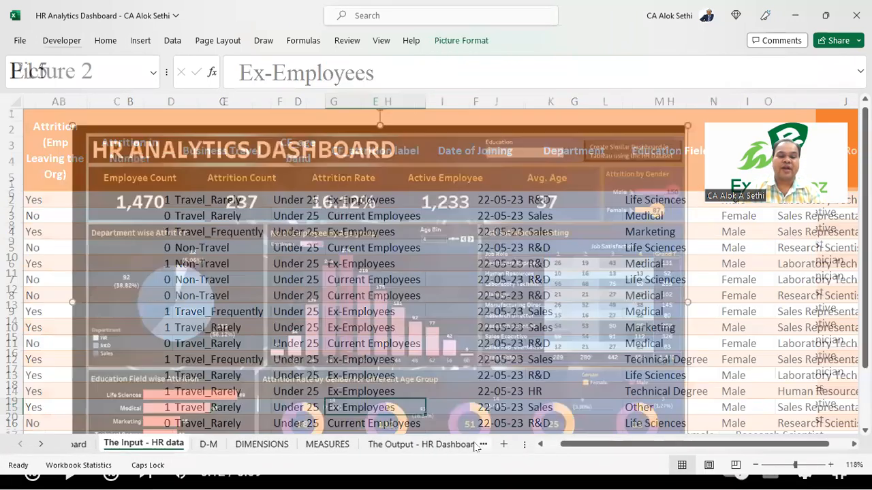
{"action": "scroll", "coordinate": [362, 310], "scroll_direction": "down", "scroll_amount": 2}
{"action": "scroll", "coordinate": [362, 310], "scroll_direction": "up", "scroll_amount": 1}
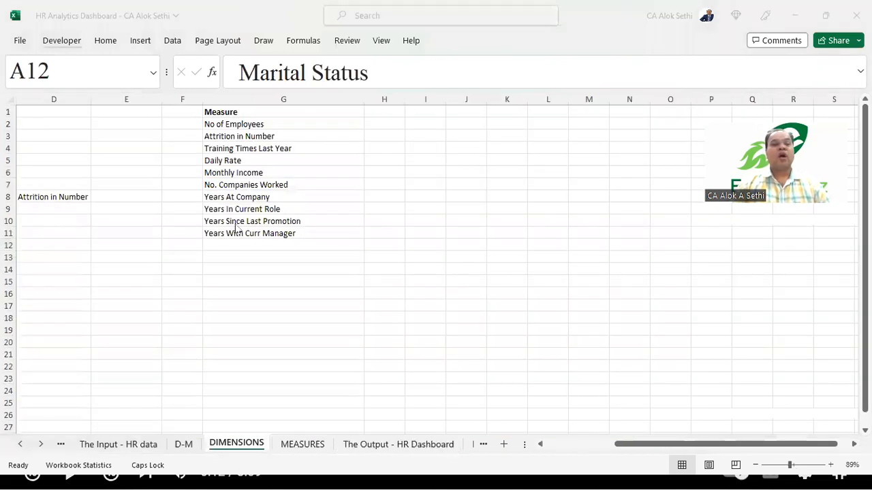
{"action": "left_click", "coordinate": [183, 450]}
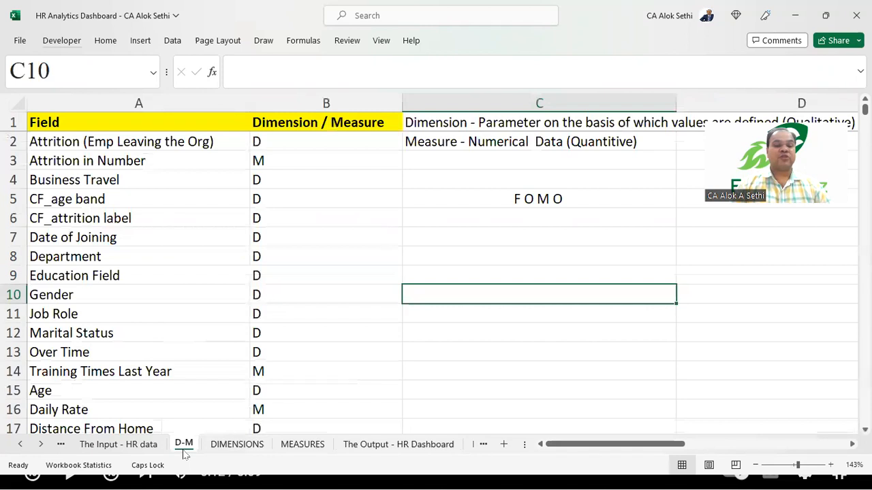
- Review the field and measure lists on the "DIMENSIONS" sheet, and the field list on the "MEASURES" sheet
{"action": "left_click", "coordinate": [235, 445]}
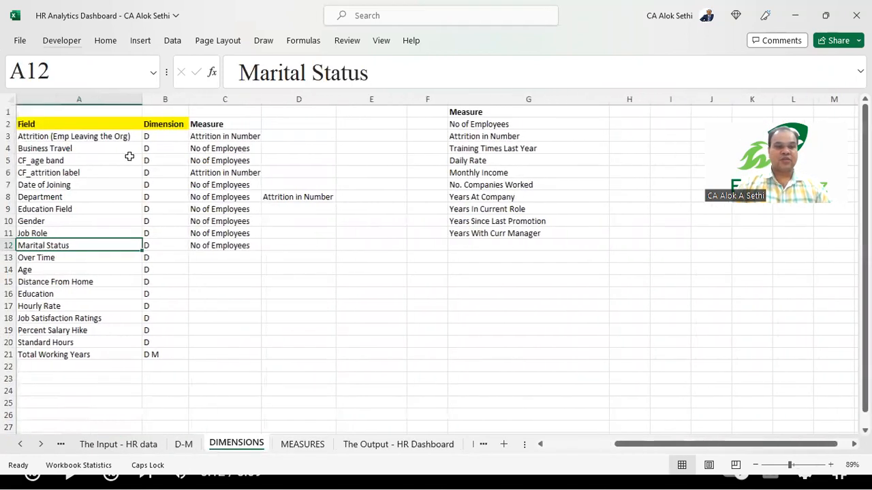
{"action": "left_click_drag", "start_coordinate": [82, 136], "coordinate": [78, 350]}
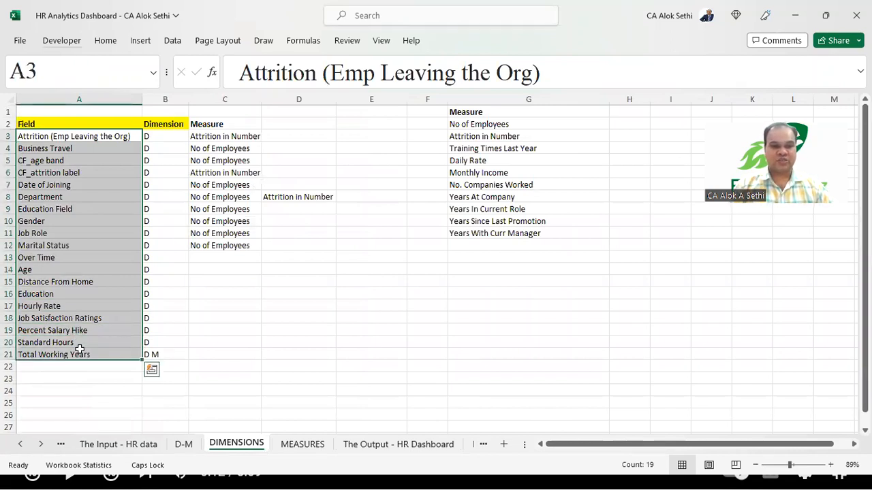
{"action": "left_click_drag", "start_coordinate": [476, 124], "coordinate": [475, 232]}
{"action": "left_click", "coordinate": [372, 254]}
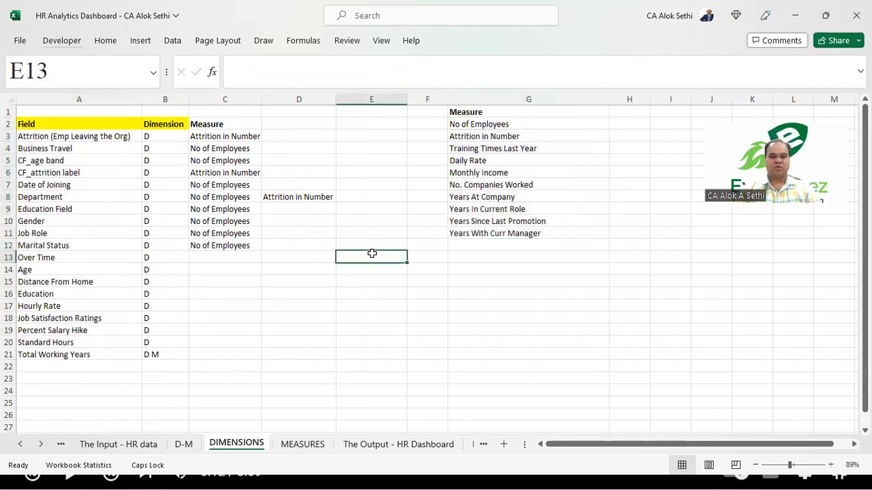
{"action": "left_click", "coordinate": [302, 444]}
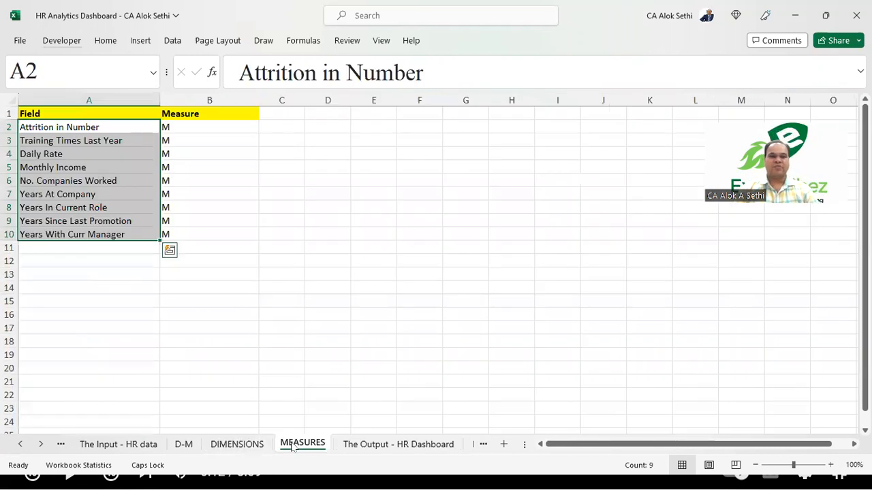
{"action": "left_click", "coordinate": [146, 287]}
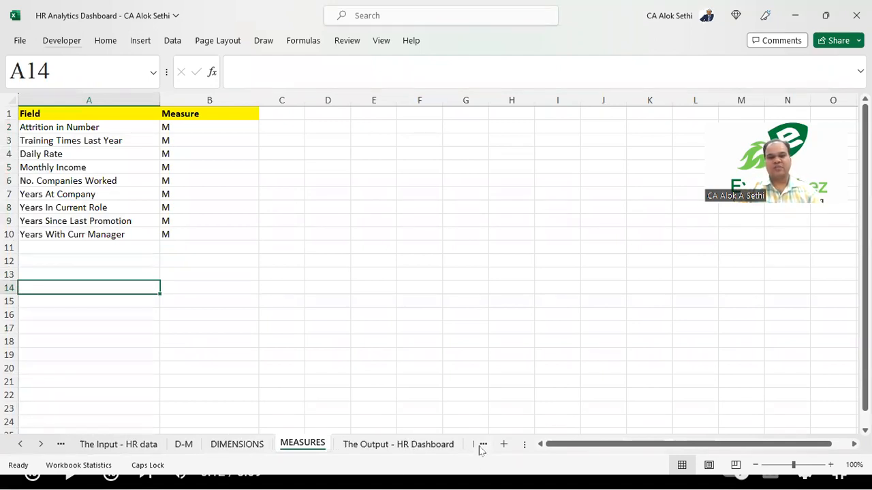
- Add a new sheet after "MEASURES" and name it "PIVOT TABLES"
{"action": "left_click", "coordinate": [504, 444]}
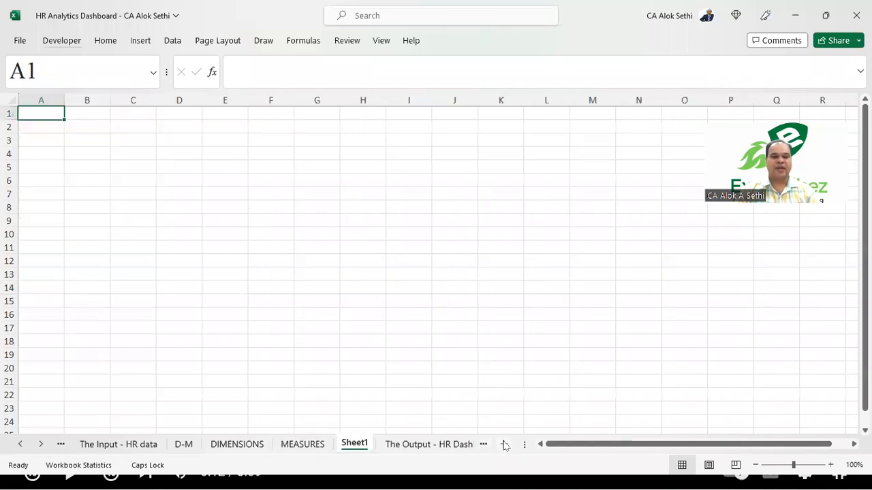
{"action": "double_click", "coordinate": [355, 443]}
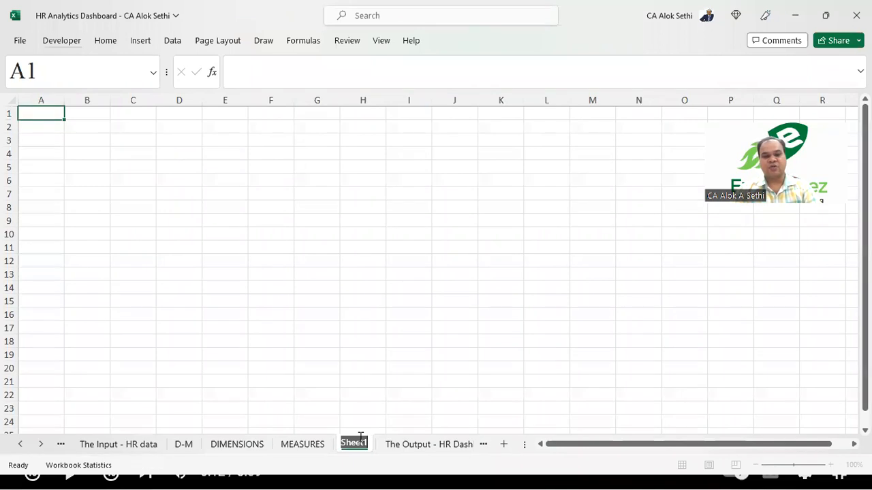
{"action": "type", "text": "PIVOT TABLES"}
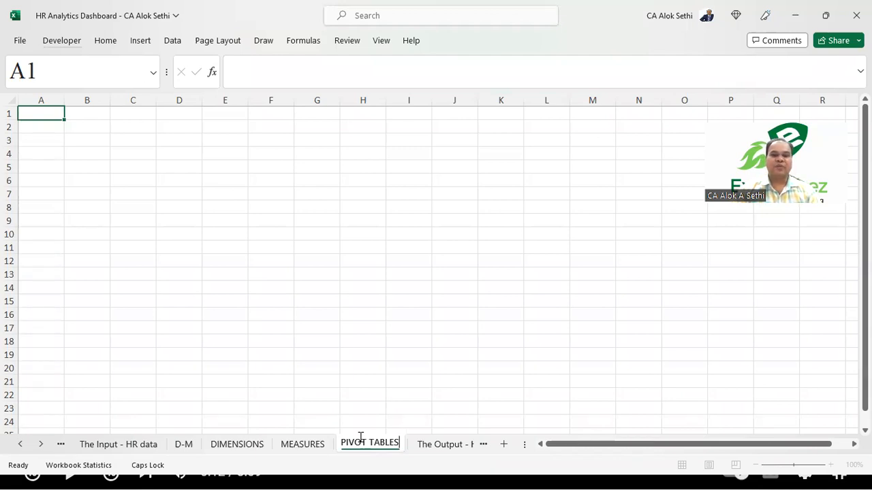
- Add another new sheet after "PIVOT TABLES" and name it "CALCULATIONS - FORMULA"
{"action": "left_click", "coordinate": [504, 444]}
{"action": "double_click", "coordinate": [420, 444]}
{"action": "type", "text": "CALCU"}
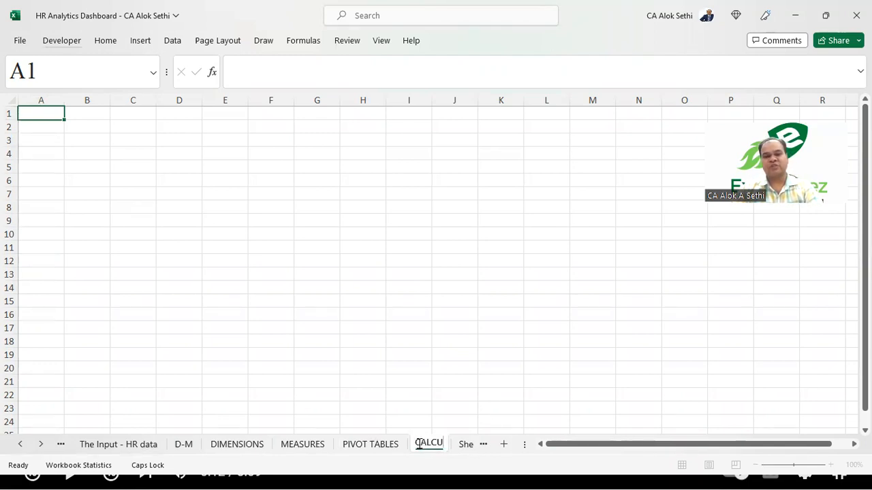
{"action": "type", "text": "LATIONS"}
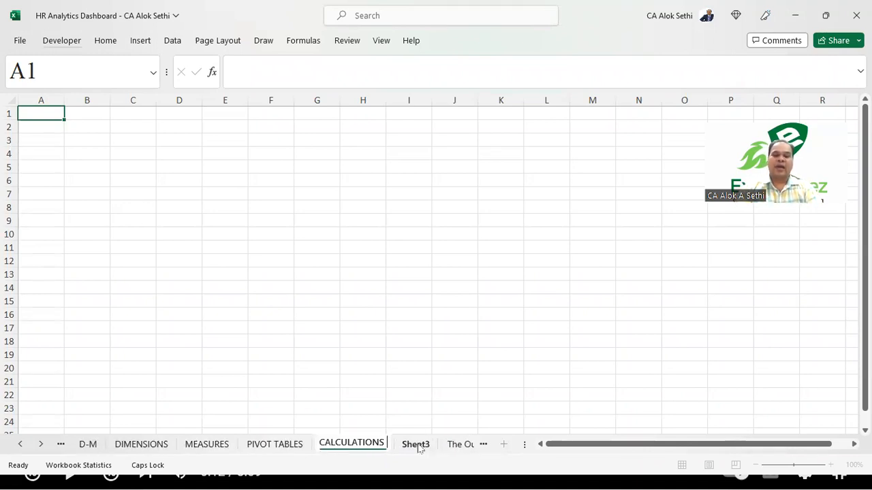
{"action": "type", "text": " - FOR"}
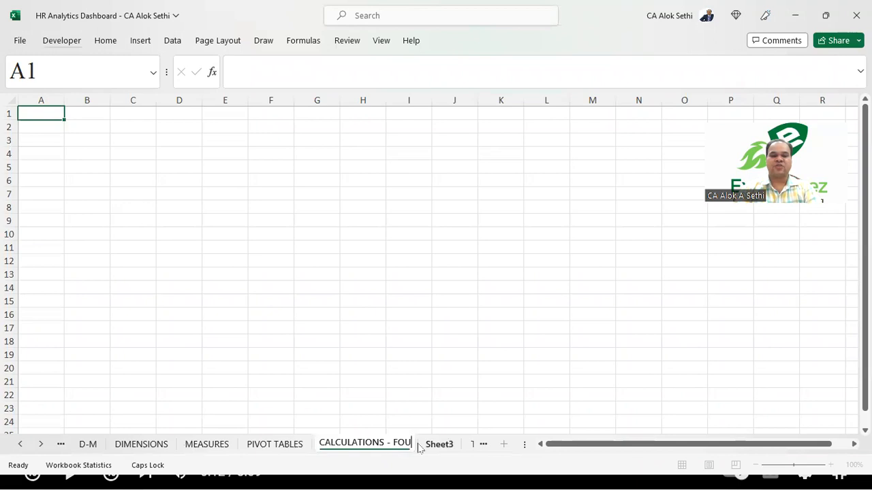
{"action": "type", "text": "MULA"}
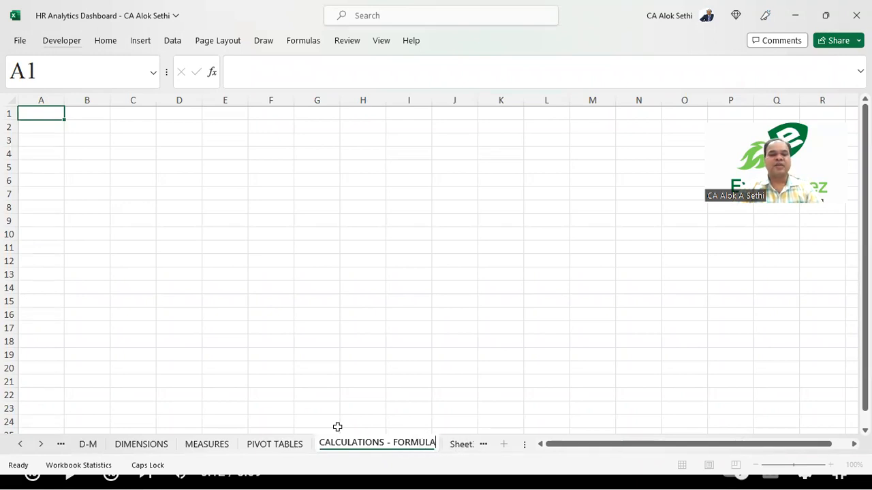
{"action": "left_click", "coordinate": [312, 430]}
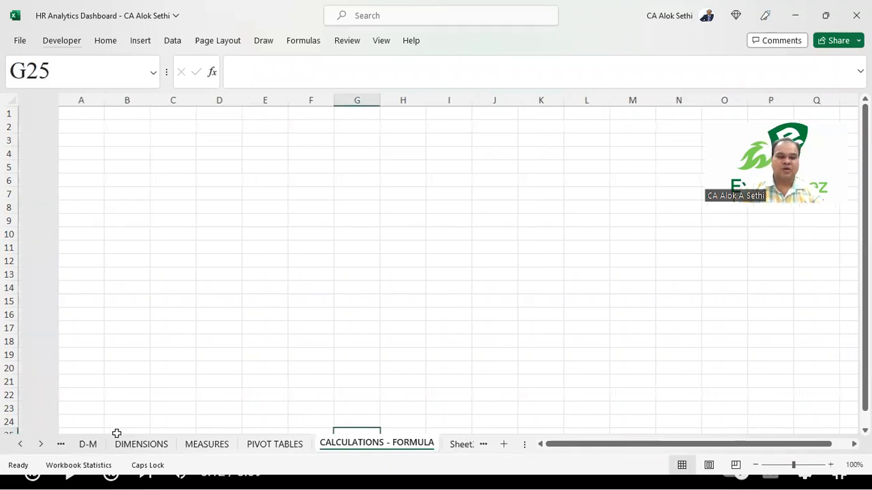
- Capture a screen snip of the title and KPI band of the dashboard picture on "The Output - HR Dashboard" sheet
{"action": "left_click", "coordinate": [21, 446]}
{"action": "left_click", "coordinate": [21, 447]}
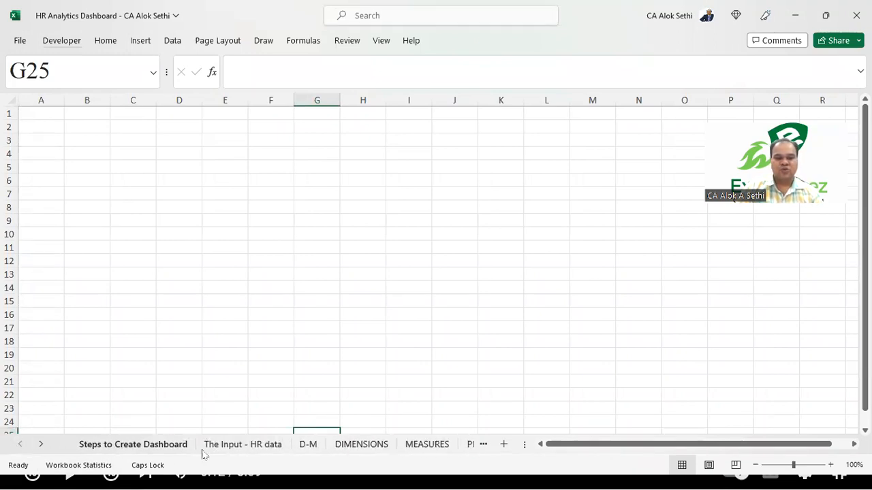
{"action": "scroll", "coordinate": [256, 446], "scroll_direction": "right", "scroll_amount": 6}
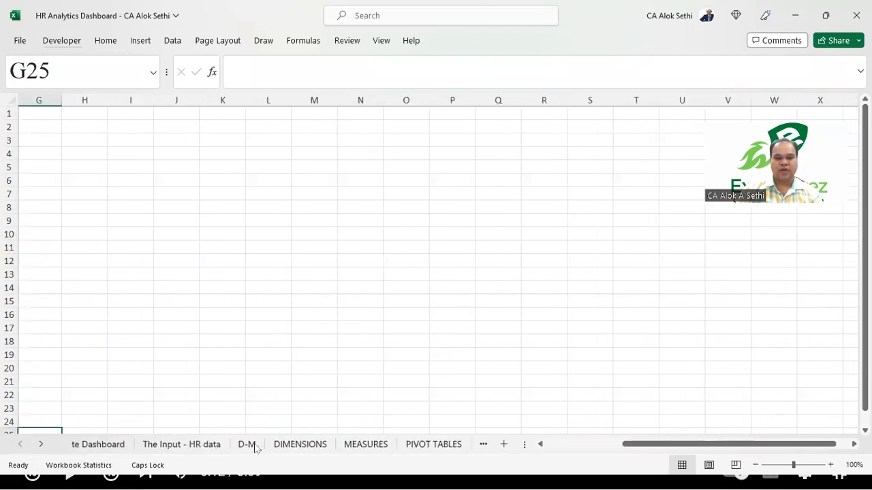
{"action": "left_click", "coordinate": [41, 444]}
{"action": "left_click", "coordinate": [41, 444]}
{"action": "left_click", "coordinate": [41, 444]}
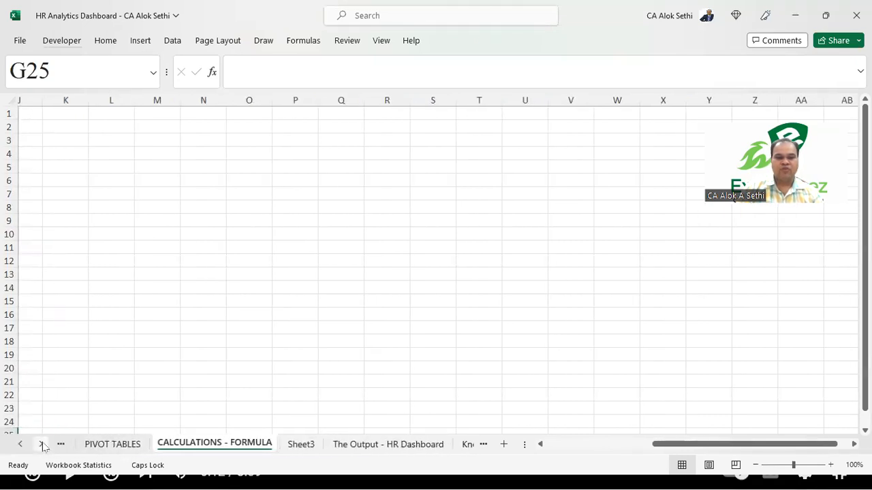
{"action": "left_click", "coordinate": [396, 448]}
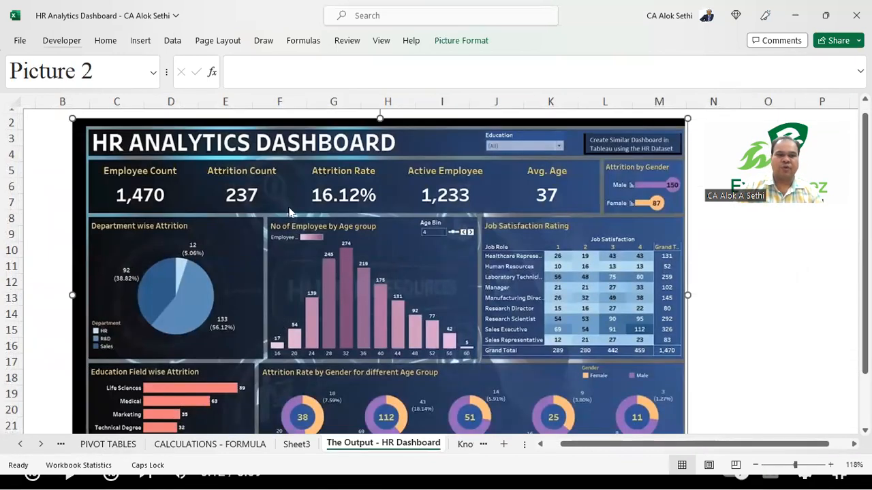
{"action": "key", "text": "super+shift+s"}
{"action": "left_click_drag", "start_coordinate": [79, 120], "coordinate": [690, 218]}
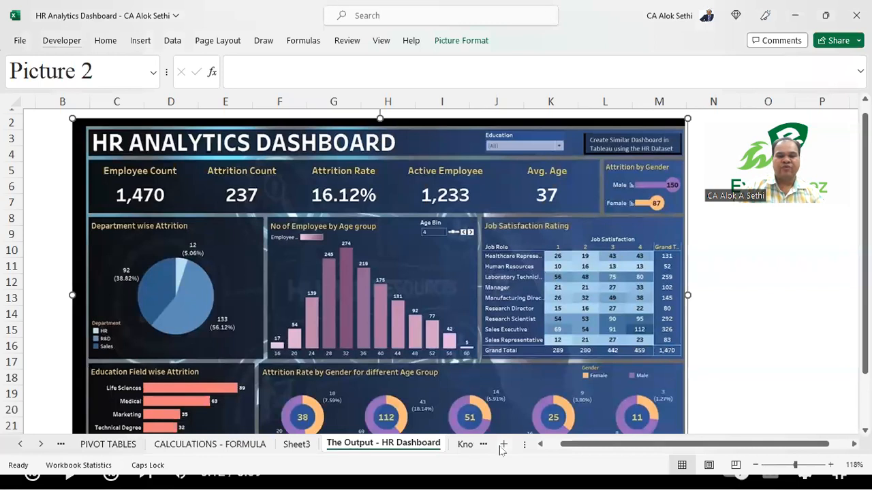
- Paste the captured KPI band onto the "CALCULATIONS - FORMULA" sheet and position it across columns A to N, around rows 14 to 20
{"action": "left_click", "coordinate": [293, 443]}
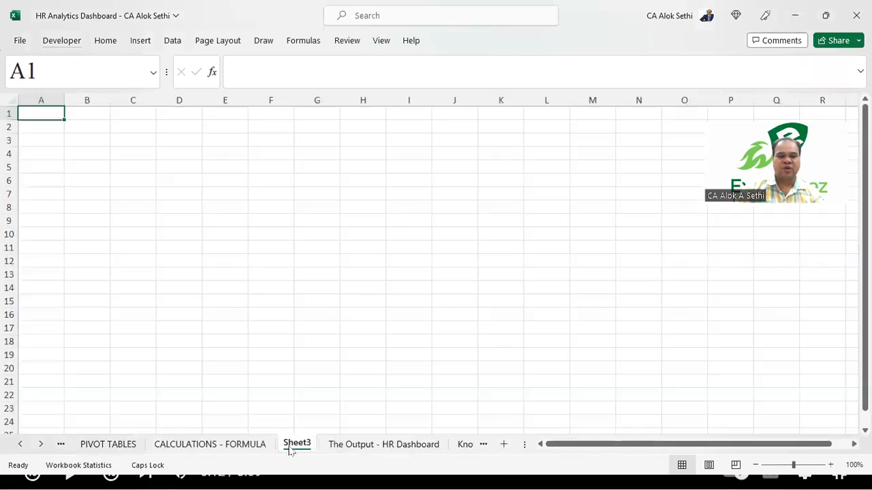
{"action": "left_click", "coordinate": [183, 451]}
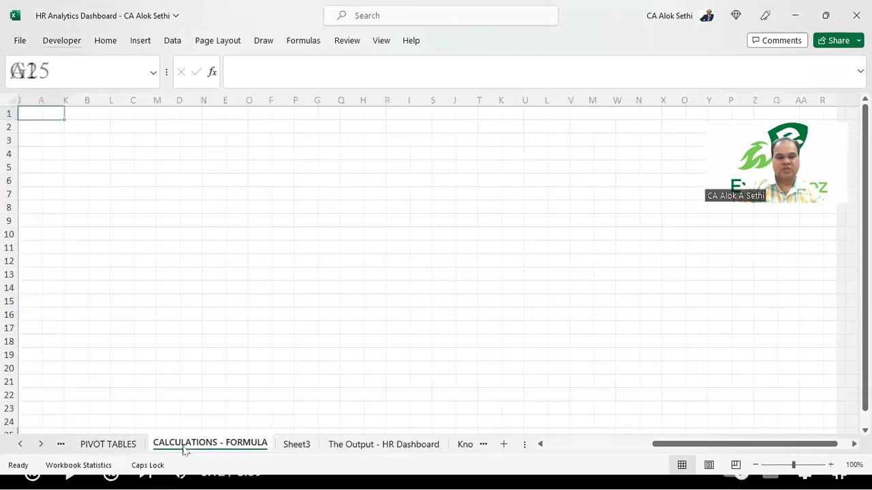
{"action": "key", "text": "ctrl+v"}
{"action": "left_click_drag", "start_coordinate": [392, 291], "coordinate": [144, 144]}
{"action": "left_click", "coordinate": [167, 243]}
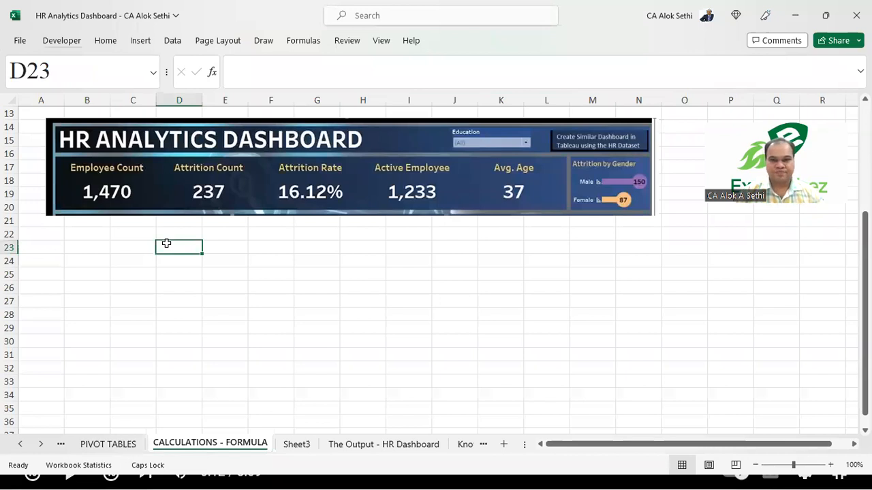
{"action": "left_click", "coordinate": [389, 171]}
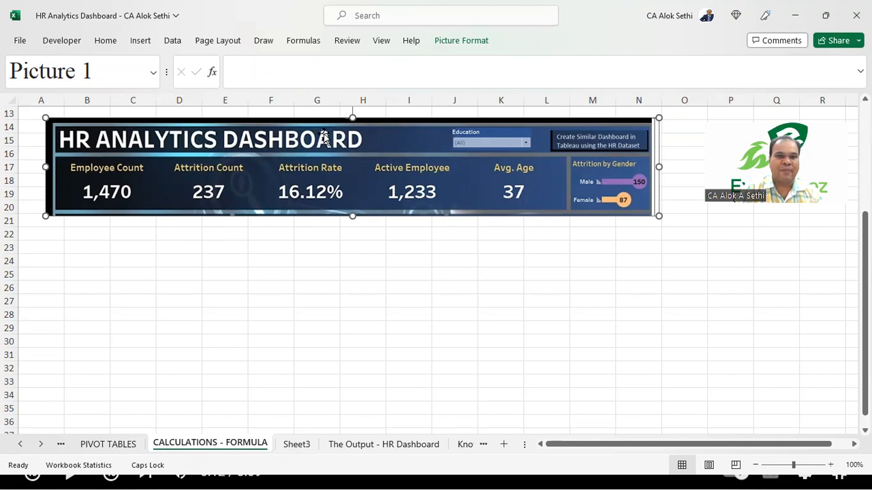
{"action": "left_click", "coordinate": [441, 41]}
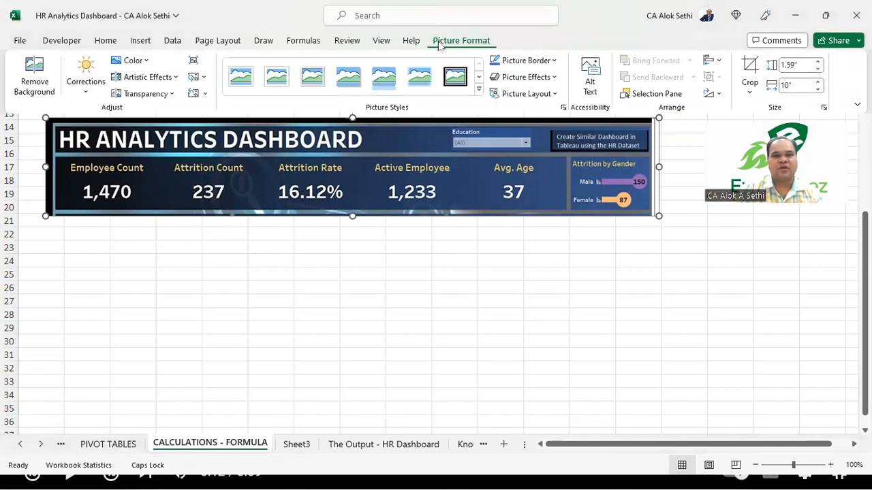
{"action": "left_click", "coordinate": [489, 276]}
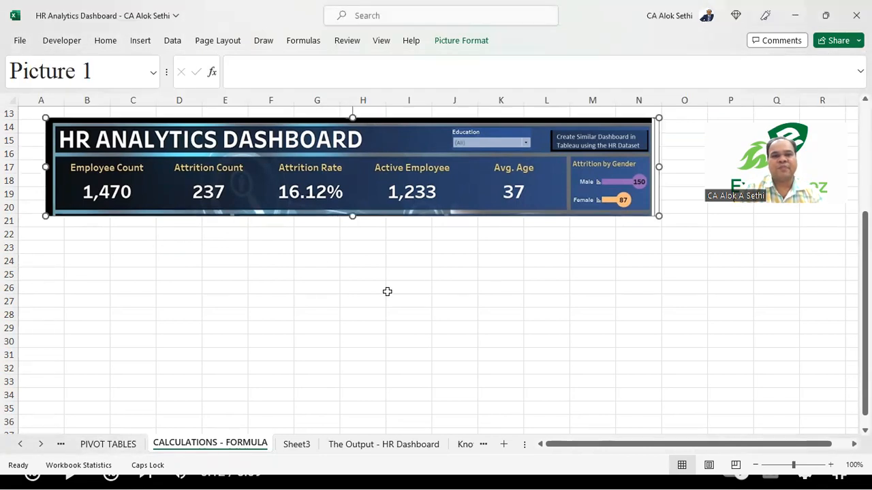
{"action": "left_click", "coordinate": [280, 235]}
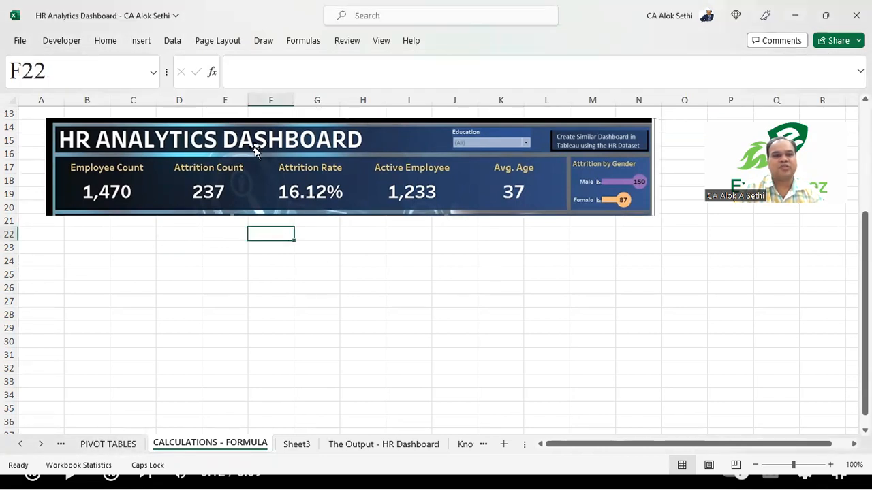
- Try to remove the background of the pasted dashboard picture and look through its correction presets
{"action": "left_click", "coordinate": [255, 147]}
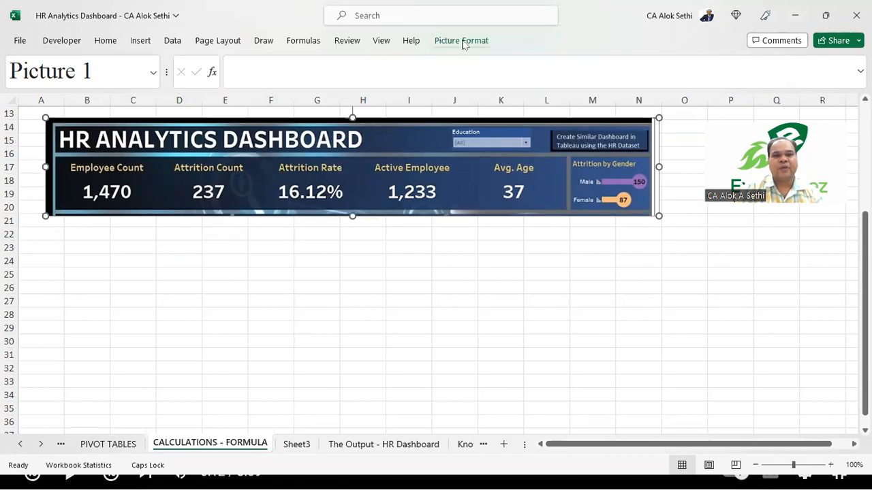
{"action": "left_click", "coordinate": [463, 42]}
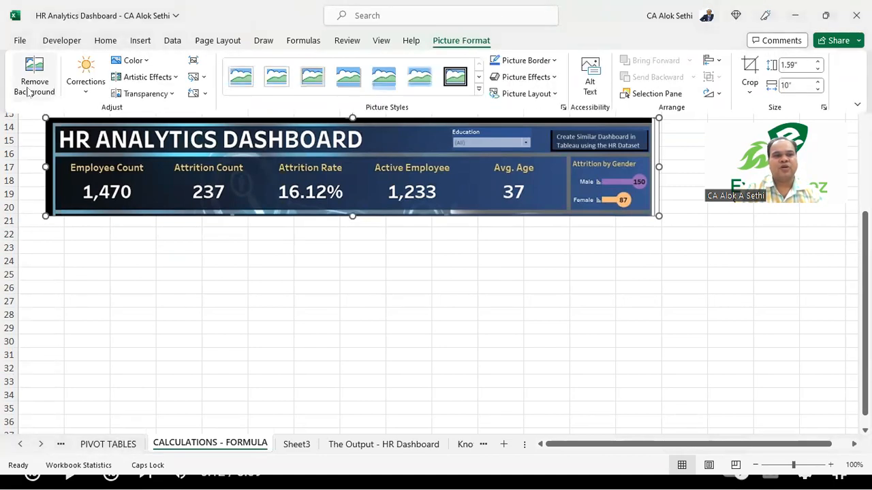
{"action": "left_click", "coordinate": [29, 93]}
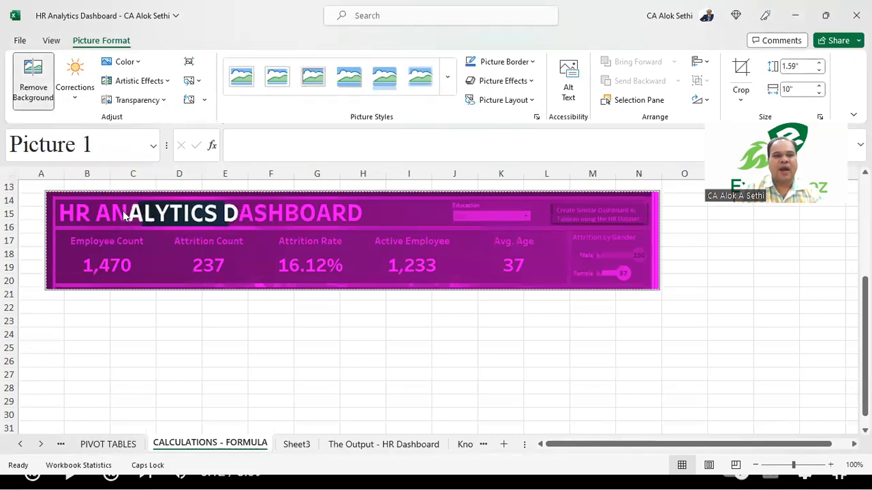
{"action": "left_click", "coordinate": [75, 94]}
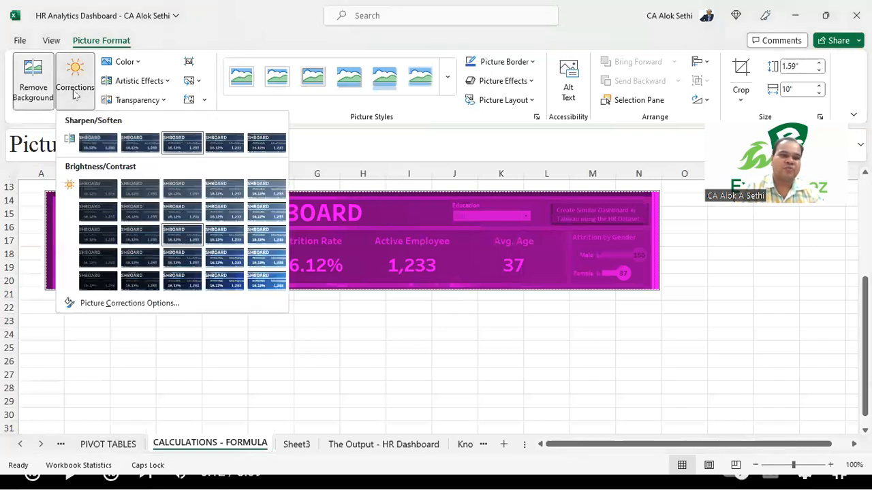
{"action": "left_click", "coordinate": [274, 261]}
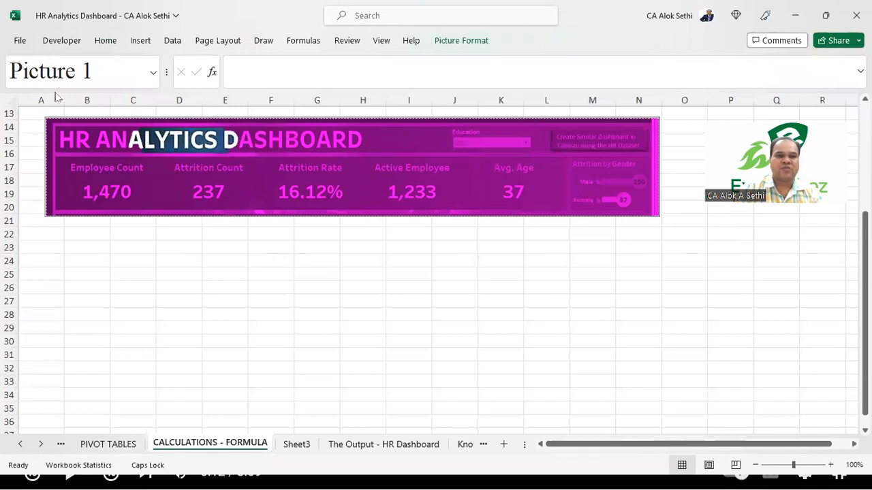
{"action": "left_click", "coordinate": [92, 226]}
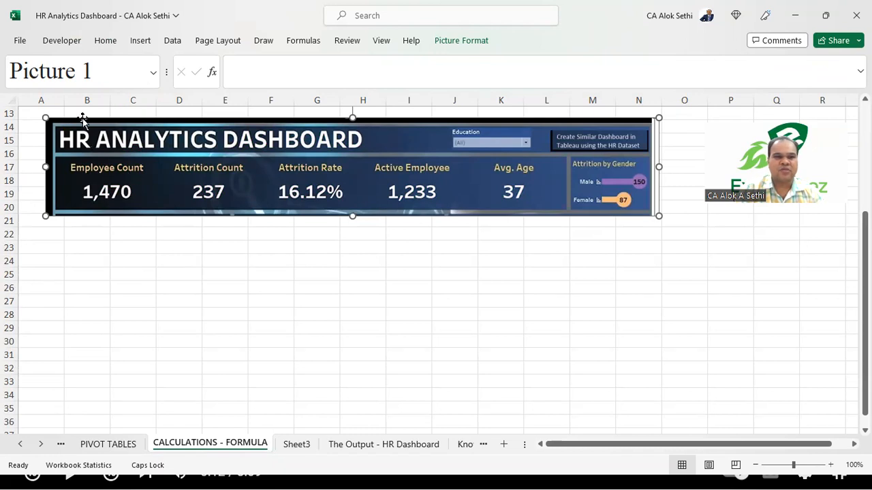
- Apply background removal to the pasted KPI picture once more and undo it
{"action": "left_click", "coordinate": [441, 40]}
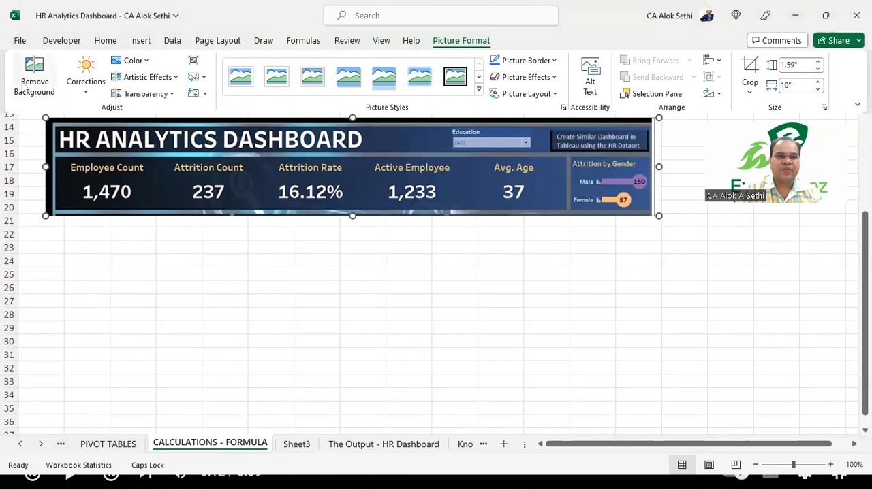
{"action": "left_click", "coordinate": [24, 86]}
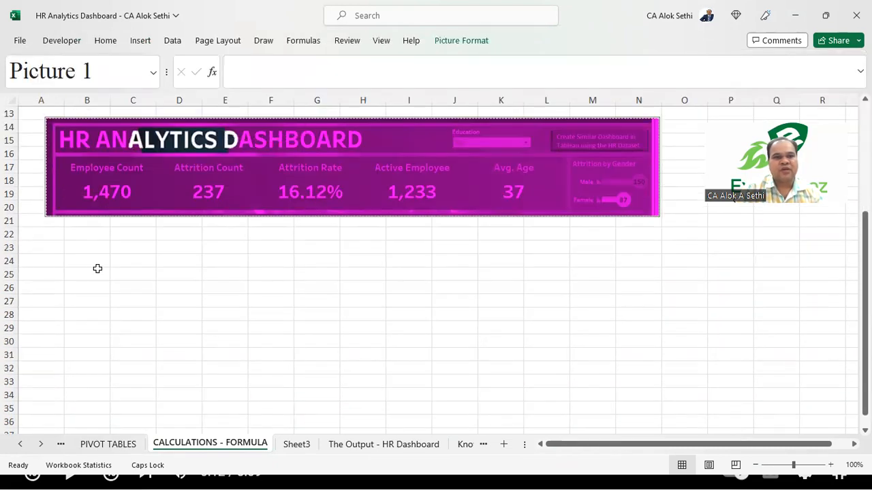
{"action": "left_click", "coordinate": [97, 270]}
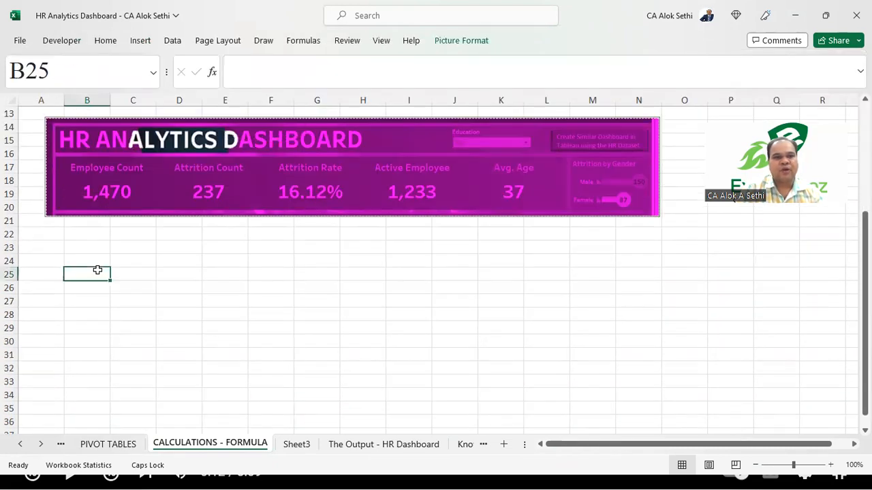
{"action": "key", "text": "ctrl+z"}
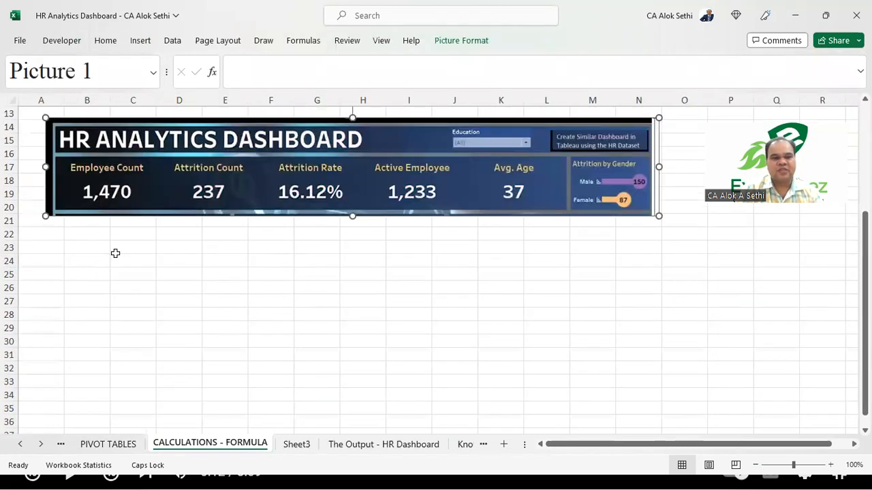
- Insert the picture IMG_9196 from the Downloads folder onto the "CALCULATIONS - FORMULA" sheet
{"action": "left_click", "coordinate": [116, 257]}
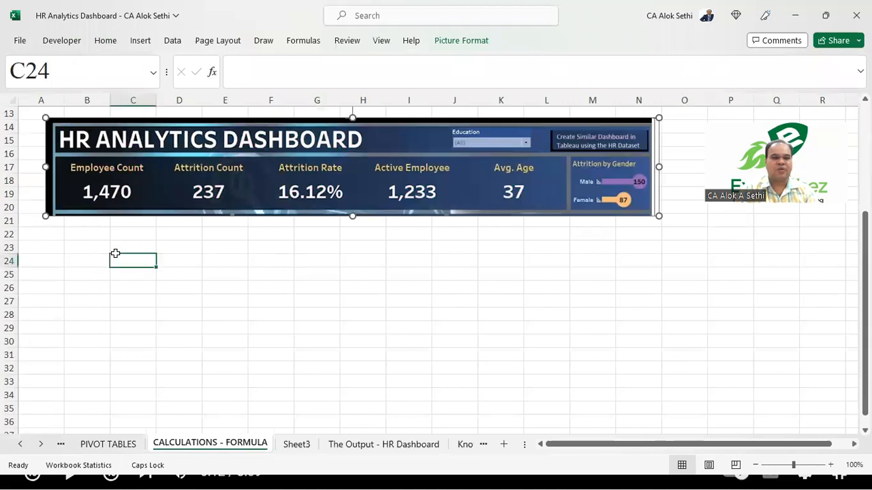
{"action": "left_click", "coordinate": [138, 41]}
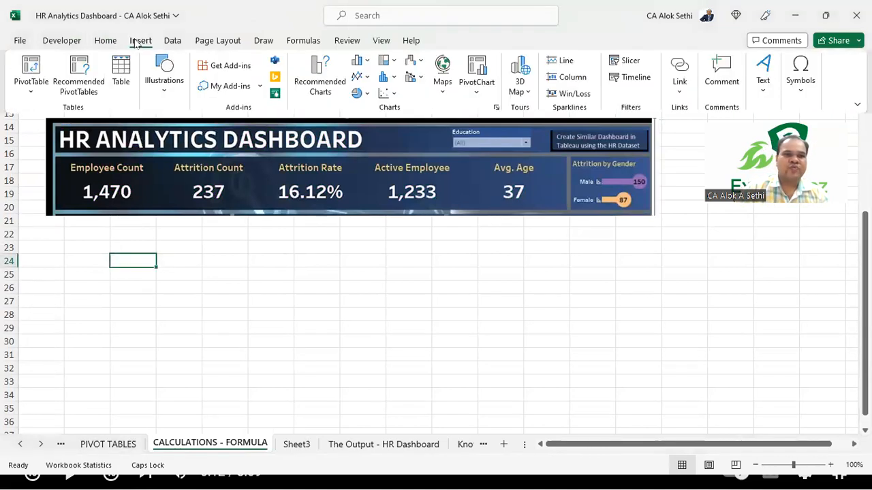
{"action": "left_click", "coordinate": [162, 95]}
{"action": "left_click", "coordinate": [164, 133]}
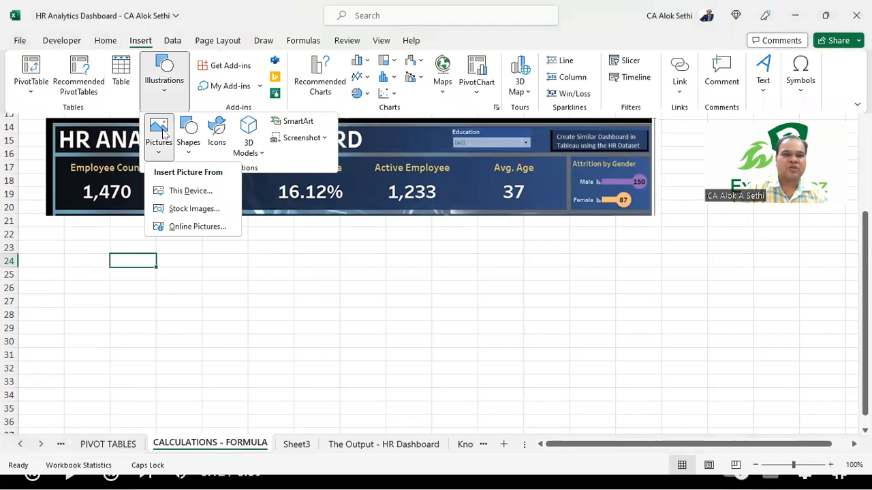
{"action": "left_click", "coordinate": [170, 191]}
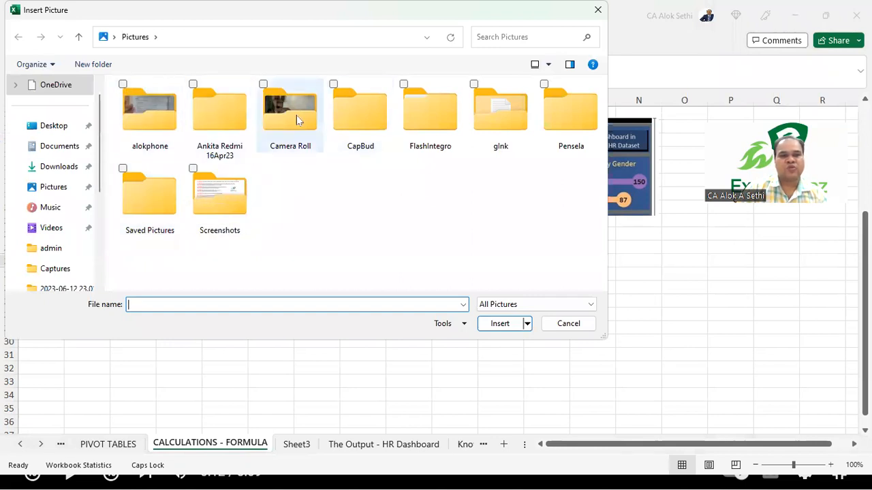
{"action": "left_click", "coordinate": [48, 170]}
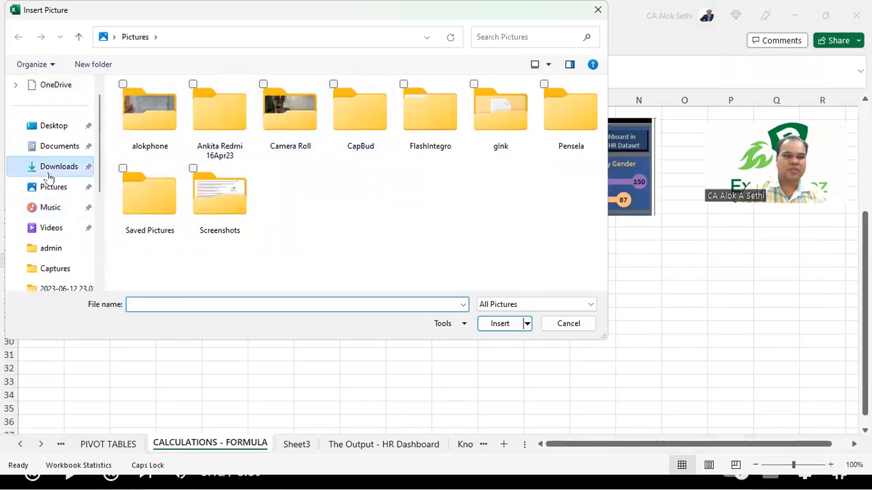
{"action": "scroll", "coordinate": [238, 218], "scroll_direction": "down", "scroll_amount": 5}
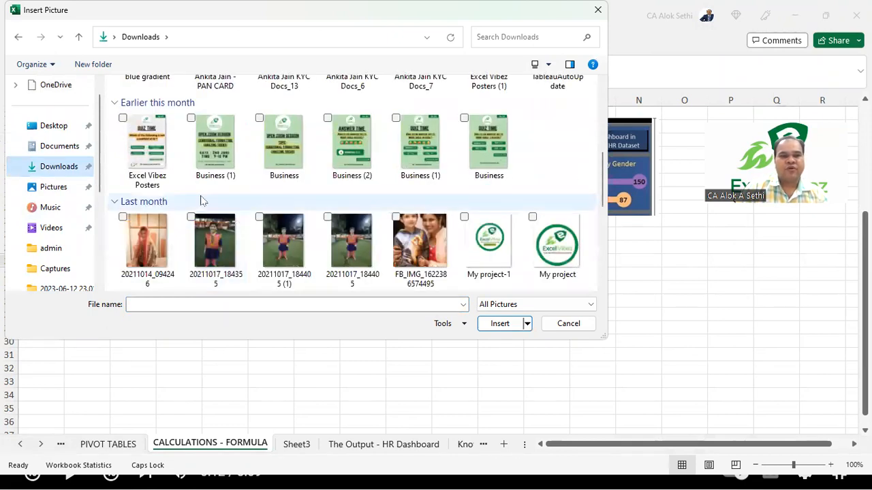
{"action": "scroll", "coordinate": [163, 193], "scroll_direction": "up", "scroll_amount": 5}
{"action": "scroll", "coordinate": [159, 192], "scroll_direction": "down", "scroll_amount": 3}
{"action": "scroll", "coordinate": [170, 187], "scroll_direction": "up", "scroll_amount": 3}
{"action": "scroll", "coordinate": [204, 177], "scroll_direction": "down", "scroll_amount": 5}
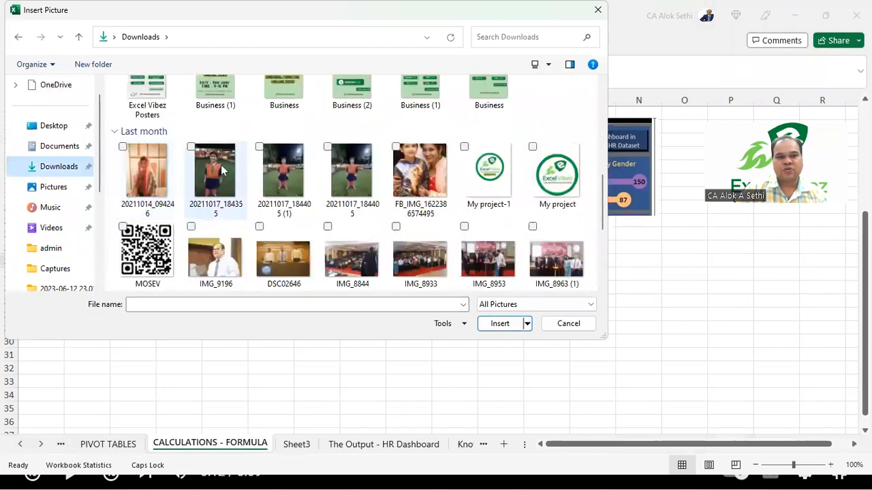
{"action": "left_click", "coordinate": [212, 265]}
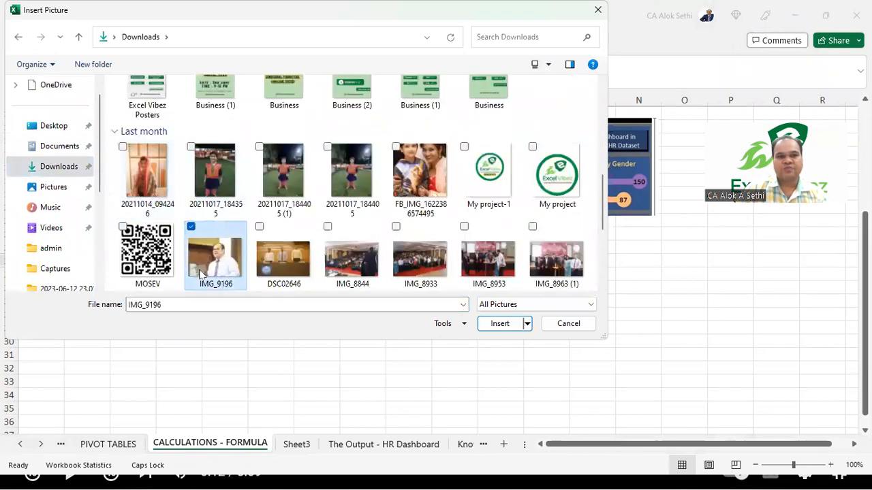
{"action": "left_click", "coordinate": [499, 324]}
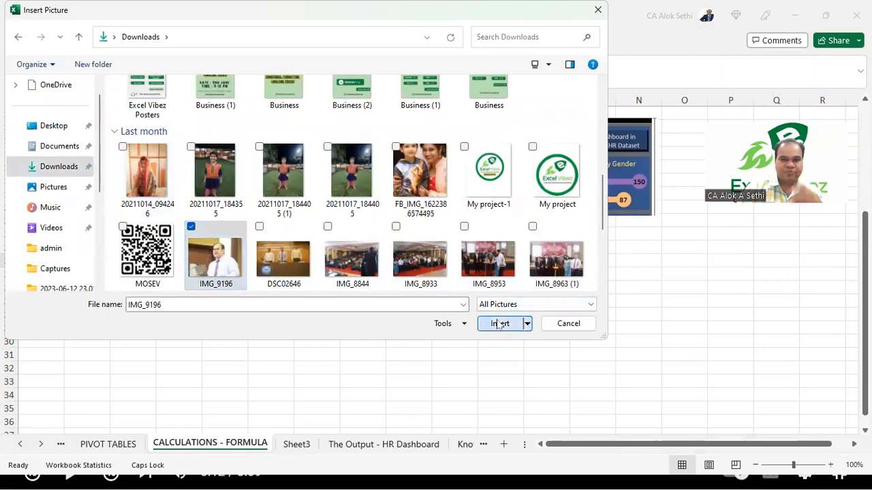
- Place the inserted photo just below the KPI band, across columns B to M from around row 22
{"action": "left_click_drag", "start_coordinate": [294, 309], "coordinate": [263, 212]}
{"action": "scroll", "coordinate": [263, 212], "scroll_direction": "down", "scroll_amount": 4, "text": "ctrl"}
{"action": "scroll", "coordinate": [271, 271], "scroll_direction": "up", "scroll_amount": 4, "text": "ctrl"}
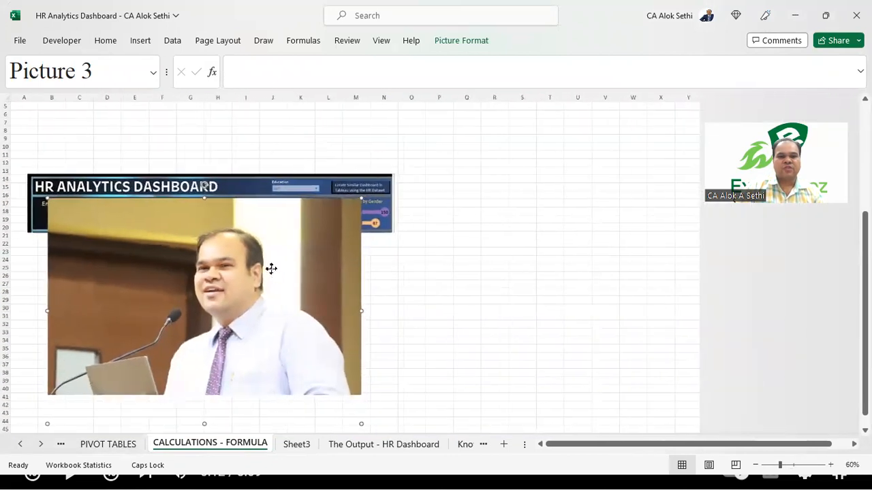
{"action": "scroll", "coordinate": [282, 336], "scroll_direction": "down", "scroll_amount": 4, "text": "ctrl"}
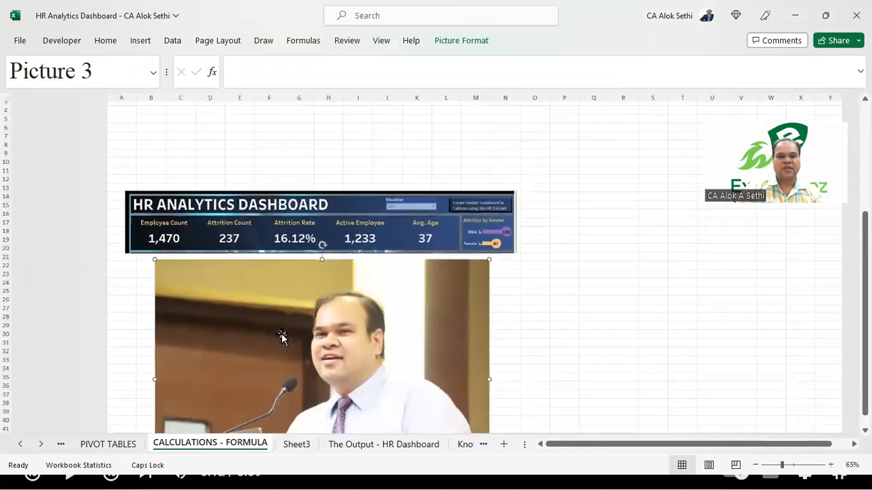
- Start background removal on the inserted photo and look through its sharpness and brightness correction presets
{"action": "left_click", "coordinate": [457, 47]}
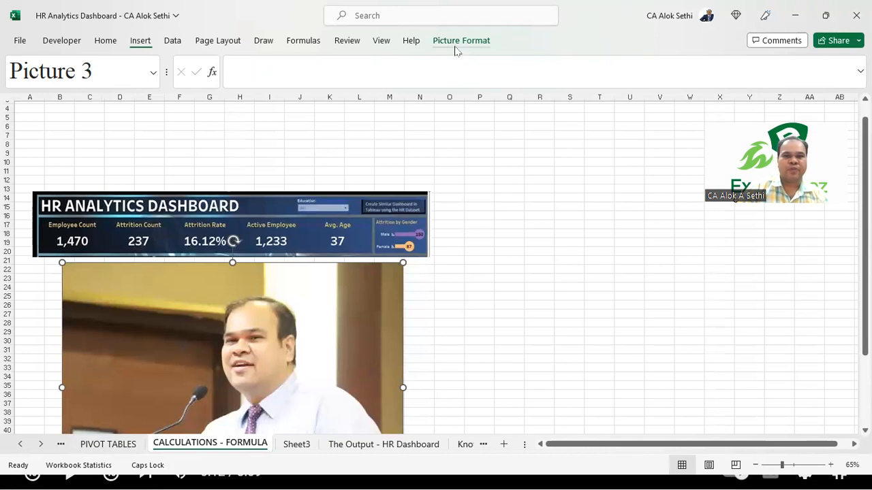
{"action": "left_click", "coordinate": [23, 88]}
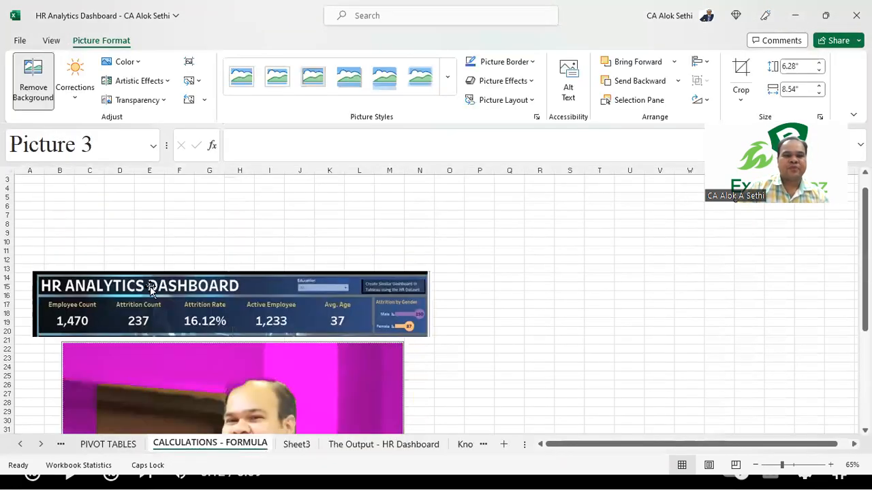
{"action": "scroll", "coordinate": [148, 289], "scroll_direction": "down", "scroll_amount": 7}
{"action": "scroll", "coordinate": [150, 289], "scroll_direction": "up", "scroll_amount": 1}
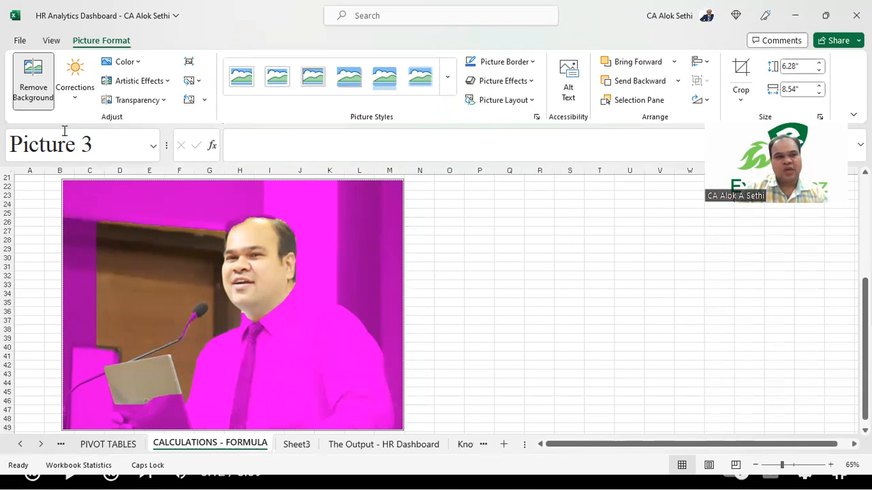
{"action": "left_click", "coordinate": [75, 99]}
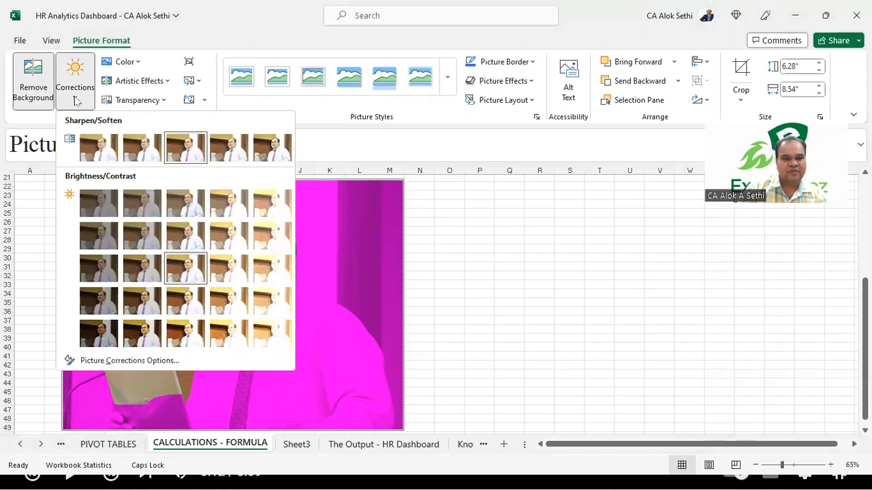
{"action": "left_click", "coordinate": [76, 99]}
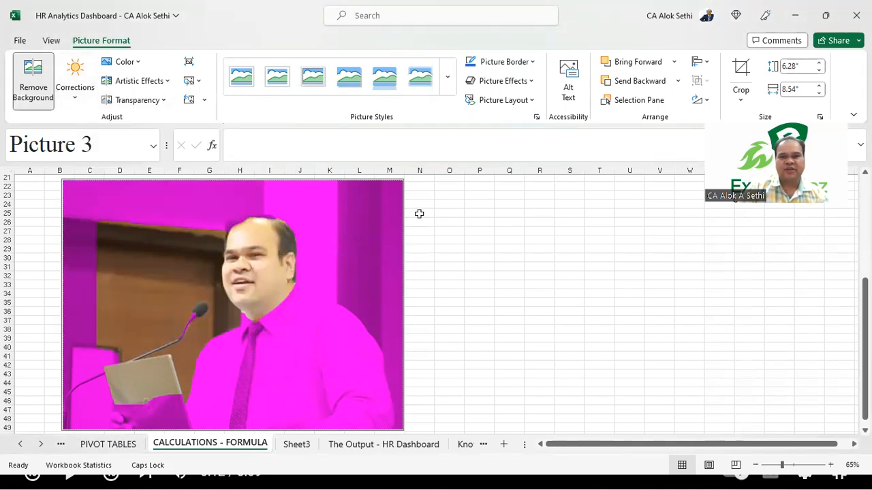
- Examine the photo's background-removal preview and its available picture adjustment options
{"action": "scroll", "coordinate": [488, 211], "scroll_direction": "down", "scroll_amount": 2}
{"action": "scroll", "coordinate": [488, 211], "scroll_direction": "right", "scroll_amount": 6}
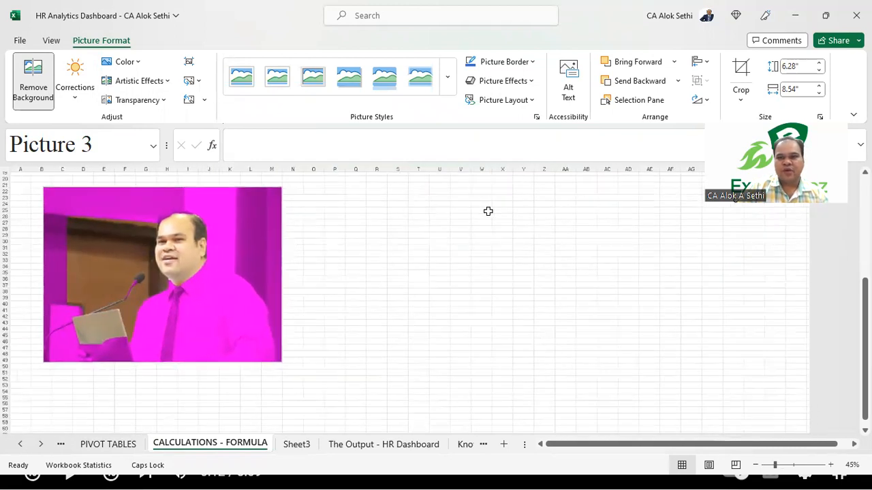
{"action": "scroll", "coordinate": [487, 211], "scroll_direction": "up", "scroll_amount": 3}
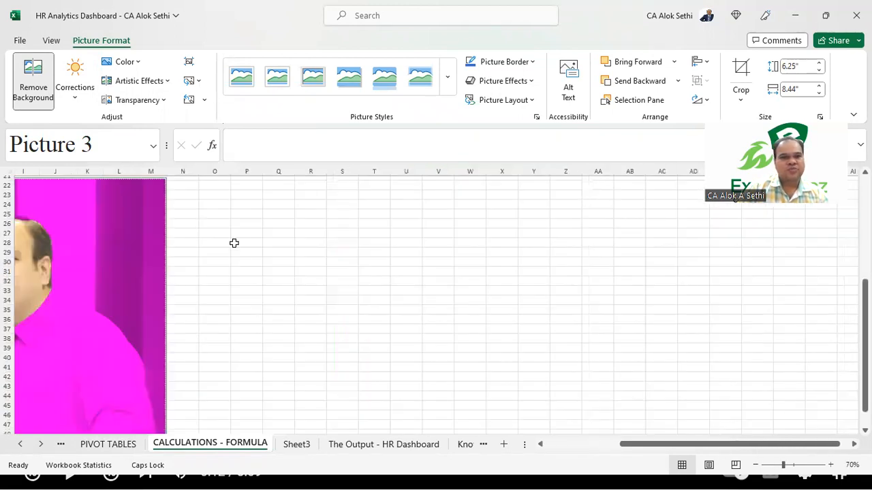
{"action": "scroll", "coordinate": [234, 243], "scroll_direction": "left", "scroll_amount": 6}
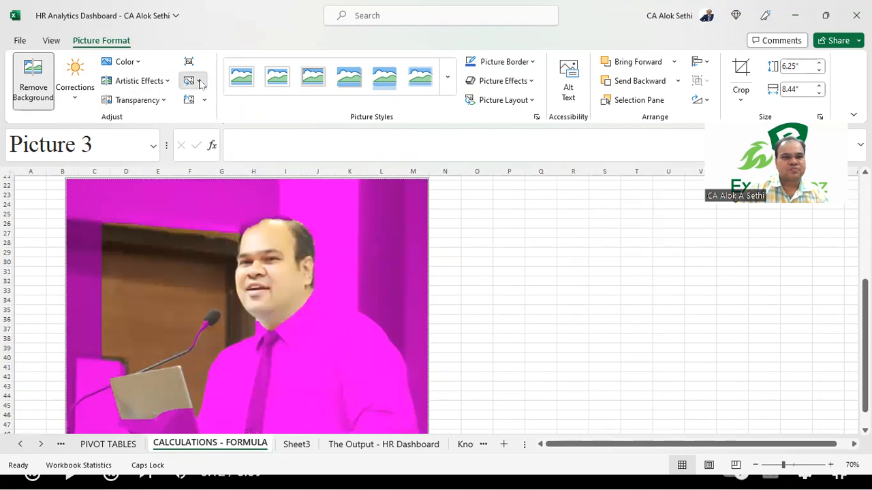
{"action": "left_click", "coordinate": [200, 82]}
{"action": "left_click", "coordinate": [200, 82]}
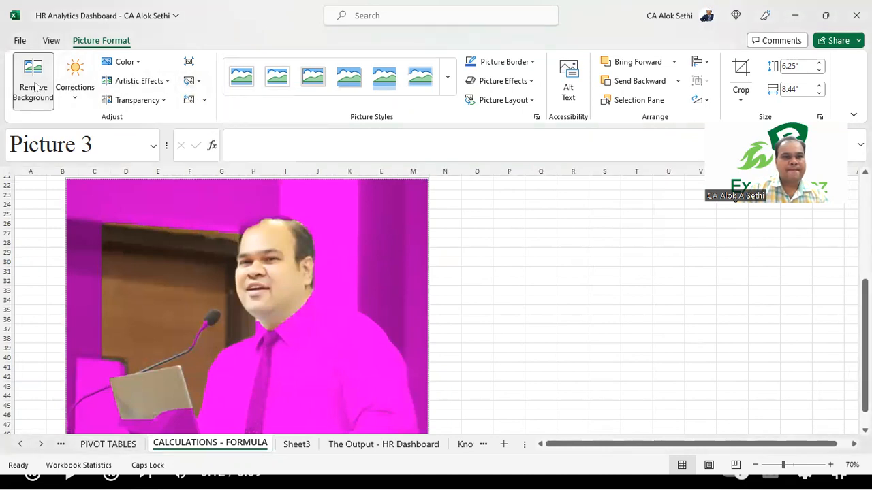
{"action": "left_click", "coordinate": [59, 45]}
{"action": "left_click", "coordinate": [98, 42]}
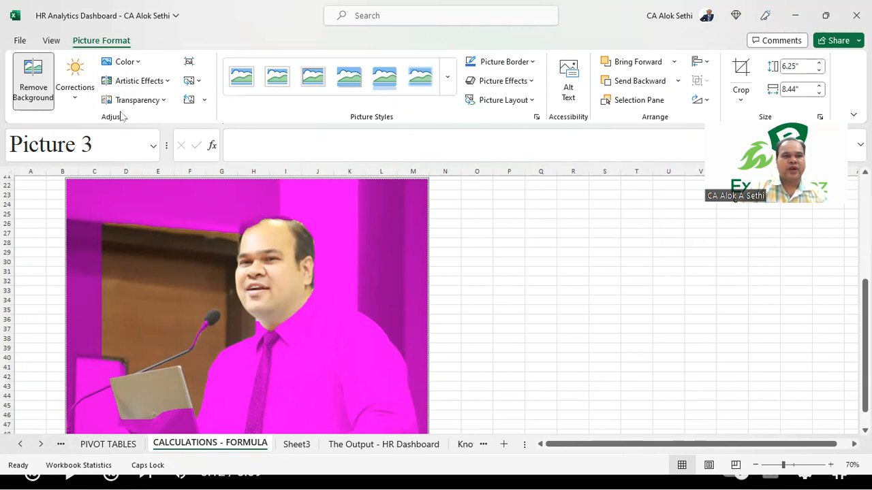
{"action": "left_click", "coordinate": [73, 100]}
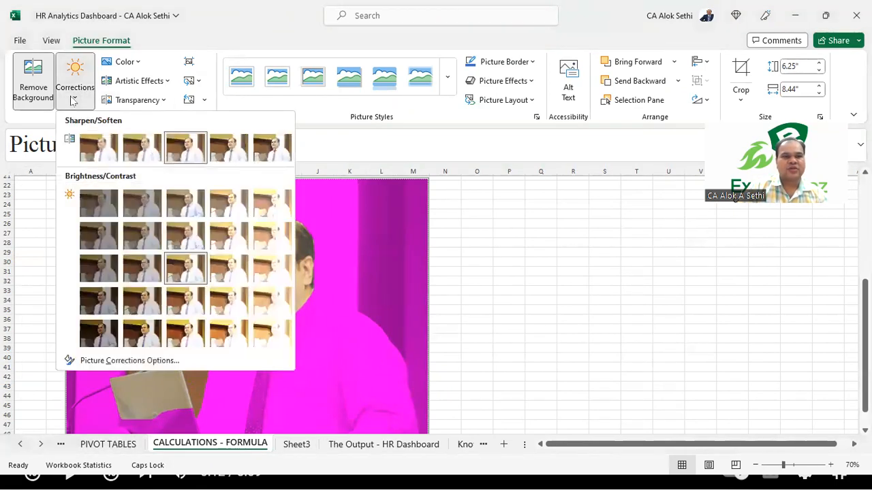
{"action": "key", "text": "Escape"}
- Apply the background removal to the photo, then undo it
{"action": "left_click", "coordinate": [523, 286]}
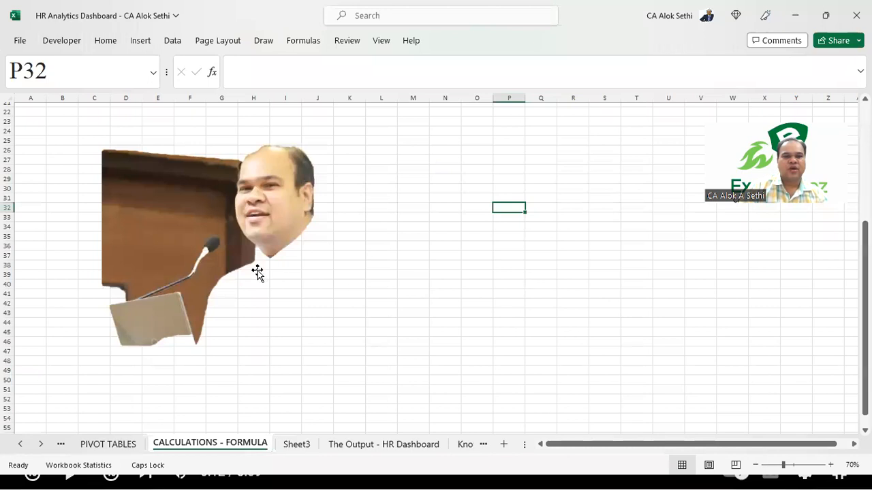
{"action": "scroll", "coordinate": [249, 219], "scroll_direction": "down", "scroll_amount": 2}
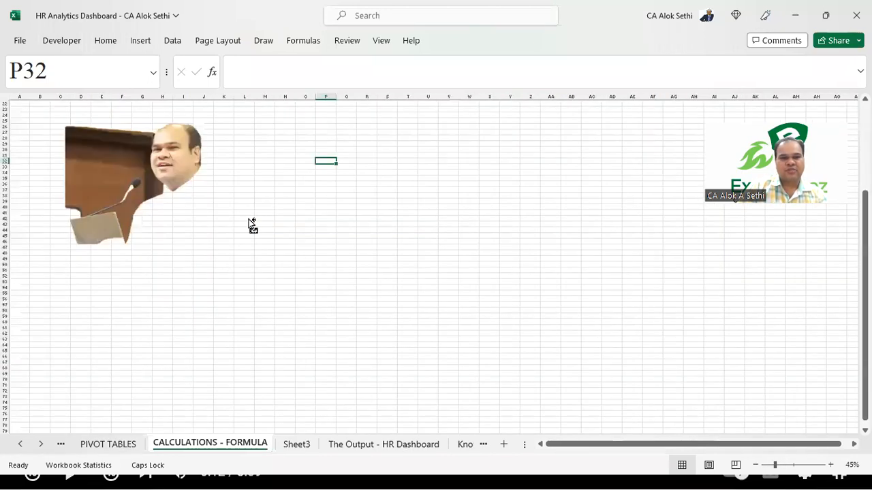
{"action": "scroll", "coordinate": [250, 223], "scroll_direction": "up", "scroll_amount": 2}
{"action": "left_click", "coordinate": [252, 225]}
{"action": "key", "text": "ctrl+z"}
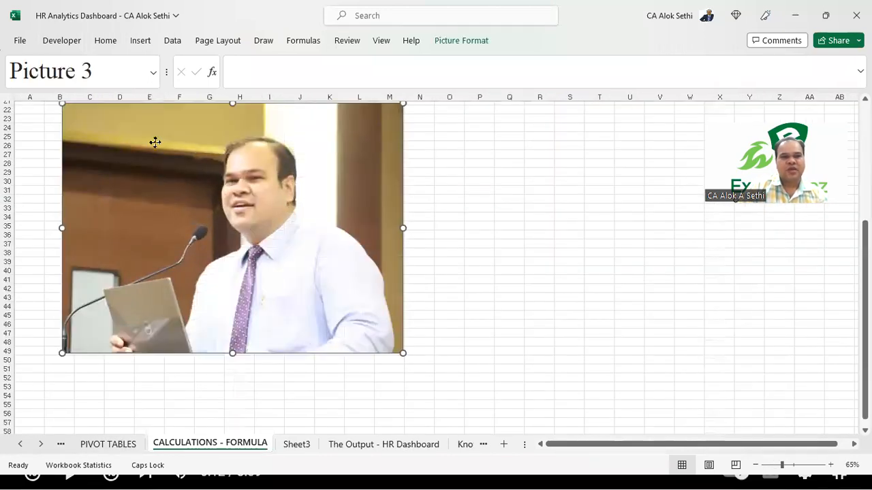
- Apply a sketchy, brushed artistic effect to the photo, then undo it
{"action": "left_click", "coordinate": [444, 43]}
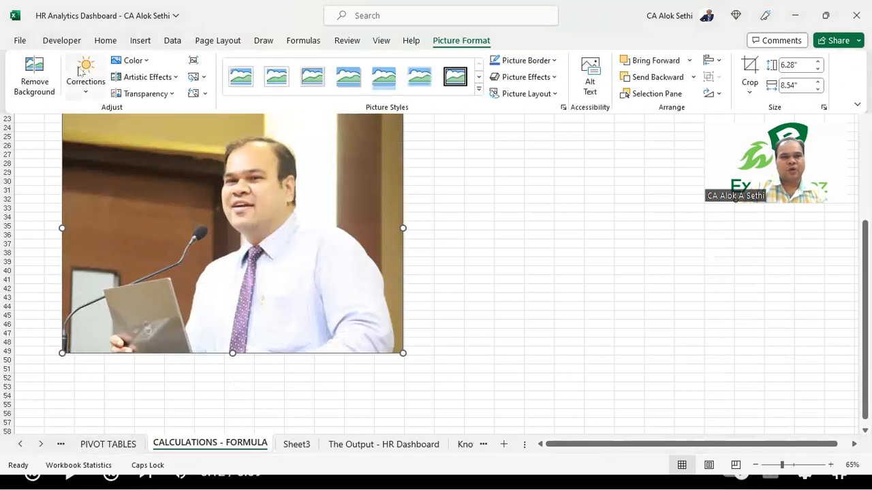
{"action": "left_click", "coordinate": [149, 77]}
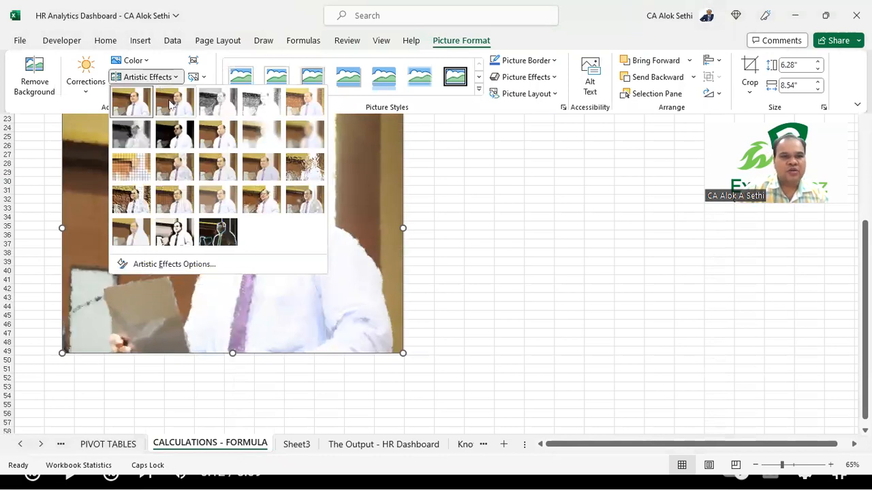
{"action": "left_click", "coordinate": [169, 104]}
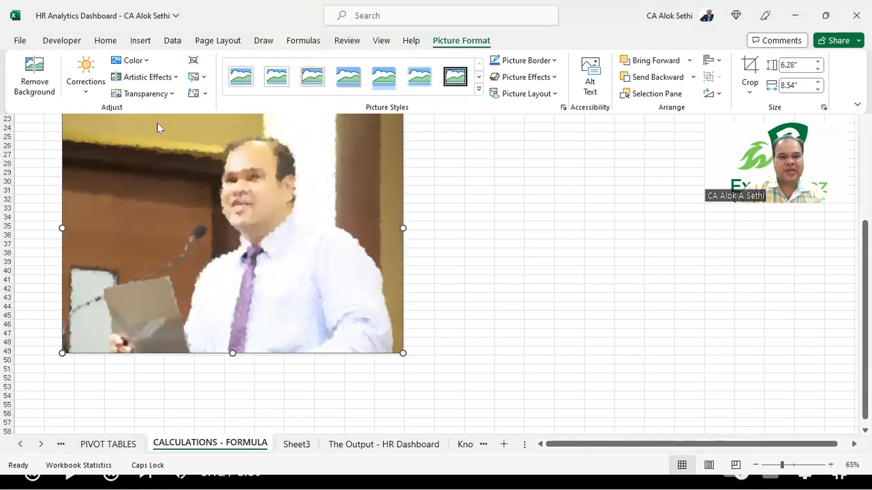
{"action": "key", "text": "ctrl+z"}
- Try background removal combined with grayscale color saturation on the photo, then cancel both
{"action": "left_click", "coordinate": [19, 91]}
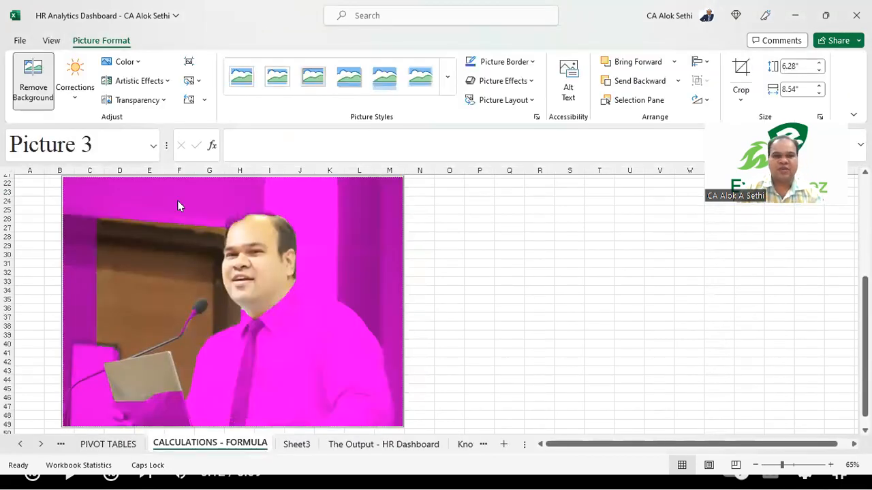
{"action": "left_click", "coordinate": [136, 62]}
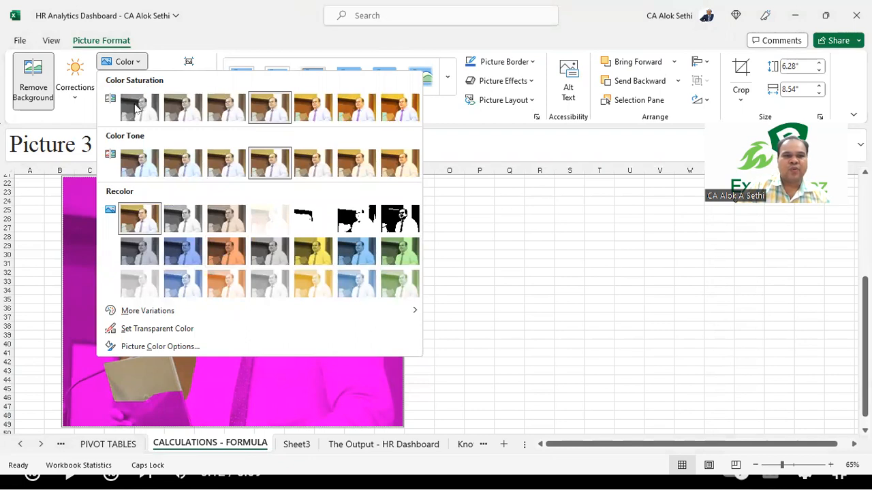
{"action": "key", "text": "Escape"}
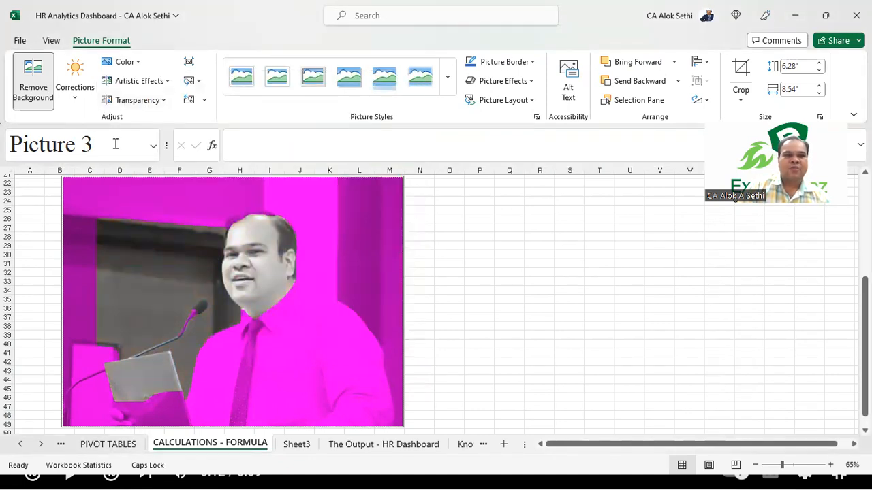
{"action": "key", "text": "Escape"}
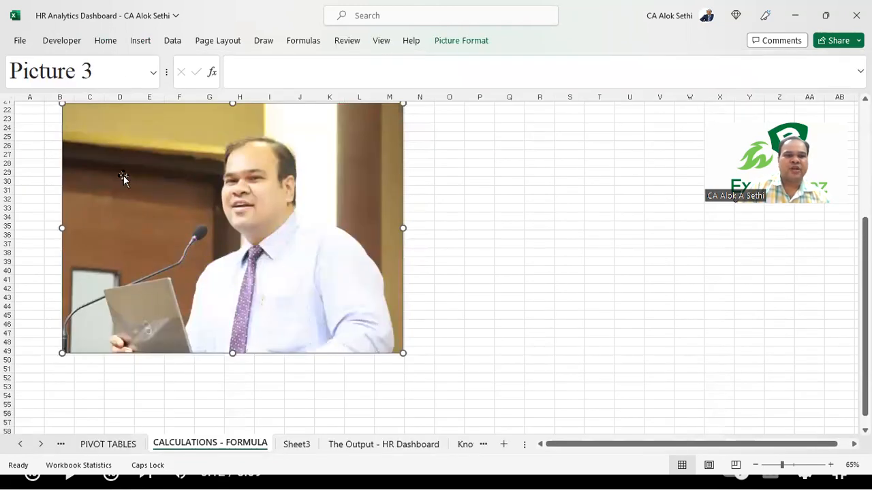
- Set the photo's color saturation to 0% and move it across columns N to Y, from around row 22
{"action": "left_click", "coordinate": [455, 42]}
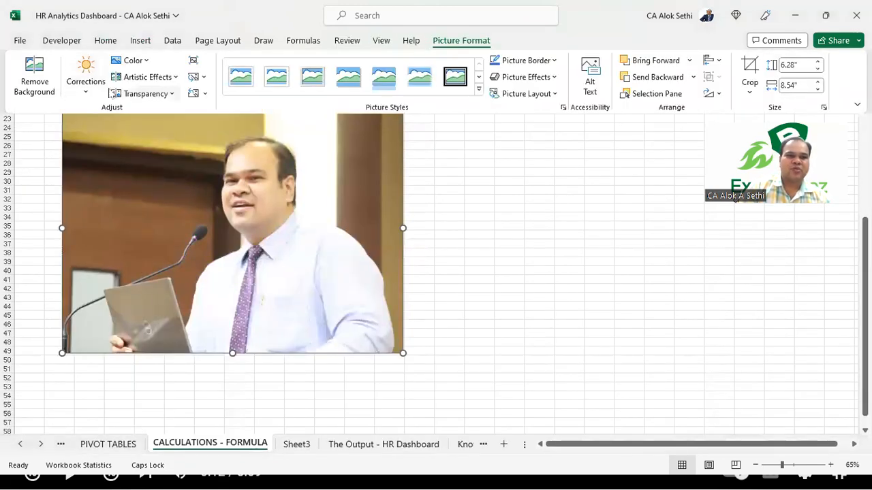
{"action": "left_click", "coordinate": [146, 60]}
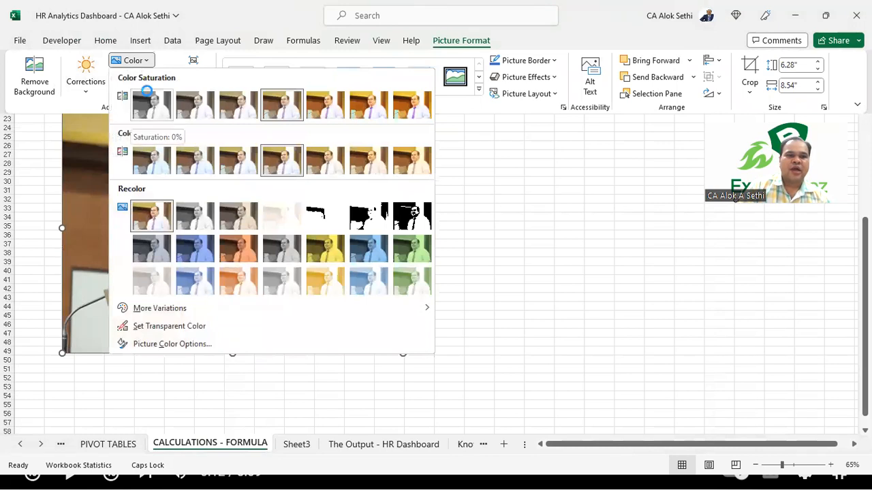
{"action": "left_click", "coordinate": [146, 91]}
{"action": "key", "text": "ctrl+F1"}
{"action": "left_click_drag", "start_coordinate": [407, 175], "coordinate": [662, 197]}
{"action": "scroll", "coordinate": [175, 194], "scroll_direction": "up", "scroll_amount": 7}
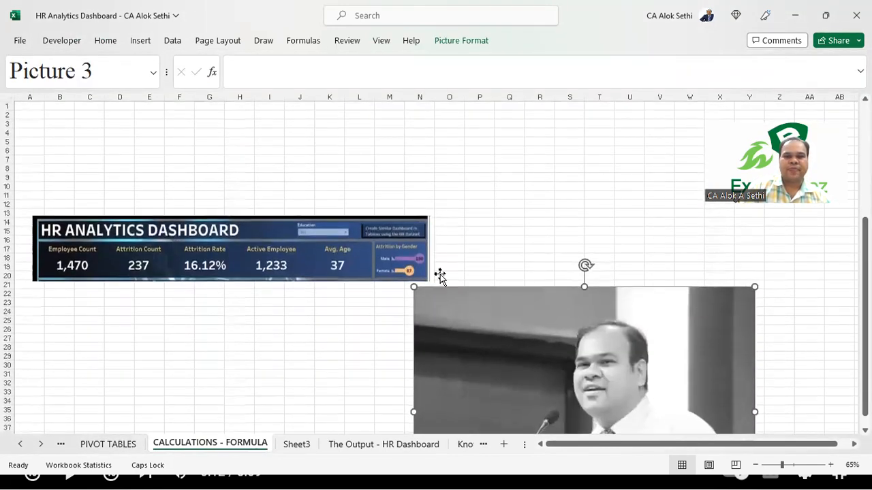
- Delete the grayscale photo and move and enlarge the dashboard picture to span columns B to W, rows 2 to 13
{"action": "key", "text": "Delete"}
{"action": "left_click_drag", "start_coordinate": [363, 255], "coordinate": [403, 179]}
{"action": "left_click_drag", "start_coordinate": [473, 205], "coordinate": [576, 248]}
{"action": "left_click", "coordinate": [469, 304]}
{"action": "left_click_drag", "start_coordinate": [422, 181], "coordinate": [402, 152]}
{"action": "scroll", "coordinate": [272, 277], "scroll_direction": "up", "scroll_amount": 1}
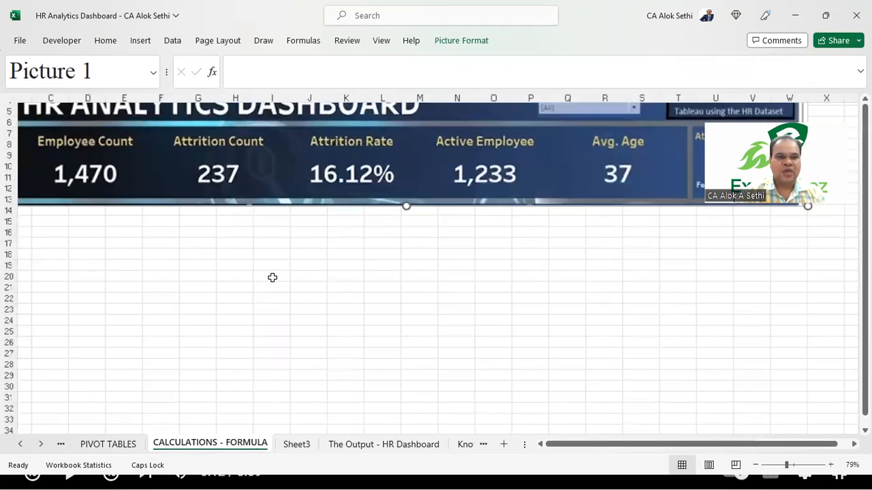
{"action": "scroll", "coordinate": [272, 278], "scroll_direction": "down", "scroll_amount": 2}
- Widen column C to roughly three times the width of its neighbouring columns
{"action": "left_click", "coordinate": [85, 250]}
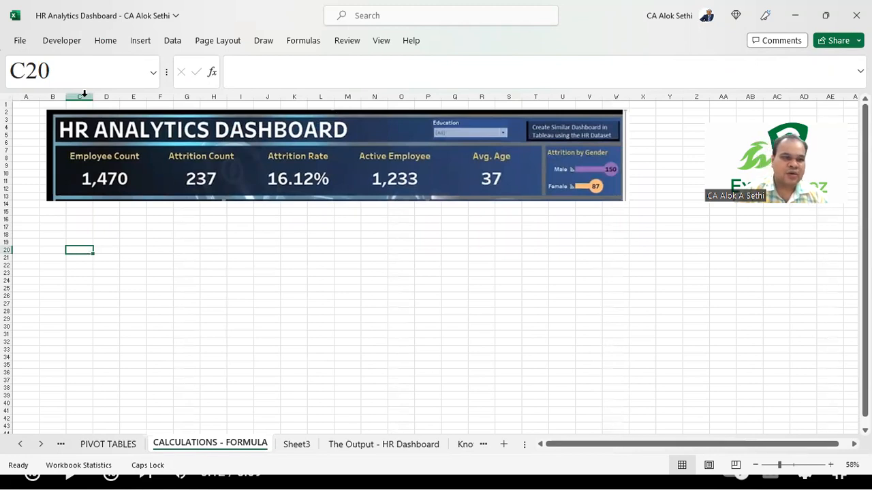
{"action": "left_click_drag", "start_coordinate": [92, 98], "coordinate": [149, 102]}
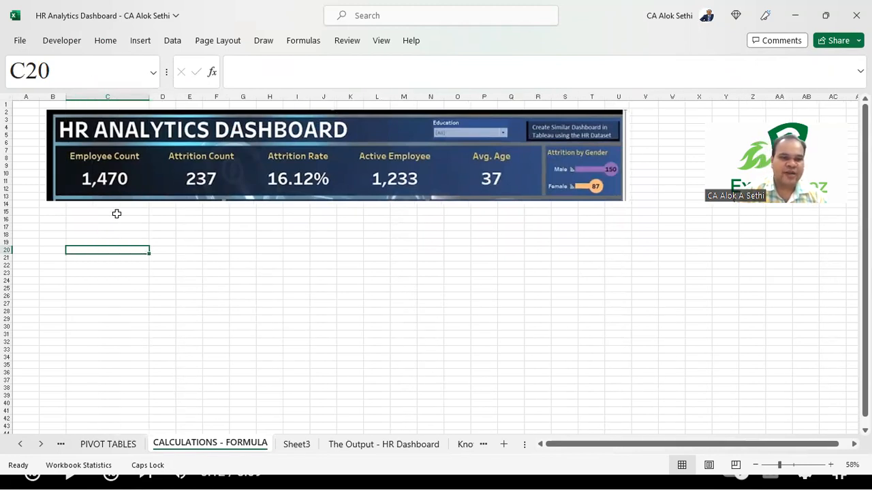
{"action": "scroll", "coordinate": [115, 216], "scroll_direction": "up", "scroll_amount": 3}
{"action": "scroll", "coordinate": [115, 217], "scroll_direction": "down", "scroll_amount": 3}
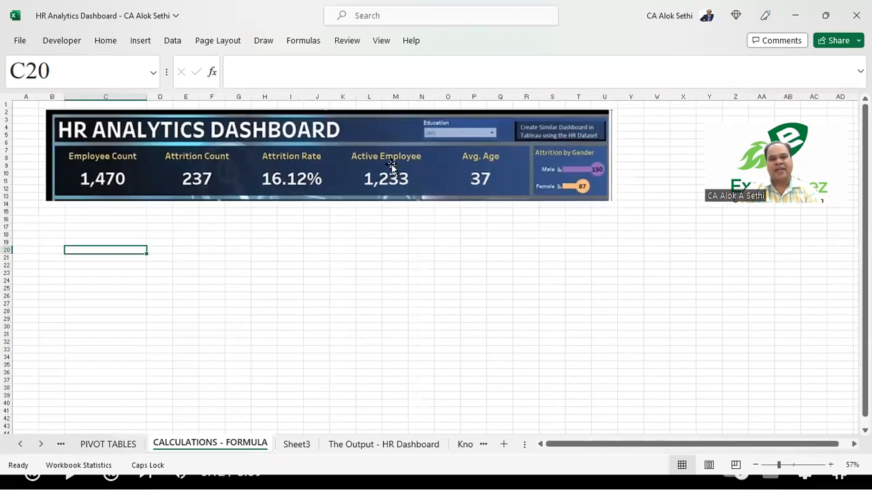
- Crop the dashboard picture's right side just past Avg. Age, removing the Attrition by Gender section
{"action": "left_click", "coordinate": [323, 168]}
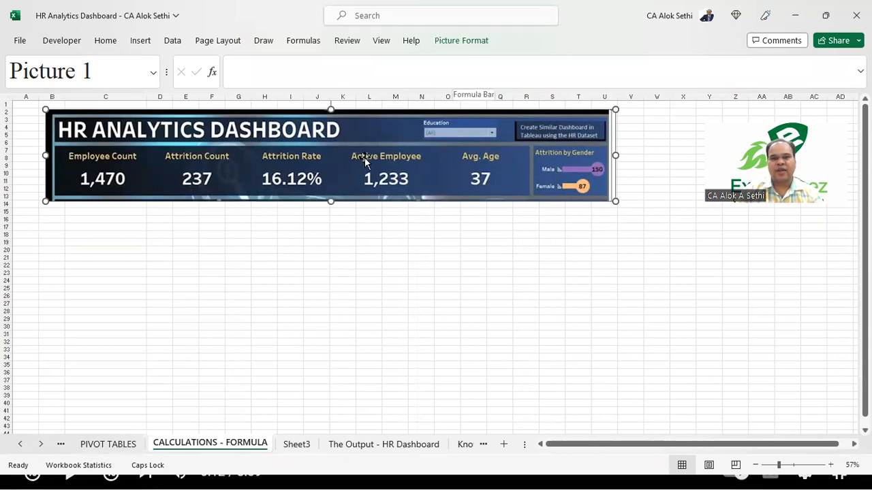
{"action": "left_click", "coordinate": [458, 45]}
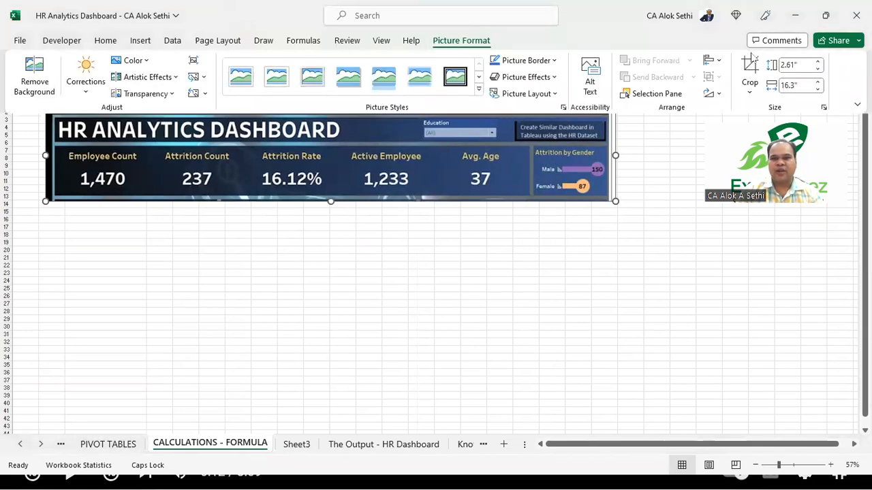
{"action": "left_click", "coordinate": [752, 71]}
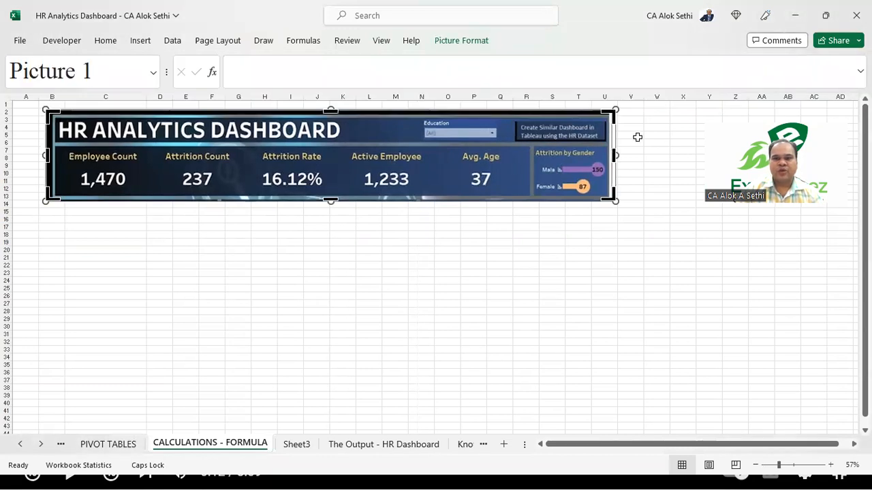
{"action": "left_click_drag", "start_coordinate": [615, 145], "coordinate": [506, 141]}
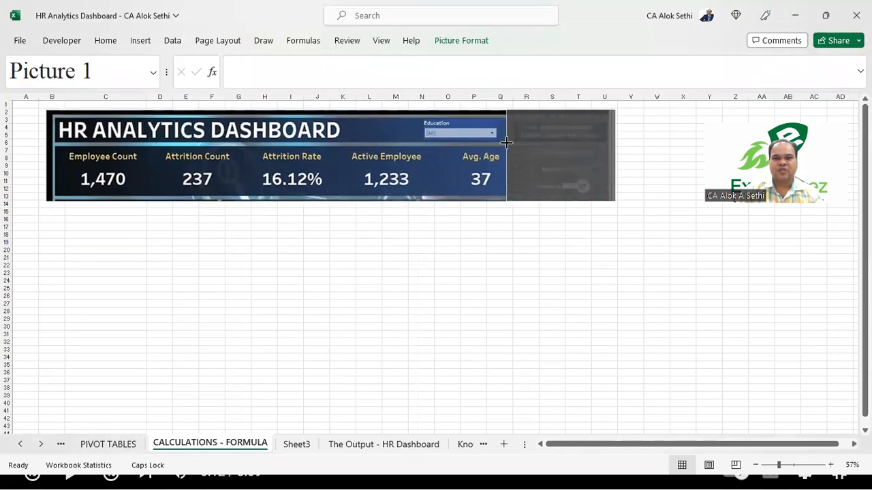
{"action": "left_click", "coordinate": [482, 235]}
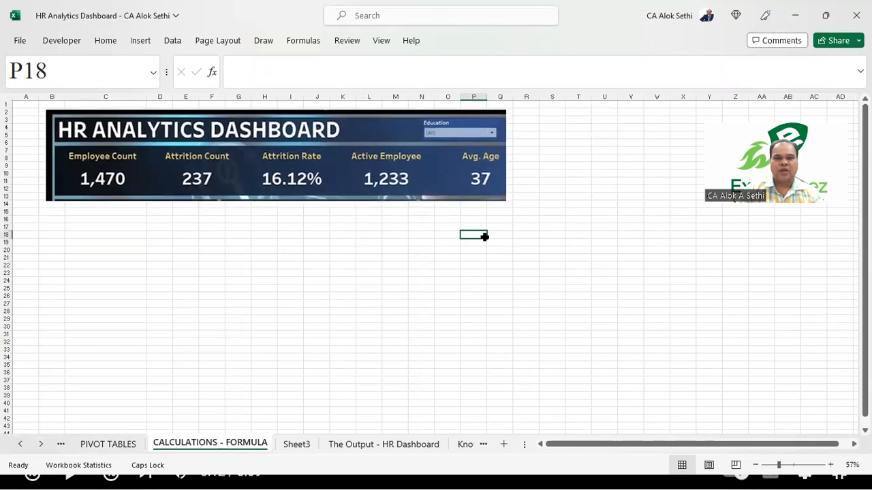
- Enlarge the cropped dashboard picture and move it to start at column C, extending to column X and row 17
{"action": "left_click", "coordinate": [335, 164]}
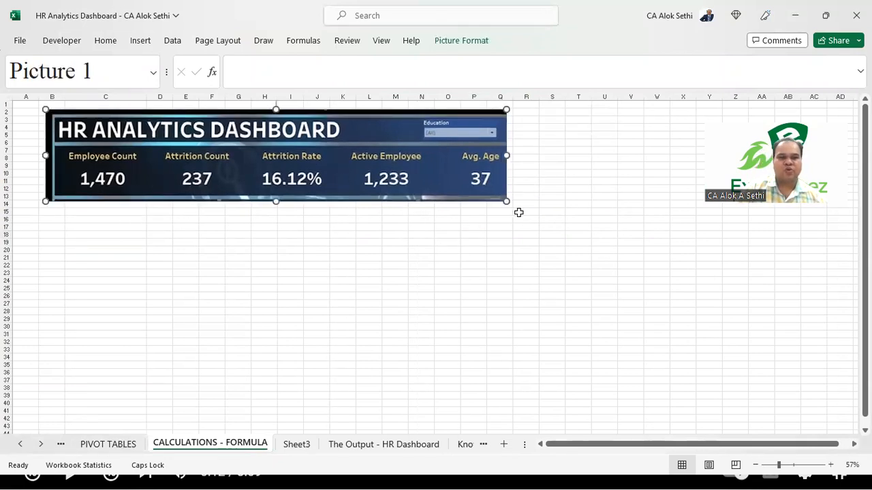
{"action": "left_click_drag", "start_coordinate": [506, 201], "coordinate": [671, 215]}
{"action": "left_click_drag", "start_coordinate": [447, 192], "coordinate": [467, 190]}
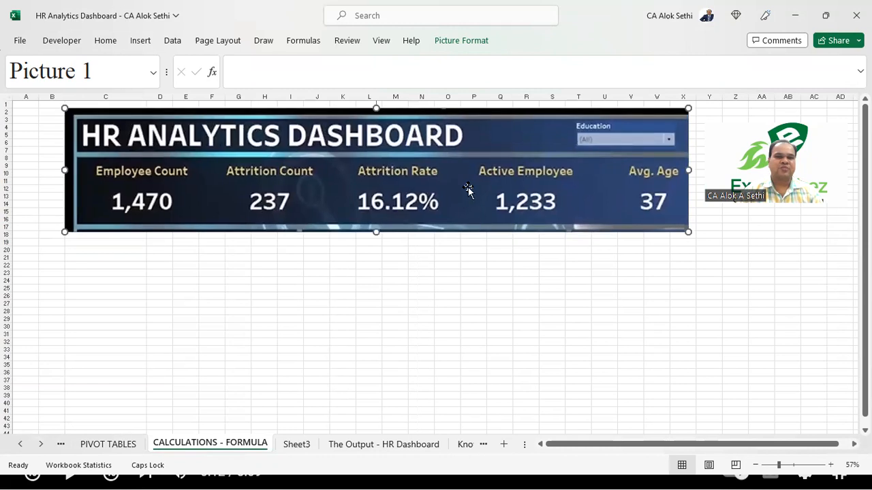
- Enter the label "Employee Count" in cell C20 below the dashboard picture
{"action": "left_click", "coordinate": [96, 252]}
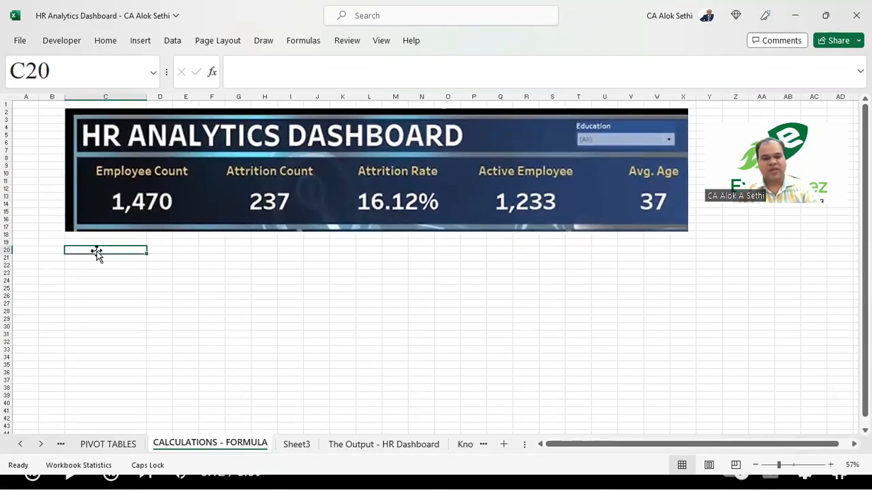
{"action": "type", "text": "Emp"}
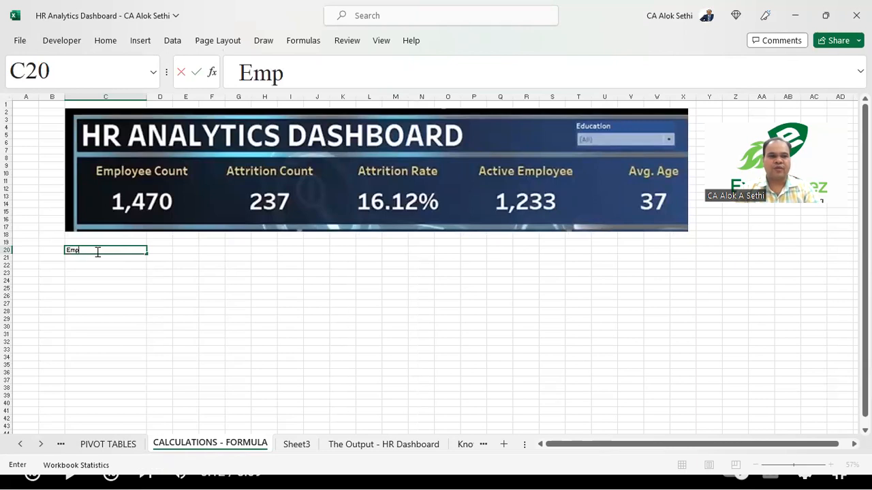
{"action": "type", "text": "loy"}
{"action": "key", "text": "BackSpace"}
{"action": "type", "text": "ouyee"}
{"action": "key", "text": "BackSpace"}
{"action": "key", "text": "BackSpace"}
{"action": "key", "text": "BackSpace"}
{"action": "key", "text": "BackSpace"}
{"action": "type", "text": "yee Cou"}
{"action": "key", "text": "Right"}
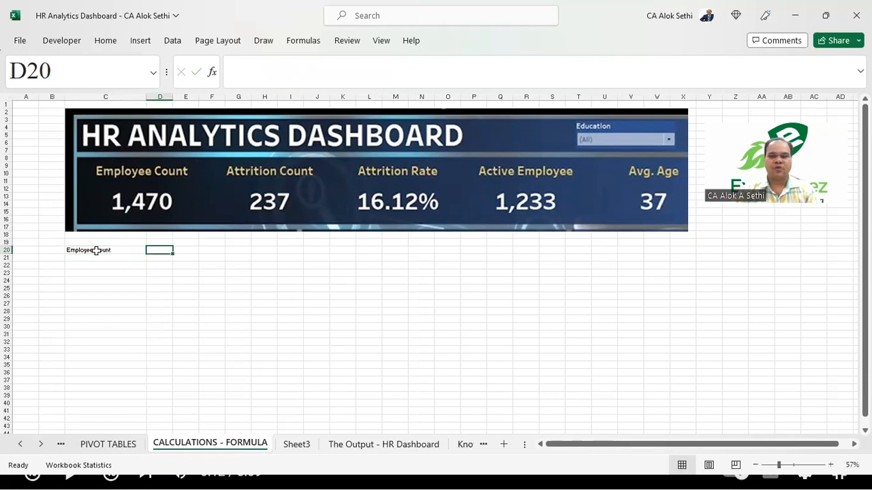
- Shrink the dashboard picture to span columns C to K, rows 2 to 9
{"action": "left_click", "coordinate": [804, 467]}
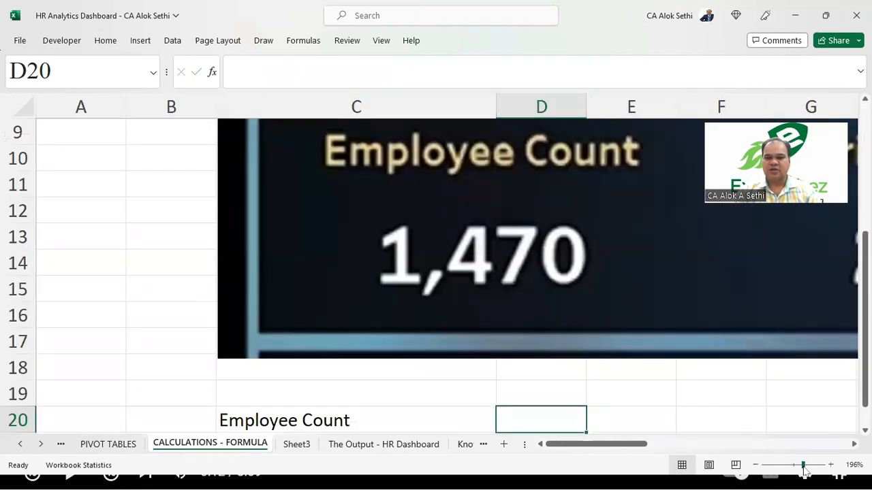
{"action": "scroll", "coordinate": [469, 252], "scroll_direction": "down", "scroll_amount": 6}
{"action": "scroll", "coordinate": [469, 252], "scroll_direction": "down", "scroll_amount": 5}
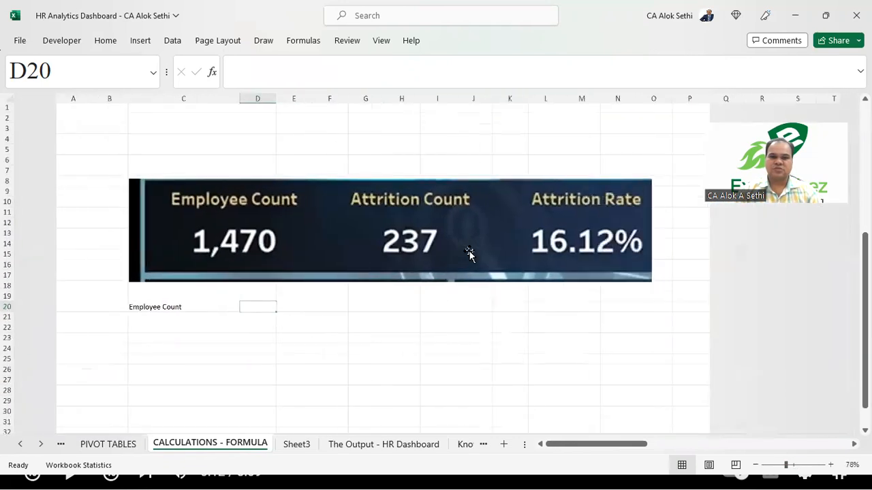
{"action": "left_click", "coordinate": [414, 231]}
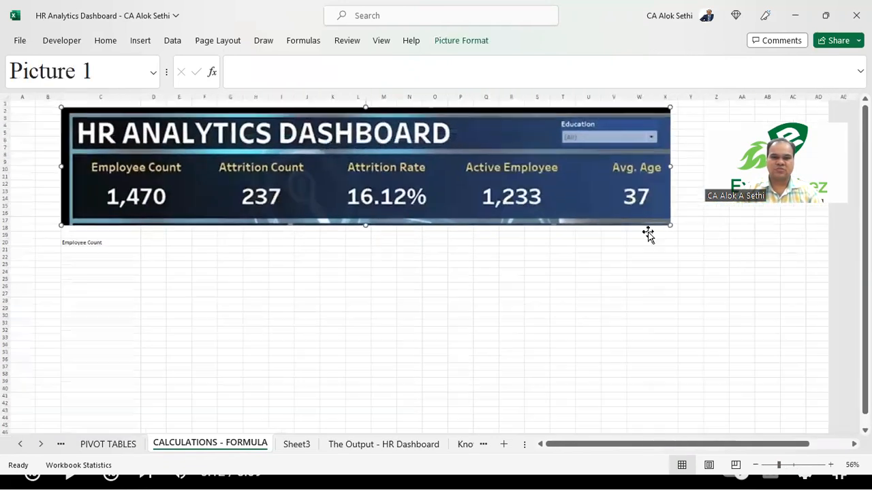
{"action": "left_click_drag", "start_coordinate": [675, 229], "coordinate": [342, 163]}
{"action": "left_click", "coordinate": [801, 466]}
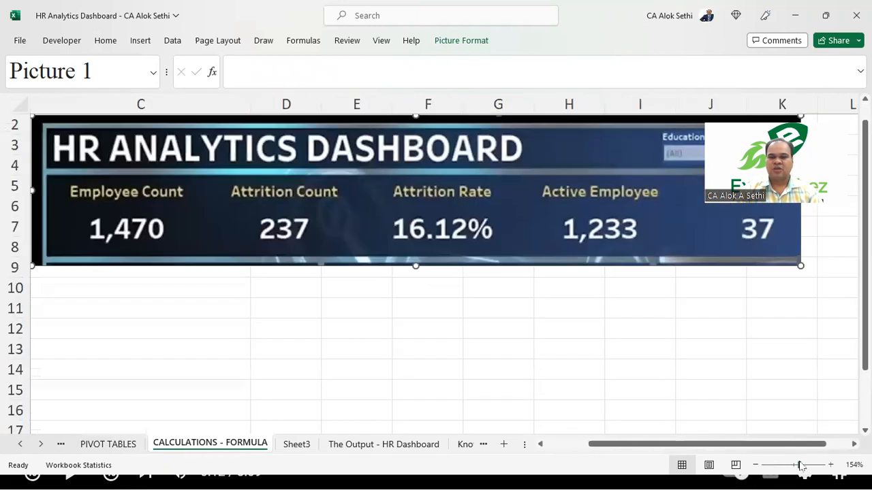
- Delete the surplus empty rows from row 11 downward to bring the Employee Count label up to row 12
{"action": "left_click", "coordinate": [234, 302]}
{"action": "scroll", "coordinate": [234, 301], "scroll_direction": "left", "scroll_amount": 3}
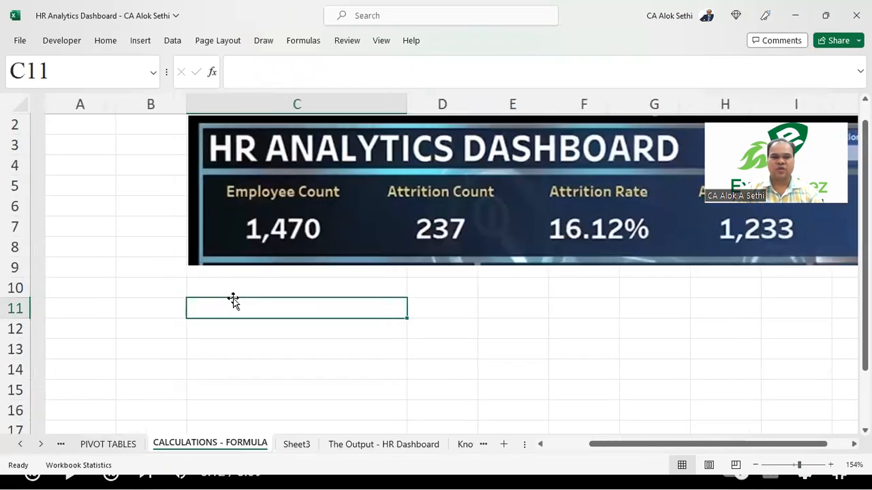
{"action": "scroll", "coordinate": [234, 301], "scroll_direction": "down", "scroll_amount": 3}
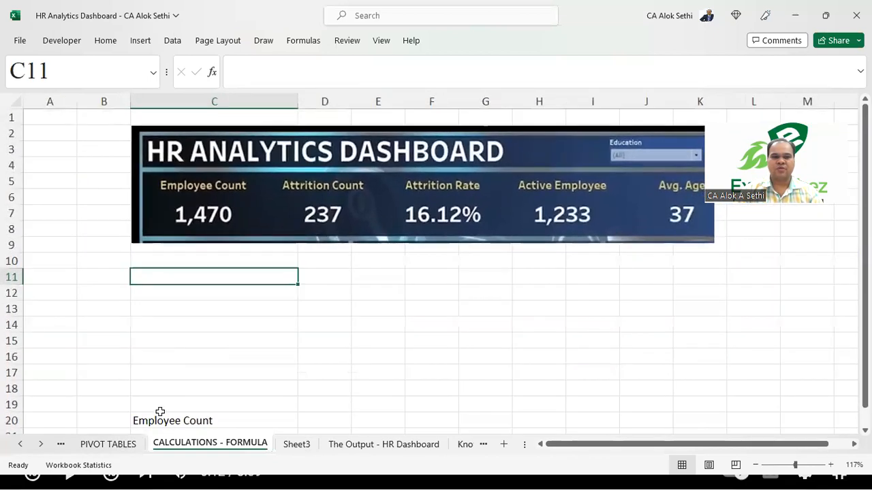
{"action": "left_click_drag", "start_coordinate": [25, 277], "coordinate": [20, 379]}
{"action": "key", "text": "ctrl+minus"}
{"action": "key", "text": "Right"}
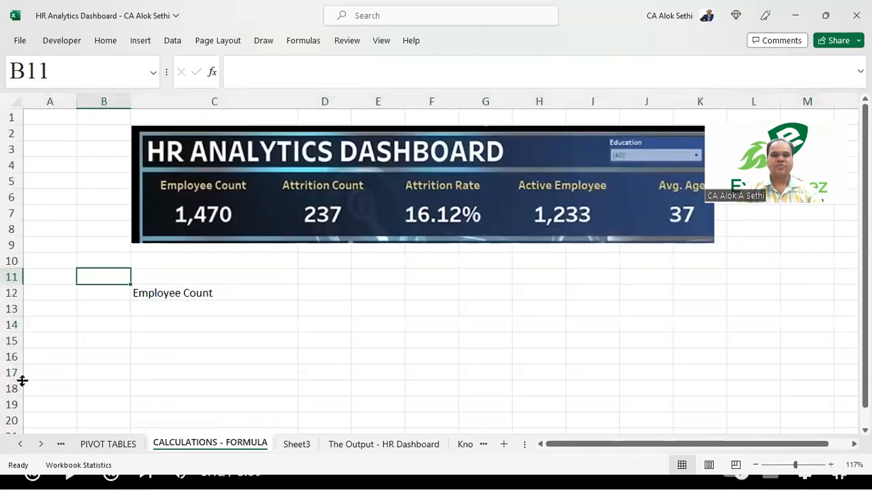
{"action": "key", "text": "Down"}
{"action": "key", "text": "Right"}
{"action": "key", "text": "ctrl+c"}
{"action": "key", "text": "ctrl+Up"}
{"action": "key", "text": "Down"}
{"action": "key", "text": "Right"}
{"action": "key", "text": "Escape"}
{"action": "key", "text": "Up"}
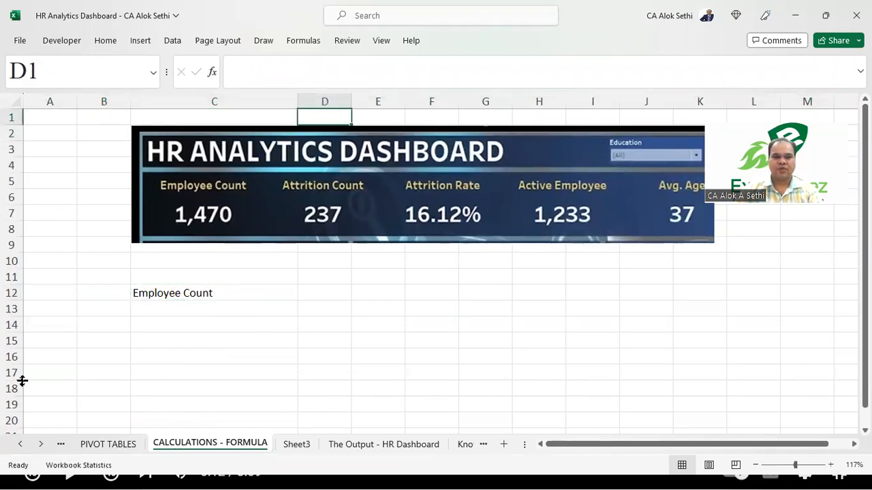
- AutoFit column C to its label and enter "Attrition Count" in cell E12
{"action": "left_click", "coordinate": [332, 288]}
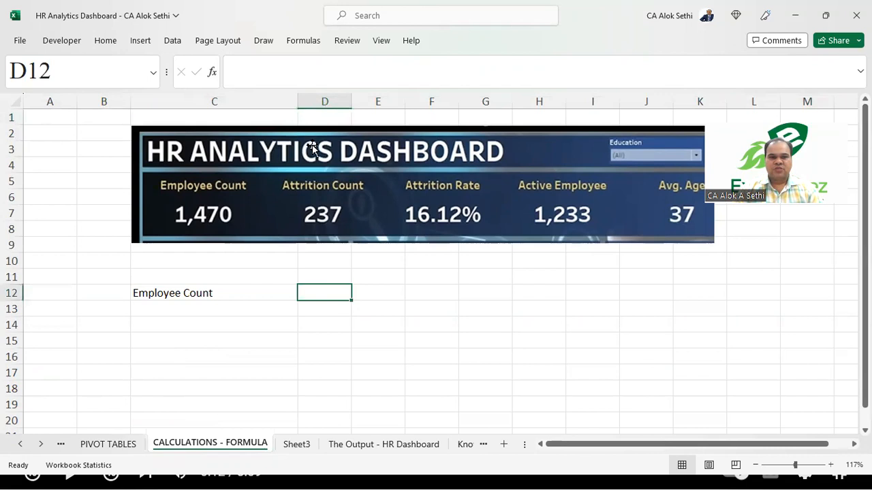
{"action": "double_click", "coordinate": [297, 102]}
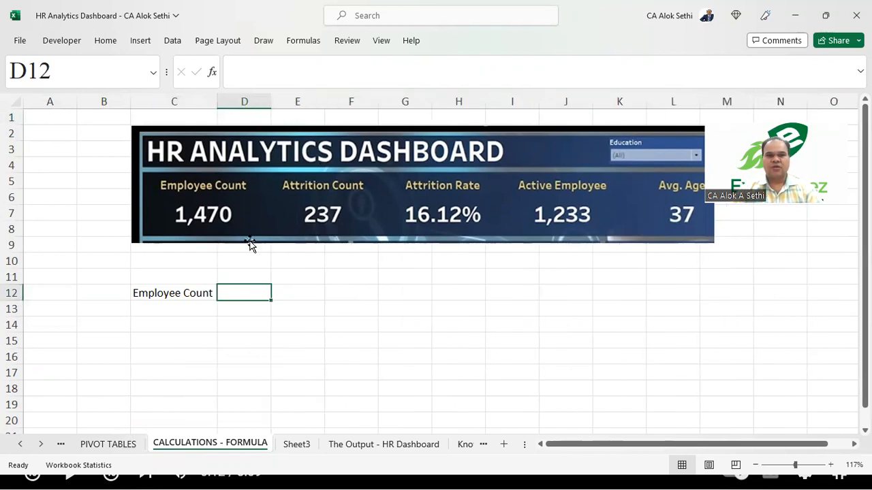
{"action": "key", "text": "Right"}
{"action": "type", "text": "a"}
{"action": "key", "text": "BackSpace"}
{"action": "type", "text": "Attrion"}
{"action": "key", "text": "BackSpace"}
{"action": "key", "text": "BackSpace"}
{"action": "key", "text": "BackSpace"}
{"action": "type", "text": "ition Count"}
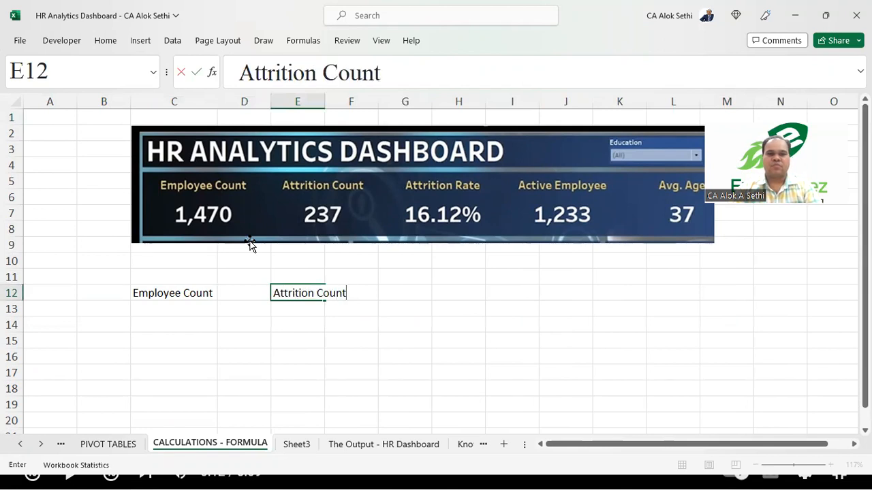
- Enter the labels "Attition Rate" in G12 and "Active Employee" in I12
{"action": "key", "text": "Right"}
{"action": "key", "text": "Right"}
{"action": "type", "text": "Atti"}
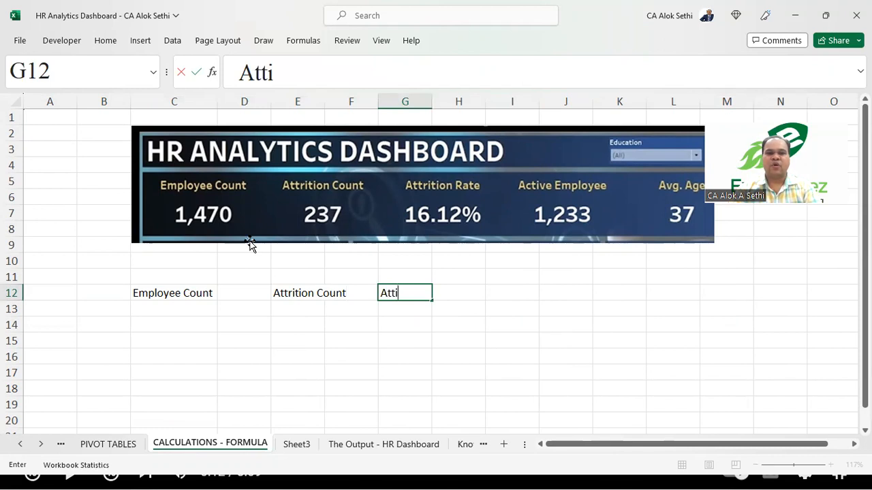
{"action": "type", "text": "tion Rate"}
{"action": "key", "text": "Right"}
{"action": "key", "text": "Right"}
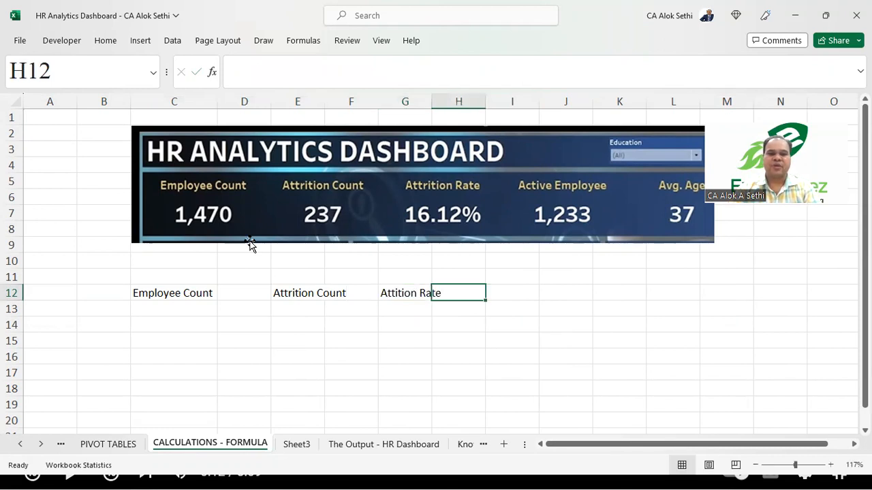
{"action": "type", "text": "Active Employee"}
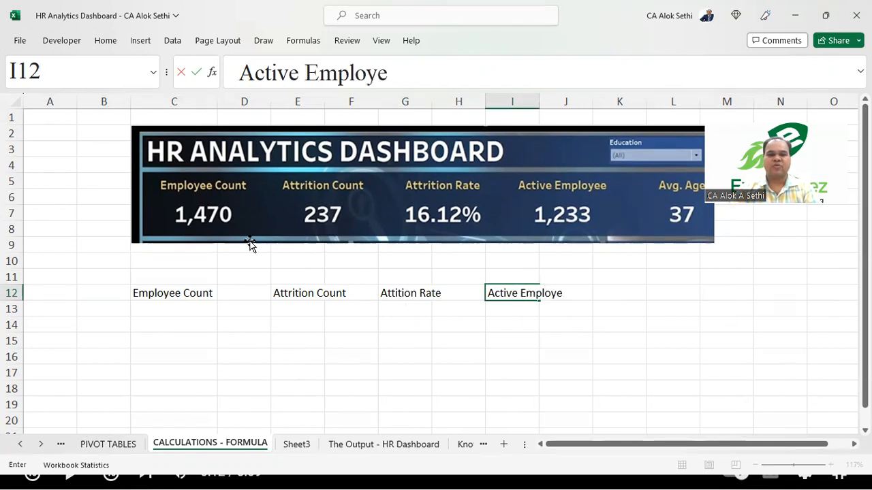
- Enter the label "Avg Age" in cell K12
{"action": "key", "text": "Right"}
{"action": "key", "text": "Right"}
{"action": "key", "text": "Right"}
{"action": "type", "text": "A"}
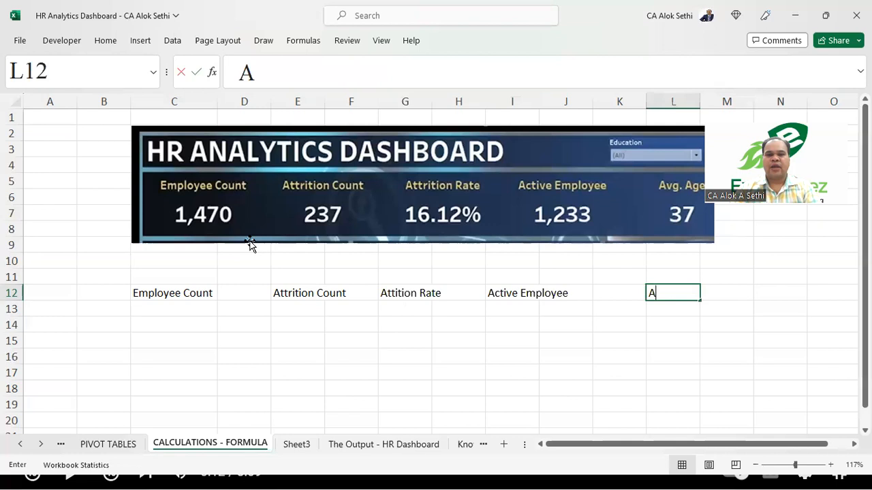
{"action": "key", "text": "BackSpace"}
{"action": "key", "text": "Left"}
{"action": "type", "text": "A"}
{"action": "key", "text": "Escape"}
{"action": "type", "text": "A"}
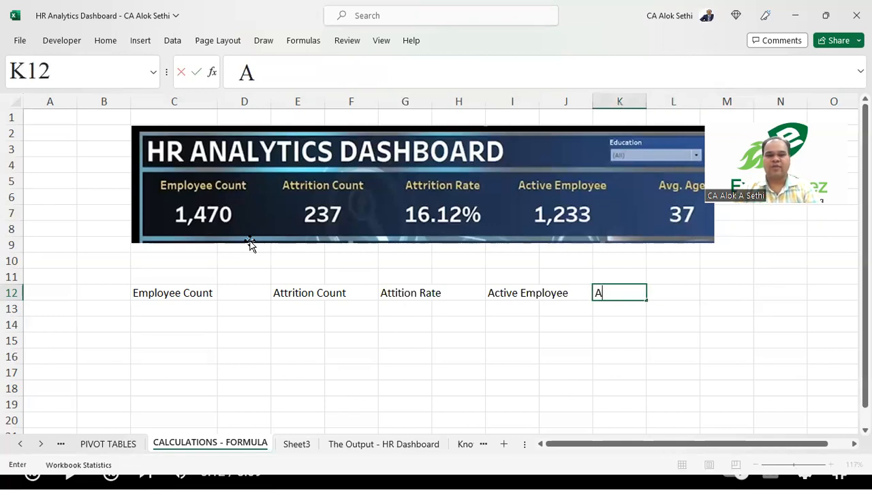
{"action": "type", "text": "vg Age"}
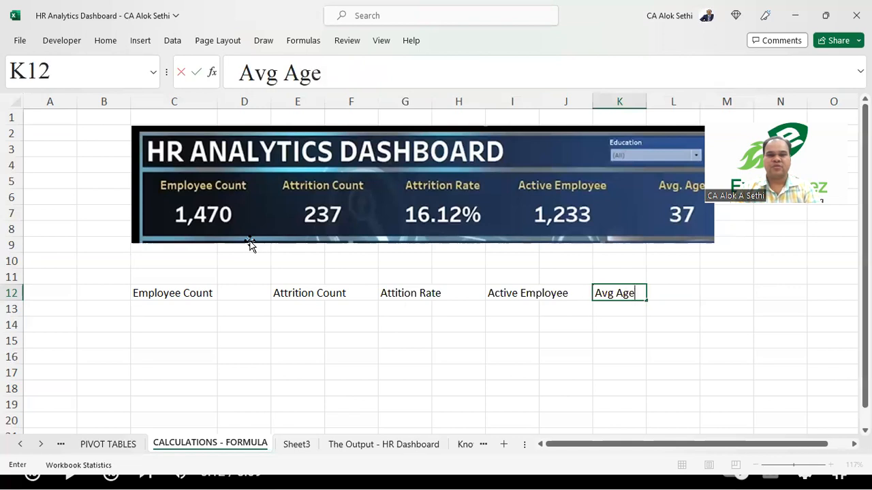
{"action": "key", "text": "Return"}
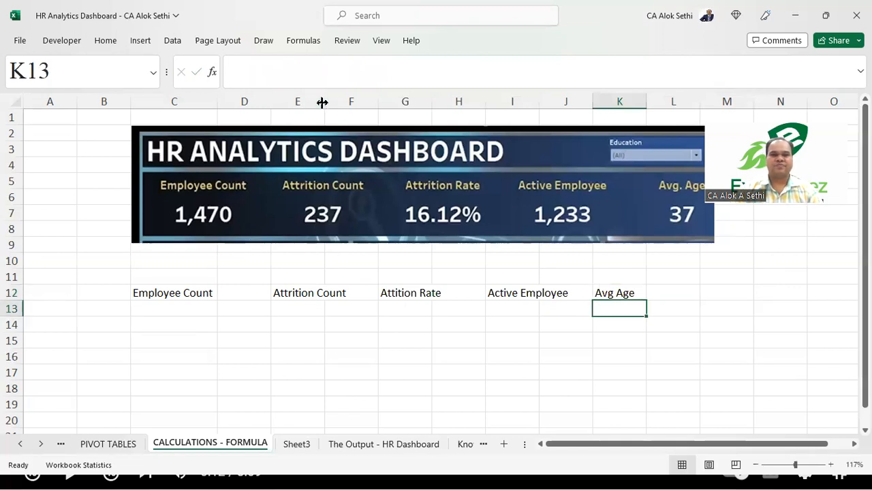
- AutoFit columns E, G, I and K to their labels in row 12
{"action": "double_click", "coordinate": [324, 102]}
{"action": "left_click_drag", "start_coordinate": [457, 102], "coordinate": [456, 102]}
{"action": "double_click", "coordinate": [456, 102]}
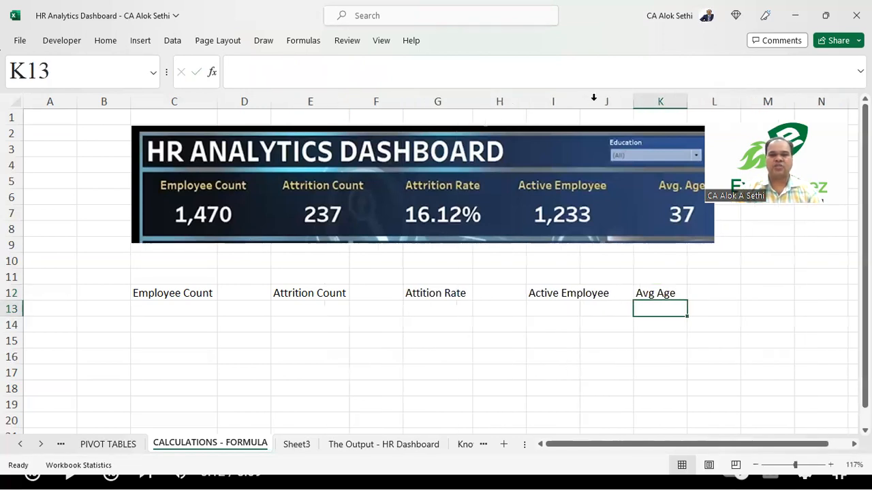
{"action": "double_click", "coordinate": [579, 102]}
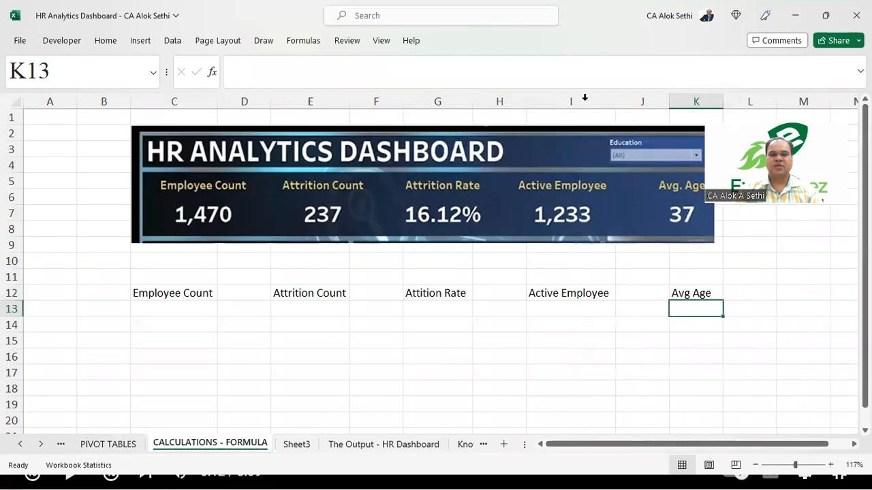
{"action": "double_click", "coordinate": [723, 102]}
{"action": "key", "text": "alt+Tab"}
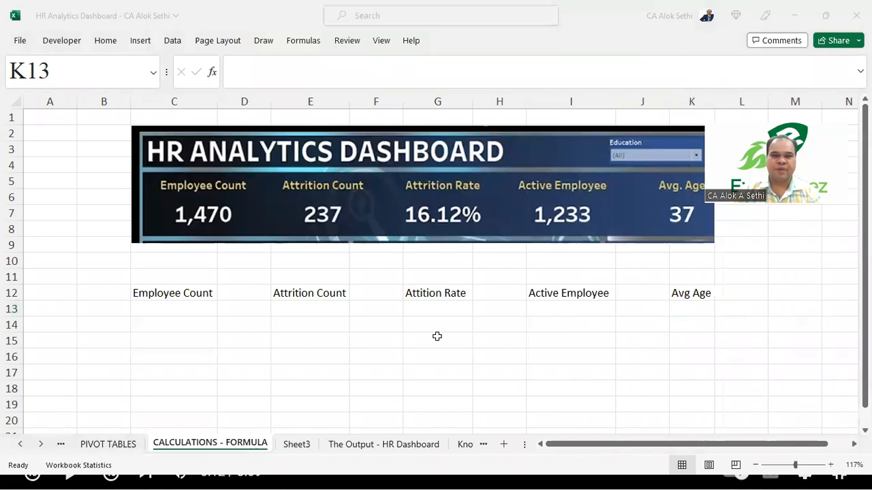
- Make the KPI labels in row 12 bold
{"action": "key", "text": "alt+Tab"}
{"action": "left_click", "coordinate": [10, 293]}
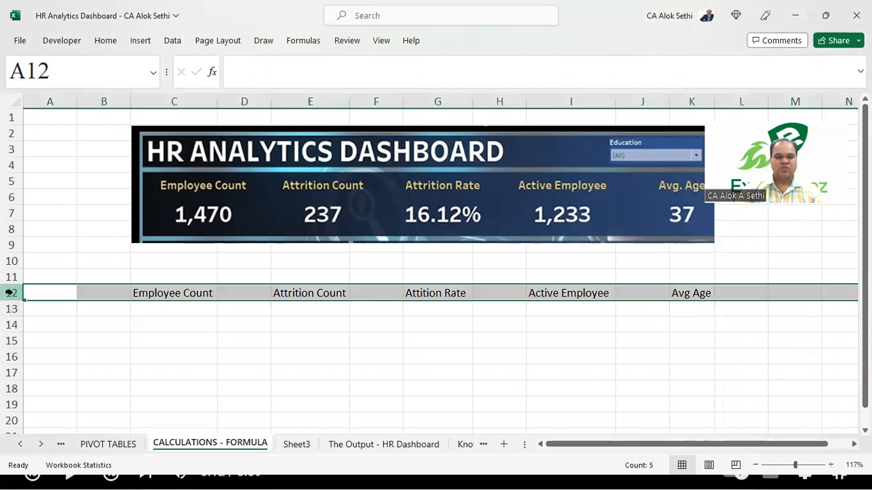
{"action": "key", "text": "ctrl+b"}
- Number the KPI labels 1 to 5 in cells C11, E11, G11, I11 and K11
{"action": "left_click", "coordinate": [156, 273]}
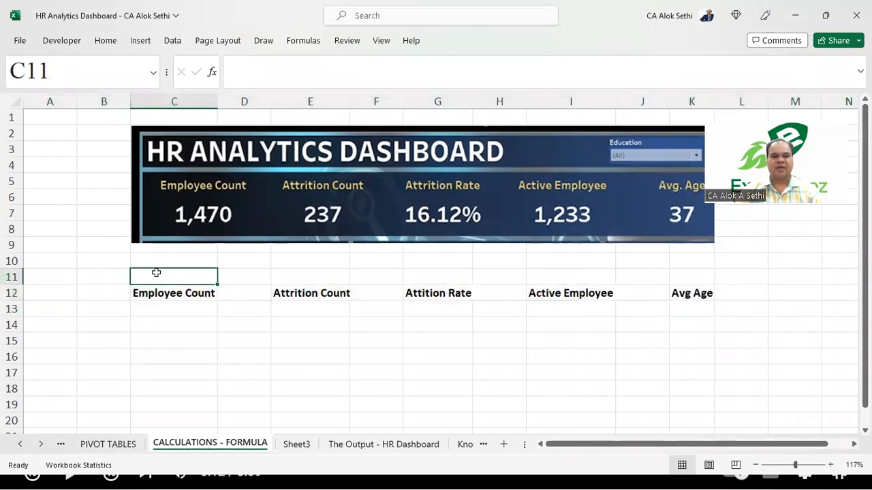
{"action": "type", "text": "1"}
{"action": "key", "text": "Tab"}
{"action": "key", "text": "Tab"}
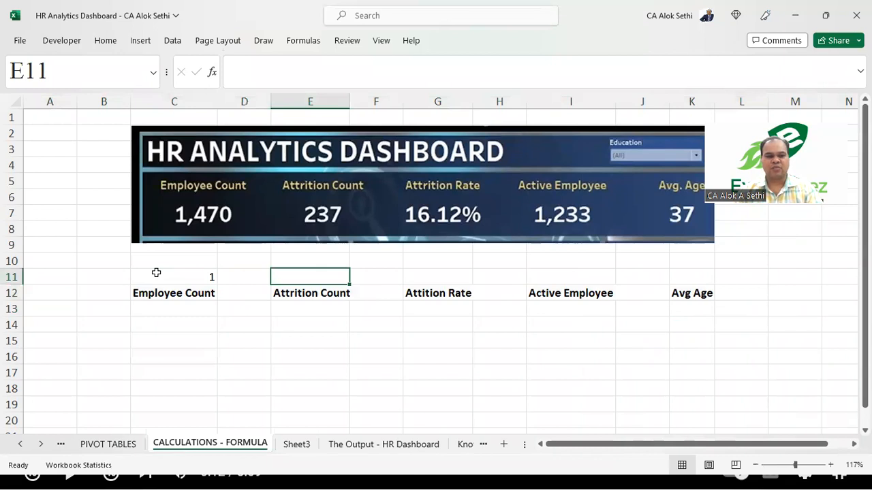
{"action": "type", "text": "2"}
{"action": "key", "text": "Tab"}
{"action": "key", "text": "Tab"}
{"action": "type", "text": "3"}
{"action": "key", "text": "Tab"}
{"action": "key", "text": "Tab"}
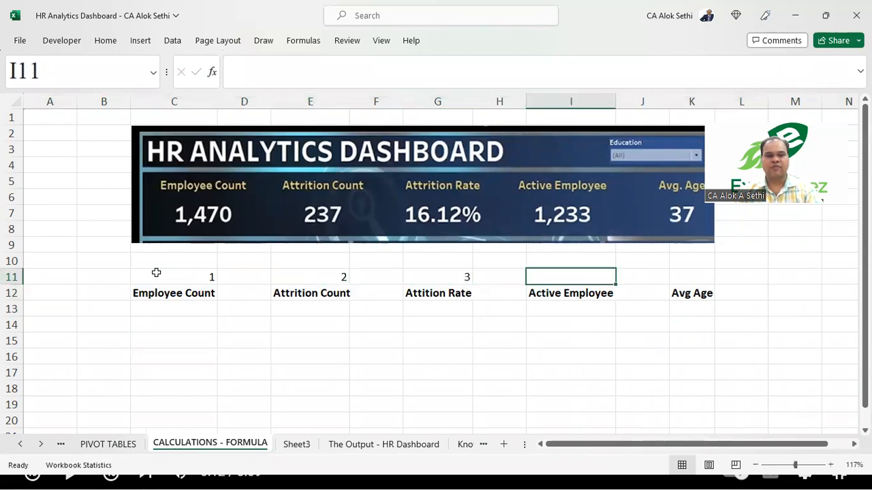
{"action": "type", "text": "4"}
{"action": "key", "text": "Tab"}
{"action": "key", "text": "Tab"}
{"action": "type", "text": "5"}
- Center the numbers across row 11
{"action": "key", "text": "Left"}
{"action": "key", "text": "Left"}
{"action": "key", "text": "Home"}
{"action": "key", "text": "shift+space"}
{"action": "key", "text": "alt+h"}
{"action": "key", "text": "a"}
{"action": "key", "text": "c"}
{"action": "key", "text": "Down"}
{"action": "key", "text": "Up"}
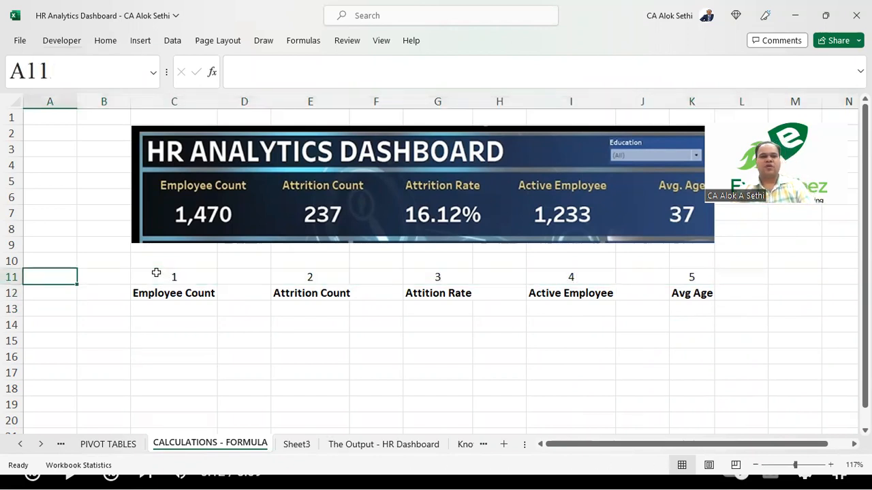
- Make row 11 bold and select cell C13 below the Employee Count label
{"action": "key", "text": "shift+space"}
{"action": "key", "text": "ctrl+b"}
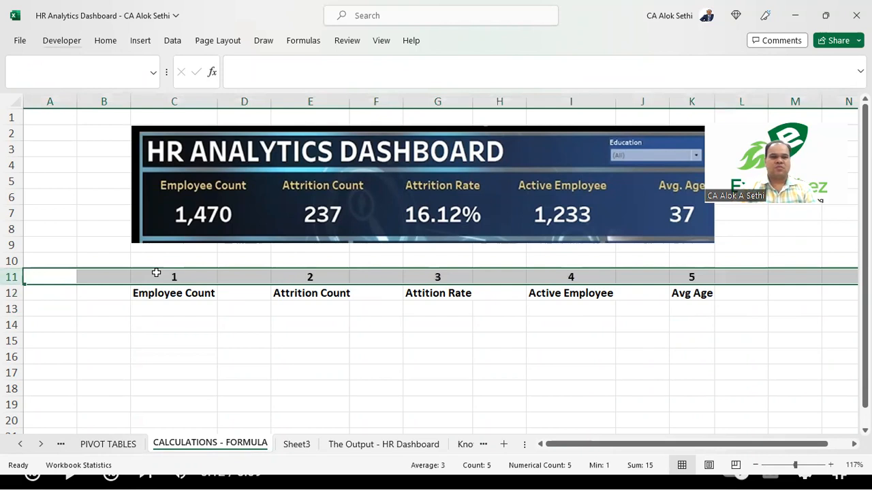
{"action": "key", "text": "Down"}
{"action": "key", "text": "Down"}
{"action": "key", "text": "Down"}
{"action": "key", "text": "Right"}
{"action": "key", "text": "Right"}
{"action": "key", "text": "Up"}
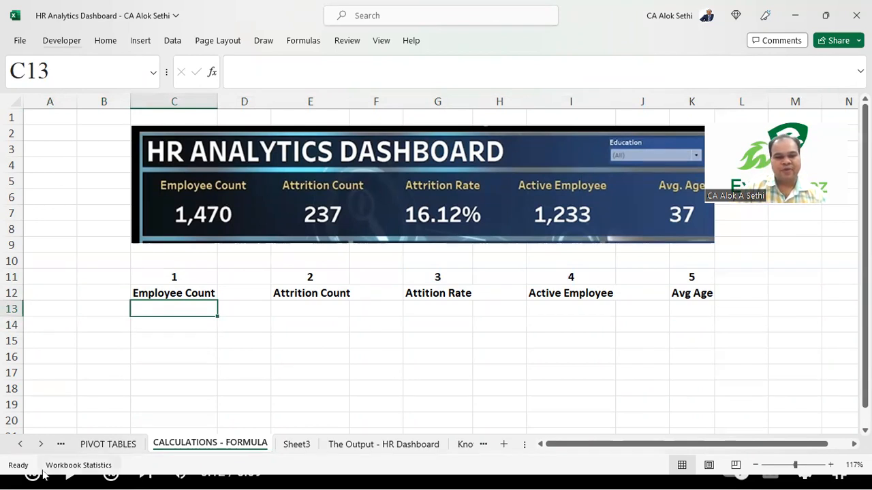
- Examine the attrition columns on The Input - HR data sheet and the MEASURES sheet, and return to CALCULATIONS - FORMULA
{"action": "left_click", "coordinate": [16, 447]}
{"action": "left_click", "coordinate": [17, 447]}
{"action": "left_click", "coordinate": [16, 447]}
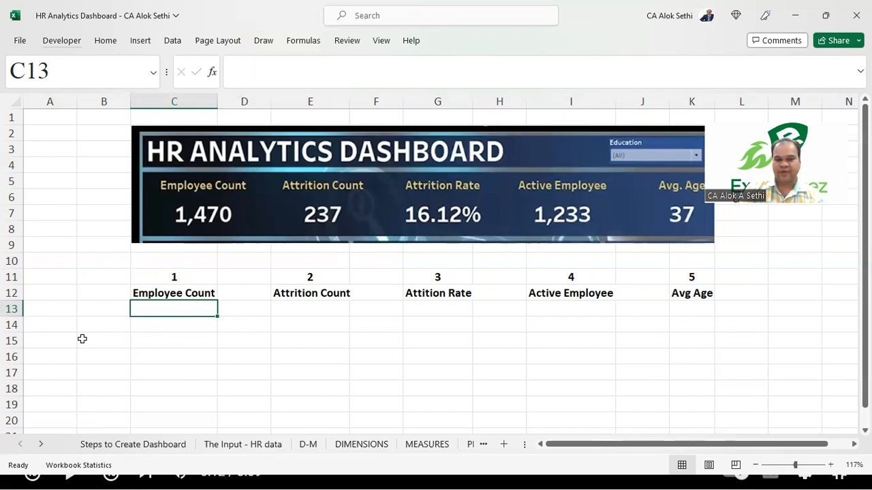
{"action": "left_click", "coordinate": [252, 446]}
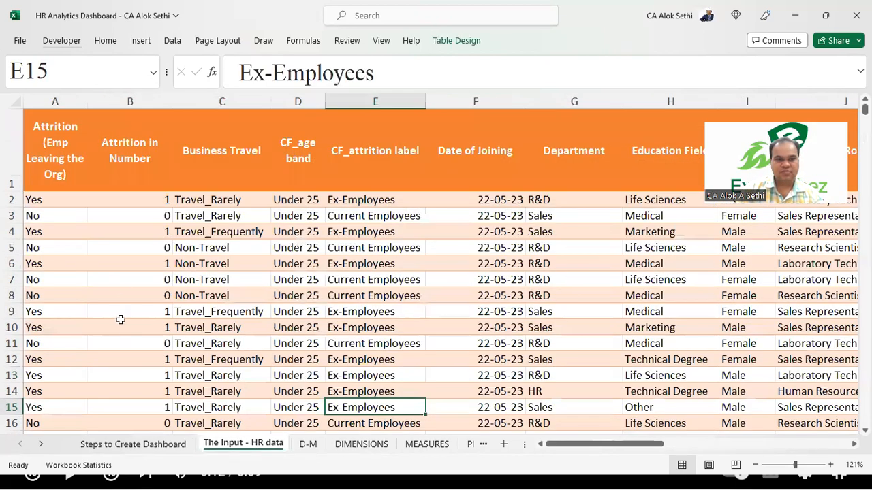
{"action": "scroll", "coordinate": [119, 289], "scroll_direction": "down", "scroll_amount": 3}
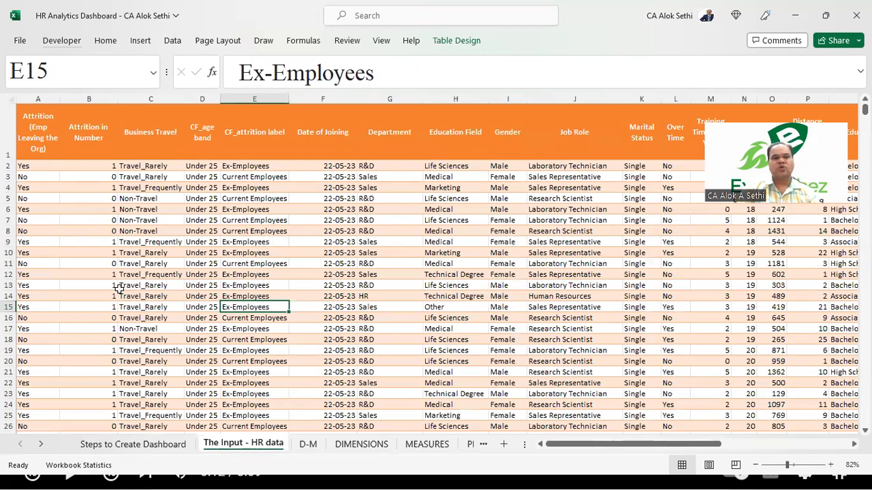
{"action": "scroll", "coordinate": [120, 290], "scroll_direction": "up", "scroll_amount": 2, "text": "ctrl"}
{"action": "left_click", "coordinate": [100, 264]}
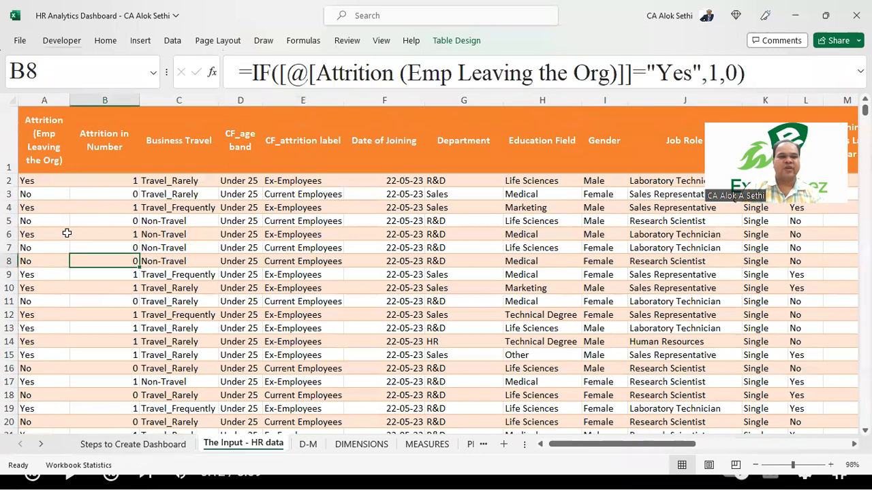
{"action": "scroll", "coordinate": [67, 234], "scroll_direction": "down", "scroll_amount": 1}
{"action": "left_click", "coordinate": [66, 234]}
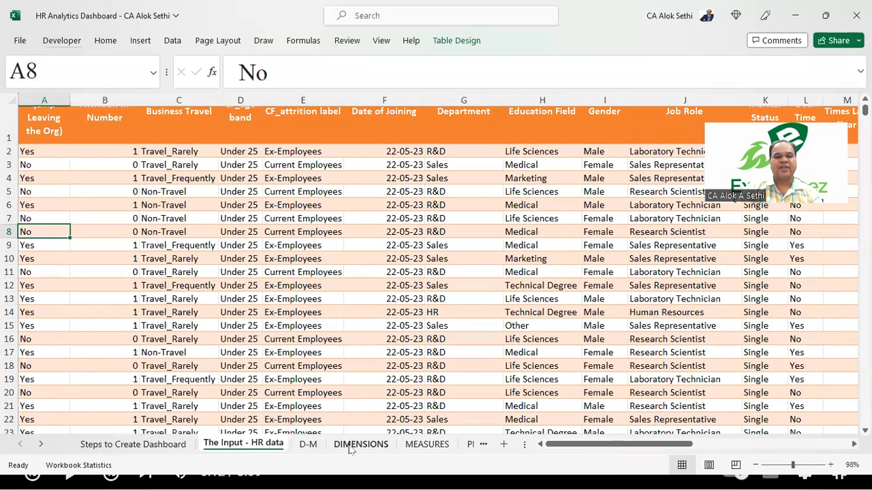
{"action": "left_click", "coordinate": [407, 446]}
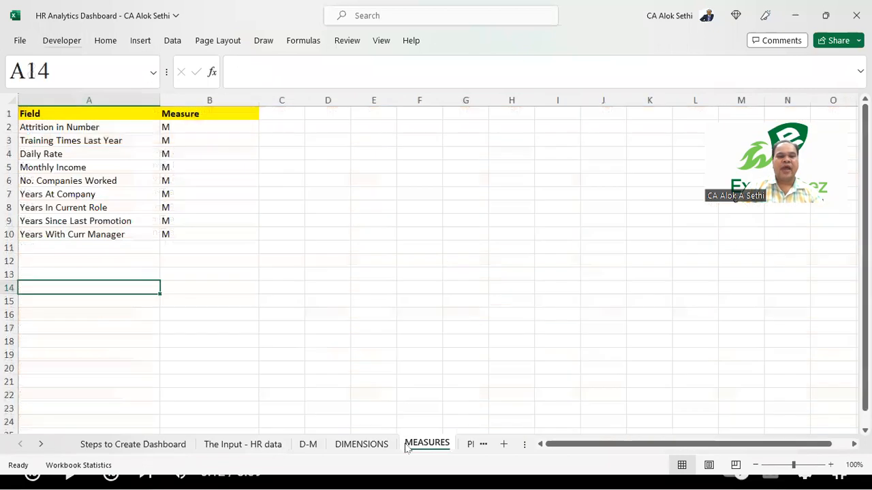
{"action": "left_click", "coordinate": [469, 451]}
{"action": "left_click", "coordinate": [450, 447]}
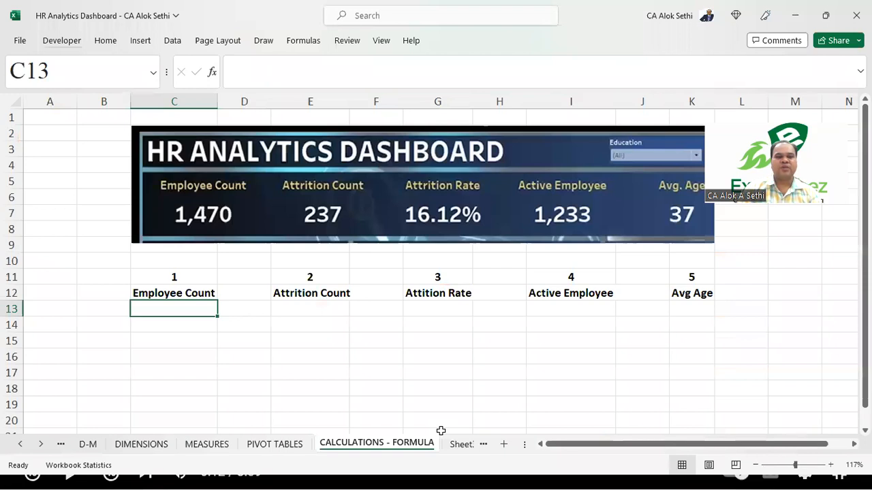
- Start a COUNT formula in cell C13 that refers to the sheet The Input - HR data
{"action": "key", "text": "alt+Tab"}
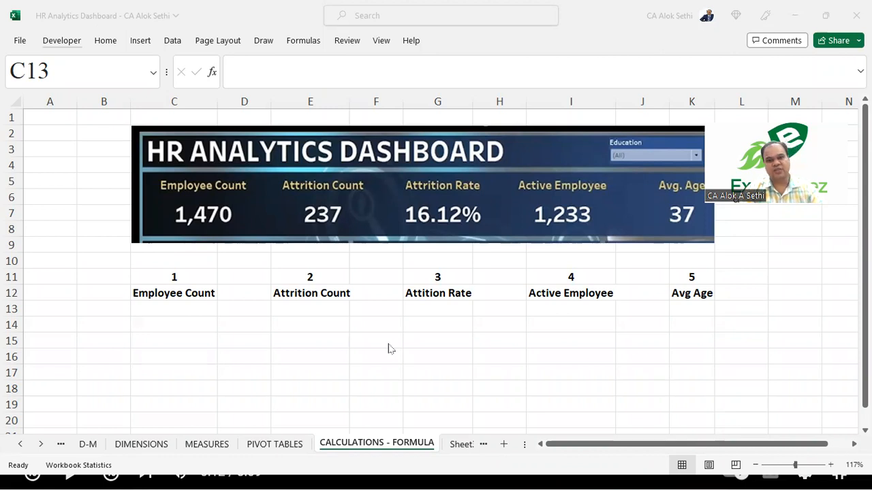
{"action": "left_click", "coordinate": [176, 308]}
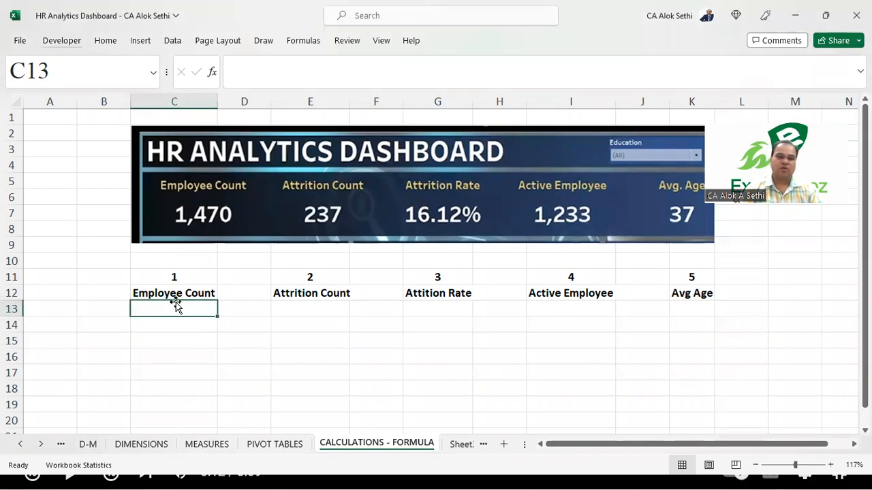
{"action": "type", "text": "=coun"}
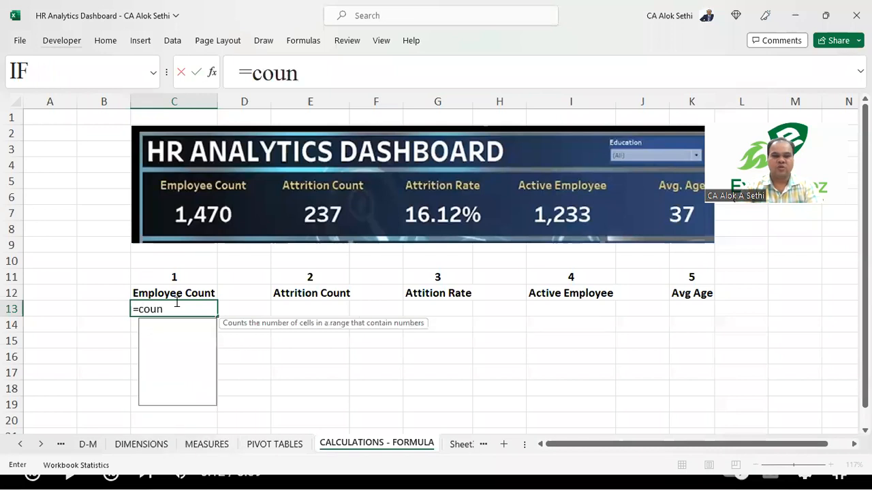
{"action": "type", "text": "t("}
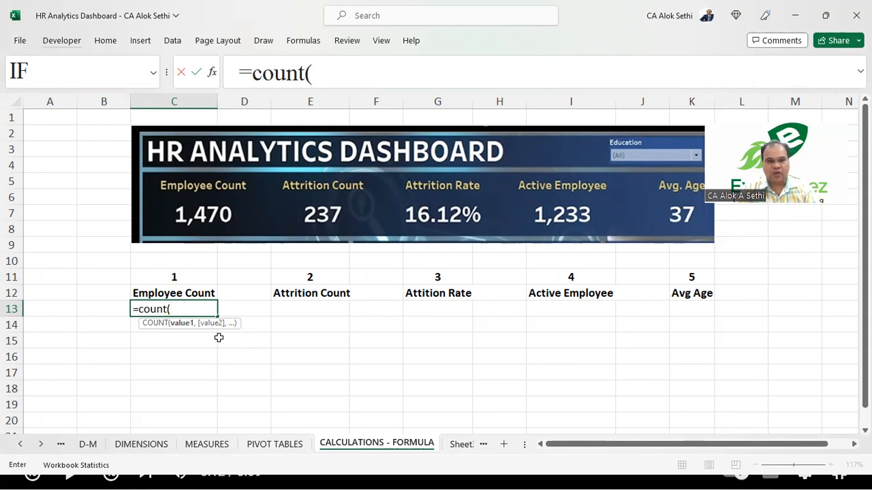
{"action": "key", "text": "alt+Tab"}
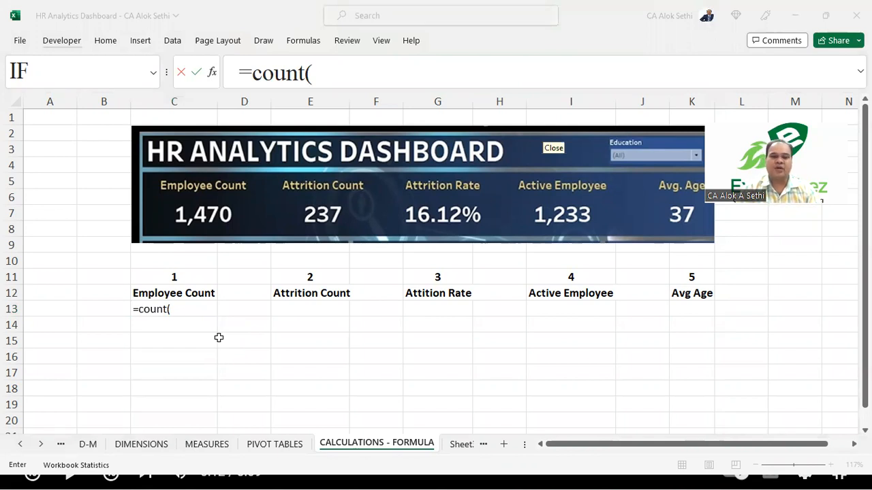
{"action": "left_click", "coordinate": [184, 311]}
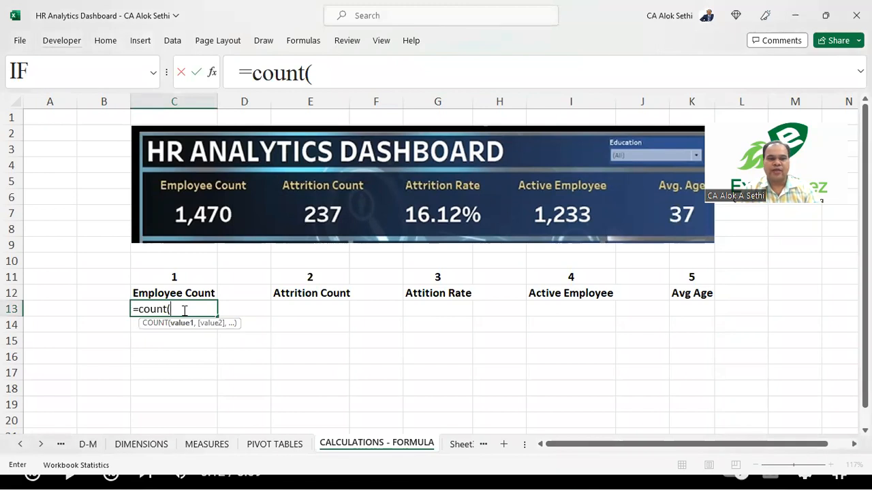
{"action": "left_click", "coordinate": [20, 449]}
{"action": "left_click", "coordinate": [19, 450]}
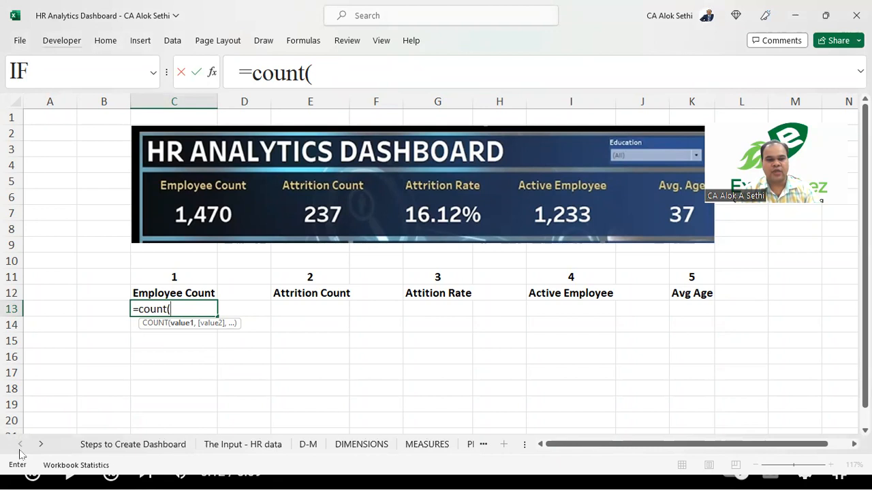
{"action": "left_click", "coordinate": [217, 445]}
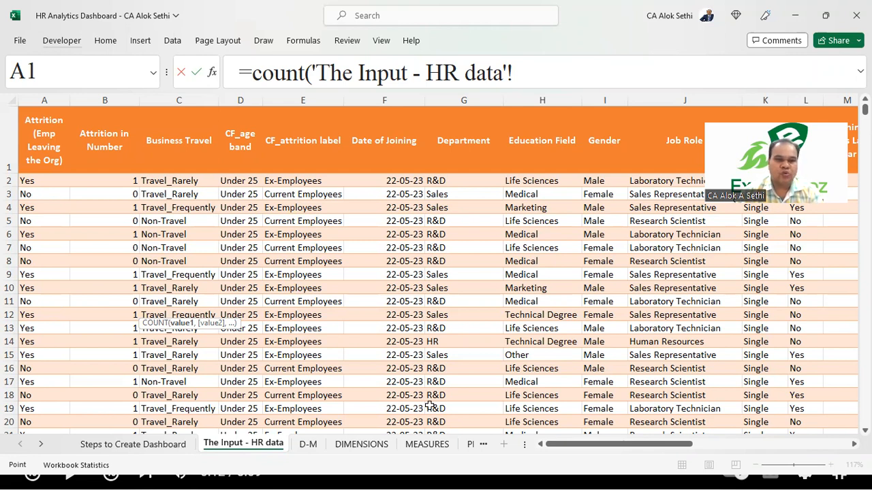
- Give the COUNT formula the whole attrition column A:A as its argument and close the bracket
{"action": "key", "text": "alt+Tab"}
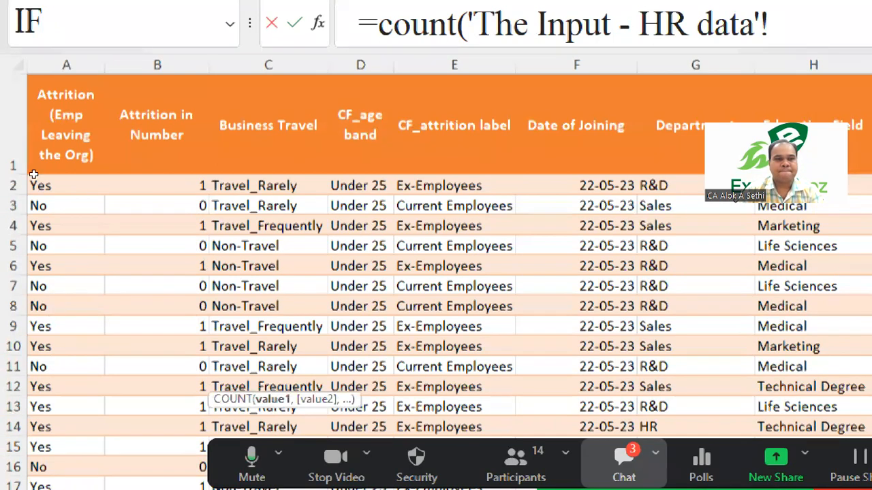
{"action": "left_click", "coordinate": [33, 177]}
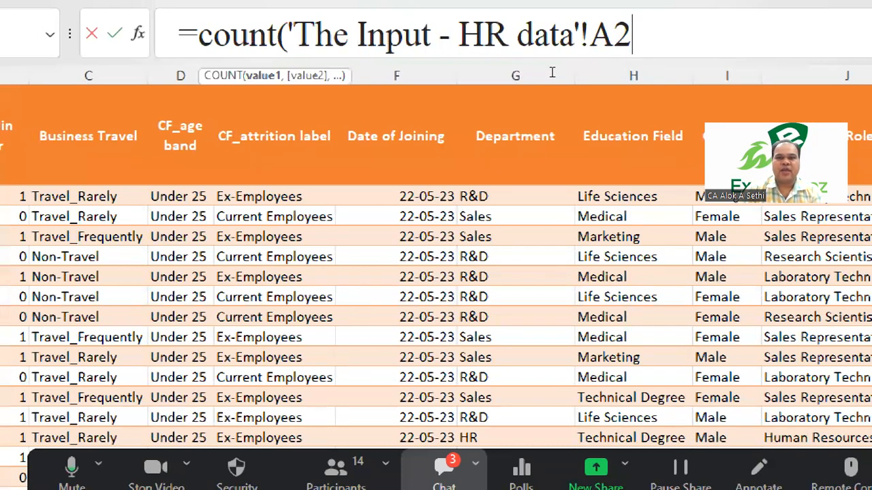
{"action": "key", "text": "BackSpace"}
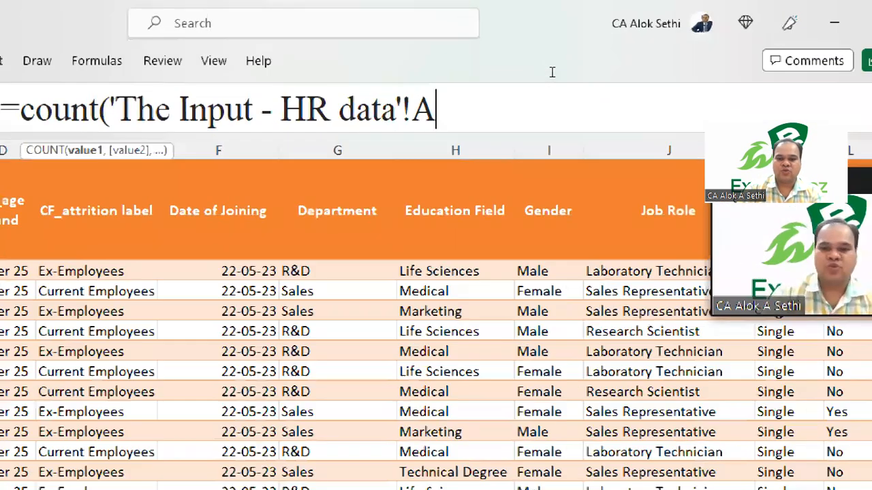
{"action": "type", "text": ":"}
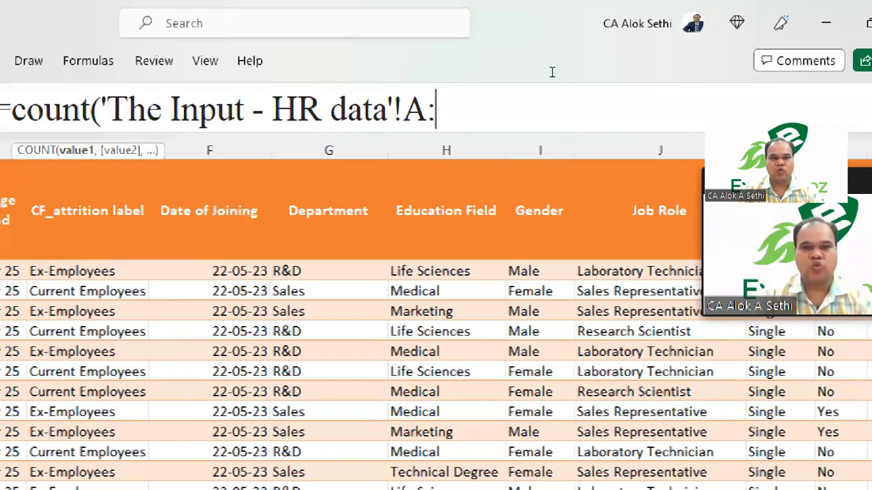
{"action": "type", "text": "a"}
{"action": "key", "text": "BackSpace"}
{"action": "type", "text": "A"}
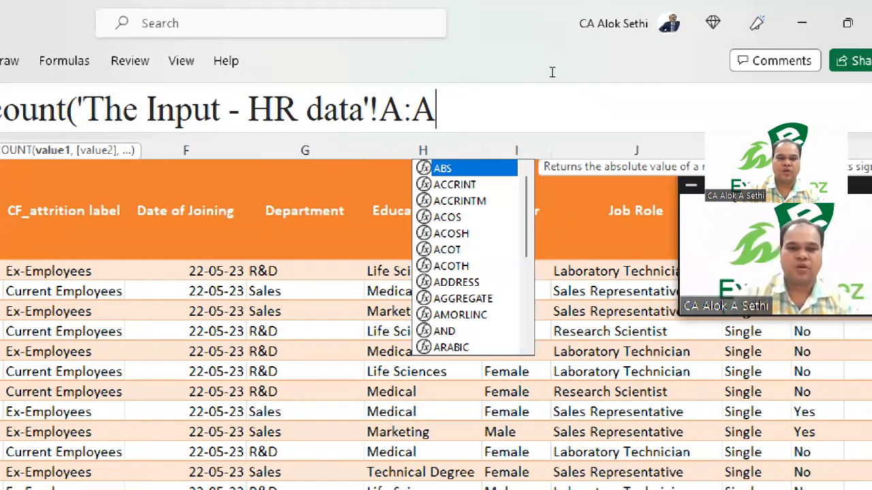
{"action": "type", "text": ")"}
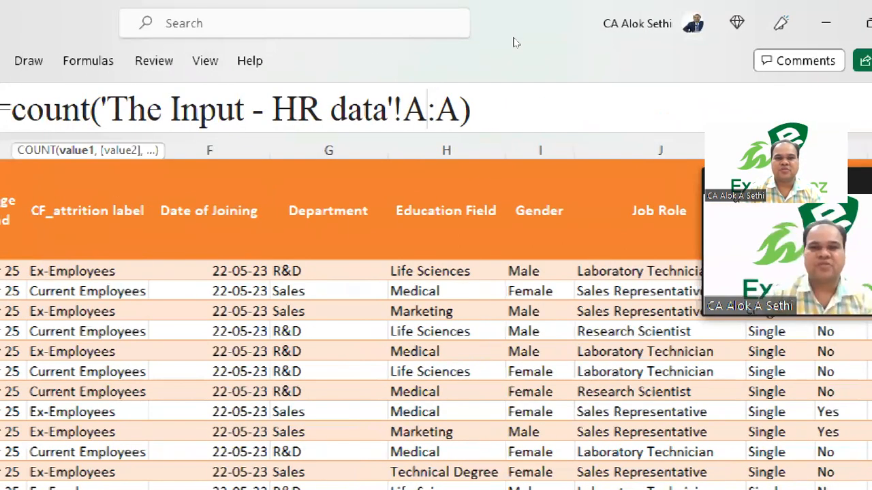
- Limit the COUNT range to A2:A1525 and commit the formula in C13
{"action": "type", "text": "2"}
{"action": "key", "text": "Right"}
{"action": "key", "text": "Right"}
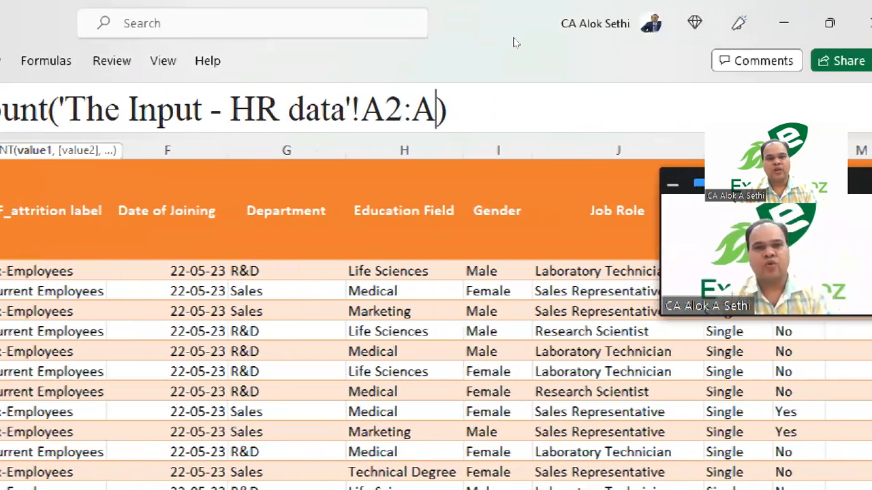
{"action": "type", "text": "1525"}
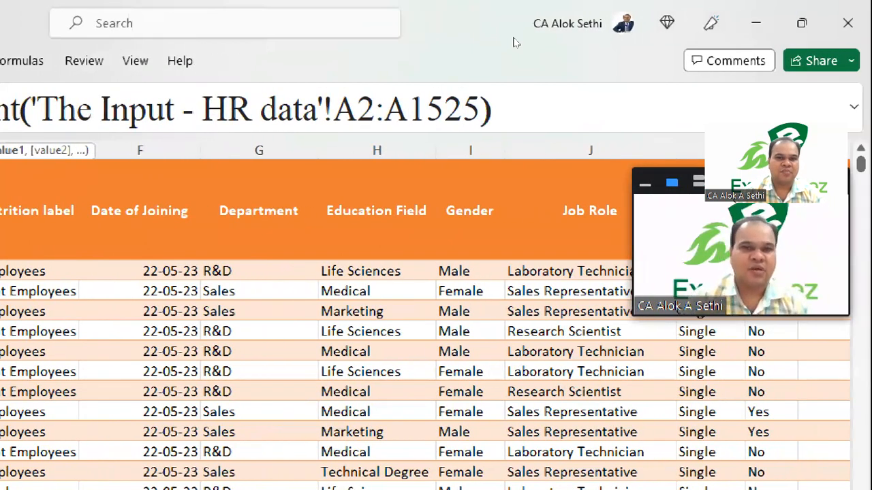
{"action": "key", "text": "Right"}
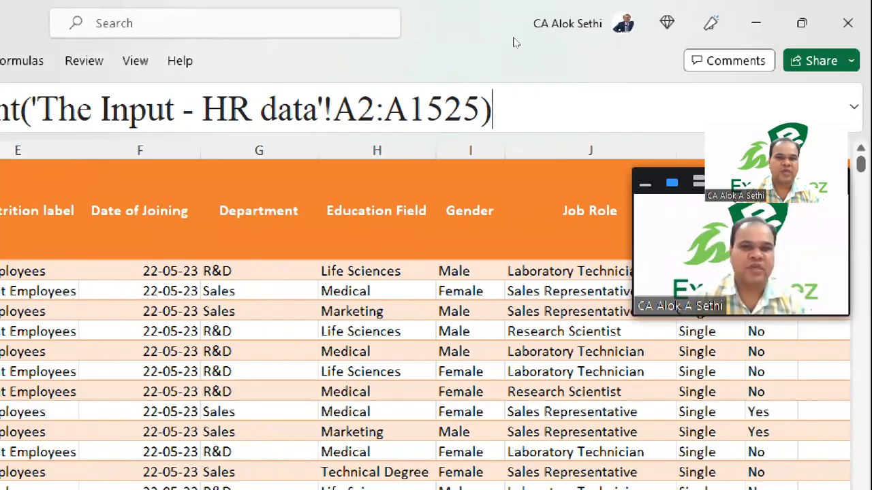
{"action": "key", "text": "Return"}
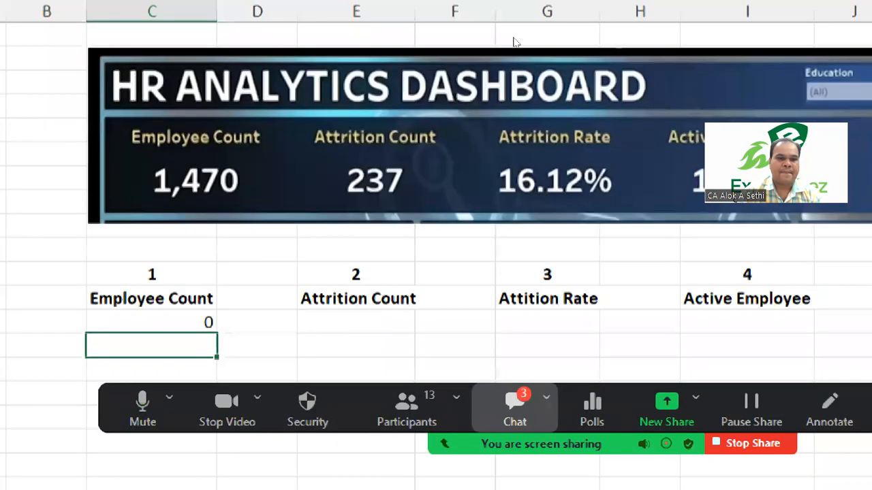
- Reselect the Employee Count formula cell C13 and check the meeting chat, closing it again
{"action": "key", "text": "Up"}
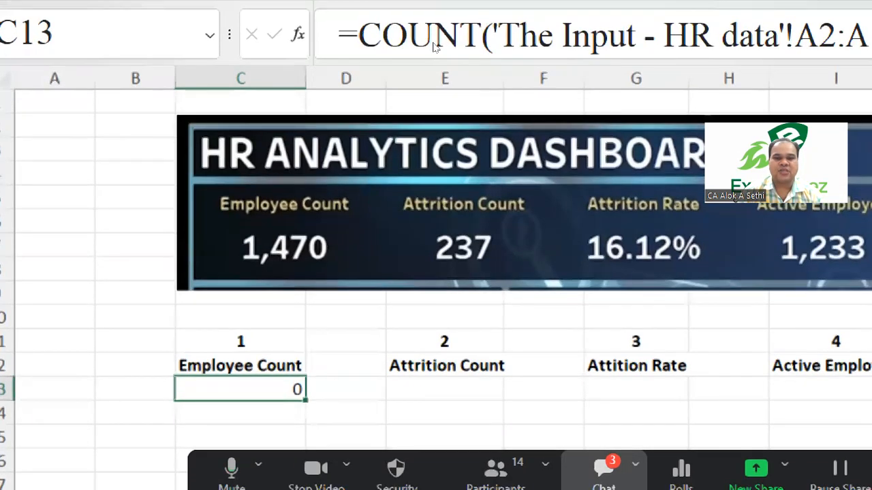
{"action": "key", "text": "alt+h"}
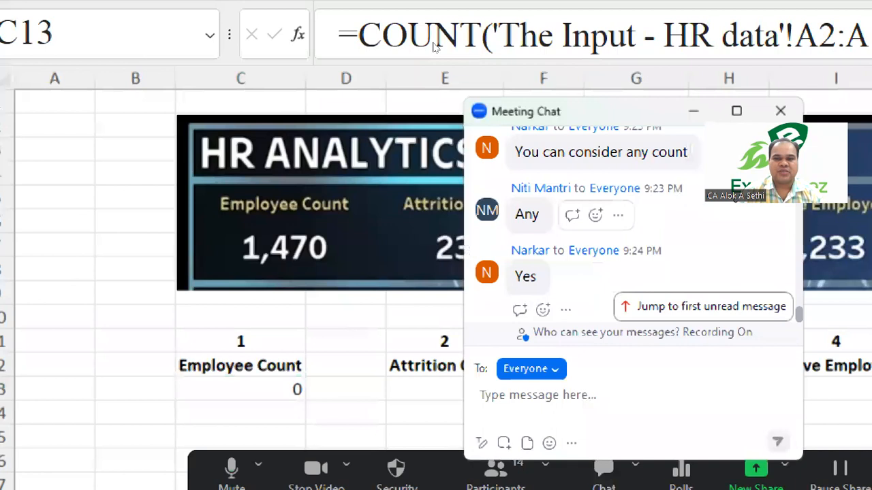
{"action": "key", "text": "alt+h"}
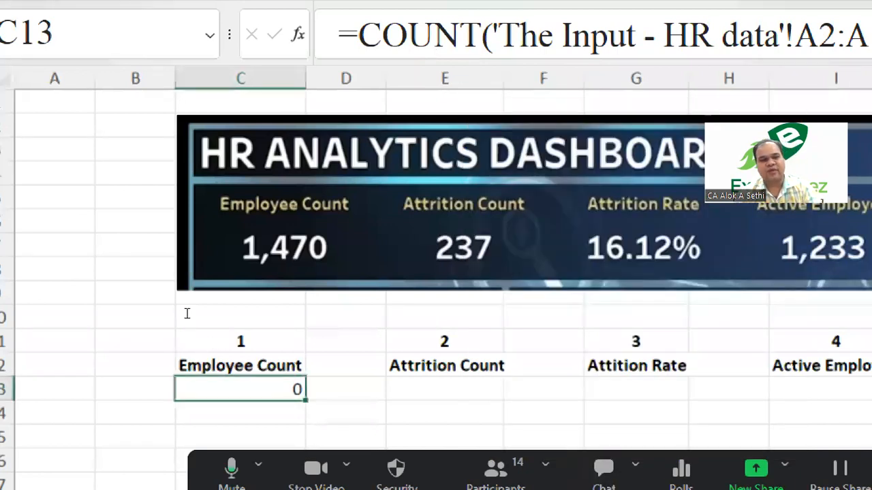
- Open the COUNT formula in cell C13 to examine its range, and close it again
{"action": "key", "text": "F2"}
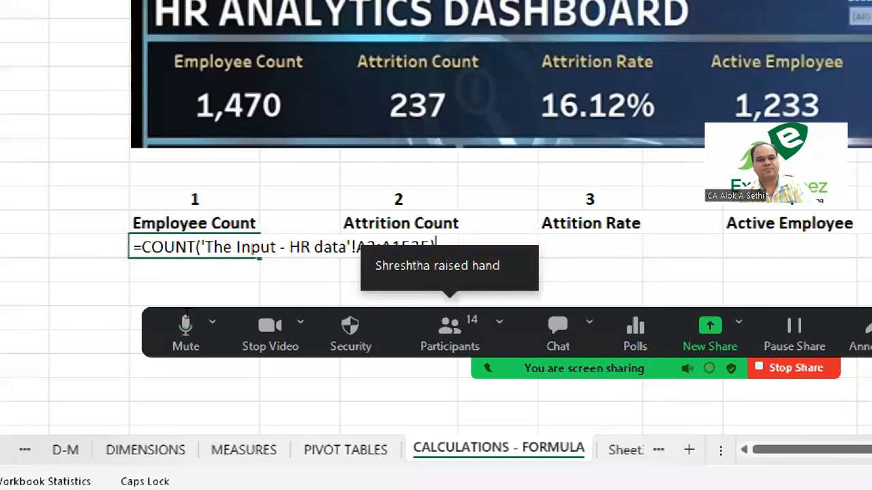
{"action": "key", "text": "Escape"}
{"action": "key", "text": "F2"}
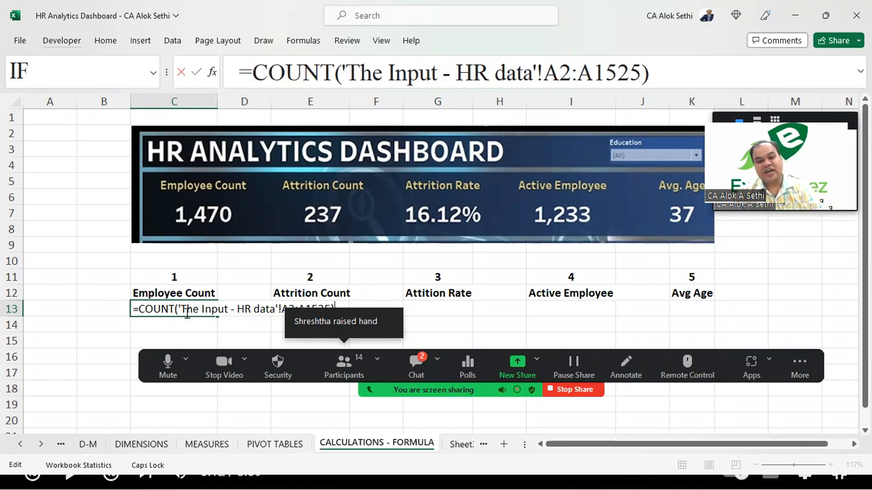
{"action": "key", "text": "ctrl+Return"}
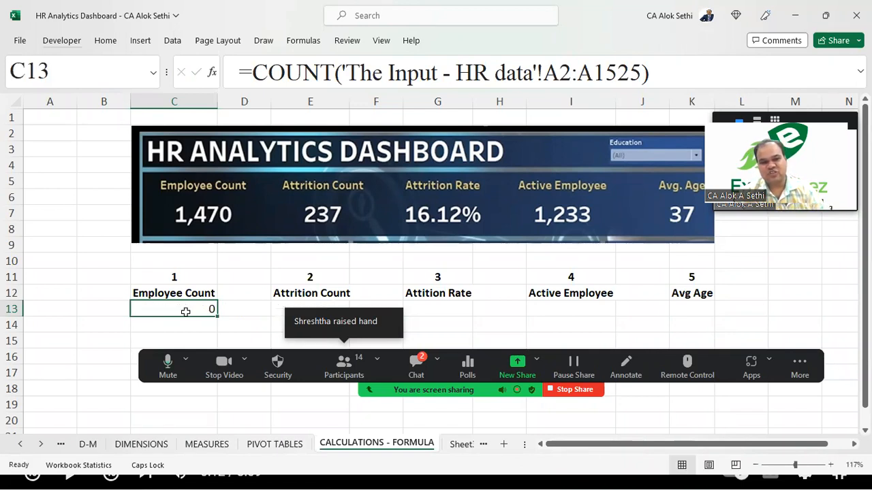
{"action": "scroll", "coordinate": [185, 312], "scroll_direction": "down", "scroll_amount": 2}
{"action": "scroll", "coordinate": [186, 312], "scroll_direction": "down", "scroll_amount": 1}
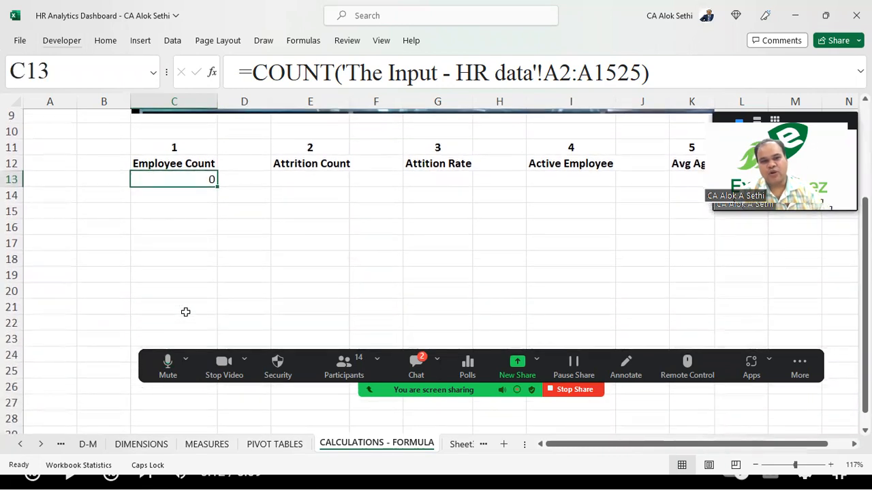
{"action": "scroll", "coordinate": [184, 312], "scroll_direction": "up", "scroll_amount": 1}
{"action": "scroll", "coordinate": [184, 312], "scroll_direction": "up", "scroll_amount": 1}
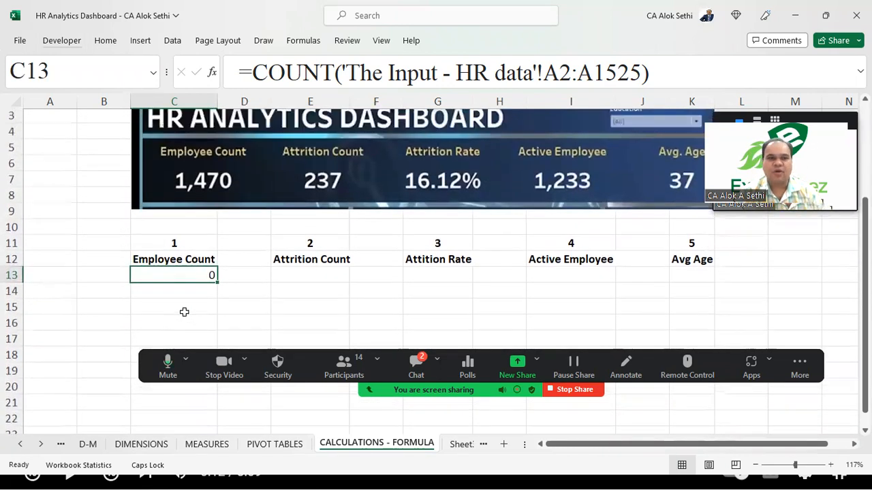
{"action": "scroll", "coordinate": [184, 312], "scroll_direction": "down", "scroll_amount": 1}
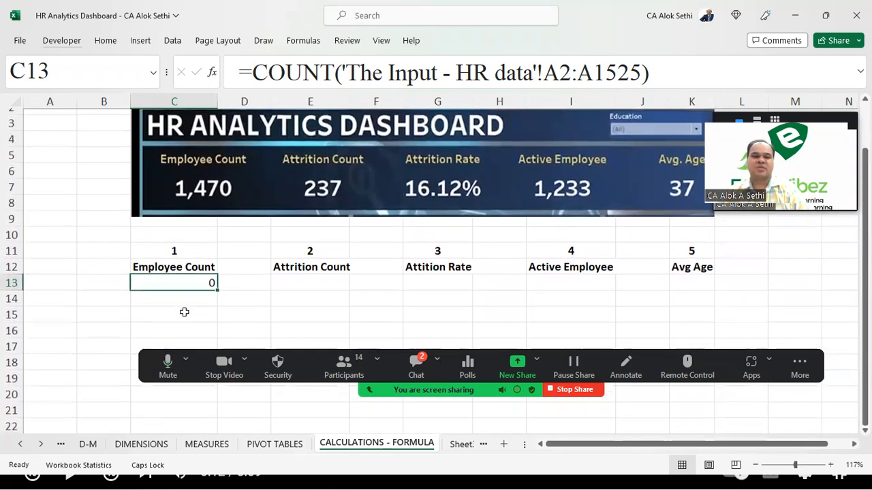
- Select cell C14 below the Employee Count formula and hide the floating meeting controls
{"action": "left_click", "coordinate": [184, 312]}
{"action": "key", "text": "Up"}
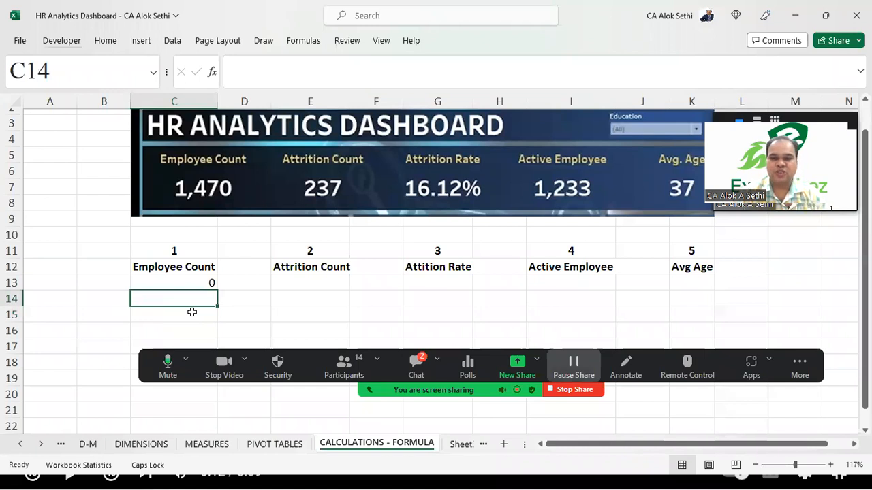
{"action": "left_click", "coordinate": [799, 366]}
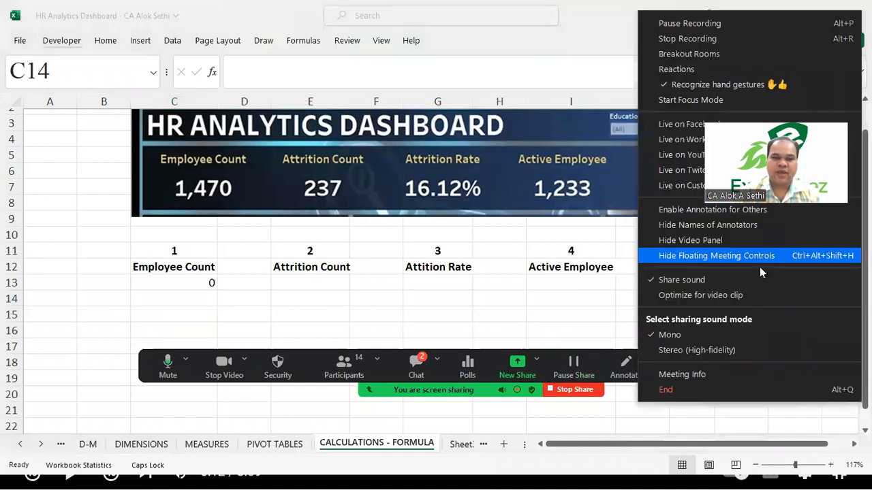
{"action": "left_click", "coordinate": [759, 258]}
{"action": "left_click", "coordinate": [171, 306]}
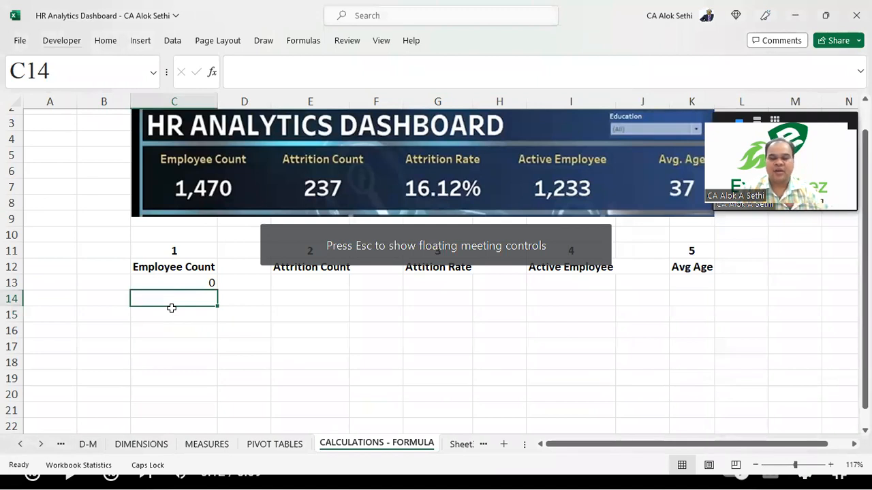
- Start a formula with =COUNT in cell C14 and examine the suggested COUNT functions
{"action": "type", "text": "=COUNT"}
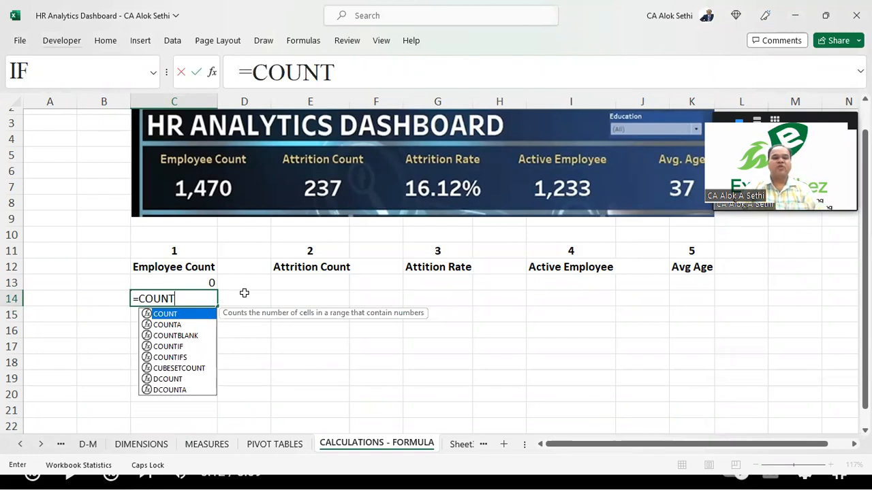
{"action": "key", "text": "Escape"}
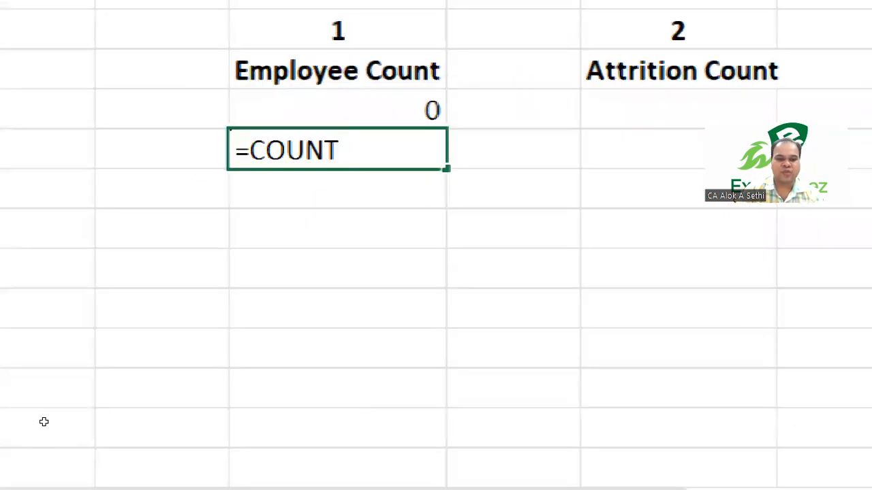
{"action": "key", "text": "BackSpace"}
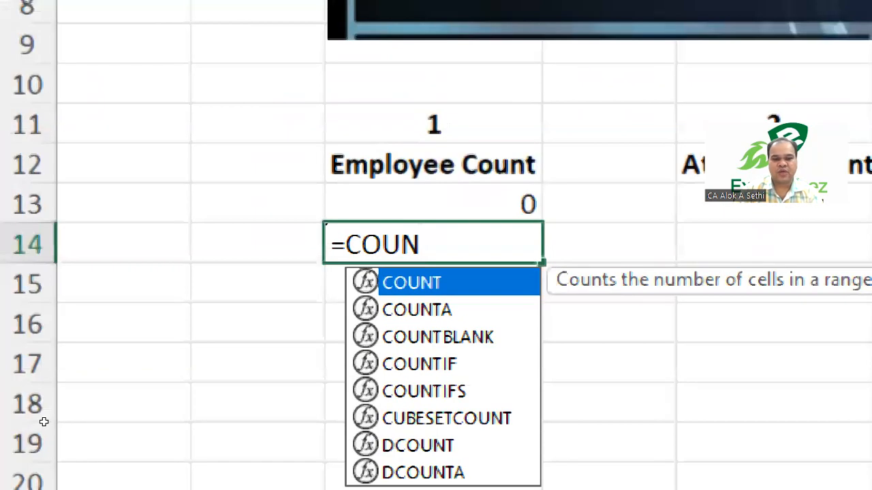
{"action": "type", "text": "T"}
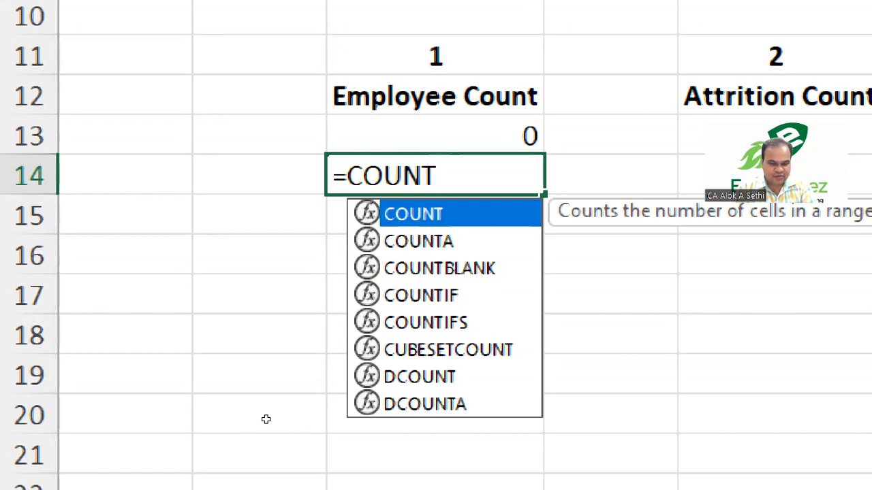
{"action": "scroll", "coordinate": [266, 419], "scroll_direction": "down", "scroll_amount": 3}
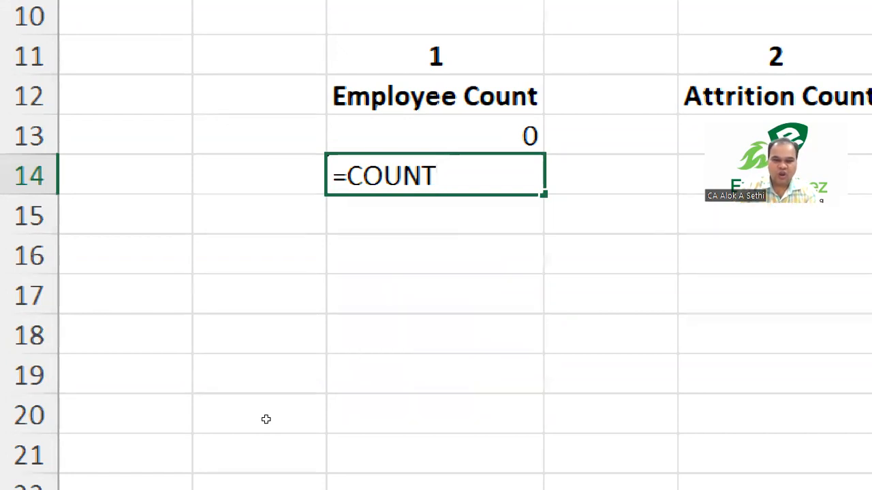
{"action": "scroll", "coordinate": [265, 420], "scroll_direction": "down", "scroll_amount": 2}
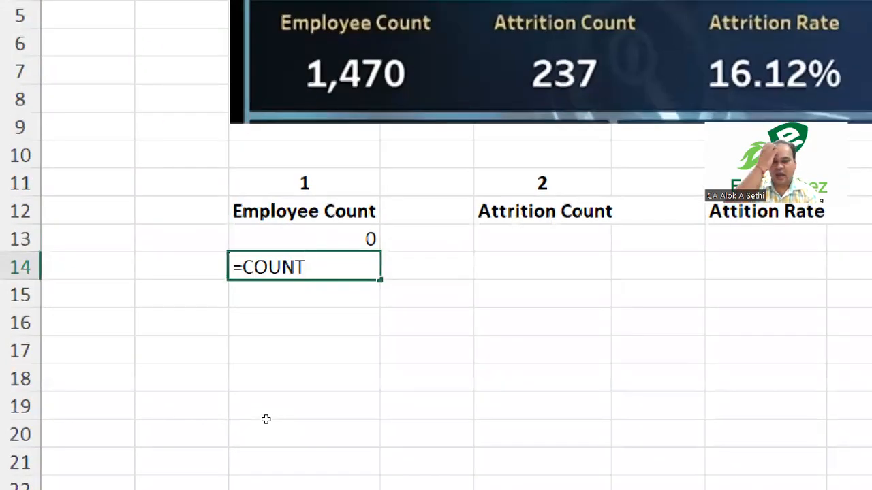
{"action": "key", "text": "BackSpace"}
{"action": "scroll", "coordinate": [265, 419], "scroll_direction": "down", "scroll_amount": 1}
{"action": "type", "text": "T"}
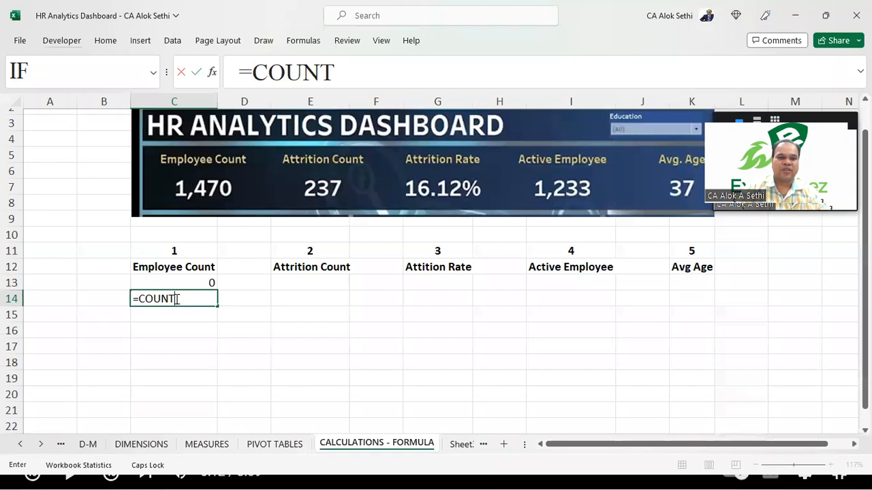
{"action": "left_click", "coordinate": [176, 299]}
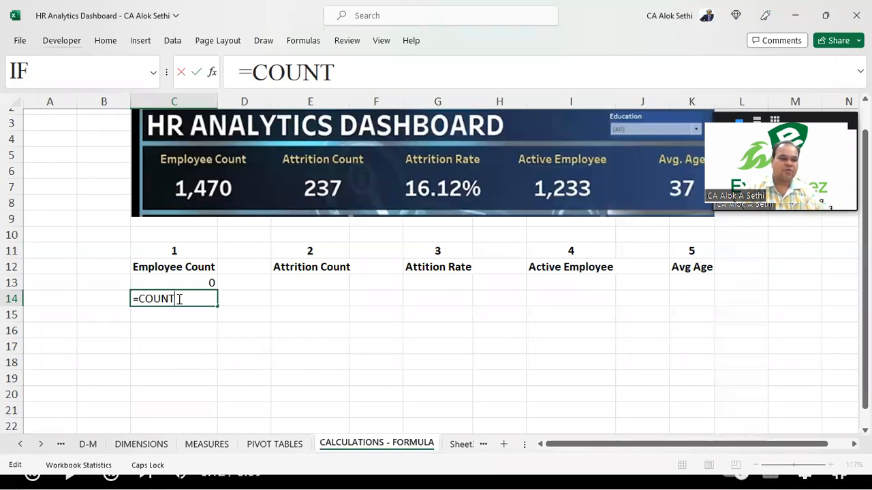
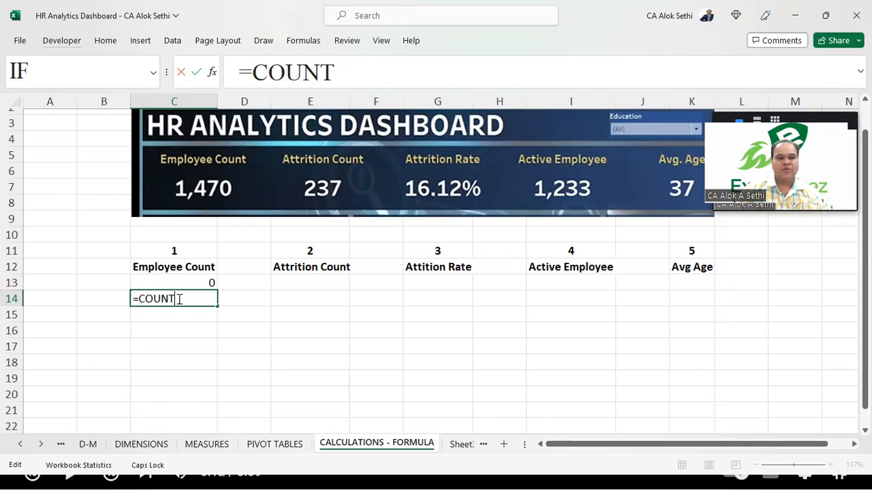
- Bring back the function suggestions for the unfinished formula in C14 and examine the COUNT family at closer range
{"action": "key", "text": "BackSpace"}
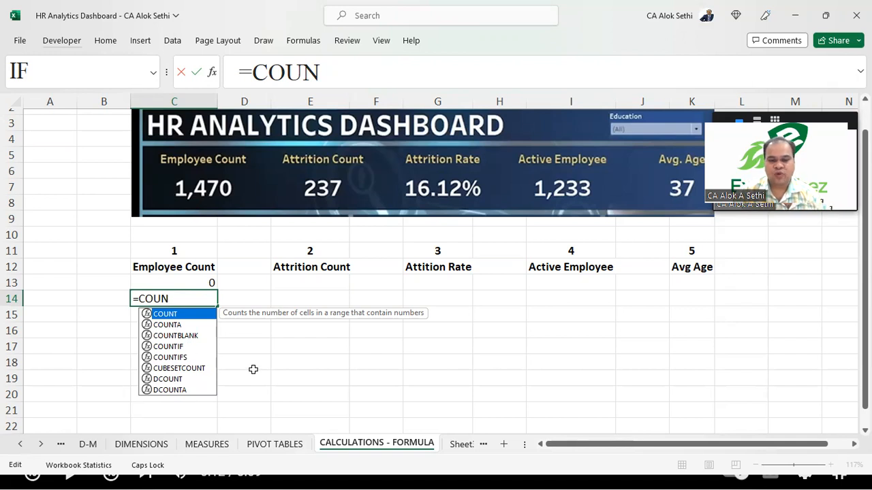
{"action": "key", "text": "ctrl+1"}
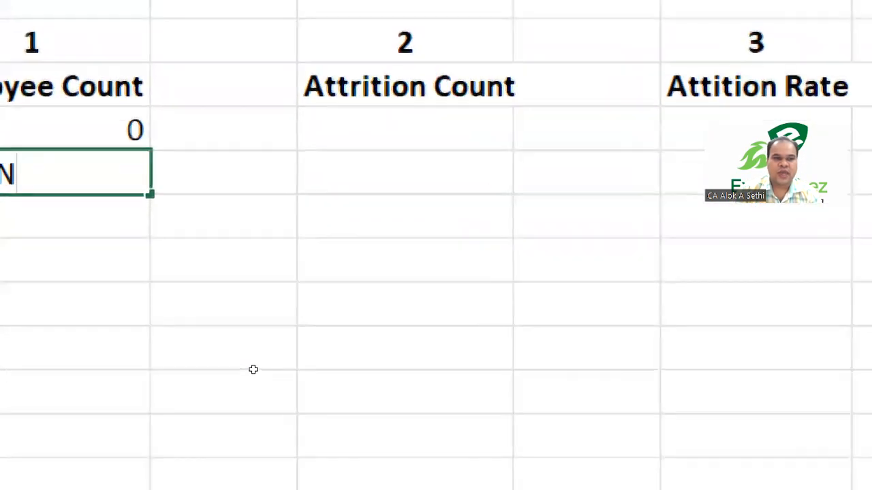
{"action": "key", "text": "BackSpace"}
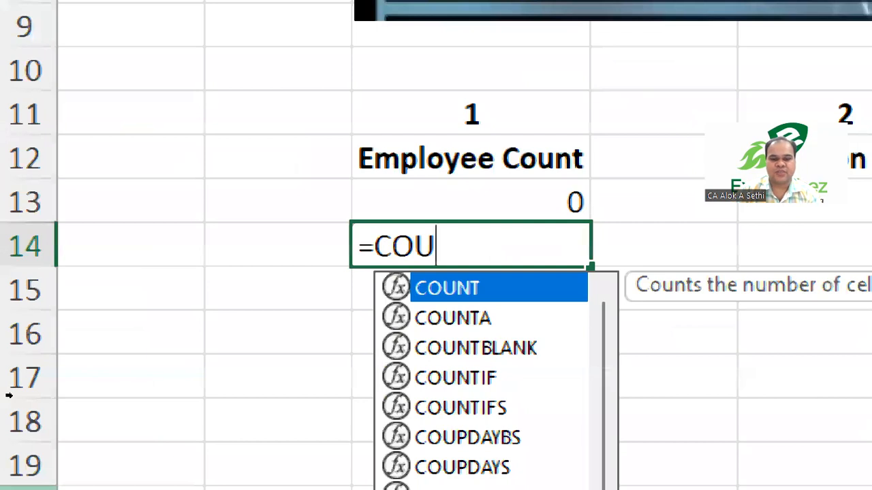
{"action": "key", "text": "Escape"}
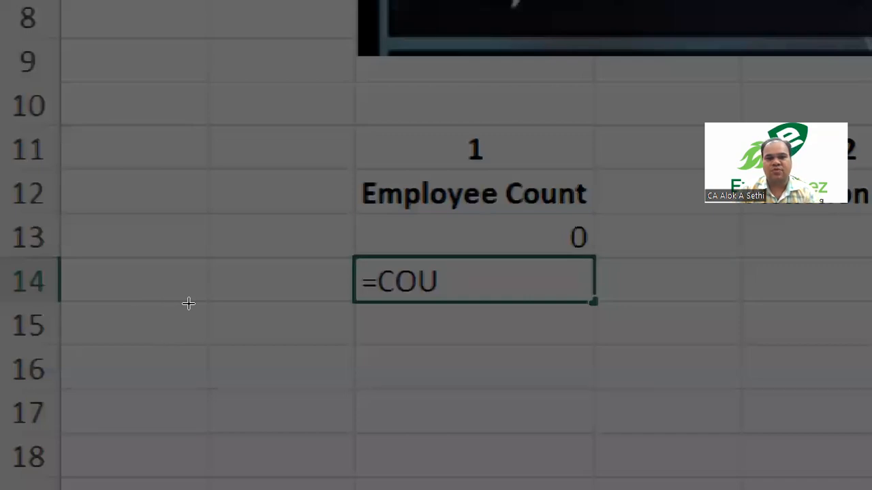
{"action": "type", "text": "N"}
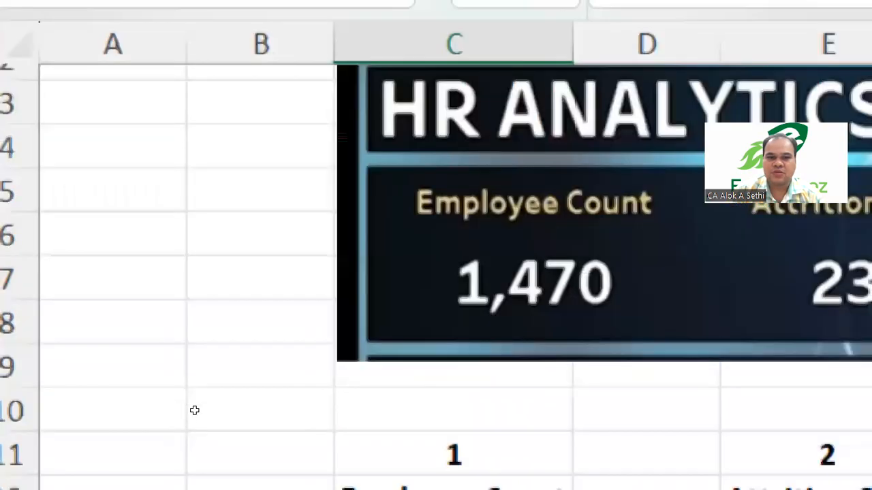
{"action": "key", "text": "alt"}
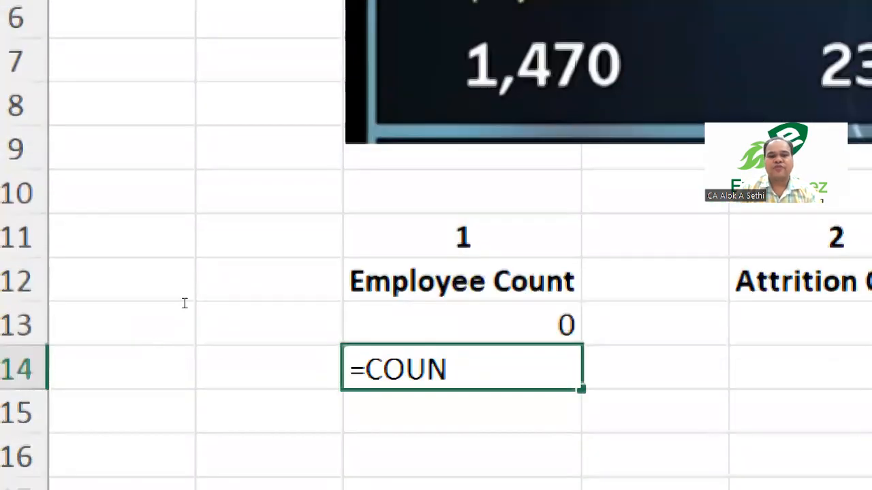
{"action": "type", "text": "T"}
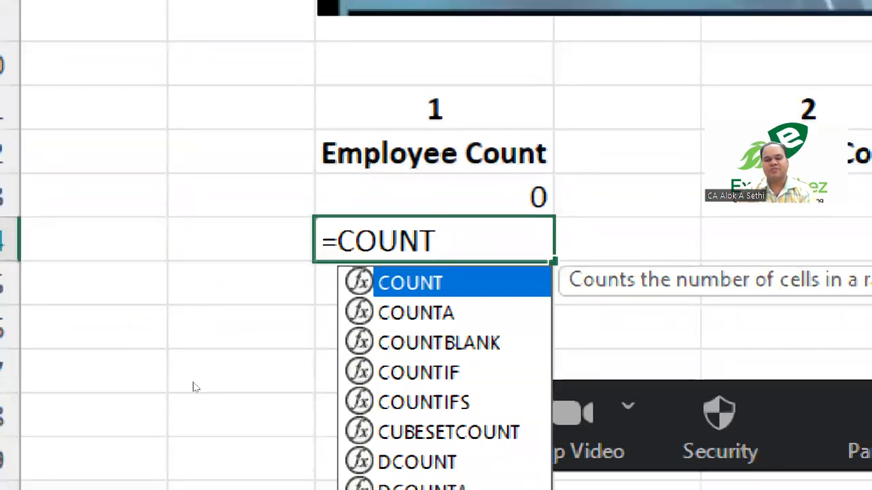
{"action": "key", "text": "super+minus"}
{"action": "key", "text": "BackSpace"}
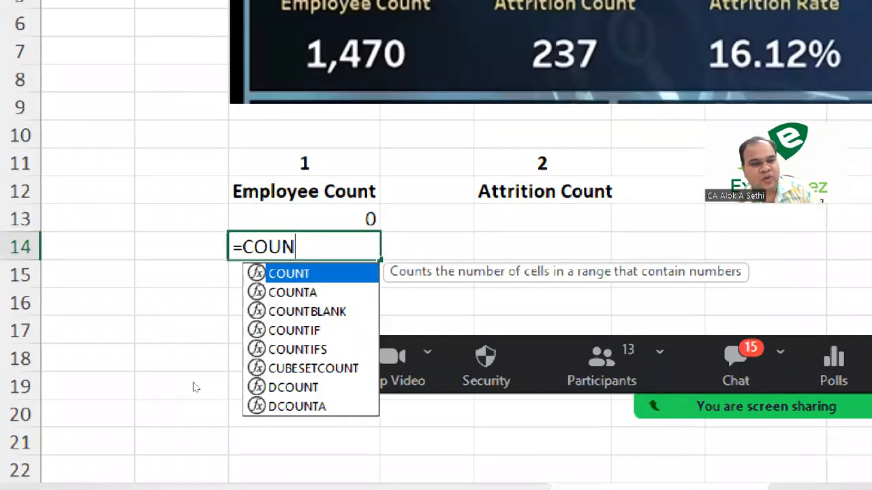
{"action": "key", "text": "Escape"}
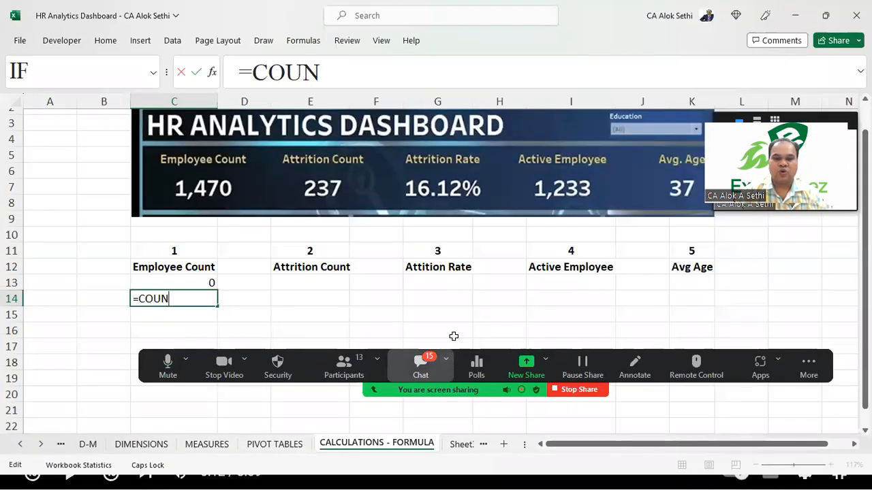
- Check the meeting chat, close it and hide the floating meeting controls
{"action": "left_click", "coordinate": [421, 367]}
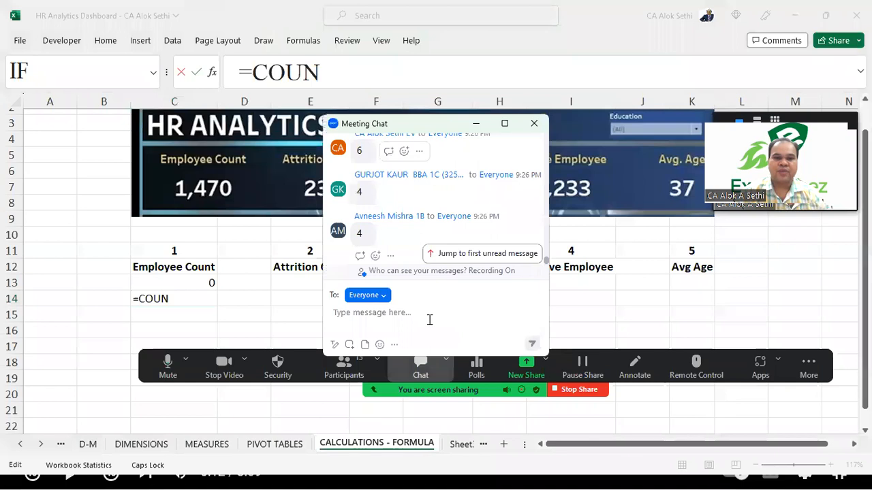
{"action": "left_click", "coordinate": [534, 123]}
{"action": "left_click", "coordinate": [808, 367]}
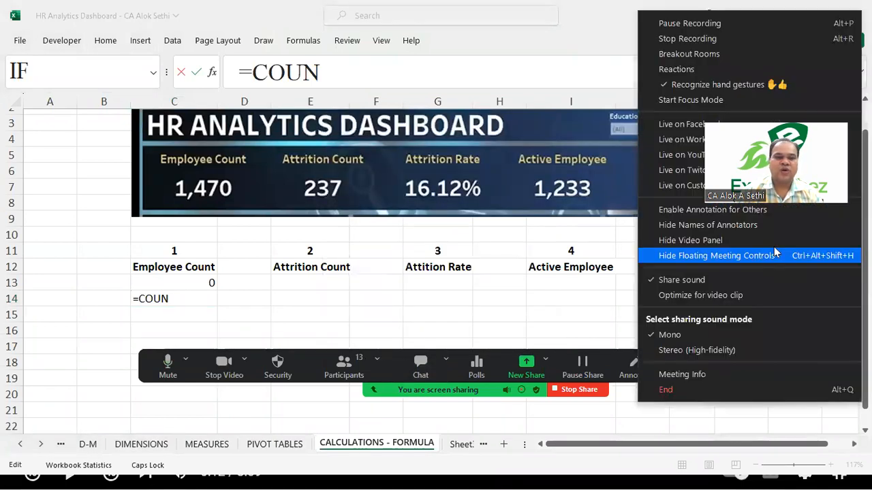
{"action": "left_click", "coordinate": [774, 256]}
- Complete the function name COUNT in C14 and look up the description of the COUNTA function
{"action": "type", "text": "T"}
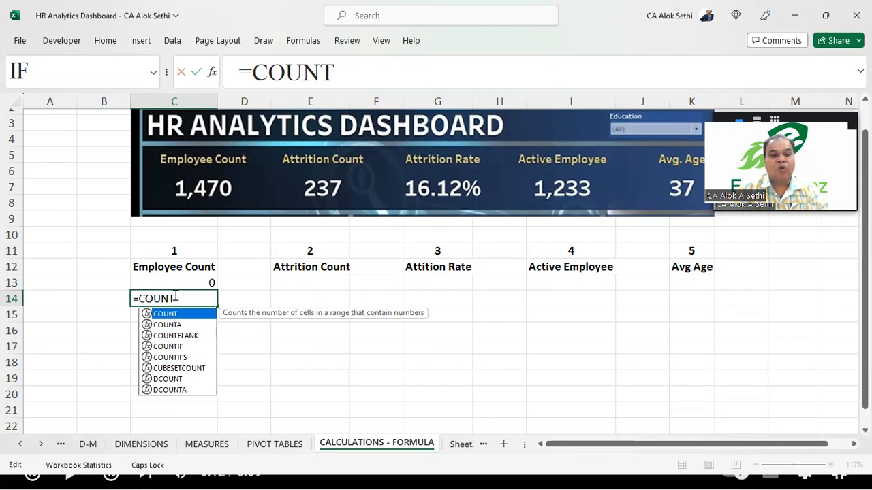
{"action": "type", "text": "A"}
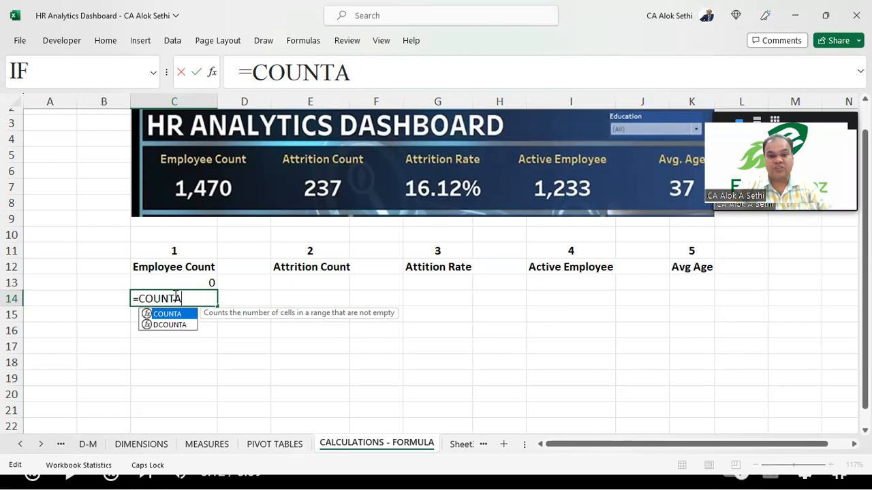
{"action": "key", "text": "BackSpace"}
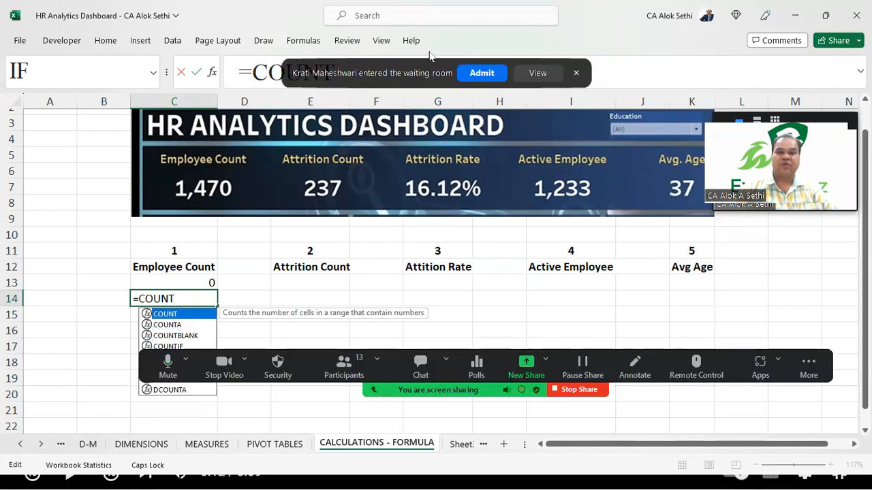
- Admit the waiting participant to the meeting and look up the description of COUNTBLANK from the C14 formula
{"action": "left_click", "coordinate": [473, 73]}
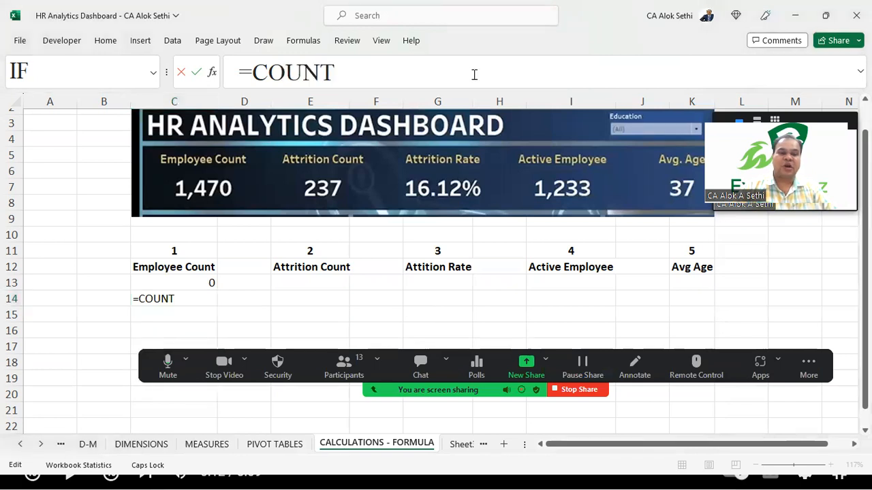
{"action": "left_click", "coordinate": [186, 302]}
{"action": "type", "text": "B"}
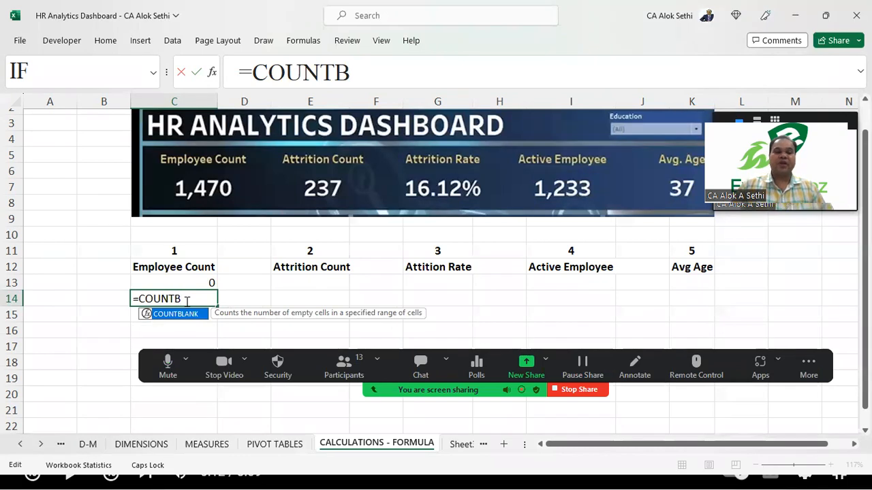
{"action": "key", "text": "BackSpace"}
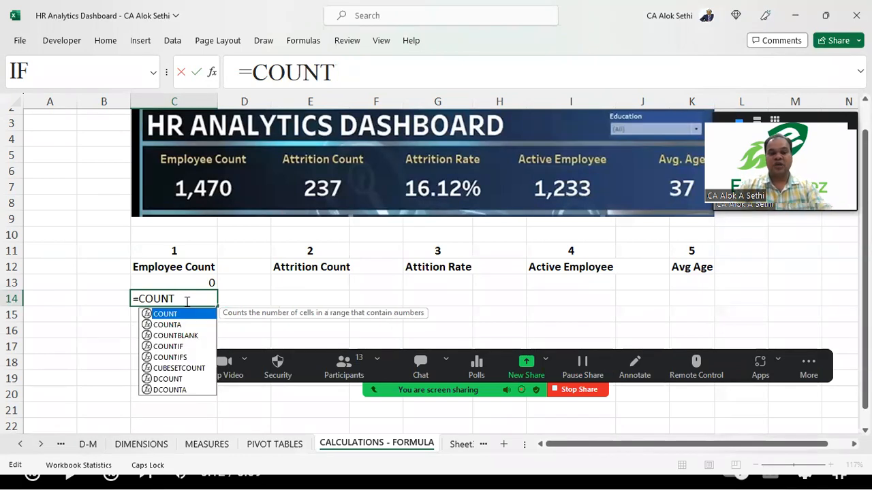
- Look up the description of COUNTIF from the C14 formula, check the meeting's participant list and close it
{"action": "type", "text": "IF"}
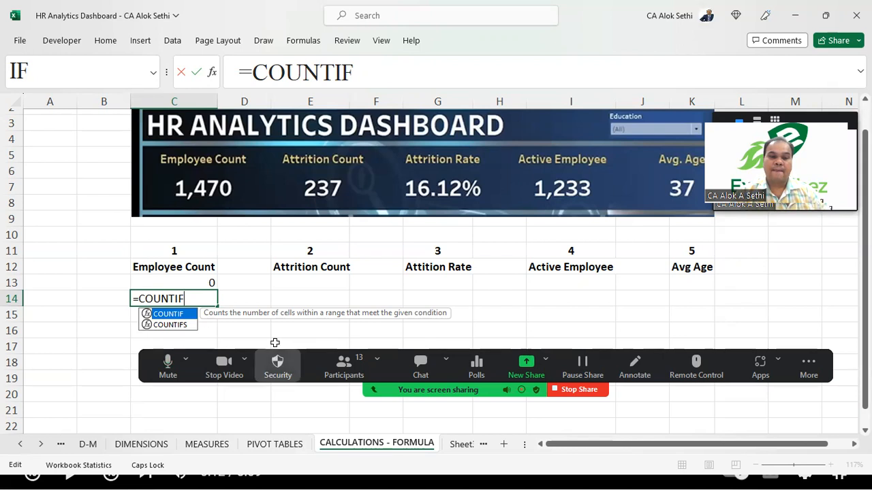
{"action": "left_click", "coordinate": [334, 365]}
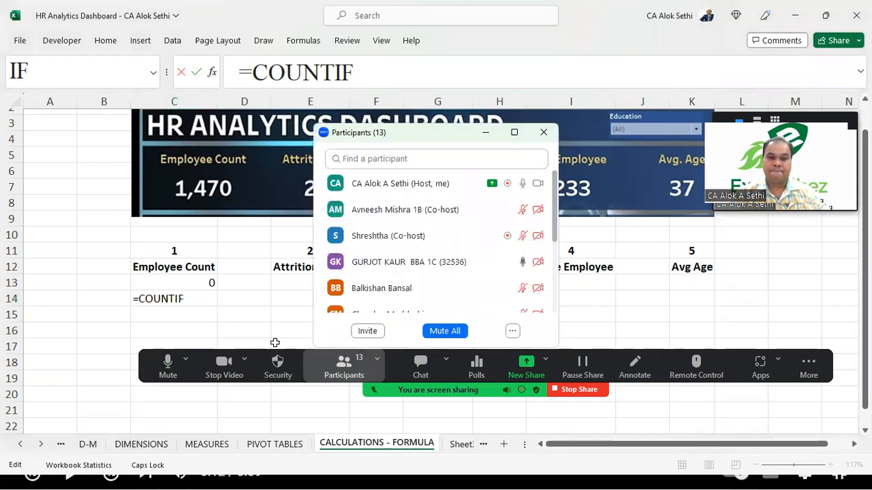
{"action": "scroll", "coordinate": [409, 247], "scroll_direction": "down", "scroll_amount": 5}
{"action": "scroll", "coordinate": [436, 242], "scroll_direction": "up", "scroll_amount": 5}
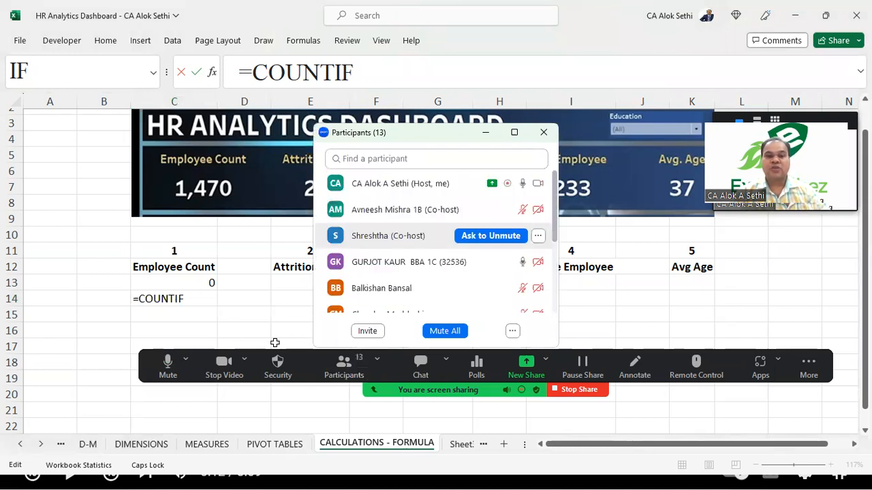
{"action": "left_click", "coordinate": [543, 133]}
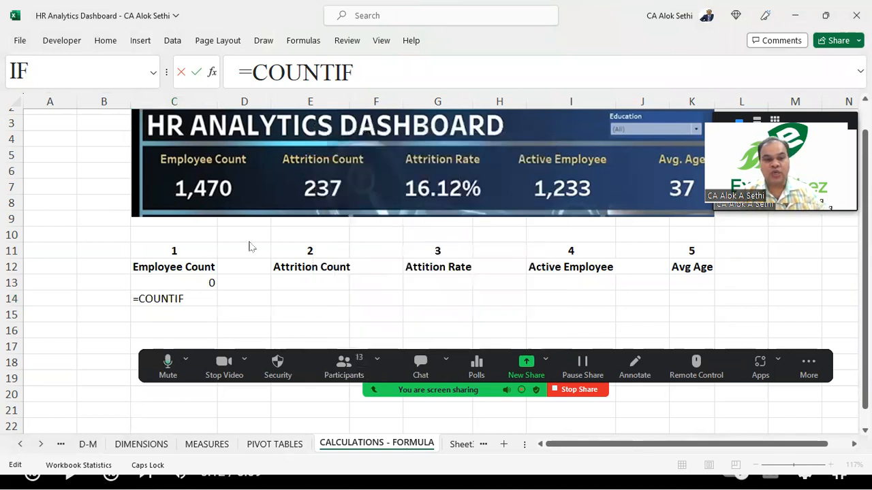
- Look up the description of COUNTIFS from the C14 formula and discard the unfinished entry
{"action": "left_click", "coordinate": [209, 297]}
{"action": "type", "text": "S"}
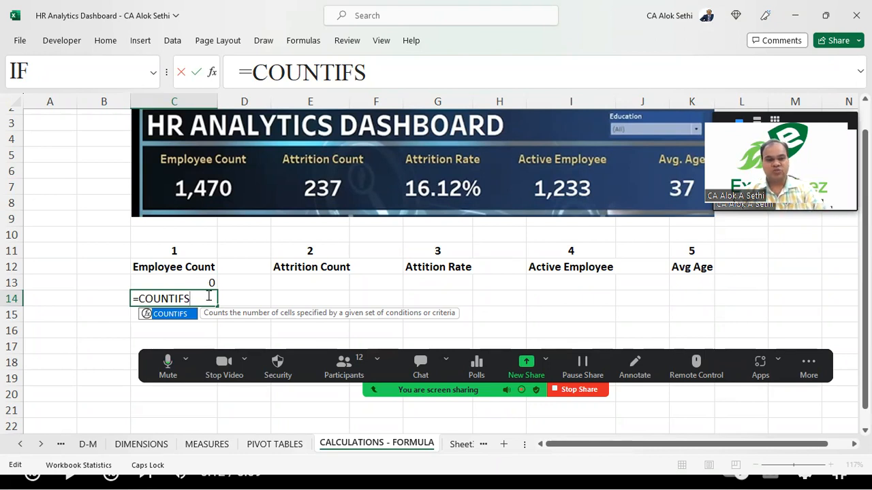
{"action": "key", "text": "Escape"}
{"action": "key", "text": "Escape"}
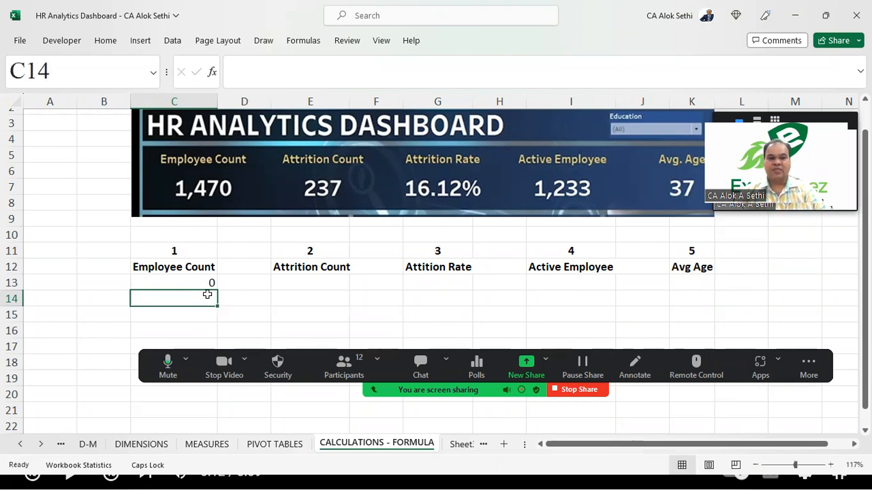
- Change the COUNT formula in C13 to reference B2:B1525 on The Input - HR data sheet
{"action": "key", "text": "Up"}
{"action": "key", "text": "F2"}
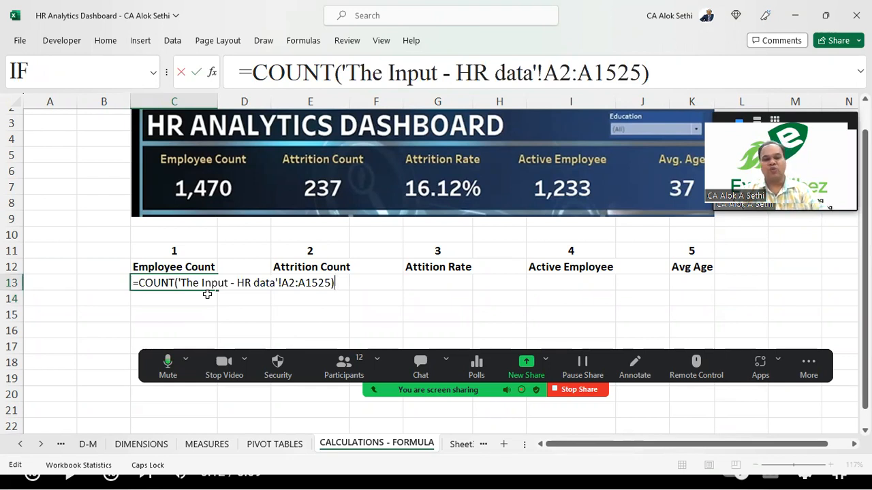
{"action": "left_click", "coordinate": [287, 280]}
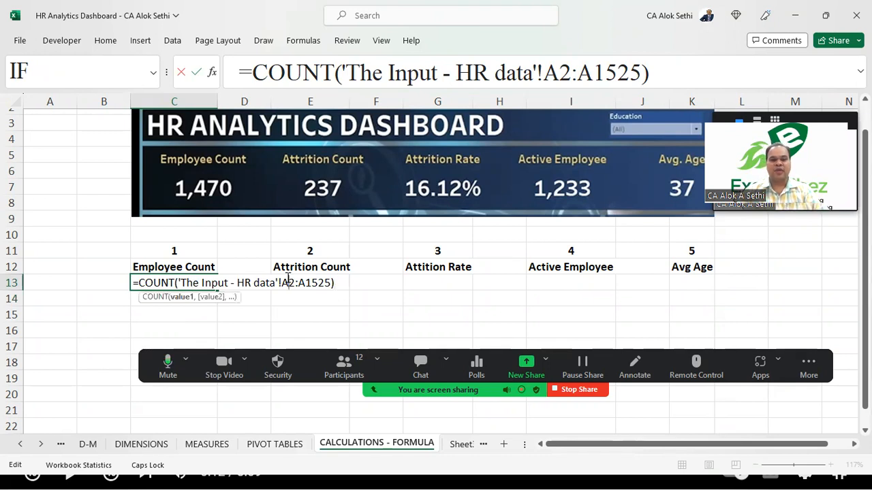
{"action": "key", "text": "BackSpace"}
{"action": "type", "text": "B"}
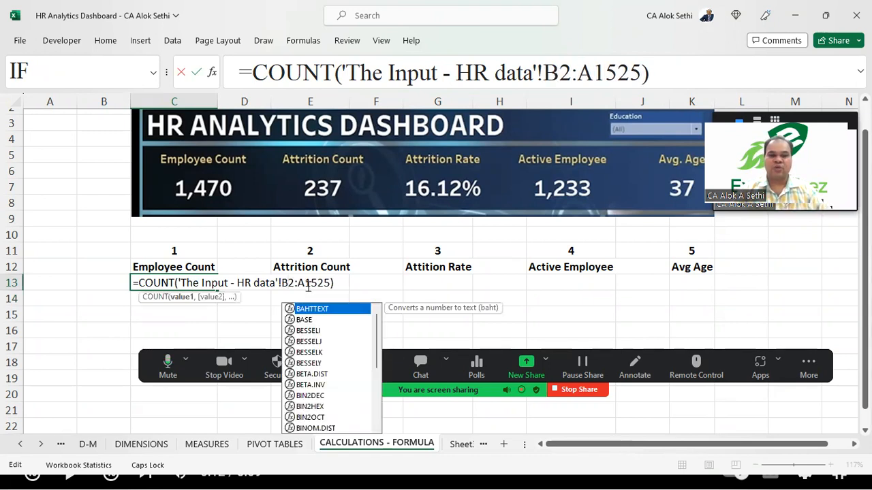
{"action": "left_click", "coordinate": [307, 283]}
{"action": "key", "text": "BackSpace"}
{"action": "type", "text": "B"}
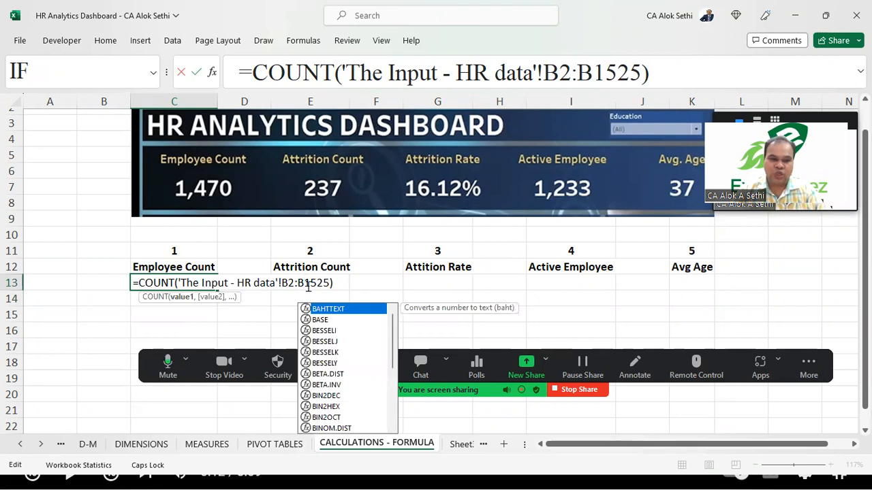
{"action": "key", "text": "Return"}
- Review the formula in C13 and compare its result with the Employee Count in the dashboard picture
{"action": "key", "text": "Up"}
{"action": "key", "text": "F2"}
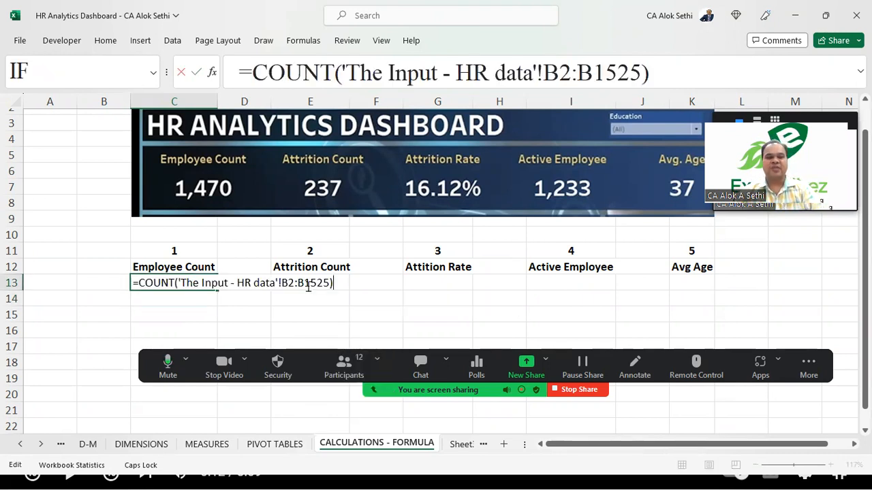
{"action": "key", "text": "Escape"}
{"action": "key", "text": "F2"}
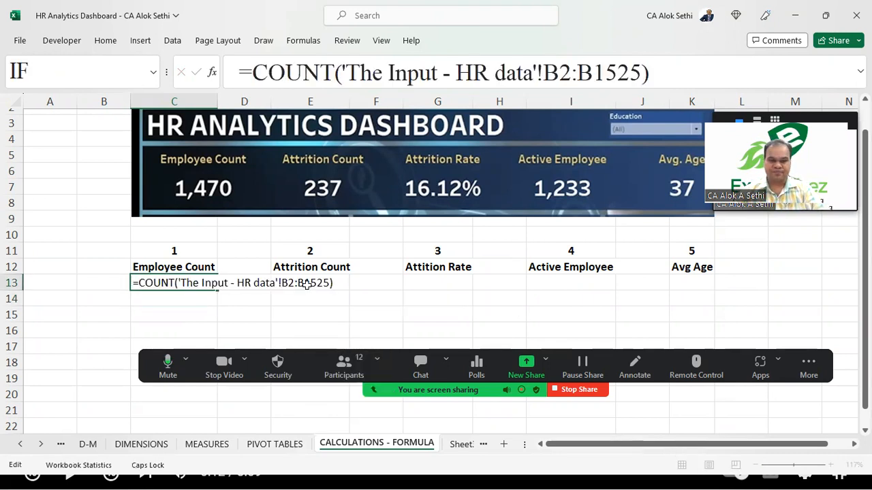
{"action": "key", "text": "Escape"}
{"action": "key", "text": "Up"}
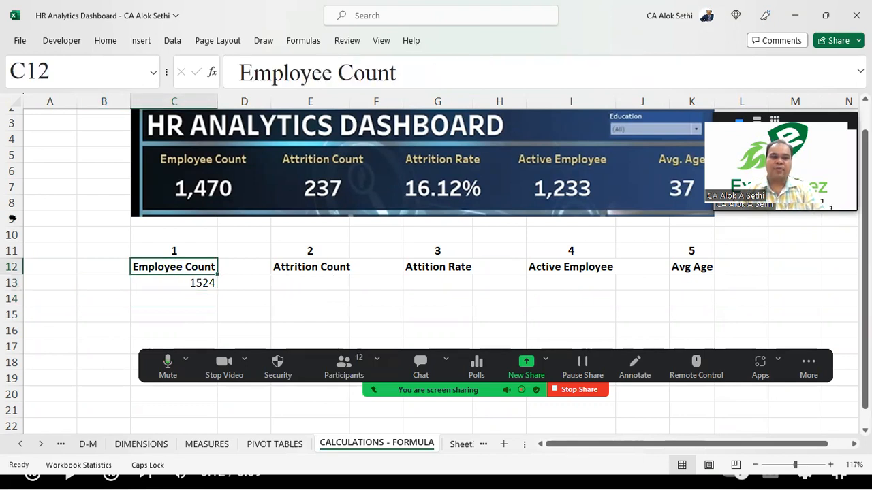
{"action": "left_click", "coordinate": [168, 182]}
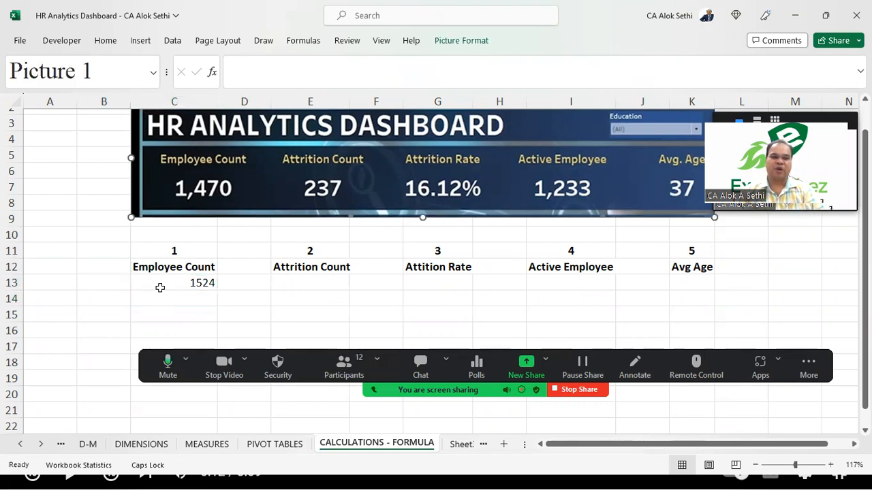
{"action": "left_click", "coordinate": [158, 285]}
- Crop the lower part of the dashboard picture to remove the row of KPI values, keeping the KPI headings
{"action": "left_click", "coordinate": [176, 176]}
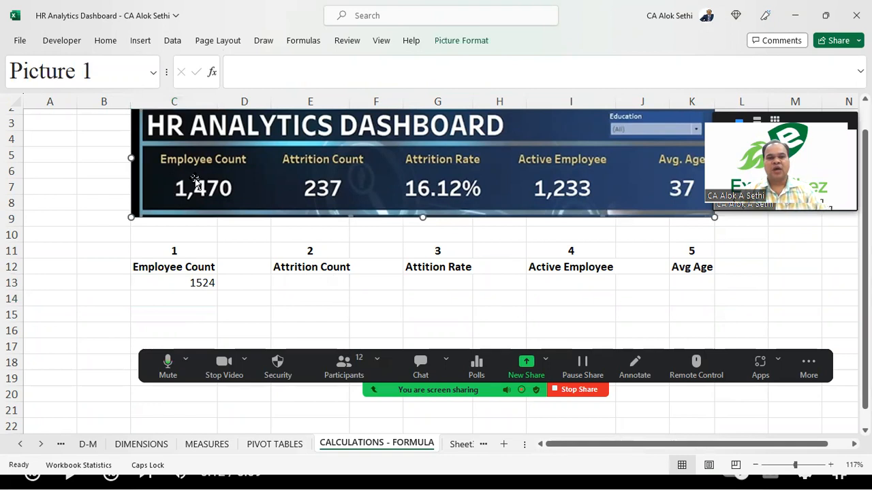
{"action": "left_click", "coordinate": [462, 40]}
{"action": "left_click", "coordinate": [750, 72]}
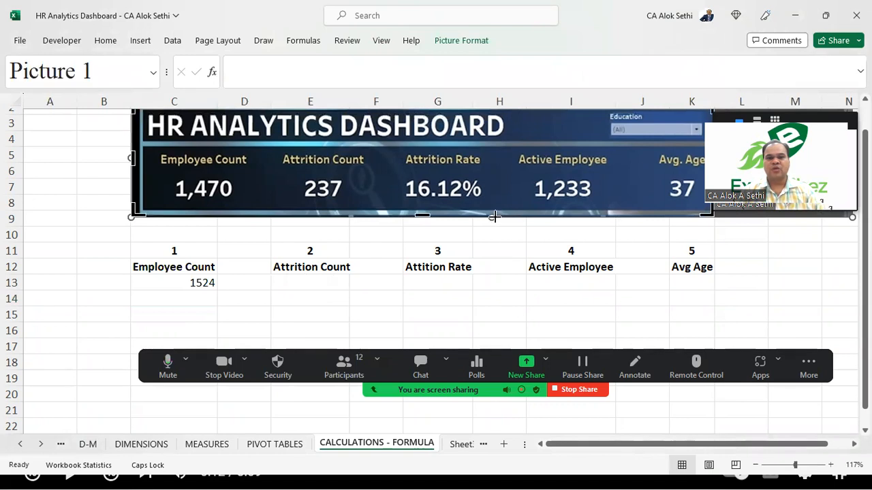
{"action": "left_click_drag", "start_coordinate": [421, 216], "coordinate": [422, 171]}
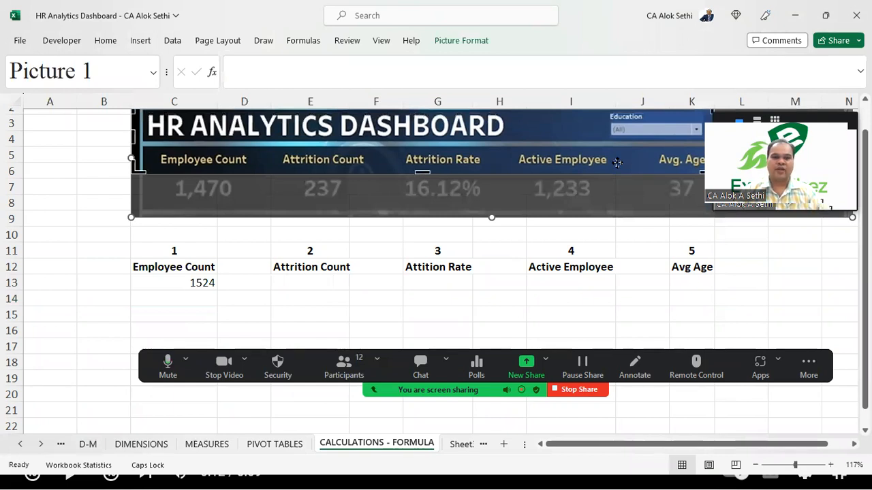
{"action": "left_click", "coordinate": [80, 164]}
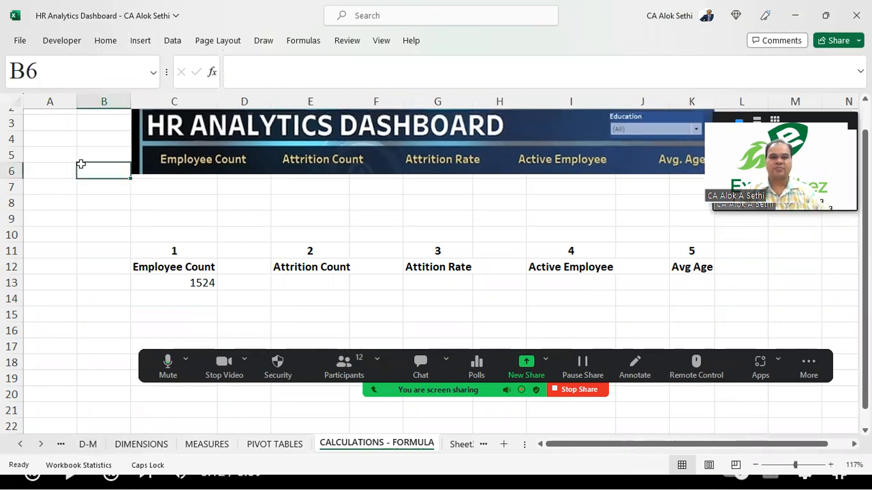
- Move the cropped dashboard picture down over rows 8 to 12 so its KPI headings sit directly above row 13
{"action": "left_click_drag", "start_coordinate": [267, 148], "coordinate": [262, 247]}
{"action": "left_click_drag", "start_coordinate": [262, 248], "coordinate": [270, 248]}
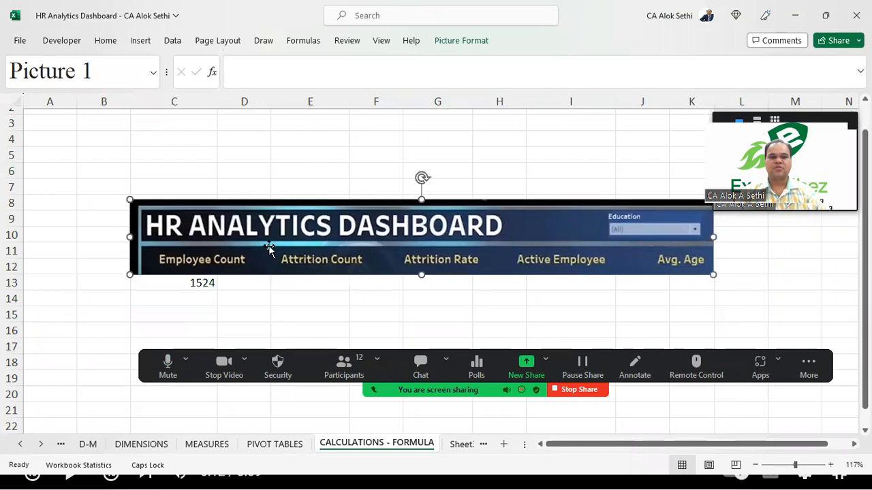
{"action": "left_click", "coordinate": [273, 303]}
- On The Input - HR data sheet, select the Attrition in Number values from B2 to the last row to check their count
{"action": "left_click", "coordinate": [191, 284]}
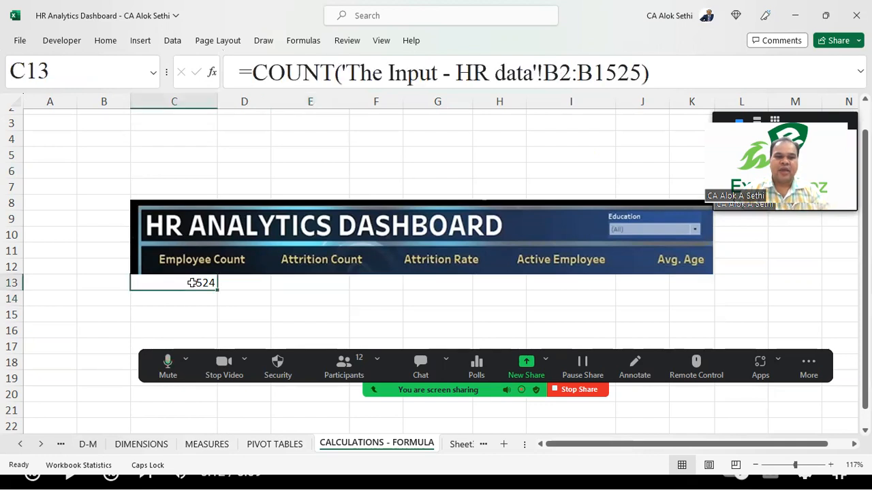
{"action": "left_click", "coordinate": [19, 444]}
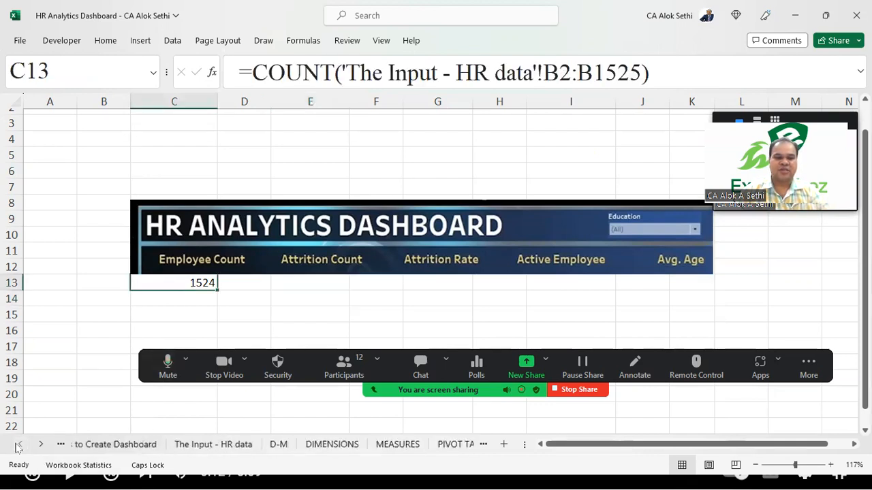
{"action": "left_click", "coordinate": [235, 445]}
{"action": "left_click", "coordinate": [103, 184]}
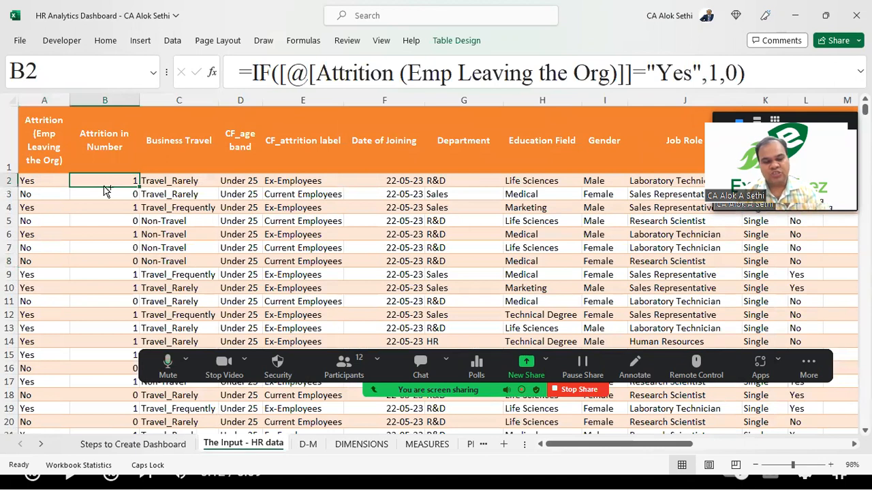
{"action": "key", "text": "ctrl+shift+Down"}
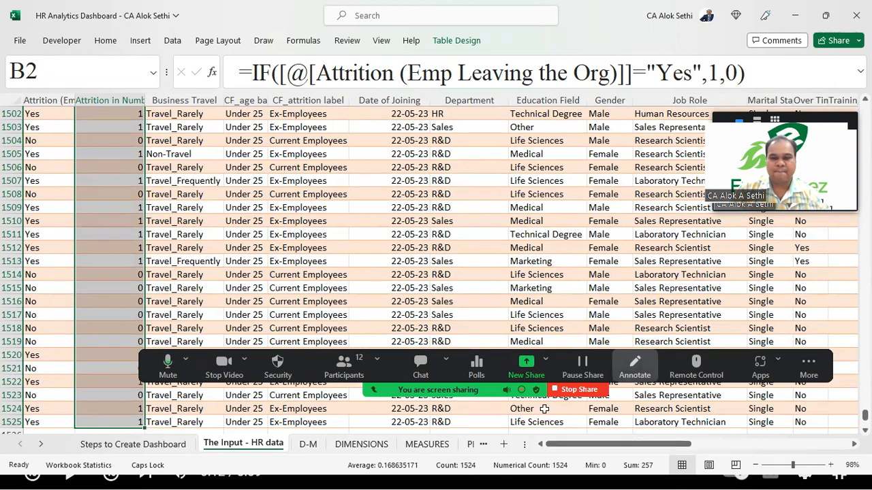
{"action": "left_click", "coordinate": [634, 367]}
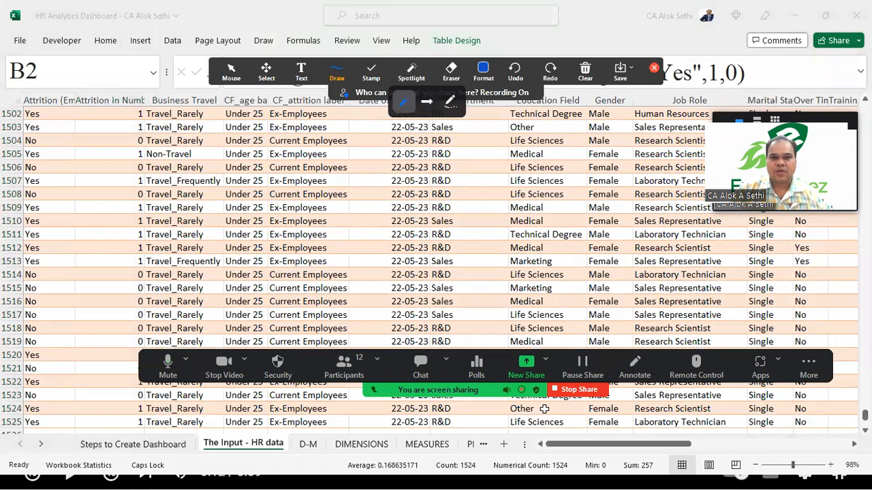
{"action": "left_click", "coordinate": [405, 103]}
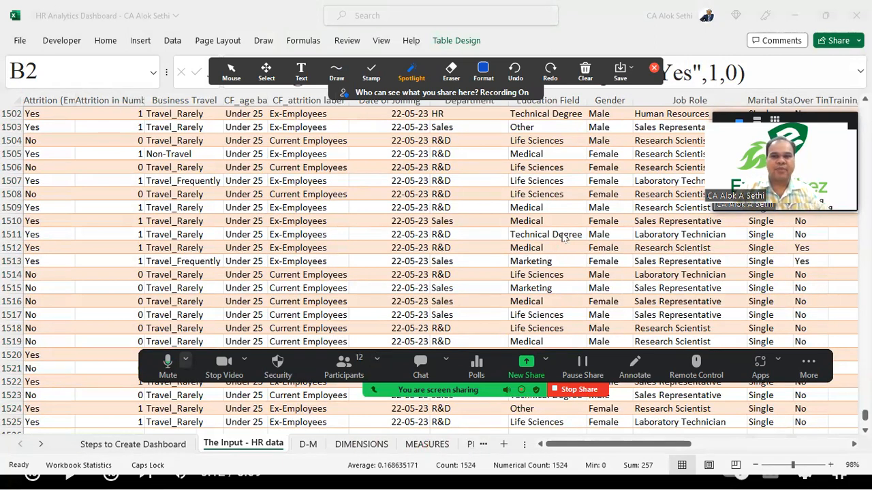
{"action": "left_click", "coordinate": [654, 67]}
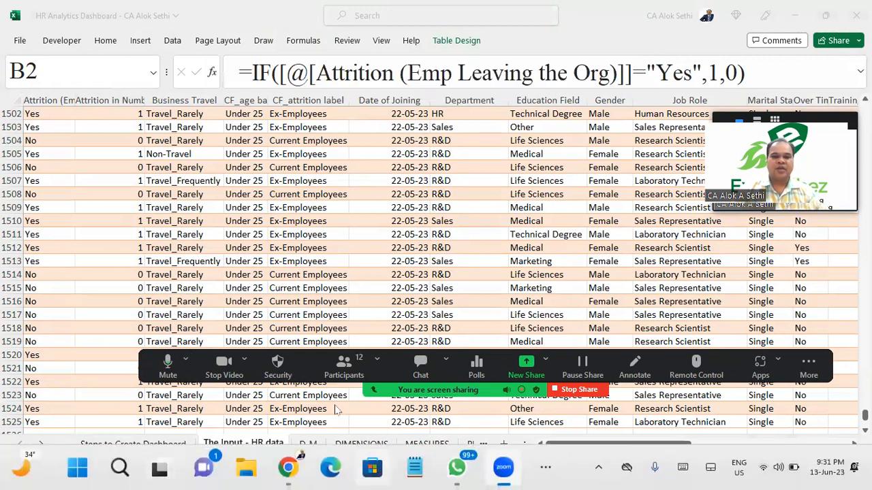
- Check the last rows of the HR data and return to the CALCULATIONS - FORMULA sheet
{"action": "scroll", "coordinate": [270, 408], "scroll_direction": "down", "scroll_amount": 2}
{"action": "scroll", "coordinate": [268, 405], "scroll_direction": "up", "scroll_amount": 1}
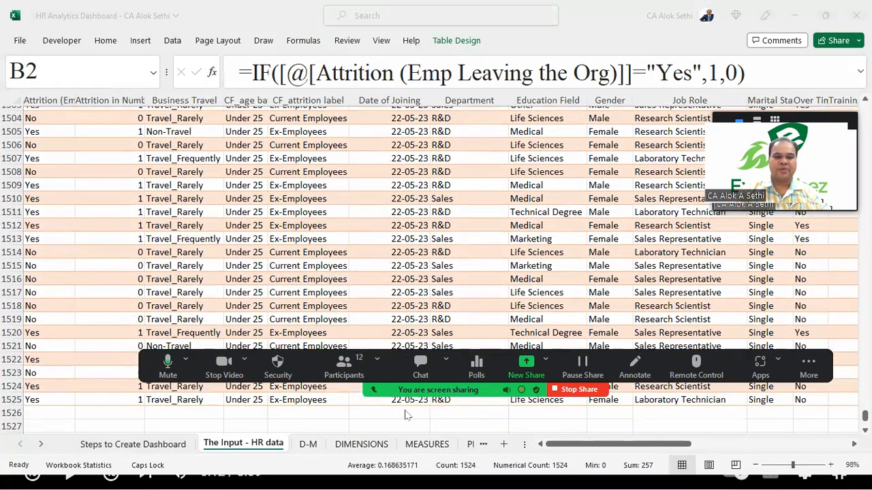
{"action": "left_click", "coordinate": [42, 445]}
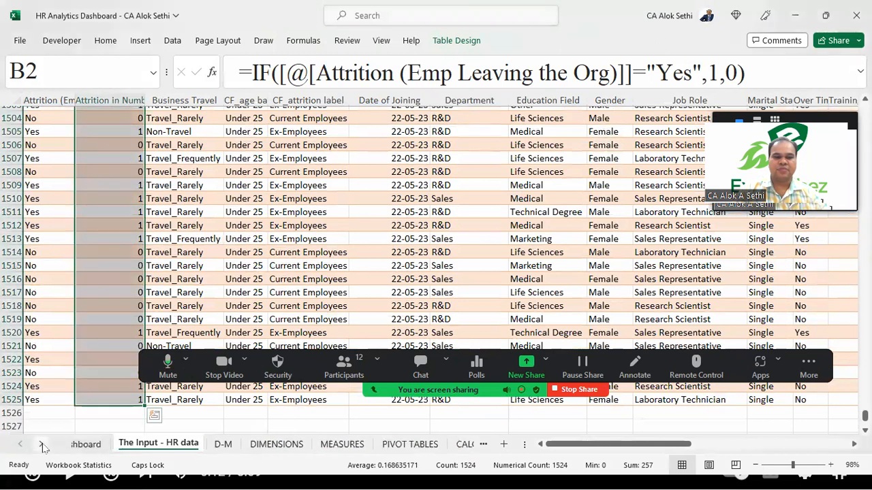
{"action": "left_click", "coordinate": [41, 444]}
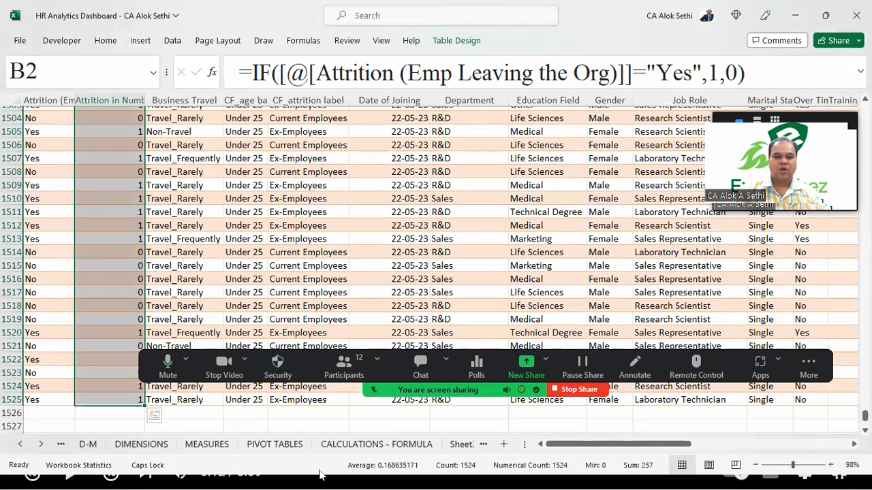
{"action": "left_click", "coordinate": [374, 444]}
- Enter the text "input - data" in cell C4 above the dashboard picture and select that cell
{"action": "left_click", "coordinate": [179, 140]}
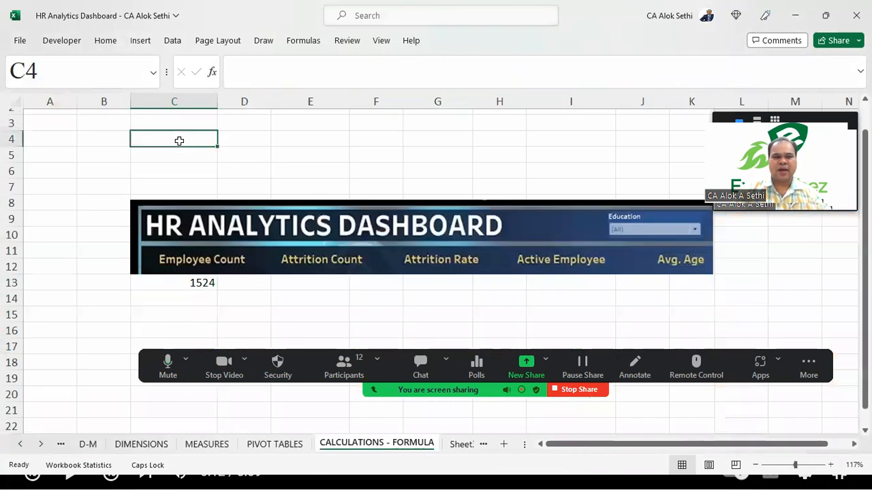
{"action": "type", "text": "iNLOU"}
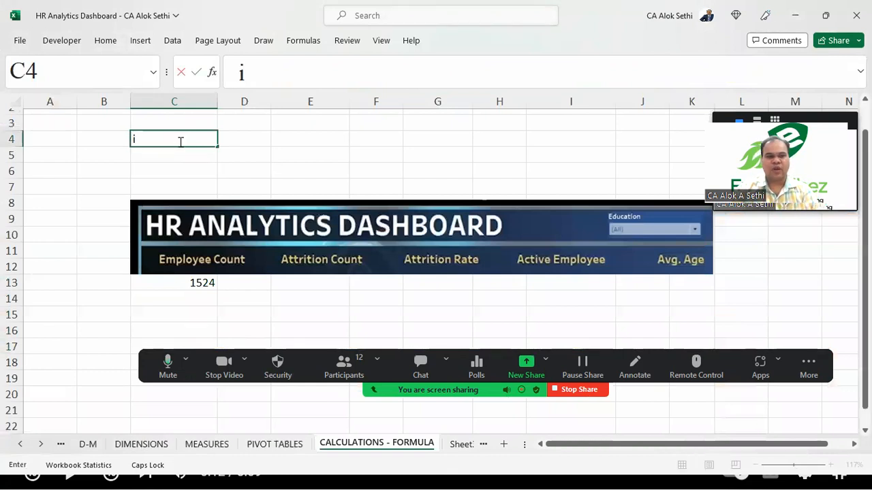
{"action": "key", "text": "BackSpace"}
{"action": "key", "text": "BackSpace"}
{"action": "key", "text": "BackSpace"}
{"action": "key", "text": "BackSpace"}
{"action": "key", "text": "BackSpace"}
{"action": "type", "text": "inou"}
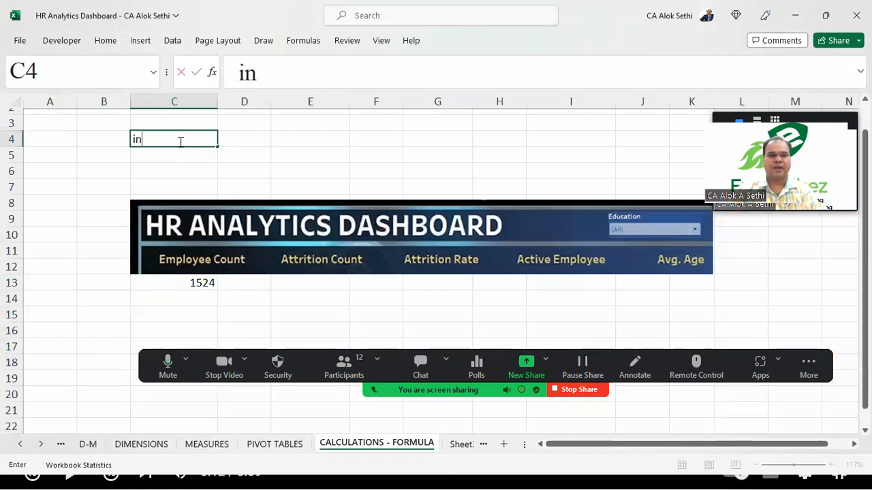
{"action": "key", "text": "BackSpace"}
{"action": "key", "text": "BackSpace"}
{"action": "type", "text": "put"}
{"action": "type", "text": " shee"}
{"action": "key", "text": "BackSpace"}
{"action": "key", "text": "BackSpace"}
{"action": "key", "text": "BackSpace"}
{"action": "key", "text": "BackSpace"}
{"action": "key", "text": "BackSpace"}
{"action": "type", "text": "- a"}
{"action": "key", "text": "BackSpace"}
{"action": "type", "text": "data"}
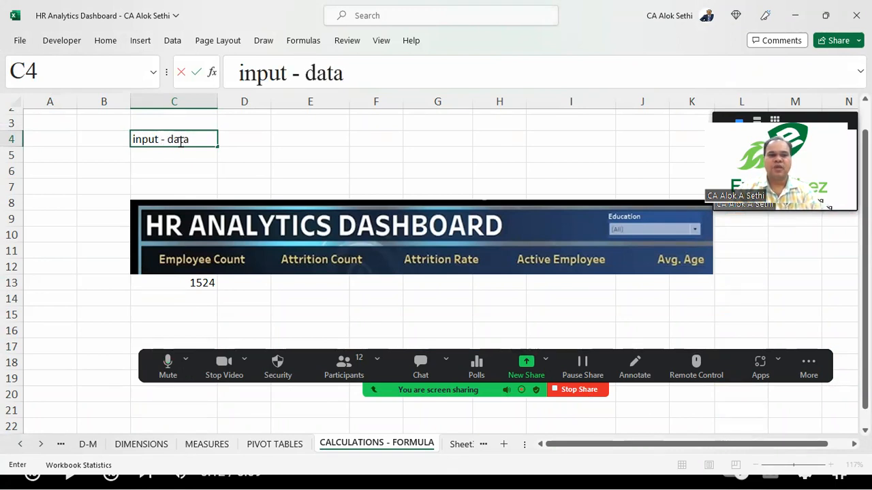
{"action": "key", "text": "Return"}
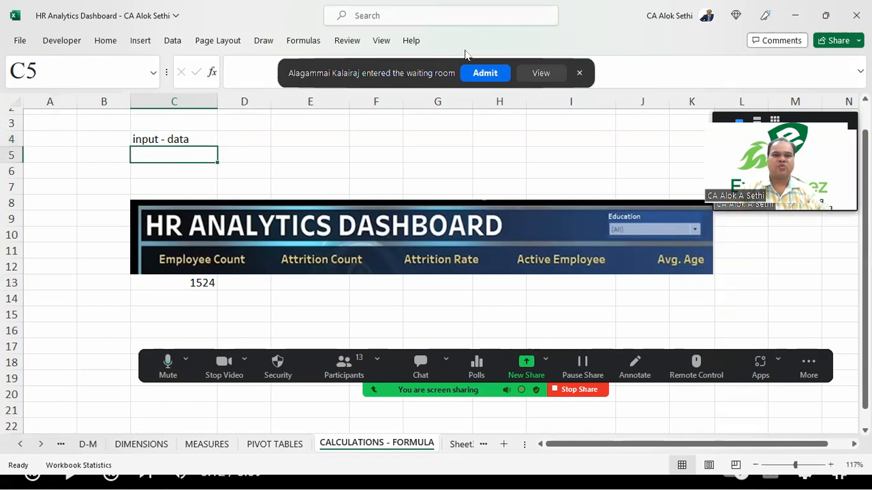
{"action": "left_click", "coordinate": [142, 140]}
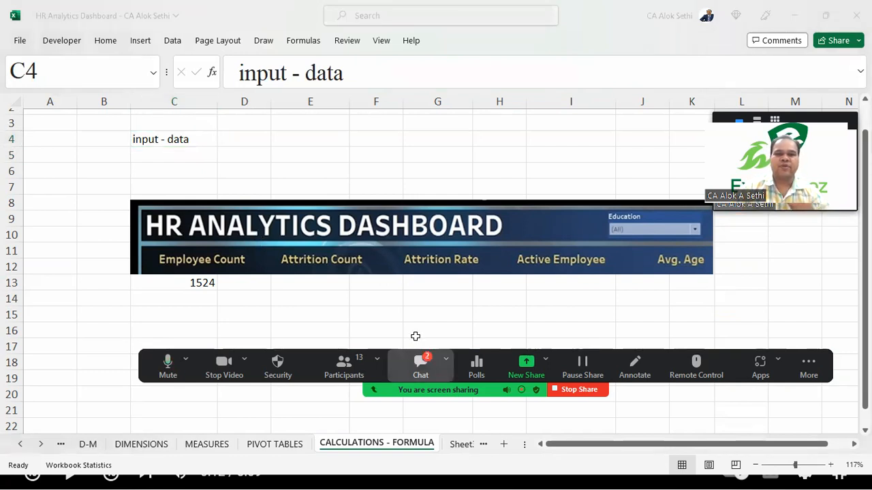
- Hyperlink the "input - data" text in cell C4 to cell A1 of The Input - HR data sheet
{"action": "left_click", "coordinate": [419, 366]}
{"action": "left_click", "coordinate": [534, 123]}
{"action": "key", "text": "ctrl+k"}
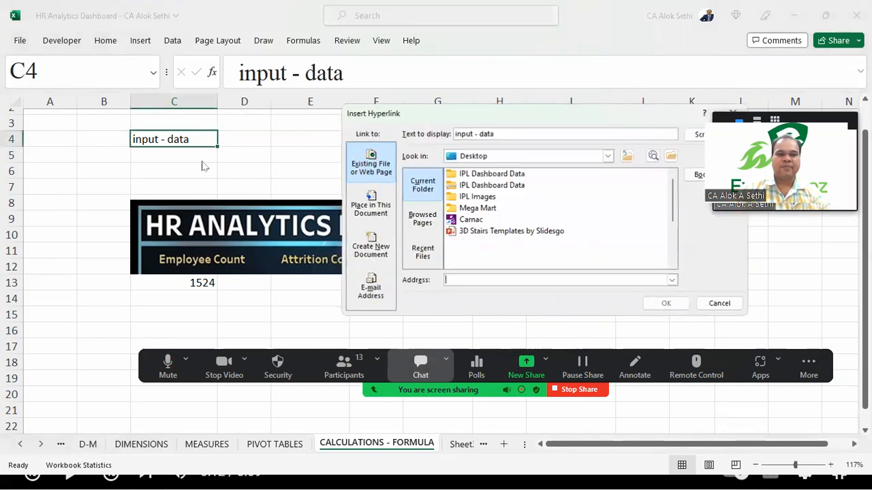
{"action": "left_click", "coordinate": [370, 201]}
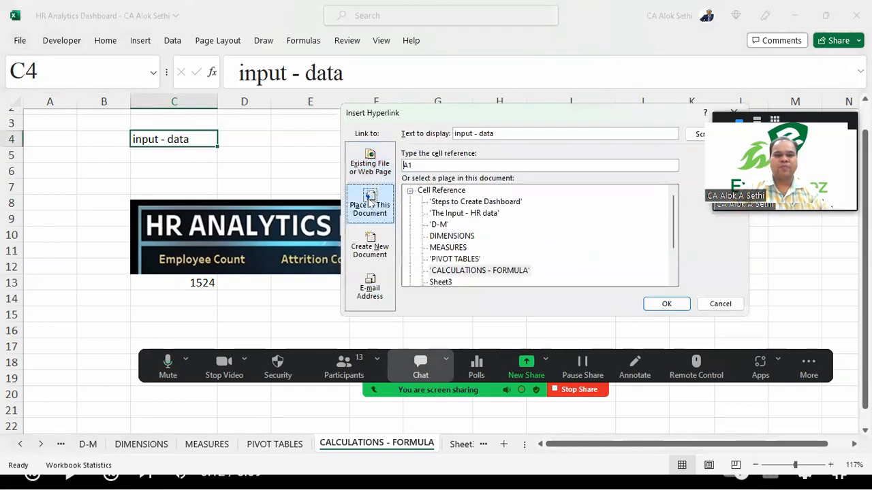
{"action": "left_click", "coordinate": [467, 213]}
{"action": "left_click", "coordinate": [666, 304]}
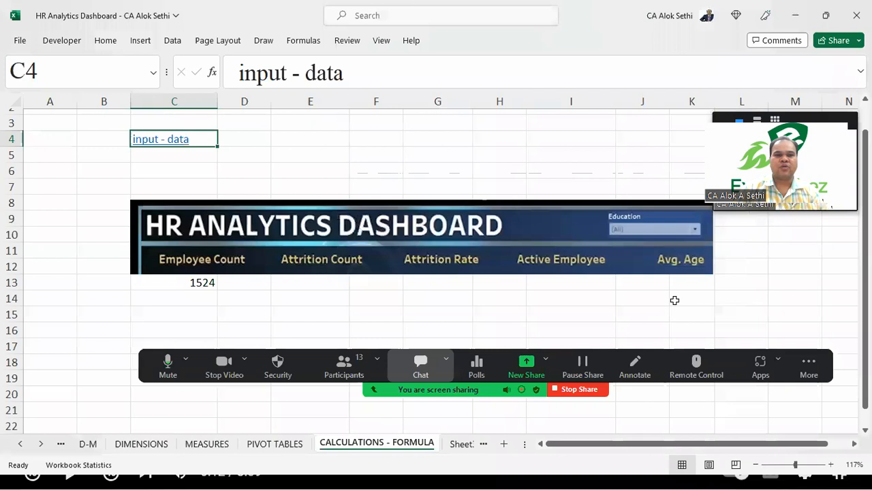
- Follow the "input - data" link in C4 to open The Input - HR data sheet
{"action": "left_click", "coordinate": [400, 202]}
{"action": "left_click", "coordinate": [174, 118]}
{"action": "left_click", "coordinate": [262, 150]}
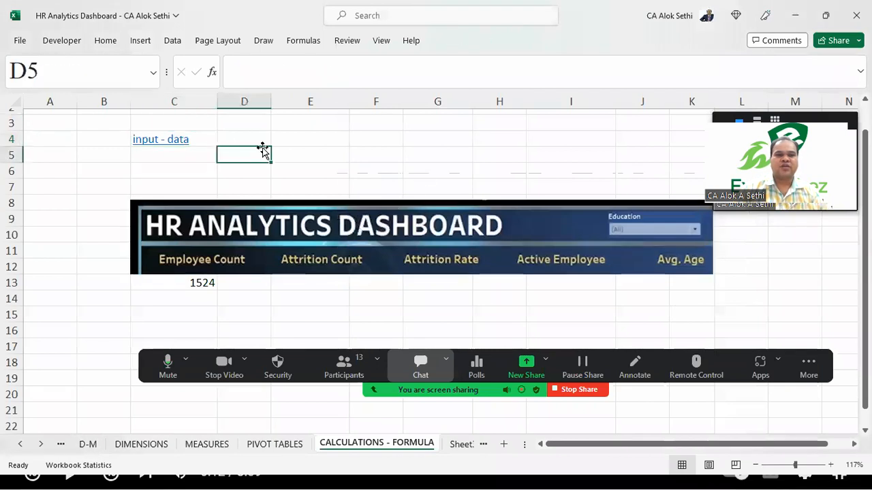
{"action": "left_click", "coordinate": [157, 160]}
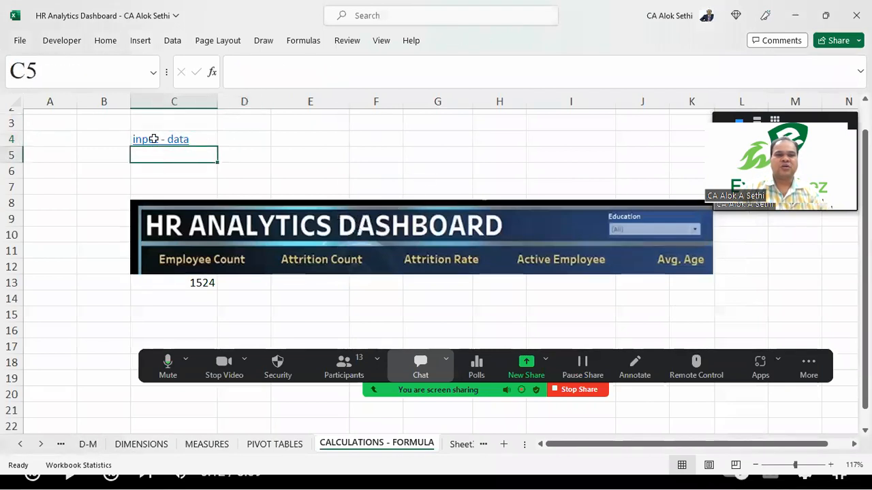
{"action": "left_click", "coordinate": [79, 156]}
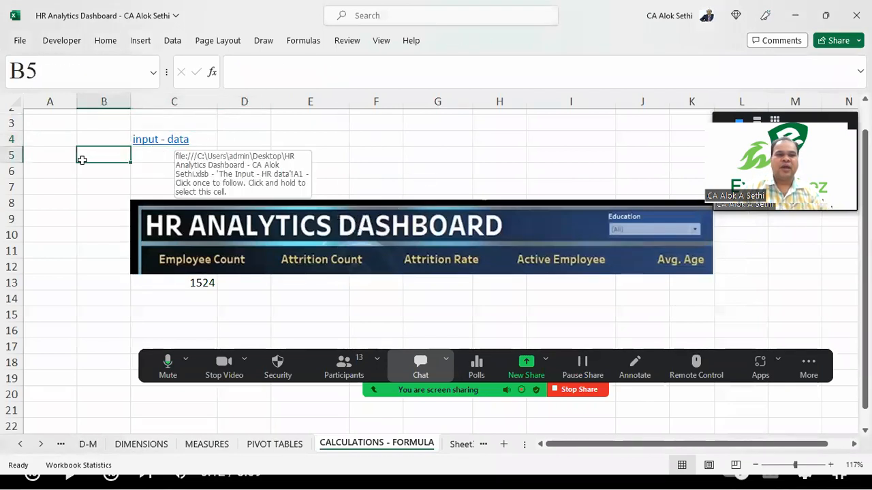
{"action": "left_click", "coordinate": [171, 140]}
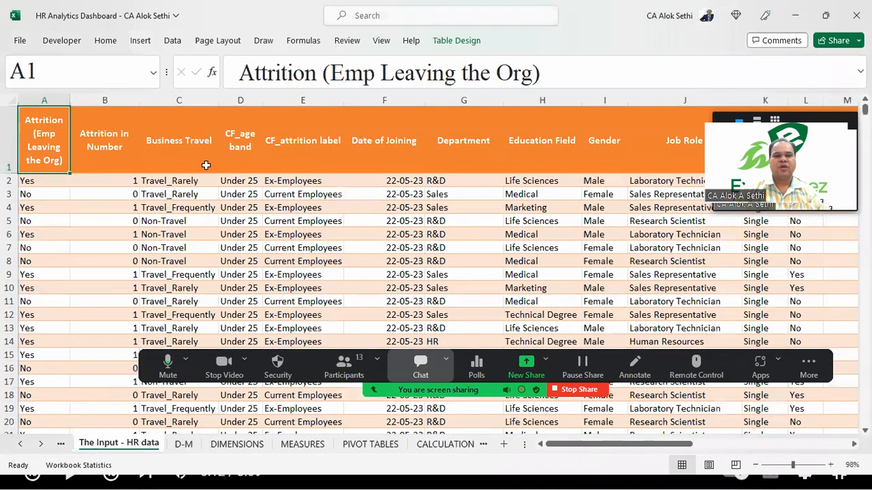
- Insert a blank row above the HR data headers and enter "Calculation" in cell A1
{"action": "key", "text": "alt+h"}
{"action": "key", "text": "i"}
{"action": "key", "text": "r"}
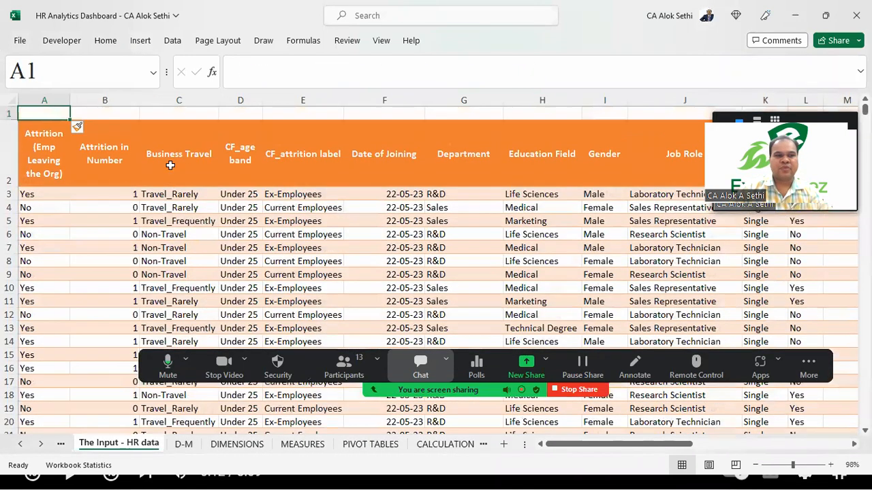
{"action": "type", "text": "Cal"}
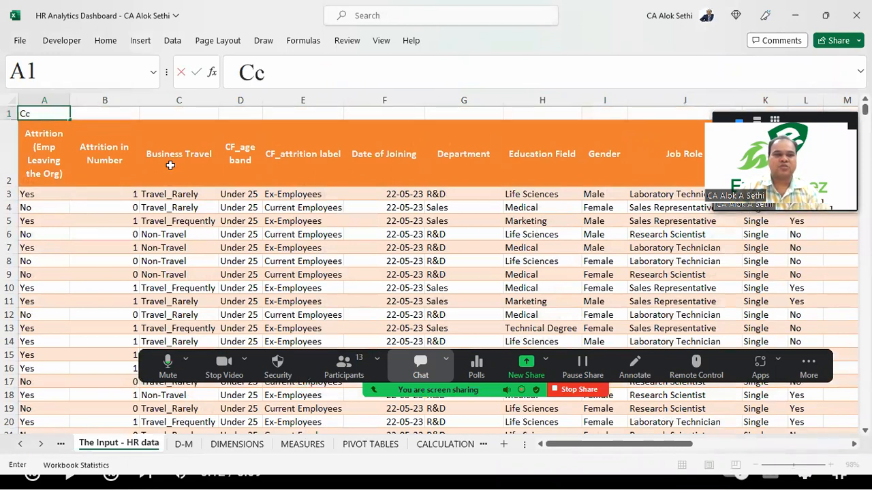
{"action": "type", "text": "cul"}
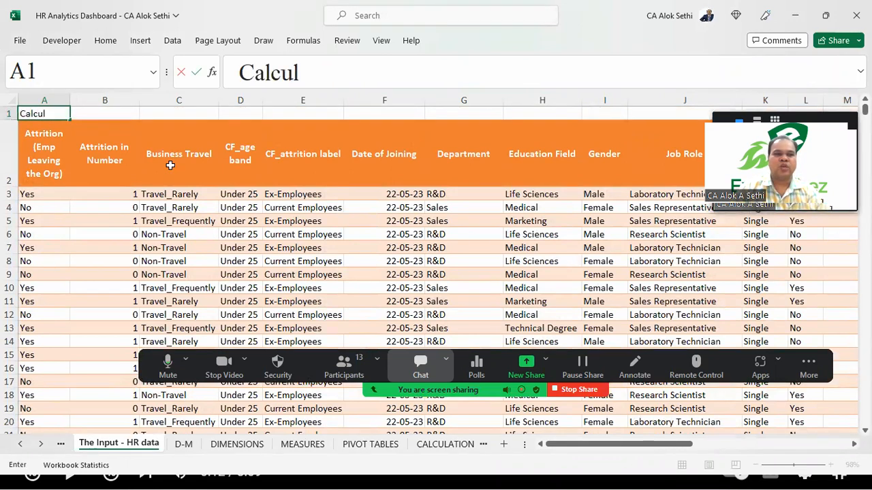
{"action": "type", "text": "ation"}
{"action": "key", "text": "Tab"}
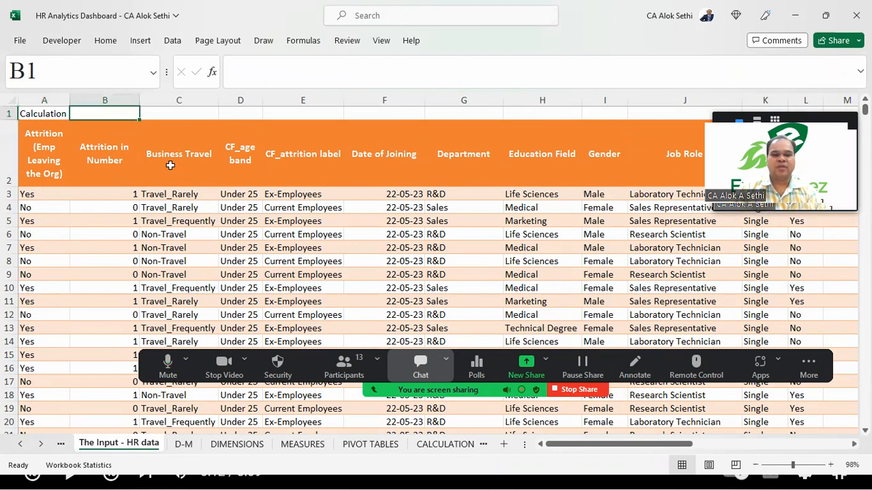
- Enter "Dashboard" in cell B1 and "Pivot Table" in cell C1 above the HR data headers
{"action": "type", "text": "Dashbo"}
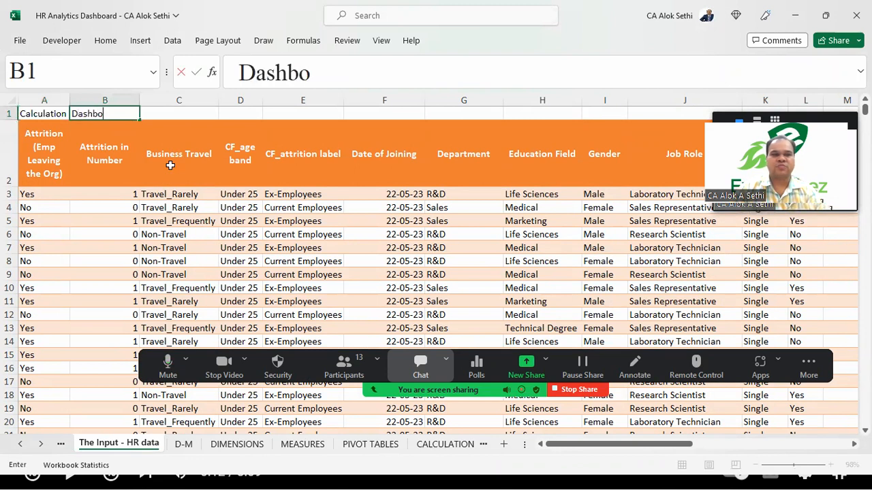
{"action": "type", "text": "ard"}
{"action": "key", "text": "Tab"}
{"action": "type", "text": "P"}
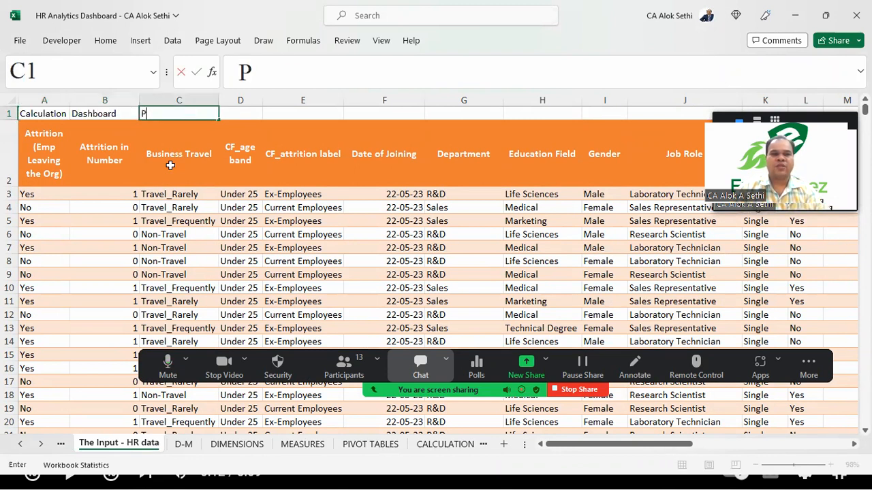
{"action": "type", "text": "ivot"}
{"action": "key", "text": "BackSpace"}
{"action": "type", "text": "ot Table"}
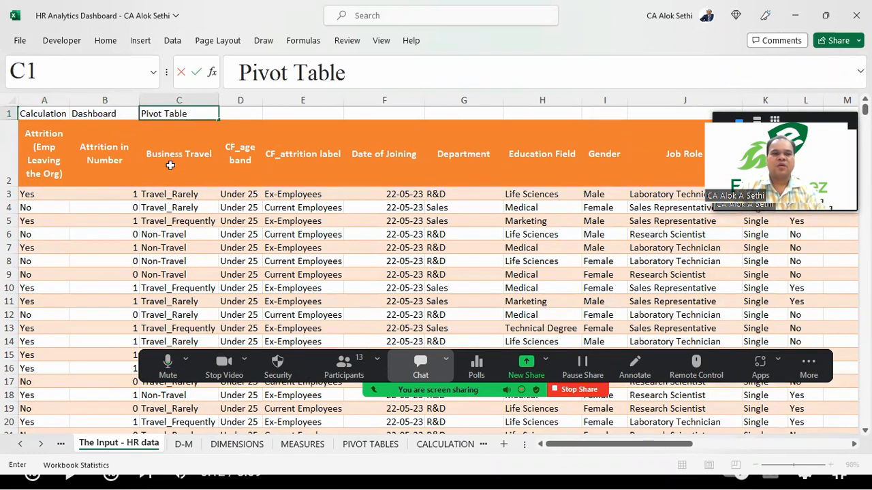
{"action": "key", "text": "Return"}
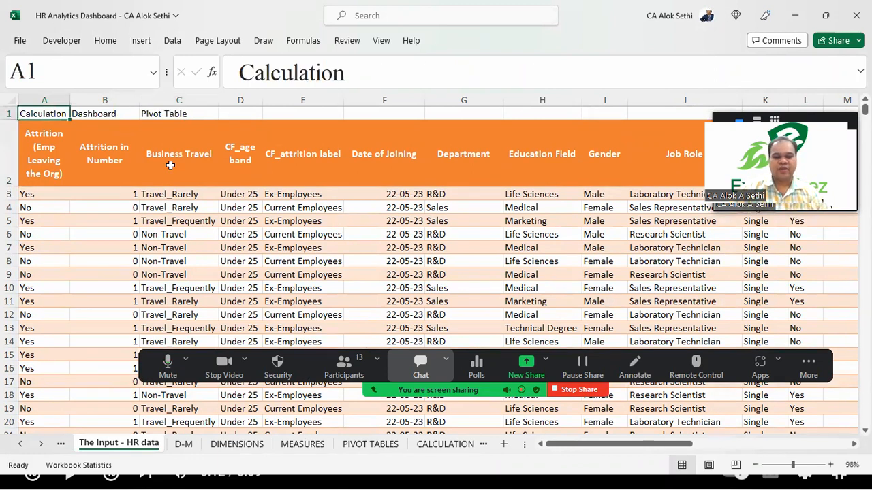
- Hyperlink the "Calculation" text in A1 to cell A1 of the CALCULATIONS - FORMULA sheet
{"action": "key", "text": "ctrl+k"}
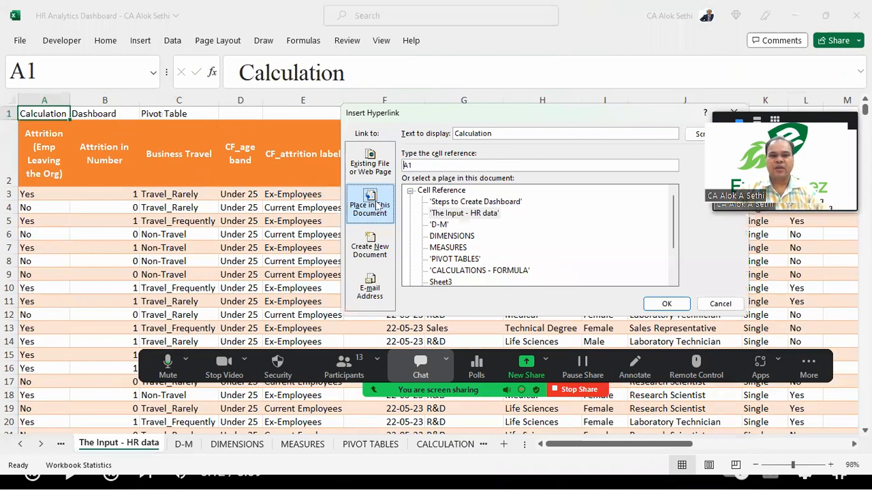
{"action": "left_click", "coordinate": [453, 271]}
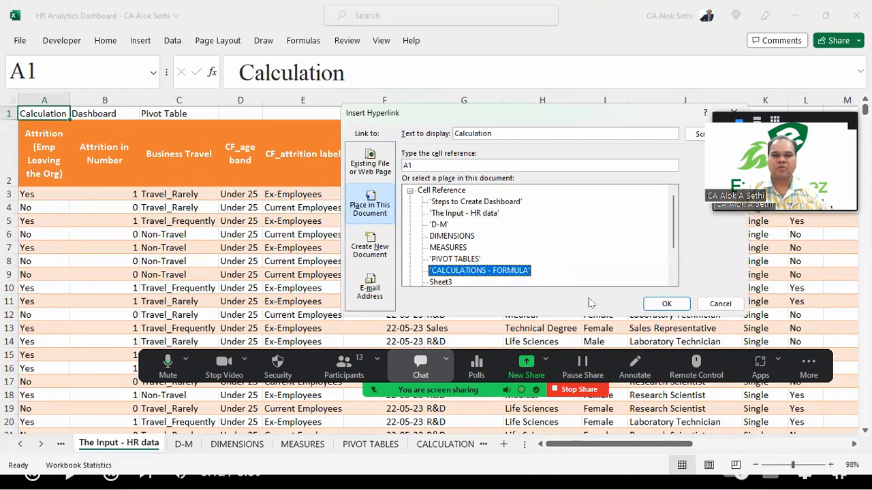
{"action": "left_click", "coordinate": [664, 305]}
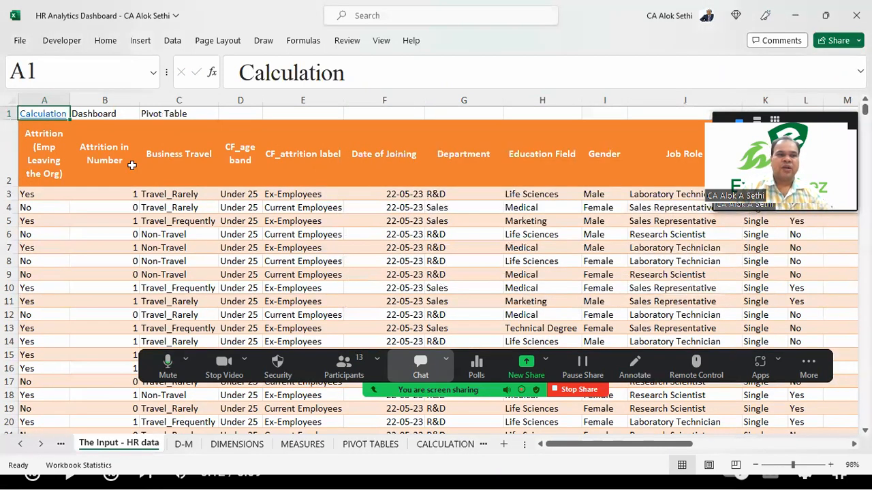
- Hyperlink the "Dashboard" text in B1 to cell A1 of The Output - HR Dashboard sheet
{"action": "key", "text": "Right"}
{"action": "key", "text": "ctrl+k"}
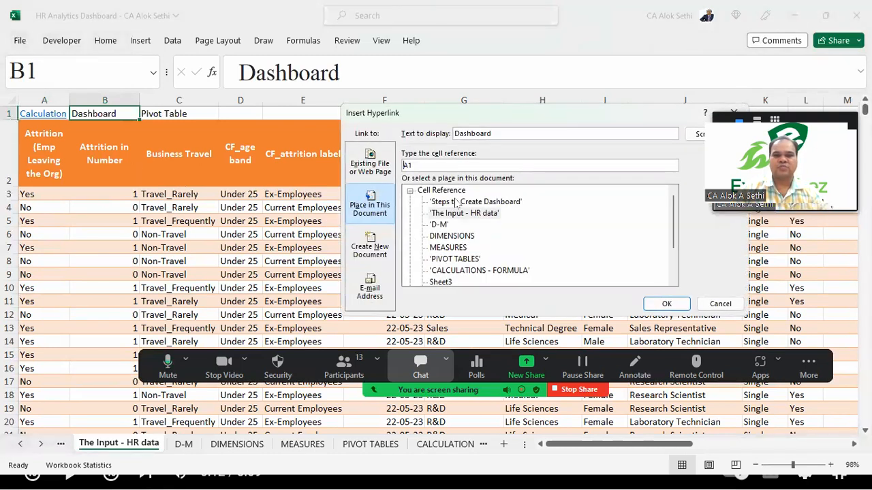
{"action": "scroll", "coordinate": [443, 253], "scroll_direction": "down", "scroll_amount": 1}
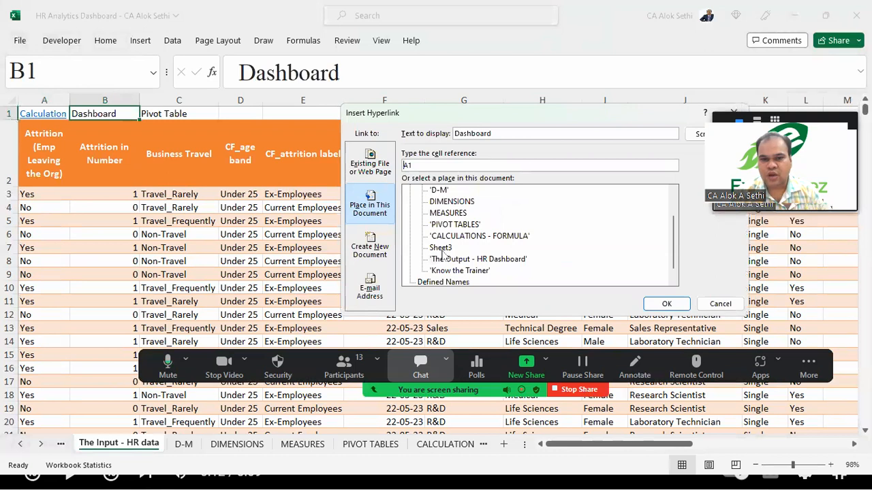
{"action": "left_click", "coordinate": [455, 259]}
{"action": "left_click", "coordinate": [666, 304]}
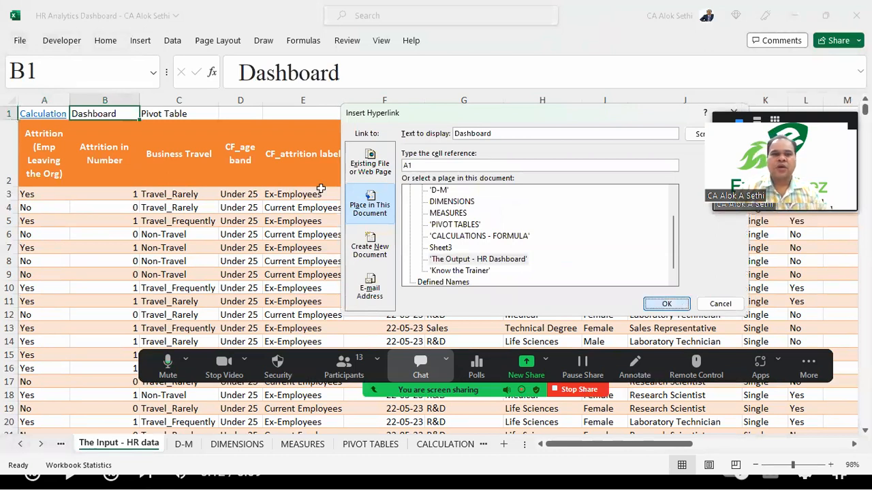
{"action": "key", "text": "Return"}
- Hyperlink the "Pivot Table" text in C1 to cell A1 of the PIVOT TABLES sheet
{"action": "left_click", "coordinate": [154, 116]}
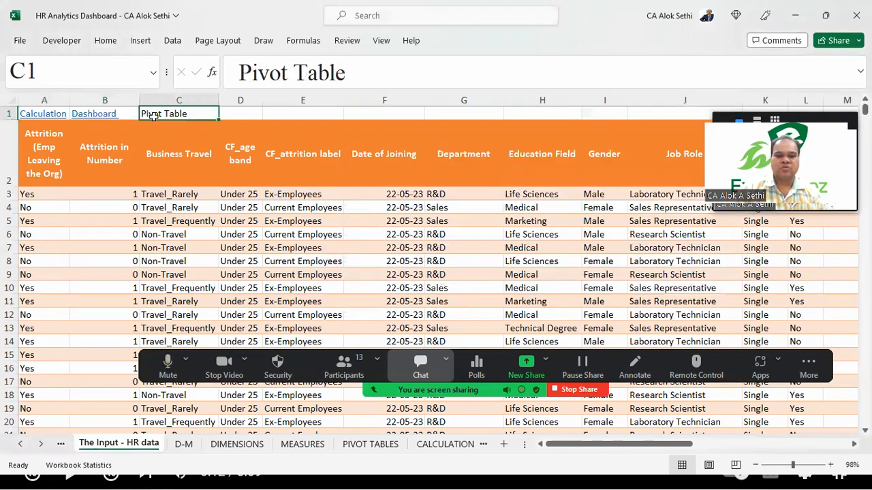
{"action": "key", "text": "ctrl+k"}
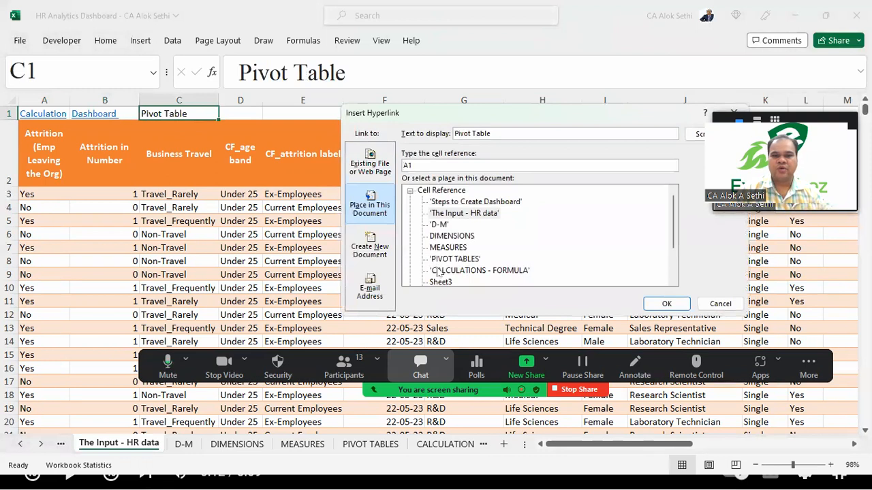
{"action": "left_click", "coordinate": [446, 263]}
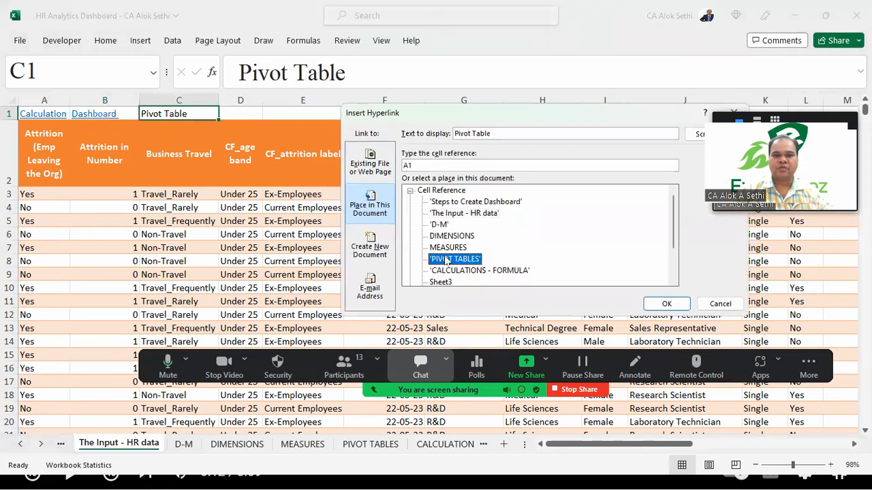
{"action": "left_click", "coordinate": [657, 302]}
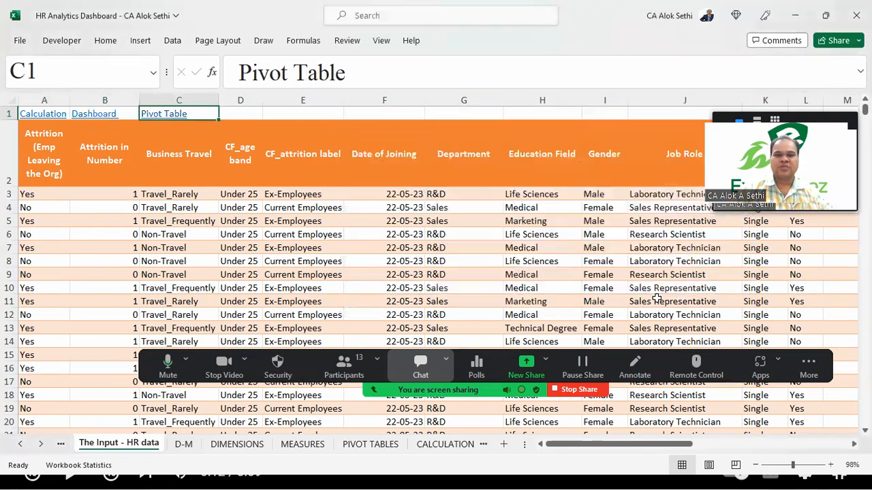
- Follow the Calculation link to the CALCULATIONS - FORMULA sheet and increase the font size of the entire row 13 to 28
{"action": "left_click", "coordinate": [33, 119]}
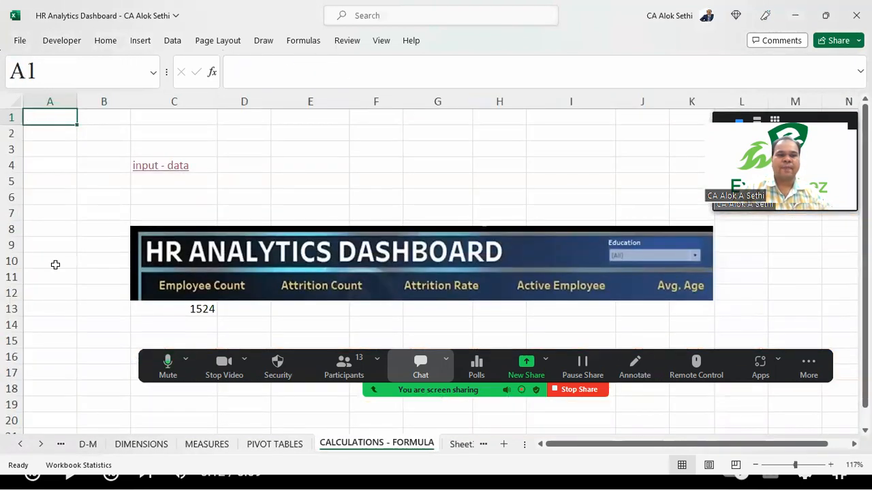
{"action": "left_click", "coordinate": [155, 310]}
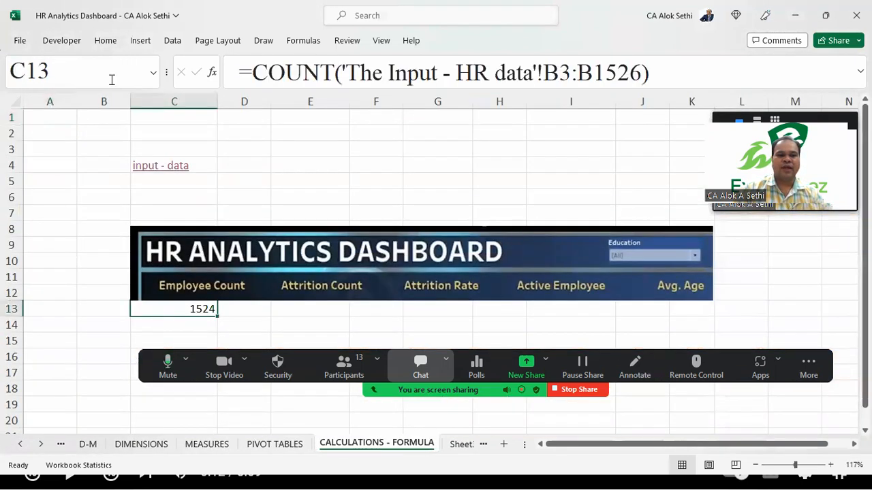
{"action": "key", "text": "shift+space"}
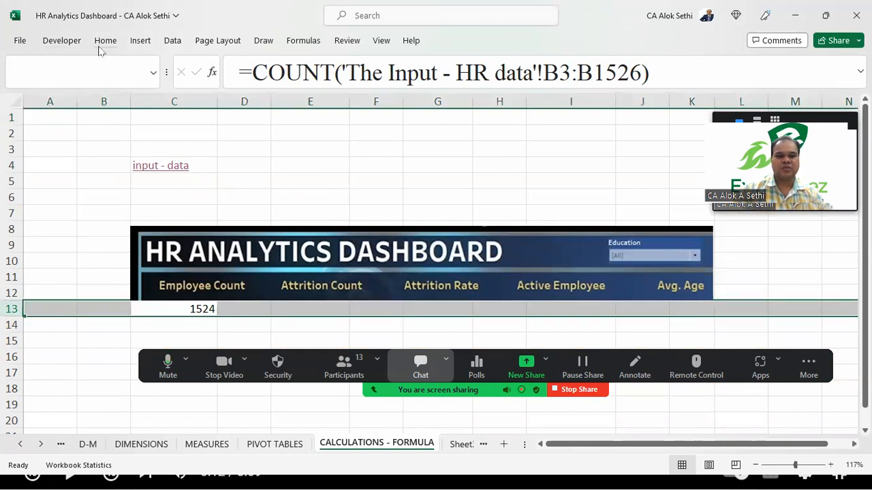
{"action": "left_click", "coordinate": [106, 40]}
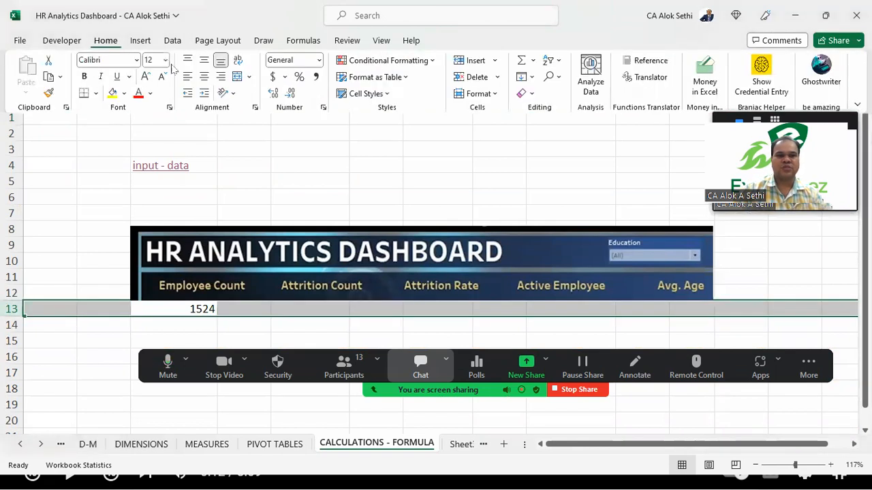
{"action": "left_click", "coordinate": [150, 80]}
{"action": "left_click", "coordinate": [151, 80]}
{"action": "left_click", "coordinate": [150, 80]}
{"action": "left_click", "coordinate": [150, 79]}
{"action": "left_click", "coordinate": [150, 80]}
{"action": "left_click", "coordinate": [151, 79]}
{"action": "left_click", "coordinate": [151, 80]}
{"action": "left_click", "coordinate": [151, 80]}
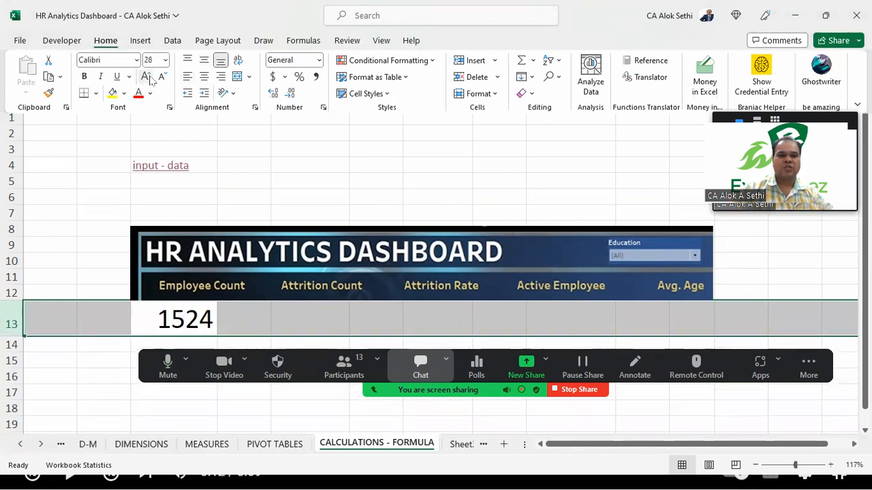
- Try centre alignment on row 13, settle on right alignment, and collapse the ribbon
{"action": "left_click", "coordinate": [206, 77]}
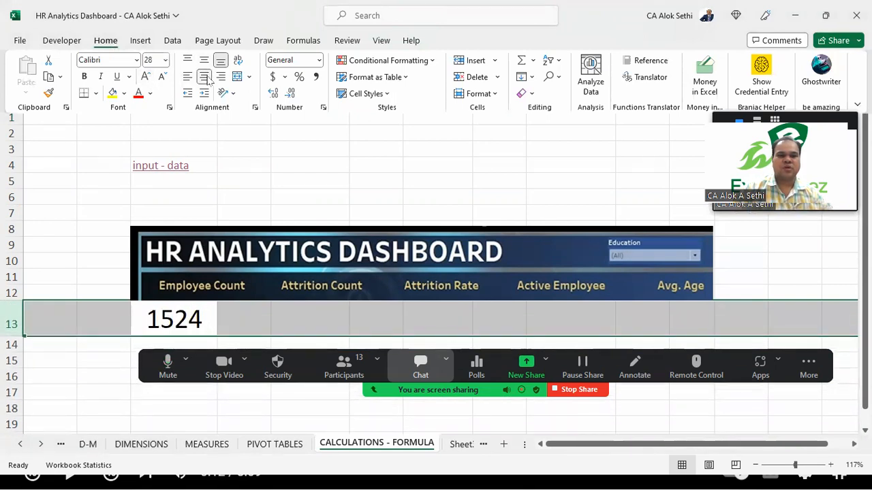
{"action": "left_click", "coordinate": [222, 77]}
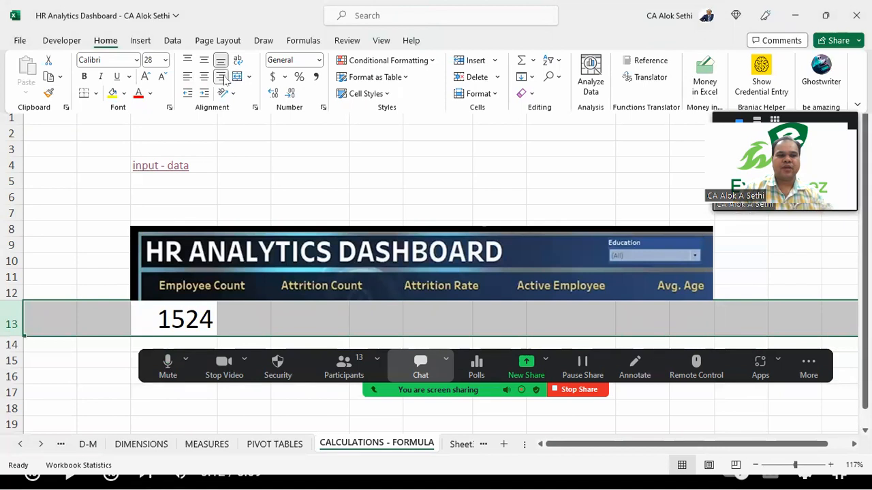
{"action": "key", "text": "ctrl+F1"}
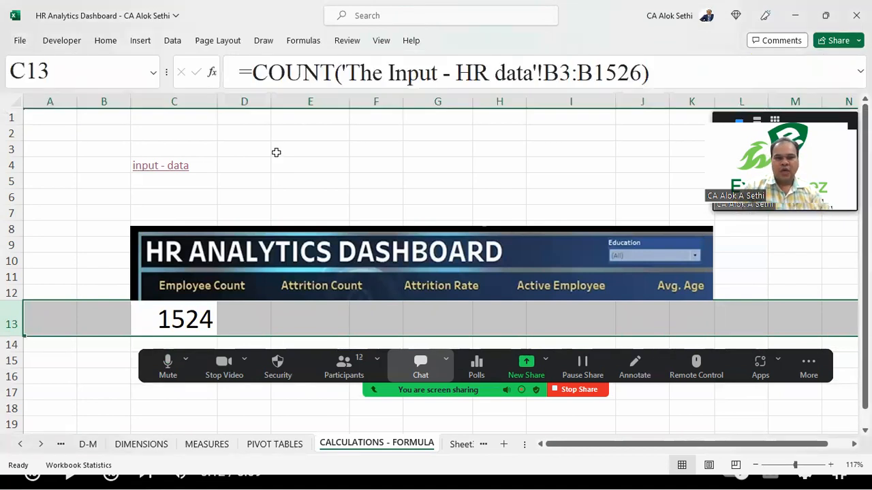
- Hide the gridlines on the CALCULATIONS - FORMULA sheet and shift the HR Analytics Dashboard banner image slightly left above row 13
{"action": "left_click", "coordinate": [381, 40]}
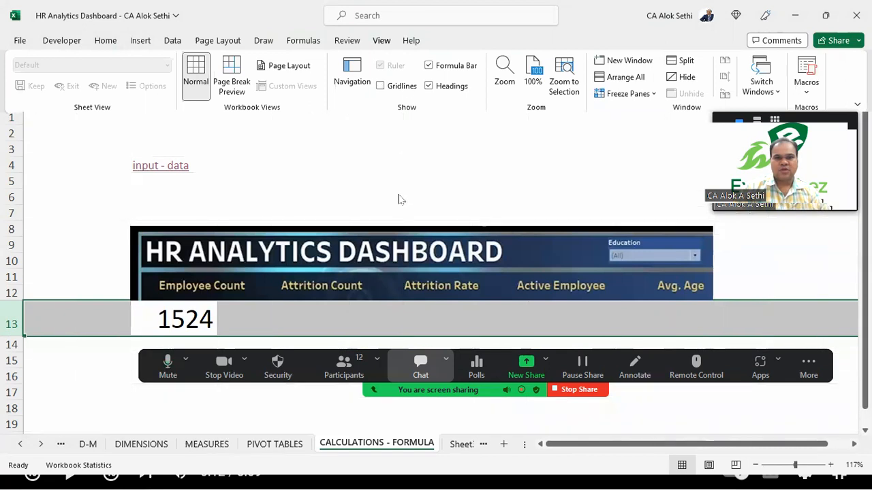
{"action": "scroll", "coordinate": [401, 184], "scroll_direction": "down", "scroll_amount": 2}
{"action": "scroll", "coordinate": [399, 193], "scroll_direction": "up", "scroll_amount": 1}
{"action": "mouse_move", "coordinate": [385, 229]}
{"action": "left_mouse_down"}
{"action": "mouse_move", "coordinate": [380, 190]}
{"action": "mouse_move", "coordinate": [377, 227]}
{"action": "left_mouse_up"}
{"action": "left_click", "coordinate": [299, 292]}
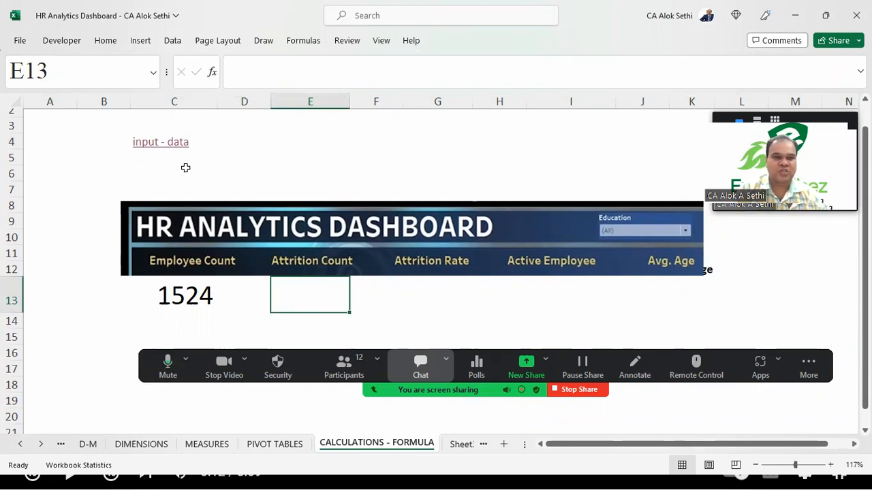
- Follow the input - data link to the HR data sheet and inspect the Attrition in Number formula in B4
{"action": "left_click", "coordinate": [171, 142]}
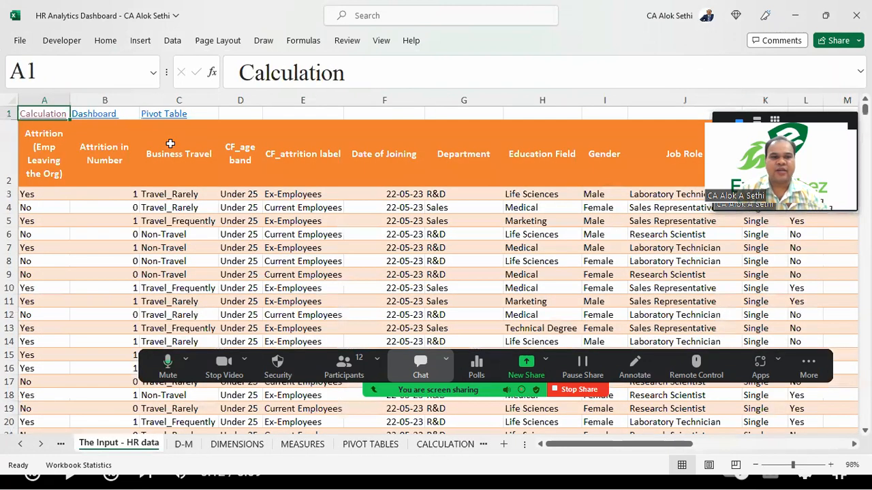
{"action": "left_click", "coordinate": [100, 209]}
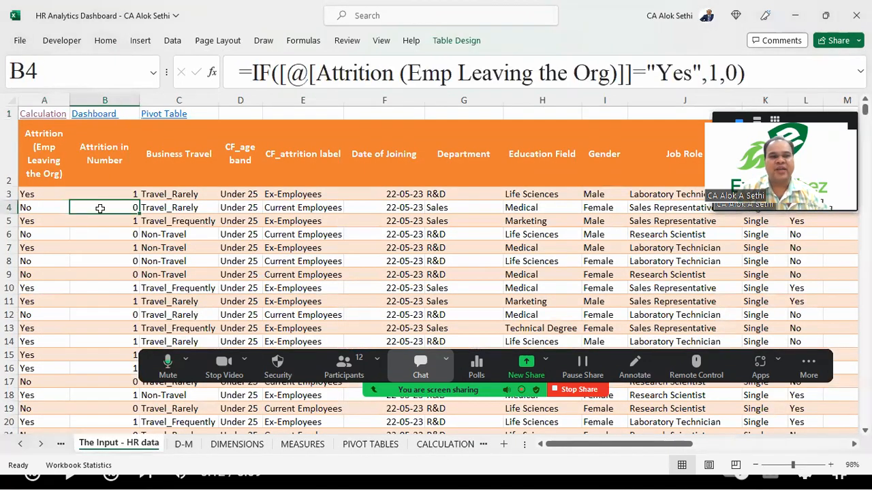
{"action": "scroll", "coordinate": [426, 93], "scroll_direction": "down", "scroll_amount": 1}
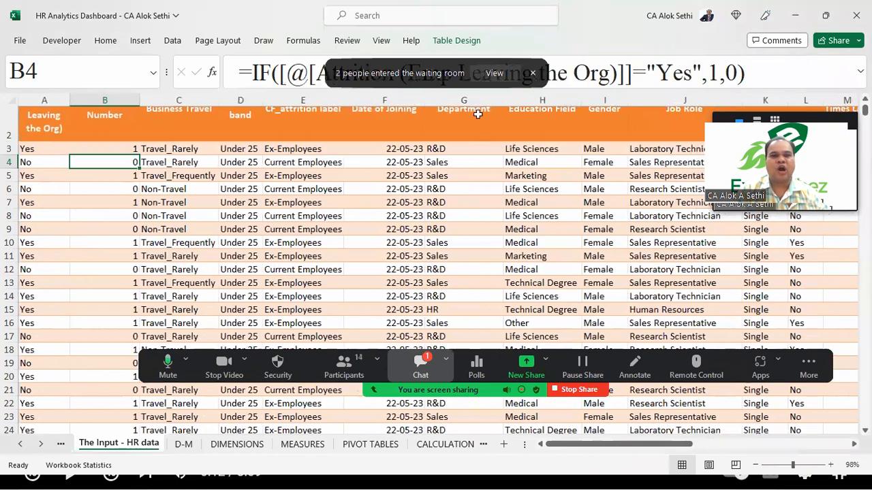
- Switch to the Zoom meeting to admit the two people in the waiting room and read the new chat messages
{"action": "left_click", "coordinate": [495, 74]}
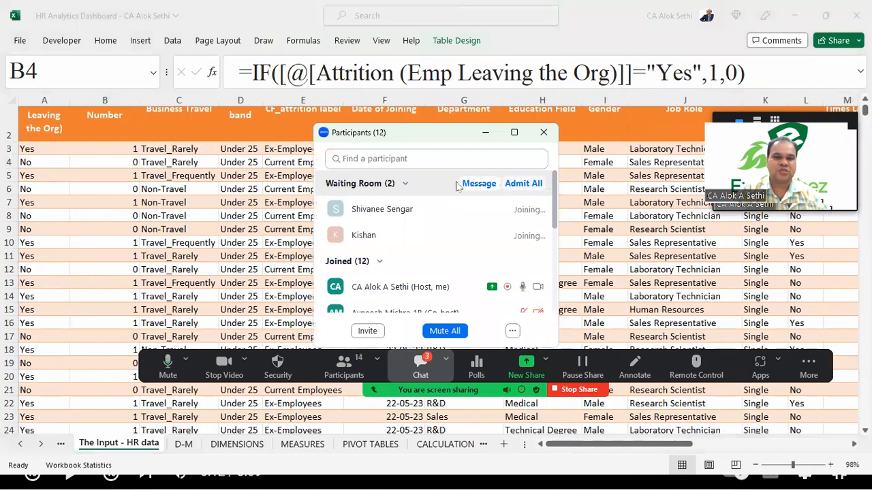
{"action": "left_click", "coordinate": [544, 132]}
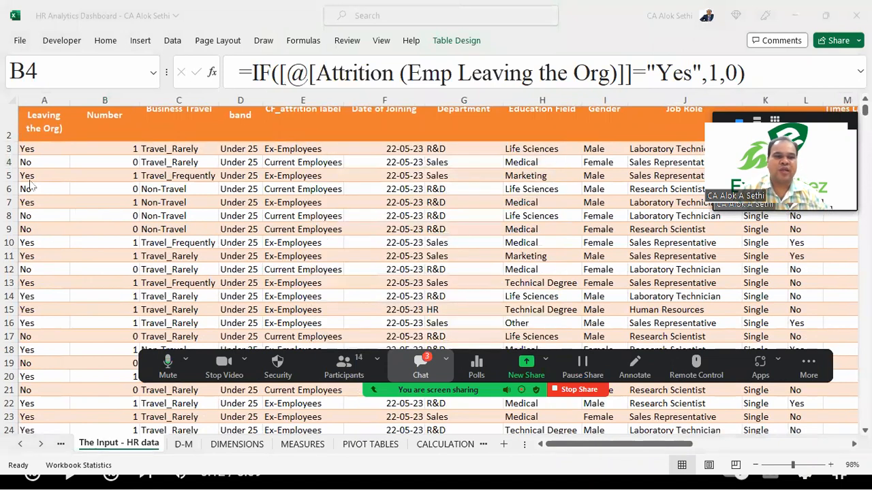
{"action": "scroll", "coordinate": [30, 185], "scroll_direction": "up", "scroll_amount": 1}
{"action": "scroll", "coordinate": [31, 185], "scroll_direction": "up", "scroll_amount": 1}
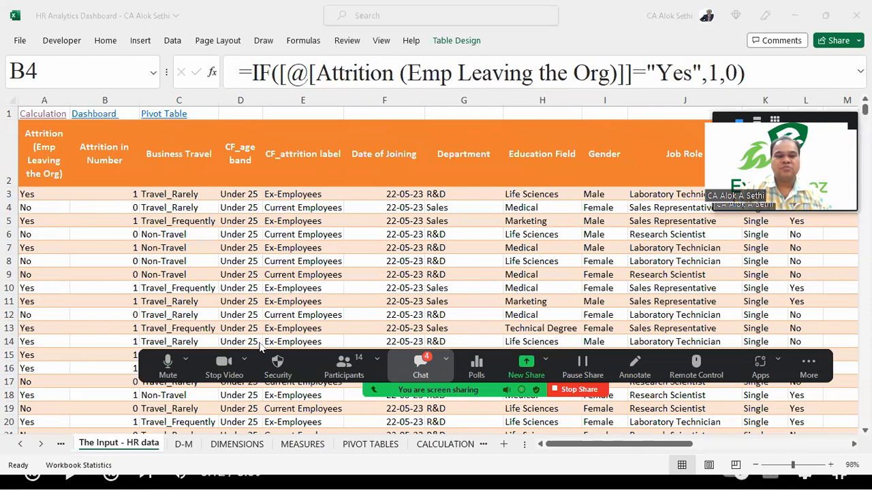
{"action": "left_click", "coordinate": [421, 367]}
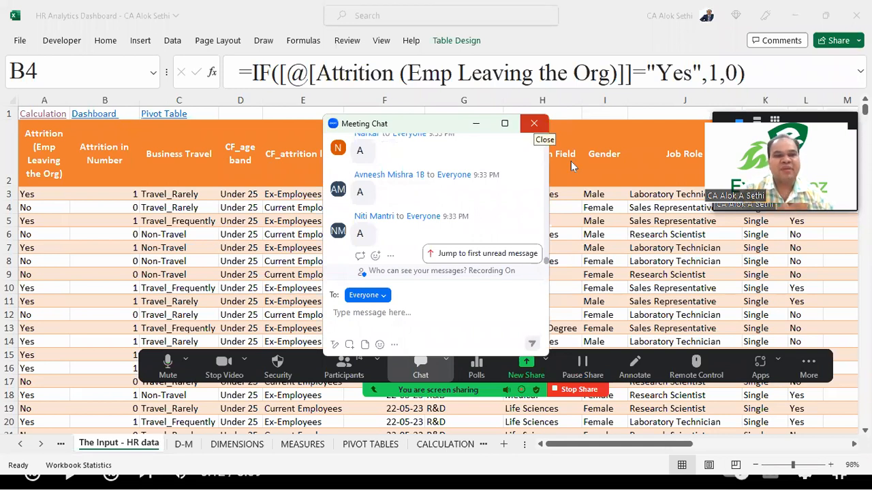
{"action": "left_click", "coordinate": [534, 124]}
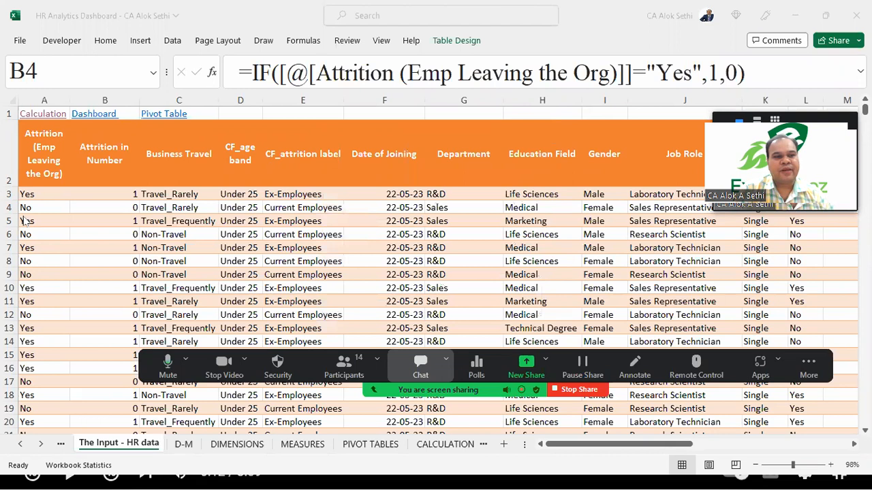
- Examine the Yes/No entries in the Attrition (Emp Leaving the Org) column and the IF formula in B3
{"action": "left_click", "coordinate": [23, 189]}
{"action": "left_click", "coordinate": [23, 190]}
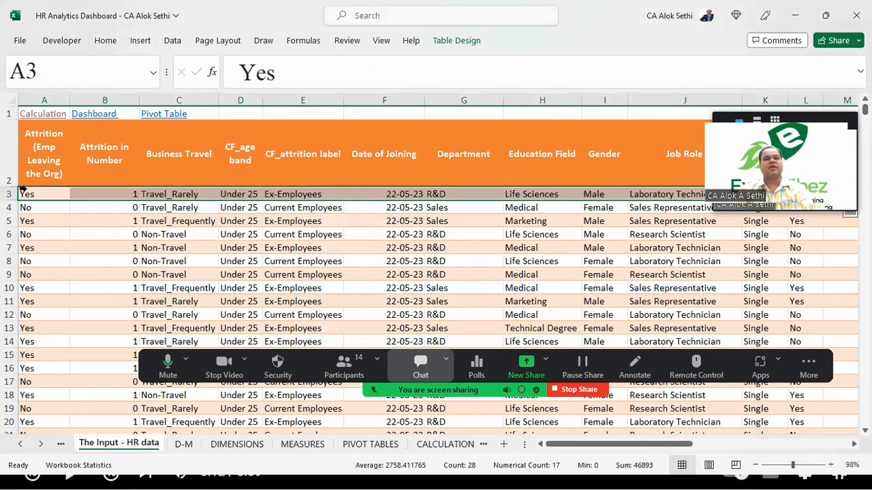
{"action": "left_click", "coordinate": [32, 194]}
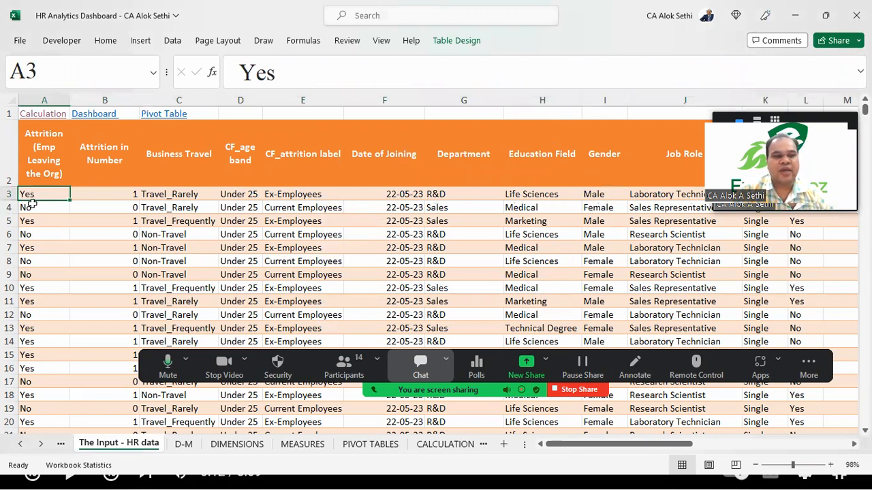
{"action": "left_click", "coordinate": [32, 204]}
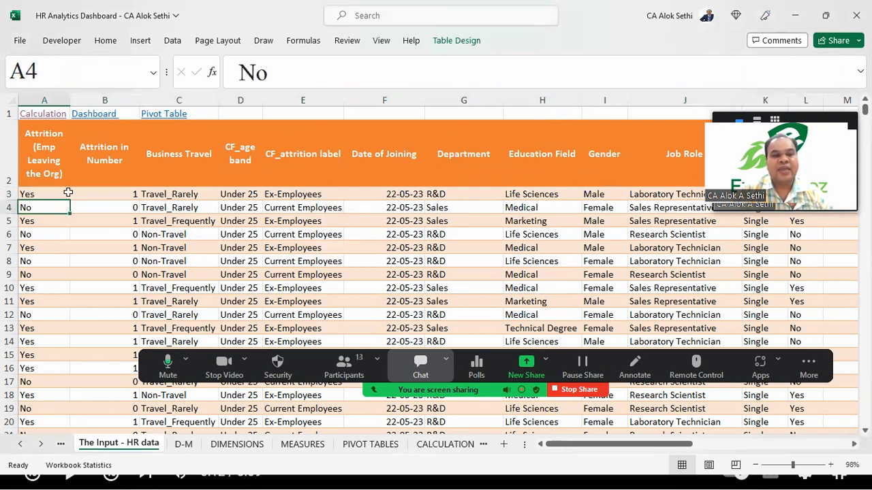
{"action": "left_click", "coordinate": [97, 195]}
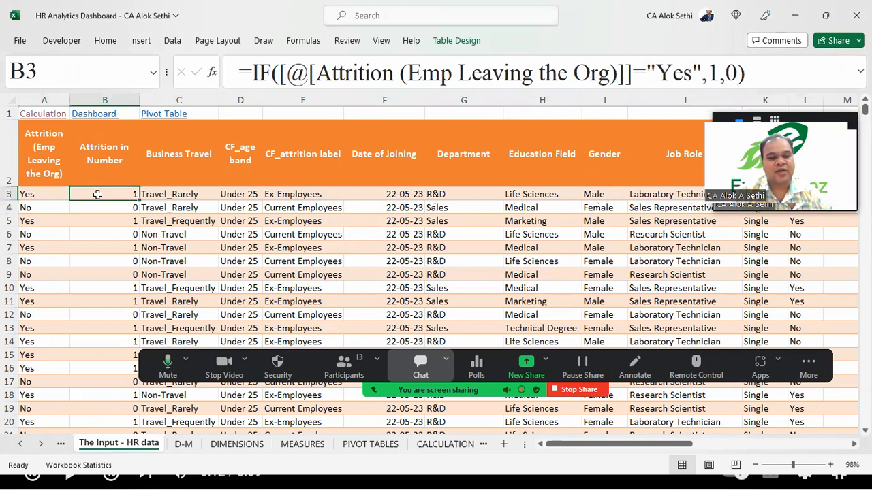
{"action": "double_click", "coordinate": [97, 195]}
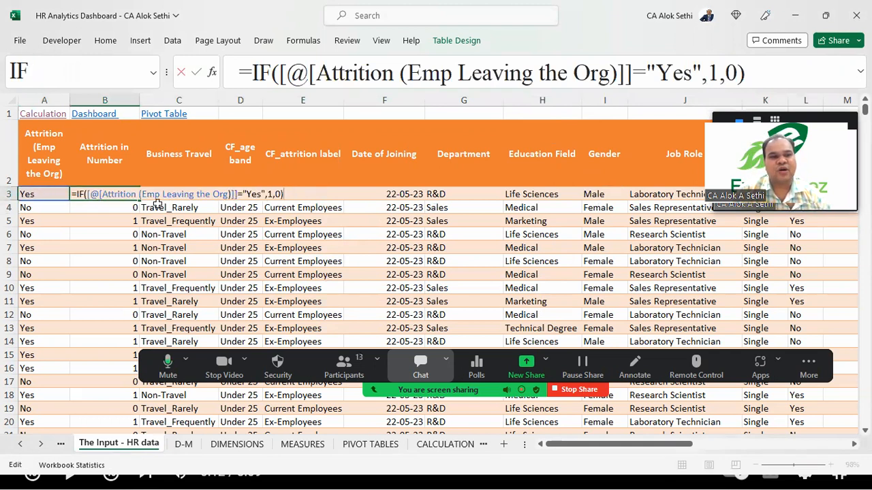
{"action": "left_click", "coordinate": [77, 249]}
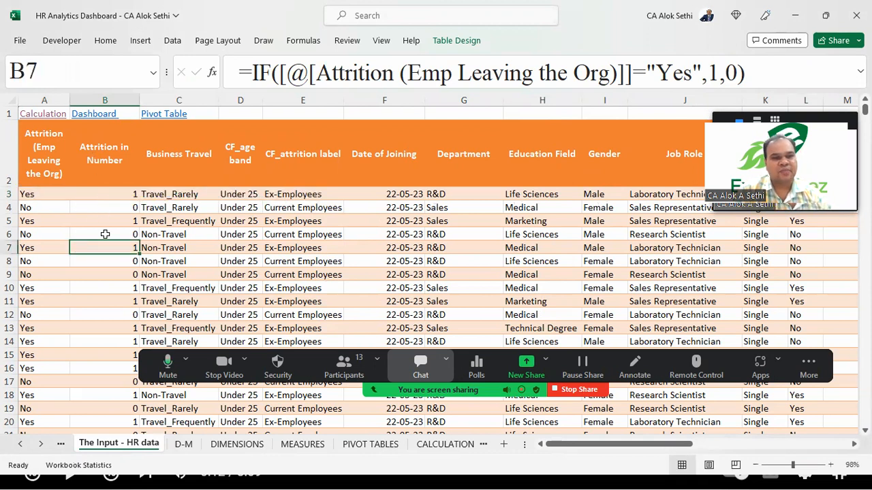
{"action": "left_click", "coordinate": [37, 191]}
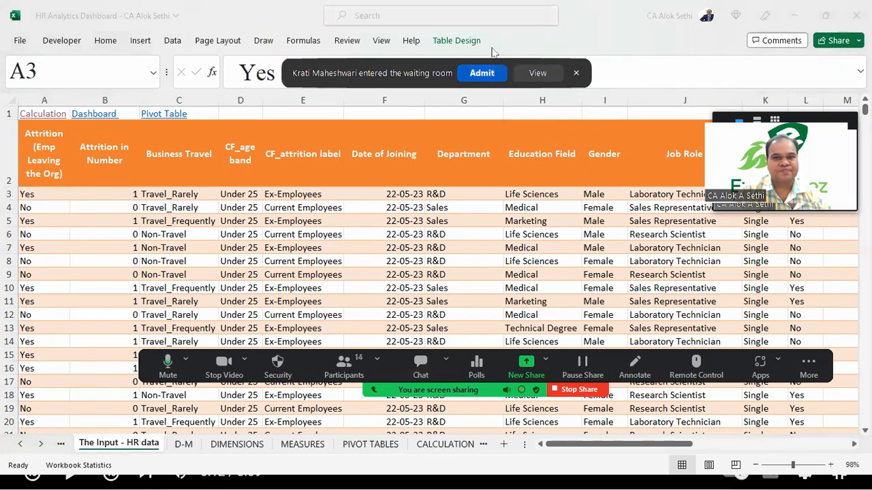
- Begin a COUNTIF formula in cell E13 under Attrition Count on the CALCULATIONS - FORMULA sheet
{"action": "left_click", "coordinate": [438, 444]}
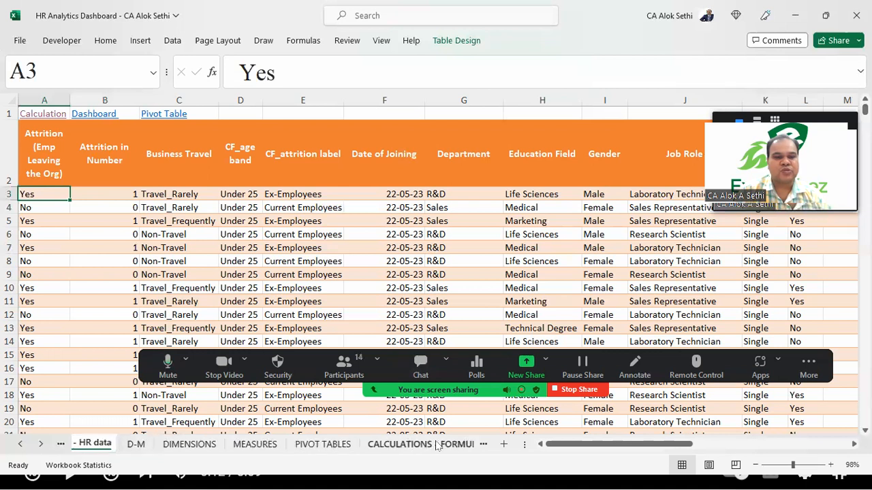
{"action": "left_click", "coordinate": [290, 290]}
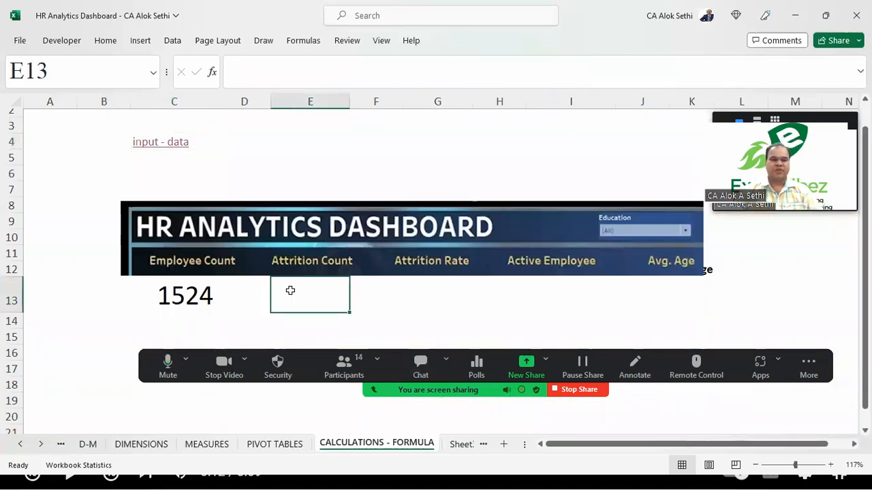
{"action": "type", "text": "=countif("}
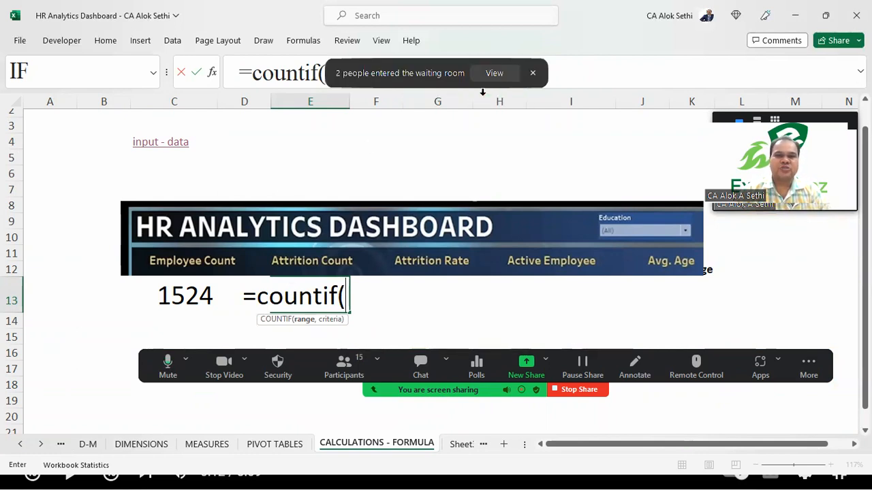
- Admit the people in the Zoom waiting room and close the participants list
{"action": "left_click", "coordinate": [494, 73]}
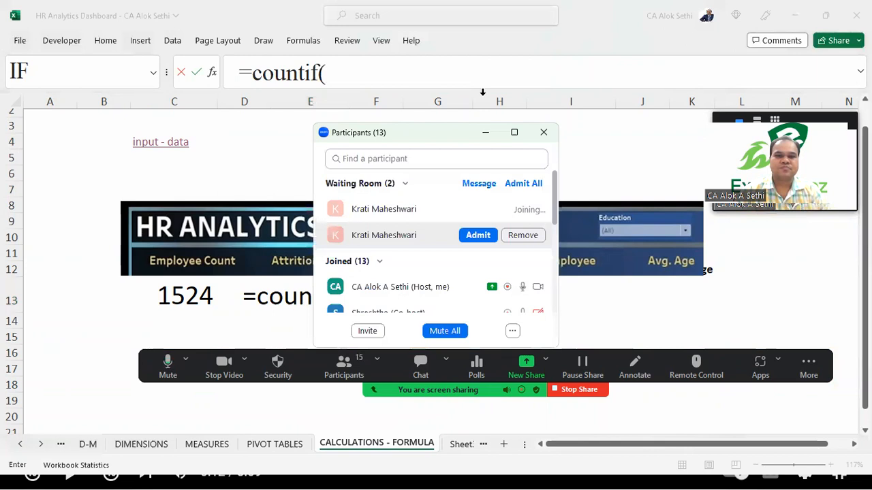
{"action": "left_click", "coordinate": [478, 235]}
{"action": "left_click", "coordinate": [543, 134]}
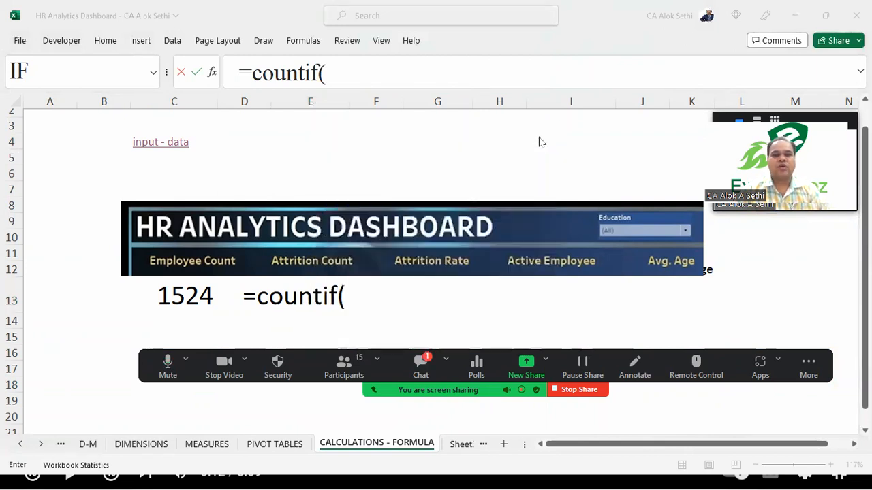
- Set the COUNTIF range in E13 to the column reference Table1[Attrition (Emp Leaving the Org)]
{"action": "left_click", "coordinate": [360, 295]}
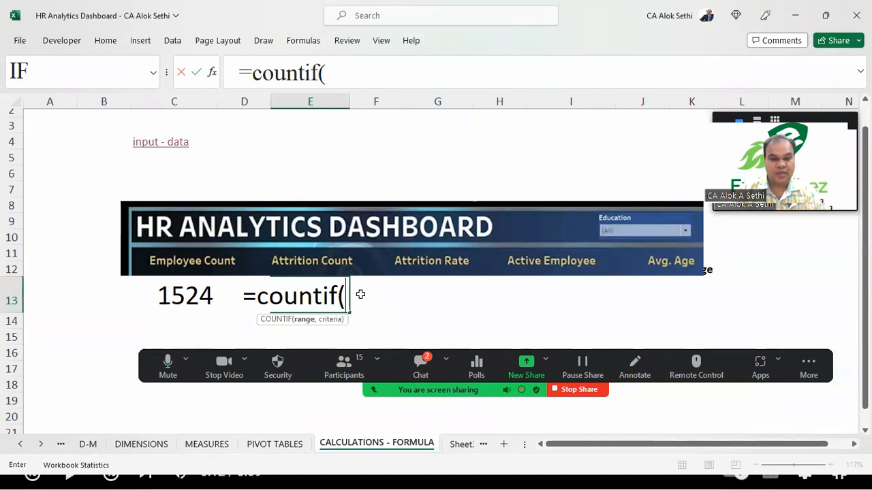
{"action": "type", "text": "Table1"}
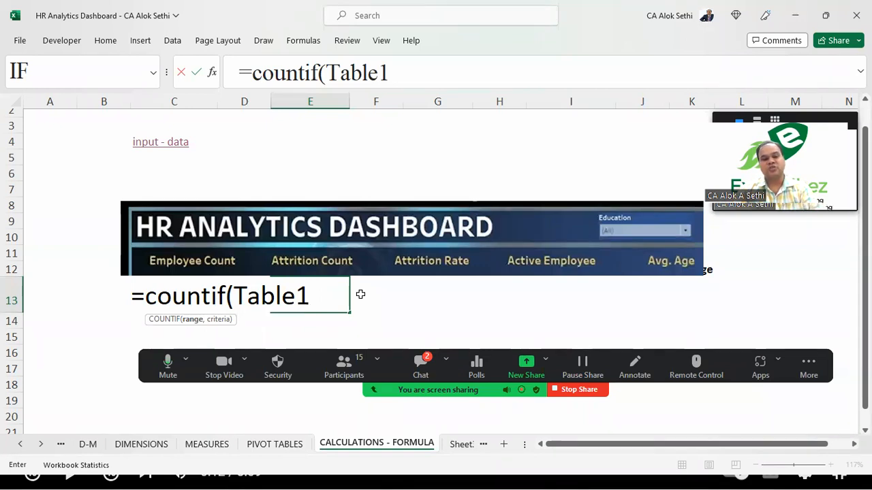
{"action": "type", "text": "["}
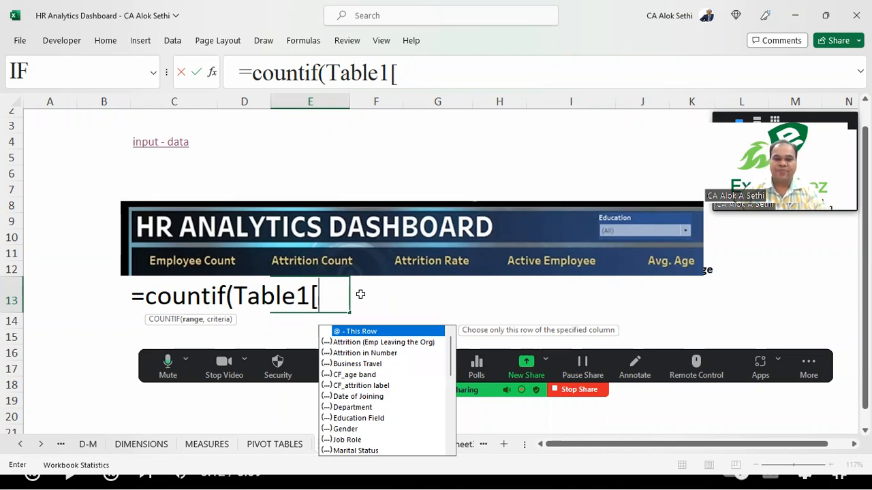
{"action": "key", "text": "Down"}
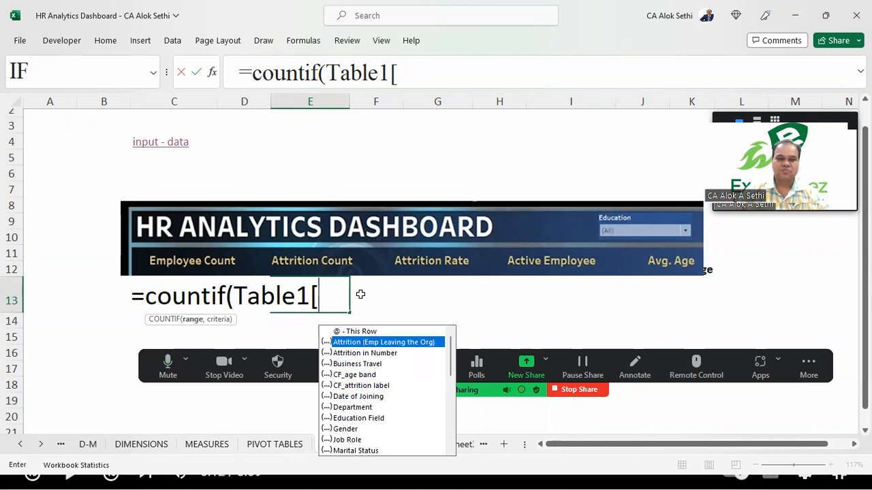
{"action": "key", "text": "Tab"}
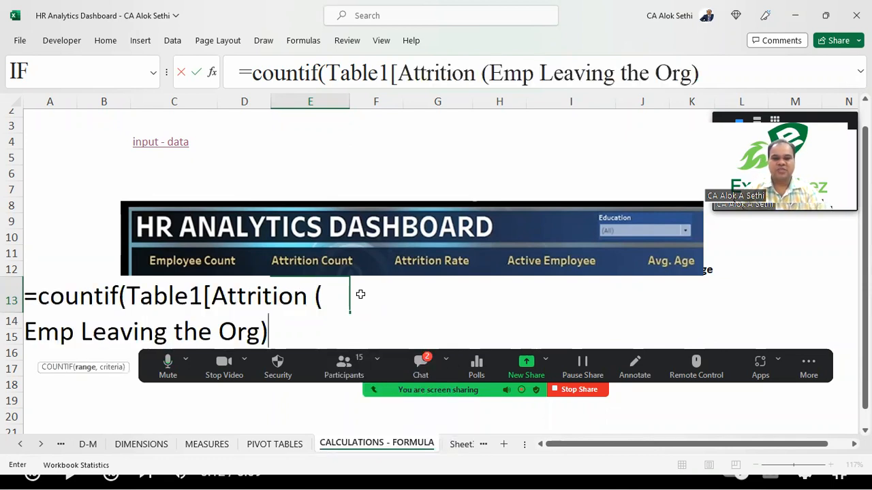
{"action": "type", "text": "]"}
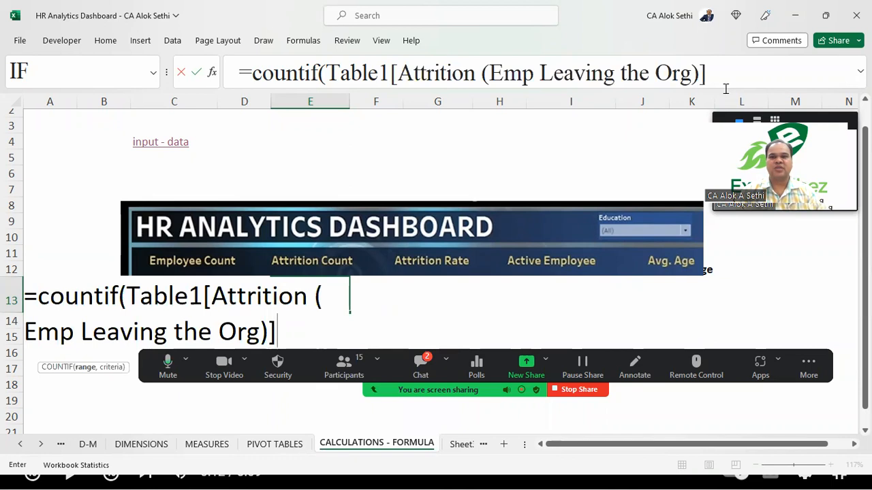
- Admit two more waiting people to the Zoom meeting, leaving the E13 formula open for editing at its end
{"action": "left_click", "coordinate": [726, 87]}
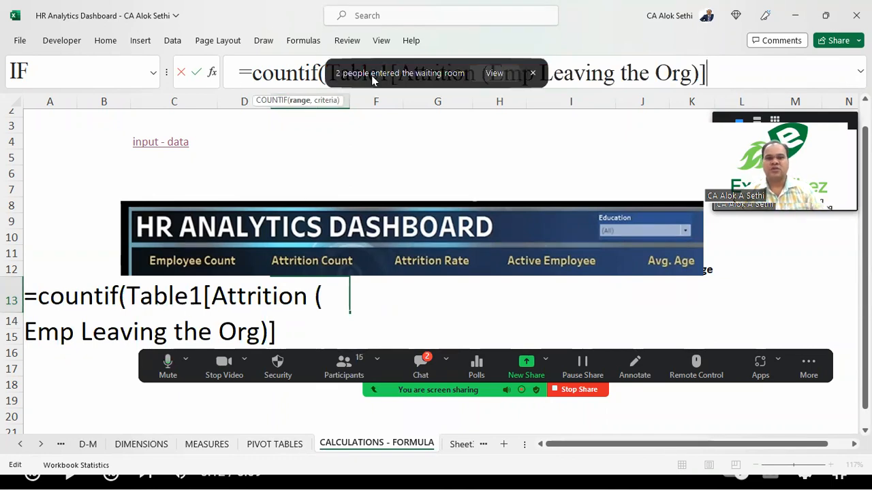
{"action": "left_click", "coordinate": [371, 75]}
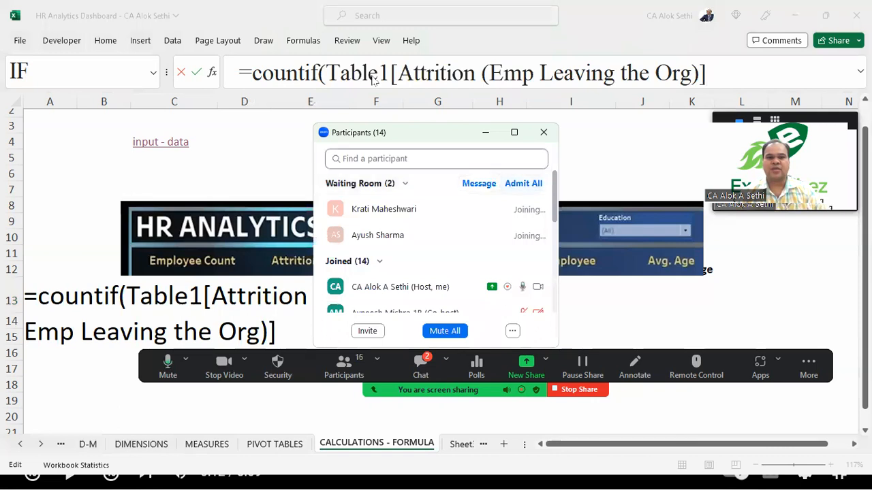
{"action": "left_click", "coordinate": [544, 133]}
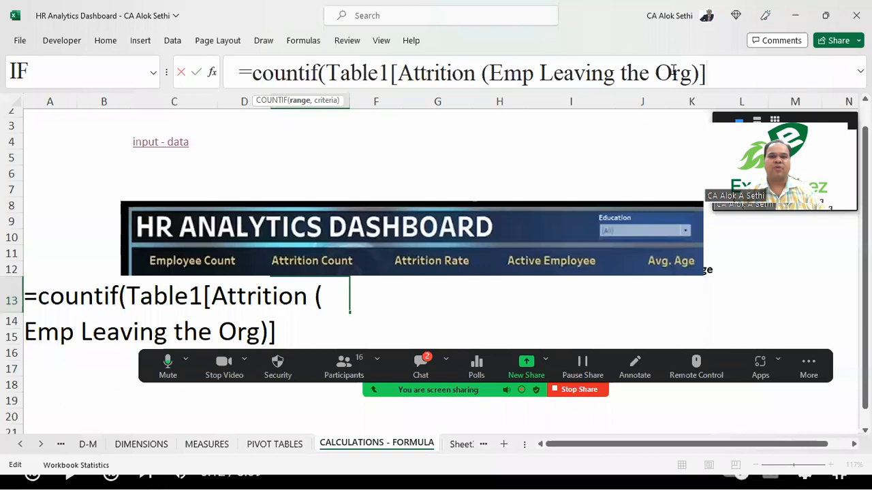
- Finish the COUNTIF formula in E13 with the unquoted criterion Yes, checking the Zoom meeting chat before committing it
{"action": "type", "text": ","}
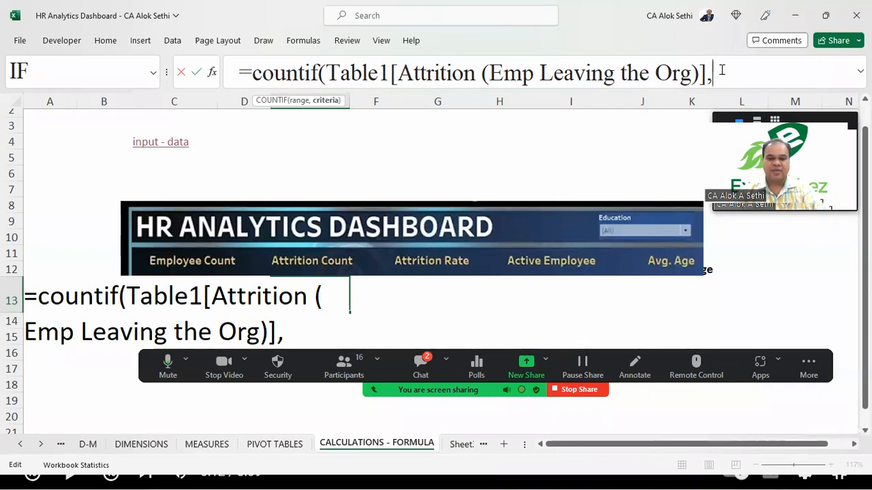
{"action": "type", "text": "Yes)"}
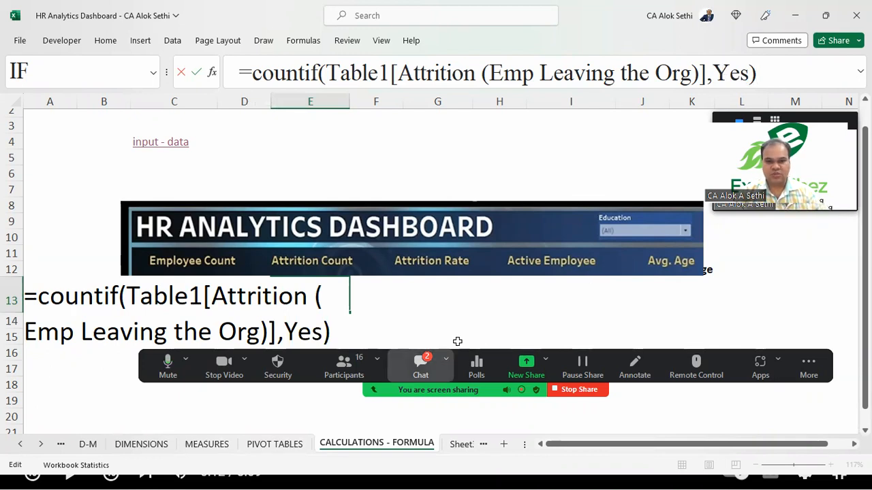
{"action": "left_click", "coordinate": [420, 366]}
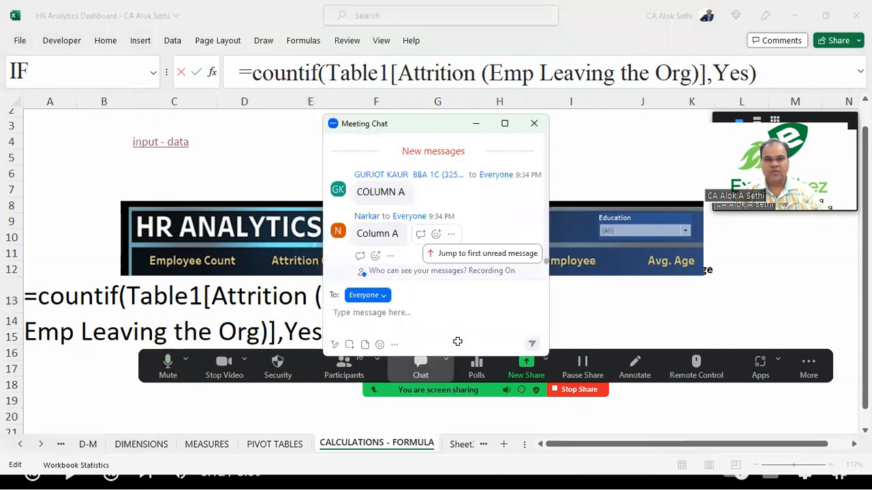
{"action": "left_click", "coordinate": [535, 126]}
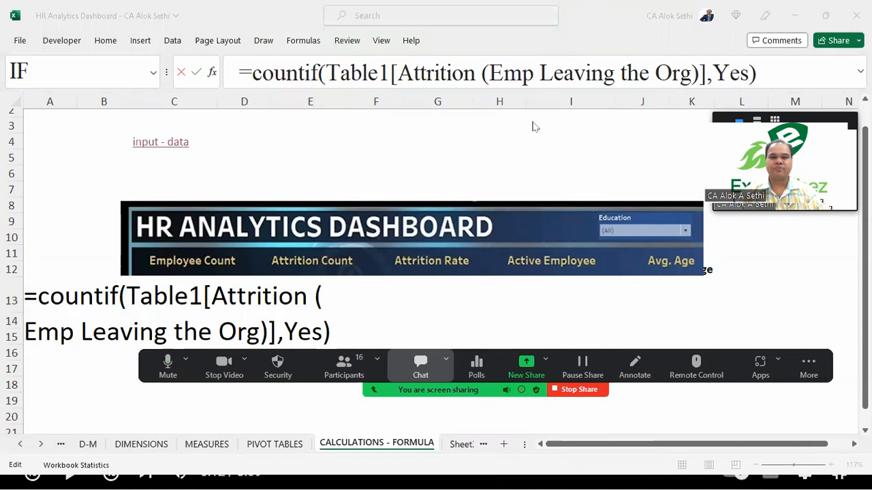
{"action": "left_click", "coordinate": [776, 72]}
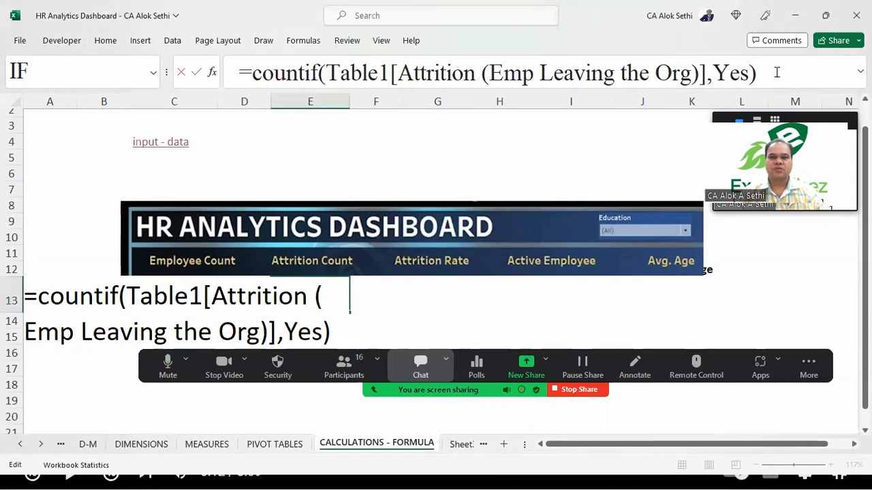
{"action": "key", "text": "Return"}
{"action": "key", "text": "Up"}
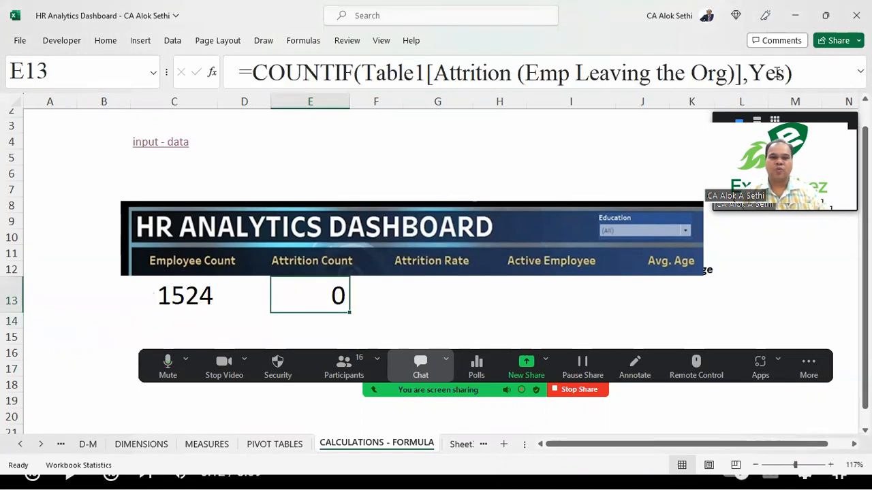
- Enclose the Yes criterion of the COUNTIF formula in E13 in double quotation marks
{"action": "key", "text": "F2"}
{"action": "key", "text": "Escape"}
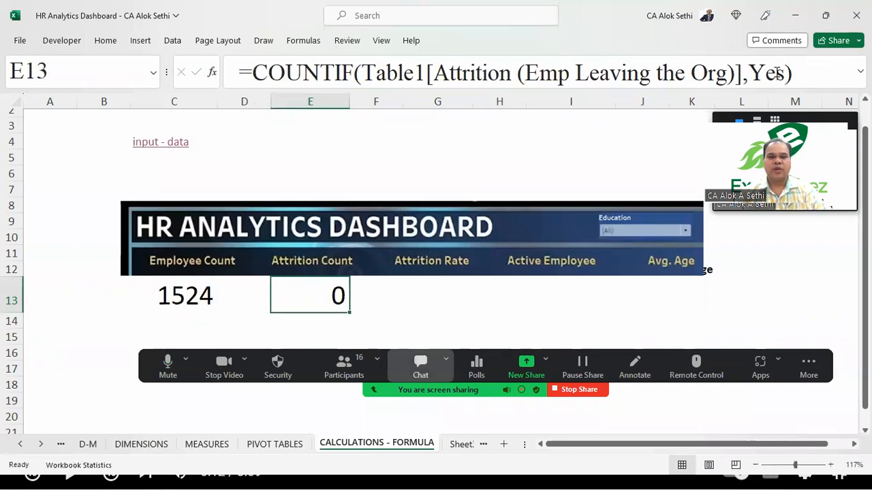
{"action": "key", "text": "F2"}
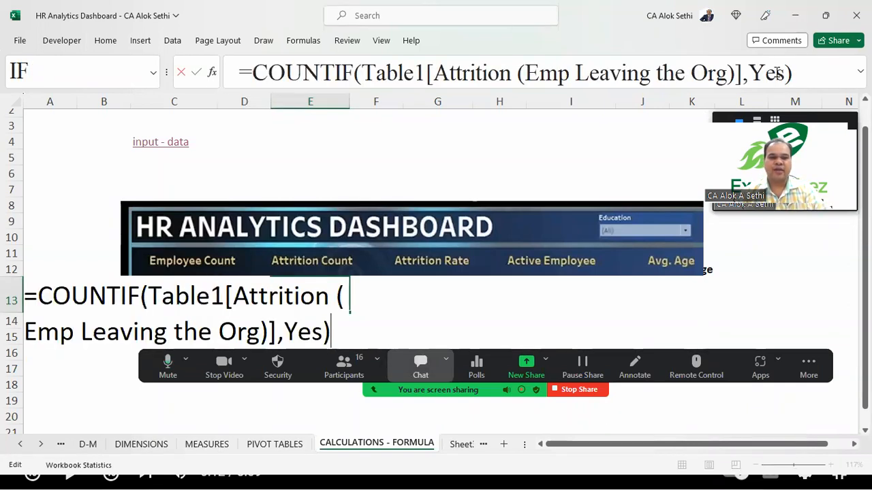
{"action": "key", "text": "Left"}
{"action": "type", "text": "\""}
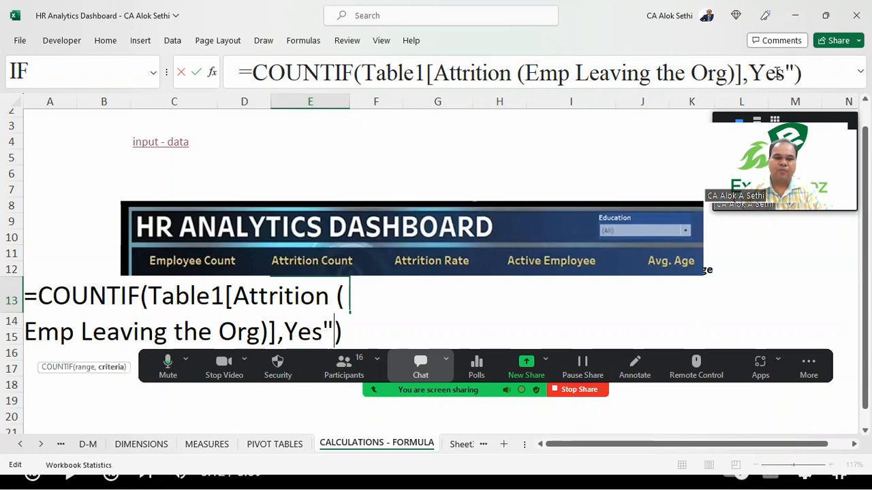
{"action": "key", "text": "Left"}
{"action": "key", "text": "Left"}
{"action": "key", "text": "Left"}
{"action": "key", "text": "Left"}
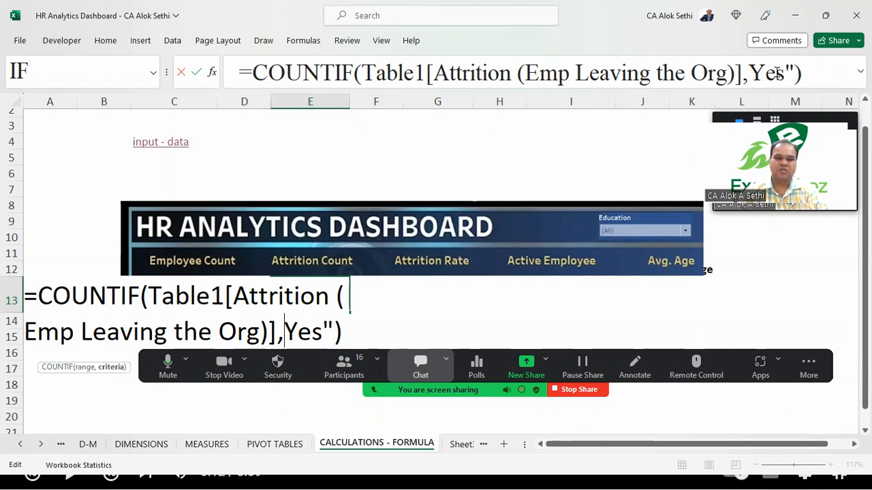
{"action": "type", "text": "\""}
{"action": "key", "text": "Return"}
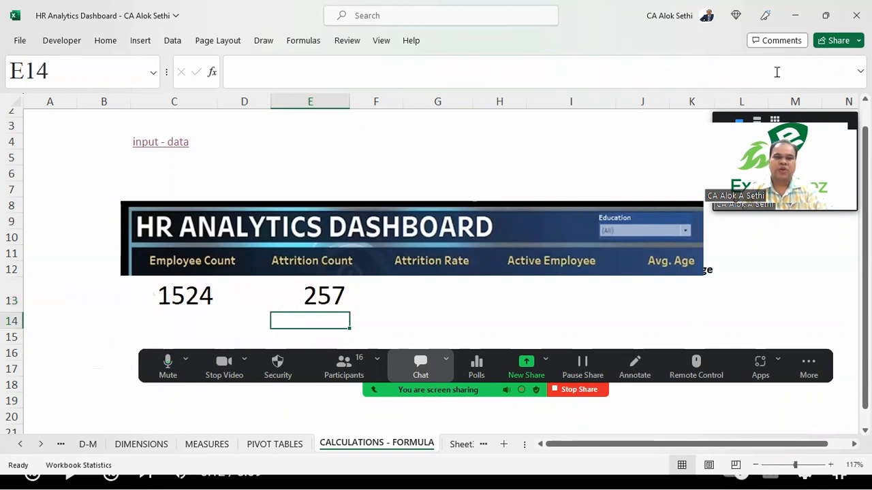
- Review the formulas behind the Attrition Count in E13 and the Employee Count in C13
{"action": "key", "text": "Up"}
{"action": "key", "text": "F2"}
{"action": "key", "text": "Escape"}
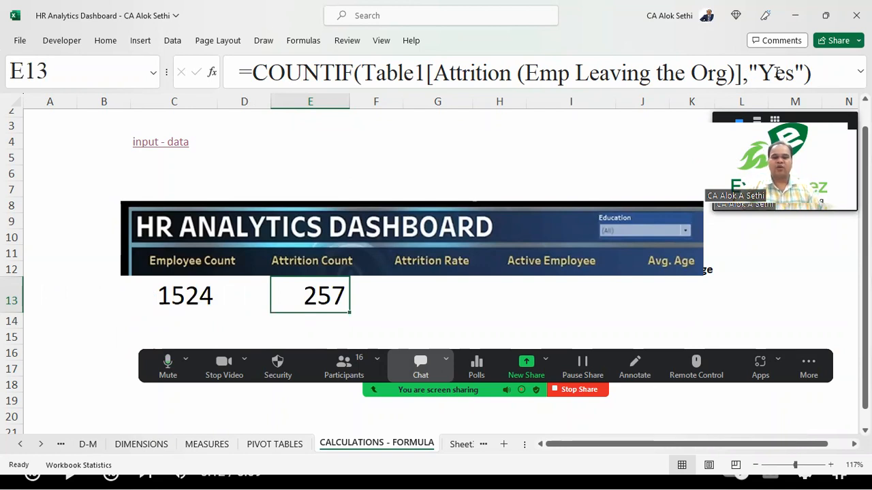
{"action": "key", "text": "Left"}
{"action": "key", "text": "Left"}
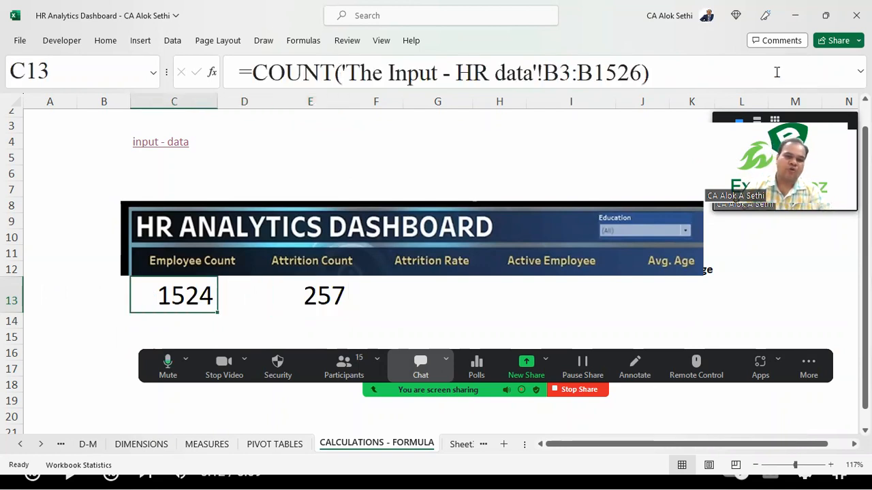
{"action": "key", "text": "Right"}
{"action": "key", "text": "Right"}
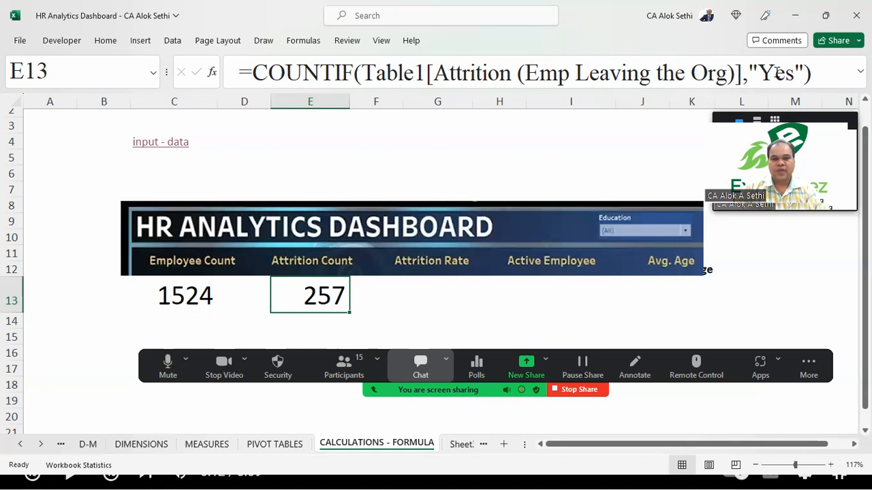
- Select G13 under Attrition Rate, read the new message in the Zoom meeting chat and close the chat
{"action": "key", "text": "Right"}
{"action": "key", "text": "Right"}
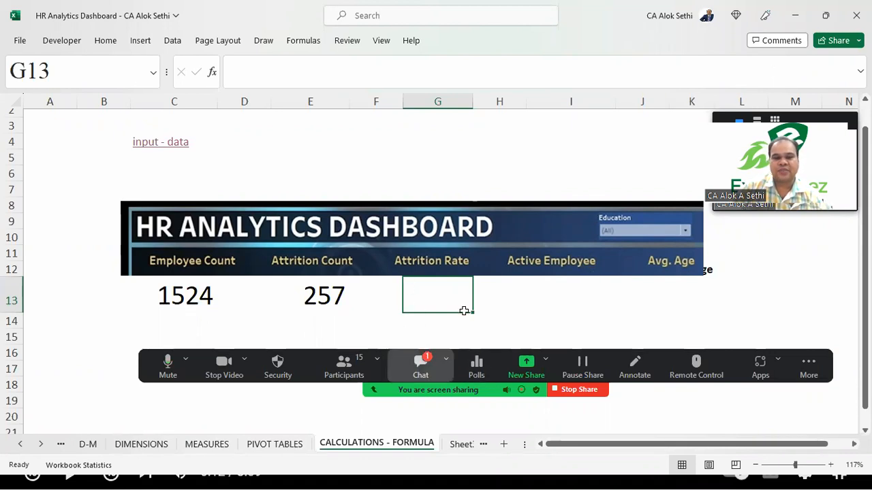
{"action": "key", "text": "alt+Tab"}
{"action": "left_click", "coordinate": [420, 367]}
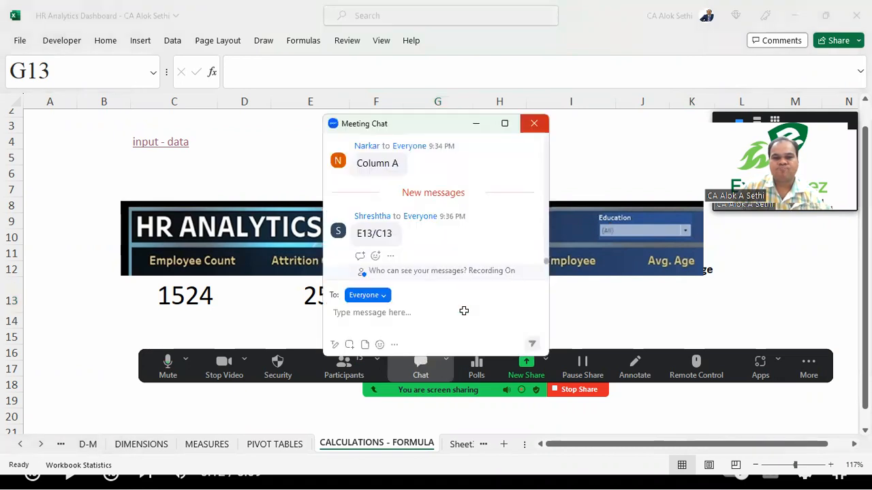
{"action": "left_click", "coordinate": [534, 123]}
- Calculate the attrition rate in G13 with the formula =E13/C13
{"action": "left_click", "coordinate": [440, 290]}
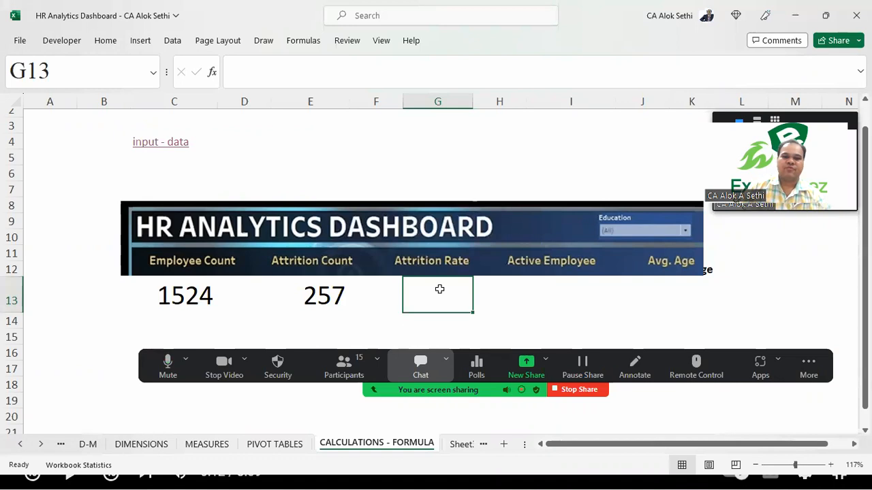
{"action": "type", "text": "="}
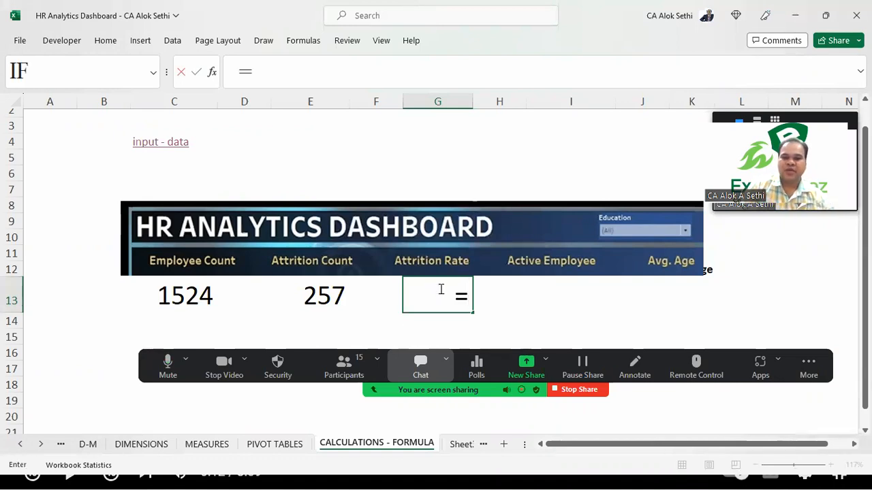
{"action": "key", "text": "Down"}
{"action": "key", "text": "Up"}
{"action": "key", "text": "Left"}
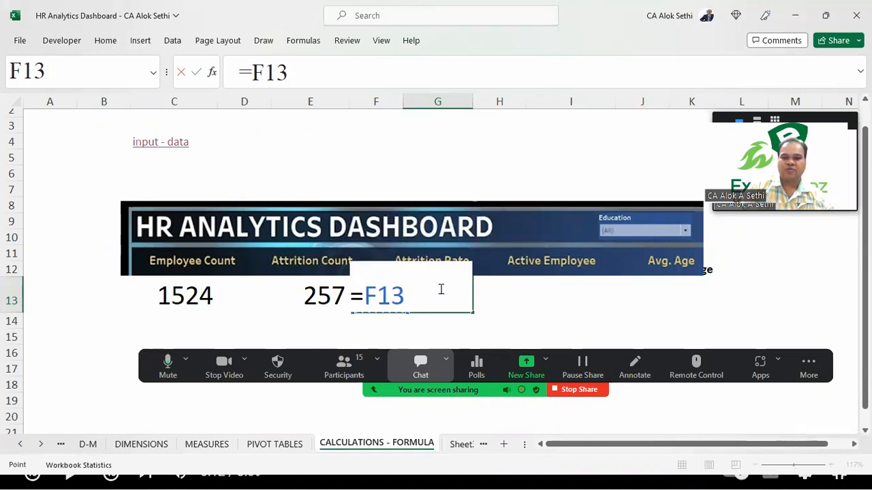
{"action": "key", "text": "Left"}
{"action": "type", "text": "/"}
{"action": "key", "text": "Left"}
{"action": "key", "text": "Left"}
{"action": "key", "text": "Left"}
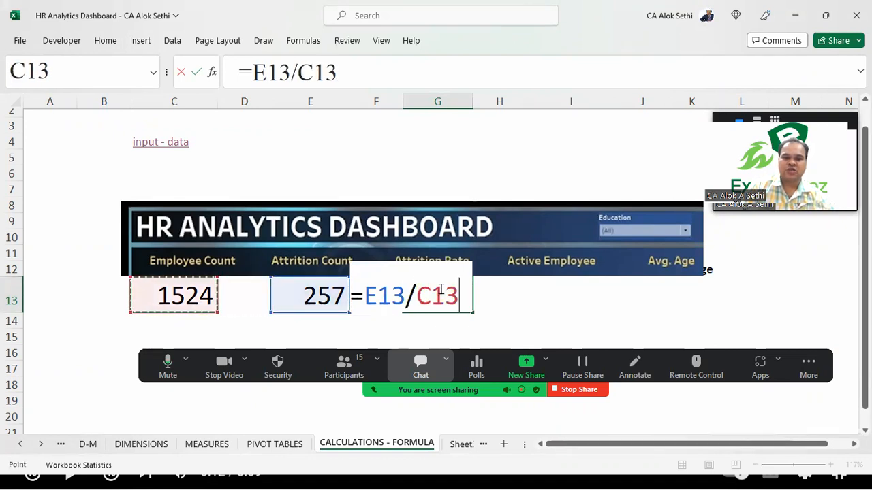
{"action": "key", "text": "Return"}
{"action": "key", "text": "Up"}
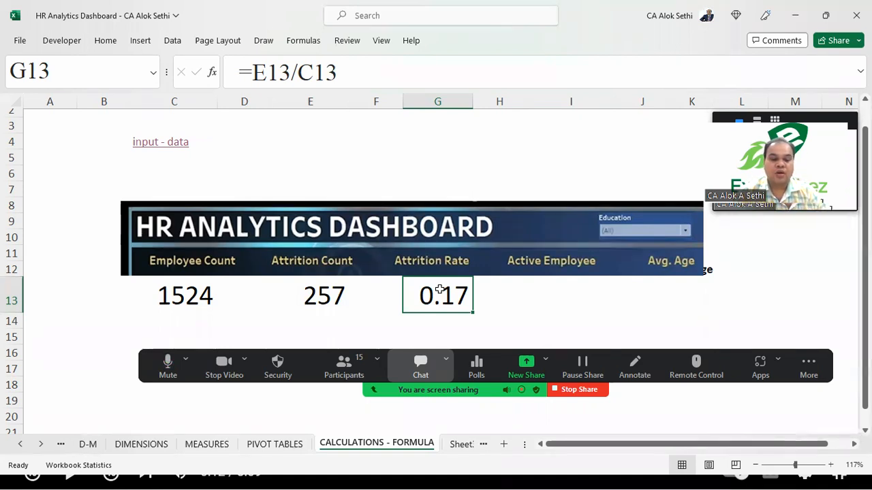
- Format the attrition rate in G13 as a percentage, undo the format and apply it again
{"action": "key", "text": "alt"}
{"action": "key", "text": "h"}
{"action": "key", "text": "p"}
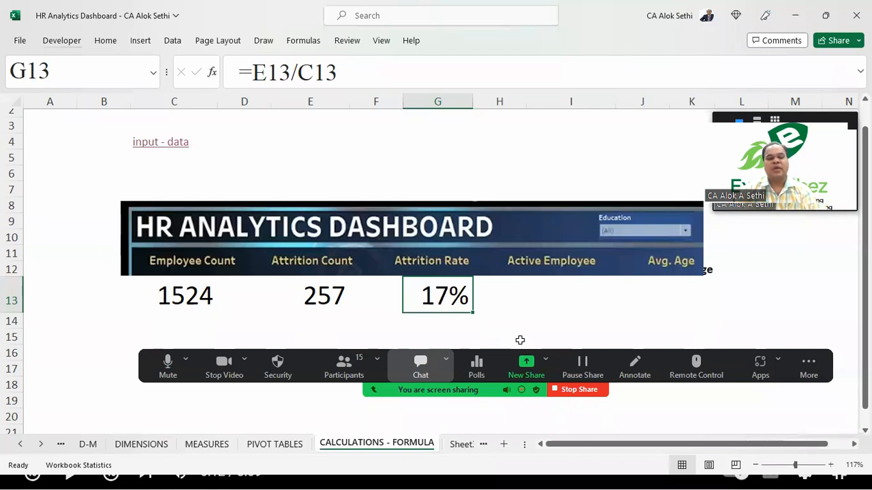
{"action": "key", "text": "ctrl+z"}
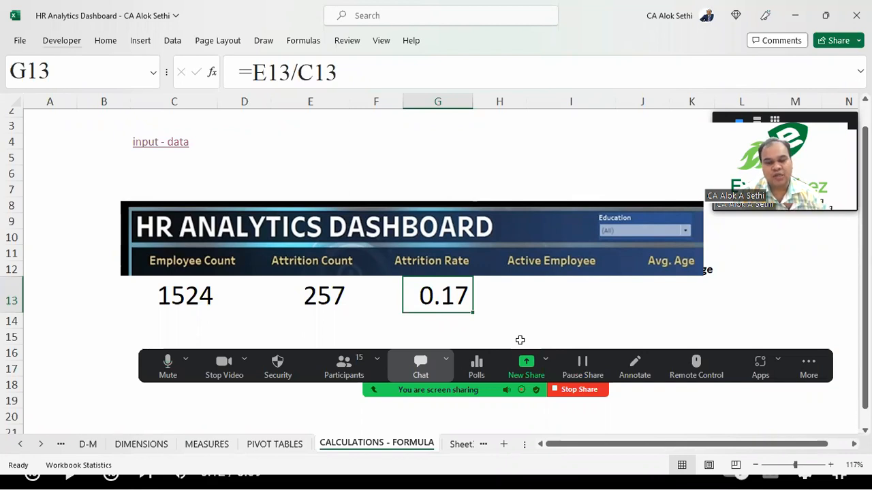
{"action": "key", "text": "ctrl+shift+5"}
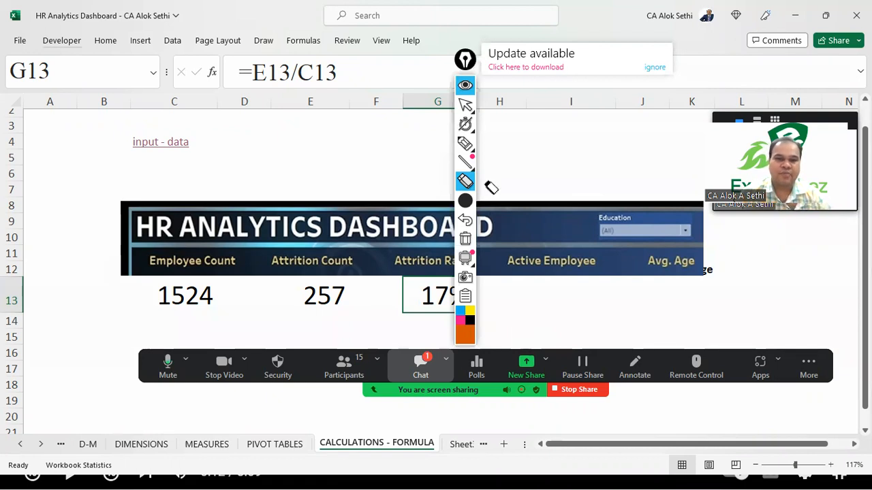
- Dismiss the annotation tool's update notice, move its toolbar clear of the worksheet and return to normal pointer mode
{"action": "left_click", "coordinate": [743, 122]}
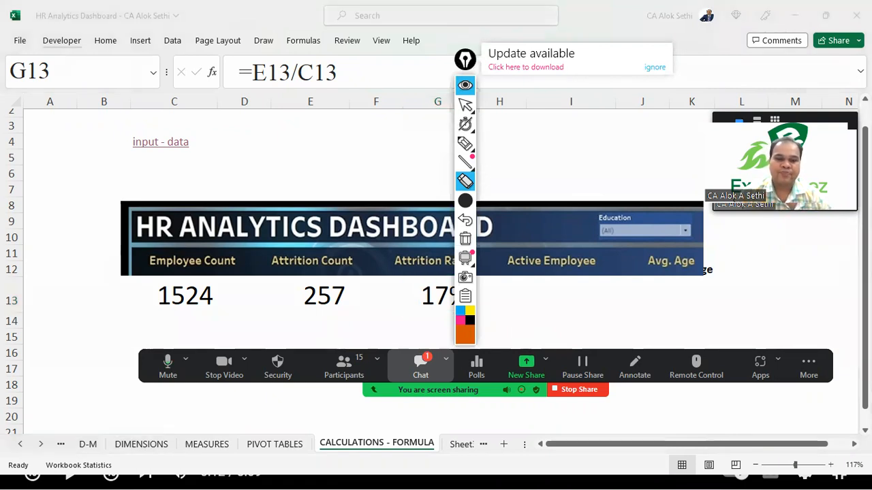
{"action": "left_click", "coordinate": [658, 67]}
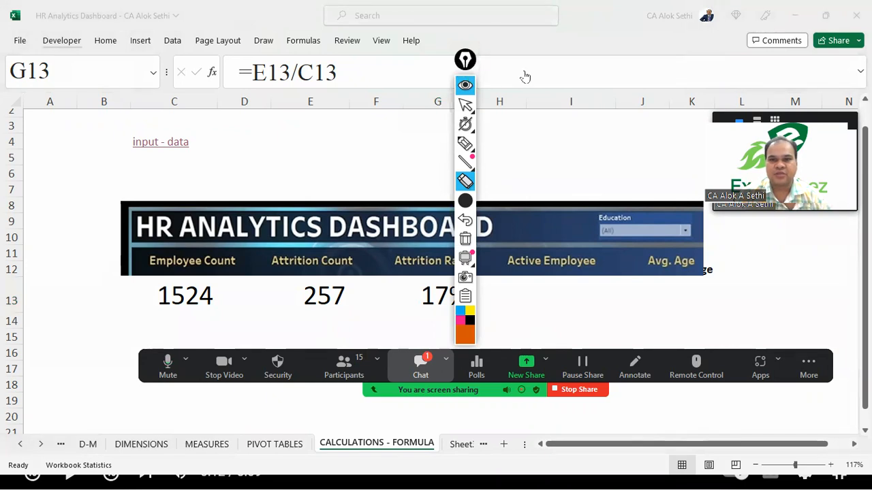
{"action": "left_click_drag", "start_coordinate": [465, 59], "coordinate": [870, 192]}
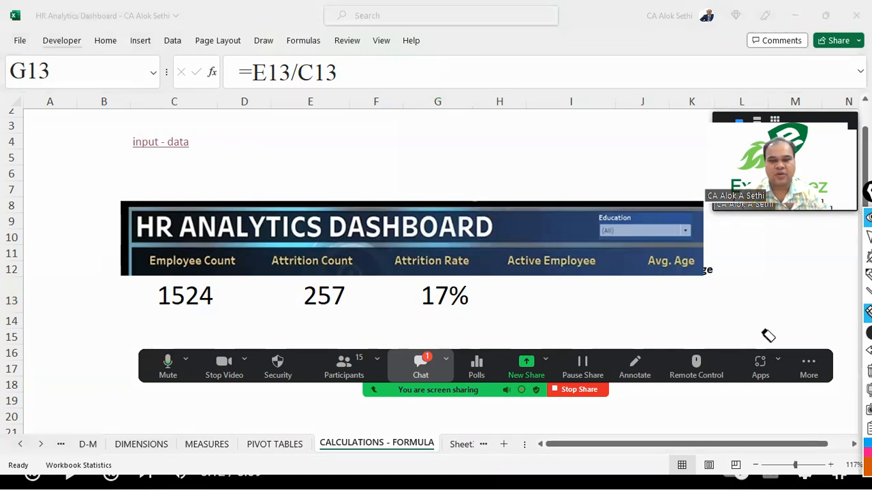
{"action": "left_click", "coordinate": [869, 236]}
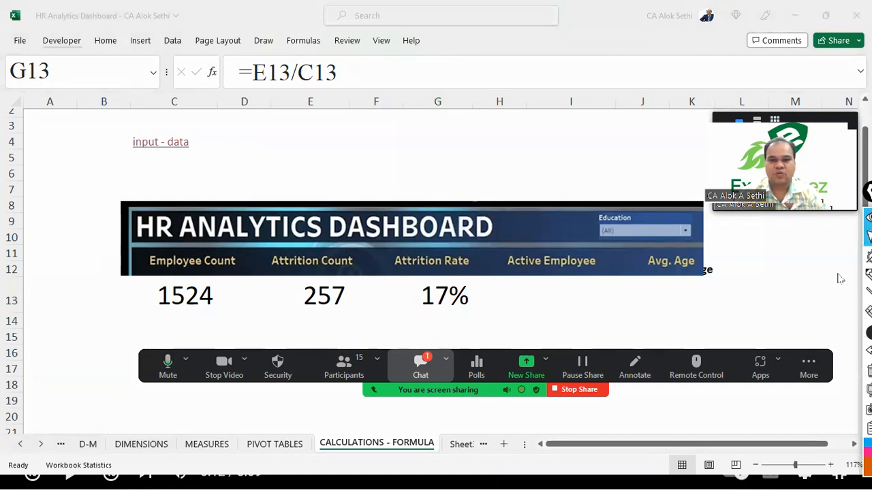
{"action": "left_click", "coordinate": [725, 314]}
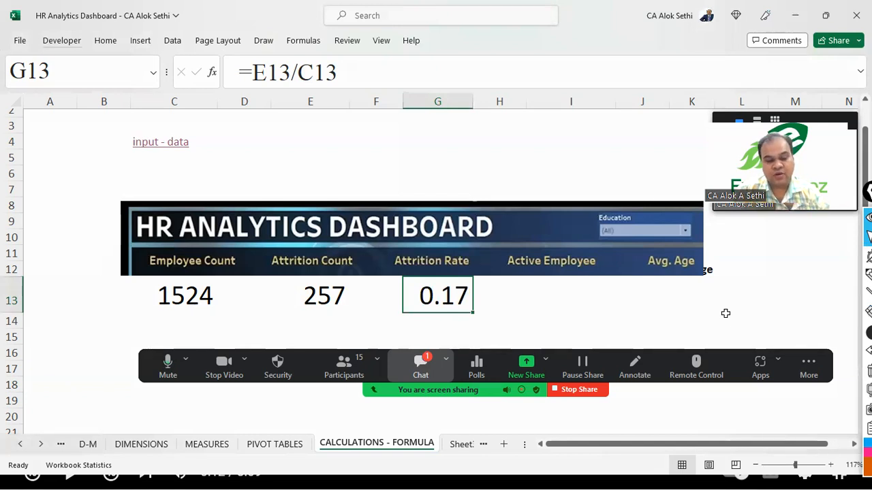
- Find and launch the Carnac keystroke display app
{"action": "key", "text": "super"}
{"action": "type", "text": "carn"}
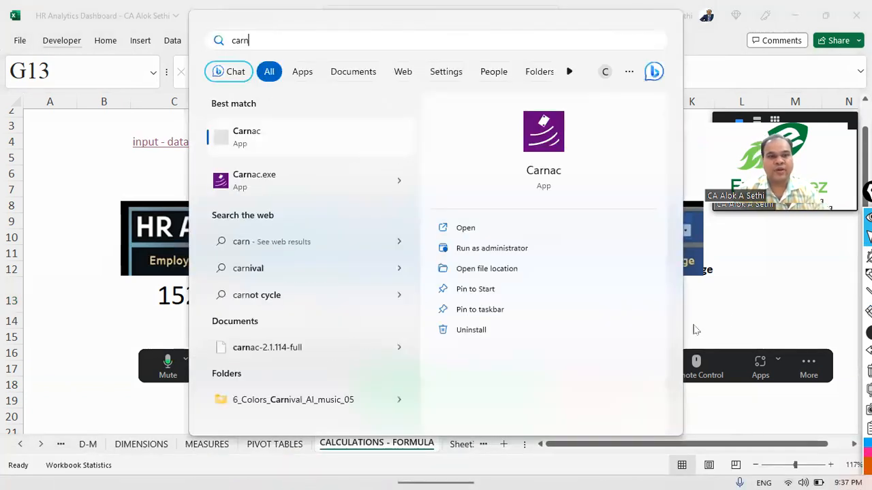
{"action": "left_click", "coordinate": [333, 140]}
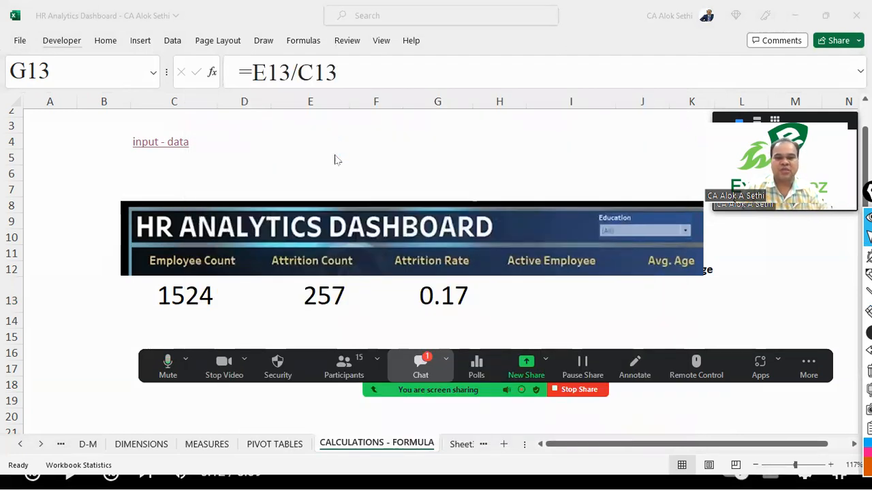
- Check the unread Zoom chat message, close the chat and reselect the attrition rate cell G13
{"action": "left_click", "coordinate": [419, 372]}
{"action": "left_click", "coordinate": [535, 123]}
{"action": "left_click", "coordinate": [418, 297]}
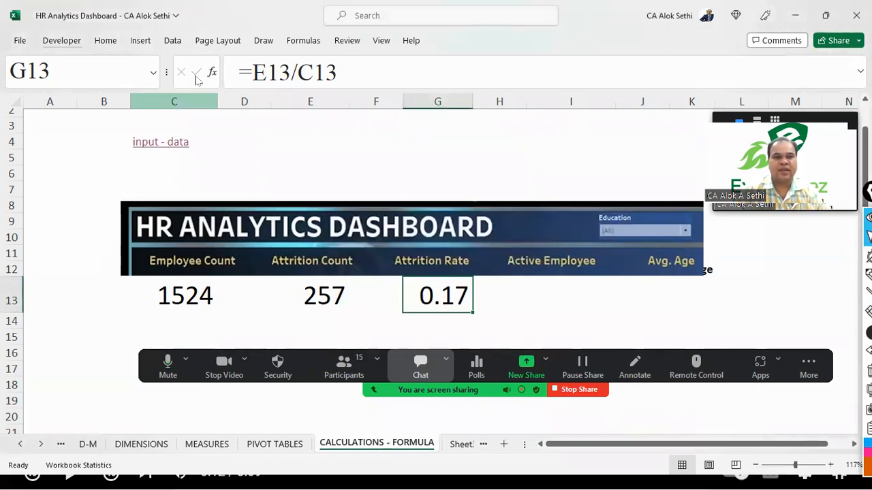
- Keep the Home ribbon permanently expanded and select the HR Analytics Dashboard header picture
{"action": "left_click", "coordinate": [106, 42]}
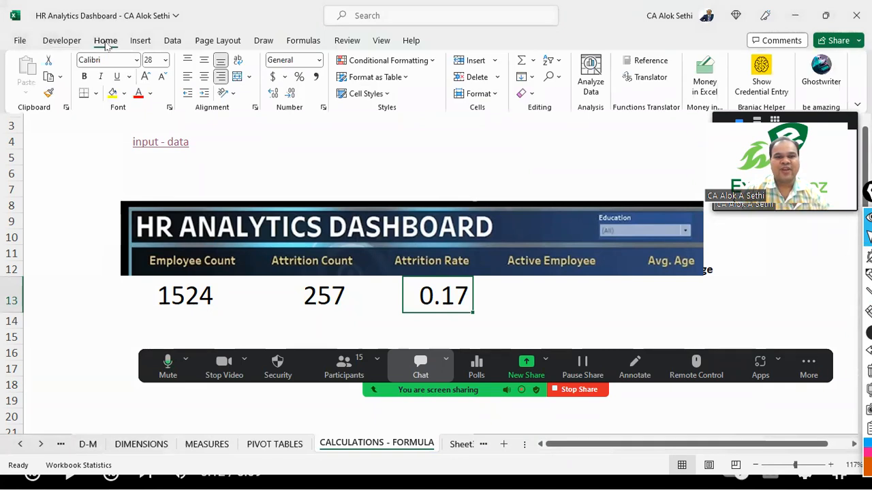
{"action": "left_click", "coordinate": [106, 45]}
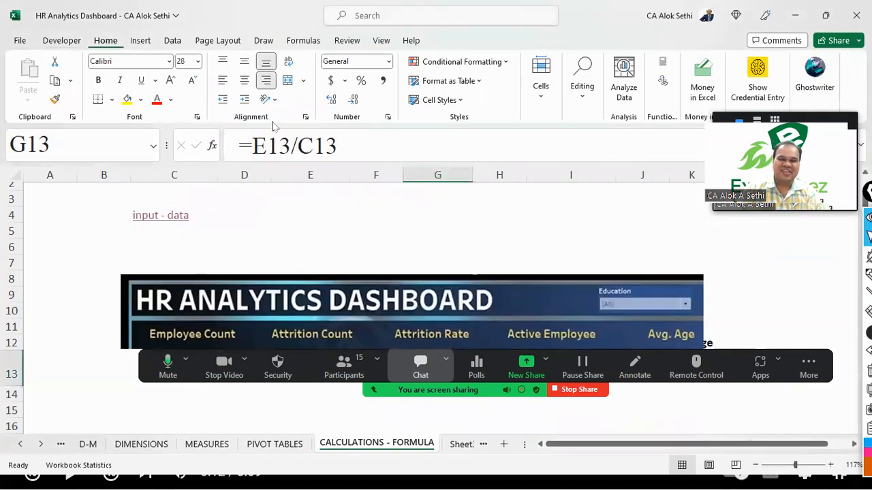
{"action": "left_click", "coordinate": [369, 288]}
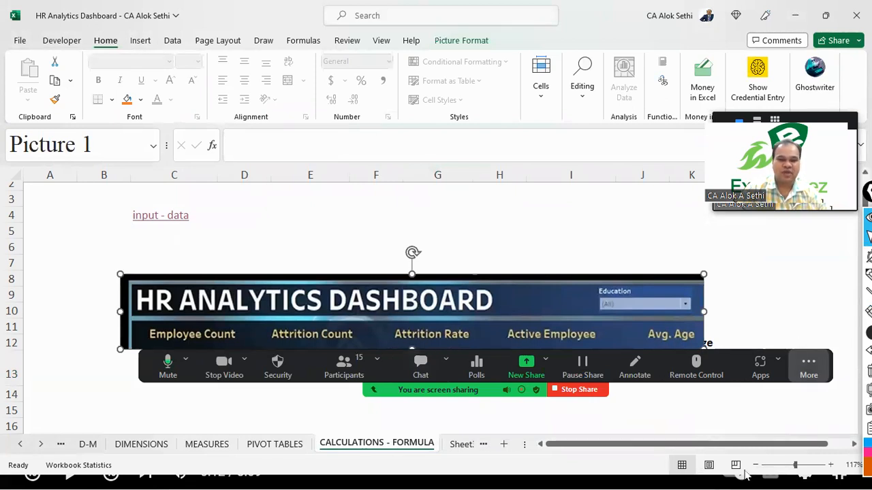
- Try the percentage number format on the attrition rate in G13 and undo it
{"action": "left_click", "coordinate": [424, 368]}
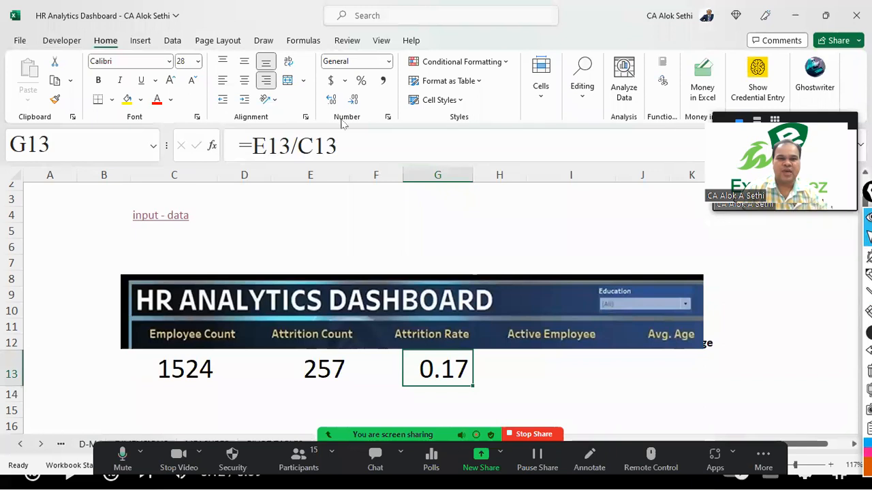
{"action": "left_click", "coordinate": [361, 81]}
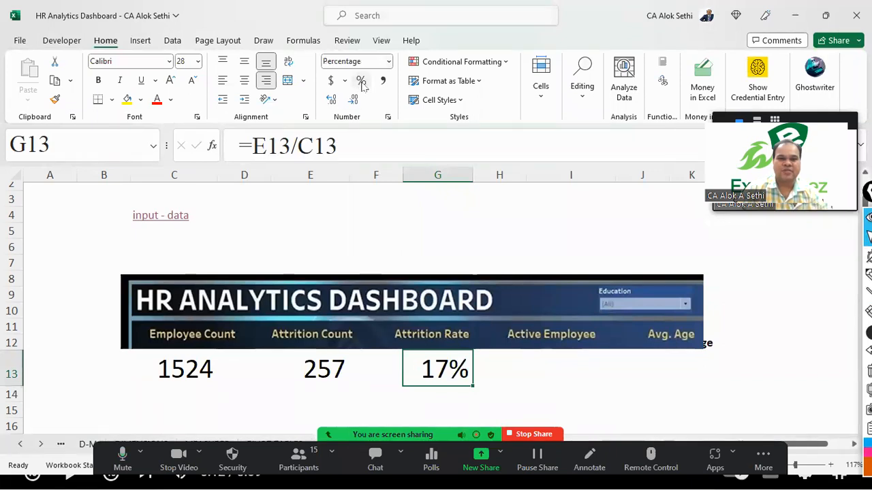
{"action": "key", "text": "ctrl+z"}
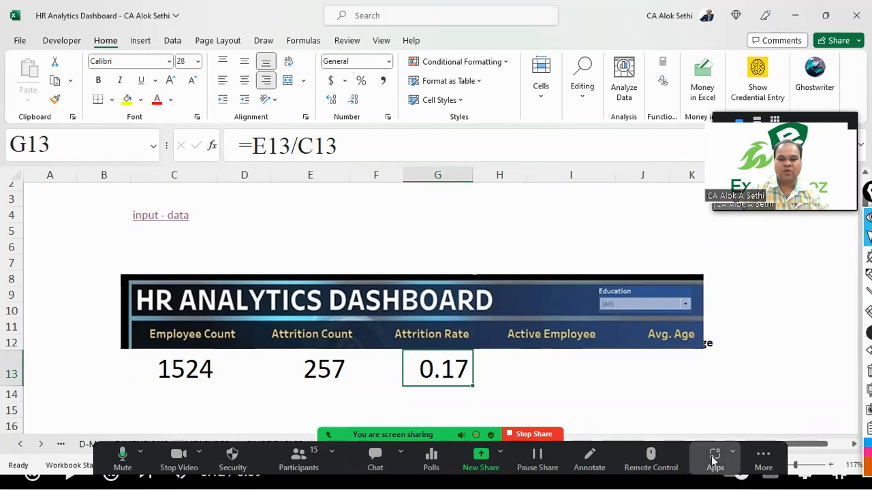
- Hide Zoom's floating meeting controls and reselect the attrition rate cell G13
{"action": "left_click", "coordinate": [763, 453]}
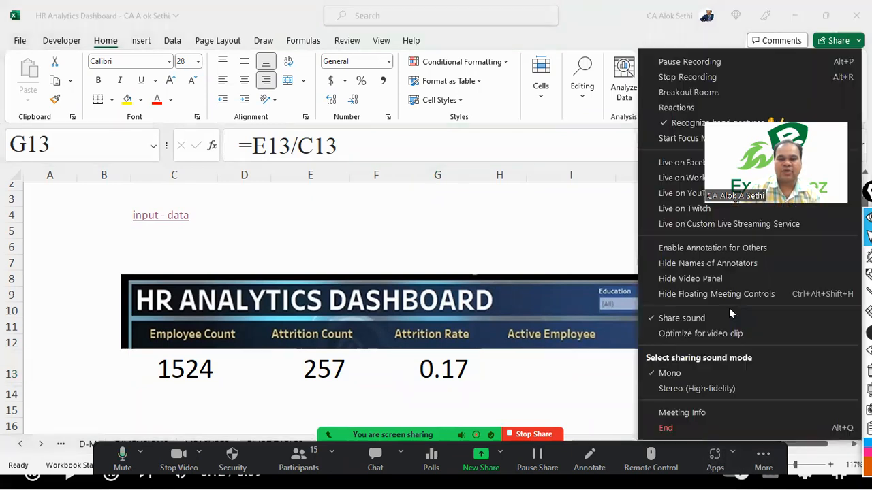
{"action": "left_click", "coordinate": [727, 295]}
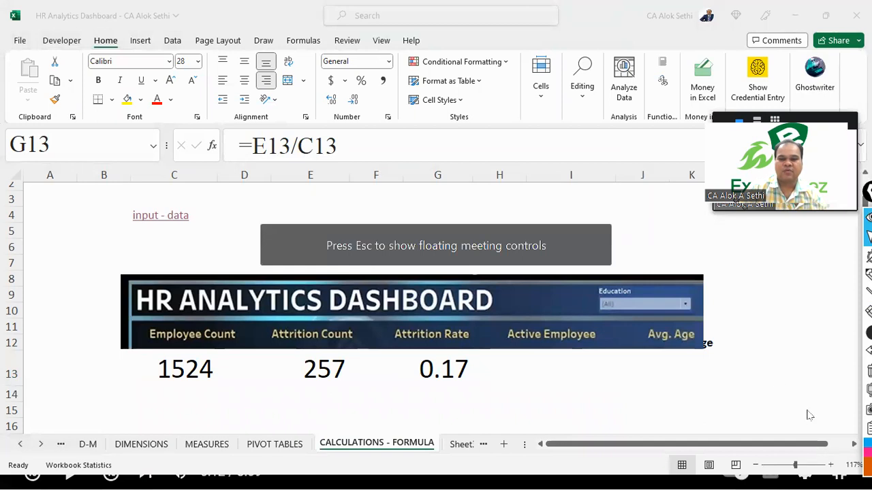
{"action": "left_click", "coordinate": [452, 369]}
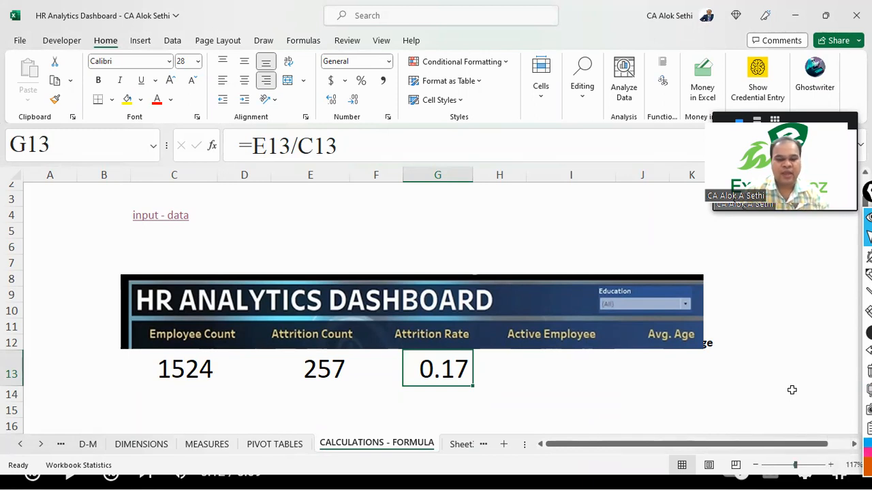
- Cycle the attrition rate in G13 through percentage, currency, date, time and number formats, finishing on percentage
{"action": "key", "text": "ctrl+shift+5"}
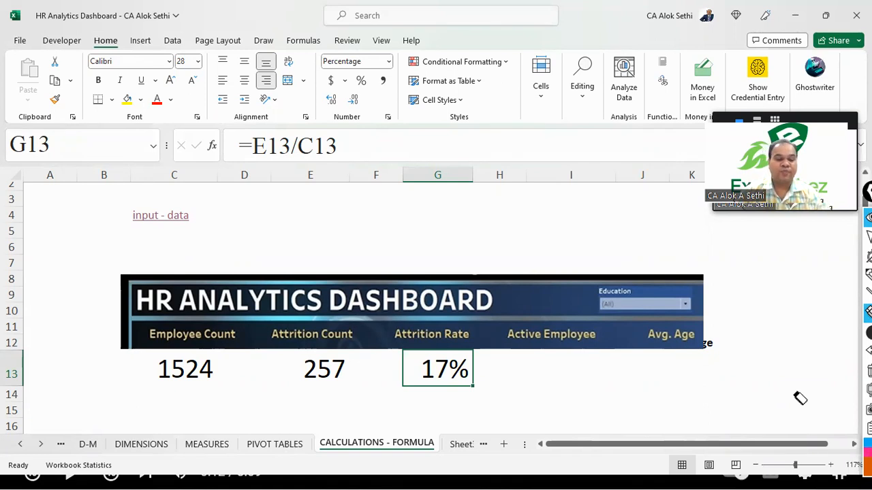
{"action": "key", "text": "ctrl+shift+4"}
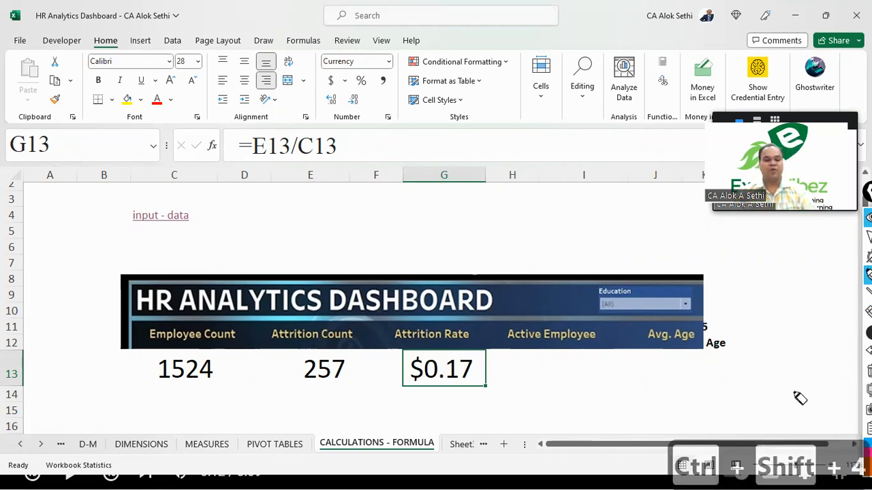
{"action": "key", "text": "ctrl+shift+3"}
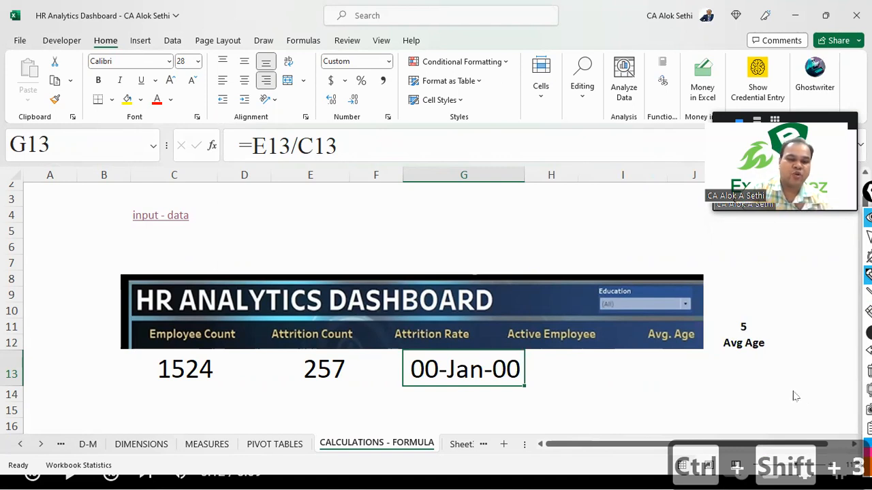
{"action": "key", "text": "ctrl+shift+2"}
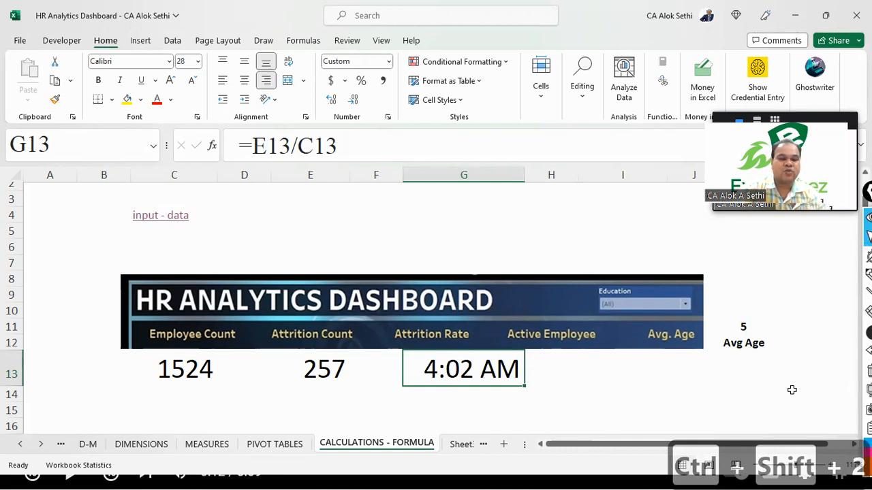
{"action": "key", "text": "ctrl+shift+1"}
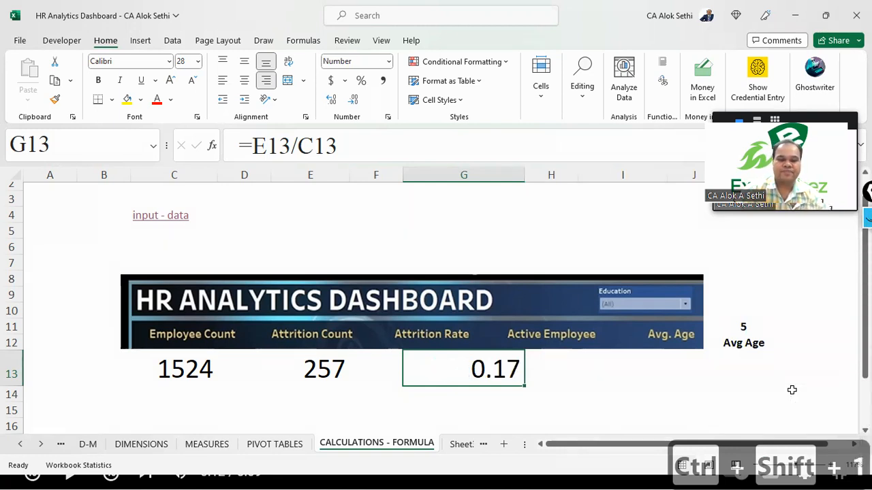
{"action": "key", "text": "ctrl+shift+5"}
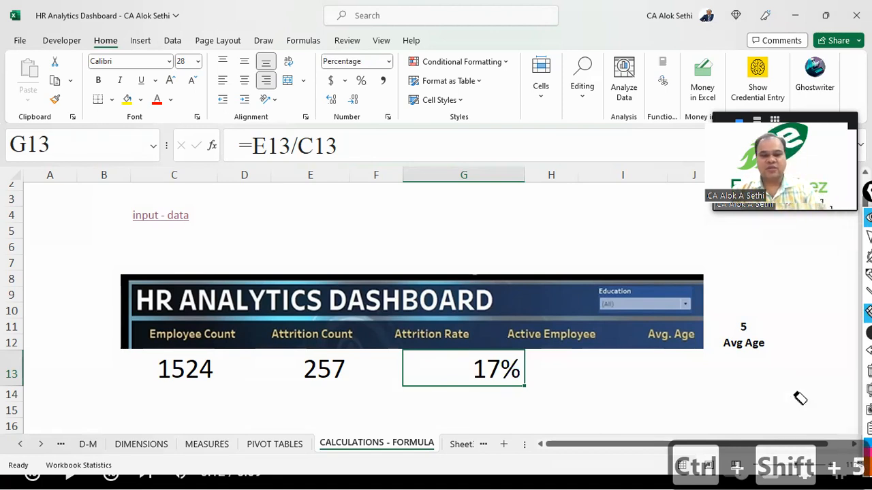
- Bring back the meeting controls to admit the waiting participant, and center the attrition rate in G13 horizontally
{"action": "key", "text": "Escape"}
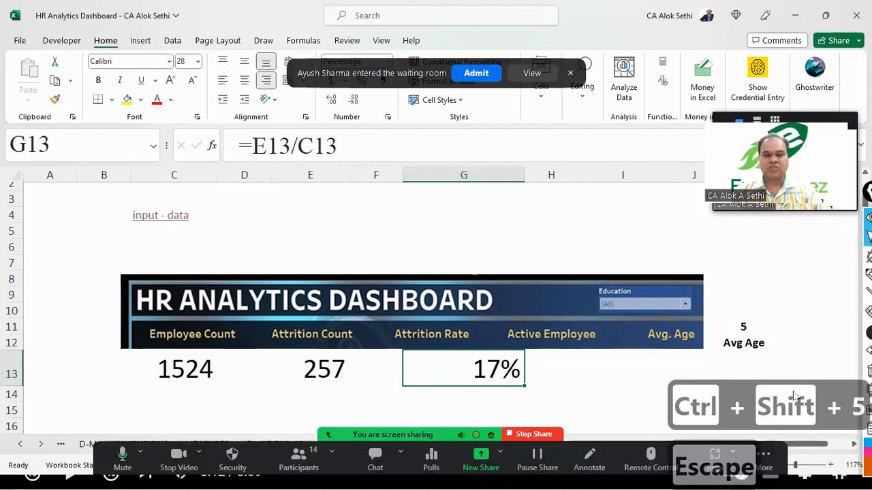
{"action": "left_click", "coordinate": [462, 74]}
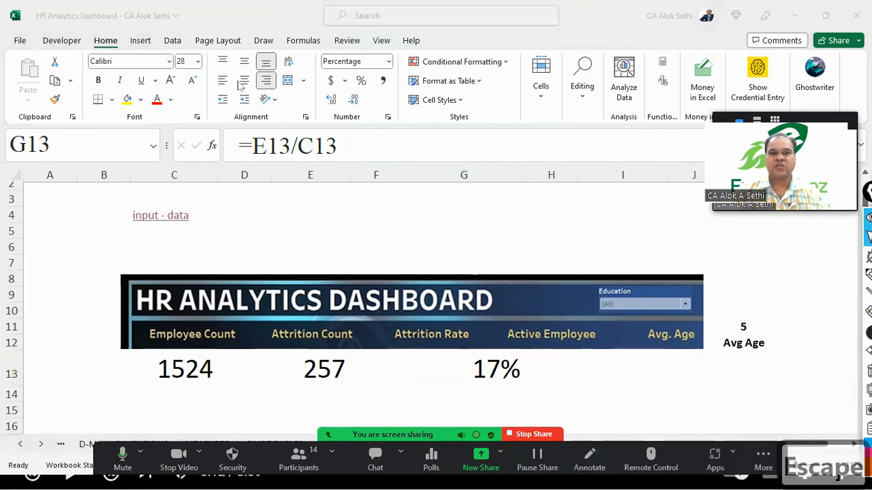
{"action": "left_click", "coordinate": [244, 80]}
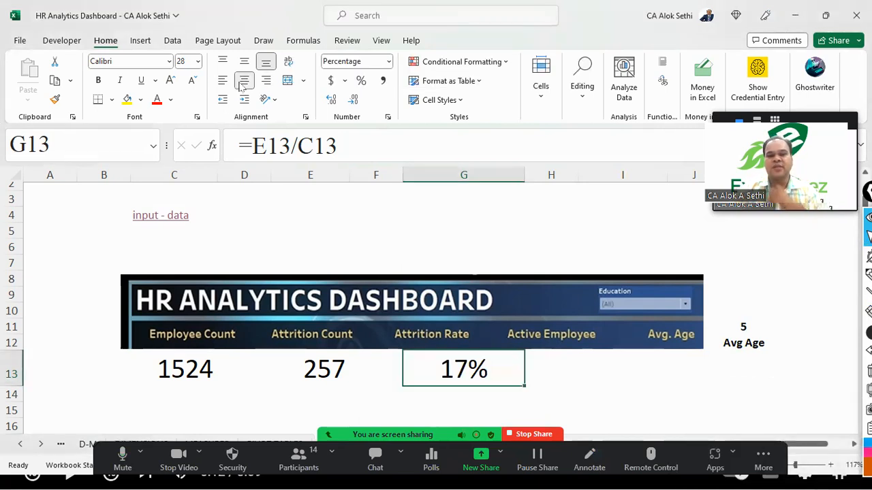
{"action": "left_click", "coordinate": [181, 370]}
{"action": "key", "text": "Right"}
{"action": "key", "text": "Right"}
{"action": "key", "text": "Right"}
{"action": "key", "text": "Right"}
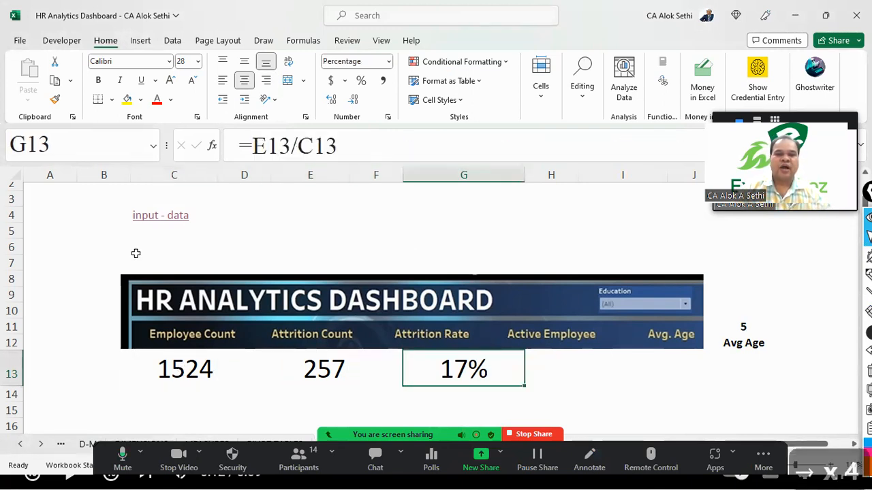
- Enter the note "Ctrl + Shift + 5" in cell G4 above the dashboard header picture
{"action": "left_click", "coordinate": [365, 215]}
{"action": "key", "text": "Right"}
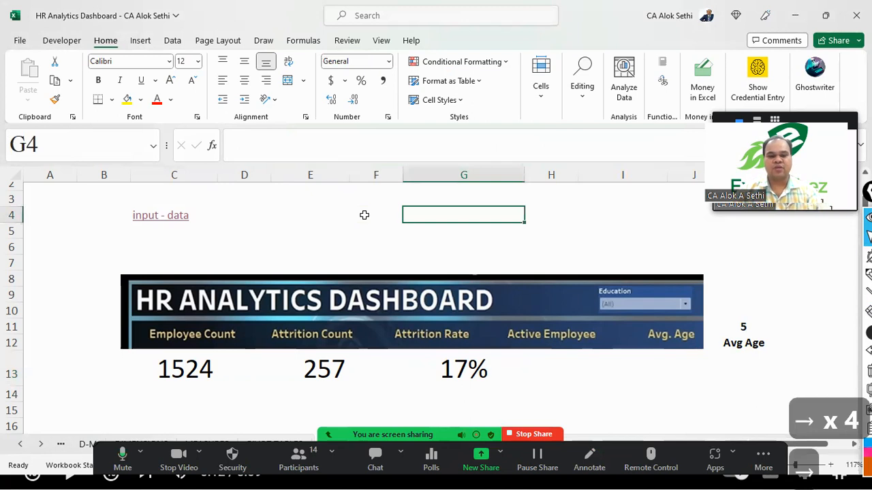
{"action": "type", "text": "Ctrl_)"}
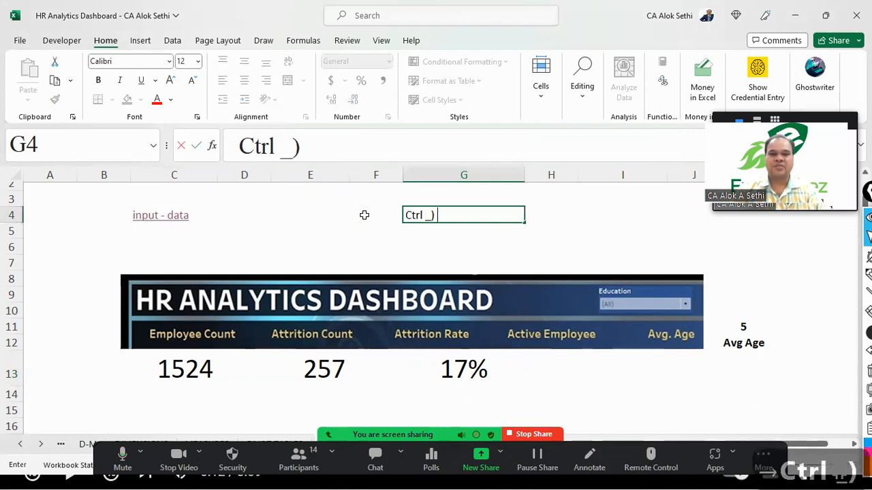
{"action": "key", "text": "BackSpace"}
{"action": "key", "text": "BackSpace"}
{"action": "key", "text": "BackSpace"}
{"action": "type", "text": "+ Shift _"}
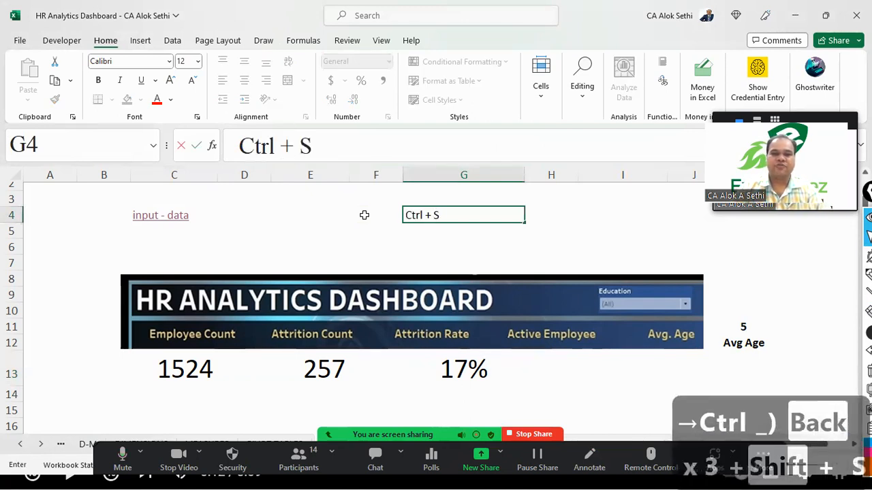
{"action": "key", "text": "BackSpace"}
{"action": "key", "text": "BackSpace"}
{"action": "type", "text": "="}
{"action": "key", "text": "BackSpace"}
{"action": "key", "text": "BackSpace"}
{"action": "key", "text": "BackSpace"}
{"action": "type", "text": "+ 5"}
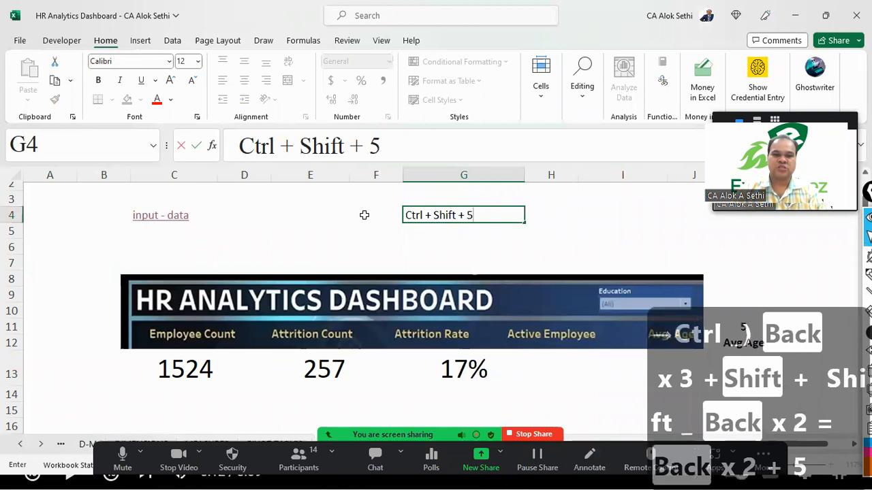
{"action": "key", "text": "Return"}
- Append "= %" to the shortcut note in G4
{"action": "key", "text": "Up"}
{"action": "key", "text": "F2"}
{"action": "type", "text": "= %"}
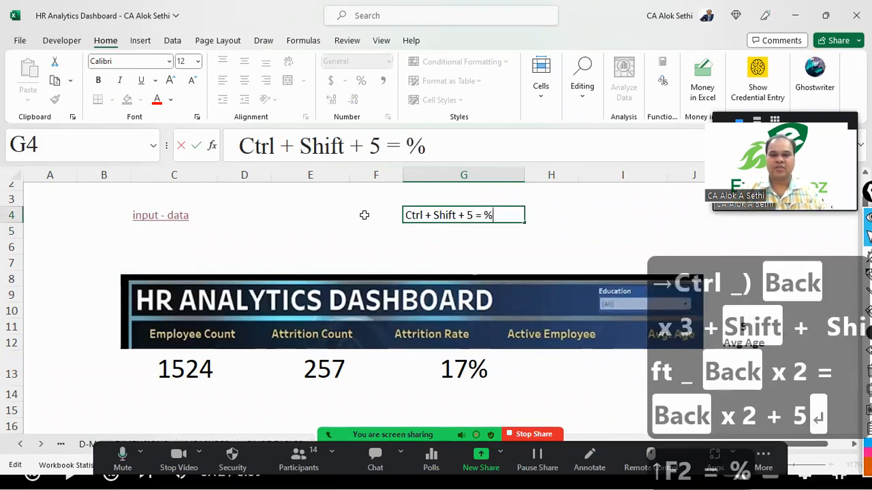
{"action": "key", "text": "Return"}
{"action": "key", "text": "ctrl+b"}
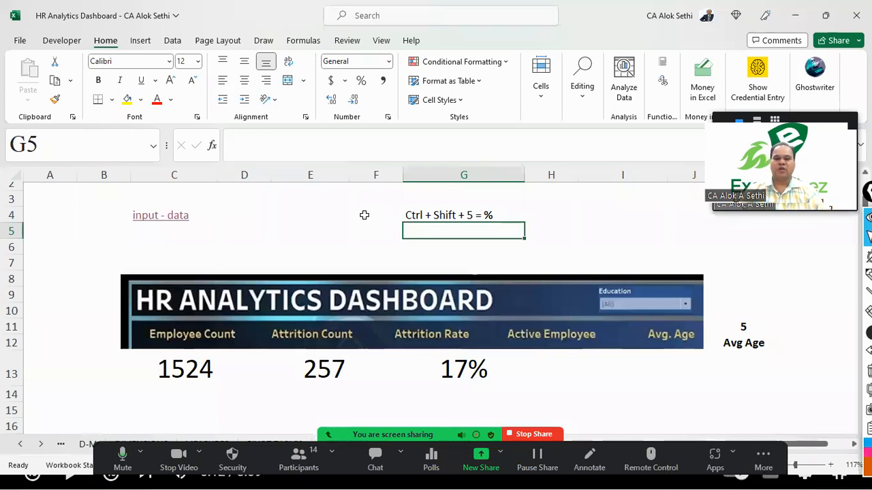
- Widen column H slightly and calculate the active employees in H13 with the formula =C13-E13
{"action": "left_click", "coordinate": [537, 363]}
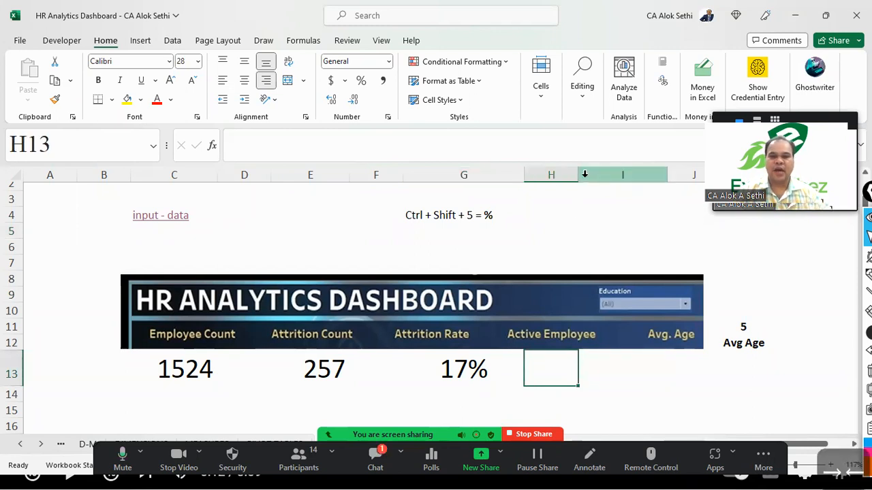
{"action": "left_click_drag", "start_coordinate": [578, 176], "coordinate": [607, 182]}
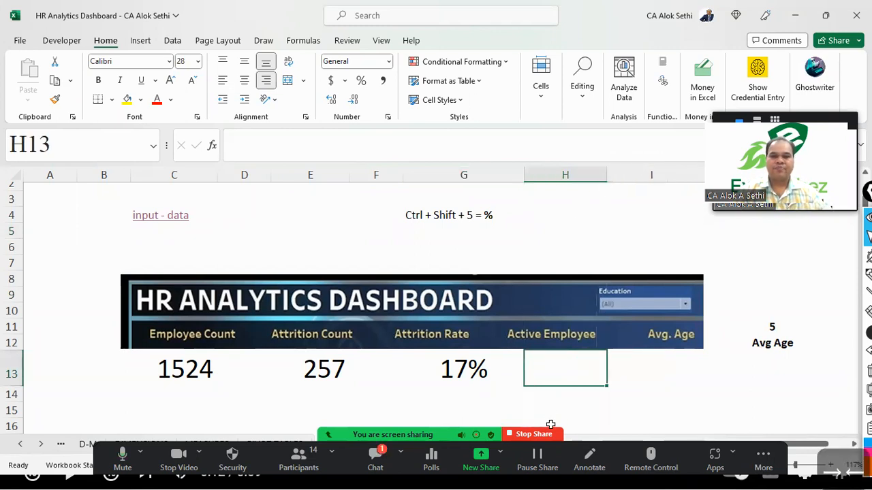
{"action": "type", "text": "="}
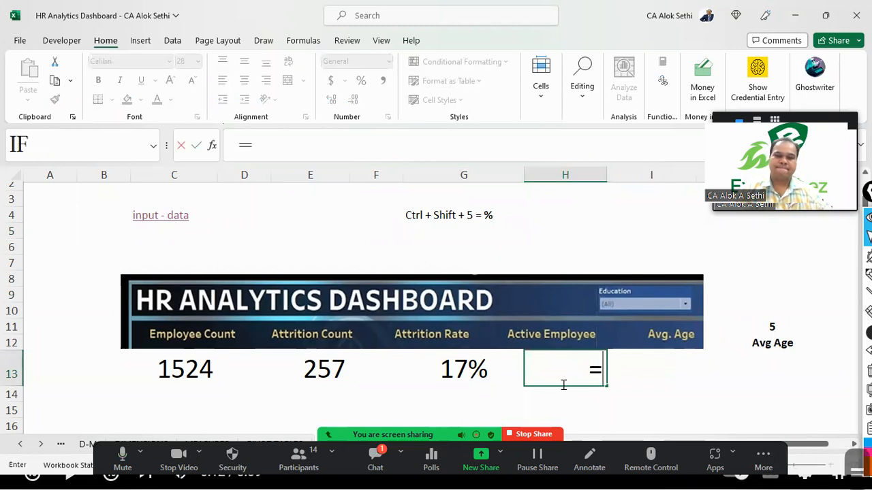
{"action": "type", "text": "c"}
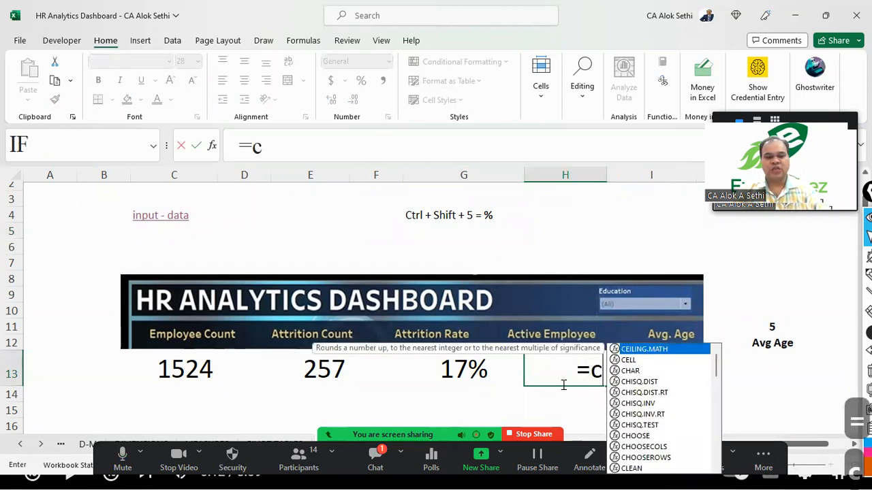
{"action": "type", "text": "13-"}
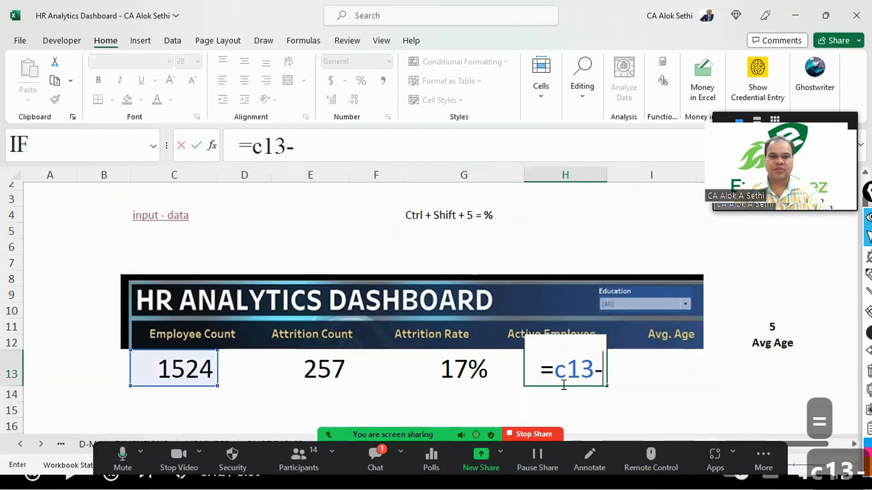
{"action": "type", "text": "e13"}
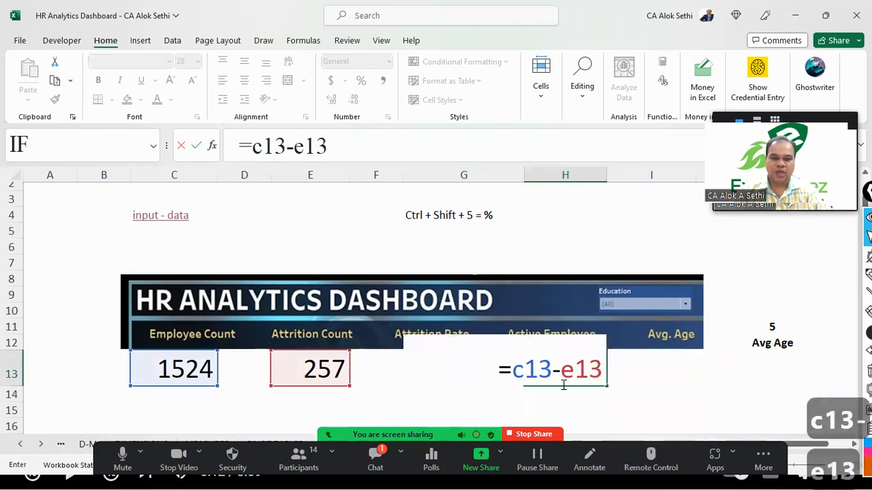
{"action": "key", "text": "Return"}
{"action": "left_click", "coordinate": [562, 384]}
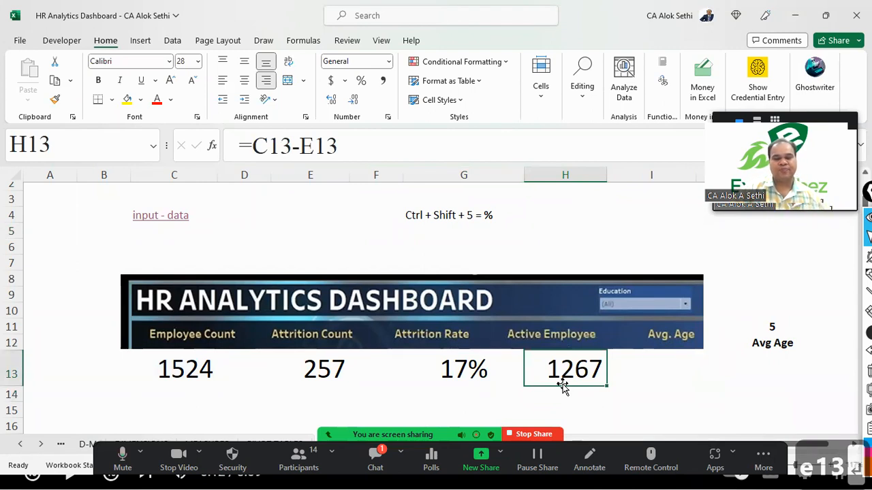
- Review the attrition rate and active employee figures and their formulas across row 13
{"action": "key", "text": "Left"}
{"action": "key", "text": "Right"}
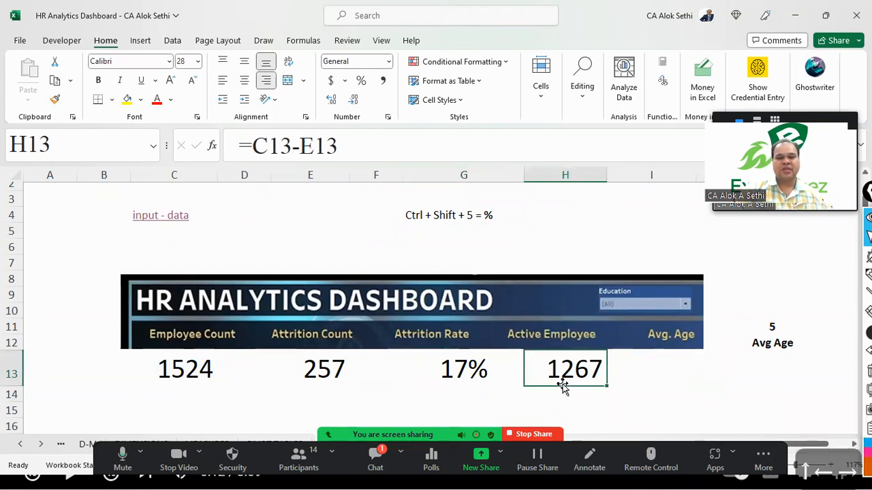
{"action": "key", "text": "Left"}
{"action": "key", "text": "Left"}
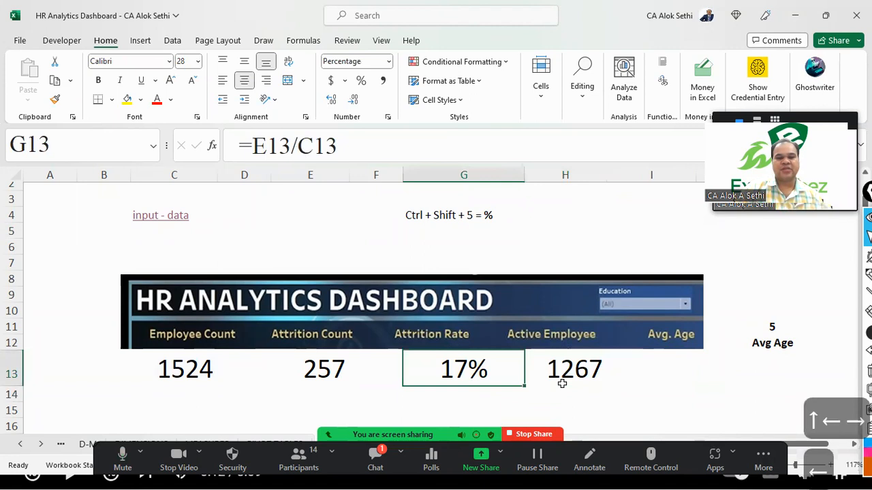
{"action": "key", "text": "Right"}
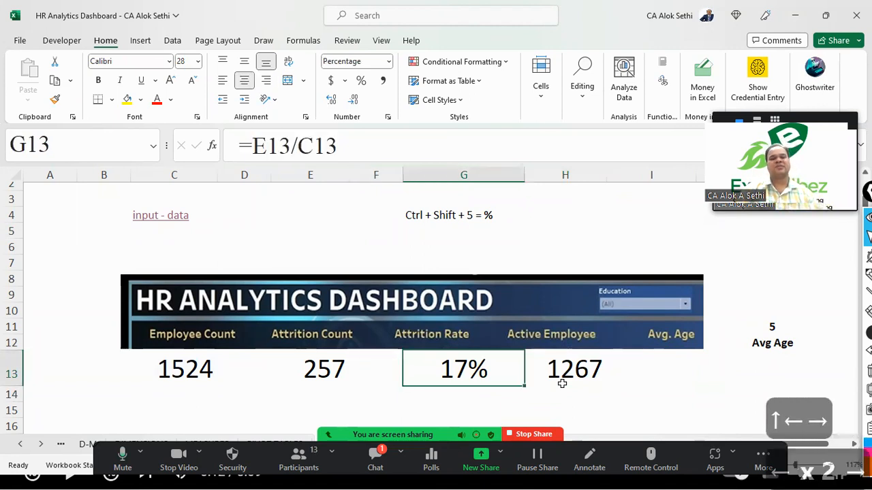
{"action": "key", "text": "Right"}
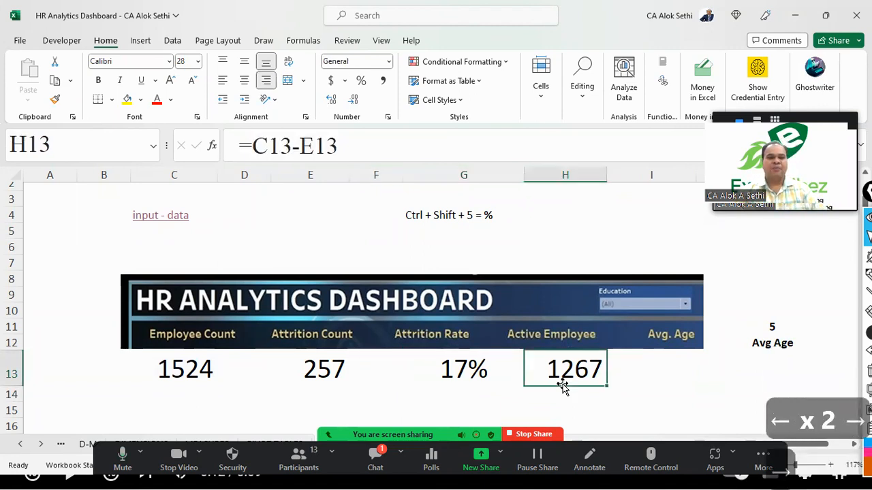
{"action": "key", "text": "Left"}
{"action": "key", "text": "Left"}
{"action": "key", "text": "Right"}
{"action": "key", "text": "Right"}
{"action": "key", "text": "Left"}
{"action": "key", "text": "Left"}
{"action": "key", "text": "Left"}
{"action": "key", "text": "Left"}
{"action": "key", "text": "Left"}
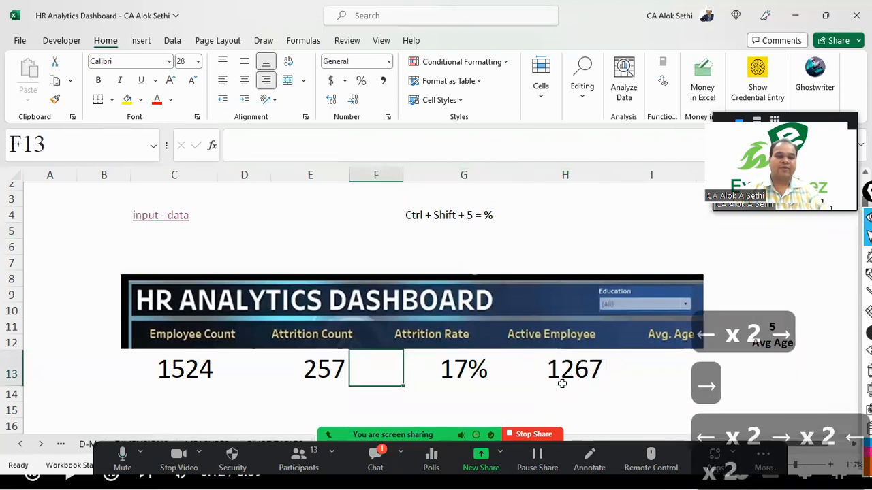
{"action": "key", "text": "Right"}
{"action": "key", "text": "Right"}
{"action": "key", "text": "Right"}
{"action": "key", "text": "Right"}
{"action": "key", "text": "Right"}
{"action": "key", "text": "Right"}
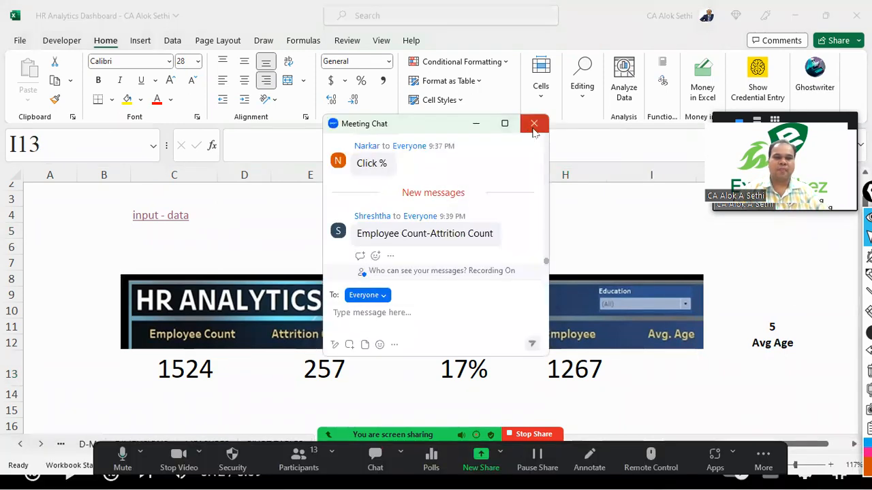
- Check the meeting chat for replies on which function gives the average age, and close the chat
{"action": "left_click", "coordinate": [534, 126]}
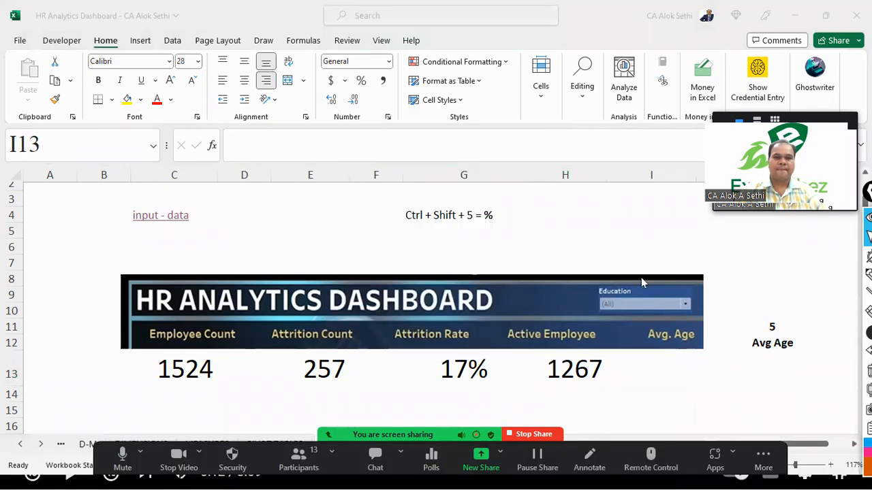
{"action": "left_click", "coordinate": [672, 376]}
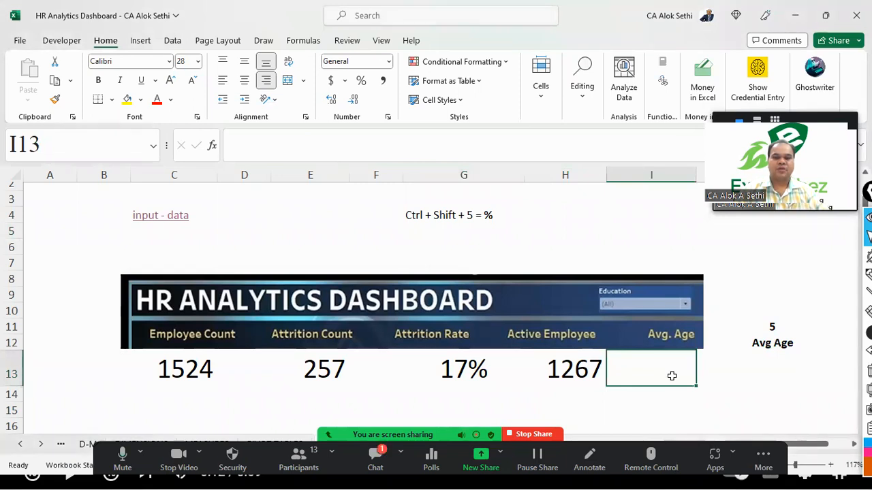
{"action": "left_click", "coordinate": [379, 458]}
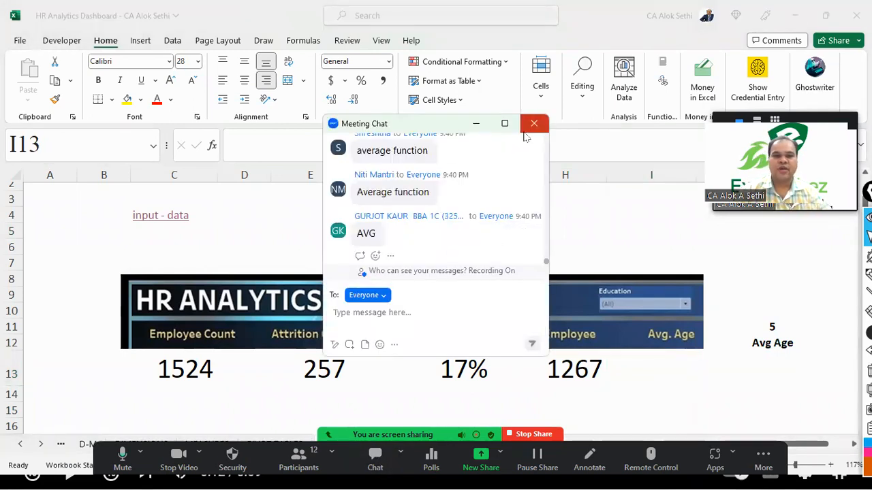
{"action": "left_click", "coordinate": [533, 124]}
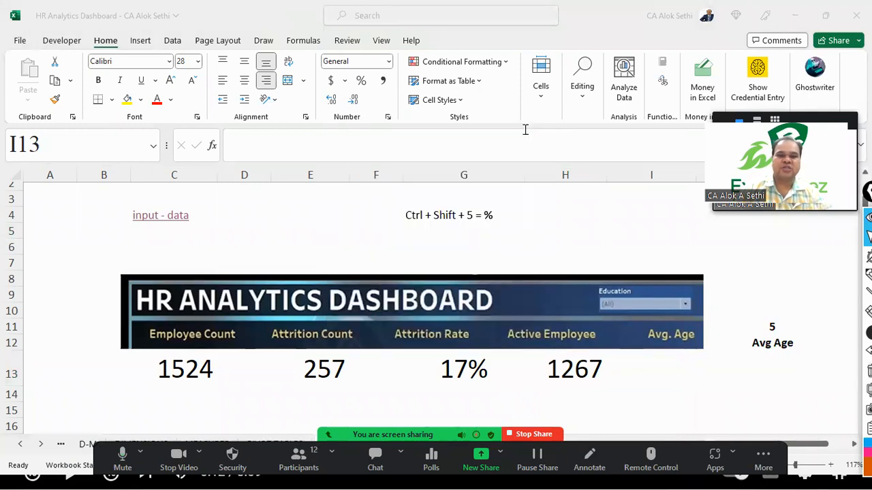
- Start an AVERAGE function in cell I13 below the Avg. Age heading
{"action": "left_click", "coordinate": [661, 357]}
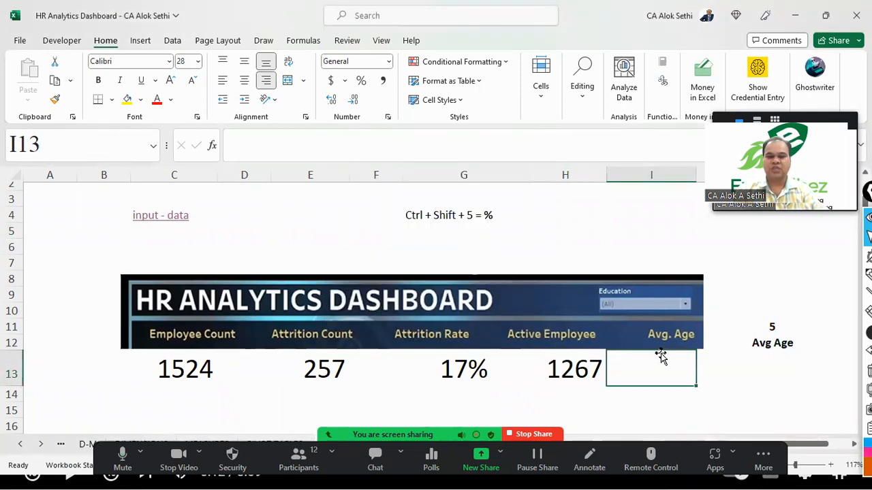
{"action": "type", "text": "=av"}
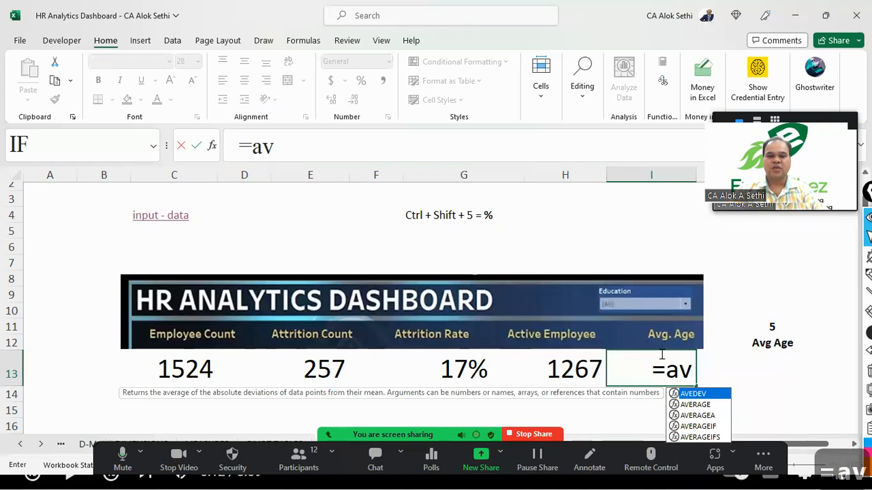
{"action": "type", "text": "g"}
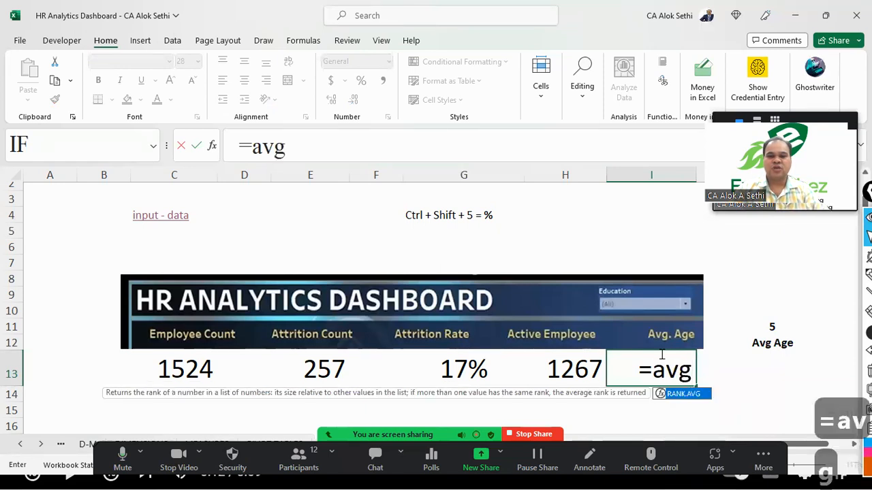
{"action": "key", "text": "BackSpace"}
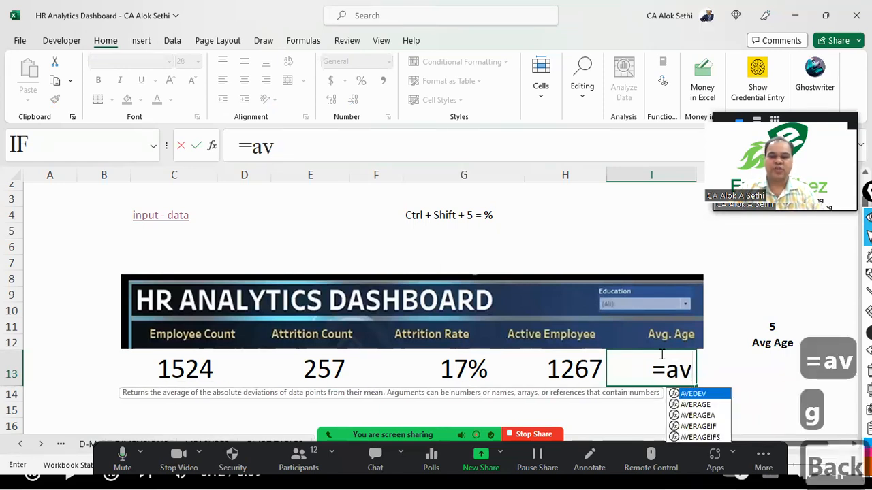
{"action": "key", "text": "Down"}
{"action": "key", "text": "Tab"}
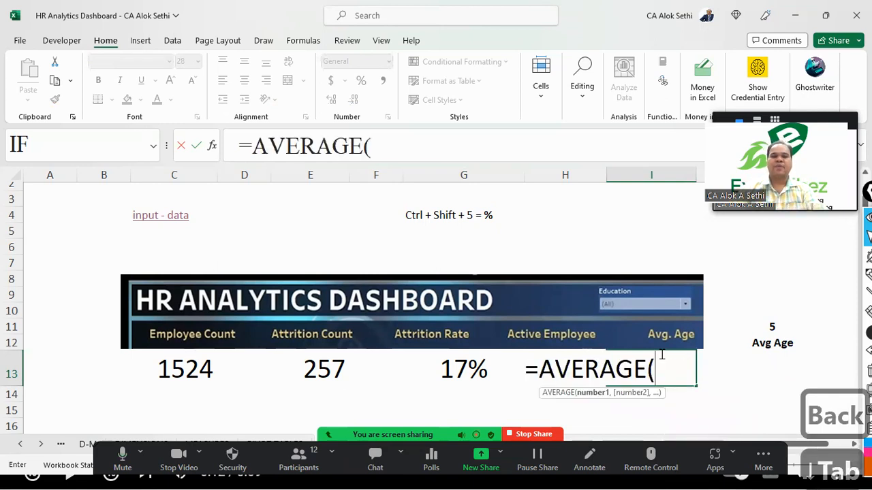
{"action": "key", "text": "BackSpace"}
{"action": "key", "text": "BackSpace"}
{"action": "key", "text": "BackSpace"}
{"action": "key", "text": "BackSpace"}
{"action": "key", "text": "BackSpace"}
{"action": "key", "text": "BackSpace"}
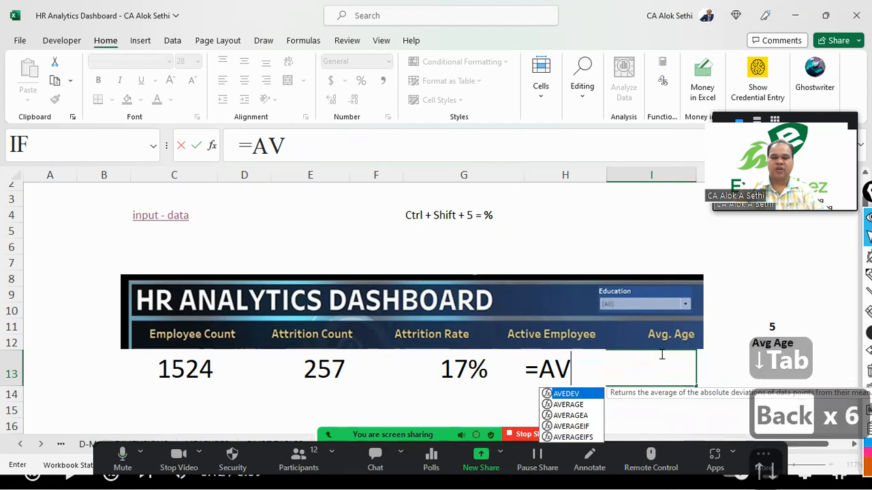
{"action": "key", "text": "Down"}
{"action": "key", "text": "Tab"}
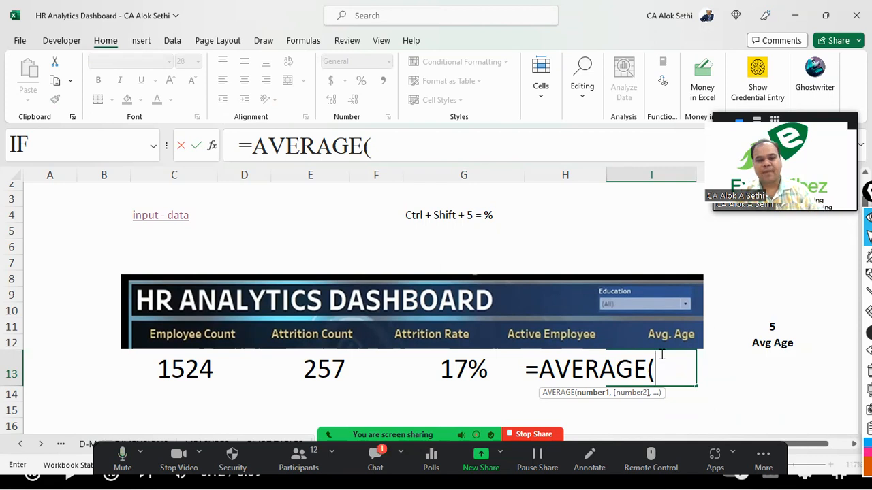
- Check the meeting chat and complete the average age formula in I13 as =AVERAGE(Table1[Age])
{"action": "left_click", "coordinate": [377, 463]}
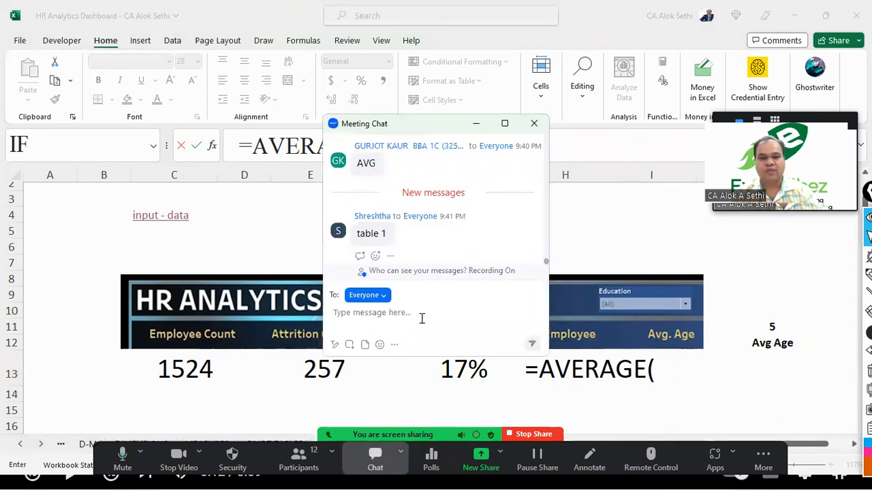
{"action": "left_click", "coordinate": [532, 124]}
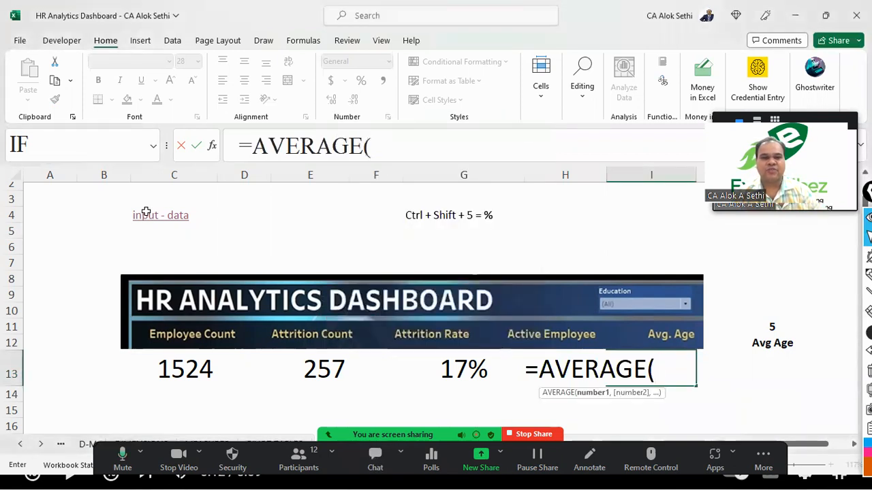
{"action": "left_click", "coordinate": [144, 213]}
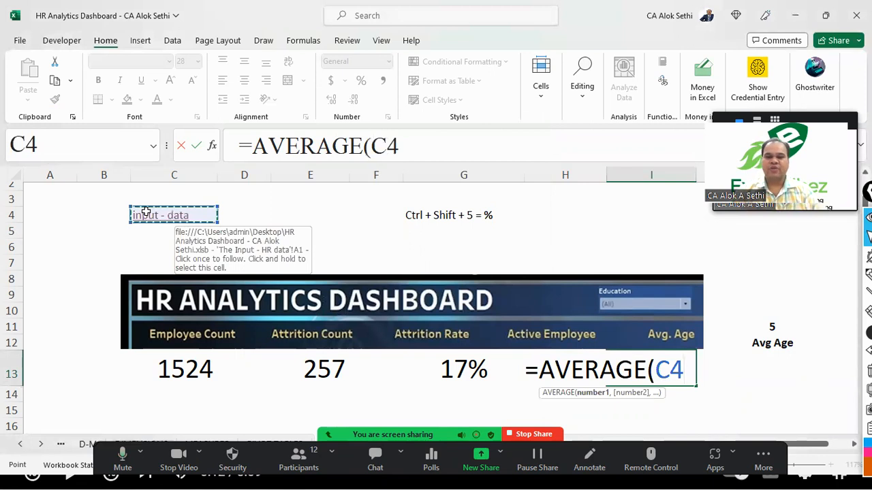
{"action": "key", "text": "BackSpace"}
{"action": "key", "text": "BackSpace"}
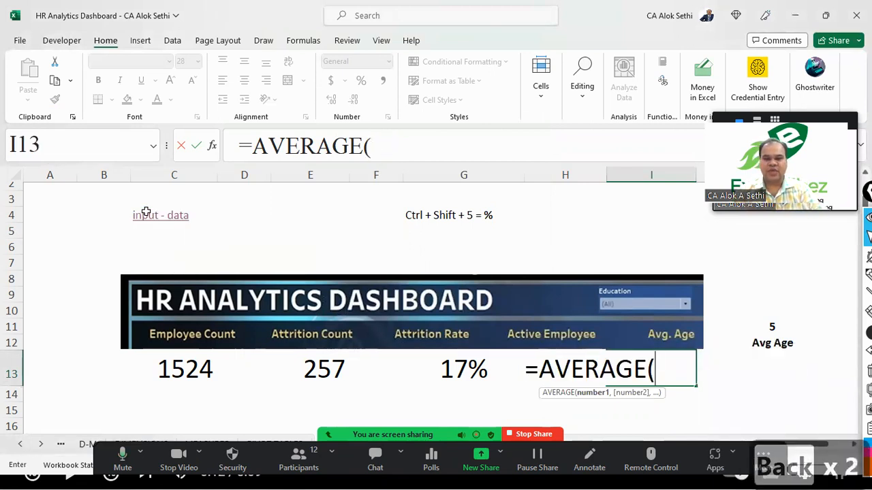
{"action": "type", "text": "table1"}
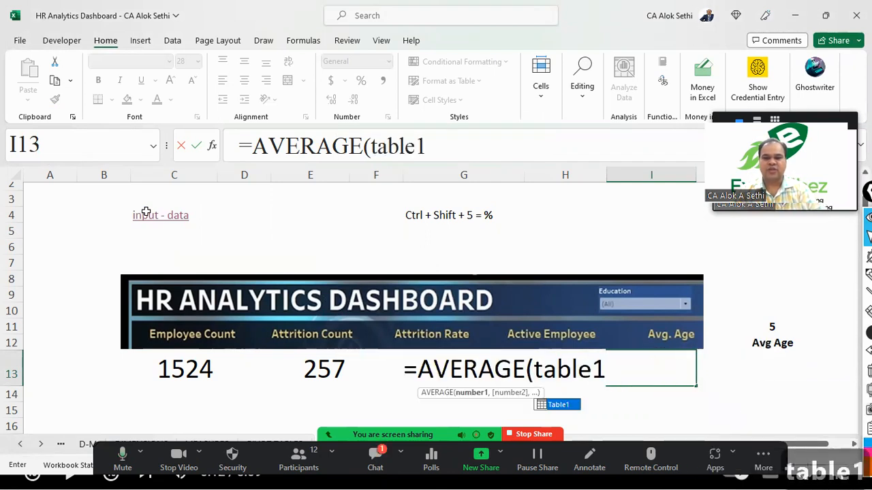
{"action": "key", "text": "Tab"}
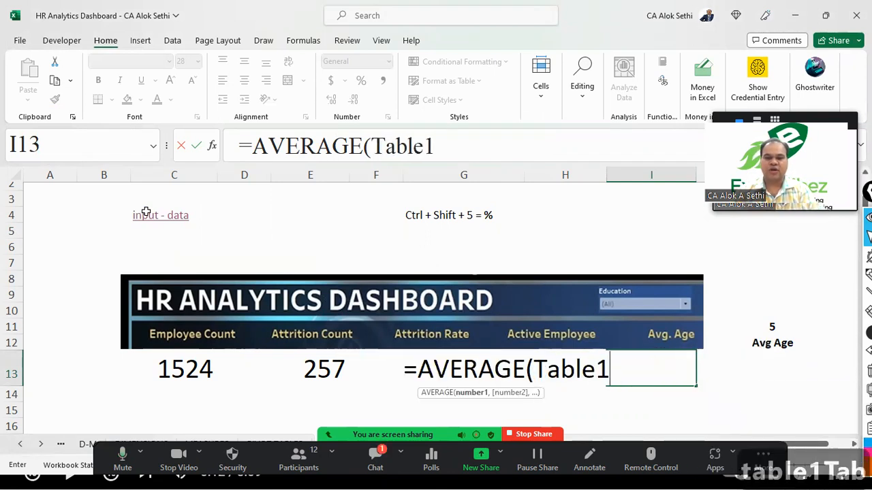
{"action": "type", "text": "["}
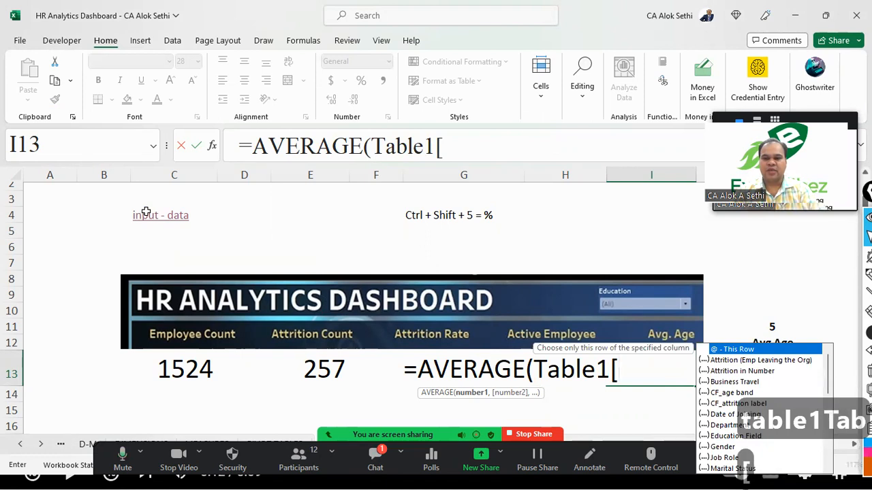
{"action": "type", "text": "ag"}
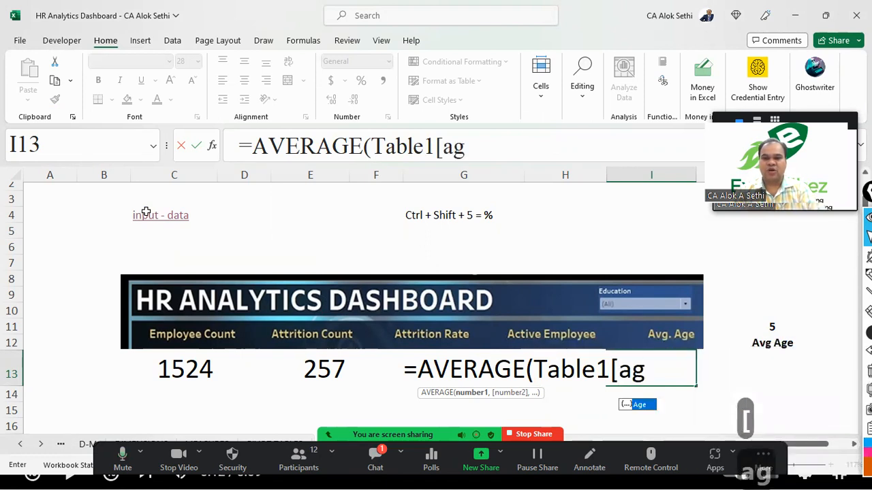
{"action": "key", "text": "Tab"}
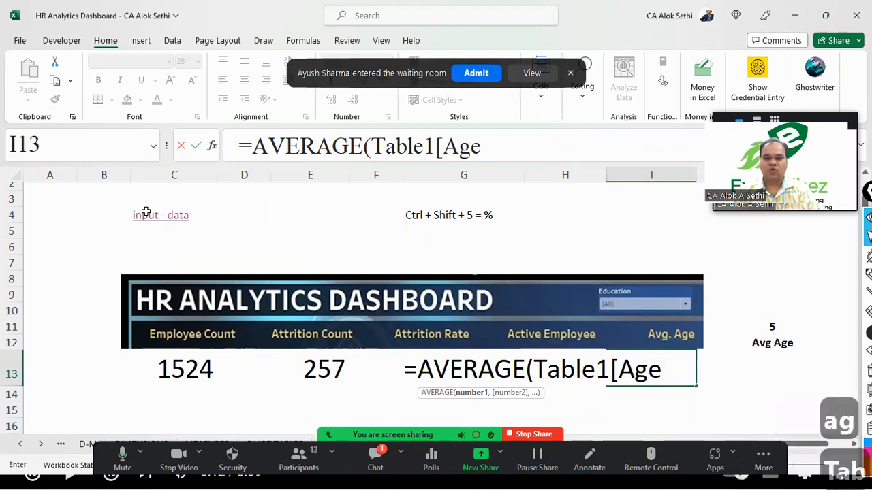
{"action": "type", "text": "])"}
{"action": "key", "text": "Return"}
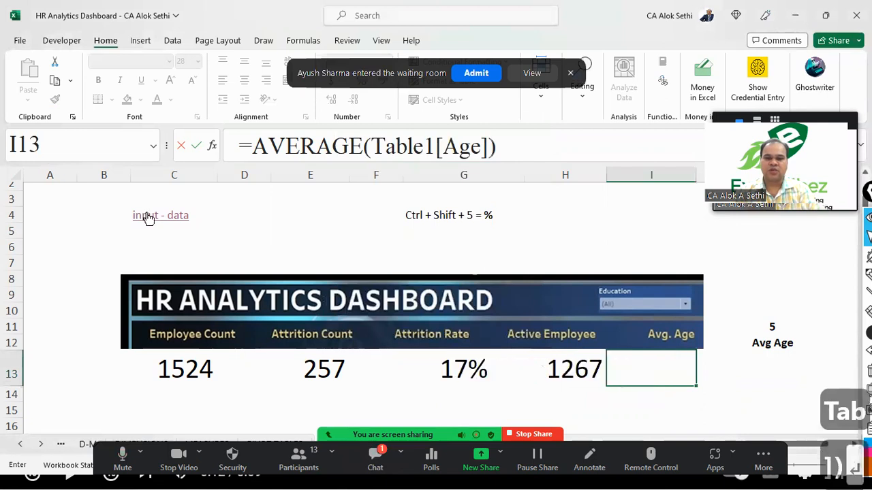
{"action": "key", "text": "Up"}
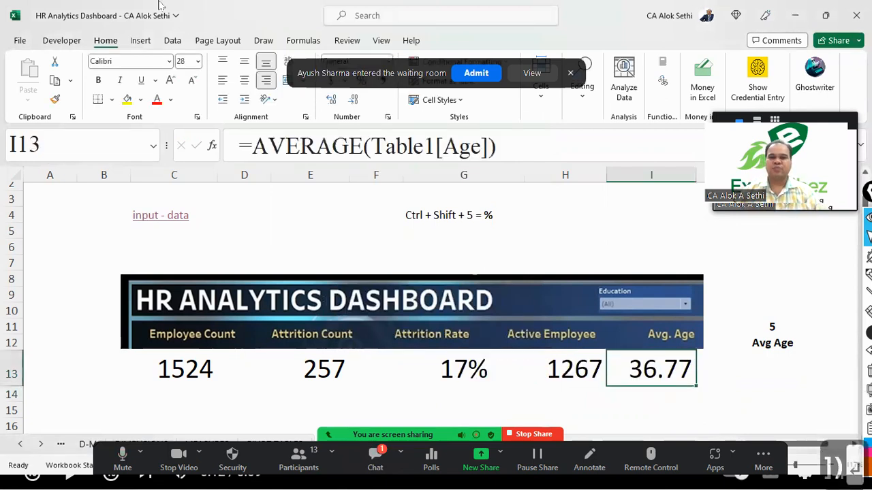
- Admit the waiting participant to the meeting and close the meeting chat
{"action": "left_click", "coordinate": [461, 73]}
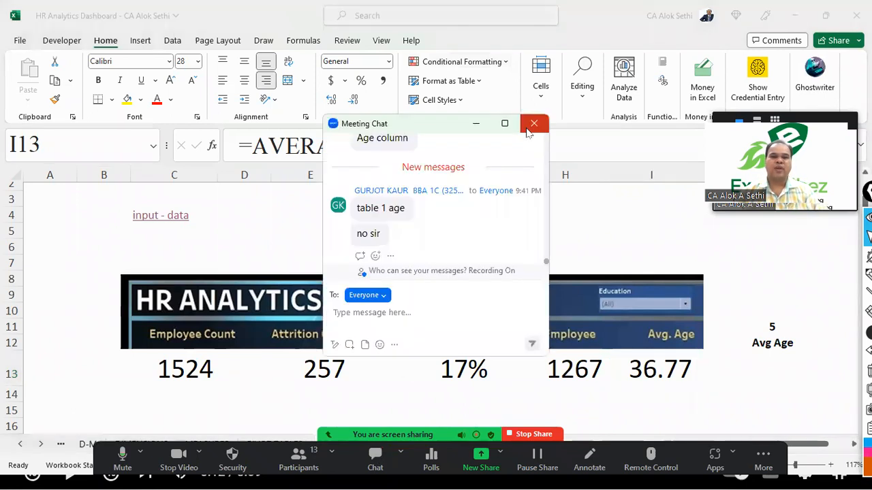
{"action": "left_click", "coordinate": [529, 126]}
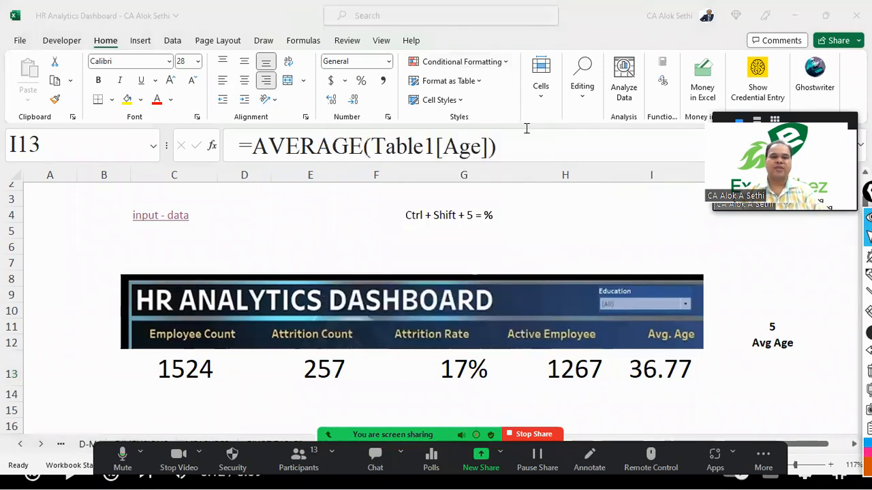
- Try showing the average age in I13 without decimals, and set it to display two decimal places
{"action": "left_click", "coordinate": [331, 101]}
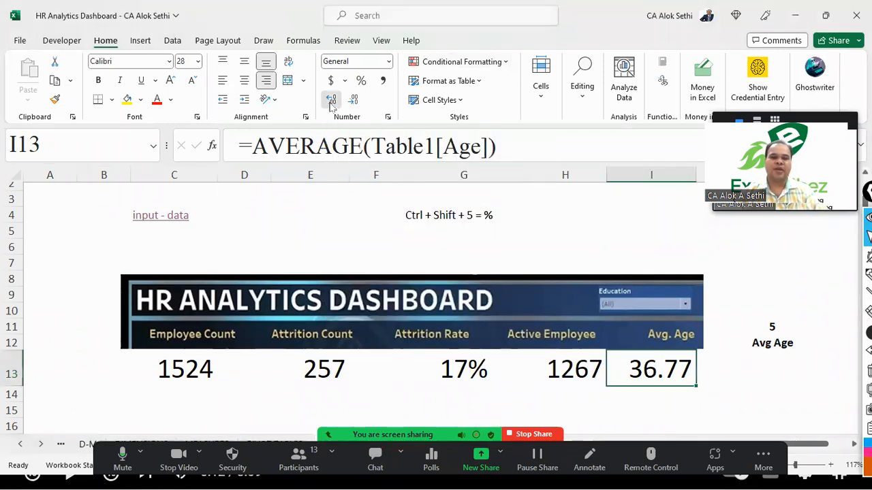
{"action": "left_click", "coordinate": [331, 101]}
{"action": "left_click", "coordinate": [355, 103]}
{"action": "left_click", "coordinate": [355, 104]}
{"action": "left_click", "coordinate": [355, 104]}
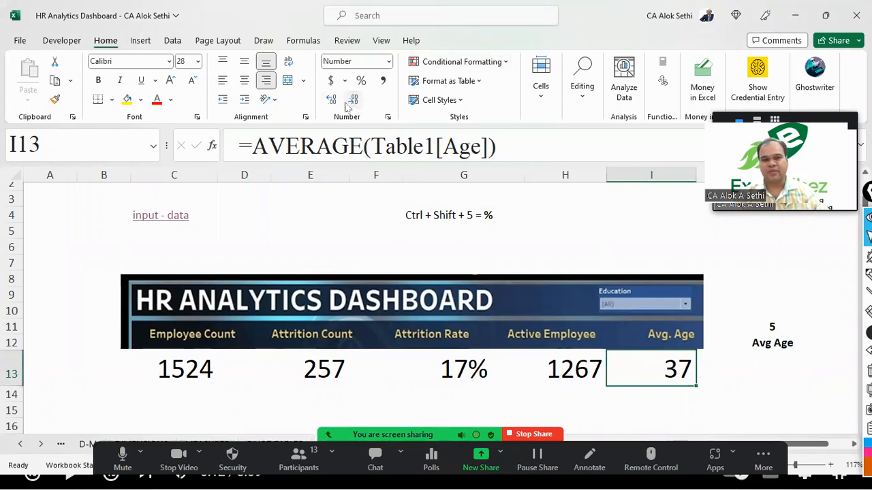
{"action": "left_click", "coordinate": [332, 101]}
{"action": "left_click", "coordinate": [331, 100]}
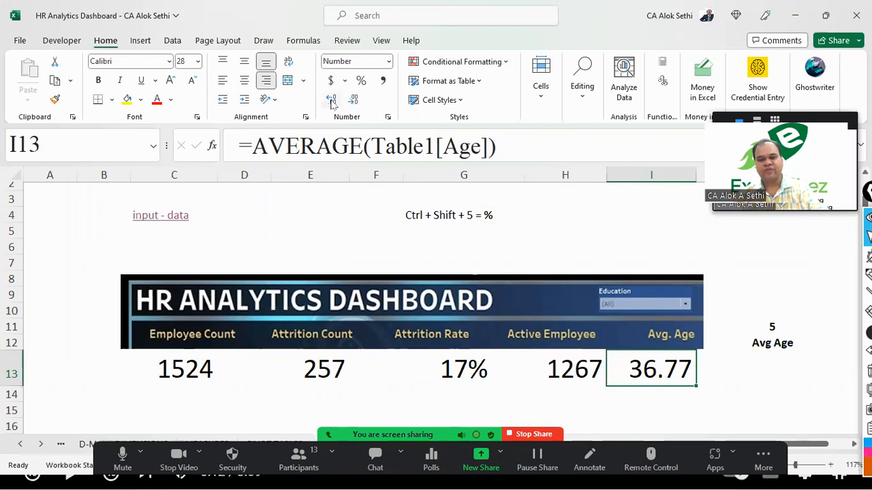
- Wrap the average age formula in I13 in ROUND with zero digits, giving =ROUND(AVERAGE(Table1[Age]),0)
{"action": "key", "text": "F2"}
{"action": "key", "text": "Left"}
{"action": "key", "text": "Left"}
{"action": "key", "text": "Left"}
{"action": "key", "text": "Left"}
{"action": "key", "text": "Left"}
{"action": "key", "text": "Left"}
{"action": "key", "text": "Left"}
{"action": "key", "text": "Left"}
{"action": "key", "text": "Left"}
{"action": "key", "text": "Left"}
{"action": "key", "text": "Left"}
{"action": "key", "text": "Left"}
{"action": "key", "text": "Left"}
{"action": "key", "text": "Left"}
{"action": "key", "text": "Left"}
{"action": "key", "text": "Left"}
{"action": "key", "text": "Left"}
{"action": "key", "text": "Left"}
{"action": "key", "text": "Left"}
{"action": "key", "text": "Left"}
{"action": "key", "text": "Left"}
{"action": "key", "text": "Left"}
{"action": "key", "text": "Left"}
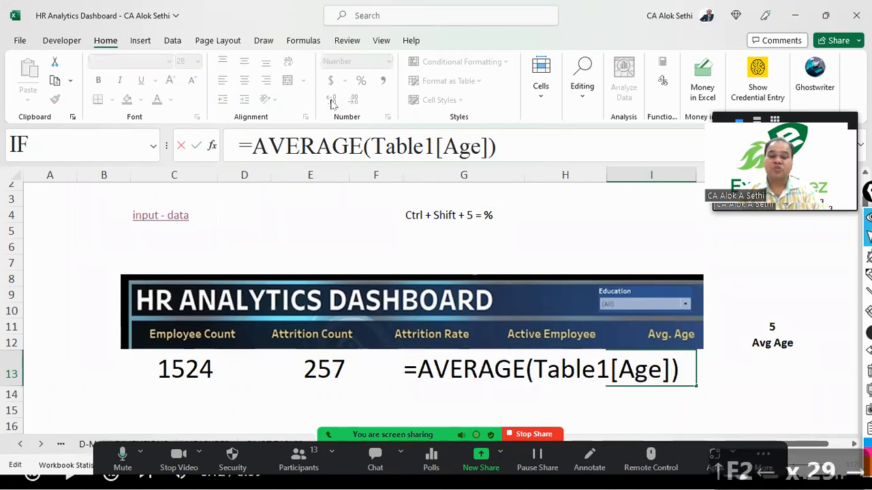
{"action": "type", "text": "round"}
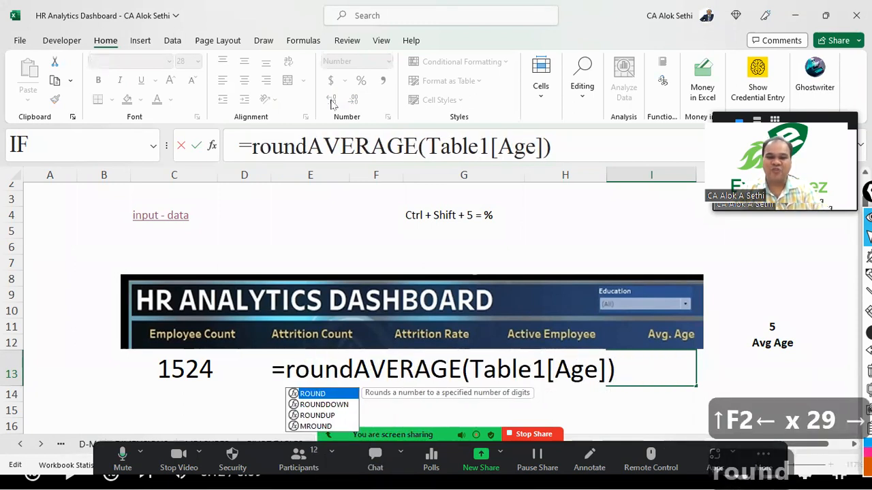
{"action": "key", "text": "Tab"}
{"action": "key", "text": "Right"}
{"action": "key", "text": "Right"}
{"action": "key", "text": "Right"}
{"action": "key", "text": "Right"}
{"action": "key", "text": "Right"}
{"action": "key", "text": "Right"}
{"action": "key", "text": "Right"}
{"action": "key", "text": "Right"}
{"action": "key", "text": "Right"}
{"action": "key", "text": "Right"}
{"action": "key", "text": "Right"}
{"action": "key", "text": "Right"}
{"action": "key", "text": "Right"}
{"action": "key", "text": "Right"}
{"action": "key", "text": "Right"}
{"action": "key", "text": "Right"}
{"action": "key", "text": "Right"}
{"action": "key", "text": "Right"}
{"action": "key", "text": "Right"}
{"action": "key", "text": "Right"}
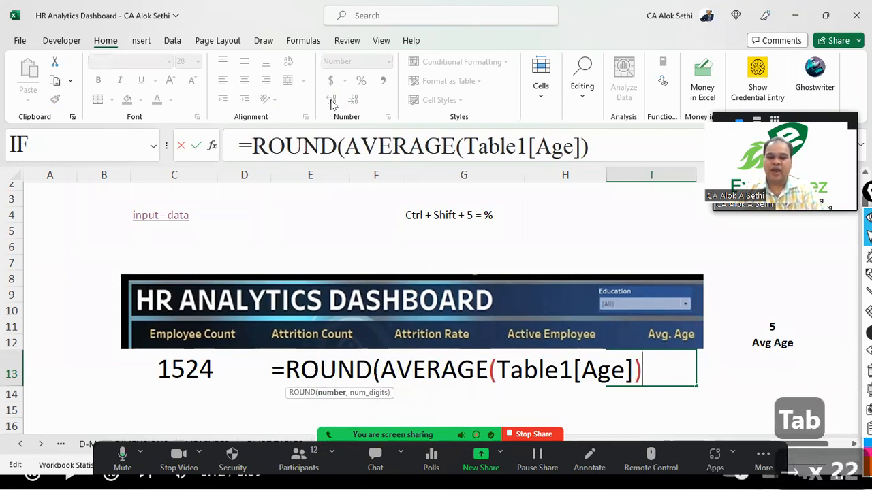
{"action": "type", "text": ","}
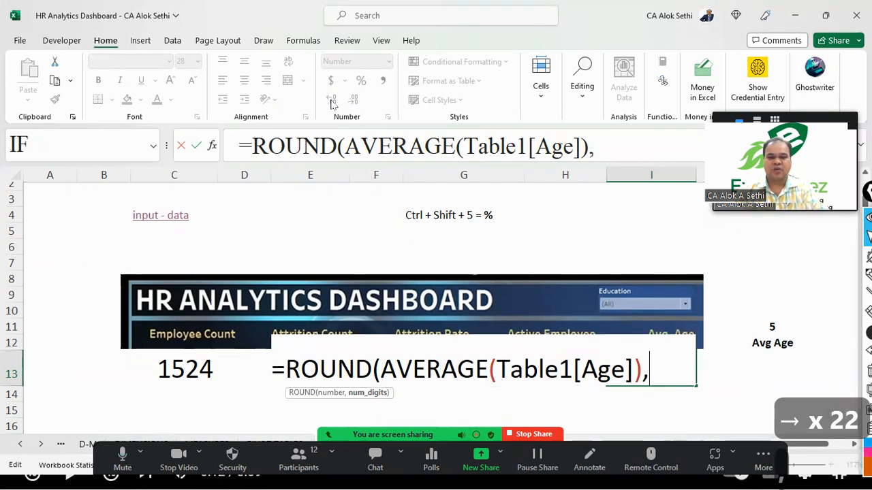
{"action": "type", "text": "2"}
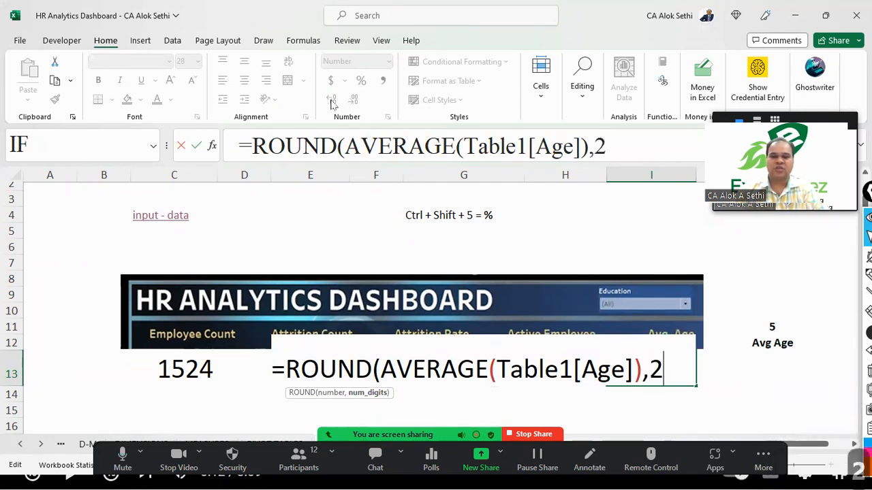
{"action": "key", "text": "BackSpace"}
{"action": "type", "text": "0)"}
{"action": "key", "text": "Return"}
{"action": "key", "text": "Up"}
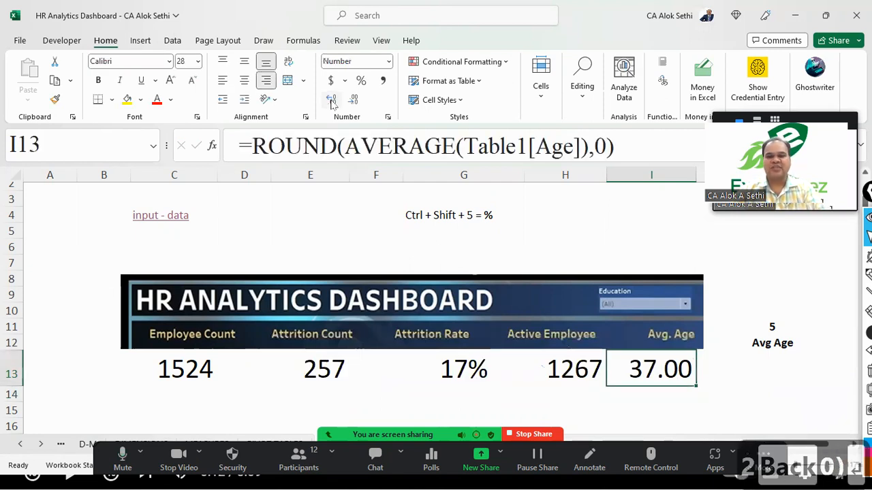
- Try the ROUND formula in I13 without its digits argument, and set the digits to 1
{"action": "key", "text": "F2"}
{"action": "key", "text": "Left"}
{"action": "key", "text": "BackSpace"}
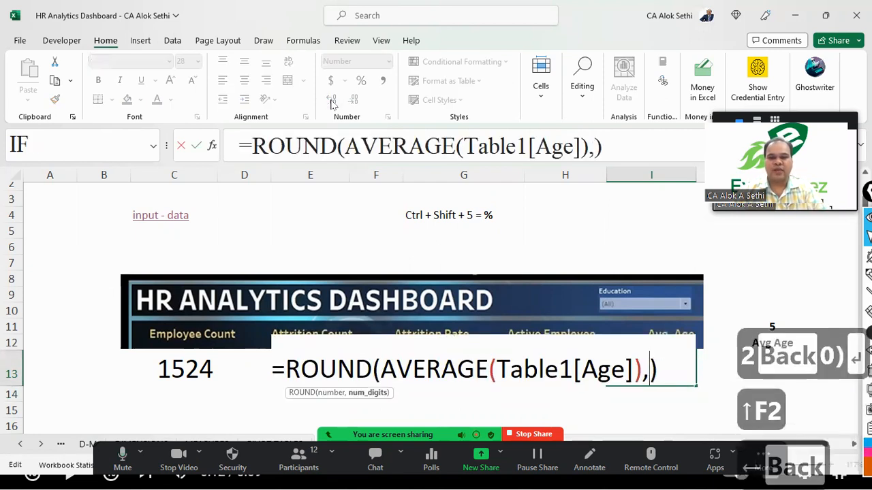
{"action": "key", "text": "BackSpace"}
{"action": "key", "text": "Return"}
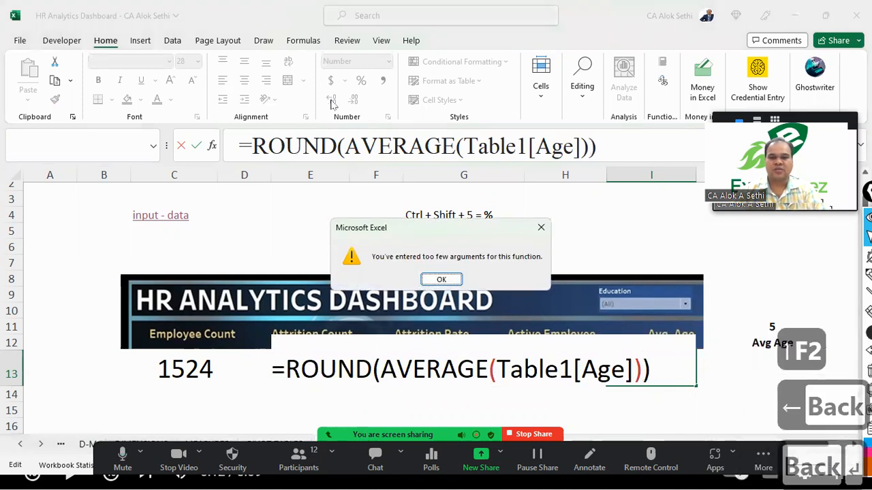
{"action": "key", "text": "Return"}
{"action": "type", "text": ",1"}
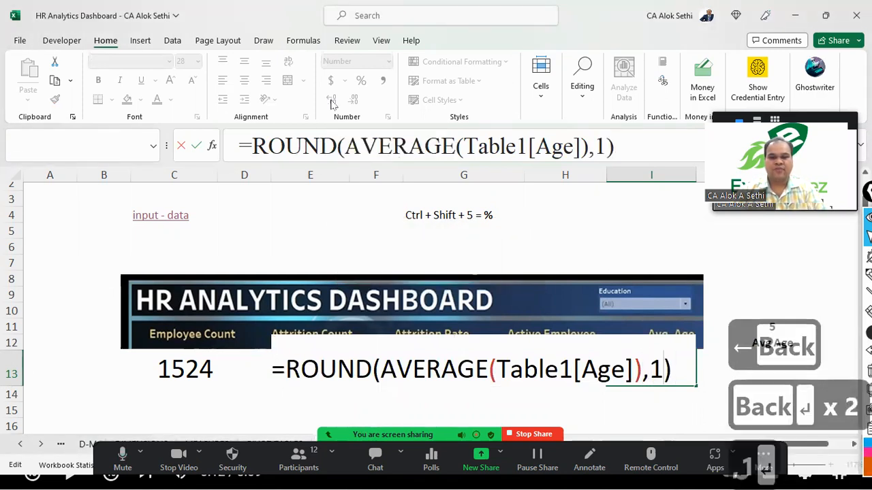
{"action": "key", "text": "Return"}
- Set the digits argument of the ROUND formula in I13 to 2, and return it to 0
{"action": "key", "text": "Up"}
{"action": "key", "text": "F2"}
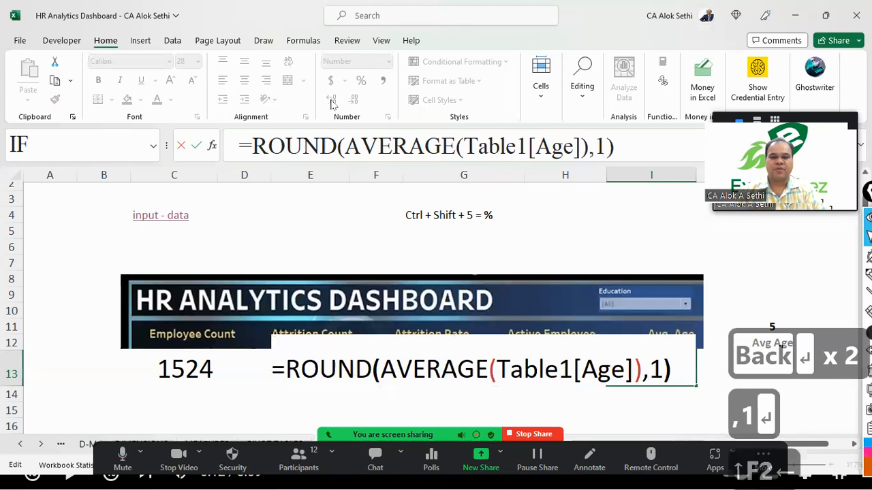
{"action": "key", "text": "BackSpace"}
{"action": "type", "text": "2"}
{"action": "key", "text": "Return"}
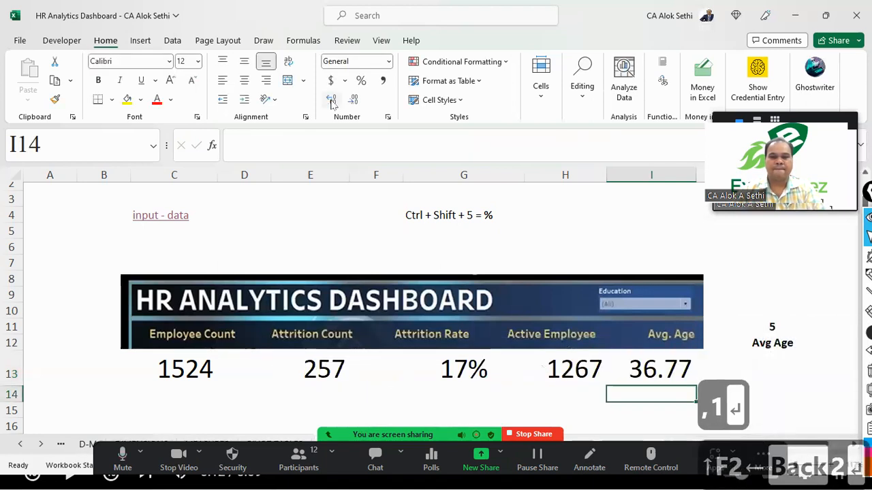
{"action": "key", "text": "Up"}
{"action": "key", "text": "F2"}
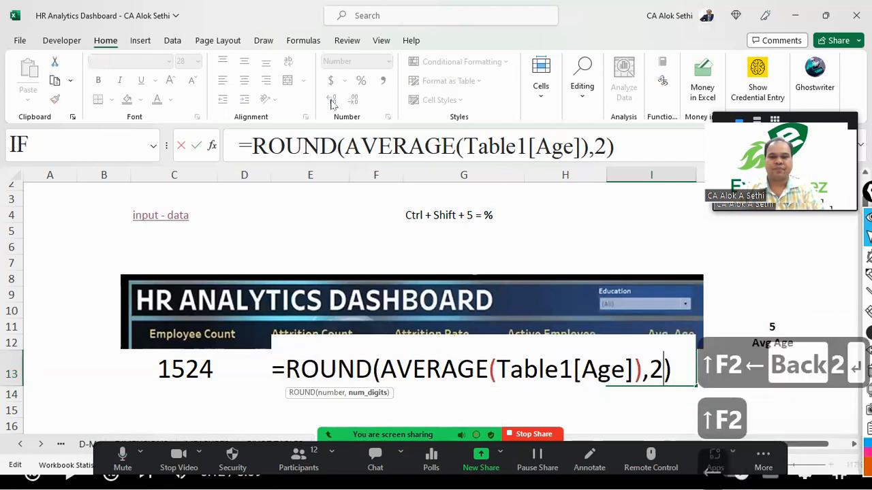
{"action": "key", "text": "BackSpace"}
{"action": "type", "text": "0"}
{"action": "key", "text": "Return"}
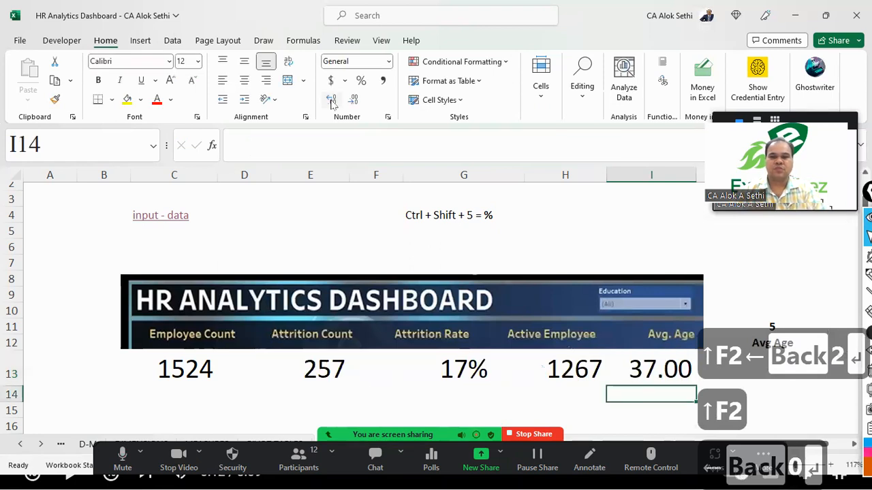
- Change the rounding function in I13 to ROUNDUP, giving =ROUNDUP(AVERAGE(Table1[Age]),0)
{"action": "key", "text": "Up"}
{"action": "key", "text": "F2"}
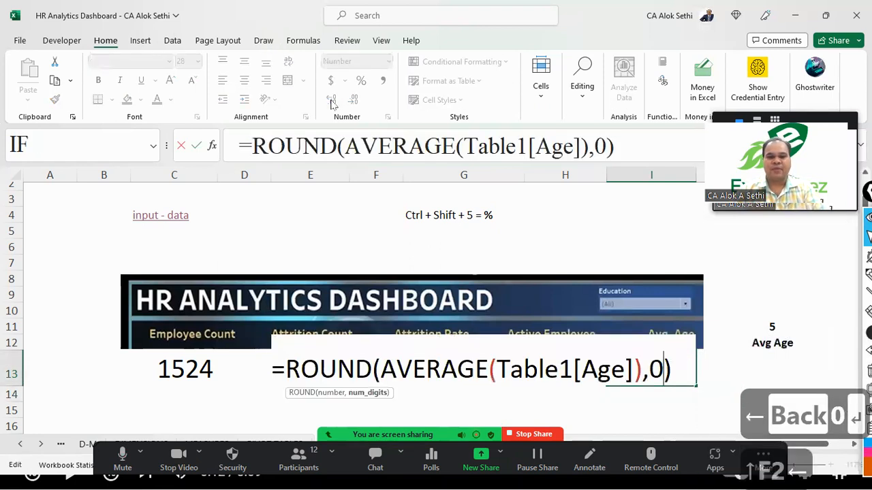
{"action": "key", "text": "Left"}
{"action": "key", "text": "Left"}
{"action": "key", "text": "Left"}
{"action": "key", "text": "Left"}
{"action": "key", "text": "Left"}
{"action": "key", "text": "Left"}
{"action": "key", "text": "Left"}
{"action": "key", "text": "Left"}
{"action": "key", "text": "Left"}
{"action": "key", "text": "Left"}
{"action": "key", "text": "Left"}
{"action": "key", "text": "Left"}
{"action": "key", "text": "Left"}
{"action": "key", "text": "Left"}
{"action": "key", "text": "Left"}
{"action": "key", "text": "Left"}
{"action": "key", "text": "Left"}
{"action": "key", "text": "Left"}
{"action": "key", "text": "Left"}
{"action": "key", "text": "Left"}
{"action": "key", "text": "Right"}
{"action": "key", "text": "Right"}
{"action": "key", "text": "Right"}
{"action": "key", "text": "Right"}
{"action": "key", "text": "Right"}
{"action": "key", "text": "Right"}
{"action": "type", "text": "up"}
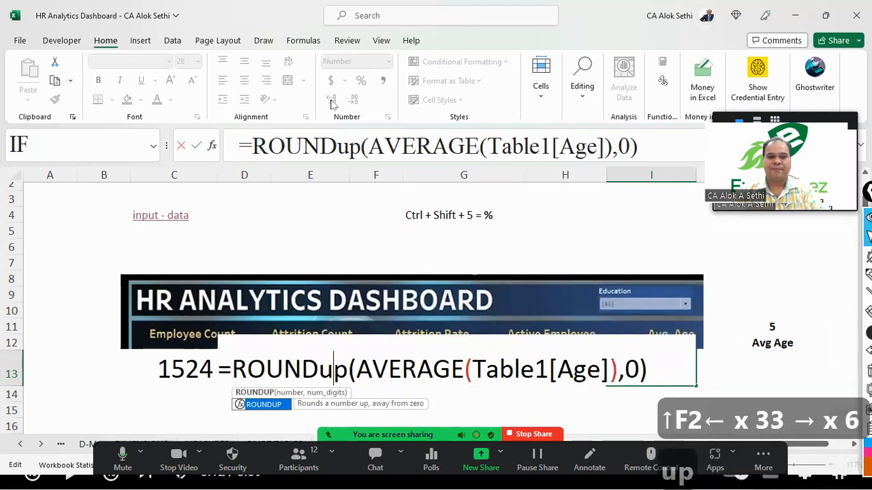
{"action": "key", "text": "Right"}
{"action": "key", "text": "Right"}
{"action": "key", "text": "Right"}
{"action": "key", "text": "Right"}
{"action": "key", "text": "Right"}
{"action": "key", "text": "Right"}
{"action": "key", "text": "Right"}
{"action": "key", "text": "Right"}
{"action": "key", "text": "Right"}
{"action": "key", "text": "Right"}
{"action": "key", "text": "Right"}
{"action": "key", "text": "Right"}
{"action": "key", "text": "Right"}
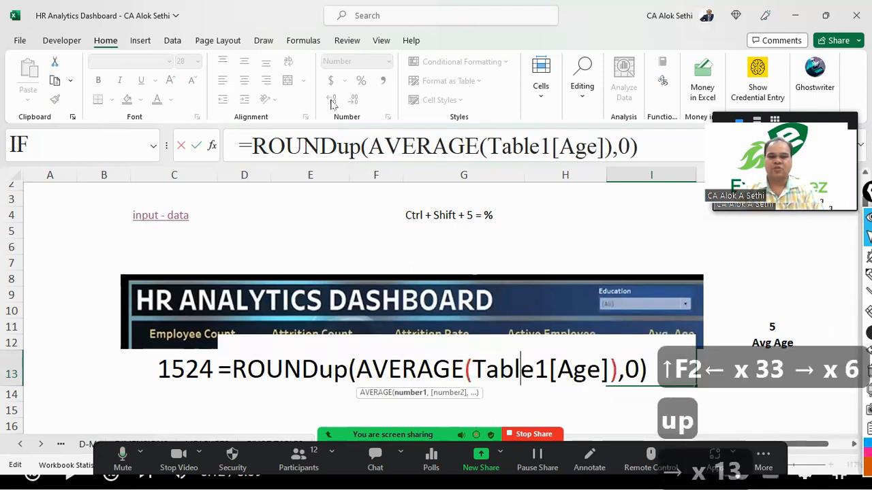
{"action": "key", "text": "Return"}
- Reduce the number format of the average age in I13 to show no decimal places
{"action": "key", "text": "Up"}
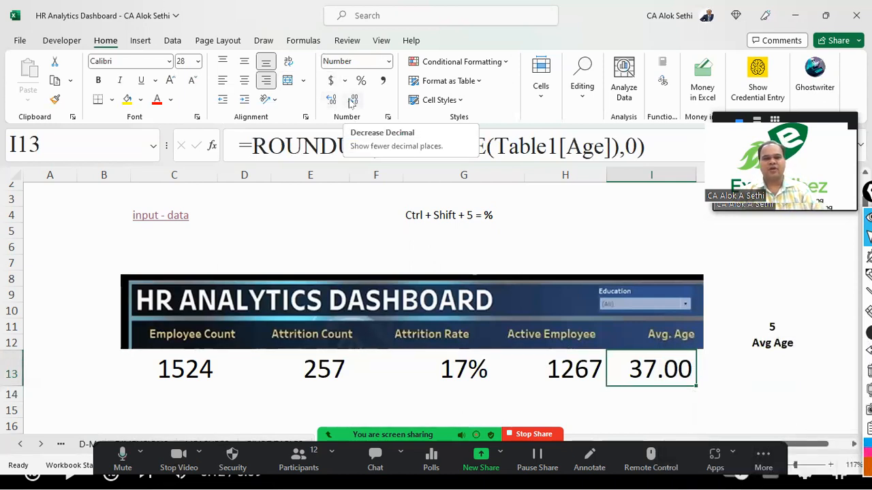
{"action": "key", "text": "alt"}
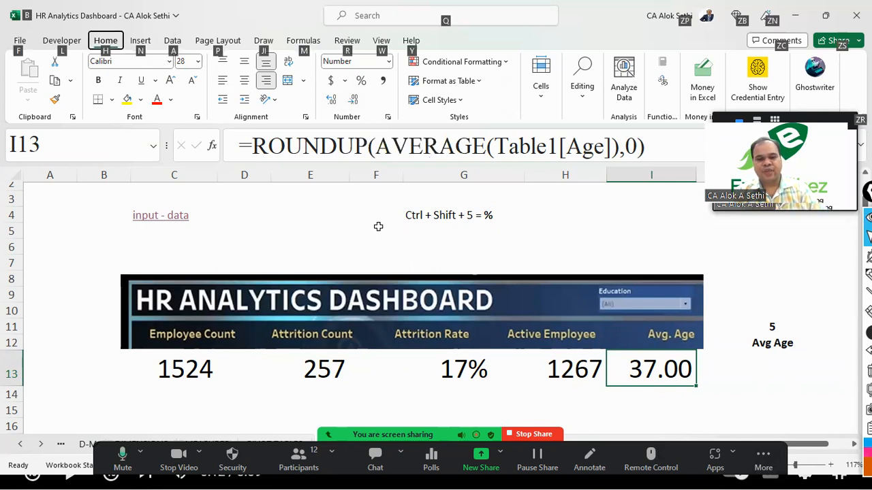
{"action": "key", "text": "h"}
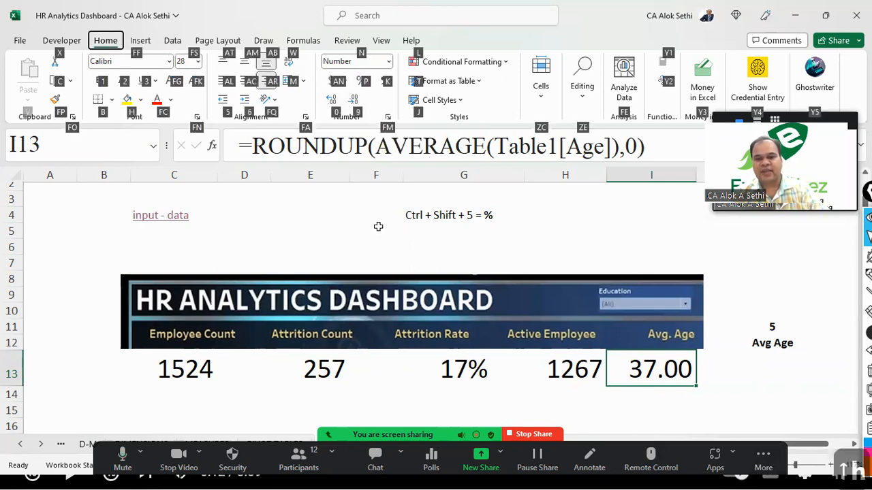
{"action": "key", "text": "9"}
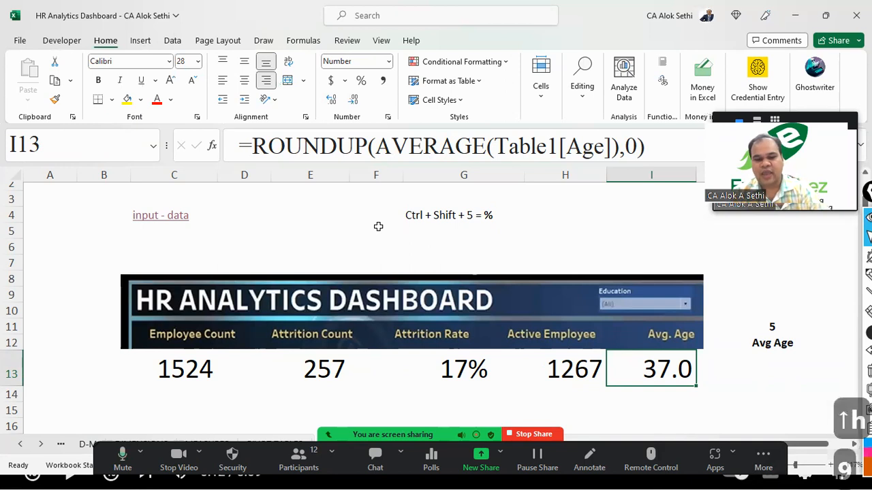
{"action": "key", "text": "F4"}
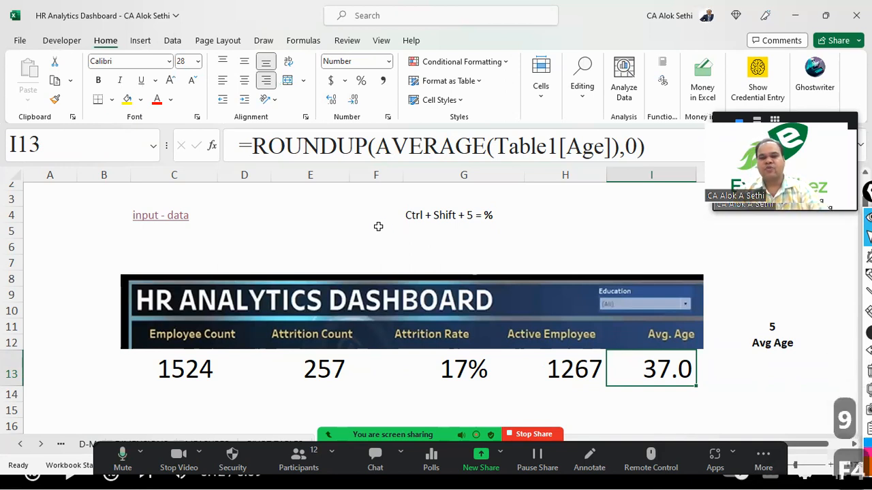
{"action": "key", "text": "alt"}
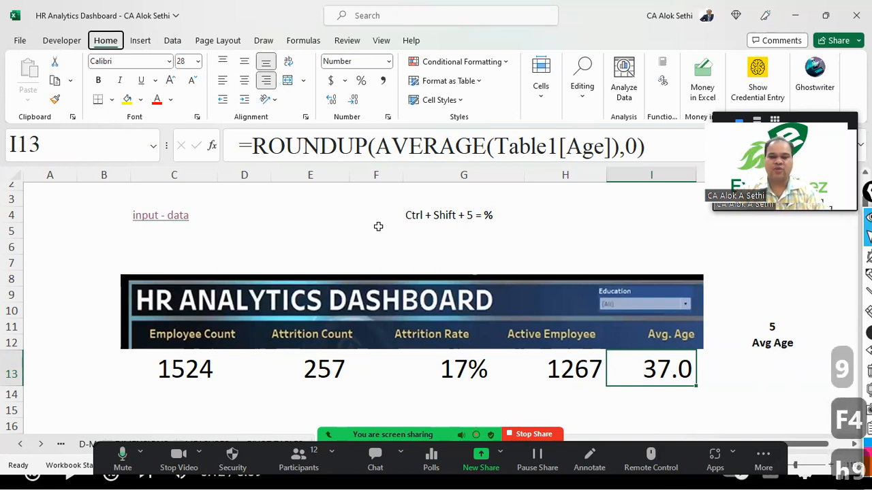
{"action": "key", "text": "h"}
{"action": "key", "text": "9"}
- Review the row 13 formulas for attrition rate, active employees and average age without changing them
{"action": "left_click", "coordinate": [732, 372]}
{"action": "key", "text": "Left"}
{"action": "key", "text": "Left"}
{"action": "key", "text": "Left"}
{"action": "key", "text": "Left"}
{"action": "key", "text": "Left"}
{"action": "key", "text": "Left"}
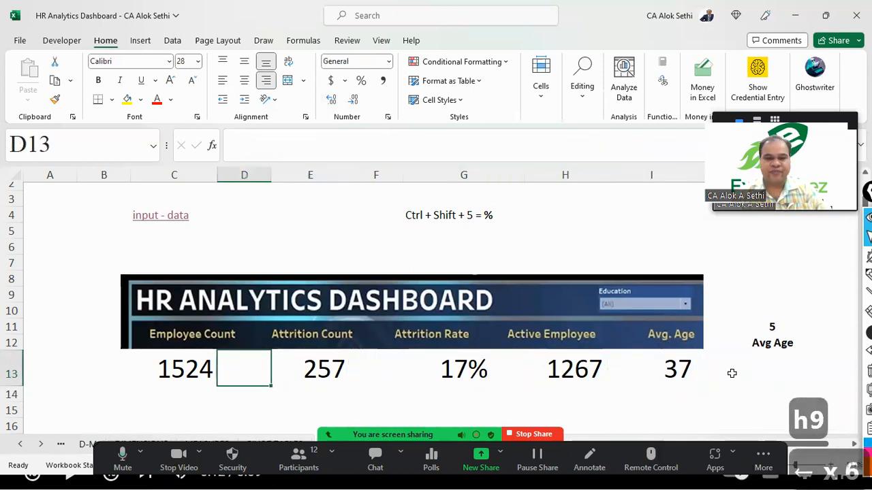
{"action": "scroll", "coordinate": [731, 373], "scroll_direction": "down", "scroll_amount": 3, "text": "ctrl"}
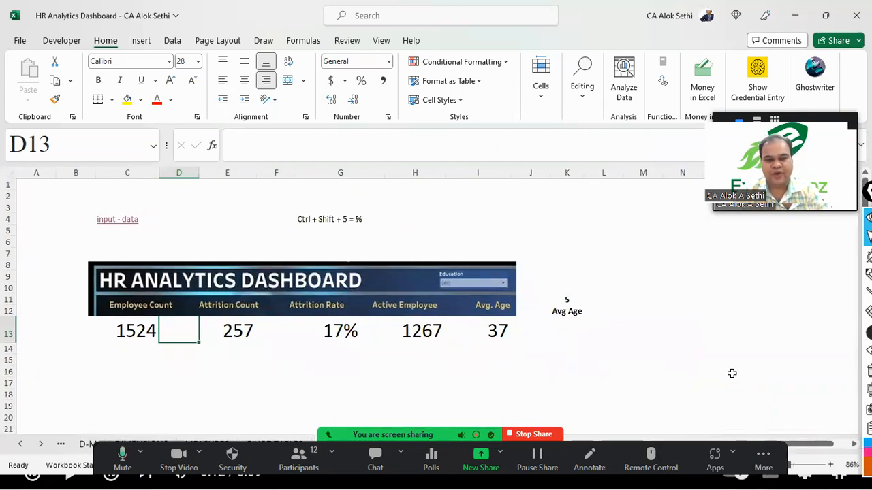
{"action": "key", "text": "Left"}
{"action": "key", "text": "Right"}
{"action": "key", "text": "Right"}
{"action": "key", "text": "Right"}
{"action": "key", "text": "Right"}
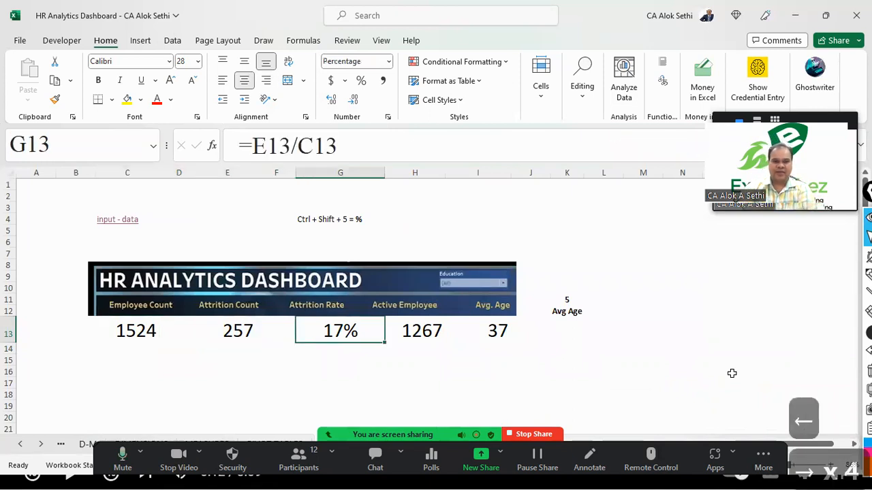
{"action": "key", "text": "F2"}
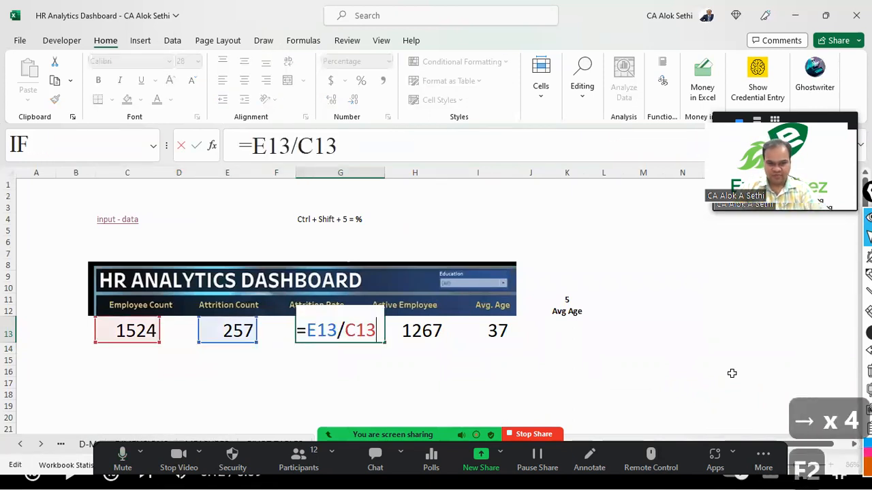
{"action": "key", "text": "Escape"}
{"action": "key", "text": "Right"}
{"action": "key", "text": "F2"}
{"action": "key", "text": "Escape"}
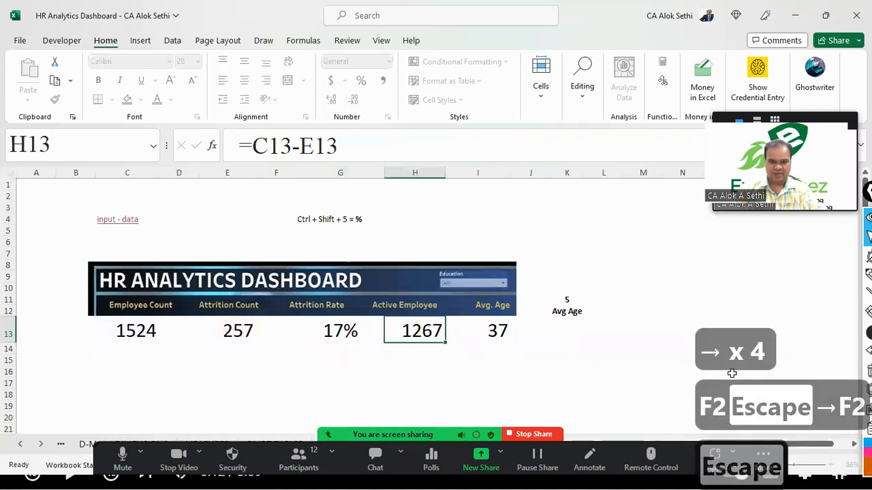
{"action": "key", "text": "Right"}
{"action": "key", "text": "F2"}
{"action": "key", "text": "Escape"}
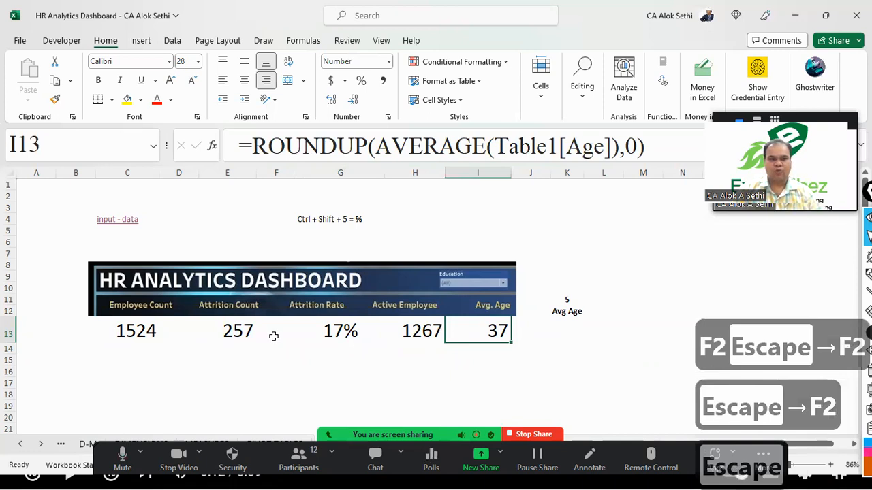
- Go to the sheet The Output - HR Dashboard and highlight its row of headline figures with the yellow highlighter
{"action": "left_click", "coordinate": [123, 220]}
{"action": "left_click", "coordinate": [94, 190]}
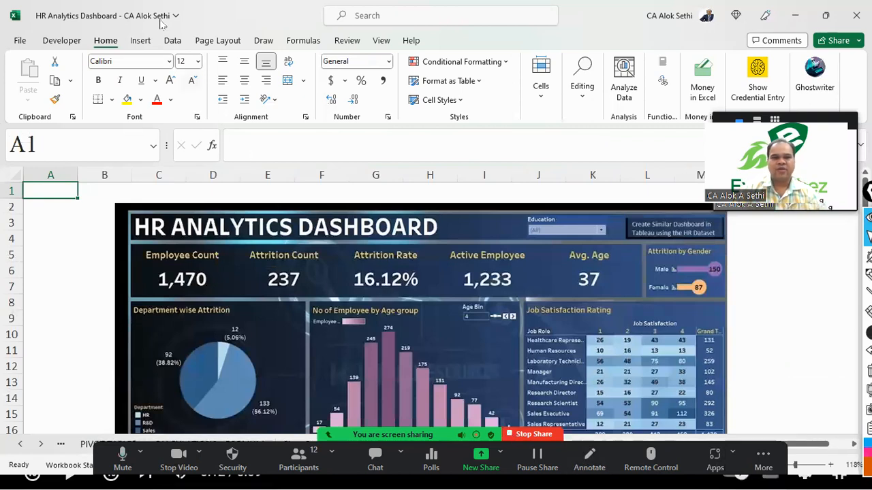
{"action": "left_click", "coordinate": [263, 41]}
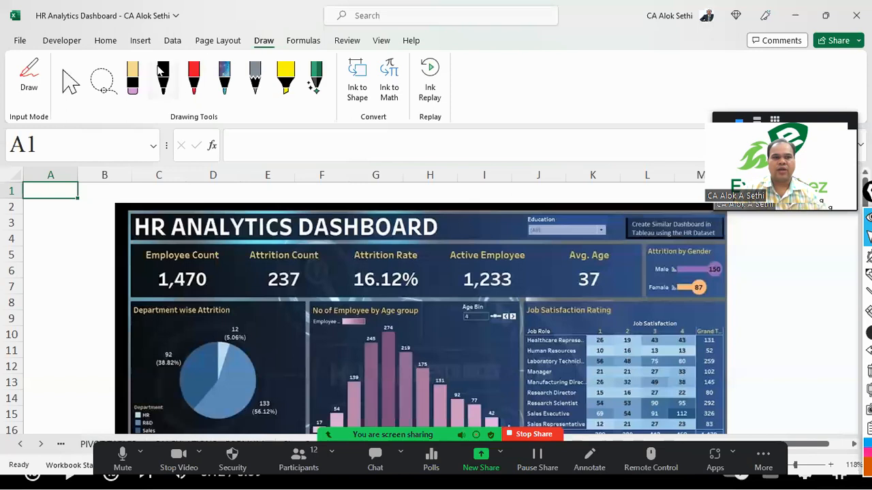
{"action": "left_click", "coordinate": [284, 90]}
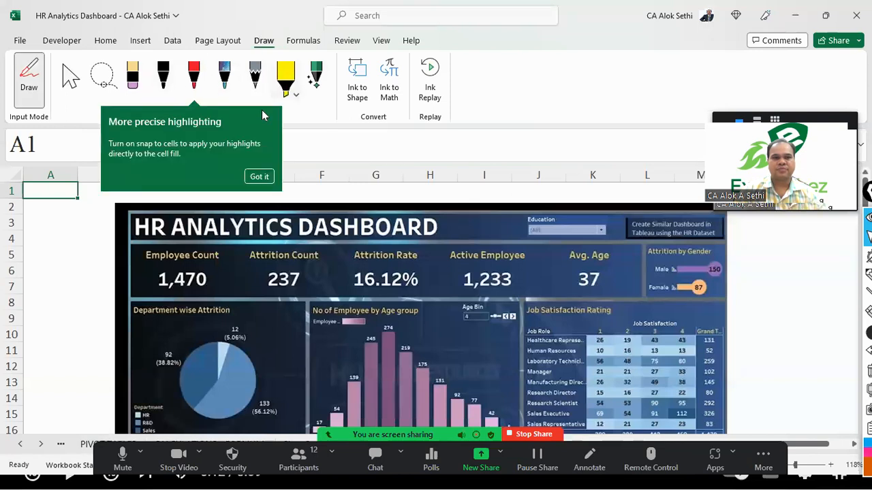
{"action": "left_click", "coordinate": [260, 177]}
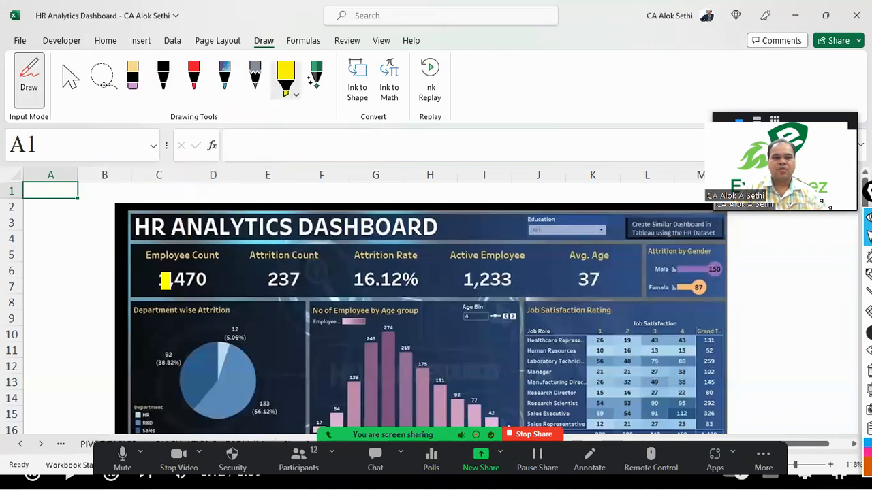
{"action": "mouse_move", "coordinate": [161, 276]}
{"action": "left_mouse_down"}
{"action": "mouse_move", "coordinate": [425, 269]}
{"action": "mouse_move", "coordinate": [623, 280]}
{"action": "left_mouse_up"}
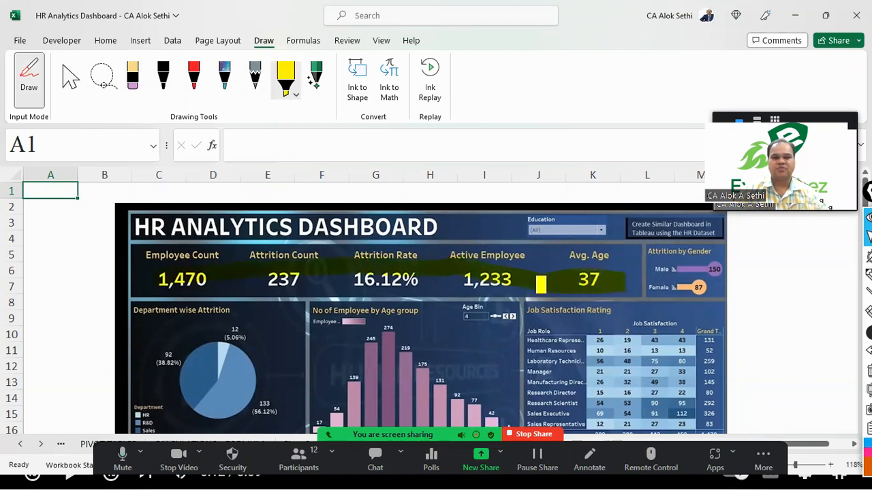
{"action": "left_click_drag", "start_coordinate": [436, 279], "coordinate": [192, 271]}
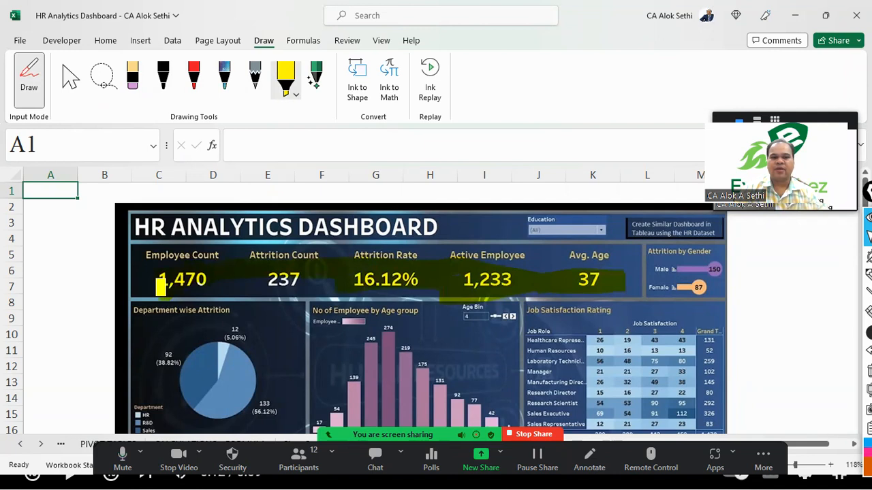
{"action": "mouse_move", "coordinate": [601, 270]}
{"action": "left_mouse_down"}
{"action": "mouse_move", "coordinate": [614, 257]}
{"action": "mouse_move", "coordinate": [425, 276]}
{"action": "mouse_move", "coordinate": [172, 279]}
{"action": "left_mouse_up"}
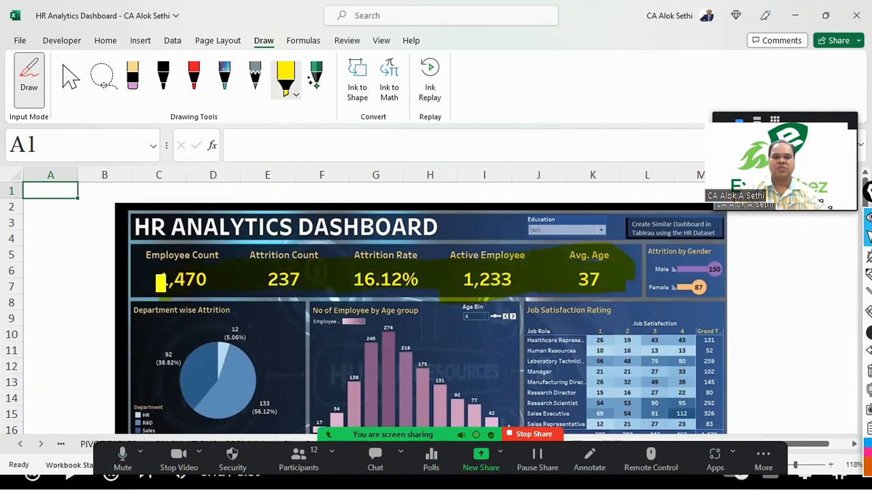
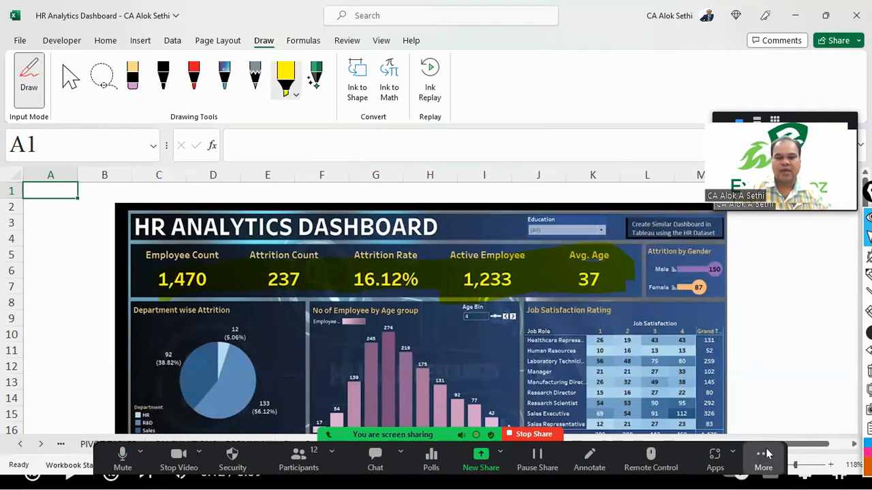
- Move the meeting toolbar off the sheet names, open the PIVOT TABLES sheet and leave drawing mode
{"action": "left_click_drag", "start_coordinate": [390, 435], "coordinate": [384, 379]}
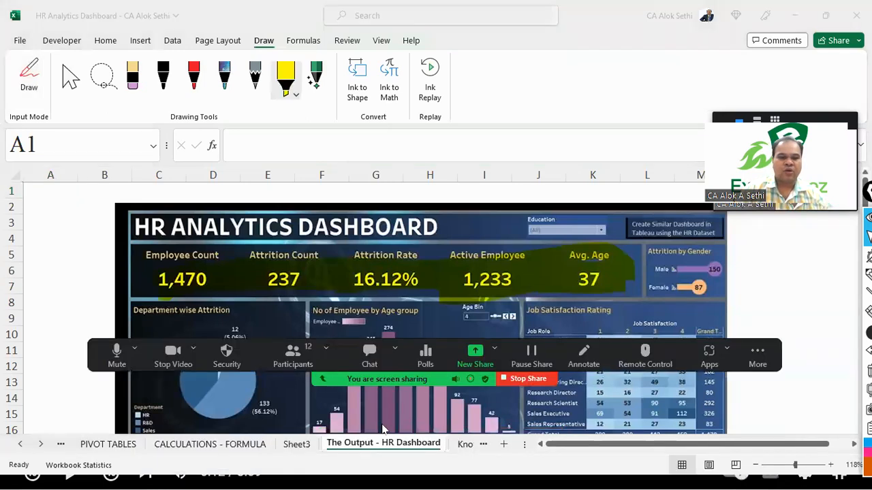
{"action": "left_click", "coordinate": [109, 453]}
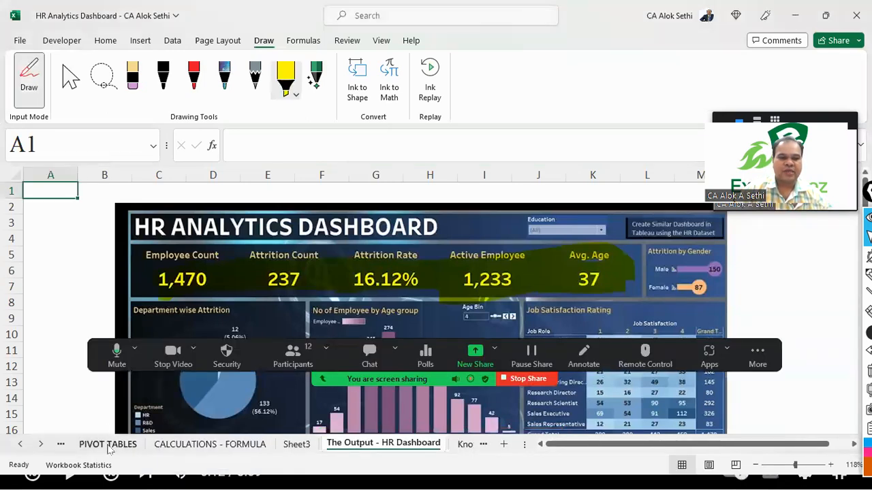
{"action": "left_click", "coordinate": [109, 446]}
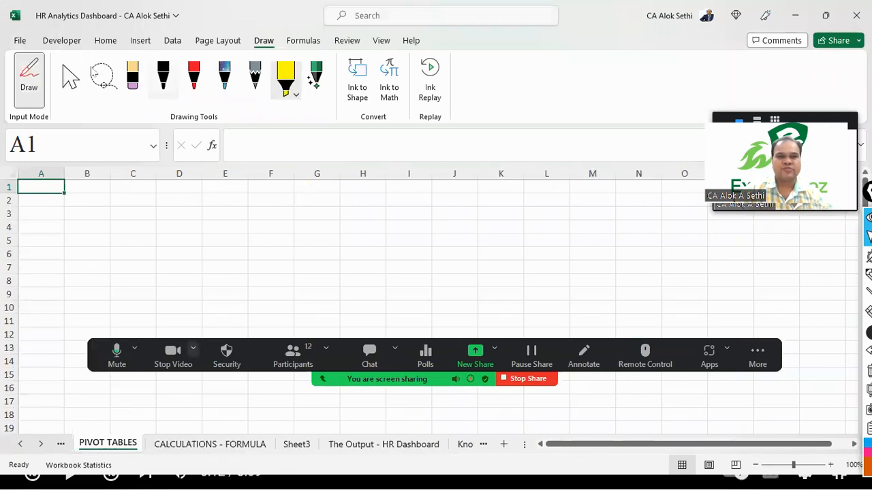
{"action": "left_click", "coordinate": [105, 42]}
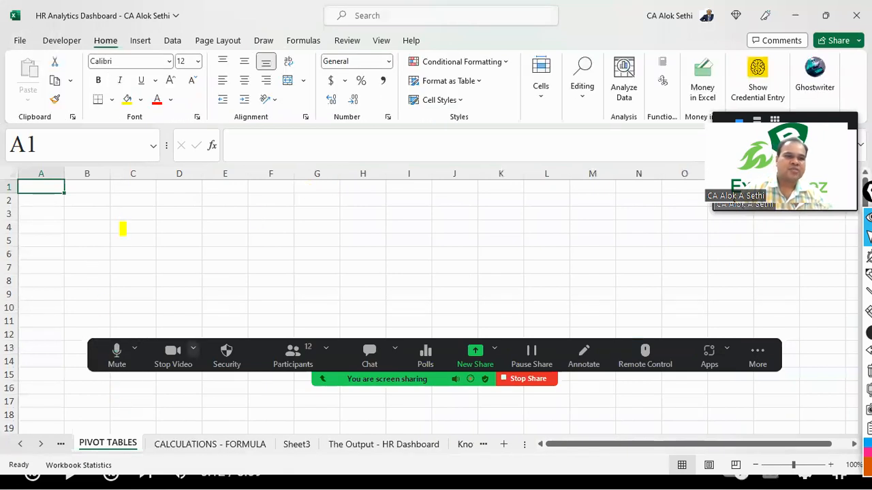
{"action": "key", "text": "Escape"}
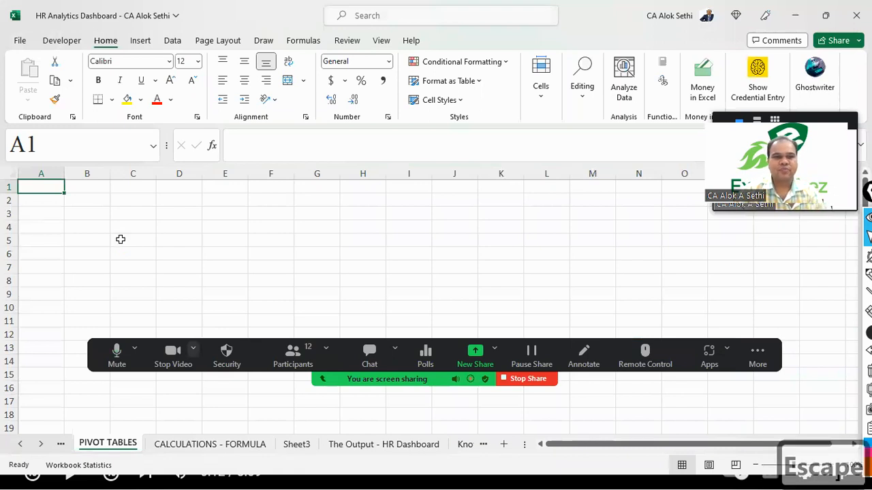
- Enter the column header Pivot # in cell C2
{"action": "left_click", "coordinate": [124, 216]}
{"action": "key", "text": "Up"}
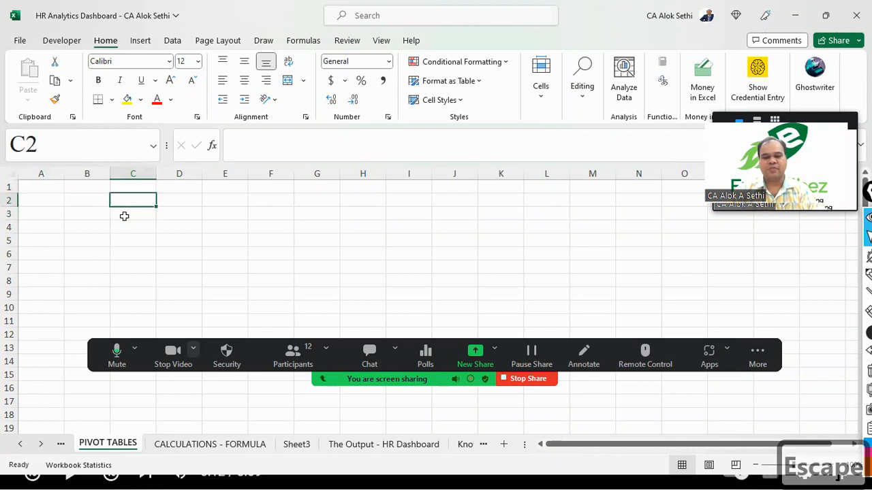
{"action": "type", "text": "Pivt"}
{"action": "key", "text": "BackSpace"}
{"action": "type", "text": "ot"}
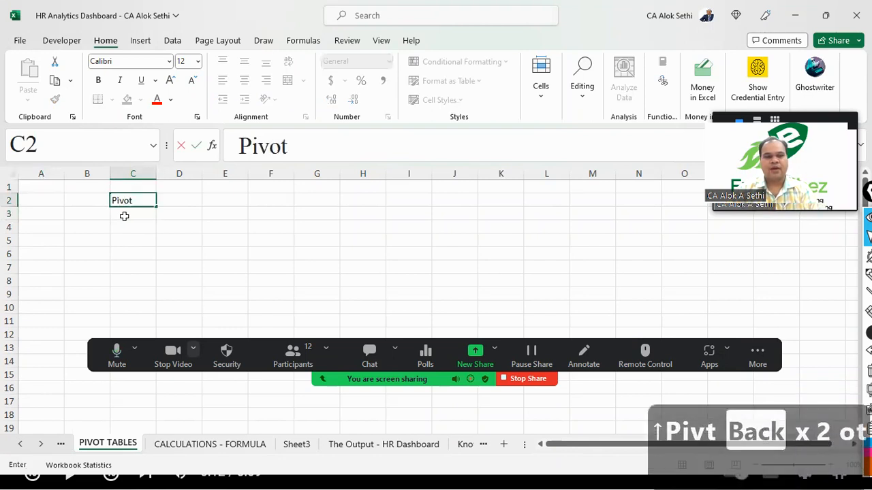
{"action": "type", "text": " #"}
{"action": "key", "text": "Tab"}
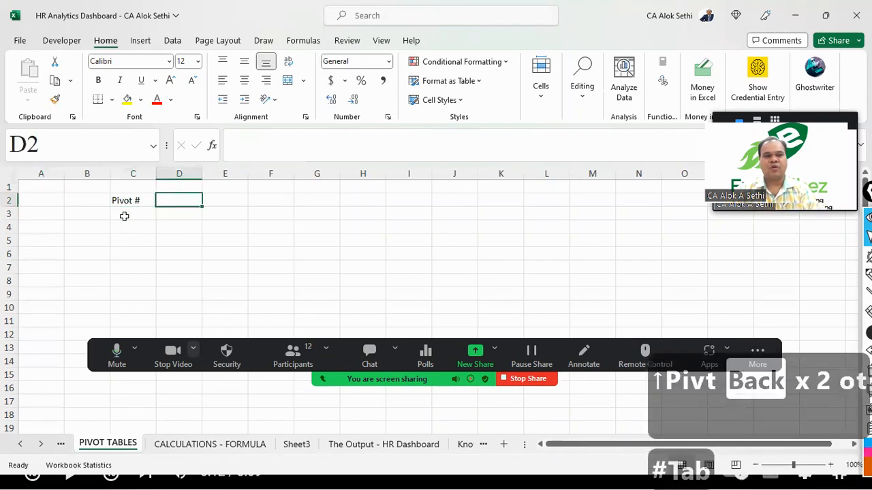
- Enter the column header Pivot Heading in cell D2
{"action": "type", "text": "Pivout"}
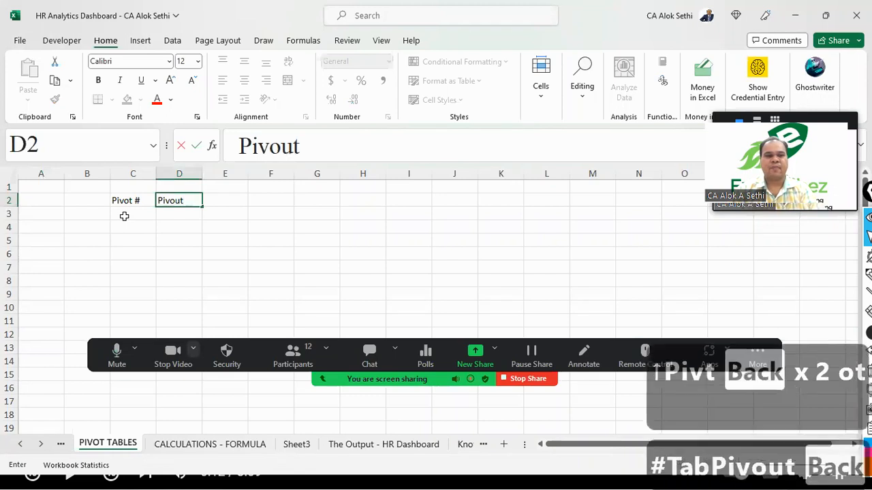
{"action": "key", "text": "BackSpace"}
{"action": "key", "text": "BackSpace"}
{"action": "key", "text": "BackSpace"}
{"action": "type", "text": "ot The"}
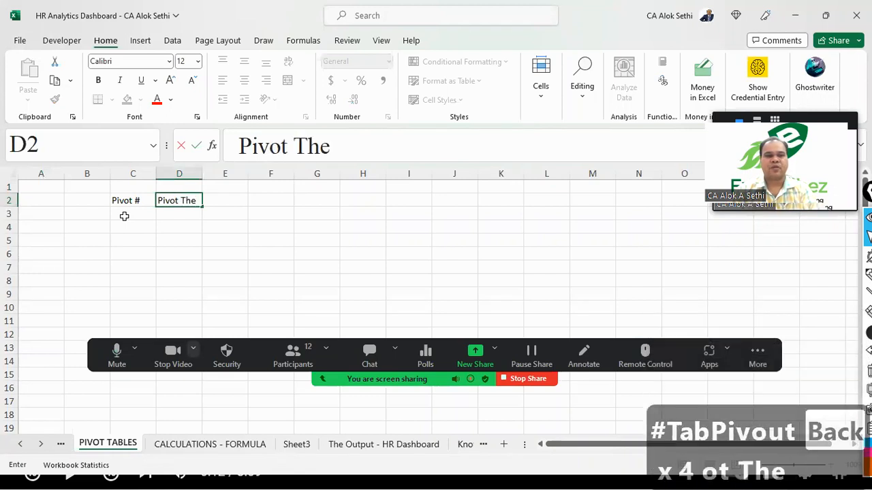
{"action": "key", "text": "BackSpace"}
{"action": "key", "text": "BackSpace"}
{"action": "key", "text": "BackSpace"}
{"action": "type", "text": "HEad"}
{"action": "key", "text": "BackSpace"}
{"action": "key", "text": "BackSpace"}
{"action": "key", "text": "BackSpace"}
{"action": "type", "text": "eaxin"}
{"action": "key", "text": "BackSpace"}
{"action": "key", "text": "BackSpace"}
{"action": "type", "text": "d"}
{"action": "key", "text": "BackSpace"}
{"action": "key", "text": "BackSpace"}
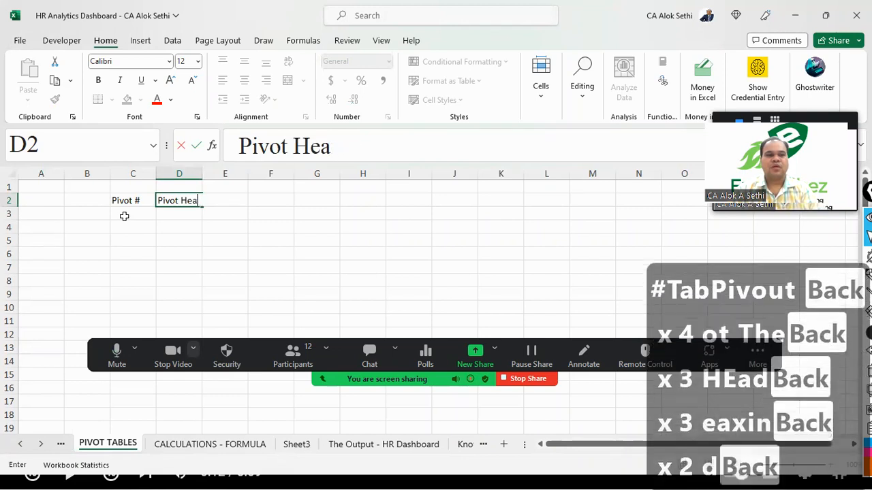
{"action": "type", "text": "ding"}
{"action": "key", "text": "Return"}
- Widen columns C and D to make room for the headers, and check the meeting chat briefly
{"action": "left_click_drag", "start_coordinate": [201, 175], "coordinate": [243, 181]}
{"action": "left_click_drag", "start_coordinate": [148, 183], "coordinate": [190, 176]}
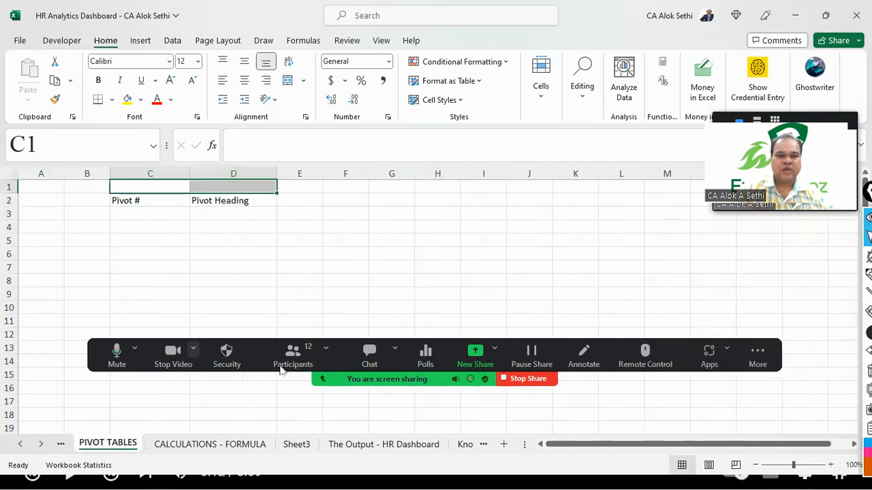
{"action": "left_click", "coordinate": [355, 352]}
{"action": "left_click", "coordinate": [534, 125]}
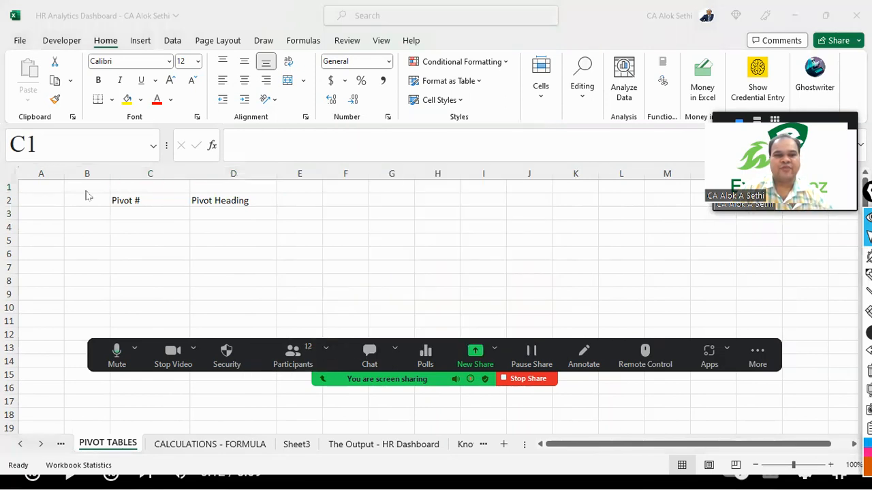
- Format header row 2 as bold with font size 18 and widen column D slightly
{"action": "left_click", "coordinate": [9, 200]}
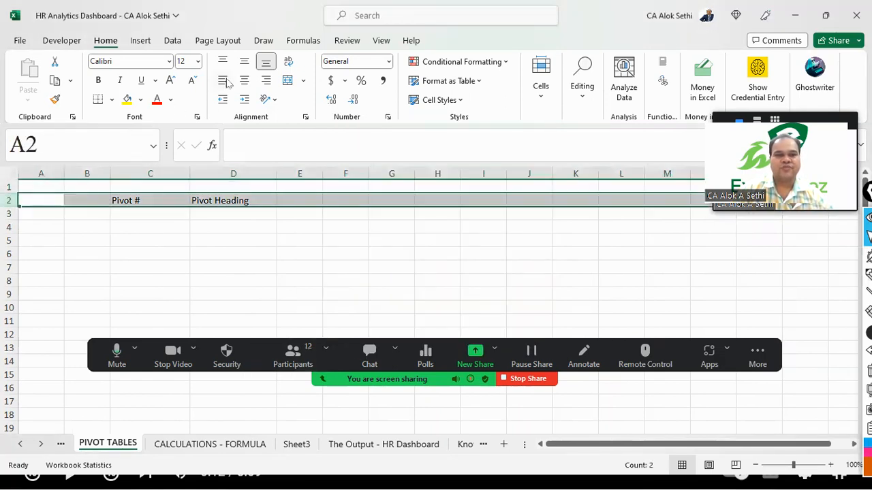
{"action": "left_click", "coordinate": [170, 81]}
{"action": "left_click", "coordinate": [170, 81]}
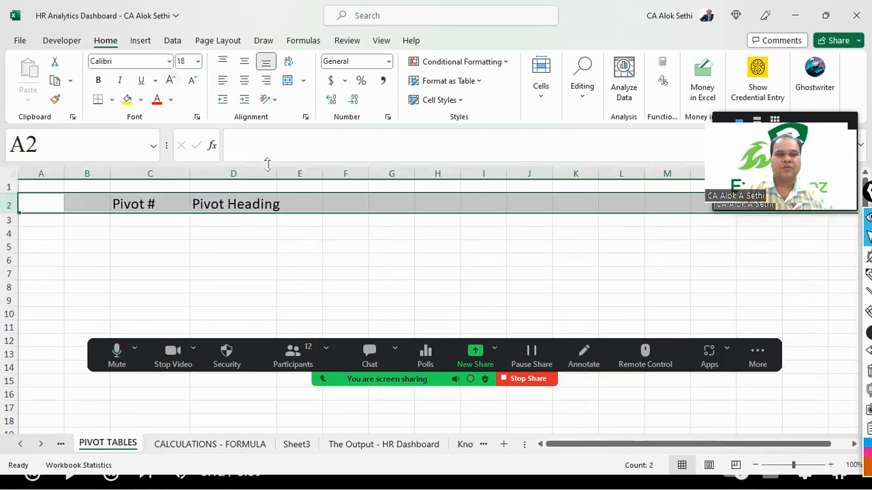
{"action": "left_click_drag", "start_coordinate": [276, 174], "coordinate": [295, 173]}
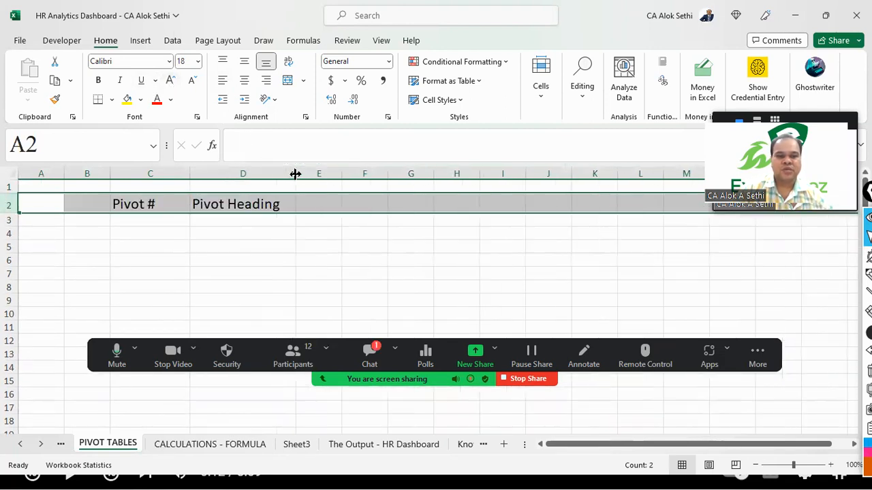
{"action": "left_click", "coordinate": [296, 273]}
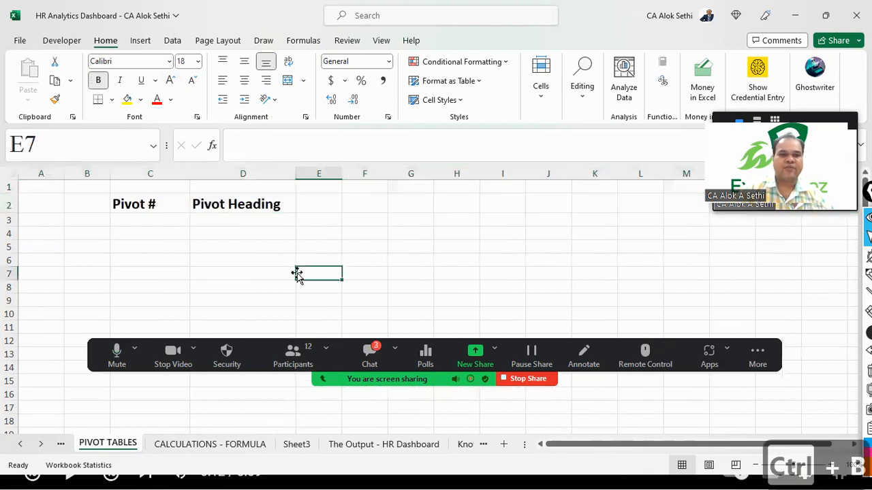
- Enter the pivot numbers 1 and 2 in cells C3 and C4
{"action": "left_click", "coordinate": [154, 219]}
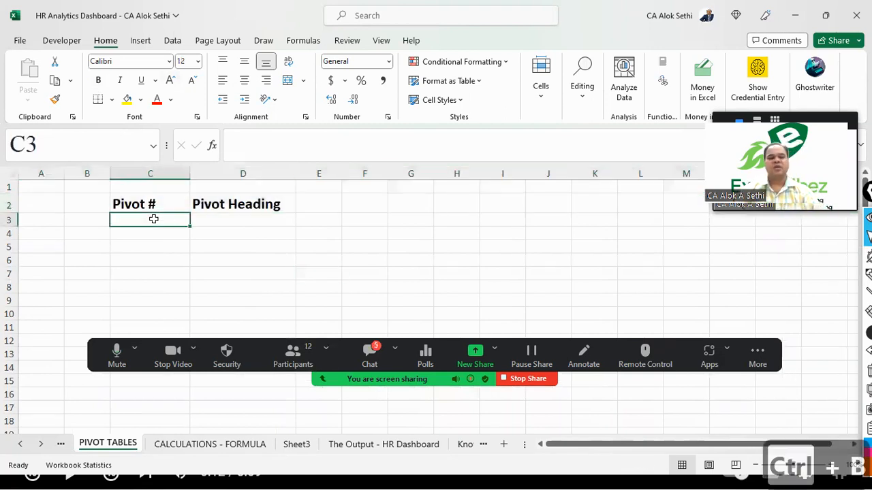
{"action": "type", "text": "1"}
{"action": "key", "text": "Return"}
{"action": "type", "text": "2"}
- Centre the cells C3:C9 and fill the number series down to 9 in C11
{"action": "left_click", "coordinate": [154, 219]}
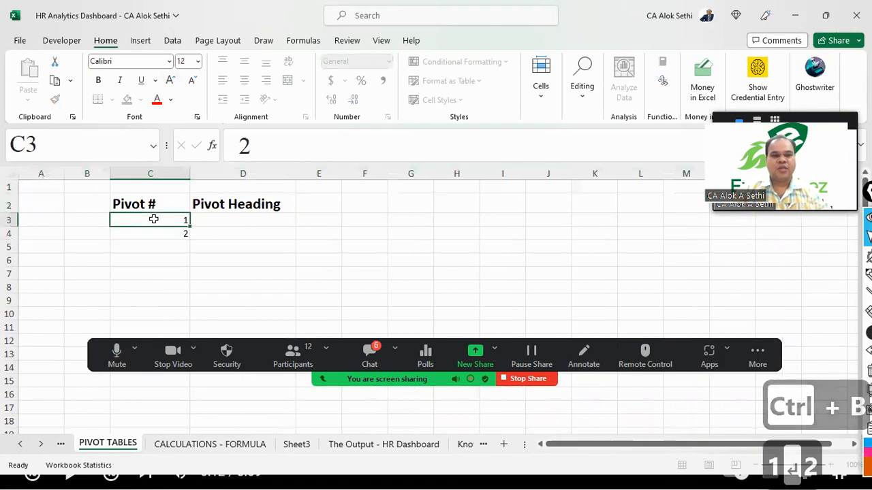
{"action": "key", "text": "shift+Down"}
{"action": "key", "text": "shift+Down"}
{"action": "key", "text": "shift+Down"}
{"action": "key", "text": "shift+Down"}
{"action": "key", "text": "shift+Down"}
{"action": "key", "text": "shift+Down"}
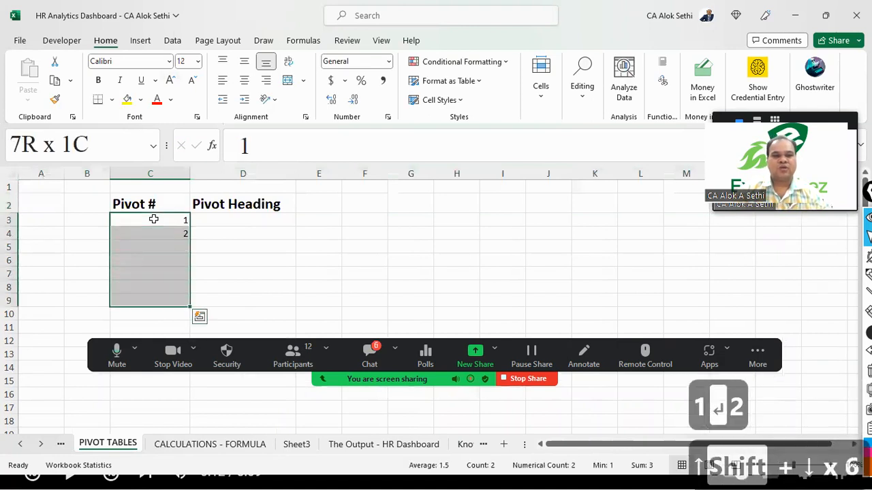
{"action": "left_click", "coordinate": [244, 81]}
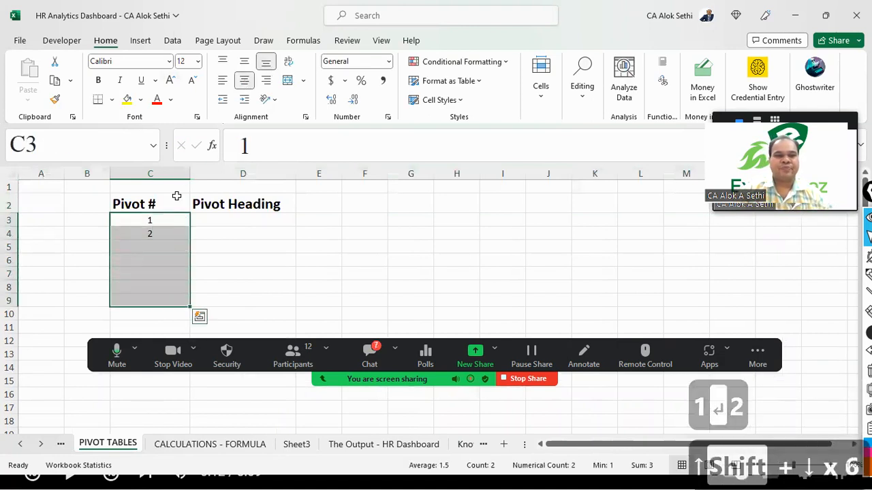
{"action": "left_click", "coordinate": [162, 221]}
{"action": "left_click_drag", "start_coordinate": [162, 221], "coordinate": [187, 336]}
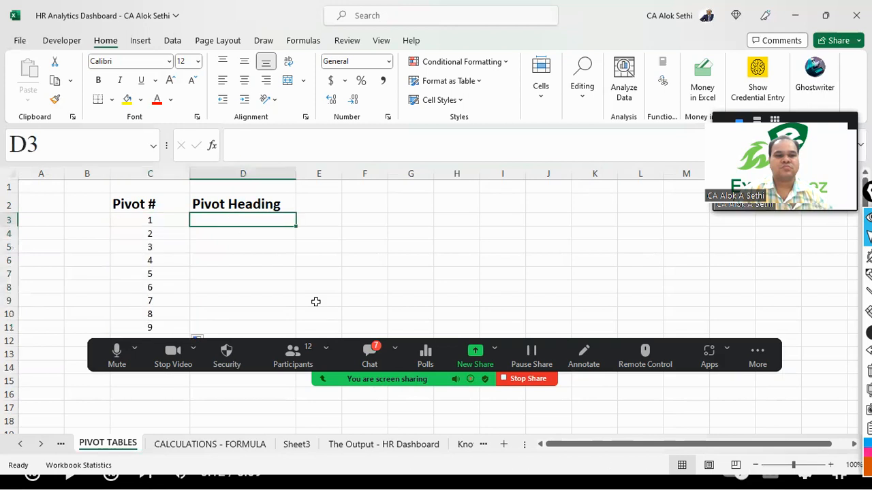
- Check the newest messages in the meeting chat and close the chat window
{"action": "left_click", "coordinate": [232, 218]}
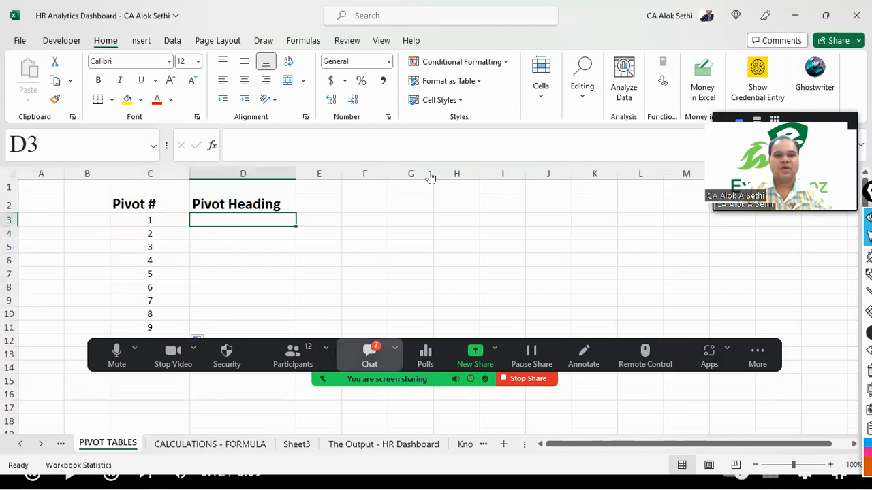
{"action": "scroll", "coordinate": [429, 177], "scroll_direction": "up", "scroll_amount": 1}
{"action": "scroll", "coordinate": [430, 178], "scroll_direction": "down", "scroll_amount": 3}
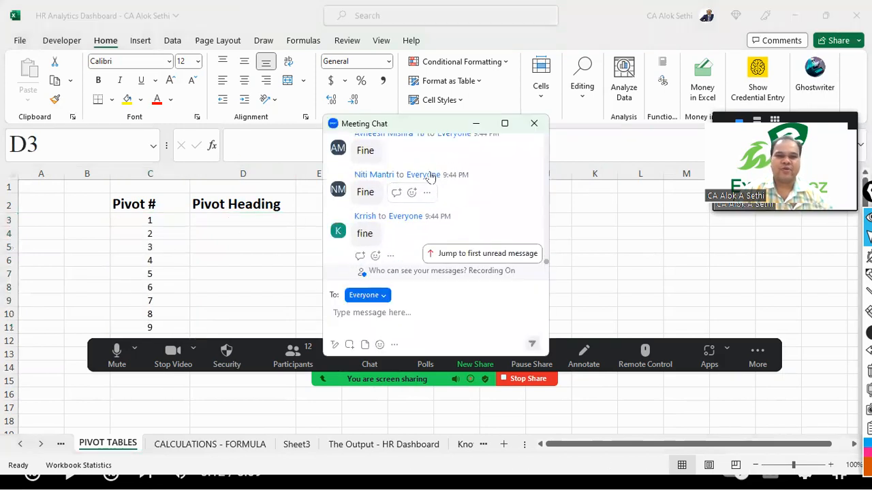
{"action": "left_click", "coordinate": [534, 123]}
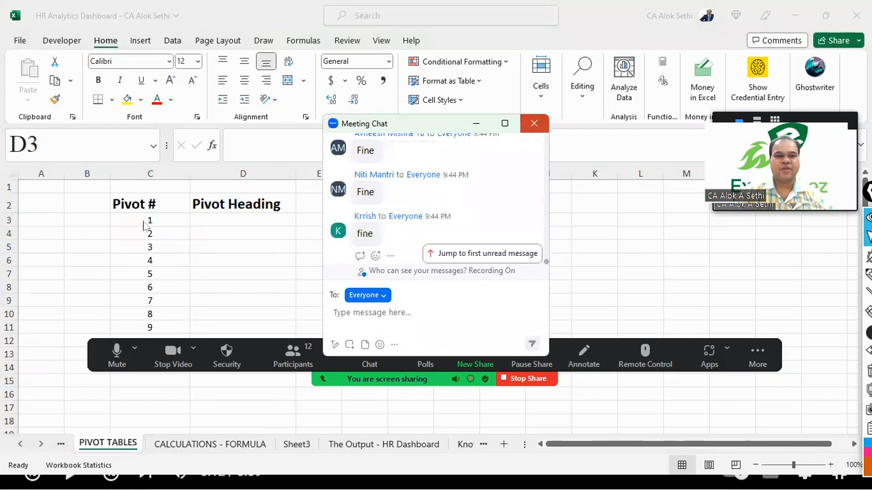
- Enter Gender wise Attrition as the heading of pivot 1 in cell D3
{"action": "left_click", "coordinate": [206, 221]}
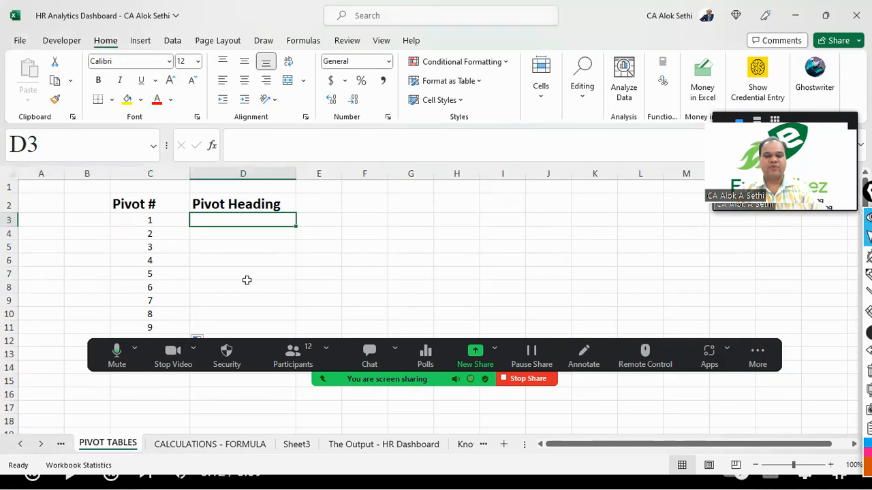
{"action": "type", "text": "Gender "}
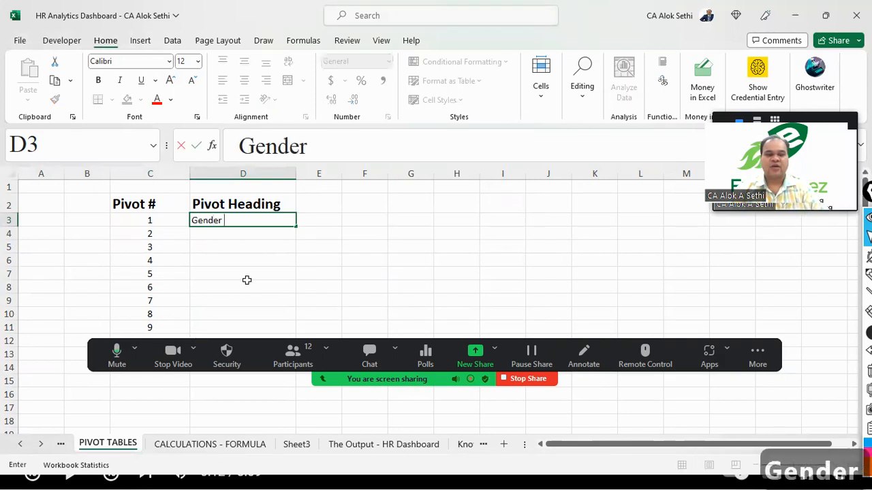
{"action": "type", "text": "wise Attrition"}
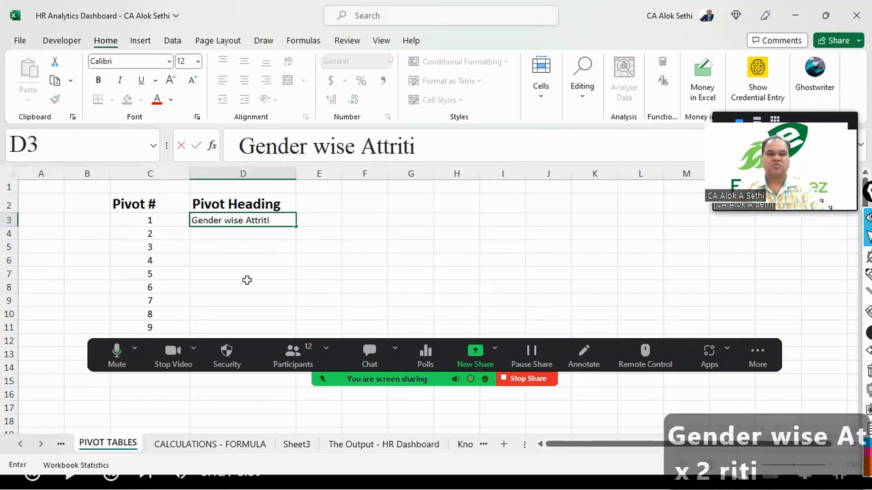
{"action": "key", "text": "Return"}
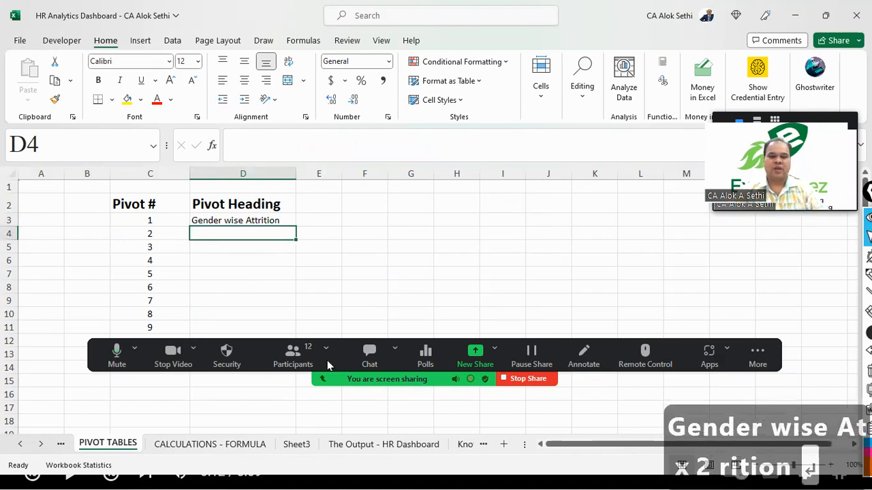
- Copy the dashboard picture from The Output - HR Dashboard to PIVOT TABLES and place it beside the pivot list, starting at column F
{"action": "left_click", "coordinate": [371, 445]}
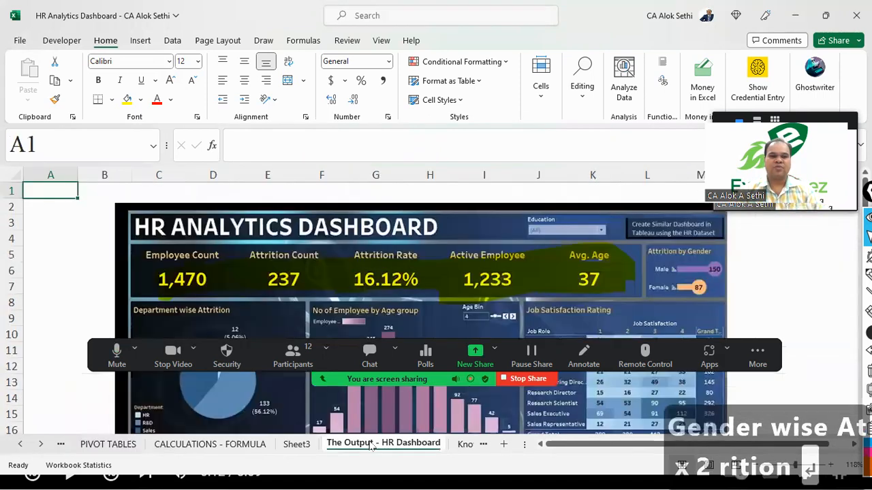
{"action": "left_click", "coordinate": [309, 338]}
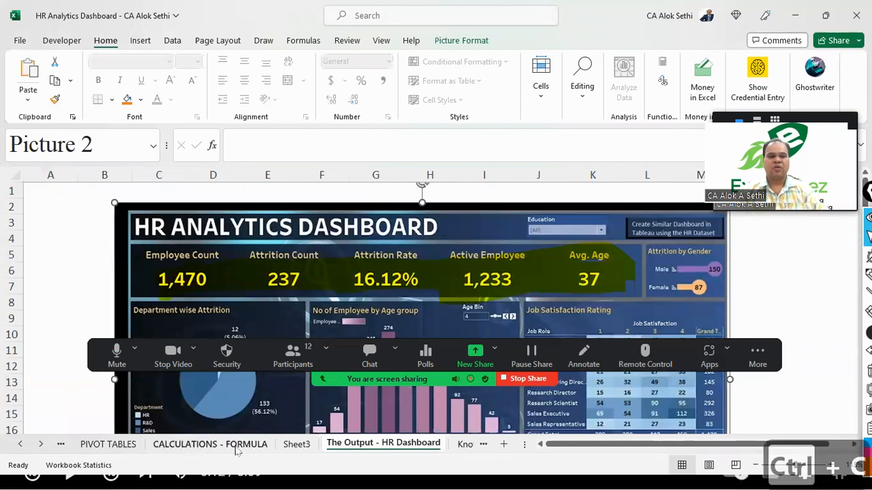
{"action": "key", "text": "ctrl+c"}
{"action": "left_click", "coordinate": [105, 444]}
{"action": "key", "text": "ctrl+v"}
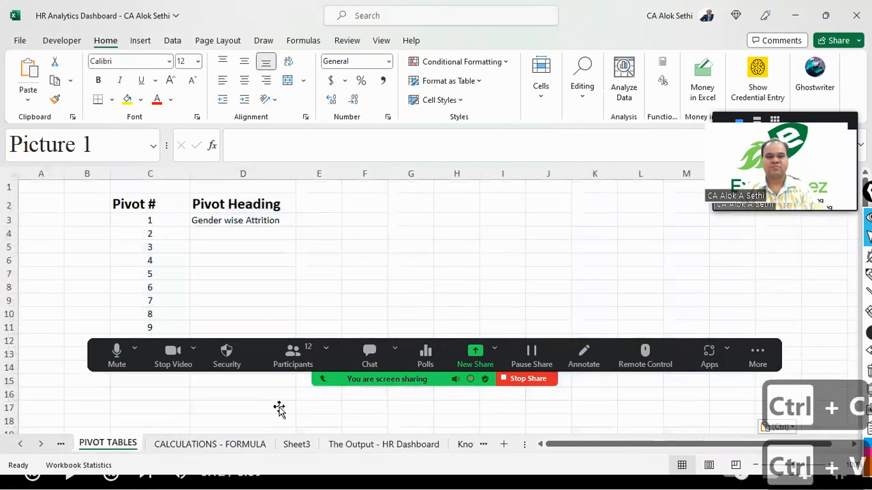
{"action": "left_click_drag", "start_coordinate": [444, 294], "coordinate": [590, 254]}
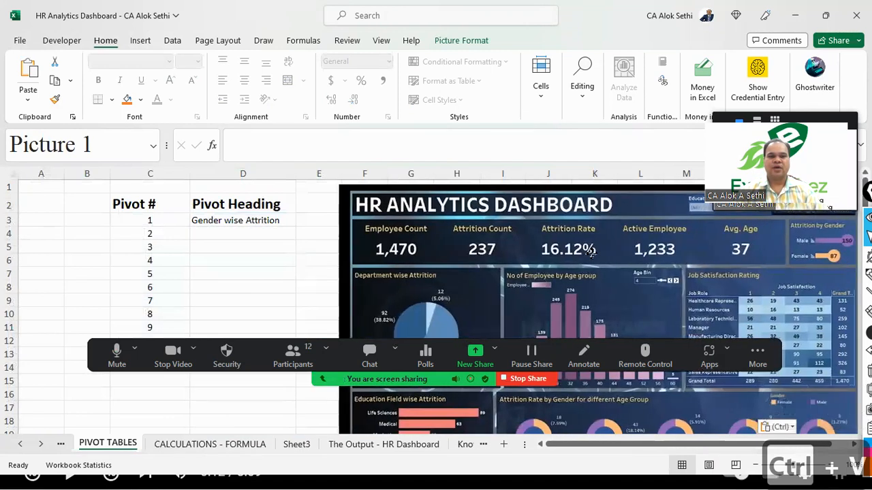
{"action": "scroll", "coordinate": [593, 257], "scroll_direction": "down", "scroll_amount": 2}
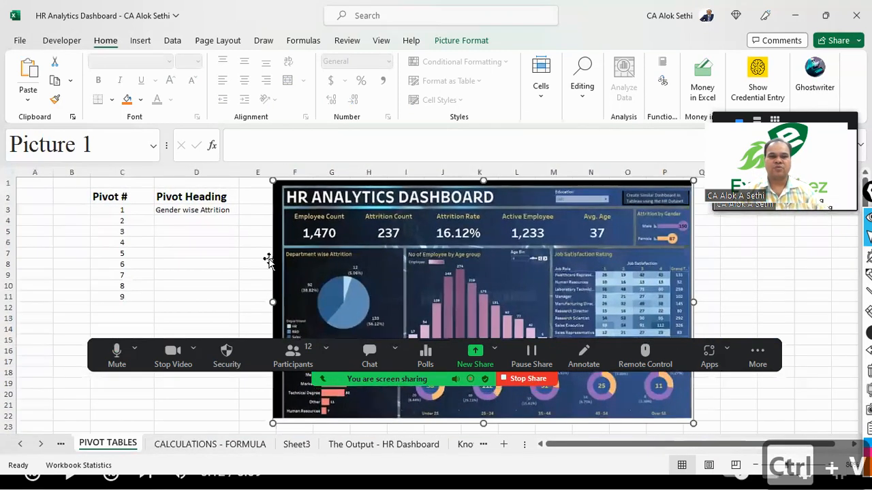
- Enter Department wise Attrition as the heading of pivot 2 in cell D4
{"action": "left_click", "coordinate": [205, 223]}
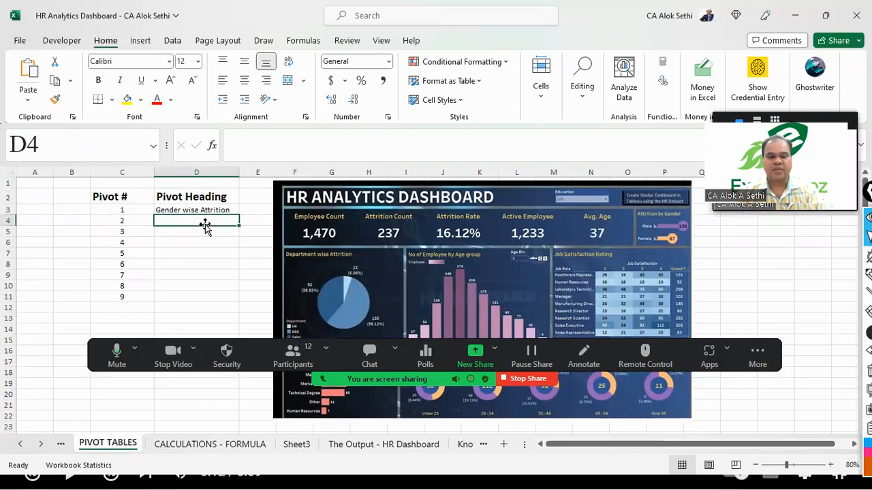
{"action": "type", "text": "Departm"}
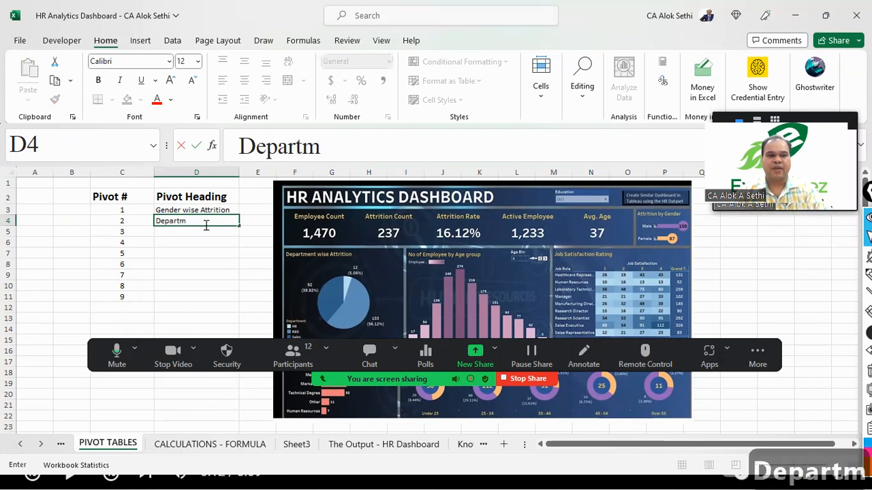
{"action": "key", "text": "BackSpace"}
{"action": "type", "text": "ment wise"}
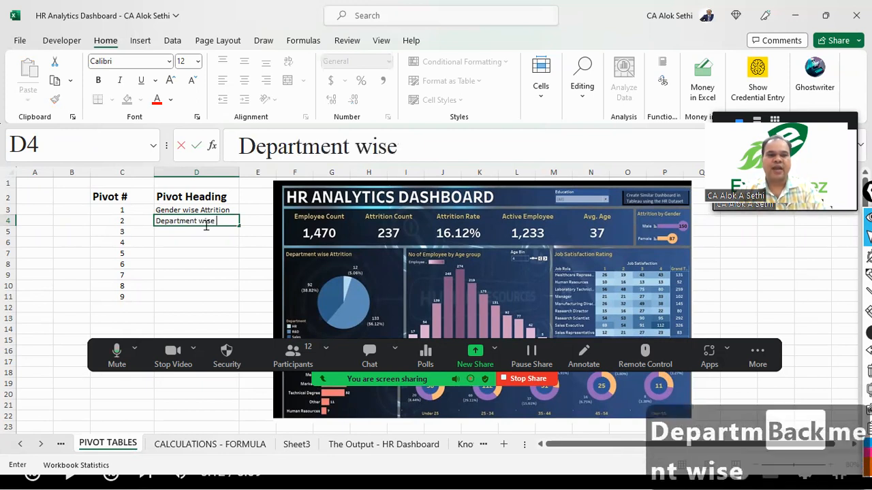
{"action": "type", "text": "Attirtion"}
{"action": "key", "text": "BackSpace"}
{"action": "key", "text": "BackSpace"}
{"action": "key", "text": "BackSpace"}
{"action": "key", "text": "BackSpace"}
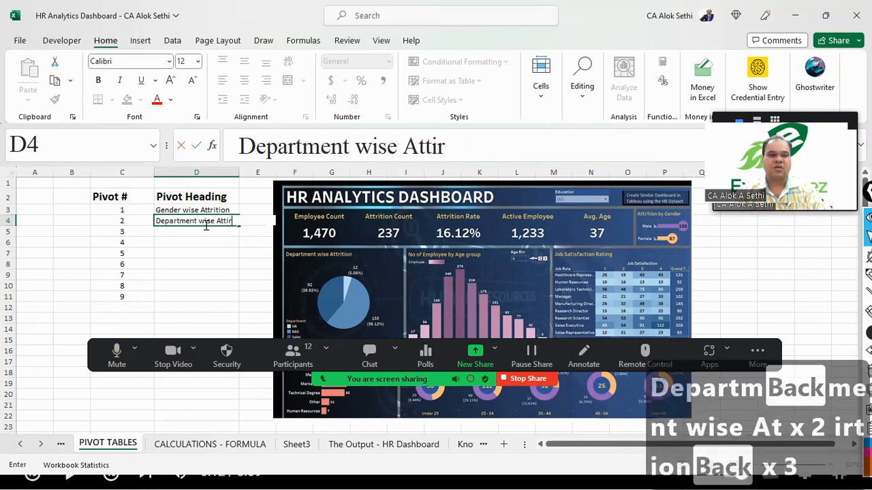
{"action": "key", "text": "BackSpace"}
{"action": "type", "text": "rition"}
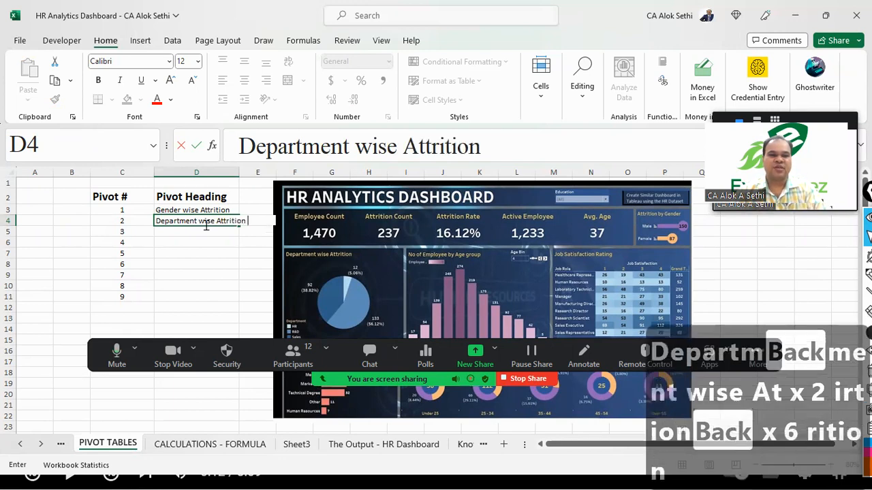
{"action": "key", "text": "Return"}
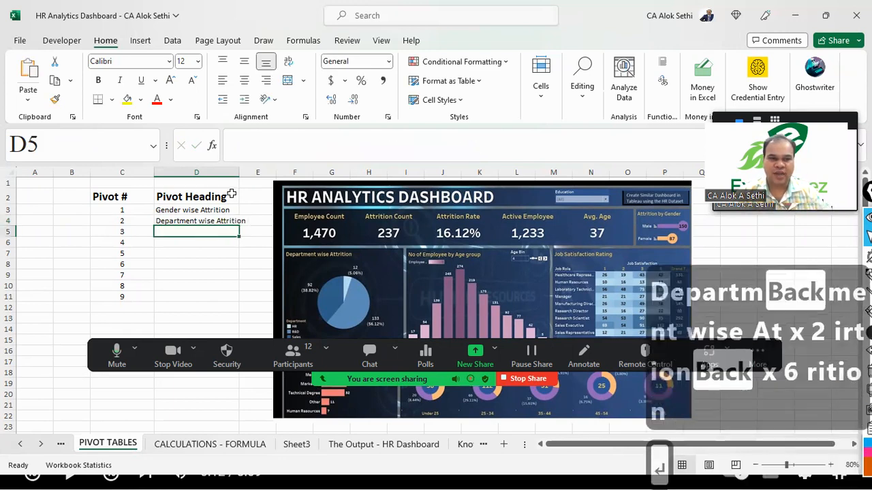
- Widen column D and enter No of Emp. By Age Group as the heading of pivot 3 in cell D5
{"action": "left_click_drag", "start_coordinate": [241, 171], "coordinate": [264, 173]}
{"action": "scroll", "coordinate": [201, 244], "scroll_direction": "up", "scroll_amount": 5, "text": "ctrl"}
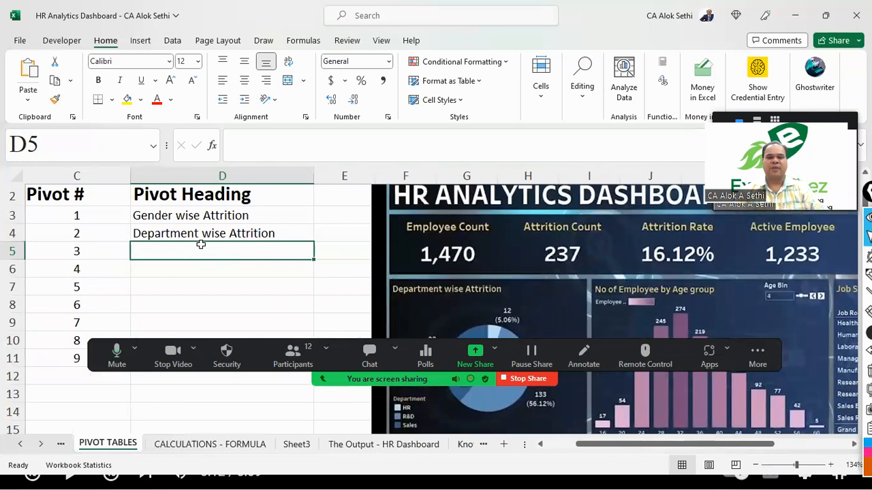
{"action": "type", "text": "No"}
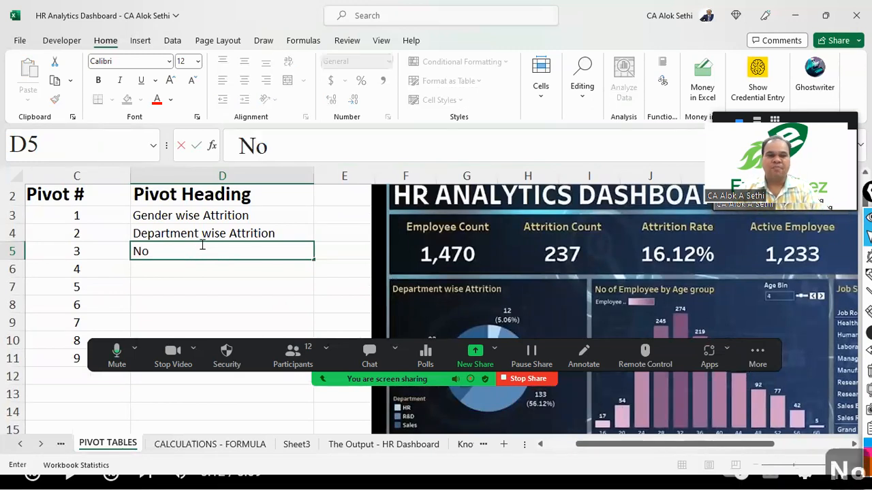
{"action": "type", "text": " of Emp. "}
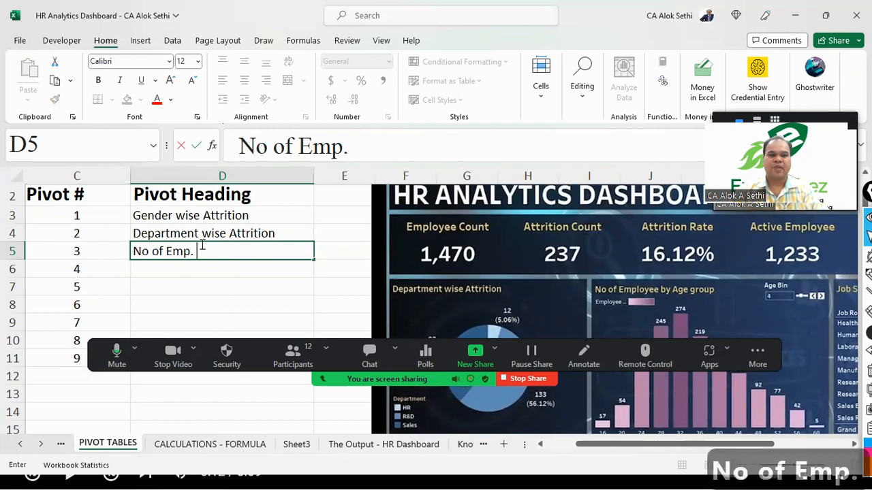
{"action": "type", "text": "by Age Group"}
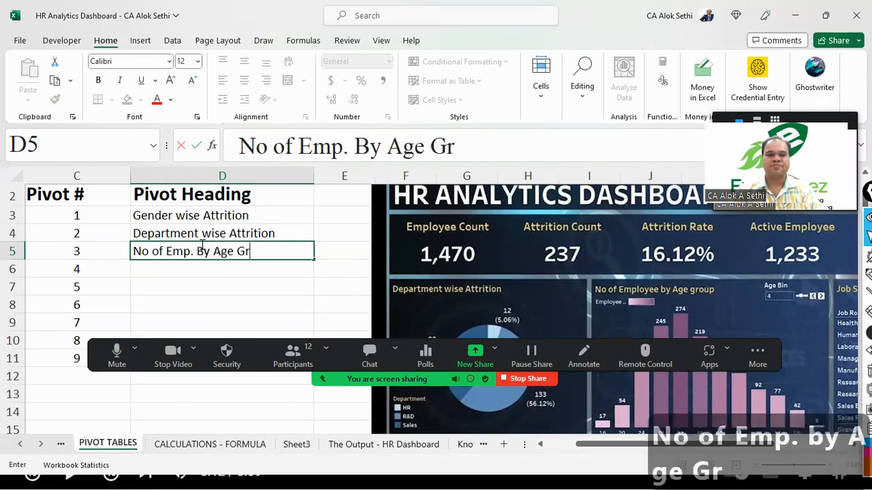
{"action": "key", "text": "Return"}
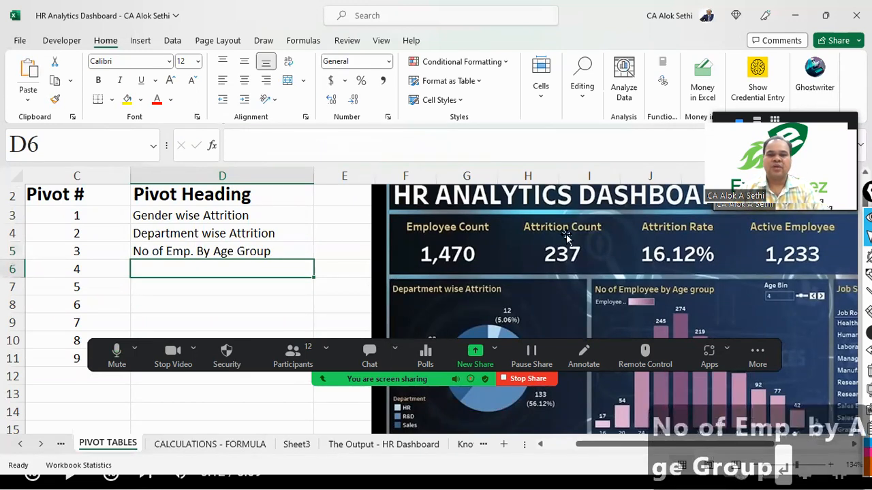
- Enter Job Satisfaction Ratings as the heading of pivot 4 in cell D6
{"action": "type", "text": "Job S"}
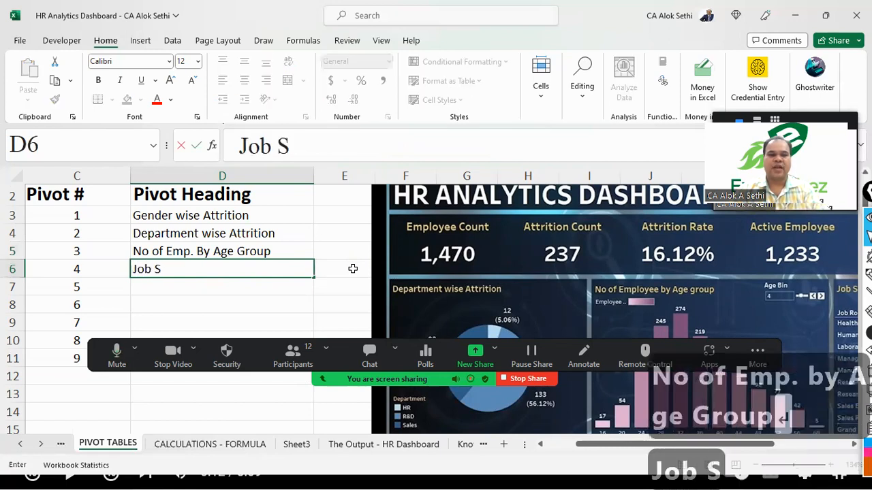
{"action": "type", "text": "atisfaction RAtings"}
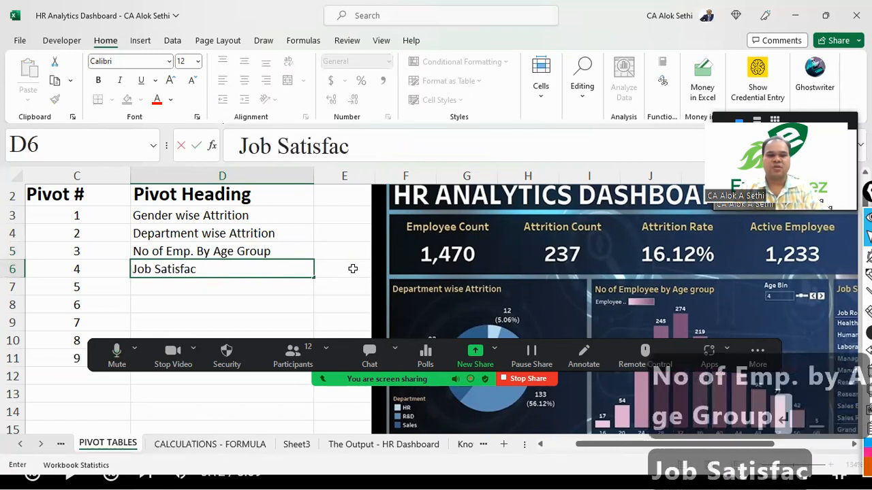
{"action": "key", "text": "BackSpace"}
{"action": "key", "text": "BackSpace"}
{"action": "key", "text": "BackSpace"}
{"action": "key", "text": "BackSpace"}
{"action": "key", "text": "BackSpace"}
{"action": "key", "text": "BackSpace"}
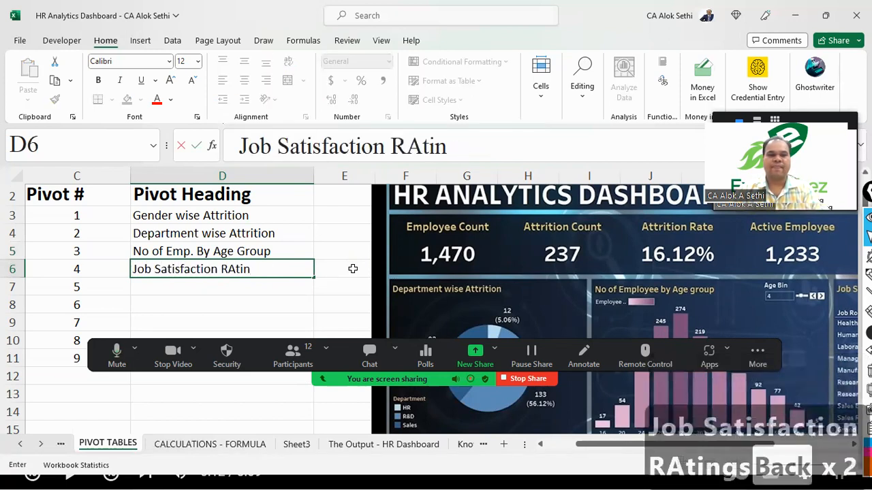
{"action": "type", "text": "ationg"}
{"action": "key", "text": "BackSpace"}
{"action": "key", "text": "BackSpace"}
{"action": "key", "text": "BackSpace"}
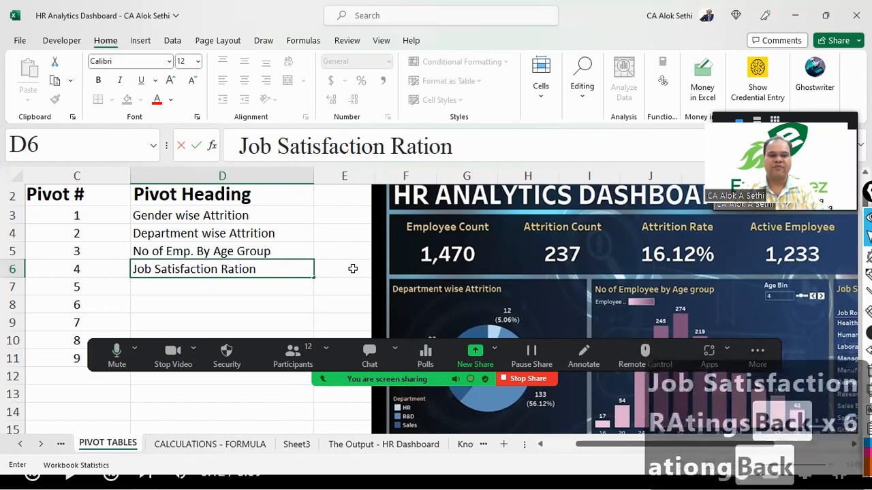
{"action": "type", "text": "ng"}
{"action": "key", "text": "Return"}
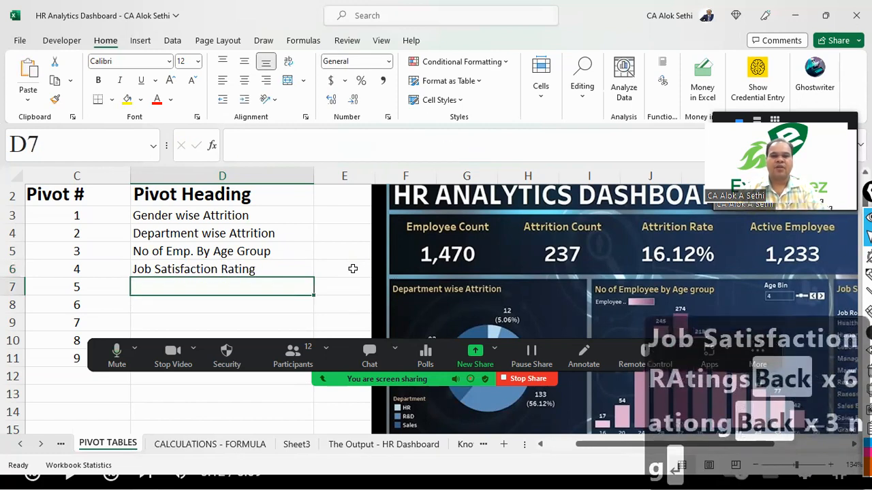
{"action": "key", "text": "Up"}
{"action": "key", "text": "F2"}
{"action": "type", "text": "s"}
{"action": "key", "text": "Return"}
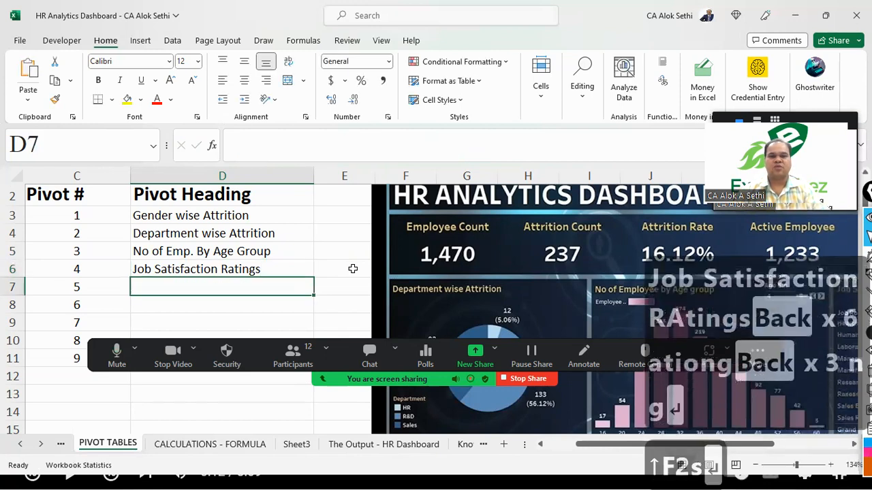
- Move the dashboard picture away from the pivot list so it starts at column G, around row 5
{"action": "scroll", "coordinate": [575, 289], "scroll_direction": "down", "scroll_amount": 4}
{"action": "scroll", "coordinate": [575, 288], "scroll_direction": "up", "scroll_amount": 1}
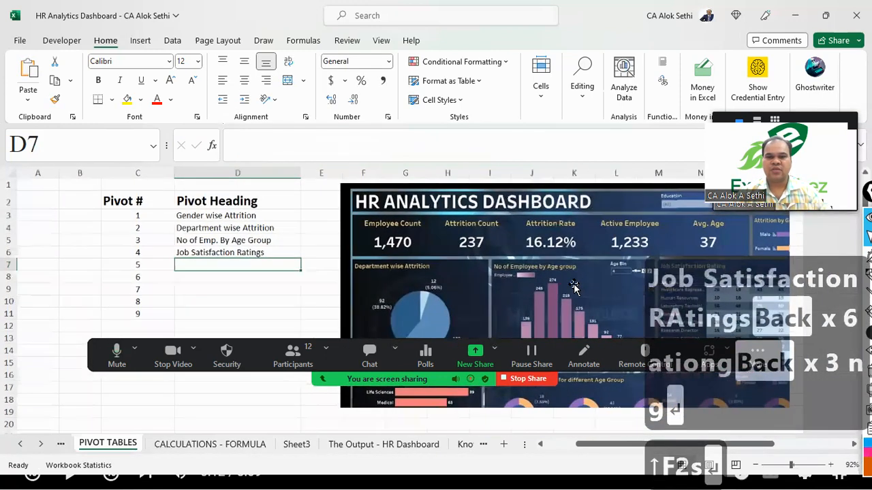
{"action": "left_click_drag", "start_coordinate": [518, 250], "coordinate": [585, 220]}
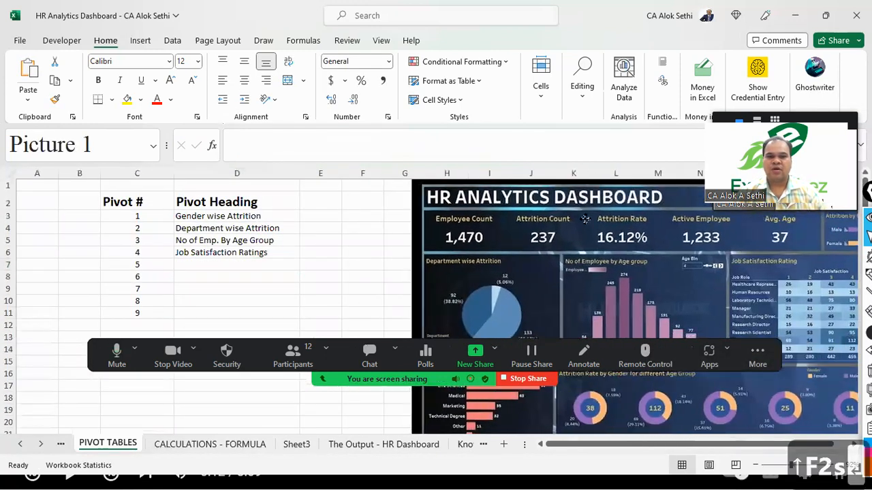
{"action": "scroll", "coordinate": [538, 201], "scroll_direction": "down", "scroll_amount": 1}
{"action": "left_click_drag", "start_coordinate": [538, 200], "coordinate": [523, 252]}
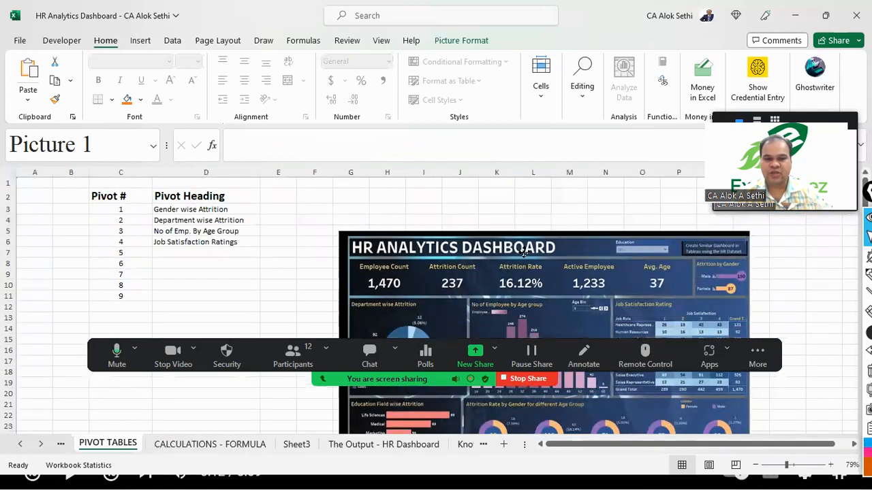
- Enter Education Field wise Attrition as the heading of pivot 5 in cell D7
{"action": "left_click", "coordinate": [186, 254]}
{"action": "type", "text": "Edu"}
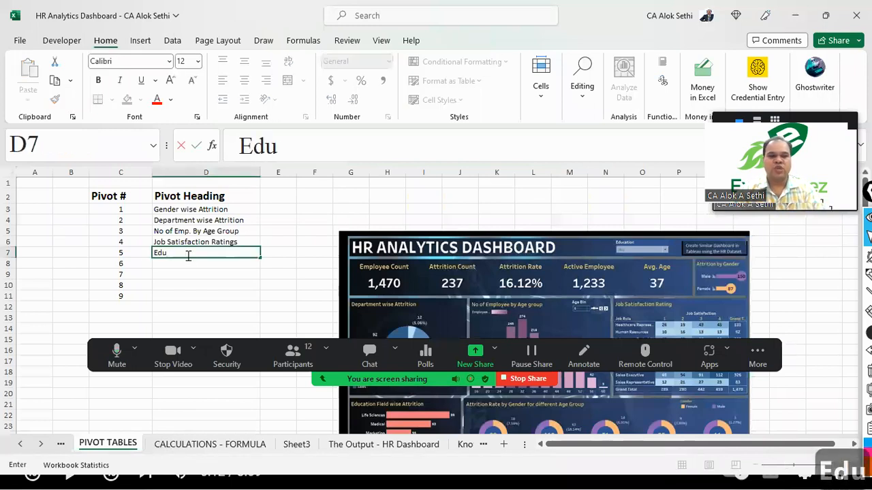
{"action": "type", "text": "cation Field wise Attrition"}
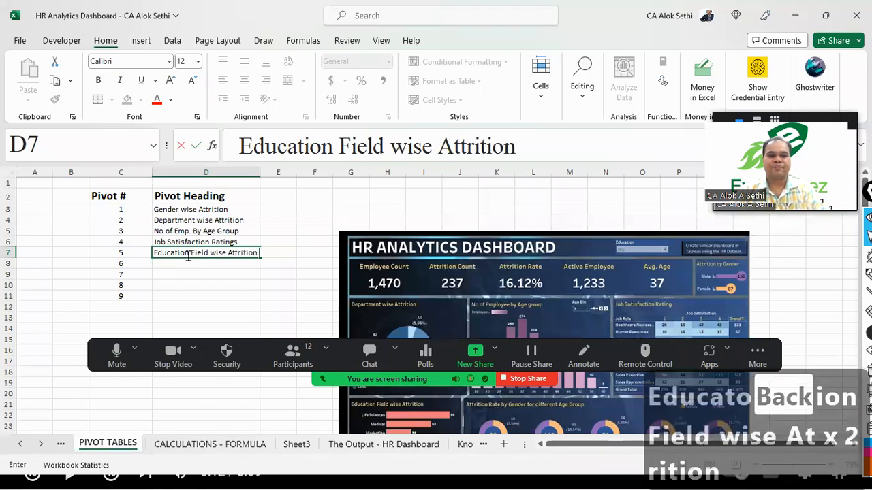
{"action": "key", "text": "Return"}
- Enter Attrition Rate by Gender for Different Age Groups as the heading of pivot 6 in cell D8 and autofit column D
{"action": "type", "text": "A"}
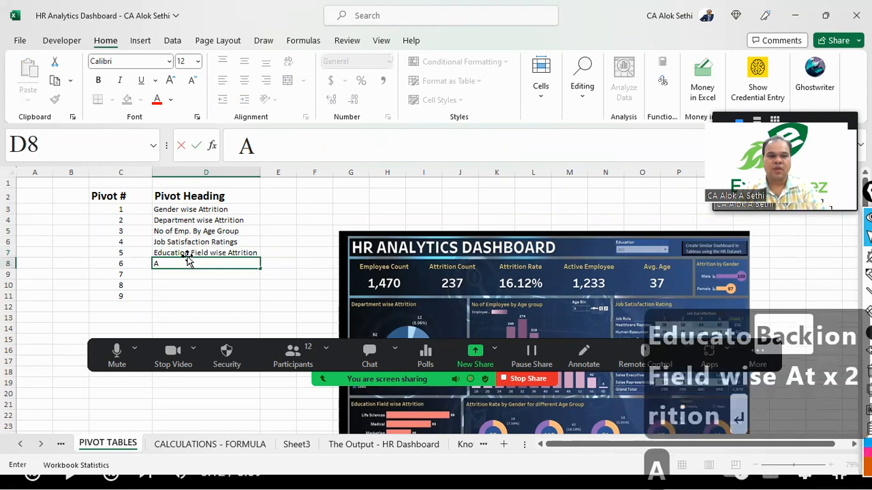
{"action": "type", "text": "ttrition R"}
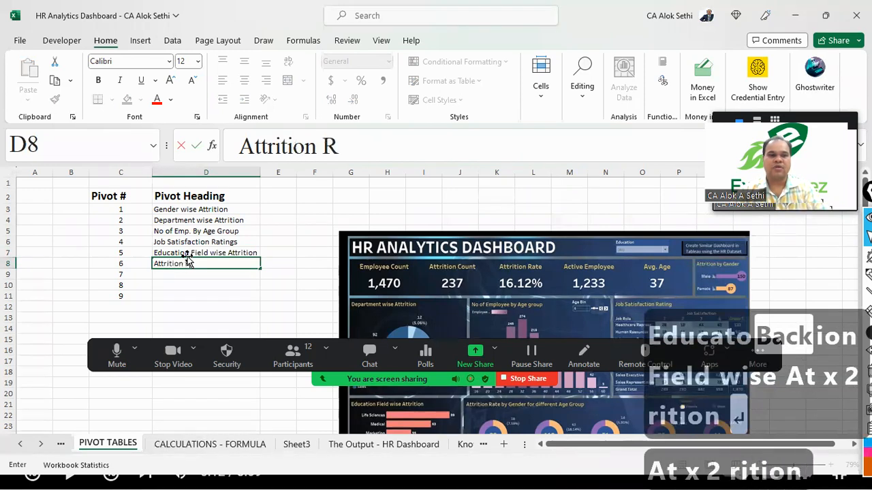
{"action": "type", "text": "ate by G"}
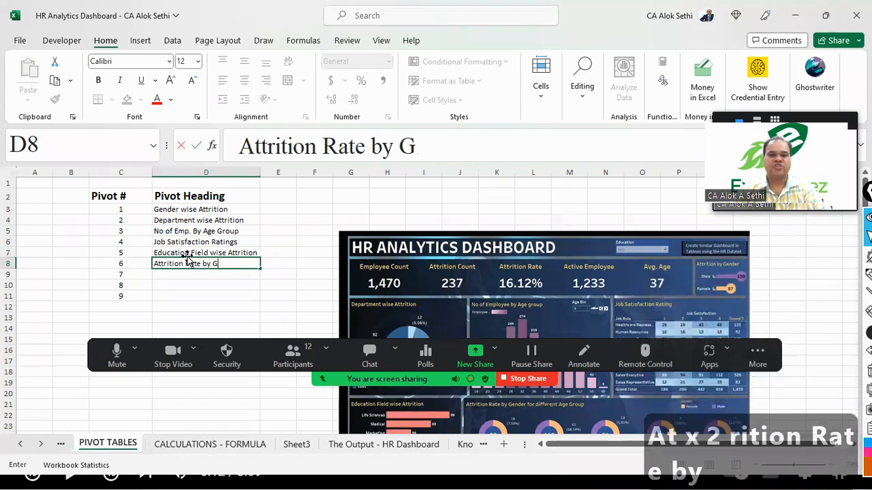
{"action": "type", "text": "ender for Dii"}
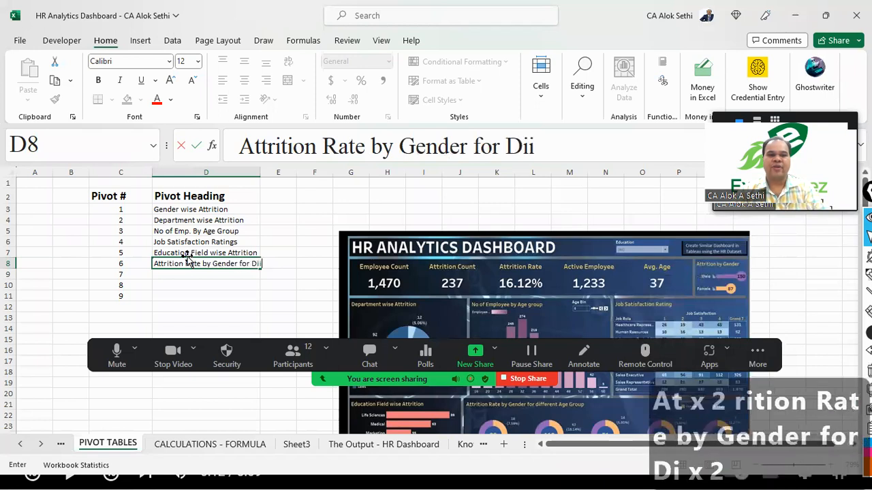
{"action": "key", "text": "BackSpace"}
{"action": "type", "text": "fferent Age"}
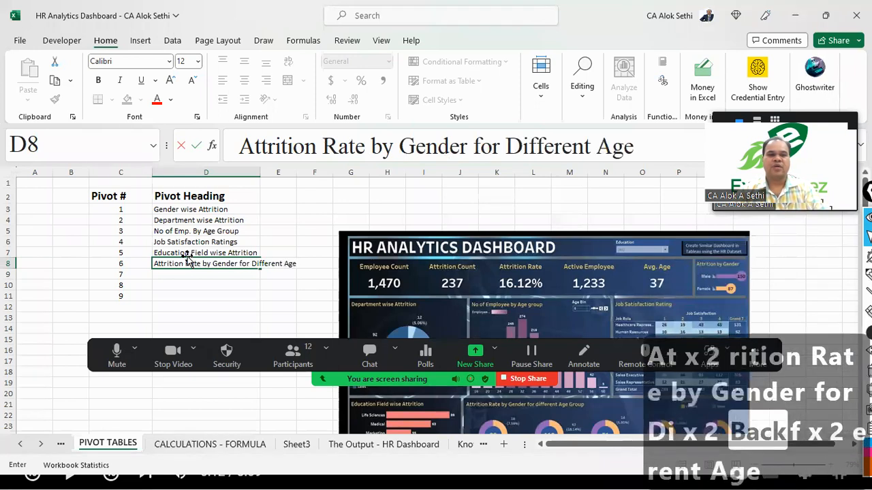
{"action": "type", "text": " Forup"}
{"action": "key", "text": "BackSpace"}
{"action": "key", "text": "BackSpace"}
{"action": "key", "text": "BackSpace"}
{"action": "key", "text": "BackSpace"}
{"action": "type", "text": "G"}
{"action": "key", "text": "BackSpace"}
{"action": "key", "text": "BackSpace"}
{"action": "type", "text": "Groups"}
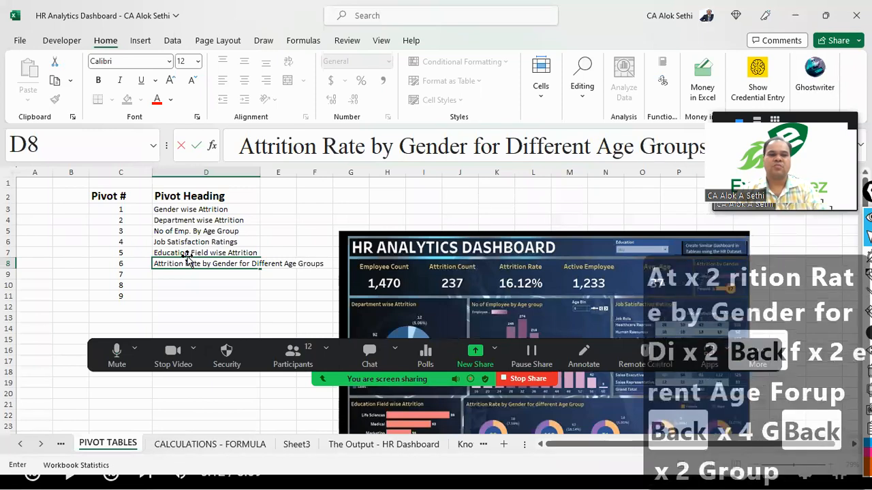
{"action": "key", "text": "Return"}
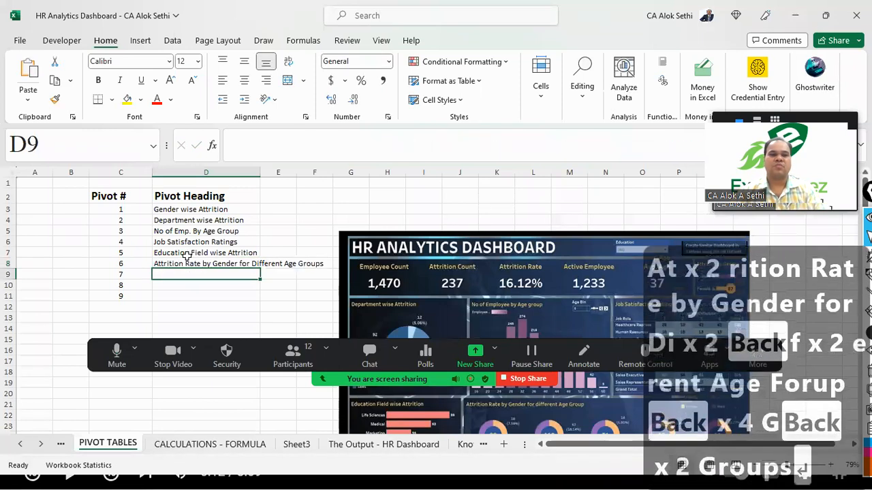
{"action": "double_click", "coordinate": [259, 173]}
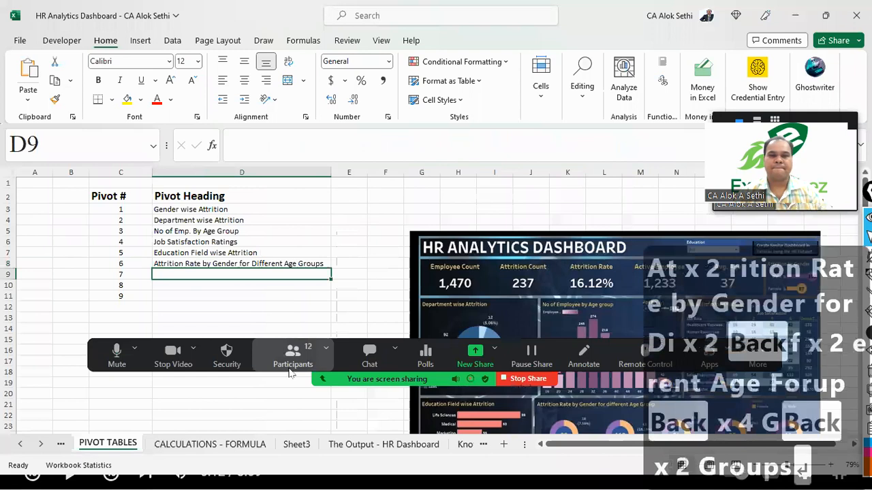
- Mute the attendee whose microphone is on in the meeting's participant list and close the list
{"action": "left_click", "coordinate": [292, 368]}
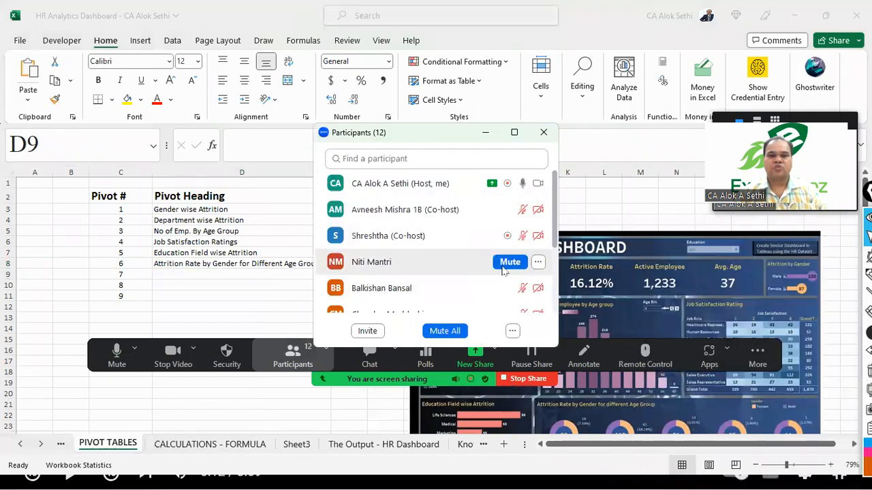
{"action": "scroll", "coordinate": [504, 271], "scroll_direction": "down", "scroll_amount": 5}
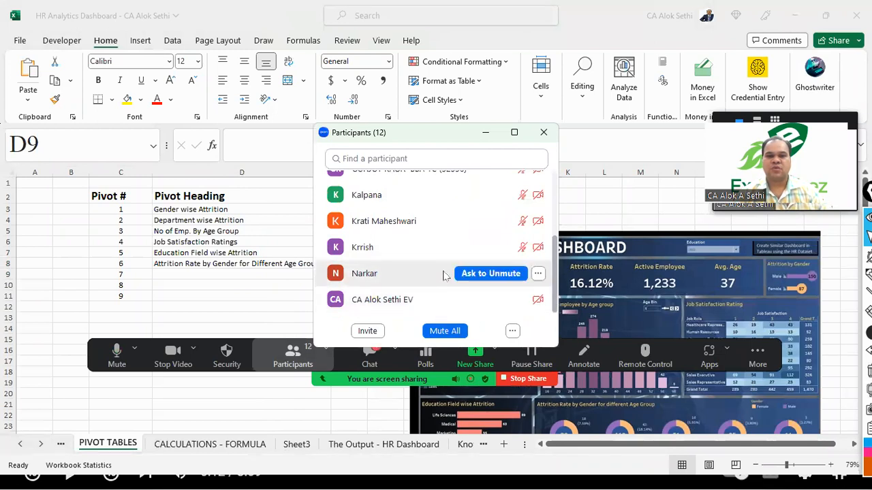
{"action": "scroll", "coordinate": [443, 275], "scroll_direction": "up", "scroll_amount": 5}
{"action": "left_click", "coordinate": [512, 265]}
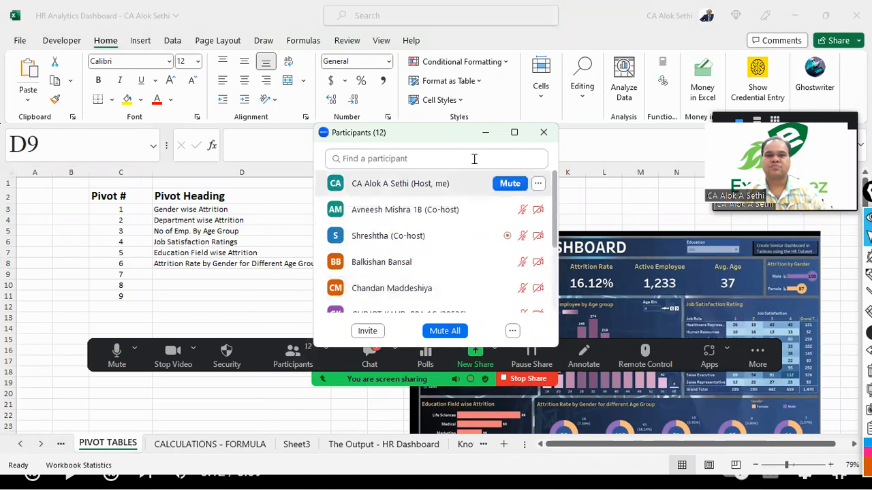
{"action": "left_click", "coordinate": [543, 133]}
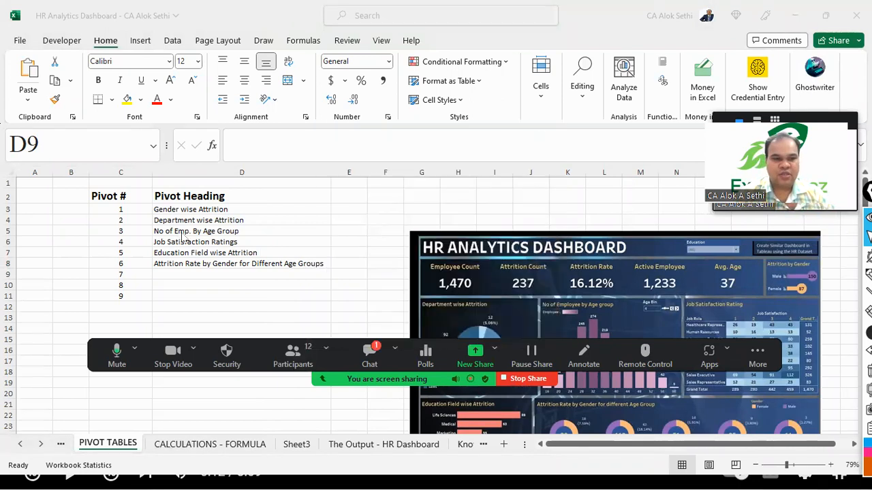
- Delete the surplus pivot numbers 7 to 9 from column C and move the dashboard picture to start at column H
{"action": "scroll", "coordinate": [182, 237], "scroll_direction": "up", "scroll_amount": 5}
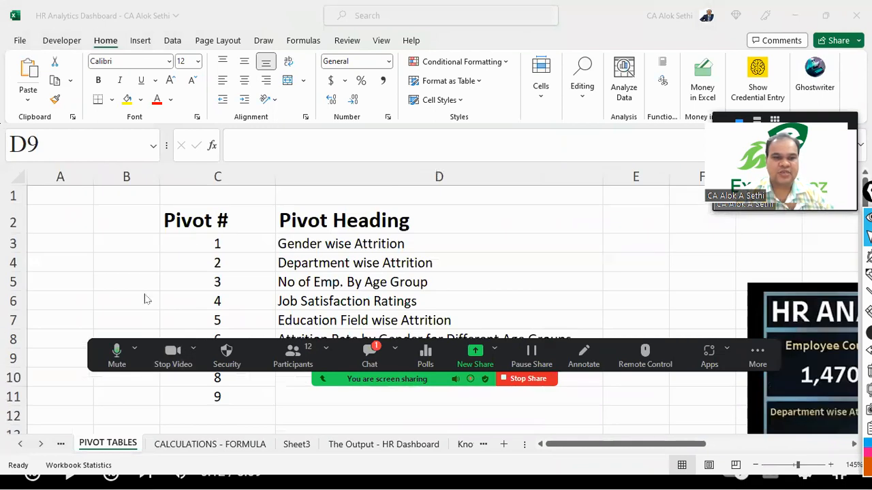
{"action": "scroll", "coordinate": [144, 298], "scroll_direction": "down", "scroll_amount": 1}
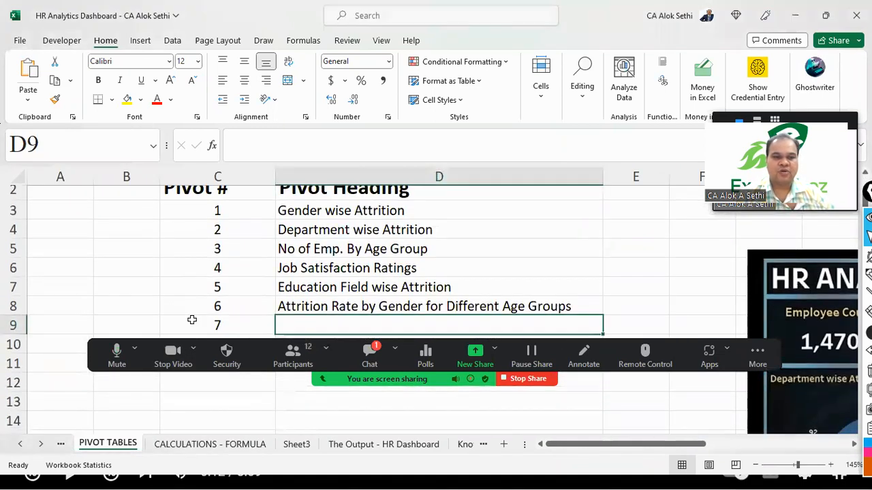
{"action": "left_click", "coordinate": [192, 320]}
{"action": "key", "text": "shift+Down"}
{"action": "key", "text": "shift+Down"}
{"action": "key", "text": "shift+Down"}
{"action": "key", "text": "Delete"}
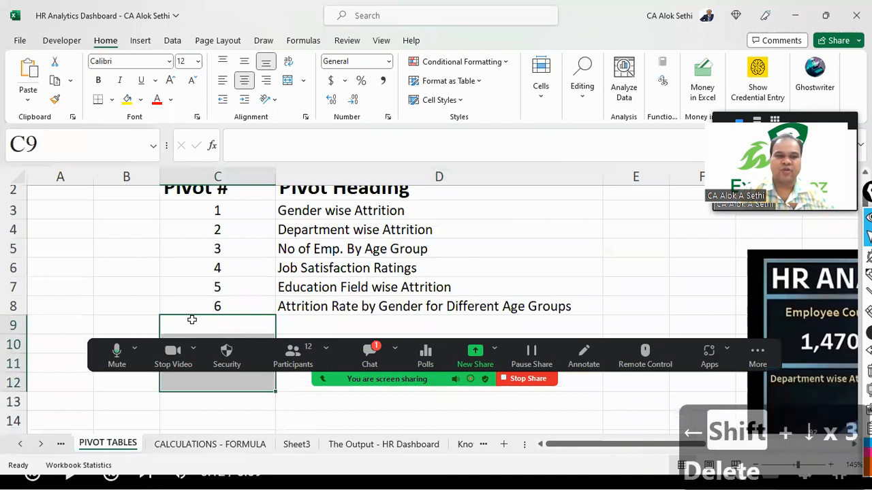
{"action": "scroll", "coordinate": [192, 319], "scroll_direction": "down", "scroll_amount": 4}
{"action": "left_click_drag", "start_coordinate": [462, 285], "coordinate": [507, 279]}
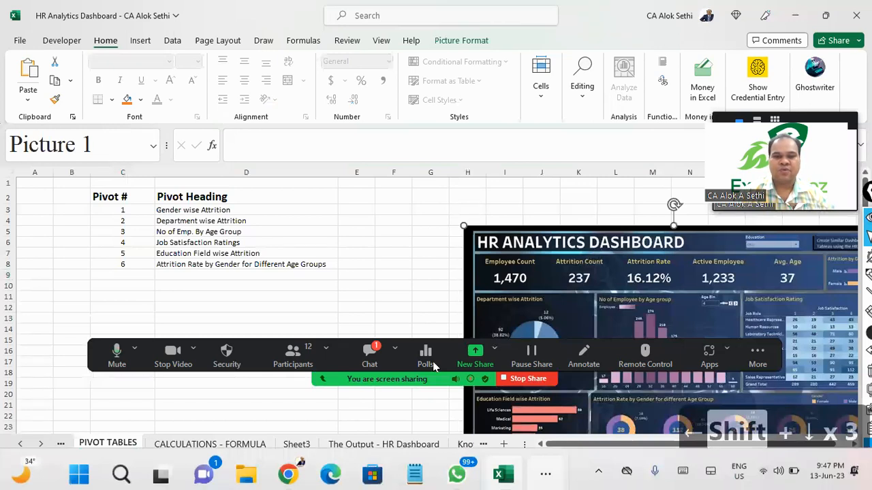
- Read the new message in the meeting chat and close the chat window
{"action": "left_click", "coordinate": [373, 354]}
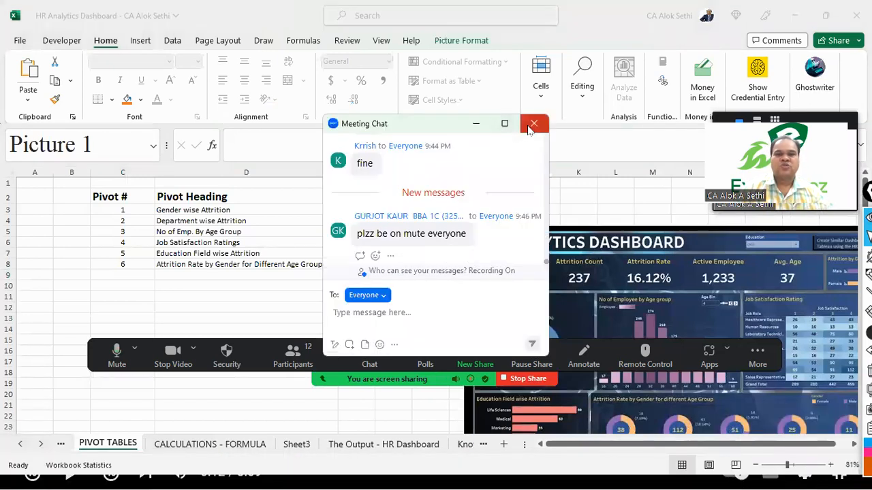
{"action": "left_click", "coordinate": [535, 124]}
{"action": "scroll", "coordinate": [237, 215], "scroll_direction": "up", "scroll_amount": 2}
{"action": "scroll", "coordinate": [236, 215], "scroll_direction": "up", "scroll_amount": 1}
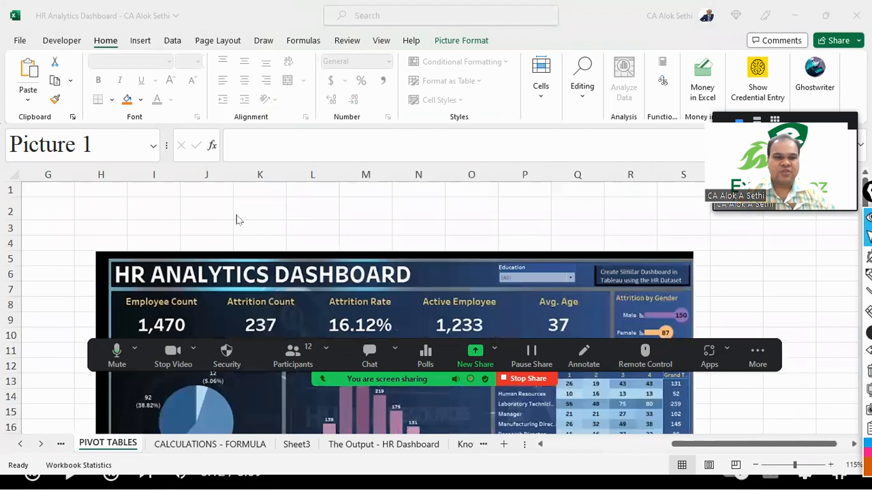
{"action": "scroll", "coordinate": [238, 220], "scroll_direction": "left", "scroll_amount": 2}
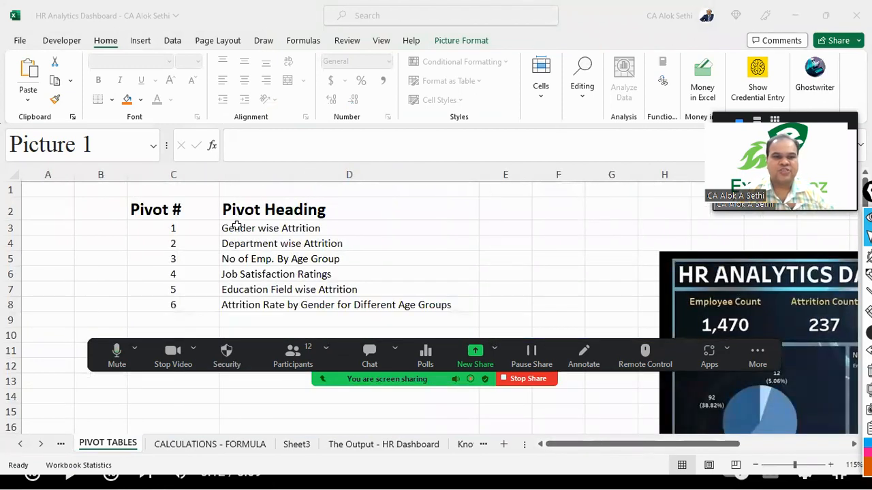
- Autofit column C to the width of its contents
{"action": "left_click", "coordinate": [237, 226]}
{"action": "left_click", "coordinate": [236, 227]}
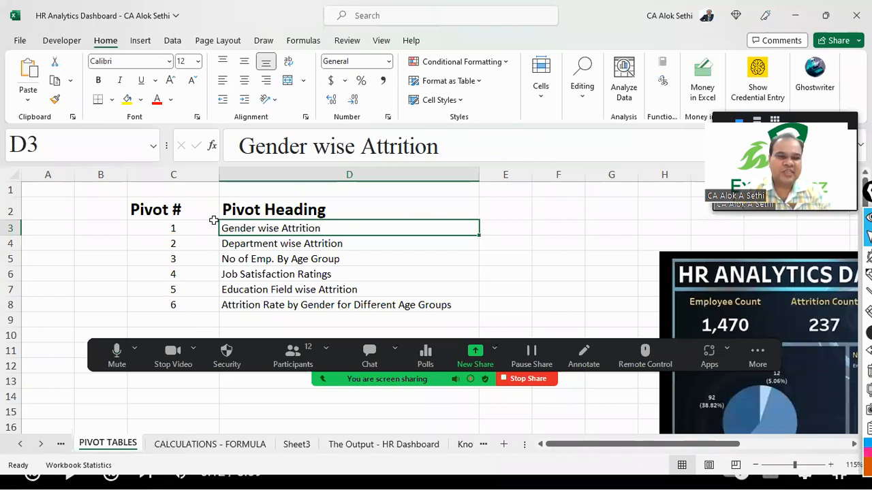
{"action": "double_click", "coordinate": [218, 176]}
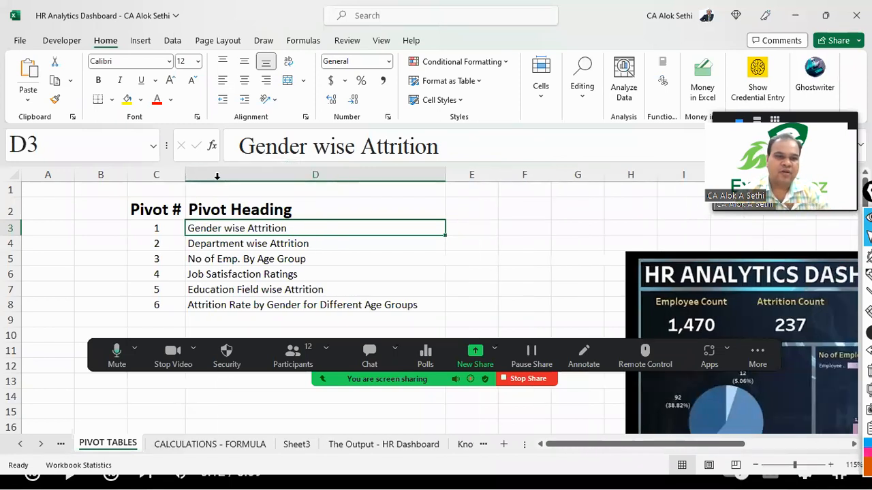
- Change the heading in cell D2 to Pivot Title ( Table & Chart)
{"action": "double_click", "coordinate": [229, 212]}
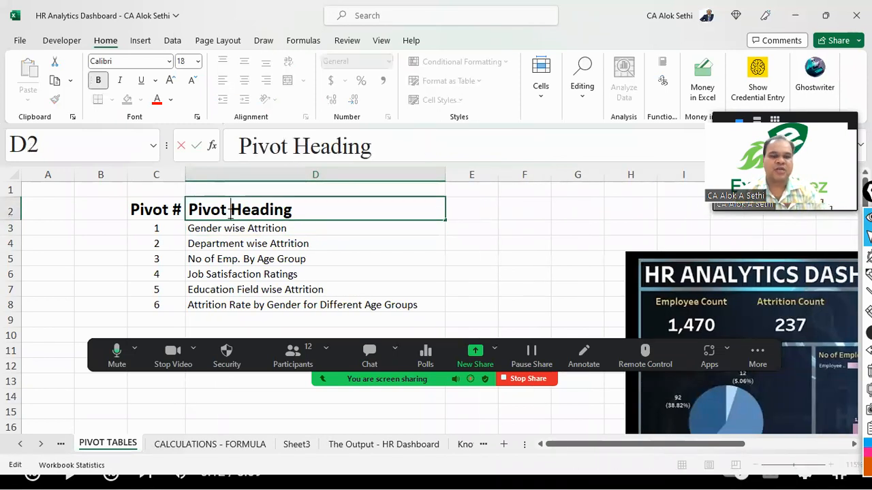
{"action": "key", "text": "BackSpace"}
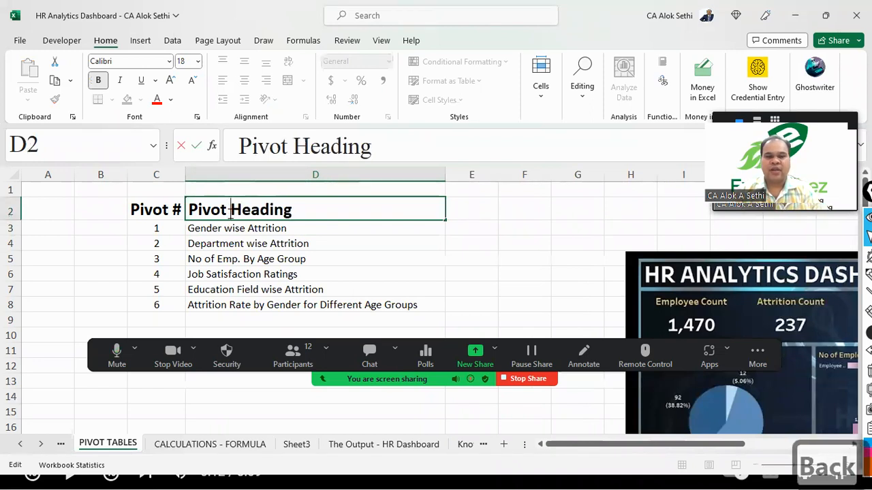
{"action": "key", "text": "Delete"}
{"action": "key", "text": "Delete"}
{"action": "key", "text": "Delete"}
{"action": "key", "text": "Delete"}
{"action": "key", "text": "Delete"}
{"action": "key", "text": "Delete"}
{"action": "key", "text": "Delete"}
{"action": "key", "text": "Delete"}
{"action": "key", "text": "Delete"}
{"action": "key", "text": "Delete"}
{"action": "key", "text": "Delete"}
{"action": "key", "text": "Delete"}
{"action": "key", "text": "Delete"}
{"action": "key", "text": "Delete"}
{"action": "key", "text": "Delete"}
{"action": "type", "text": "Tiotl"}
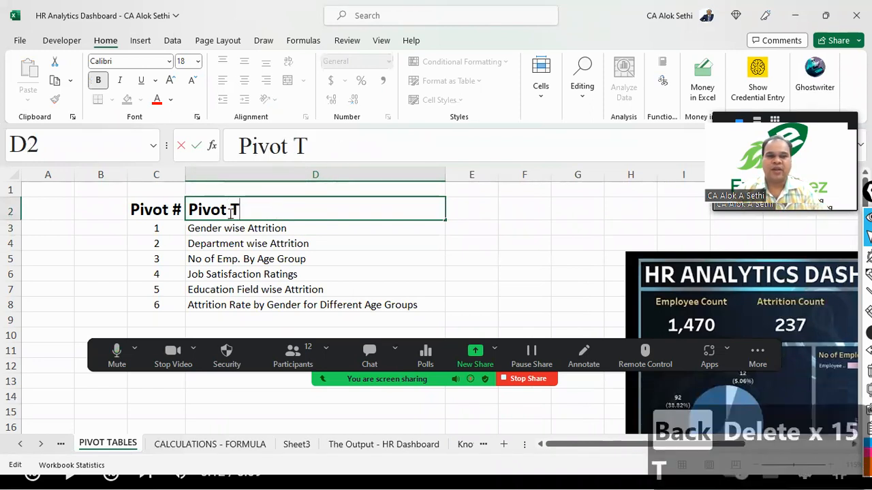
{"action": "key", "text": "BackSpace"}
{"action": "key", "text": "BackSpace"}
{"action": "key", "text": "BackSpace"}
{"action": "type", "text": "tle"}
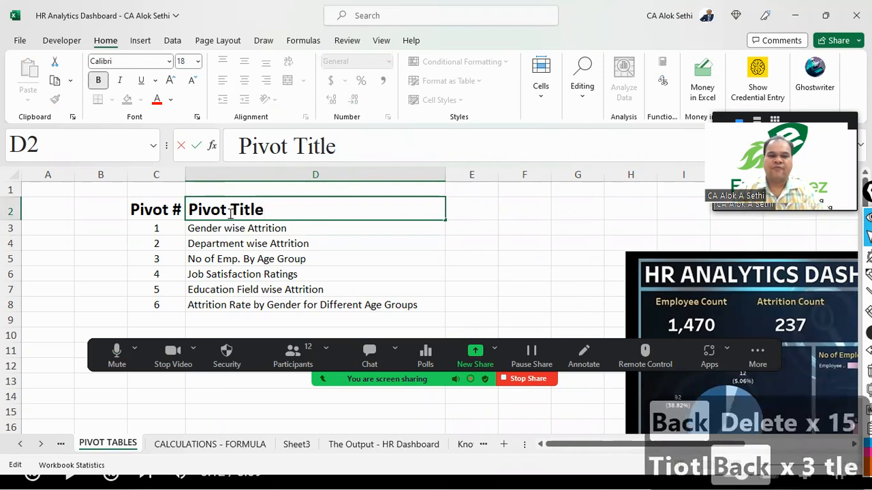
{"action": "type", "text": " ( Talbe"}
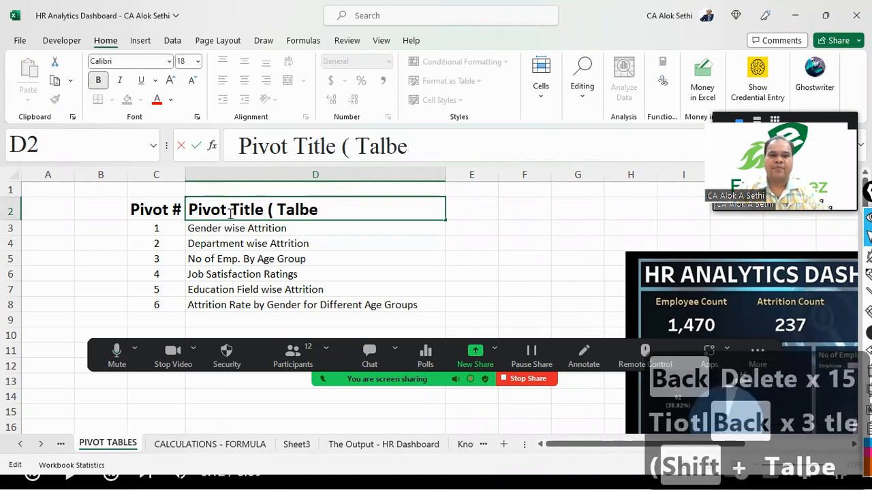
{"action": "key", "text": "BackSpace"}
{"action": "key", "text": "BackSpace"}
{"action": "key", "text": "BackSpace"}
{"action": "key", "text": "BackSpace"}
{"action": "type", "text": "ble &"}
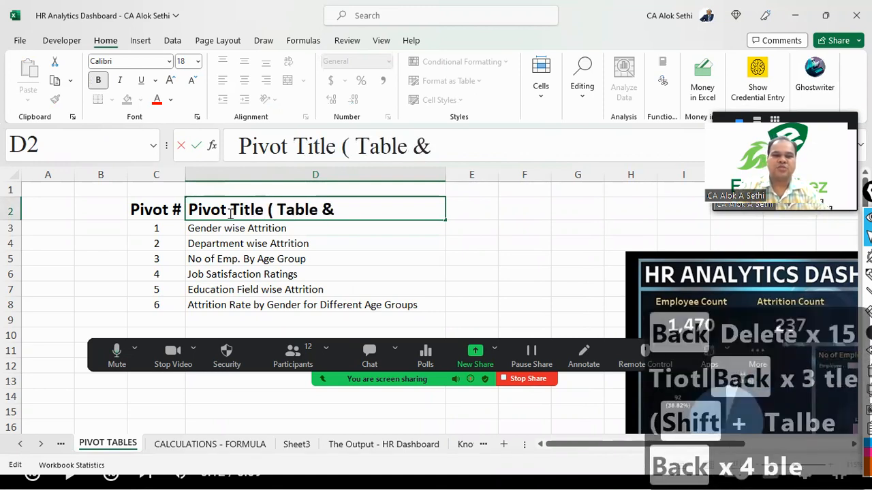
{"action": "type", "text": " Chart)"}
{"action": "key", "text": "Return"}
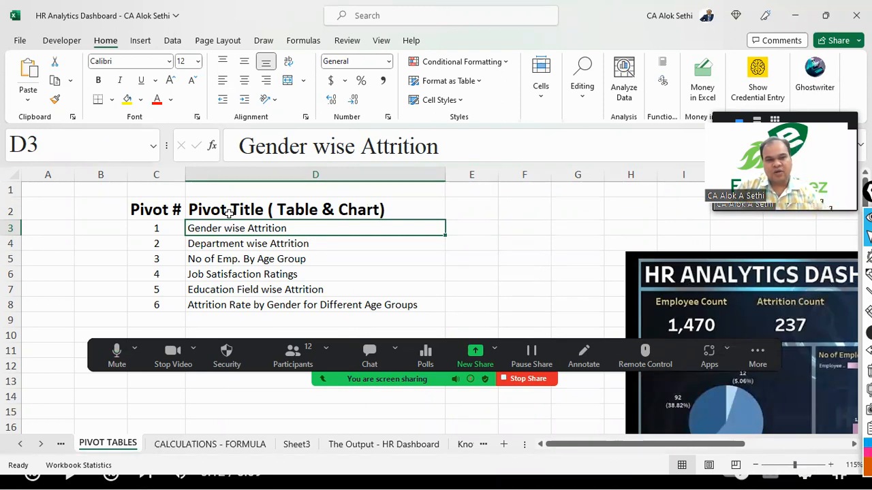
{"action": "left_click", "coordinate": [192, 261]}
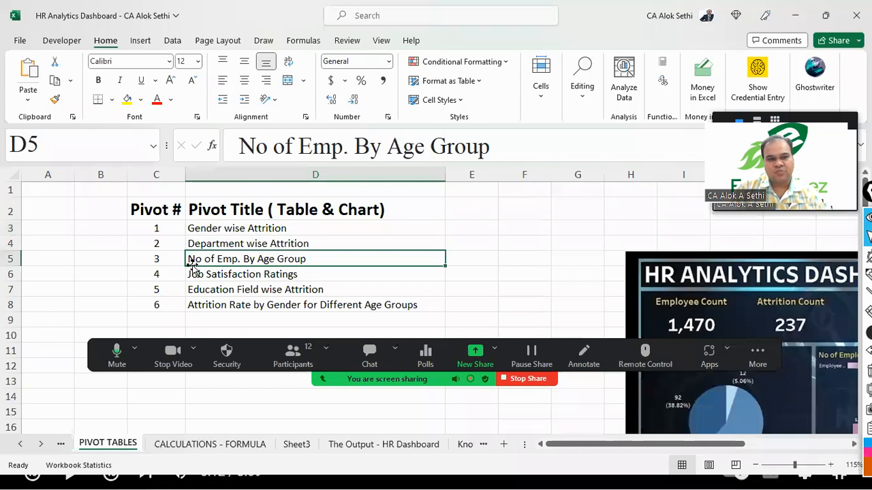
{"action": "left_click", "coordinate": [191, 273]}
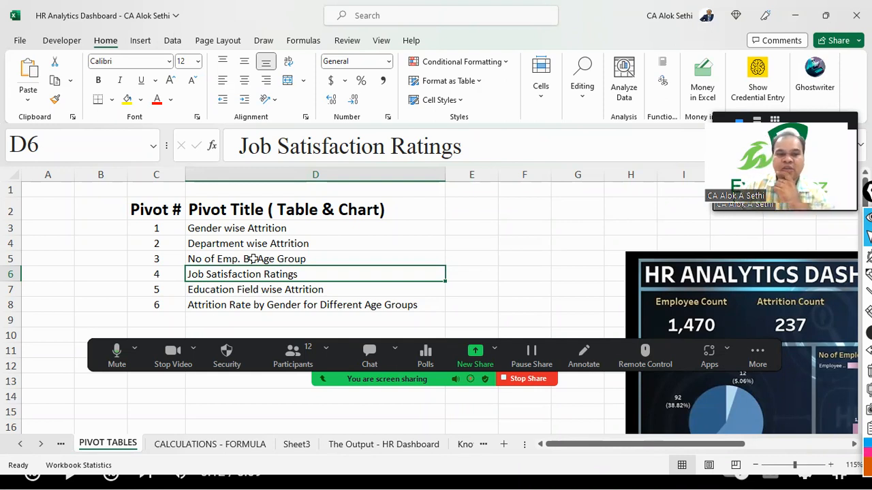
{"action": "left_click", "coordinate": [243, 239]}
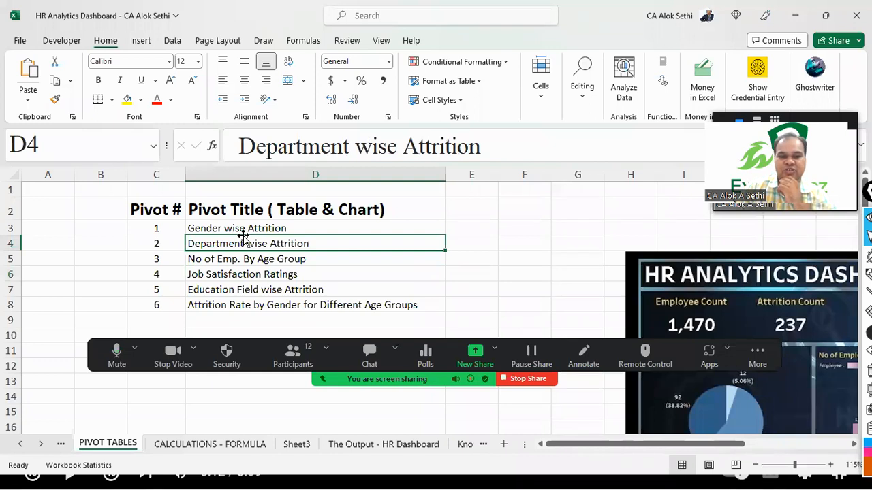
{"action": "scroll", "coordinate": [72, 359], "scroll_direction": "down", "scroll_amount": 2}
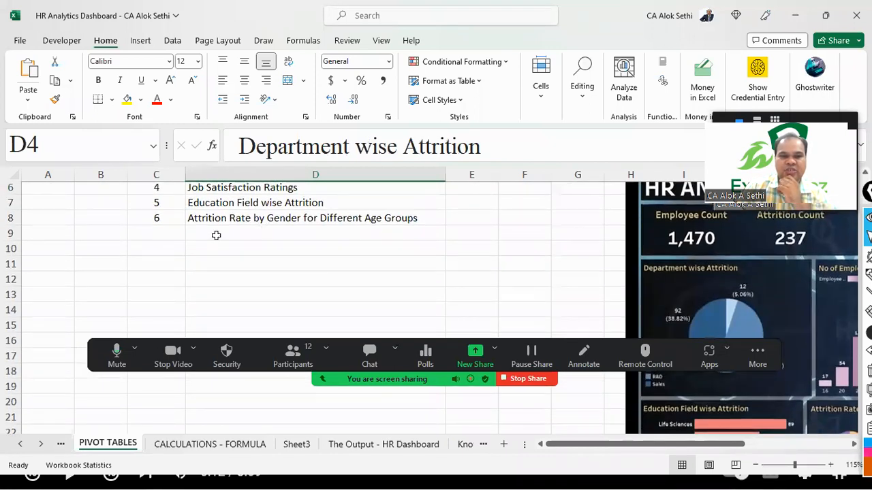
{"action": "left_click", "coordinate": [160, 268]}
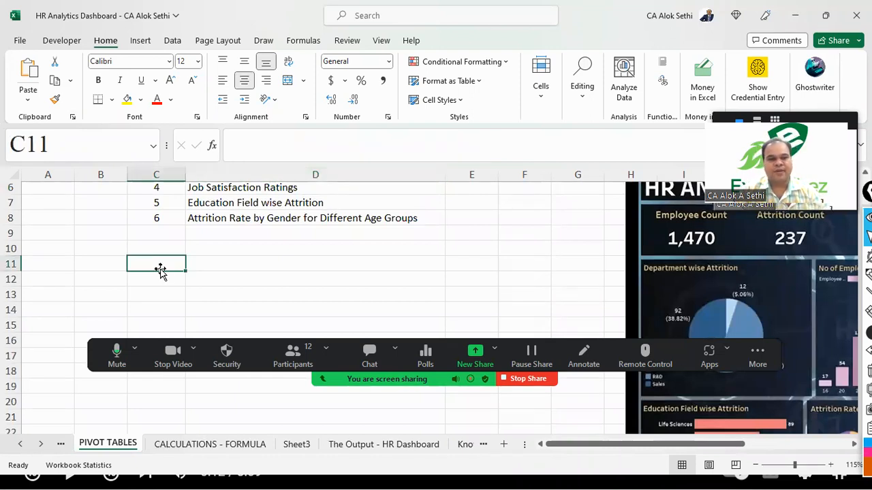
- Read the attendees' latest replies in the meeting chat and close the chat window
{"action": "left_click", "coordinate": [367, 352]}
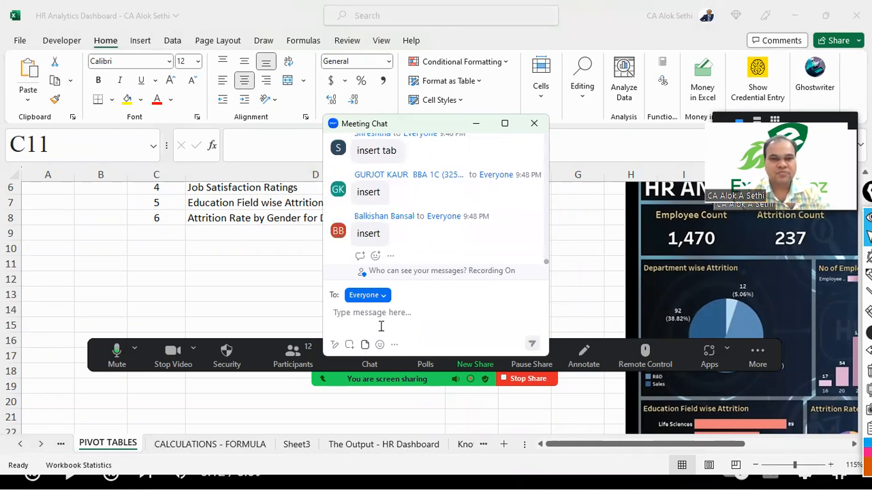
{"action": "left_click", "coordinate": [534, 125]}
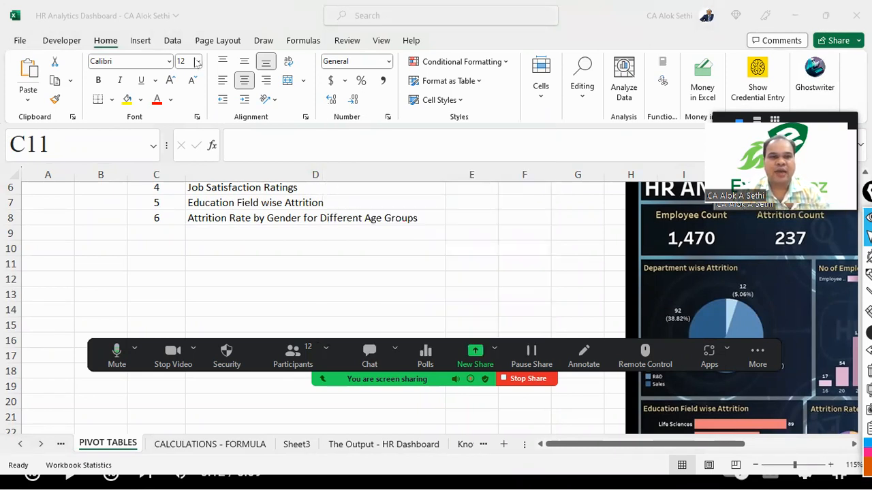
{"action": "left_click", "coordinate": [146, 45]}
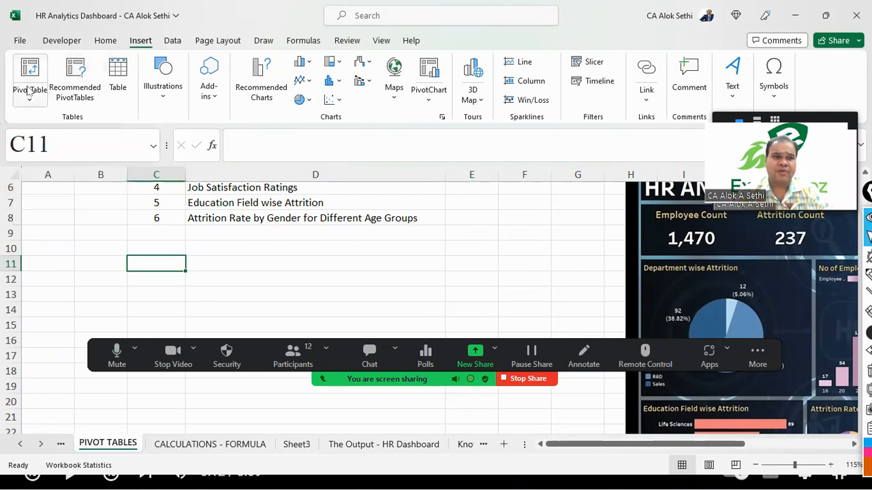
{"action": "left_click", "coordinate": [31, 68]}
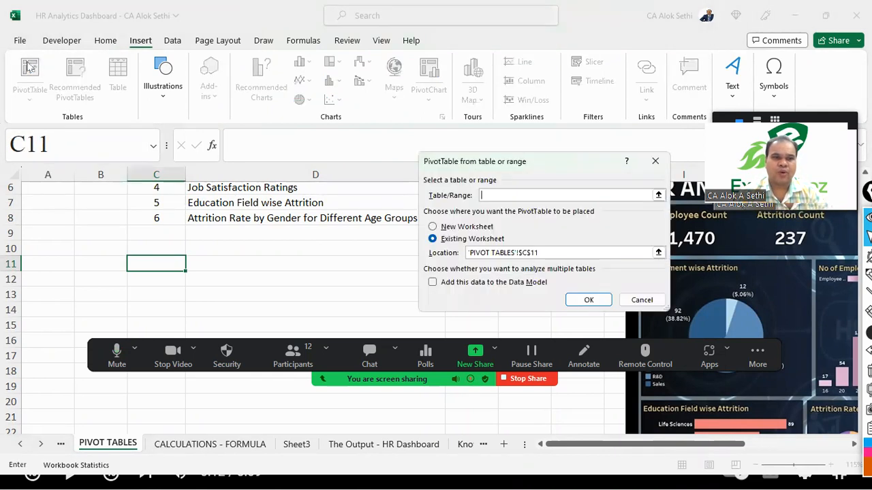
{"action": "left_click", "coordinate": [641, 300]}
- Select cell D11 below the list of pivot titles
{"action": "left_click", "coordinate": [322, 273]}
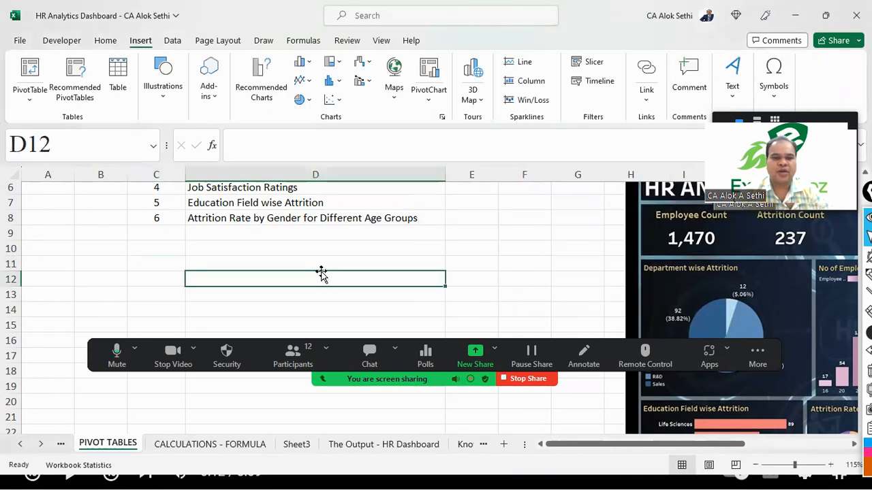
{"action": "key", "text": "Up"}
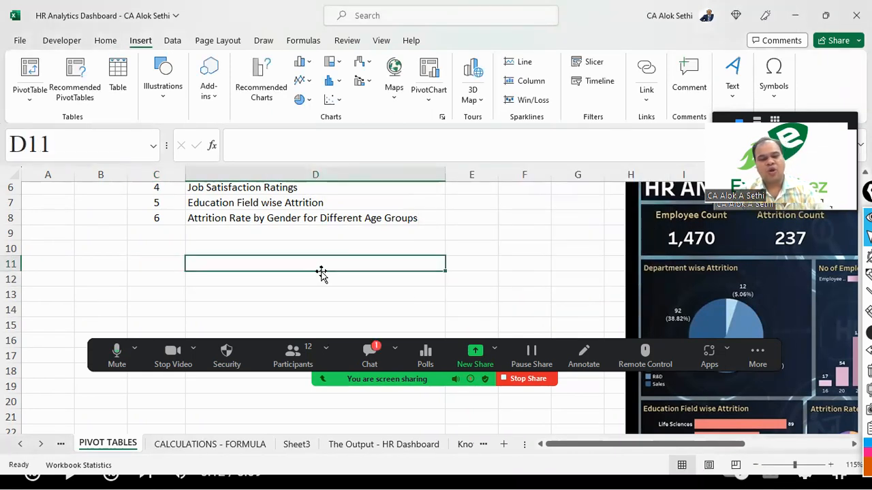
{"action": "key", "text": "alt"}
{"action": "key", "text": "h"}
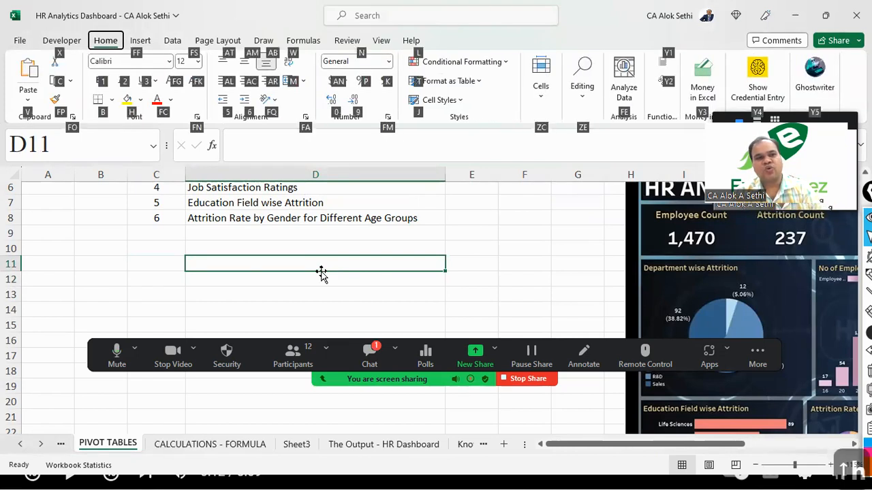
{"action": "key", "text": "Escape"}
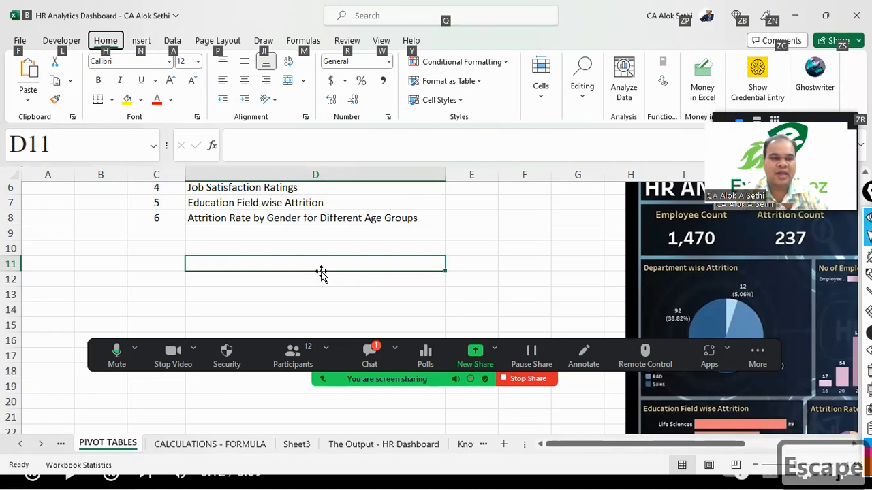
- Read the new messages in the meeting chat, close the chat window and return to cell D11
{"action": "left_click", "coordinate": [368, 354]}
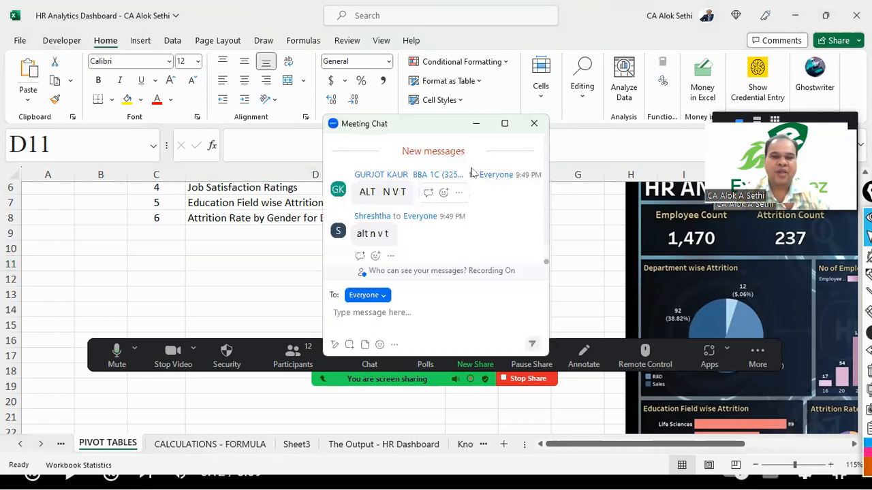
{"action": "left_click", "coordinate": [533, 125]}
{"action": "left_click", "coordinate": [237, 259]}
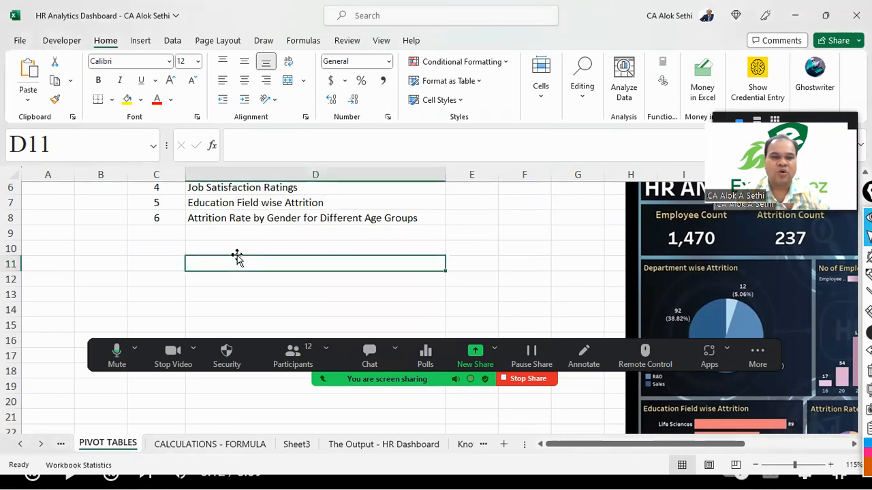
- Start a PivotTable from a table or range at cell D11 and move its dialog clear of the dashboard picture
{"action": "key", "text": "alt"}
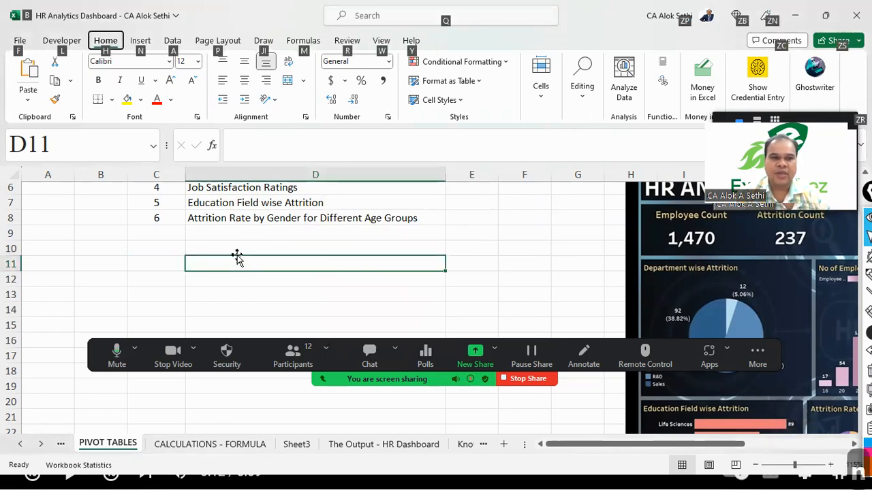
{"action": "key", "text": "n"}
{"action": "key", "text": "v"}
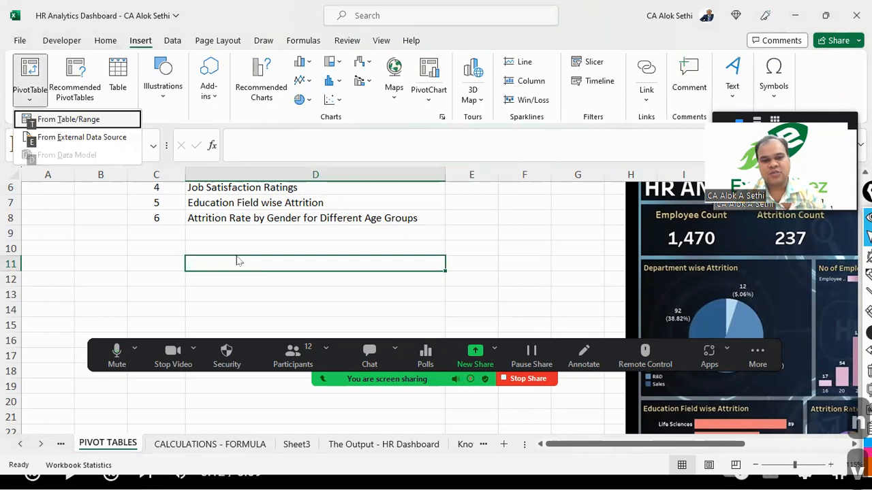
{"action": "key", "text": "t"}
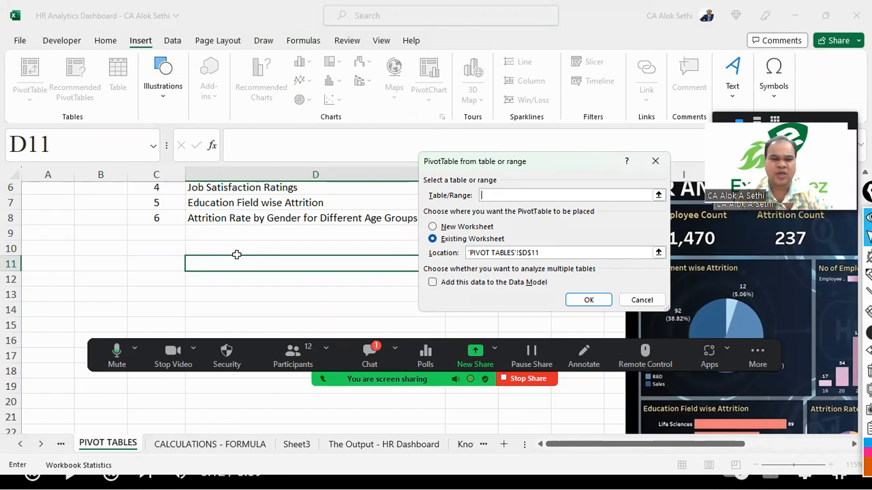
{"action": "scroll", "coordinate": [247, 243], "scroll_direction": "up", "scroll_amount": 2}
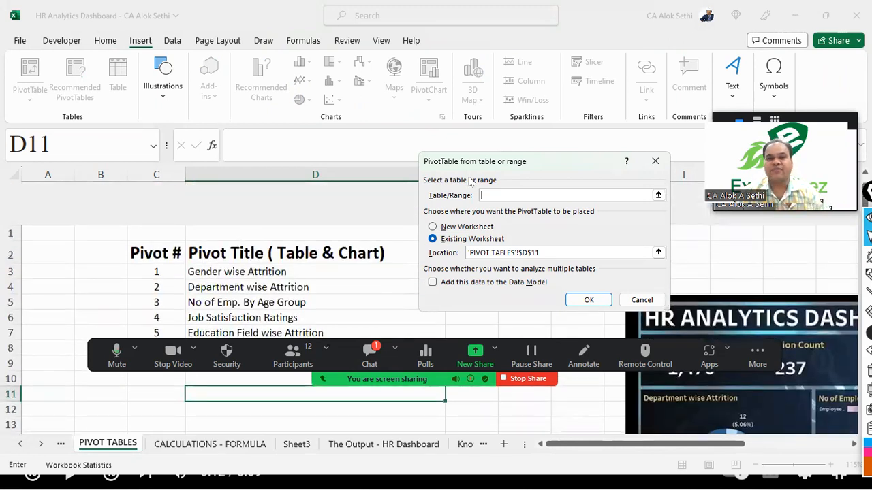
{"action": "left_click_drag", "start_coordinate": [479, 164], "coordinate": [320, 157]}
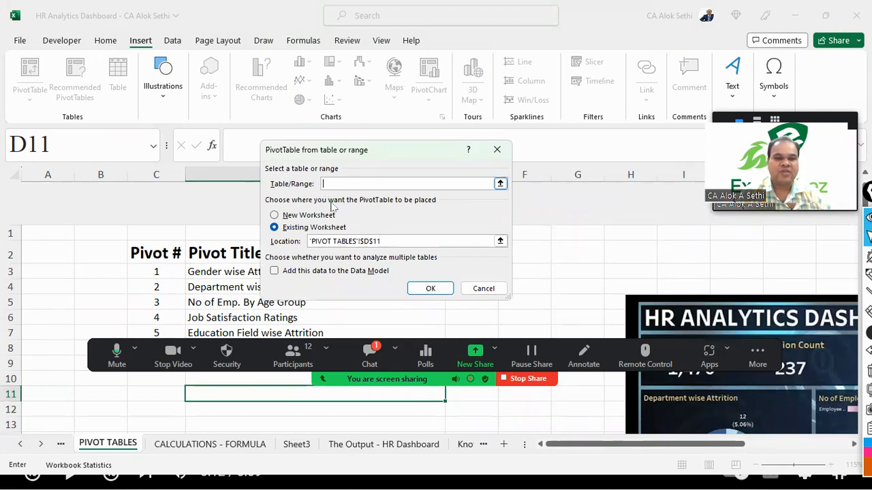
- Reply ok to the attendee's direct message in the meeting chat and close the chat window
{"action": "left_click", "coordinate": [370, 351]}
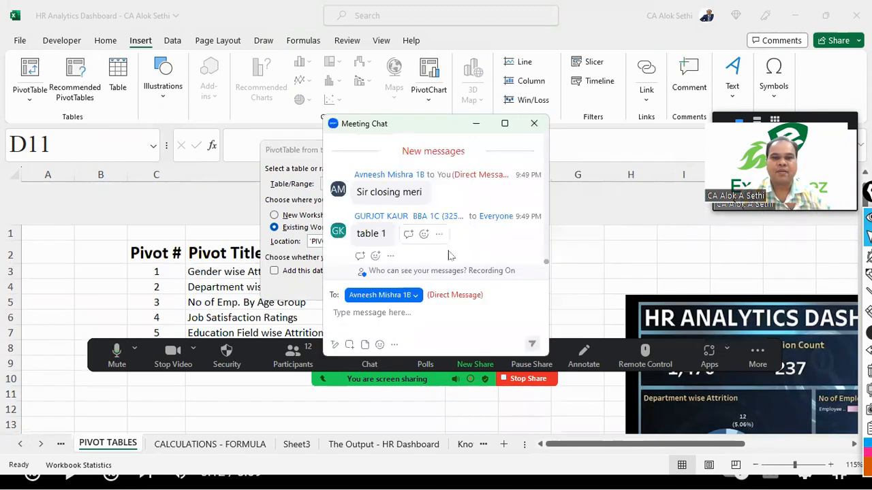
{"action": "left_click", "coordinate": [411, 311]}
{"action": "type", "text": "ok"}
{"action": "key", "text": "Return"}
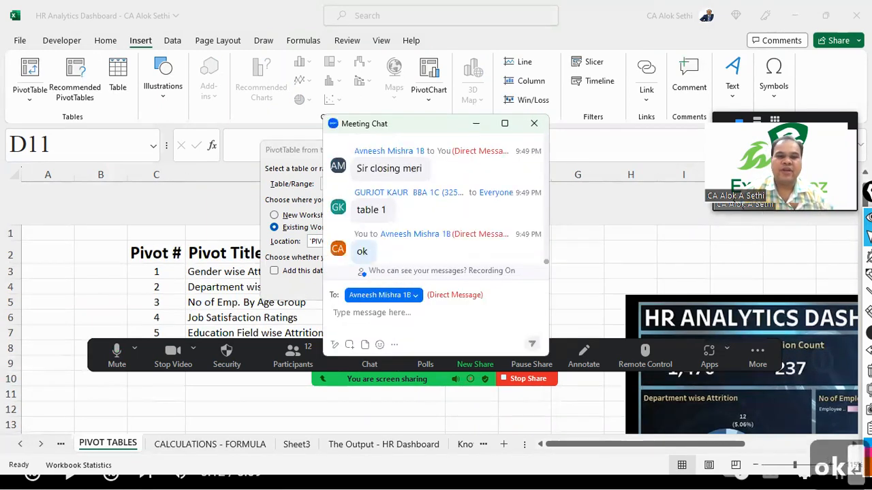
{"action": "left_click", "coordinate": [534, 123]}
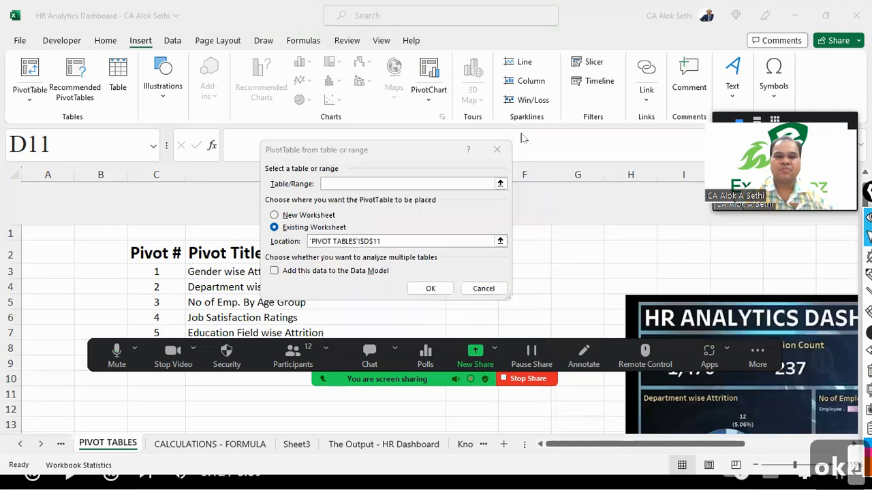
- Set the source range of the new PivotTable to Table1
{"action": "left_click", "coordinate": [368, 184]}
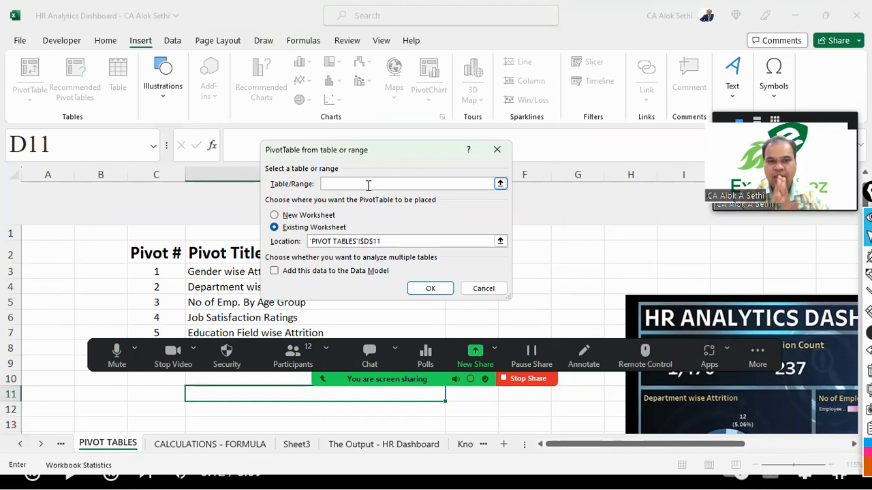
{"action": "type", "text": "Tabl31"}
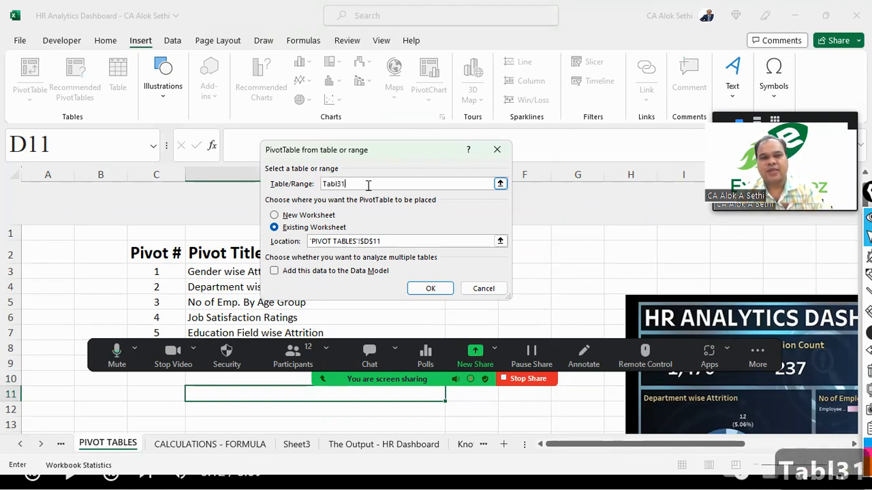
{"action": "key", "text": "BackSpace"}
{"action": "key", "text": "BackSpace"}
{"action": "type", "text": "e1"}
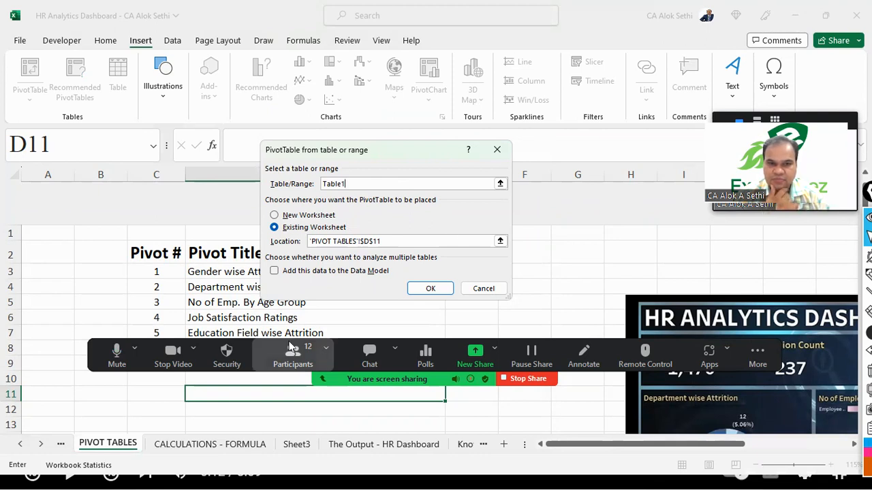
- Open the meeting's participants list and move its window clear of the PivotTable dialog
{"action": "left_click", "coordinate": [291, 349]}
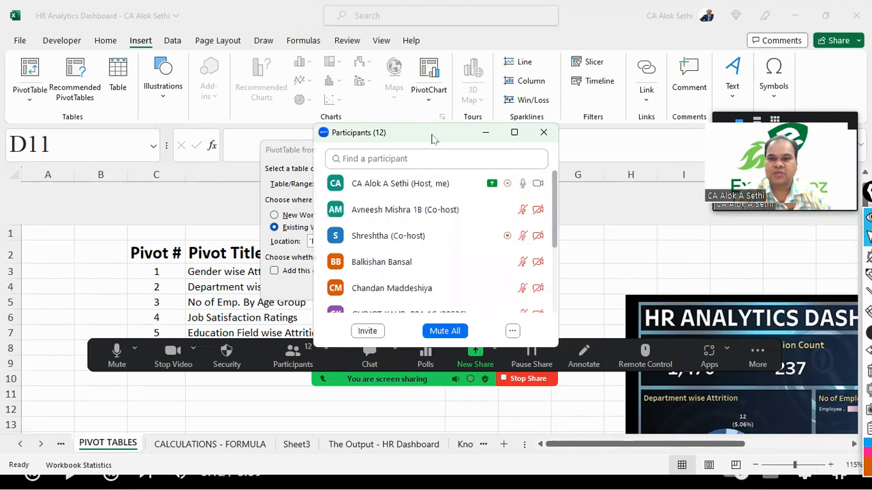
{"action": "left_click_drag", "start_coordinate": [432, 139], "coordinate": [743, 250]}
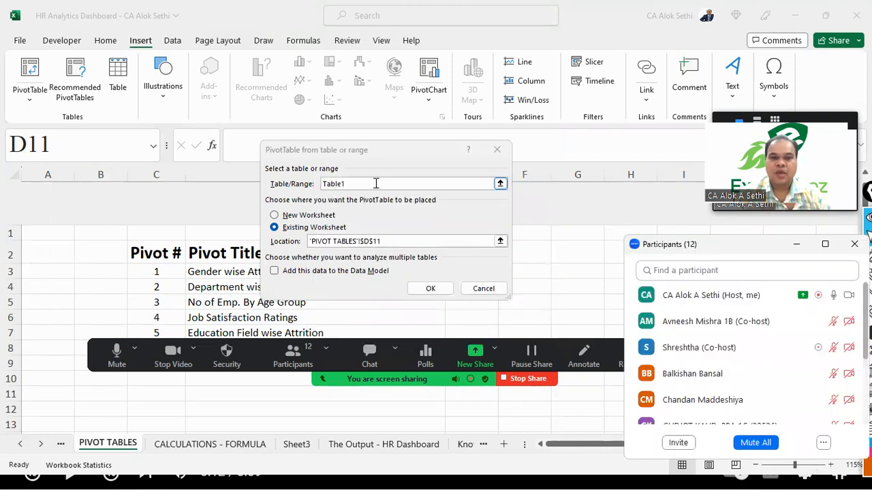
- Look over the source table on The Input - HR data sheet and return to the PIVOT TABLES sheet
{"action": "left_click", "coordinate": [375, 183]}
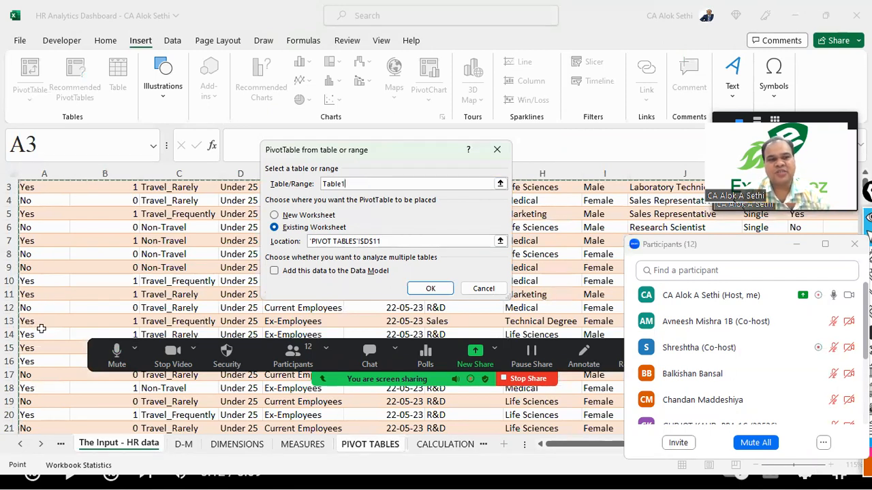
{"action": "scroll", "coordinate": [41, 329], "scroll_direction": "down", "scroll_amount": 1}
{"action": "scroll", "coordinate": [41, 329], "scroll_direction": "up", "scroll_amount": 5}
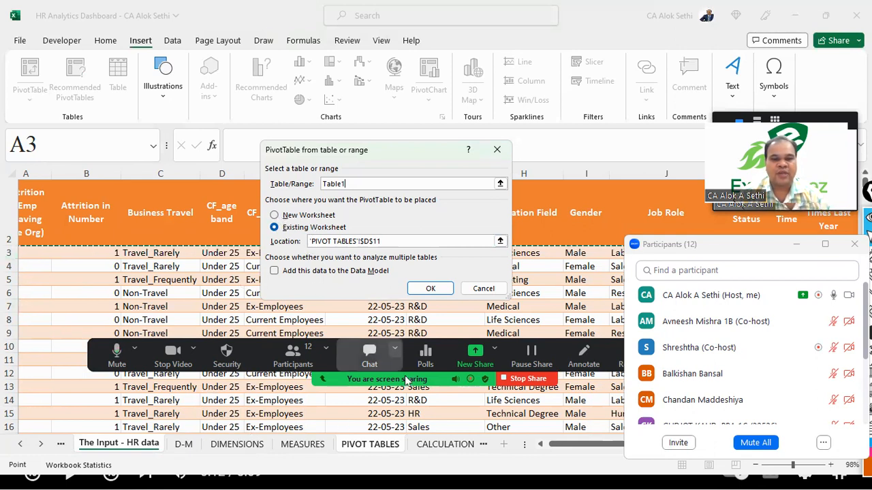
{"action": "left_click", "coordinate": [338, 444]}
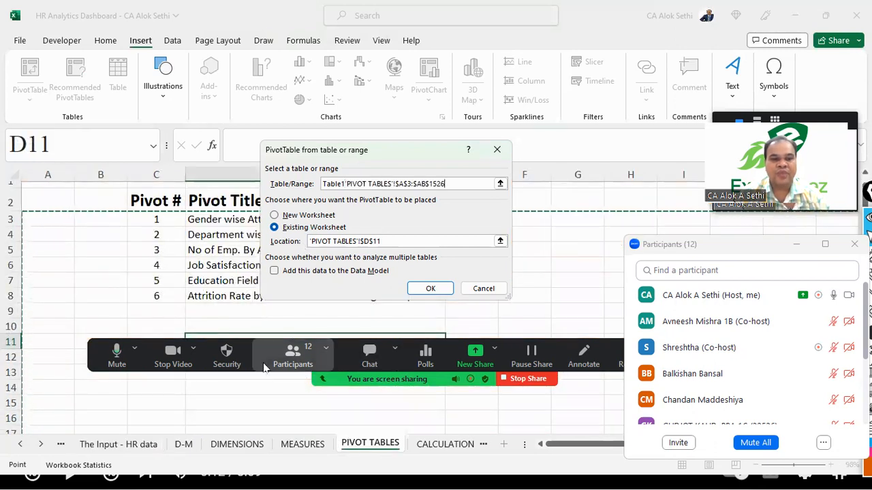
- Replace the source range with Table1 and create the PivotTable at cell D11 of the PIVOT TABLES sheet
{"action": "left_click", "coordinate": [209, 330]}
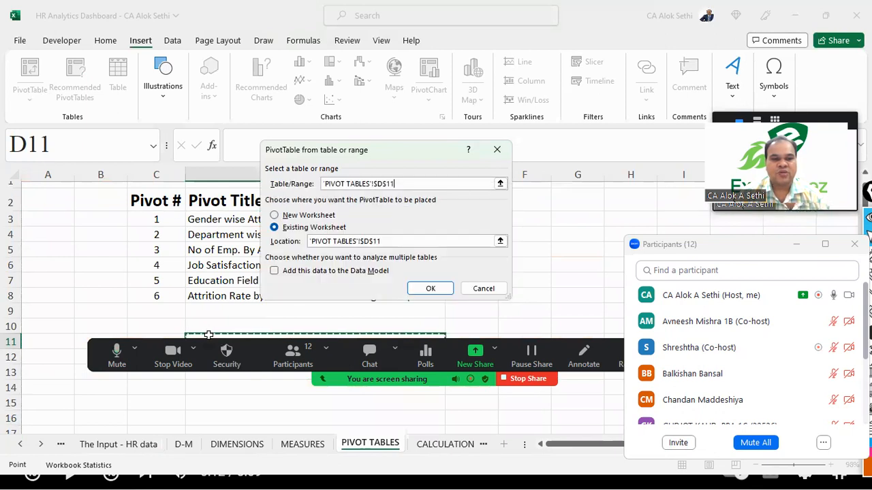
{"action": "key", "text": "BackSpace"}
{"action": "key", "text": "BackSpace"}
{"action": "key", "text": "BackSpace"}
{"action": "key", "text": "BackSpace"}
{"action": "key", "text": "BackSpace"}
{"action": "key", "text": "BackSpace"}
{"action": "key", "text": "BackSpace"}
{"action": "key", "text": "BackSpace"}
{"action": "key", "text": "BackSpace"}
{"action": "key", "text": "BackSpace"}
{"action": "key", "text": "BackSpace"}
{"action": "key", "text": "BackSpace"}
{"action": "key", "text": "BackSpace"}
{"action": "key", "text": "BackSpace"}
{"action": "key", "text": "BackSpace"}
{"action": "key", "text": "BackSpace"}
{"action": "key", "text": "BackSpace"}
{"action": "key", "text": "BackSpace"}
{"action": "key", "text": "BackSpace"}
{"action": "key", "text": "BackSpace"}
{"action": "key", "text": "BackSpace"}
{"action": "key", "text": "BackSpace"}
{"action": "key", "text": "BackSpace"}
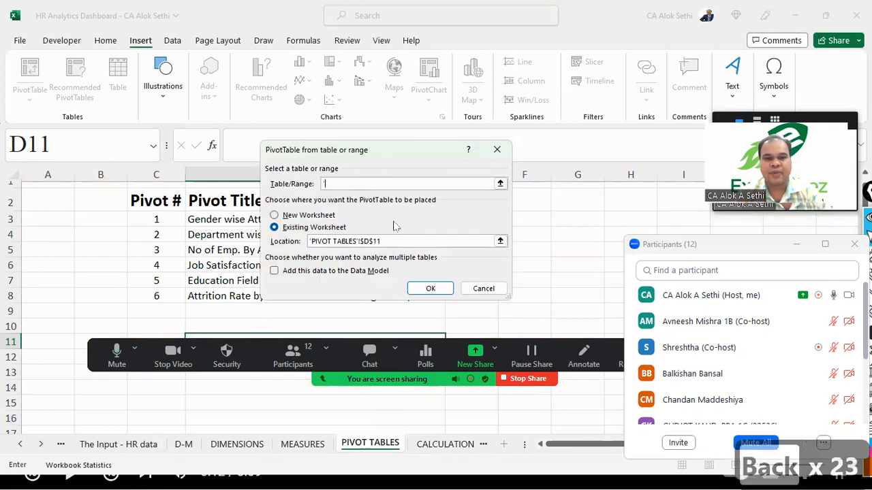
{"action": "type", "text": "Table1"}
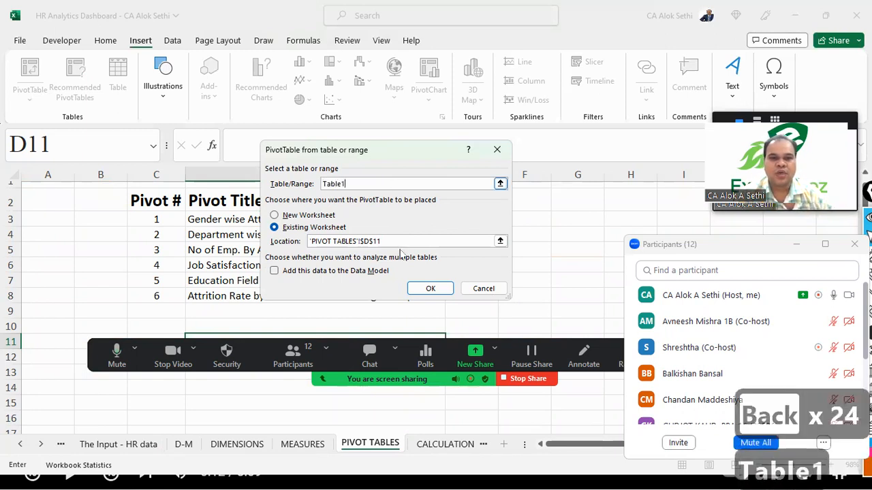
{"action": "left_click", "coordinate": [419, 288]}
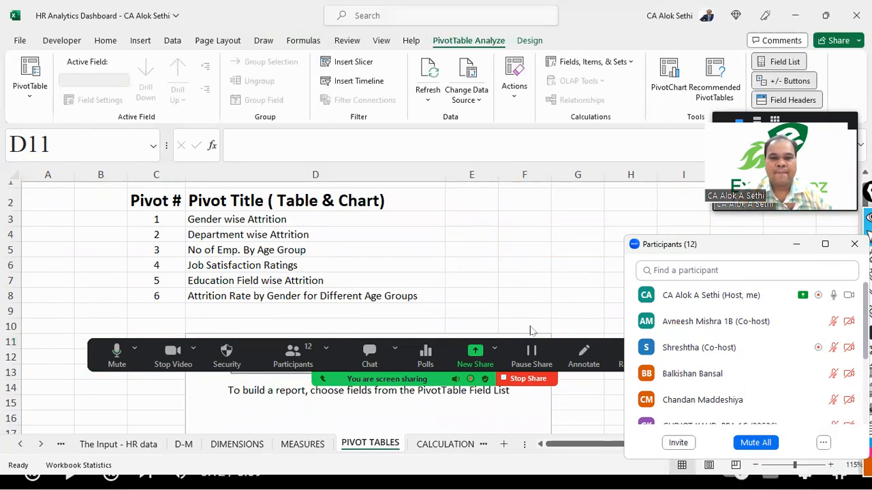
- Minimize the participants window and hide the floating meeting controls
{"action": "left_click", "coordinate": [801, 246]}
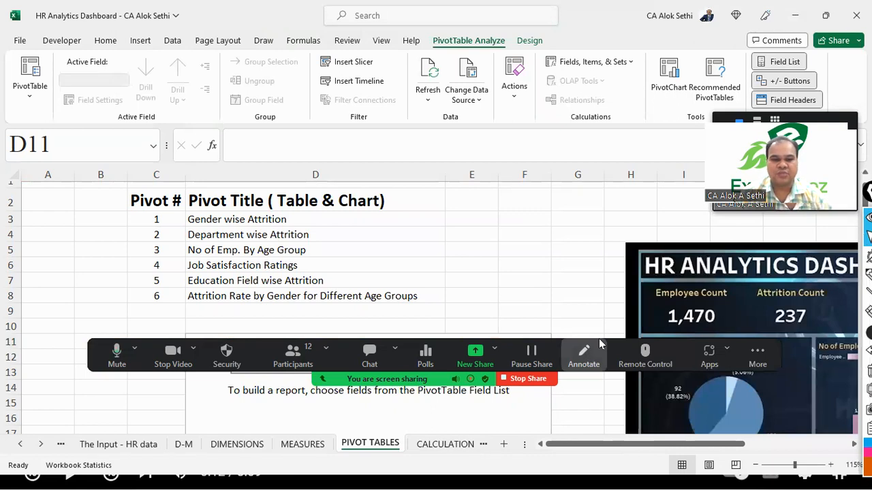
{"action": "left_click", "coordinate": [750, 356]}
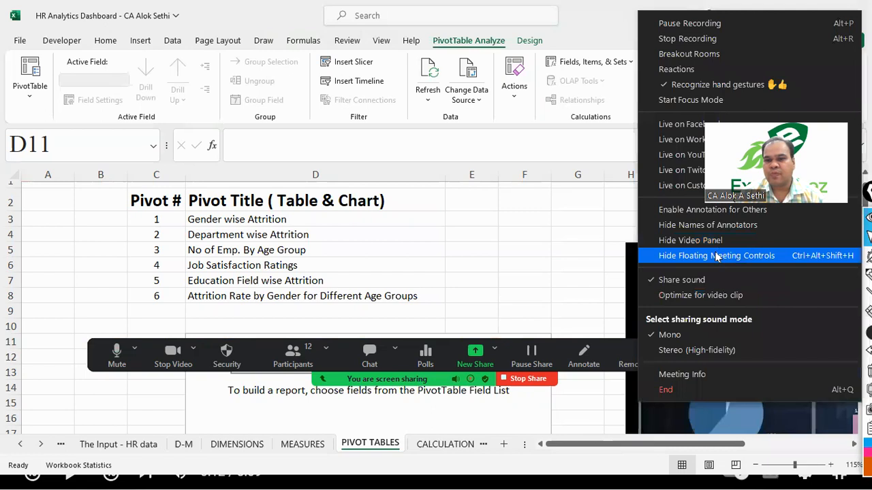
{"action": "left_click", "coordinate": [715, 255]}
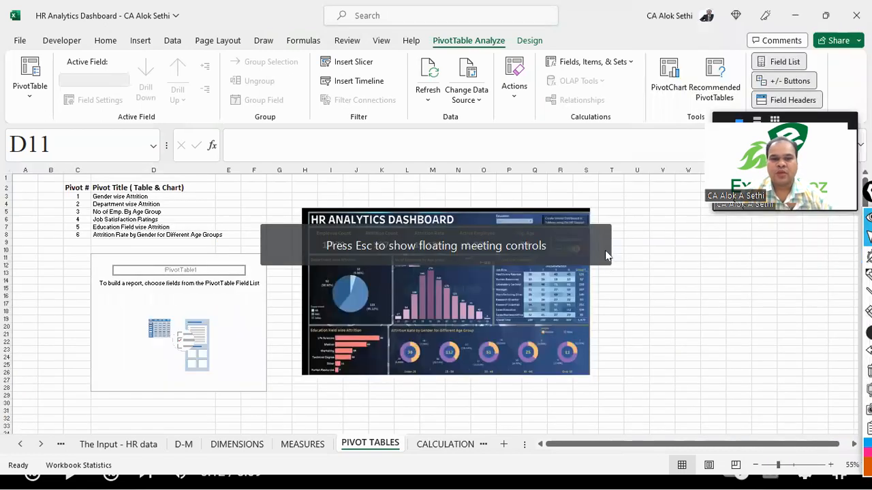
- Bring back the floating meeting controls, read the new message in the meeting chat and close the chat window
{"action": "left_click", "coordinate": [552, 292]}
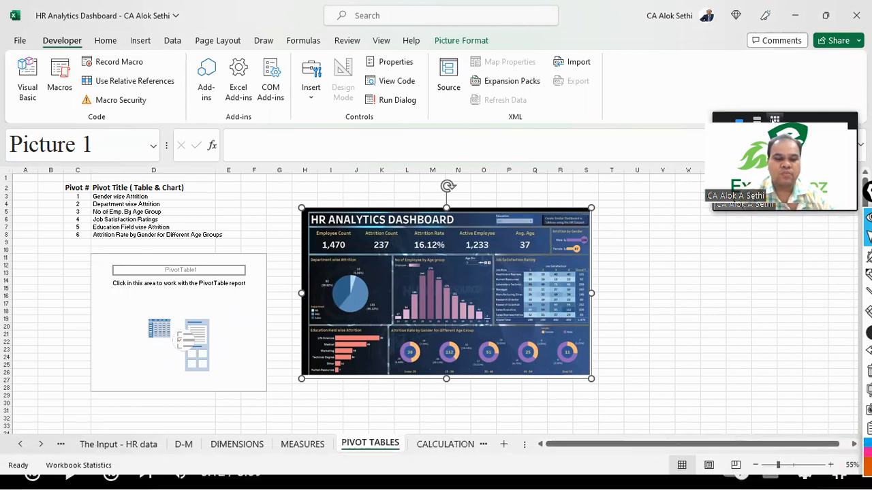
{"action": "key", "text": "ctrl+shift+h"}
{"action": "key", "text": "ctrl+shift+n"}
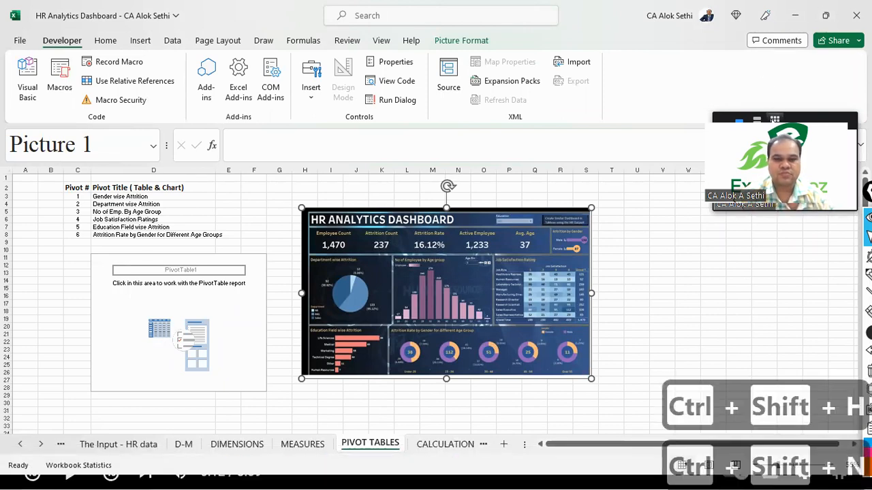
{"action": "key", "text": "ctrl+alt+h"}
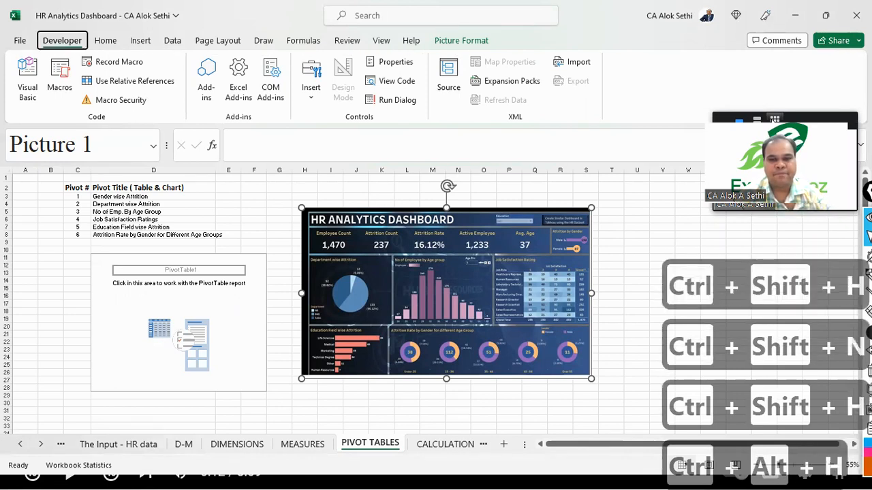
{"action": "key", "text": "ctrl+alt+shift+h"}
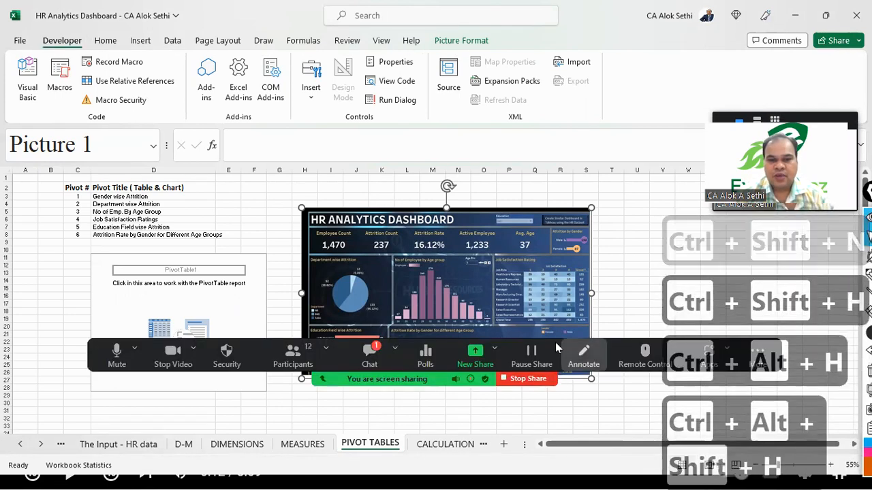
{"action": "left_click", "coordinate": [379, 348]}
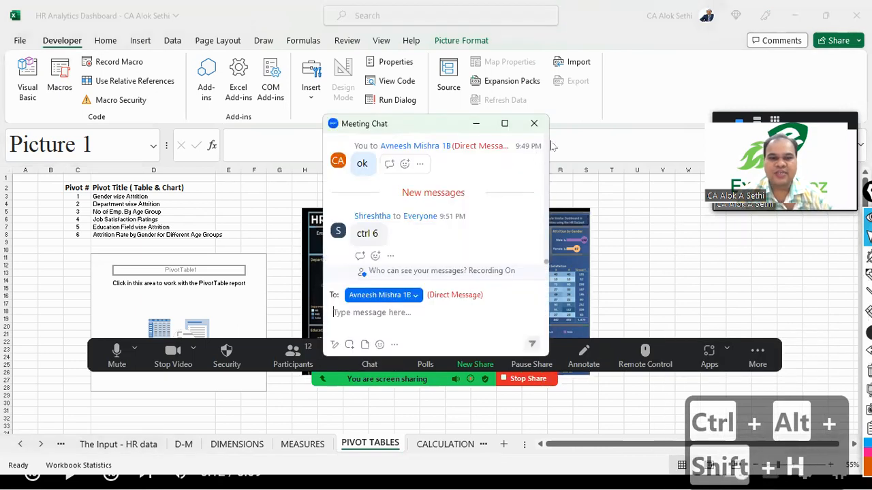
{"action": "left_click", "coordinate": [534, 124]}
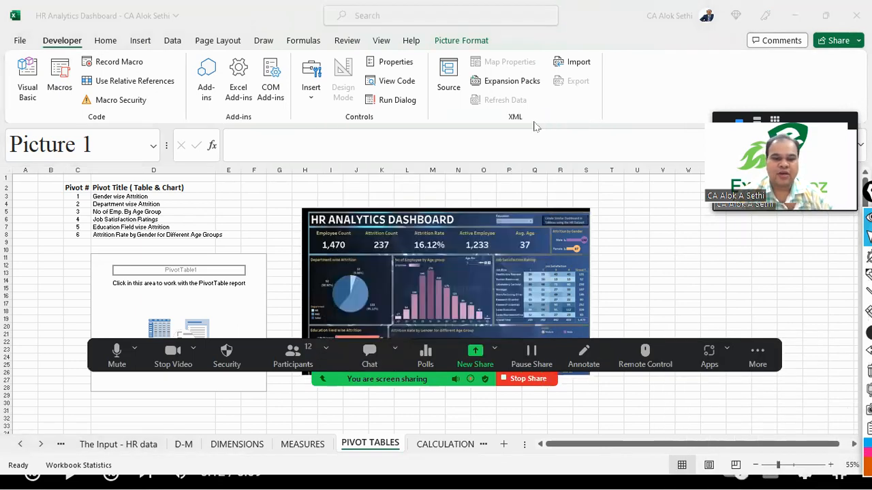
- Hide the dashboard picture on the PIVOT TABLES sheet and hide the floating meeting controls
{"action": "key", "text": "ctrl+6"}
{"action": "left_click", "coordinate": [482, 292]}
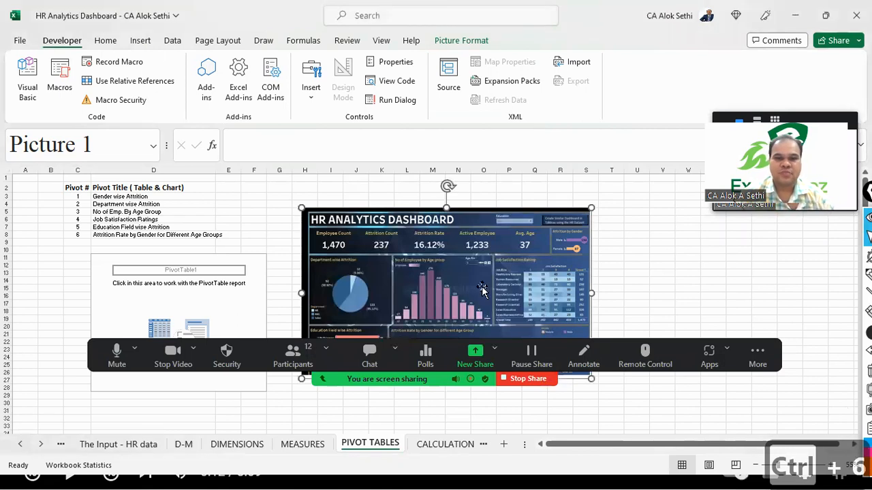
{"action": "left_click", "coordinate": [635, 271]}
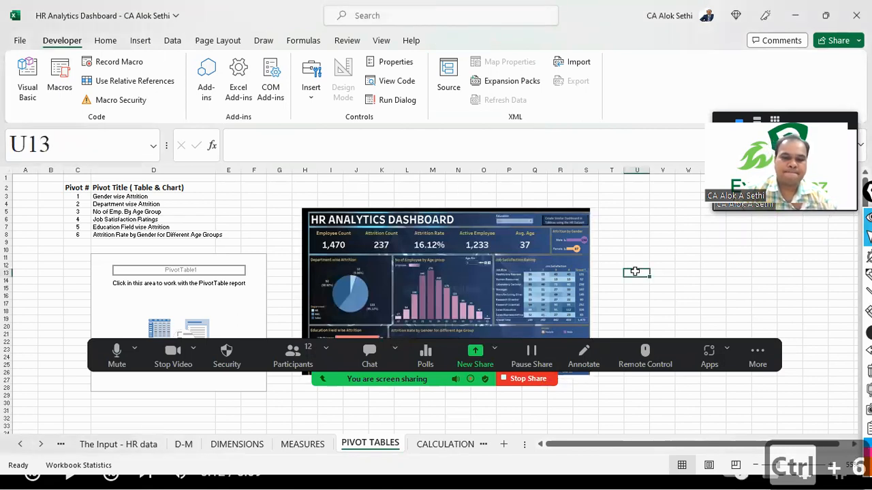
{"action": "key", "text": "ctrl+6"}
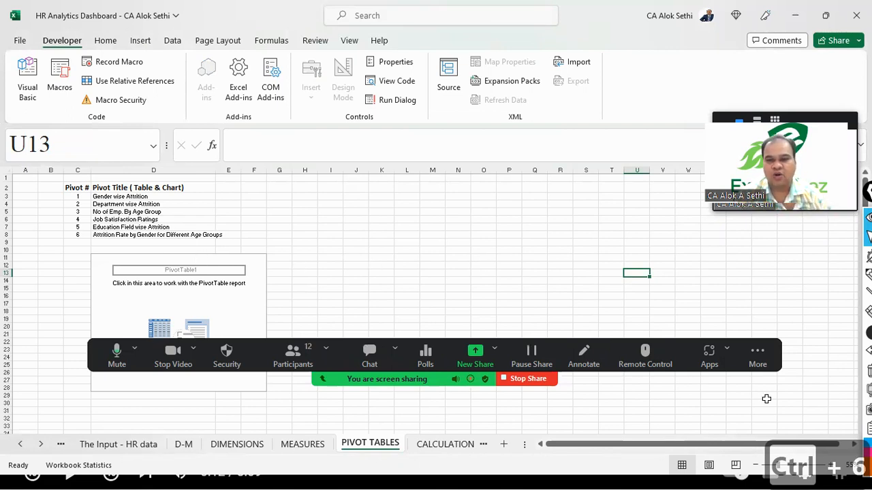
{"action": "left_click", "coordinate": [761, 355]}
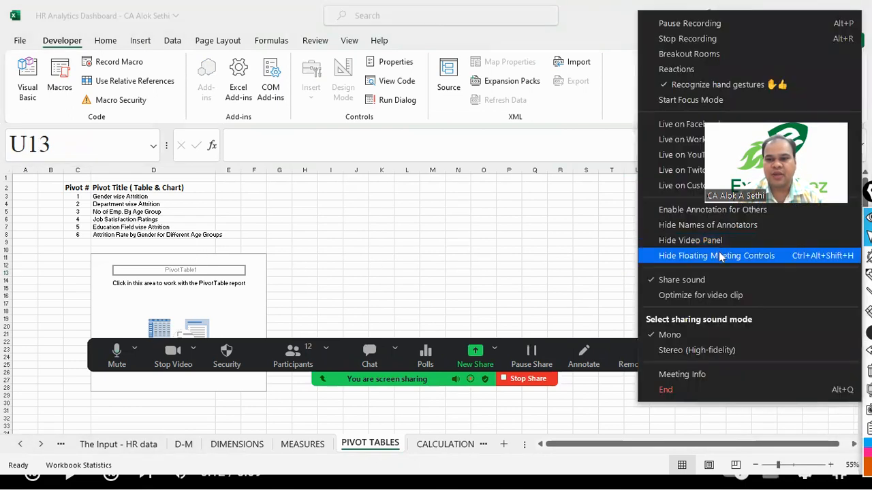
{"action": "left_click", "coordinate": [720, 257]}
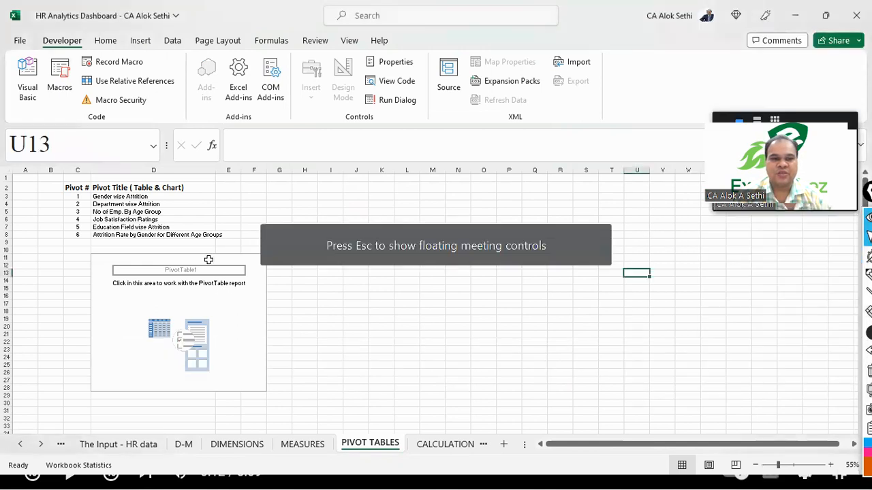
- Show the PivotTable Fields pane for the empty PivotTable, enlarge it and dock it beside column A
{"action": "left_click", "coordinate": [190, 280]}
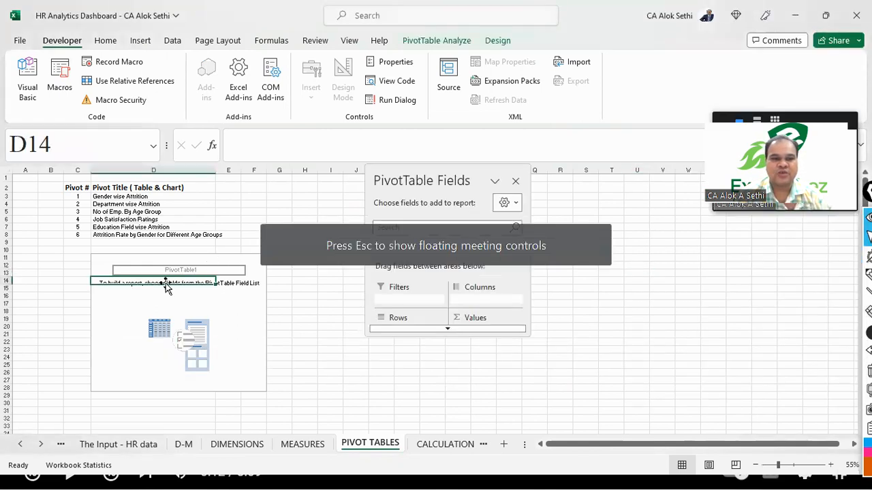
{"action": "left_click", "coordinate": [191, 301]}
{"action": "left_click_drag", "start_coordinate": [524, 337], "coordinate": [624, 432]}
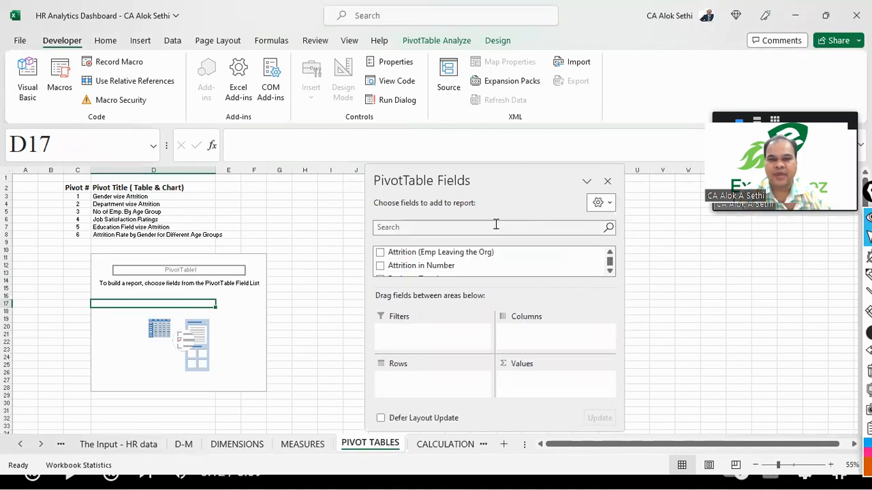
{"action": "left_click_drag", "start_coordinate": [493, 175], "coordinate": [553, 28]}
{"action": "scroll", "coordinate": [113, 306], "scroll_direction": "up", "scroll_amount": 3, "text": "ctrl"}
{"action": "scroll", "coordinate": [114, 306], "scroll_direction": "down", "scroll_amount": 3, "text": "ctrl"}
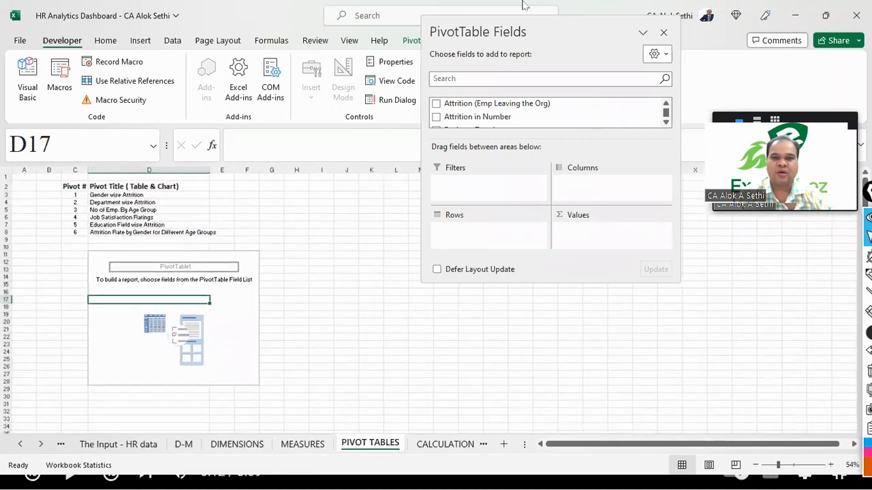
{"action": "left_click_drag", "start_coordinate": [565, 27], "coordinate": [783, 137]}
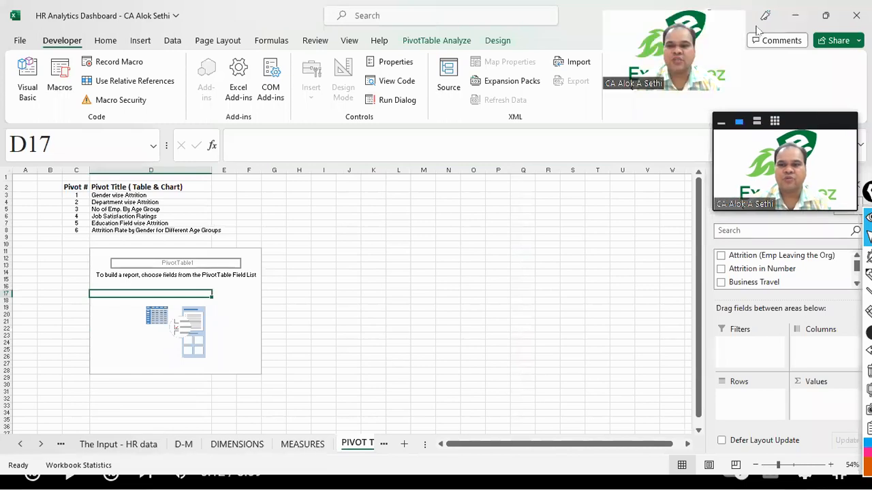
{"action": "left_click_drag", "start_coordinate": [784, 184], "coordinate": [4, 197]}
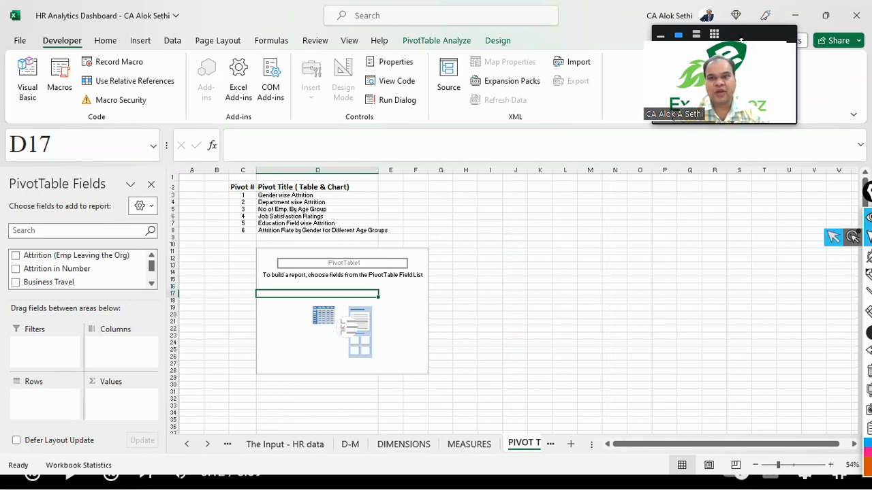
- Move the meeting's video panel onto the empty cells beside the PivotTable and enlarge it
{"action": "left_click_drag", "start_coordinate": [748, 37], "coordinate": [647, 213]}
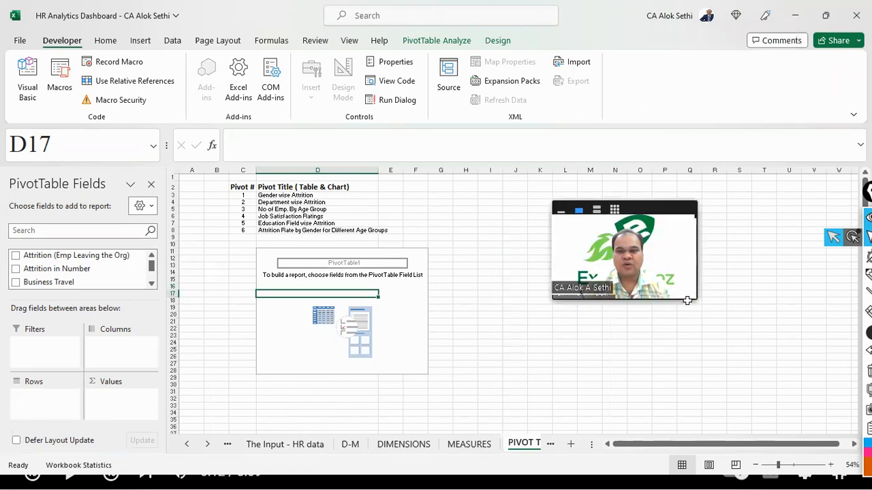
{"action": "left_click_drag", "start_coordinate": [697, 297], "coordinate": [828, 373]}
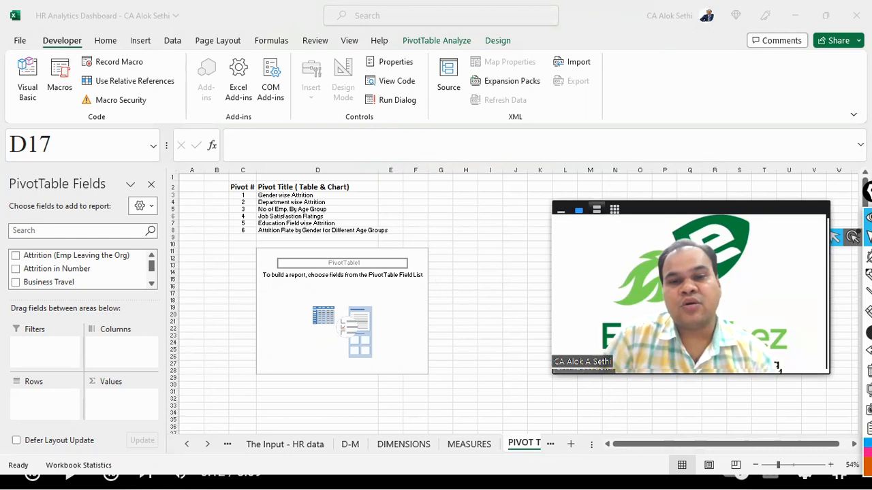
{"action": "mouse_move", "coordinate": [524, 473]}
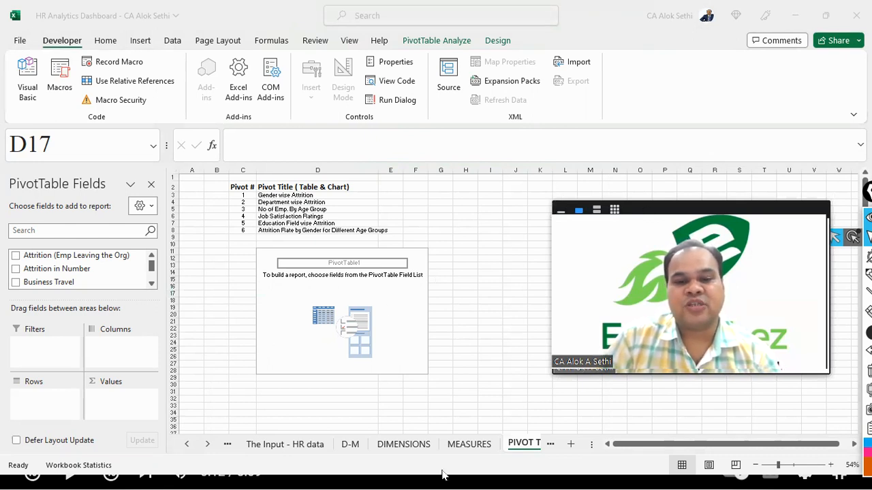
{"action": "mouse_move", "coordinate": [445, 477]}
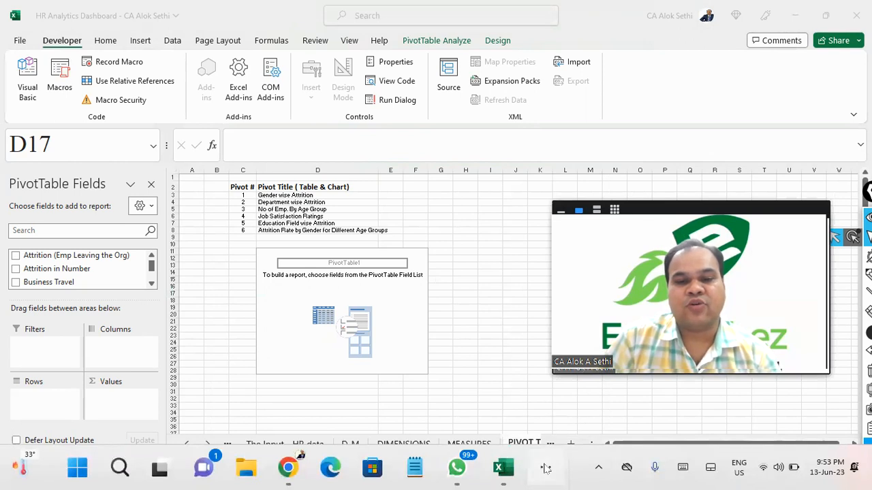
{"action": "left_click", "coordinate": [545, 467]}
{"action": "left_click", "coordinate": [472, 248]}
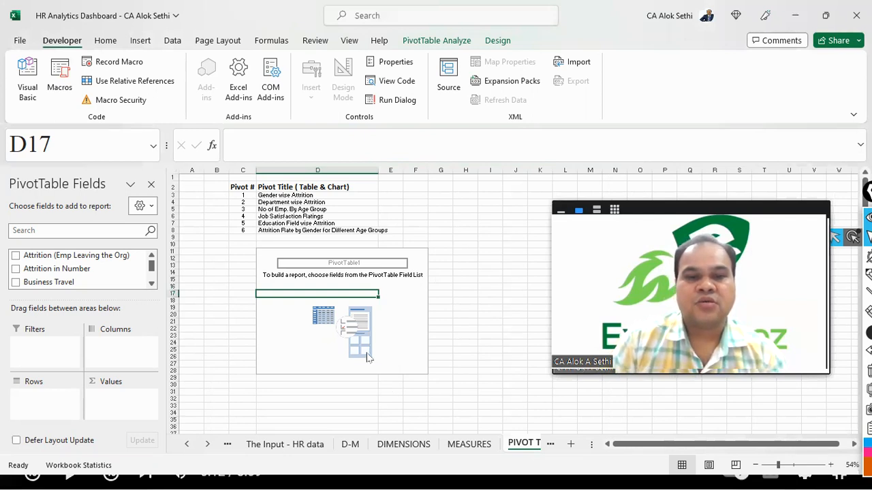
- Show the floating meeting controls and set the meeting chat's recipient to Everyone in Meeting
{"action": "key", "text": "ctrl+alt+shift+h"}
{"action": "left_click", "coordinate": [391, 295]}
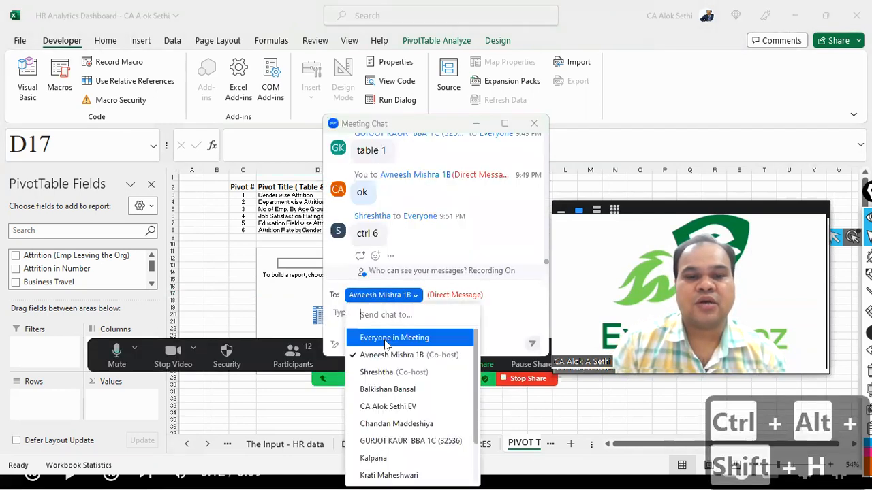
{"action": "left_click", "coordinate": [388, 337]}
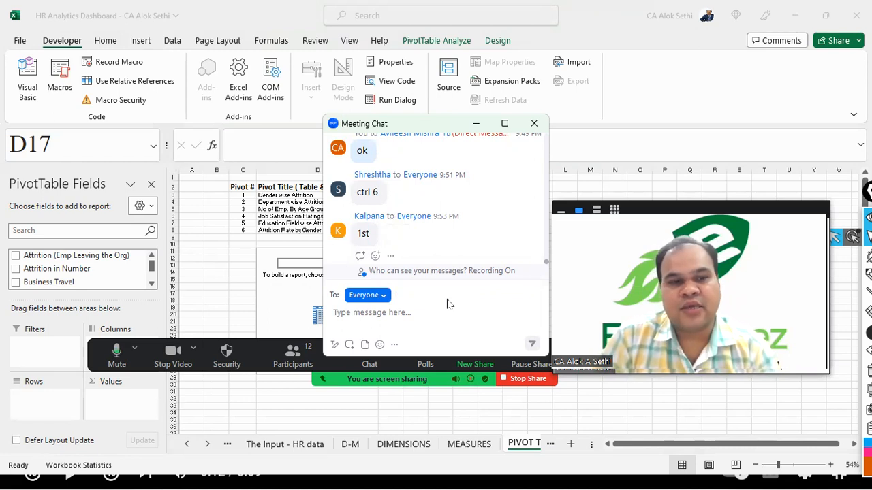
- Move the floating meeting controls down to the lower edge of the worksheet and reopen the meeting chat
{"action": "left_click", "coordinate": [534, 129]}
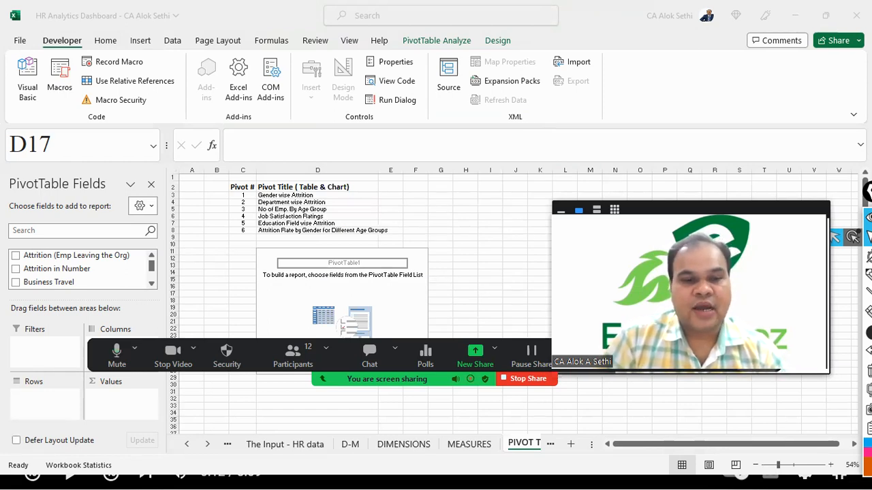
{"action": "left_click_drag", "start_coordinate": [504, 356], "coordinate": [736, 433]}
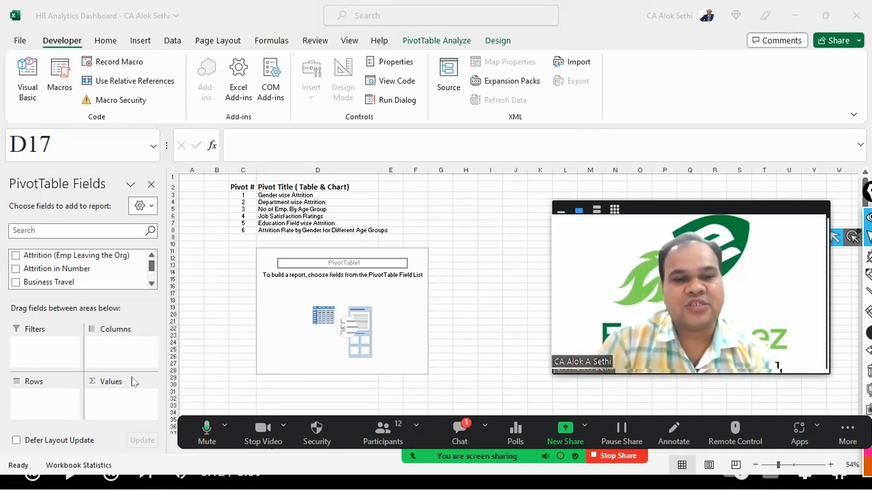
{"action": "left_click", "coordinate": [461, 436]}
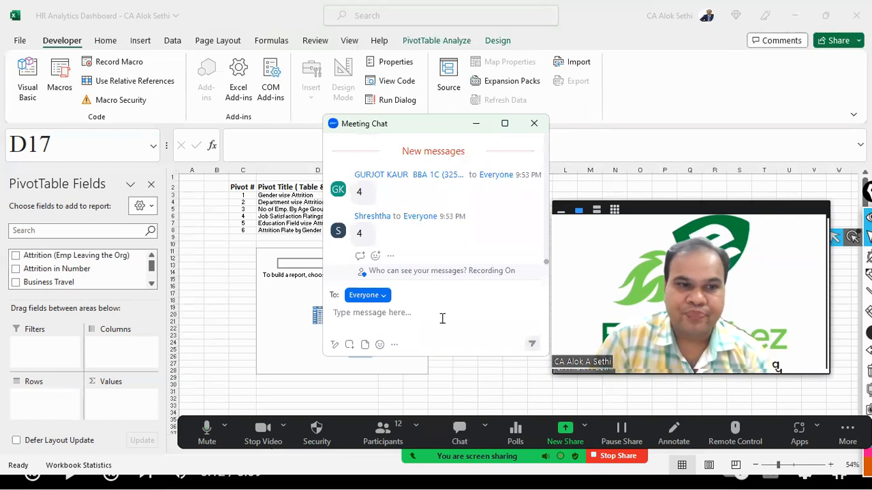
- Look through the PivotTable field list, search it for "age" and clear the search
{"action": "left_click", "coordinate": [31, 230]}
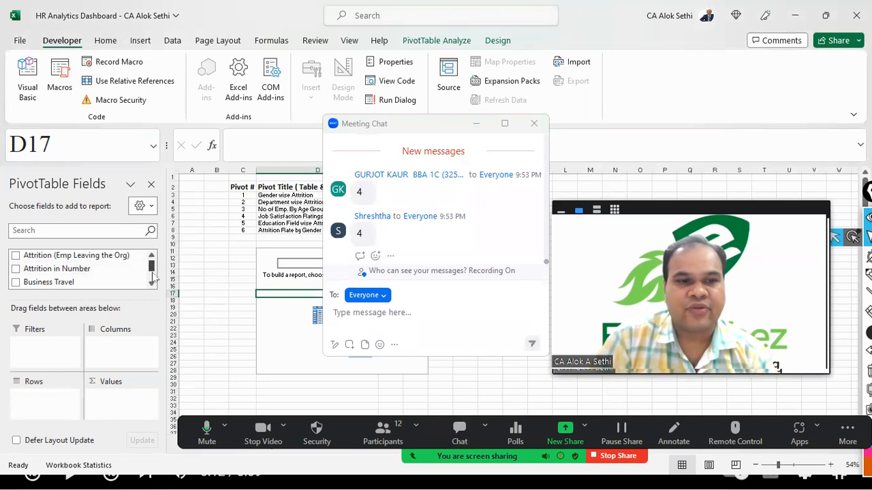
{"action": "scroll", "coordinate": [153, 283], "scroll_direction": "down", "scroll_amount": 4}
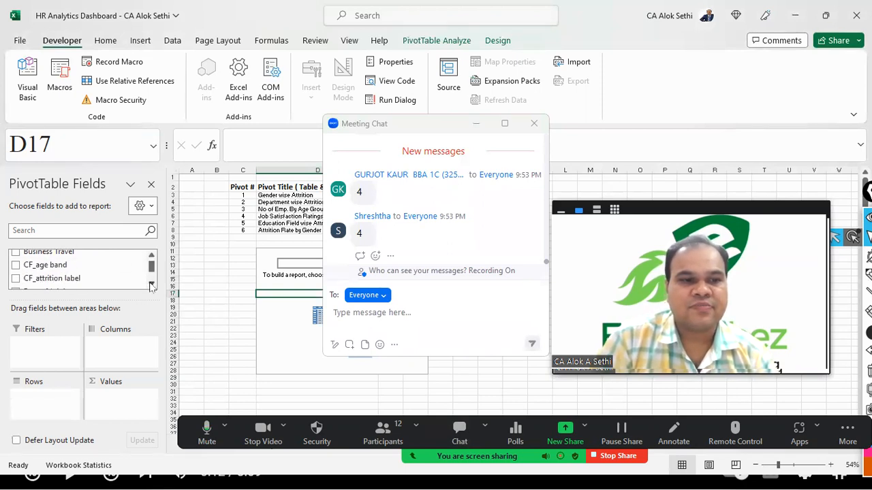
{"action": "scroll", "coordinate": [154, 259], "scroll_direction": "up", "scroll_amount": 4}
{"action": "left_click", "coordinate": [114, 230]}
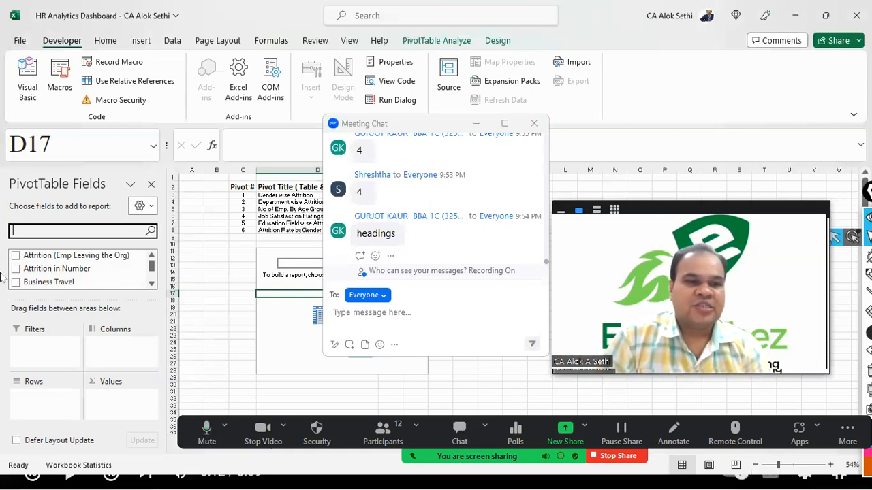
{"action": "scroll", "coordinate": [91, 270], "scroll_direction": "down", "scroll_amount": 10}
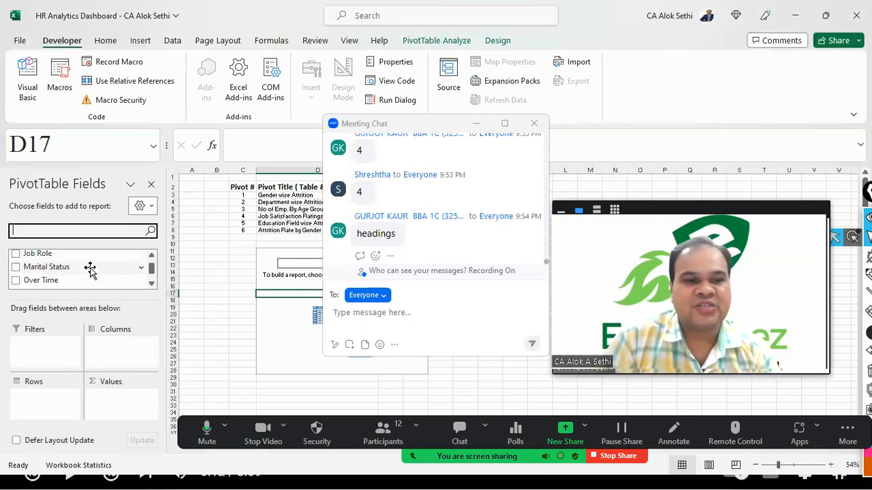
{"action": "scroll", "coordinate": [91, 270], "scroll_direction": "up", "scroll_amount": 10}
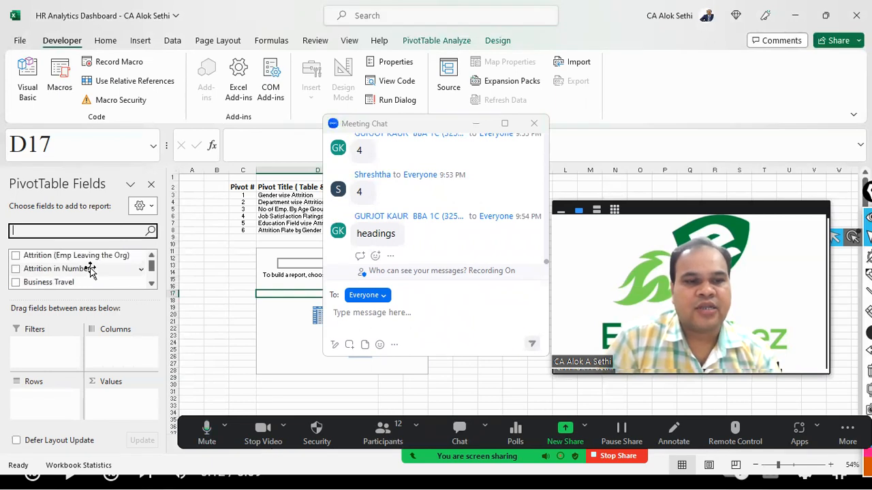
{"action": "type", "text": "age"}
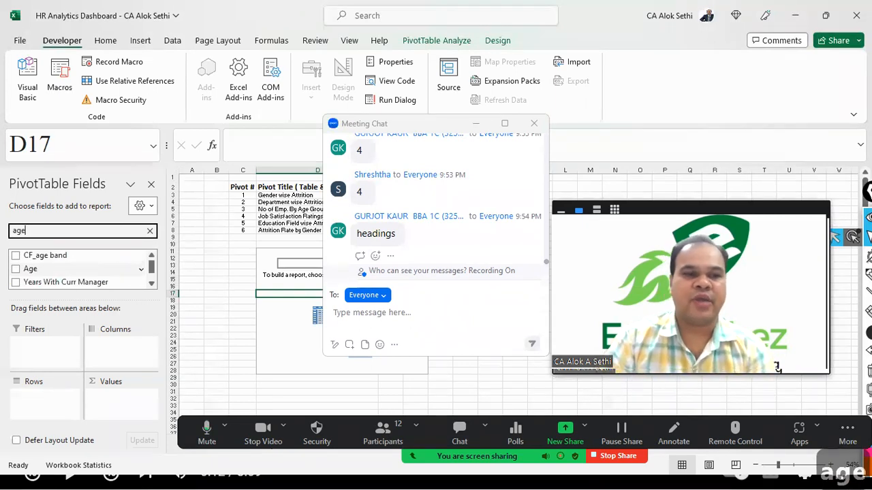
{"action": "key", "text": "BackSpace"}
{"action": "key", "text": "BackSpace"}
{"action": "key", "text": "BackSpace"}
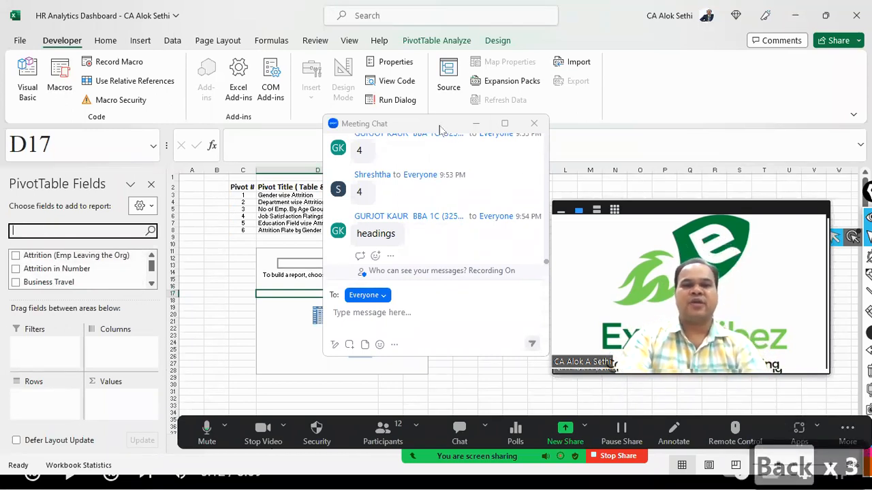
- Narrow the meeting chat window and move it above the video panel, clear of the pivot title list
{"action": "left_click_drag", "start_coordinate": [430, 117], "coordinate": [409, 101]}
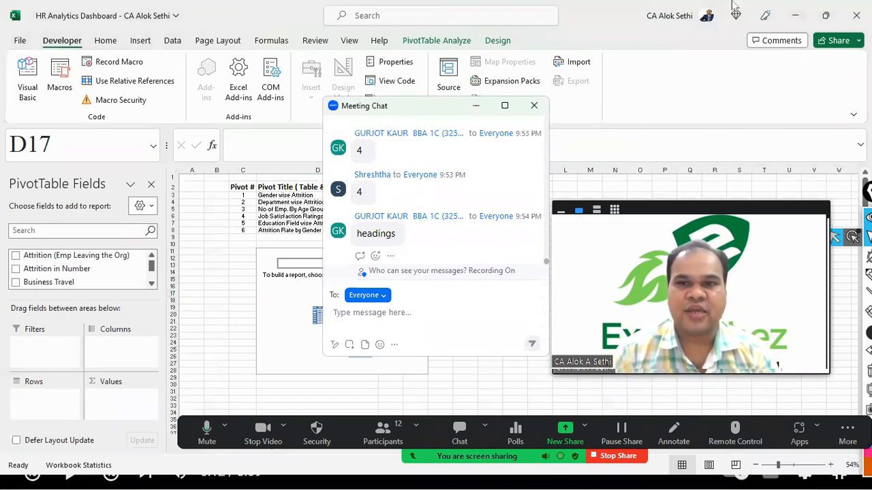
{"action": "left_click_drag", "start_coordinate": [424, 106], "coordinate": [710, 63]}
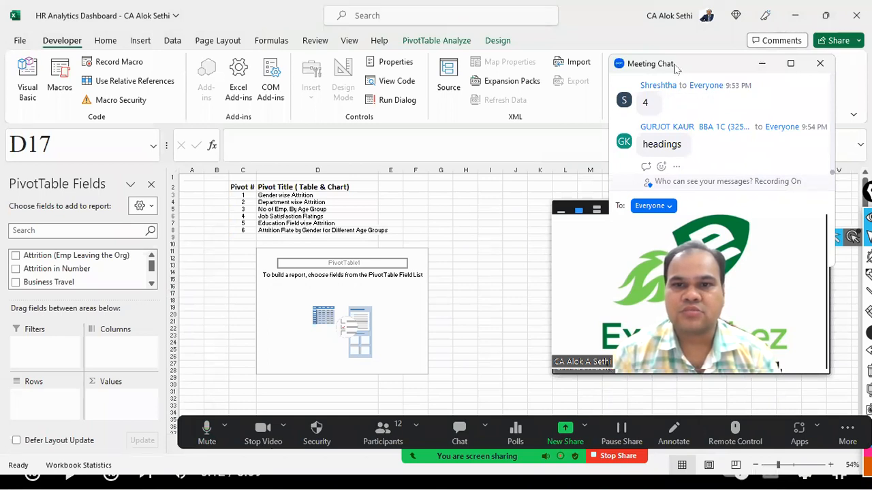
{"action": "left_click_drag", "start_coordinate": [674, 64], "coordinate": [637, 25]}
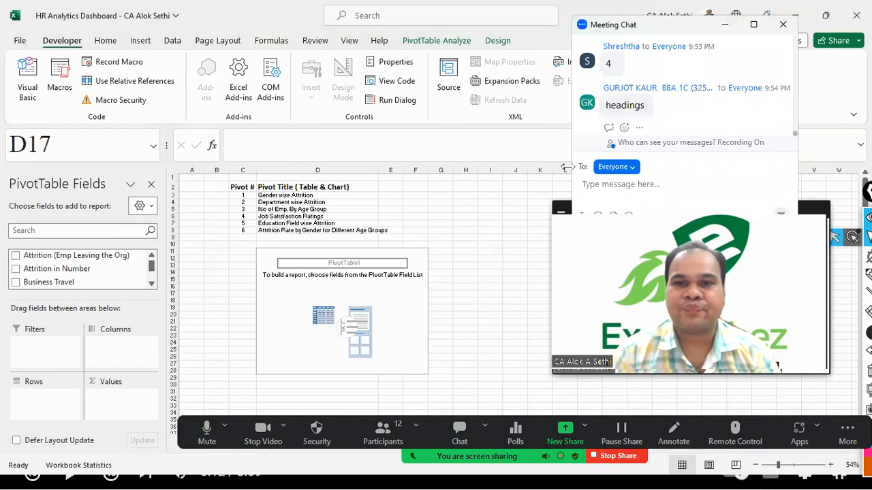
{"action": "left_click_drag", "start_coordinate": [566, 166], "coordinate": [600, 44]}
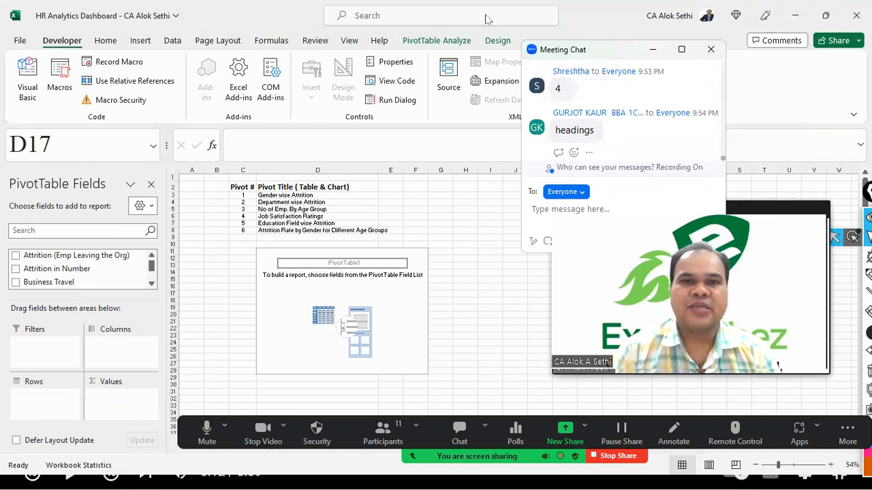
{"action": "left_click_drag", "start_coordinate": [606, 53], "coordinate": [485, 15]}
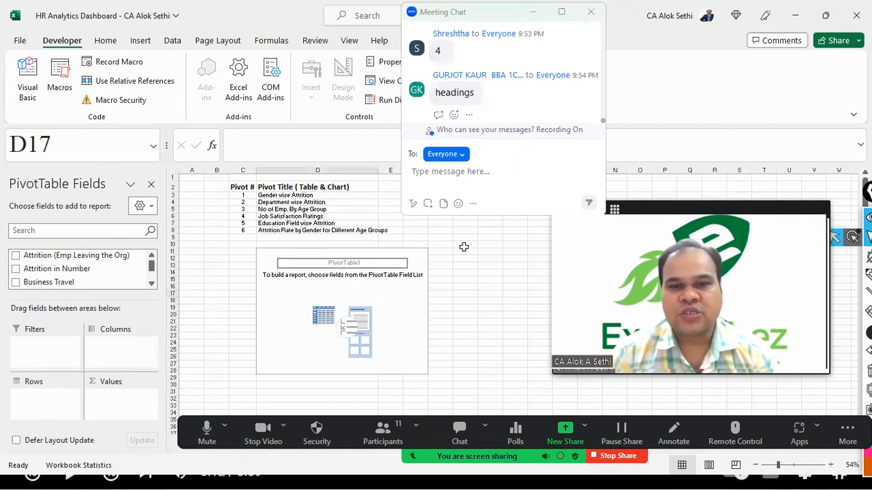
- Enter the heading "F C R V" in cell E2 beside the pivot titles and widen column E slightly
{"action": "scroll", "coordinate": [464, 246], "scroll_direction": "up", "scroll_amount": 3}
{"action": "scroll", "coordinate": [464, 246], "scroll_direction": "up", "scroll_amount": 2}
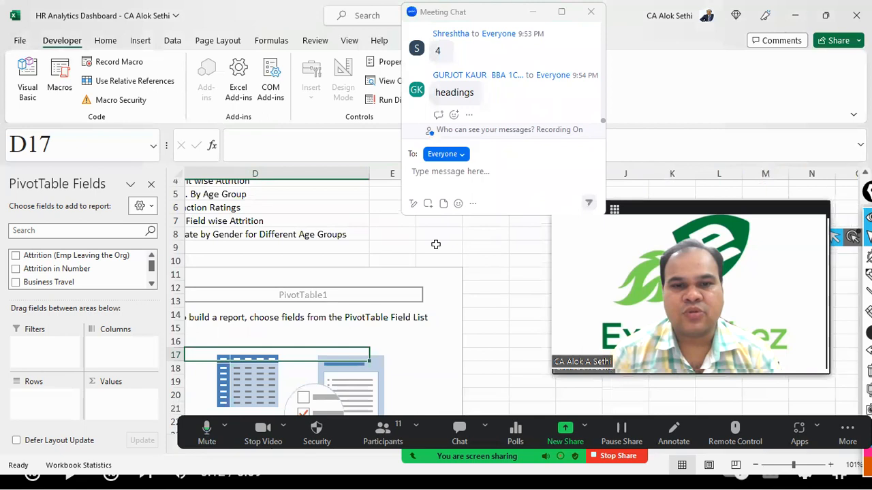
{"action": "left_click", "coordinate": [434, 243]}
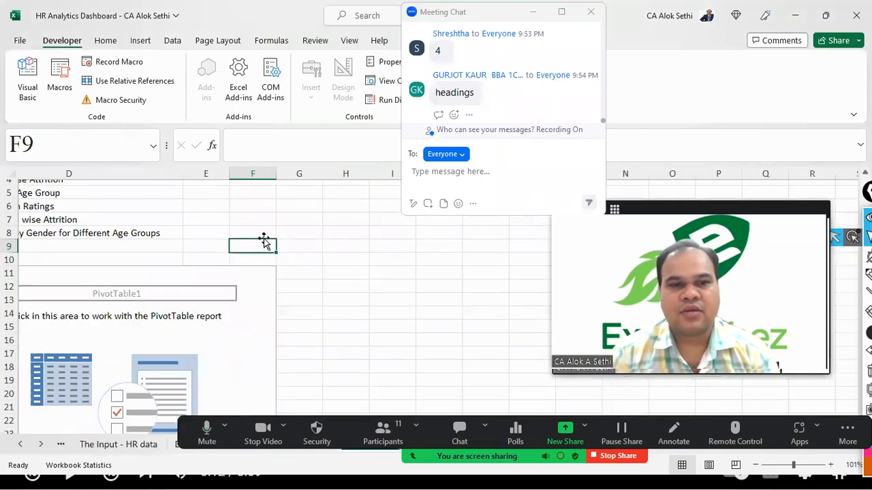
{"action": "scroll", "coordinate": [243, 224], "scroll_direction": "up", "scroll_amount": 1}
{"action": "left_click", "coordinate": [330, 207]}
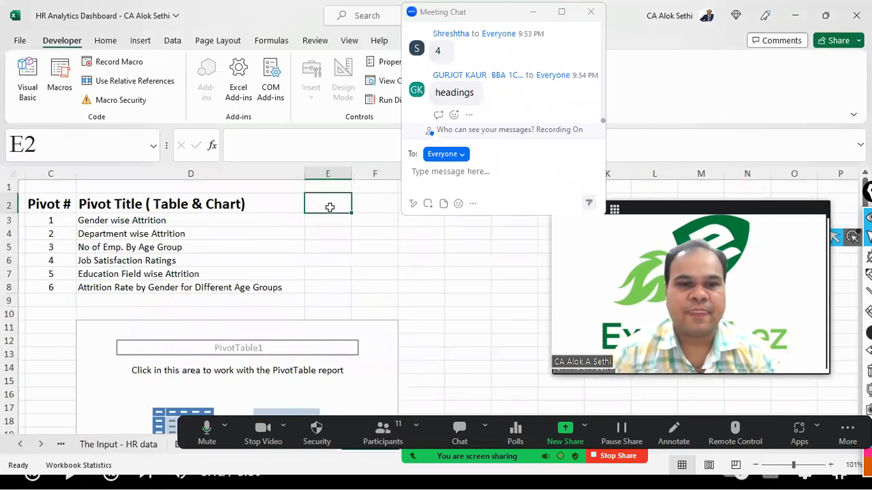
{"action": "key", "text": "Caps_Lock"}
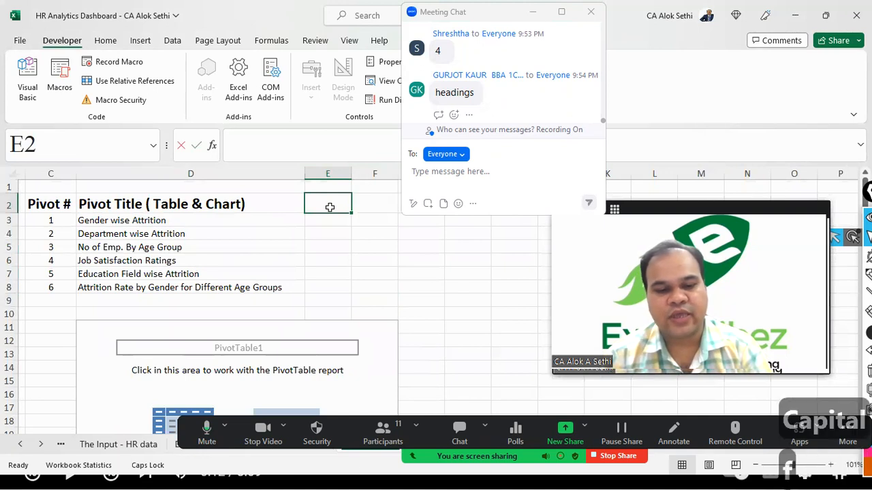
{"action": "type", "text": "F C R V"}
{"action": "key", "text": "Return"}
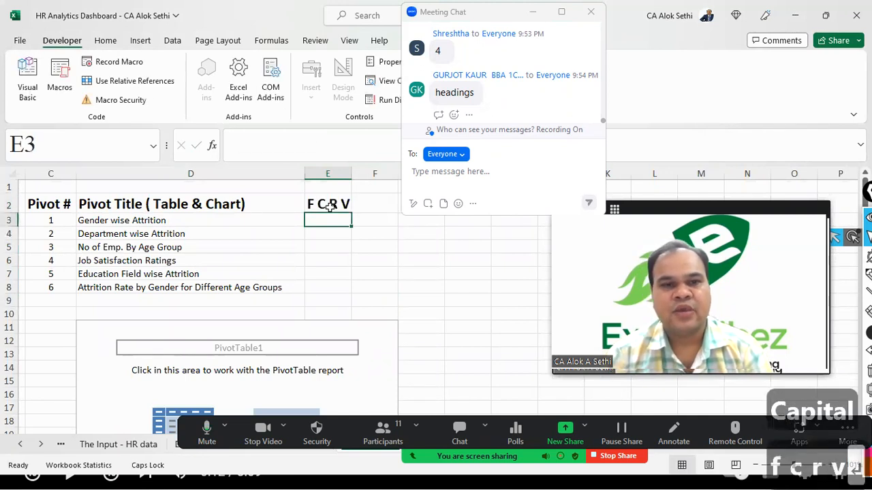
{"action": "left_click_drag", "start_coordinate": [353, 176], "coordinate": [357, 178]}
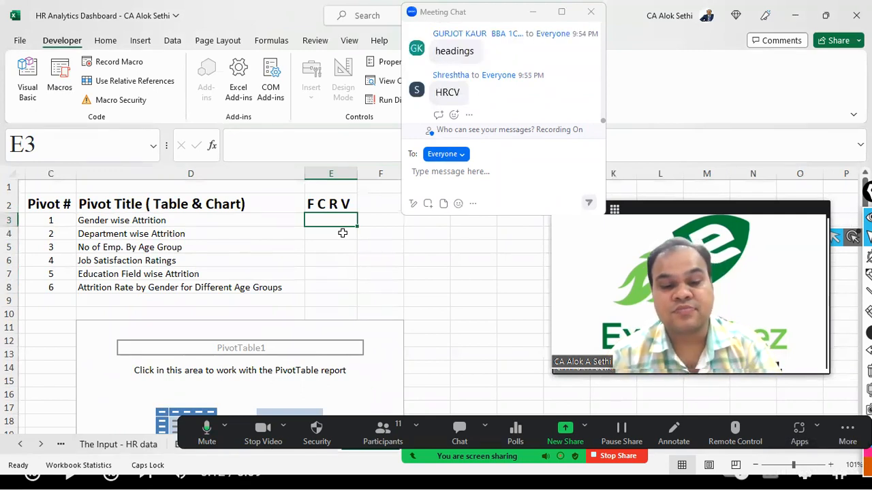
- Enter "HR --> CV" in cell E3 under the F C R V heading
{"action": "type", "text": "HR -- >"}
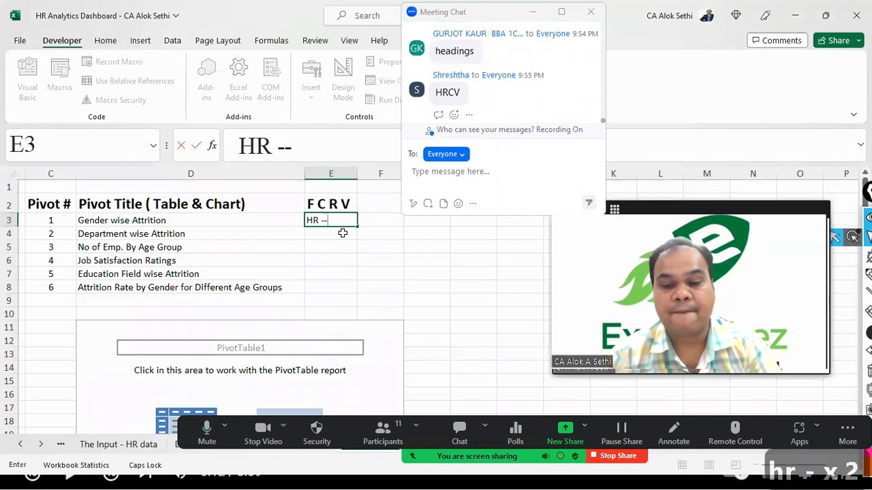
{"action": "key", "text": "BackSpace"}
{"action": "key", "text": "BackSpace"}
{"action": "key", "text": "BackSpace"}
{"action": "type", "text": "> CV"}
{"action": "key", "text": "Return"}
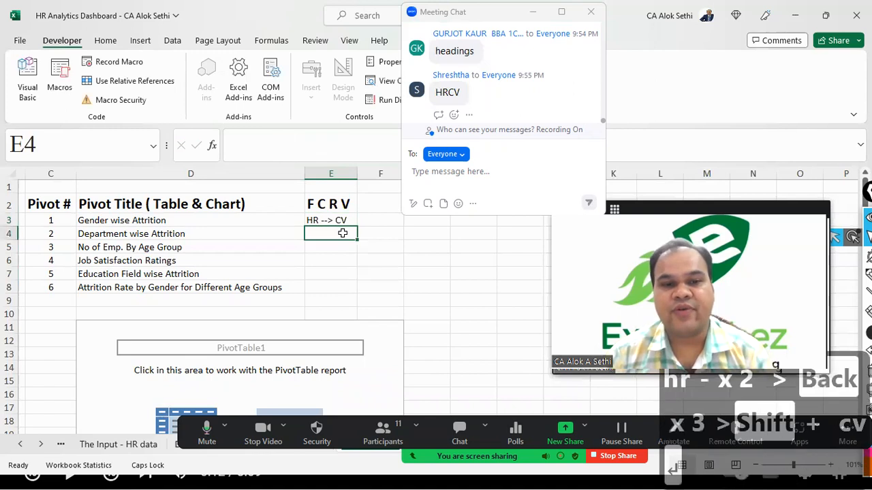
- Make the text in E3 bold at font size 20 and widen column E to fit it
{"action": "key", "text": "Up"}
{"action": "key", "text": "ctrl+b"}
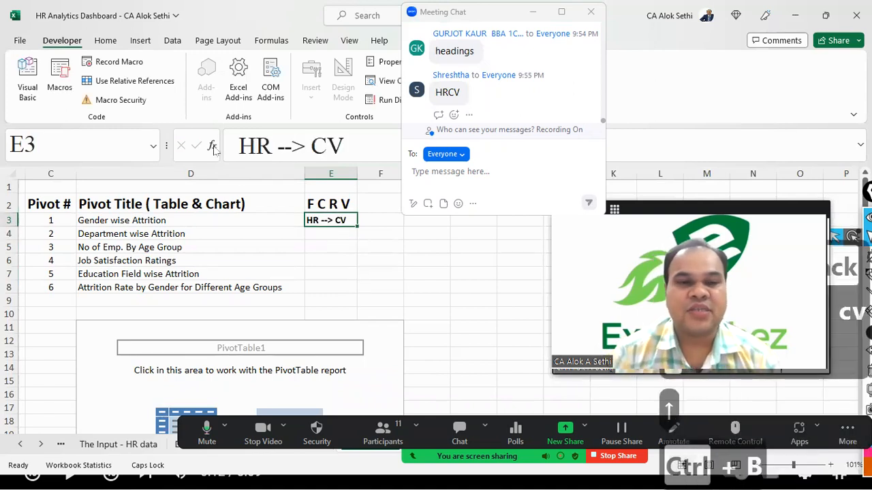
{"action": "left_click", "coordinate": [105, 41]}
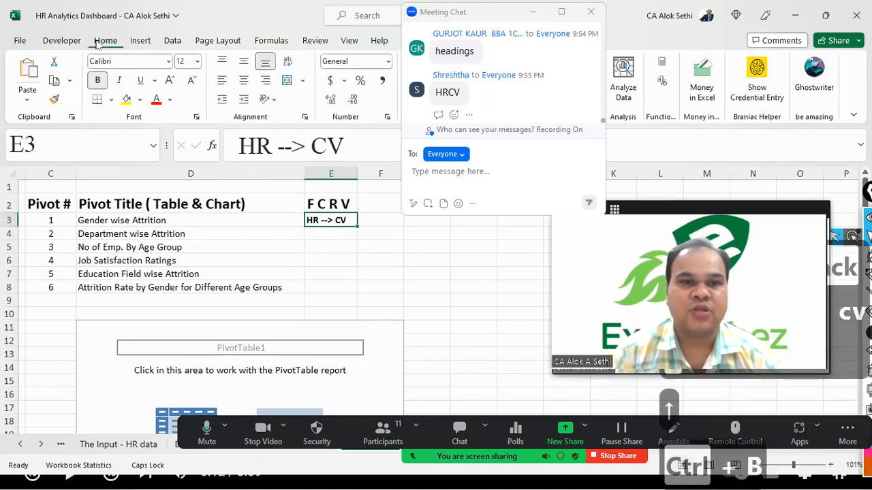
{"action": "left_click", "coordinate": [170, 80]}
{"action": "left_click", "coordinate": [170, 81]}
{"action": "left_click", "coordinate": [170, 80]}
{"action": "left_click", "coordinate": [170, 80]}
{"action": "left_click_drag", "start_coordinate": [357, 175], "coordinate": [384, 175]}
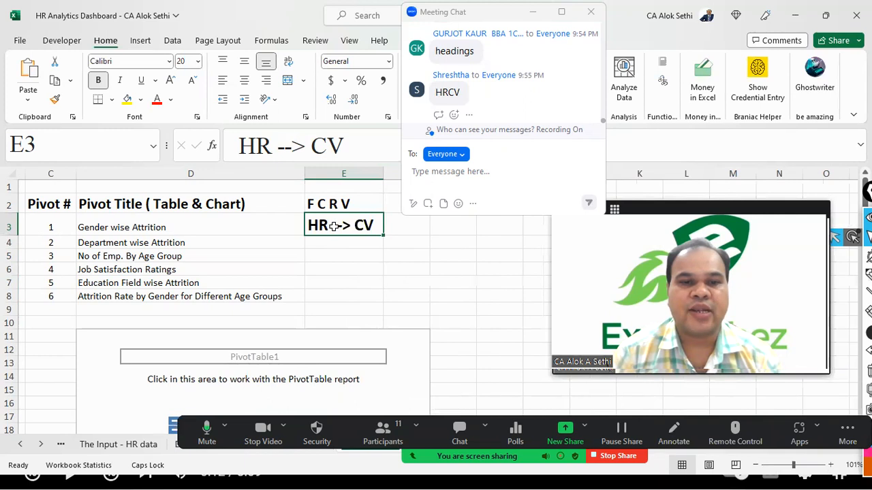
- Enter "Horizontal Rows" in cell E4
{"action": "left_click", "coordinate": [328, 254]}
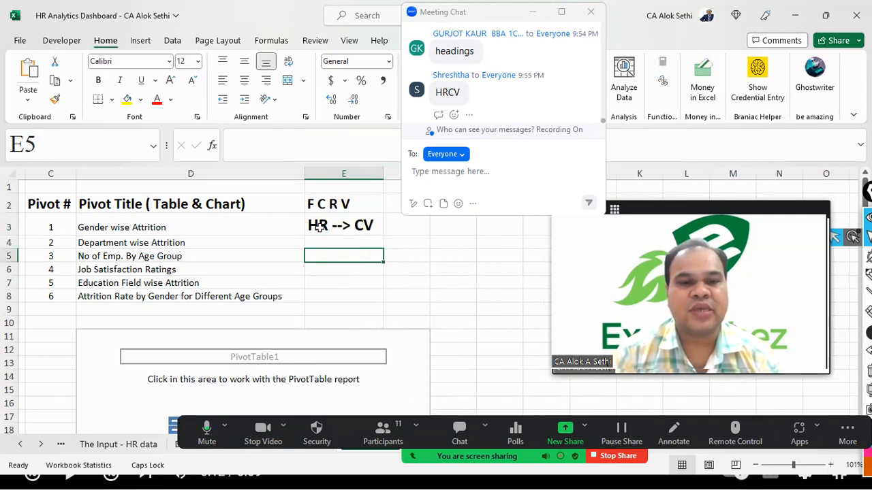
{"action": "left_click", "coordinate": [325, 240]}
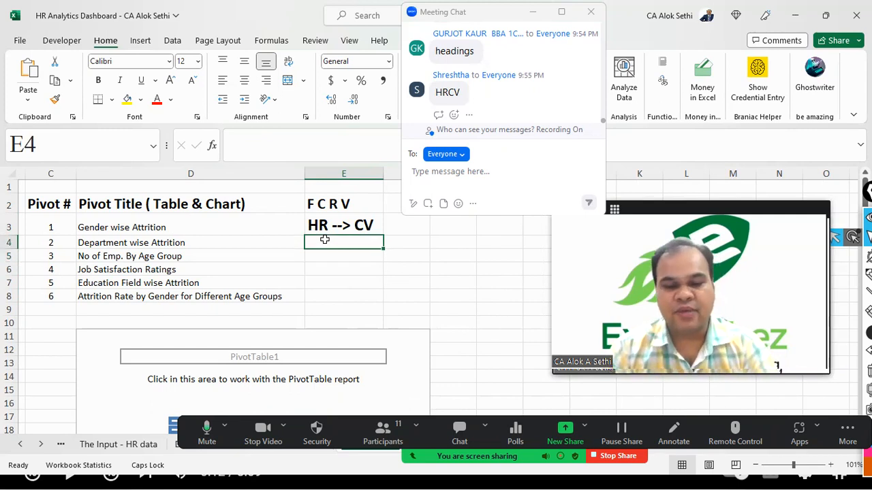
{"action": "type", "text": "rows"}
{"action": "key", "text": "BackSpace"}
{"action": "key", "text": "BackSpace"}
{"action": "key", "text": "BackSpace"}
{"action": "key", "text": "BackSpace"}
{"action": "type", "text": "Horzi"}
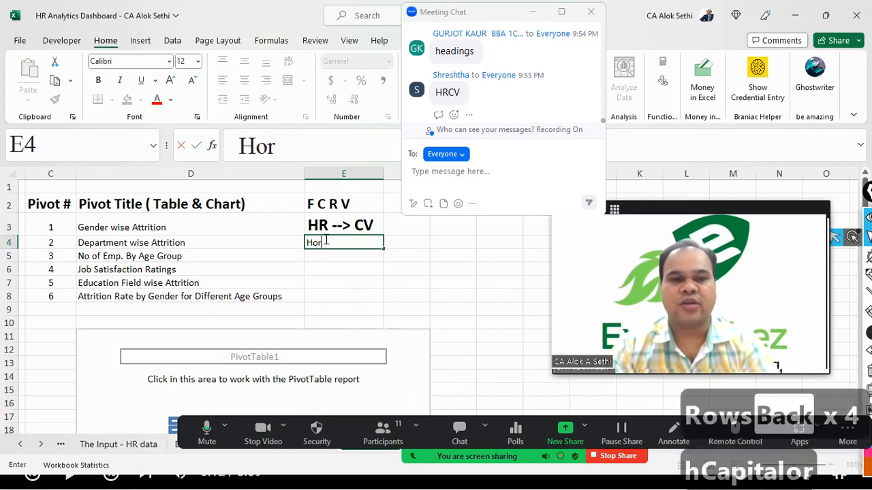
{"action": "key", "text": "BackSpace"}
{"action": "key", "text": "BackSpace"}
{"action": "type", "text": "izont"}
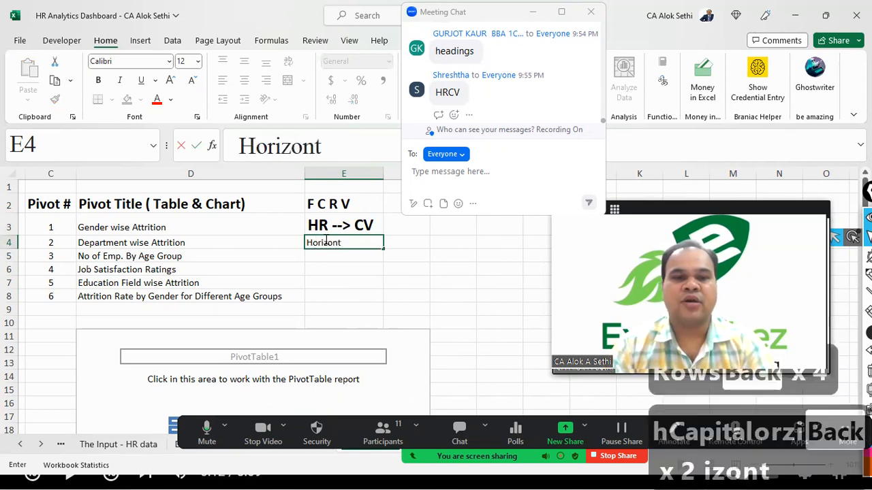
{"action": "type", "text": "al Rows"}
{"action": "key", "text": "Return"}
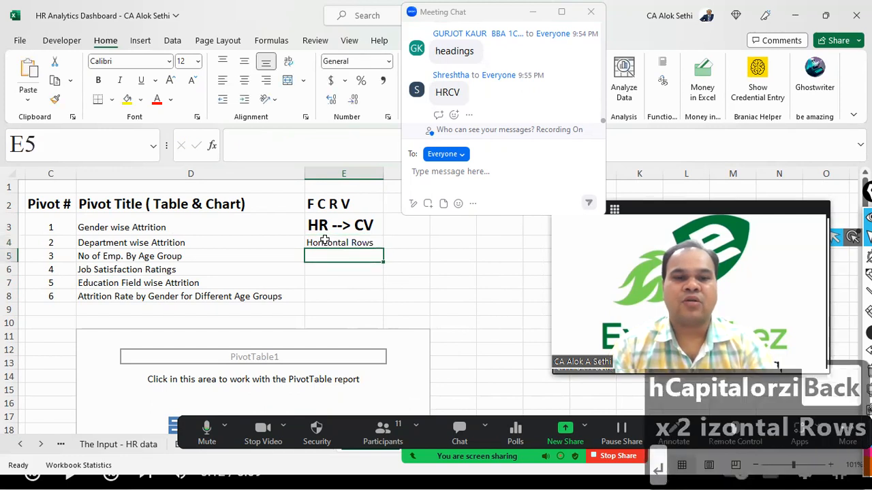
- Enter "Column Vertical" in cell E5
{"action": "type", "text": "Column"}
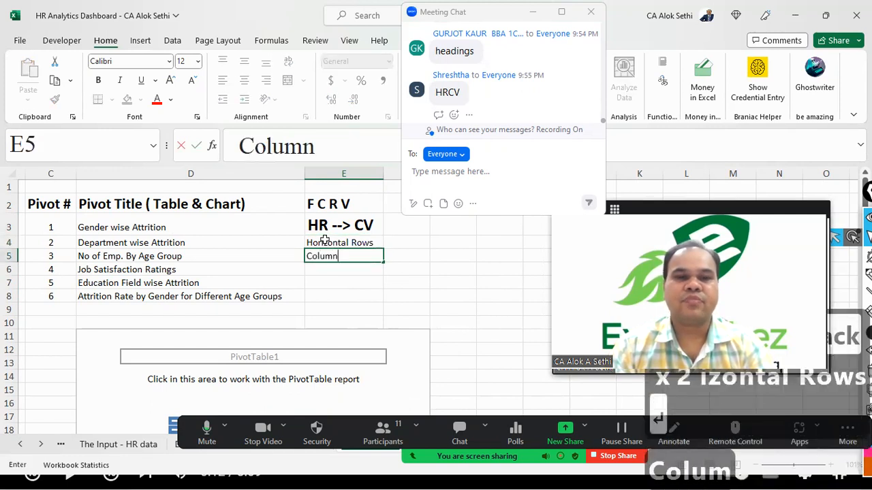
{"action": "type", "text": " V"}
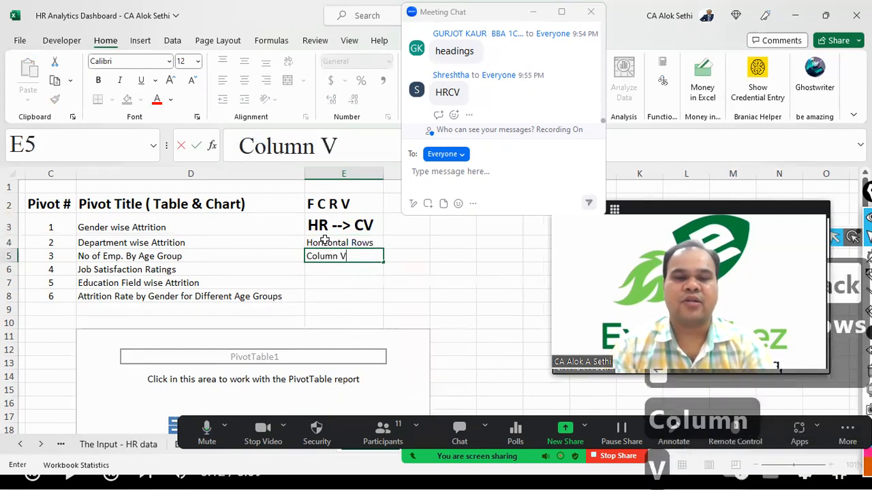
{"action": "type", "text": "ertical"}
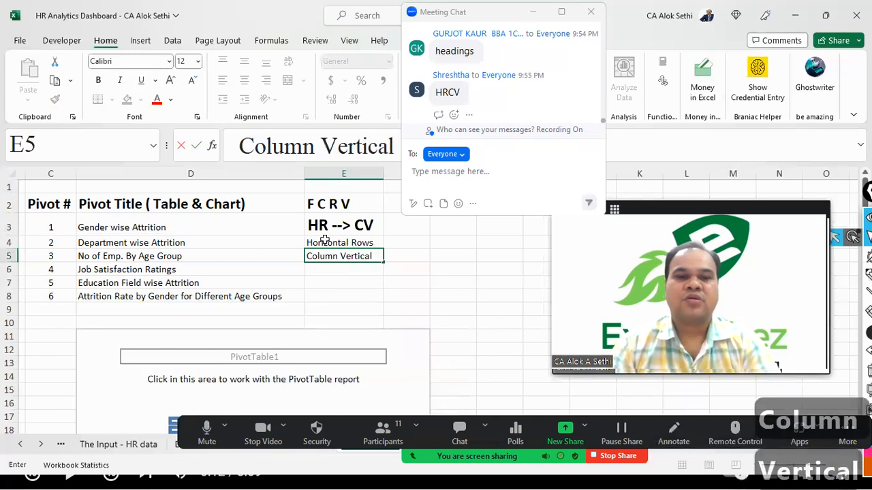
{"action": "key", "text": "Return"}
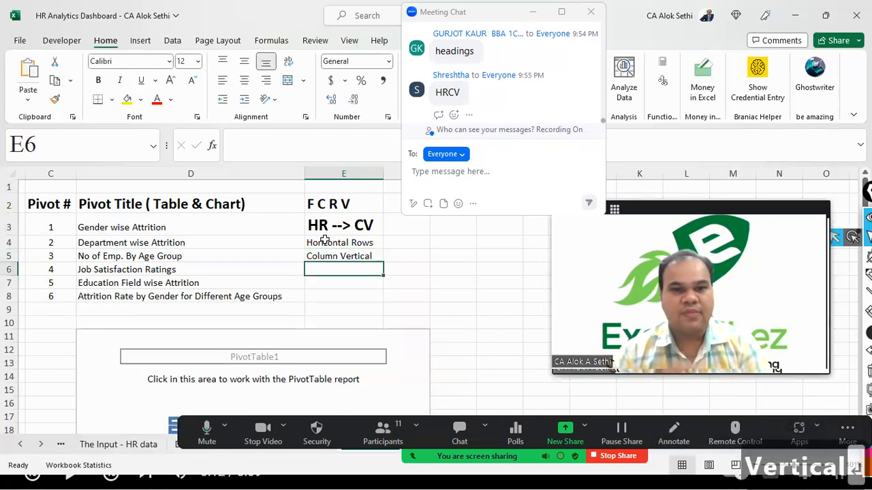
{"action": "left_click", "coordinate": [325, 243]}
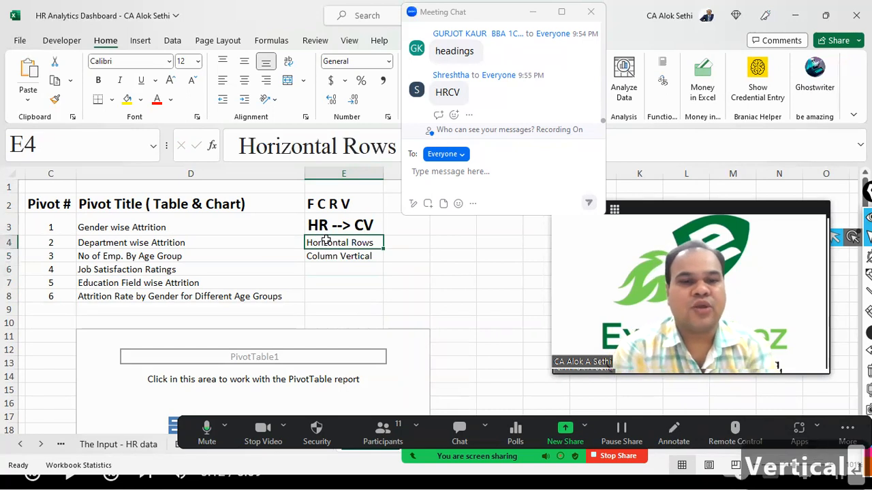
{"action": "left_click", "coordinate": [5, 248]}
{"action": "left_click", "coordinate": [4, 262]}
{"action": "left_click_drag", "start_coordinate": [60, 172], "coordinate": [351, 225]}
- Select cell E3 and close the meeting chat window
{"action": "left_click", "coordinate": [351, 224]}
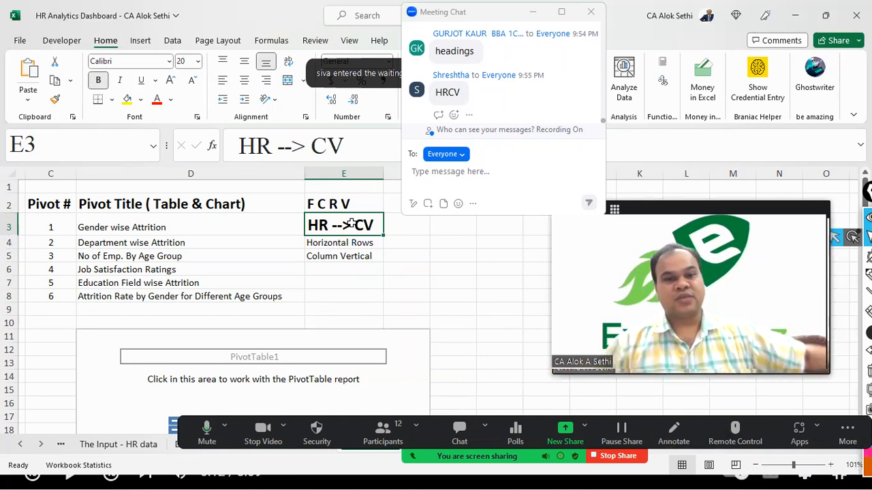
{"action": "left_click", "coordinate": [592, 15]}
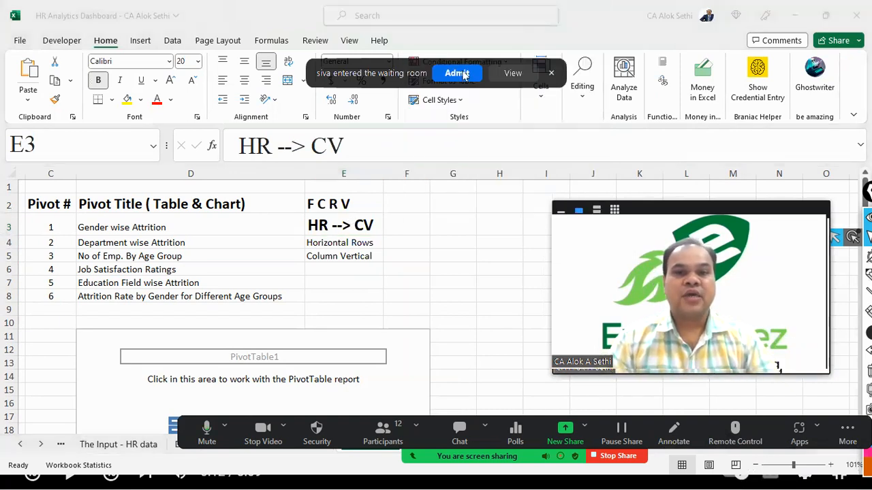
- Select the empty PivotTable placeholder below the pivot title list so its field list is shown
{"action": "left_click", "coordinate": [131, 351]}
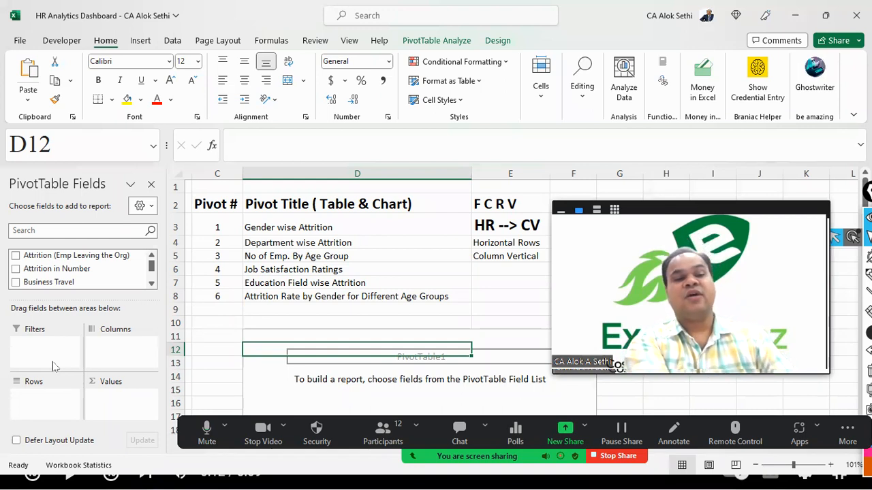
{"action": "key", "text": "alt+Tab"}
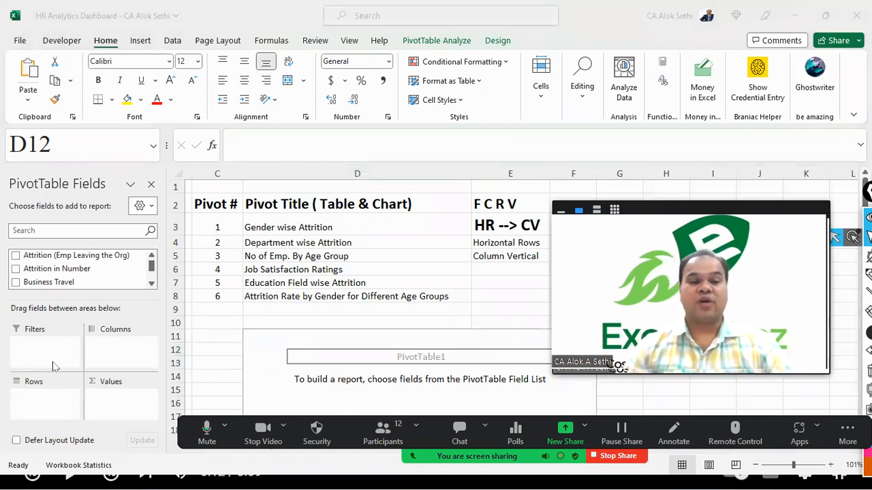
{"action": "left_click", "coordinate": [852, 10]}
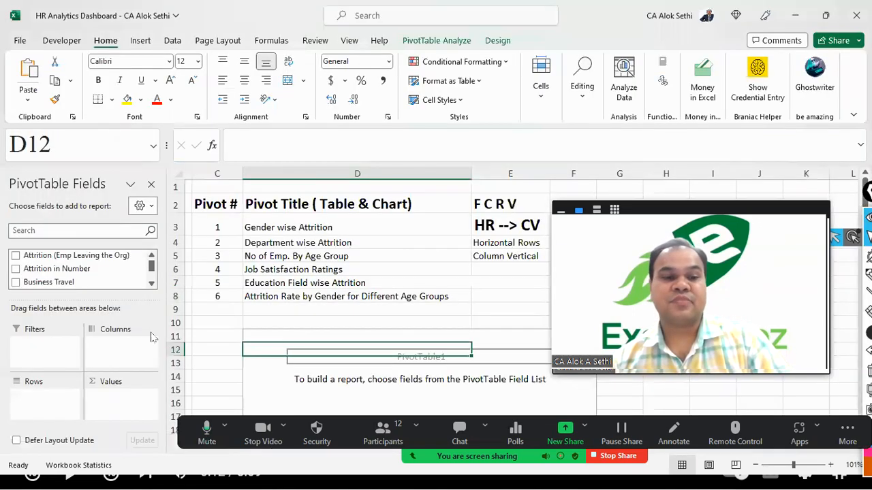
{"action": "left_click", "coordinate": [66, 348]}
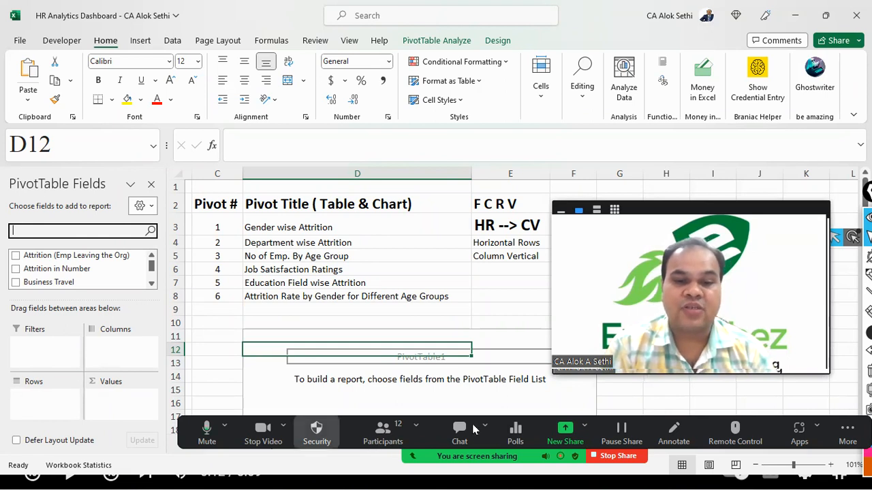
{"action": "left_click", "coordinate": [167, 433]}
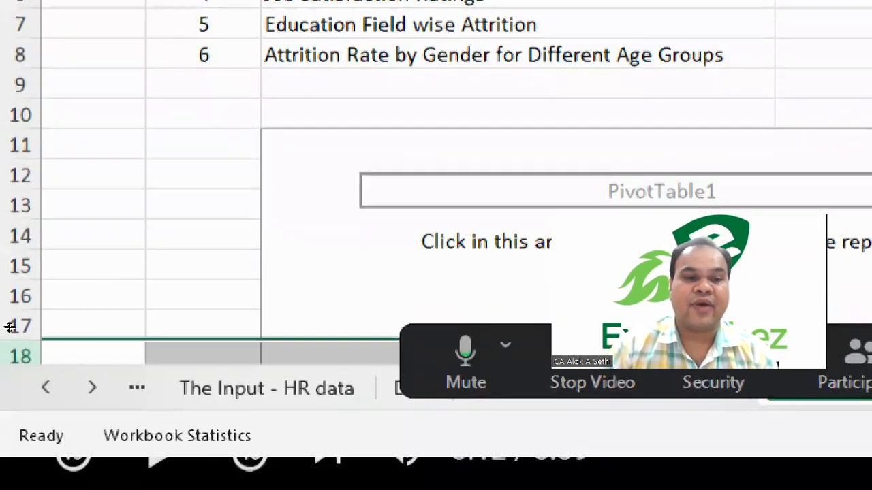
{"action": "left_click", "coordinate": [436, 235]}
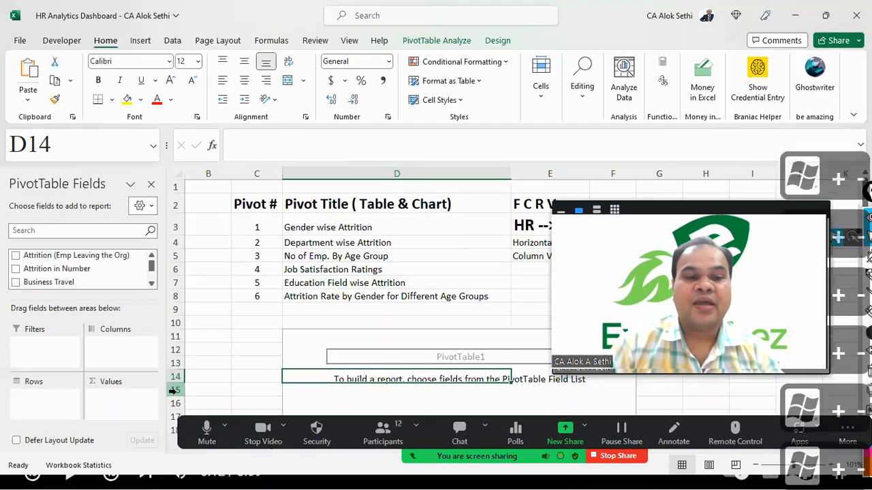
- Switch to WhatsApp, search the chats for "excel" and look through the earlier messages of the first ExcelVibez group
{"action": "mouse_move", "coordinate": [417, 462]}
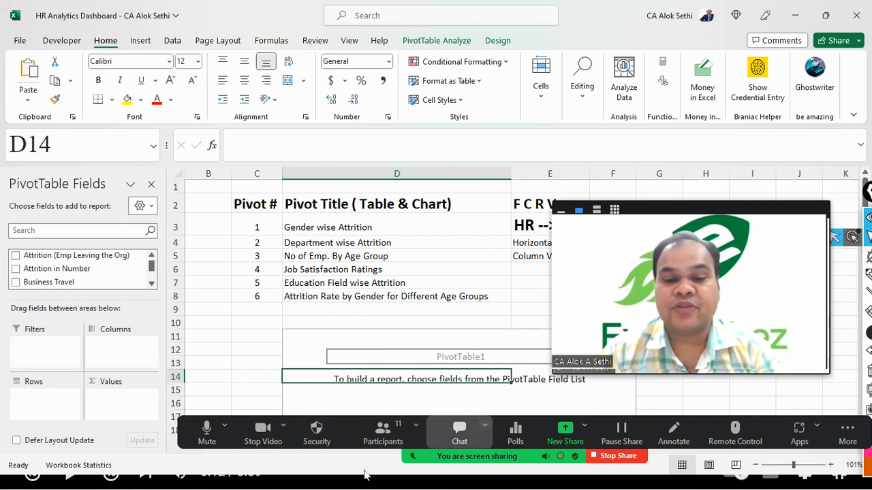
{"action": "left_click", "coordinate": [461, 476]}
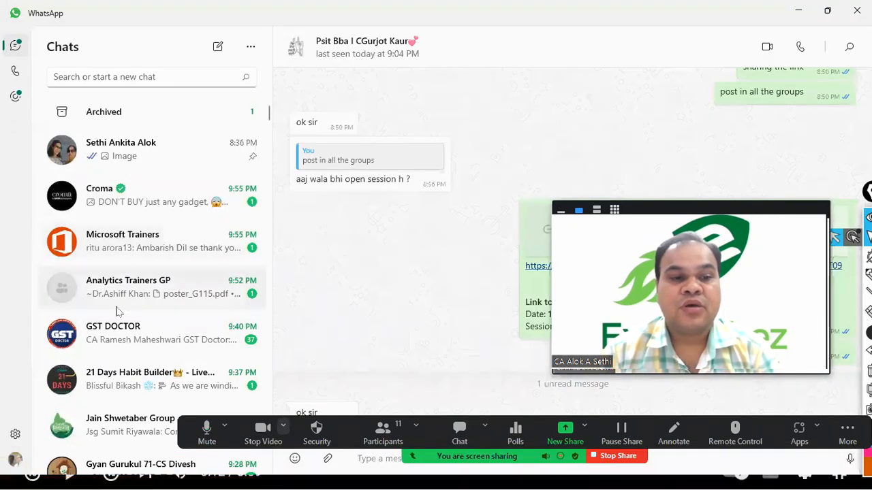
{"action": "left_click", "coordinate": [140, 79]}
{"action": "type", "text": "excel"}
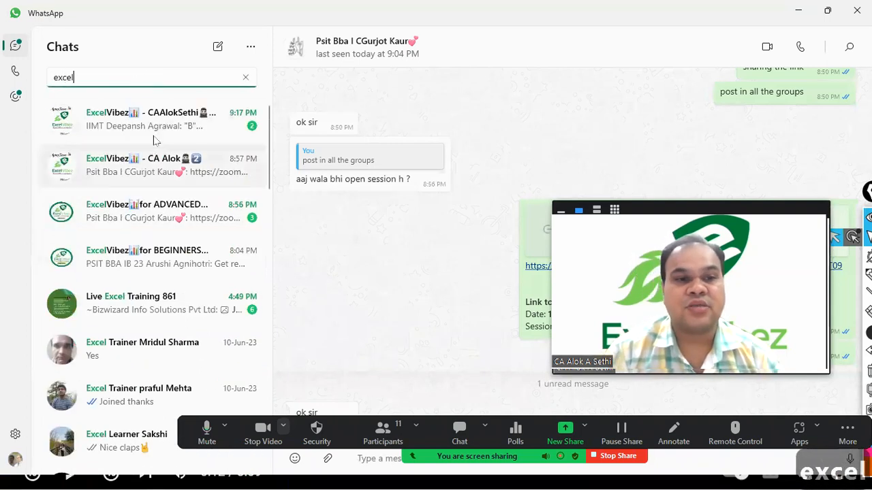
{"action": "left_click", "coordinate": [154, 136]}
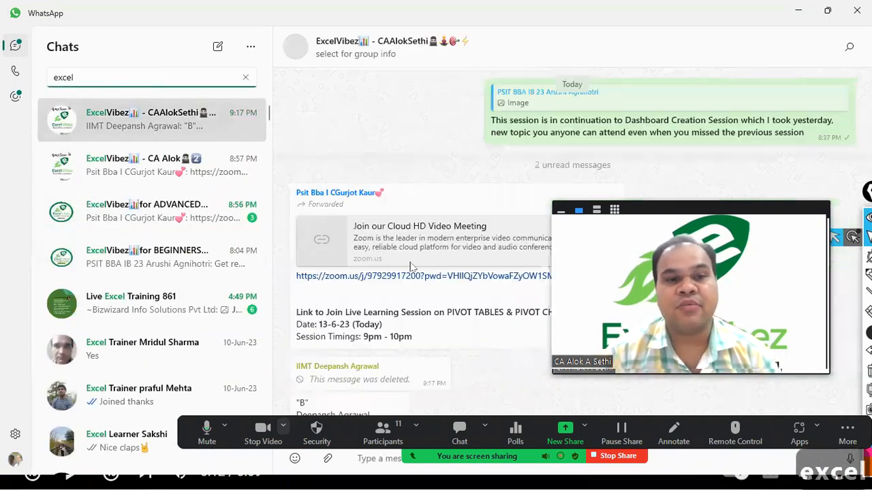
{"action": "scroll", "coordinate": [381, 374], "scroll_direction": "up", "scroll_amount": 10}
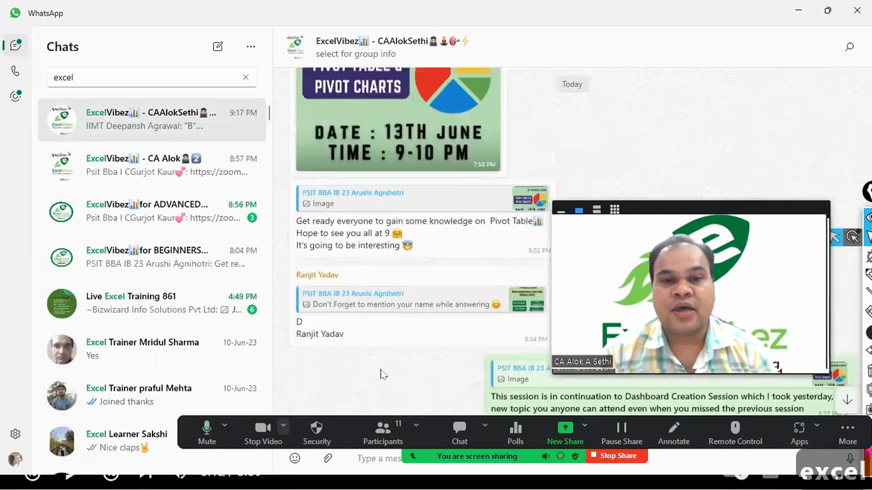
{"action": "scroll", "coordinate": [382, 374], "scroll_direction": "up", "scroll_amount": 10}
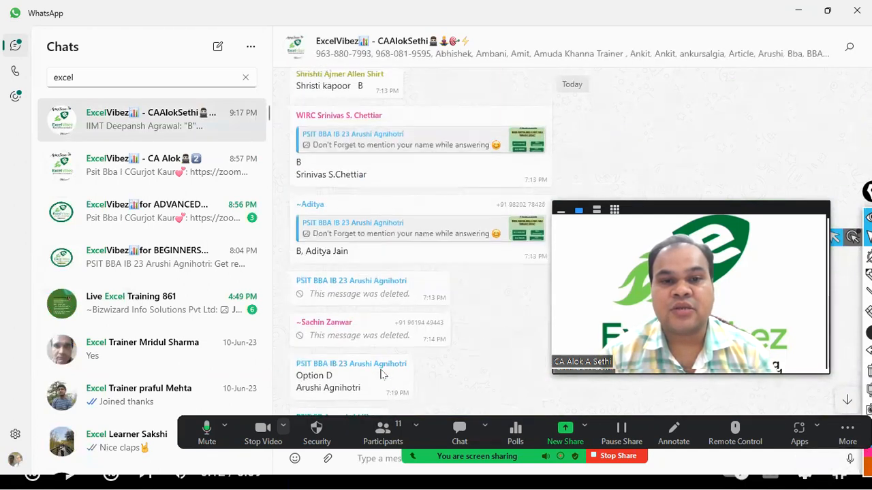
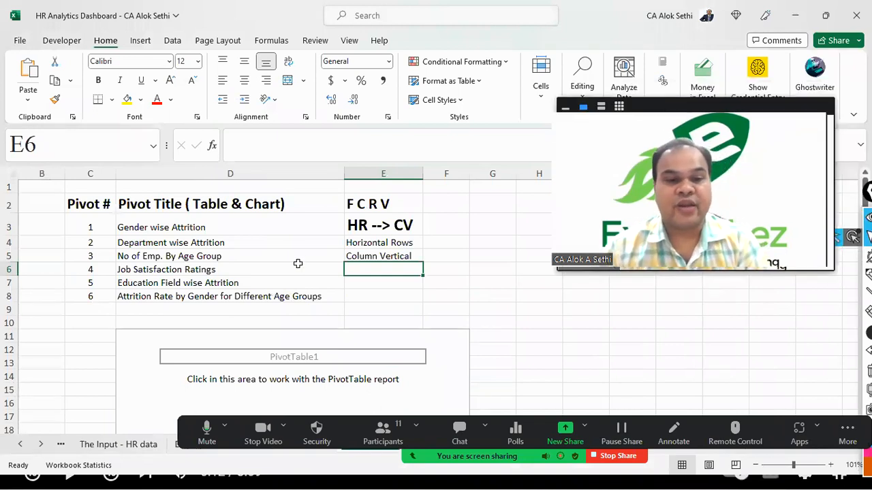
- Select a cell inside the empty PivotTable in the Excel workbook and widen column E slightly
{"action": "scroll", "coordinate": [298, 264], "scroll_direction": "down", "scroll_amount": 3}
{"action": "left_click", "coordinate": [261, 288]}
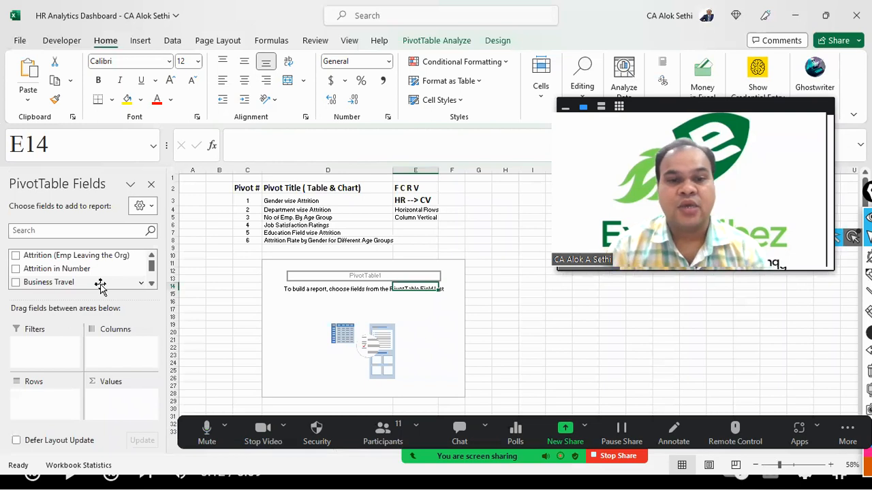
{"action": "left_click_drag", "start_coordinate": [439, 173], "coordinate": [458, 173]}
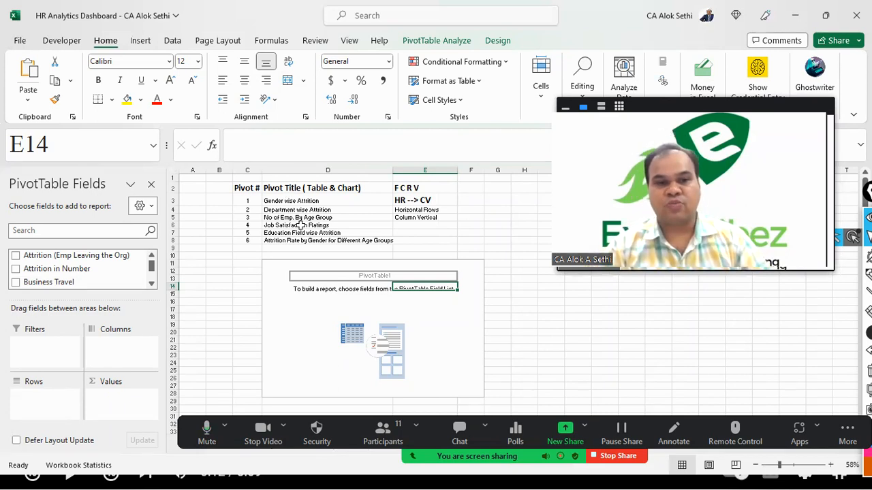
{"action": "scroll", "coordinate": [300, 225], "scroll_direction": "up", "scroll_amount": 5, "text": "ctrl"}
{"action": "scroll", "coordinate": [299, 225], "scroll_direction": "down", "scroll_amount": 3, "text": "ctrl"}
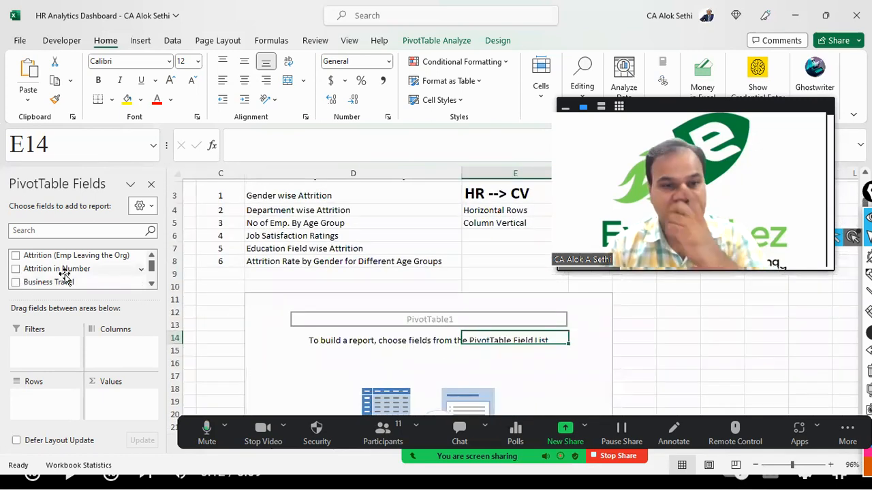
- Filter the PivotTable fields by "attri" and add Attrition (Emp Leaving the Org) to the Values area as a count
{"action": "left_click", "coordinate": [73, 231]}
{"action": "type", "text": "attri"}
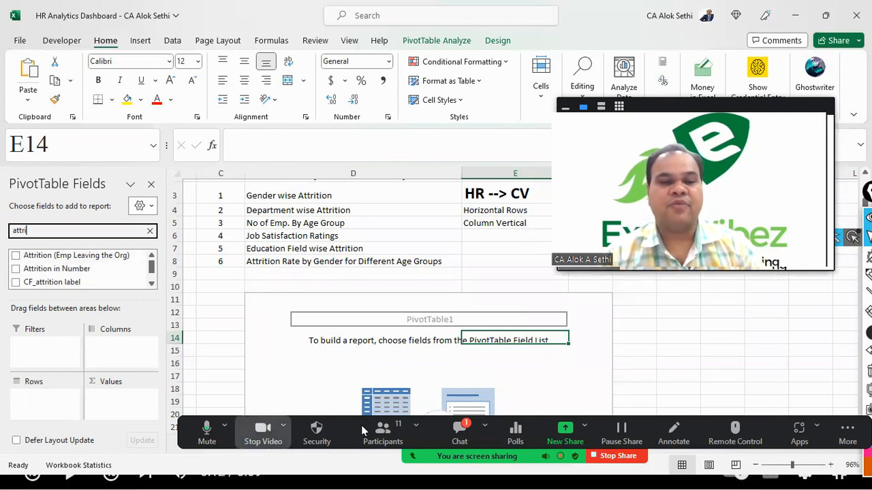
{"action": "left_click", "coordinate": [459, 431]}
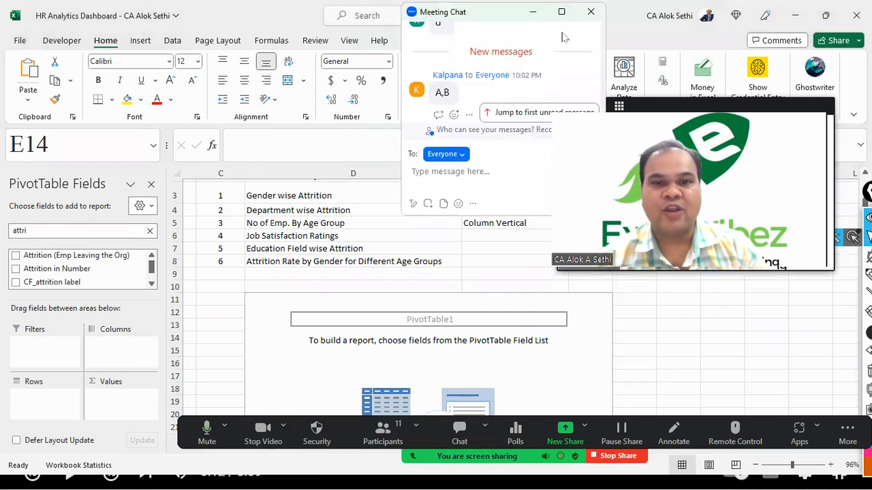
{"action": "left_click", "coordinate": [589, 13]}
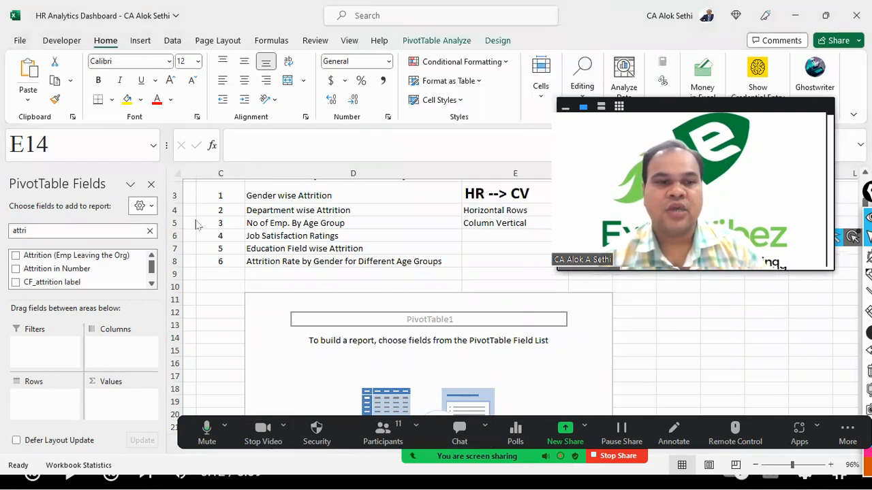
{"action": "left_click", "coordinate": [108, 393]}
{"action": "left_click_drag", "start_coordinate": [63, 256], "coordinate": [143, 408]}
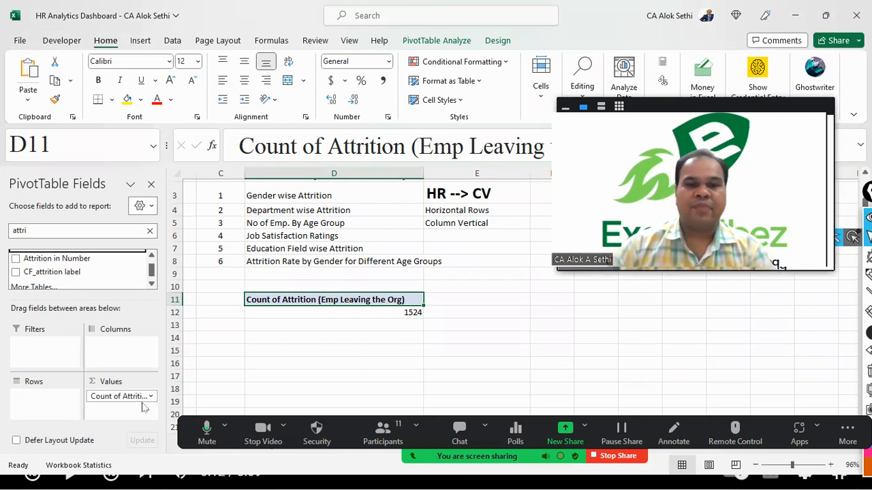
- Centre the PivotTable's value in D12 and enlarge its font to 48 points
{"action": "left_click", "coordinate": [297, 317]}
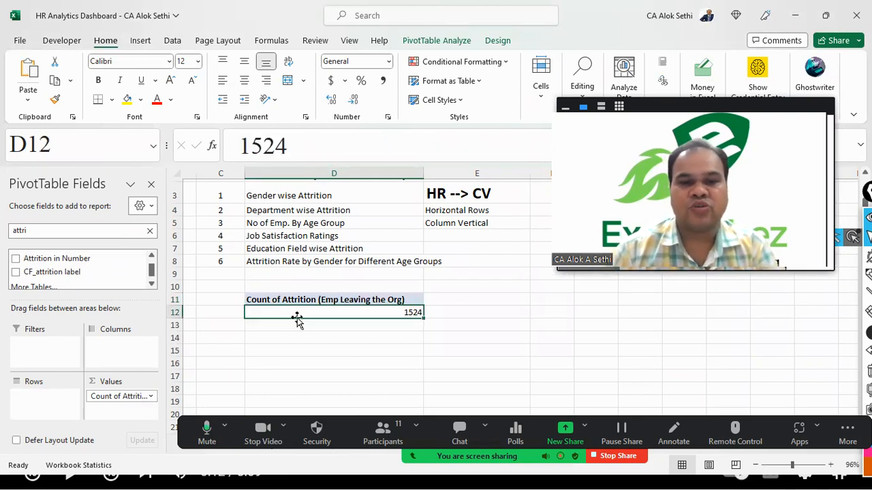
{"action": "left_click", "coordinate": [243, 81]}
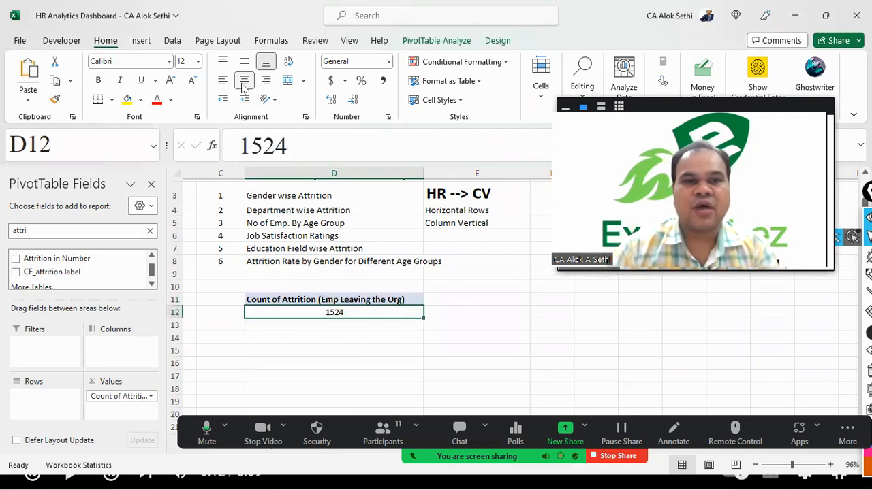
{"action": "left_click", "coordinate": [170, 81]}
{"action": "left_click", "coordinate": [169, 81]}
{"action": "left_click", "coordinate": [170, 81]}
{"action": "left_click", "coordinate": [170, 81]}
{"action": "left_click", "coordinate": [170, 81]}
{"action": "left_click", "coordinate": [169, 82]}
{"action": "left_click", "coordinate": [169, 81]}
{"action": "left_click", "coordinate": [169, 81]}
{"action": "left_click", "coordinate": [169, 81]}
{"action": "left_click", "coordinate": [170, 81]}
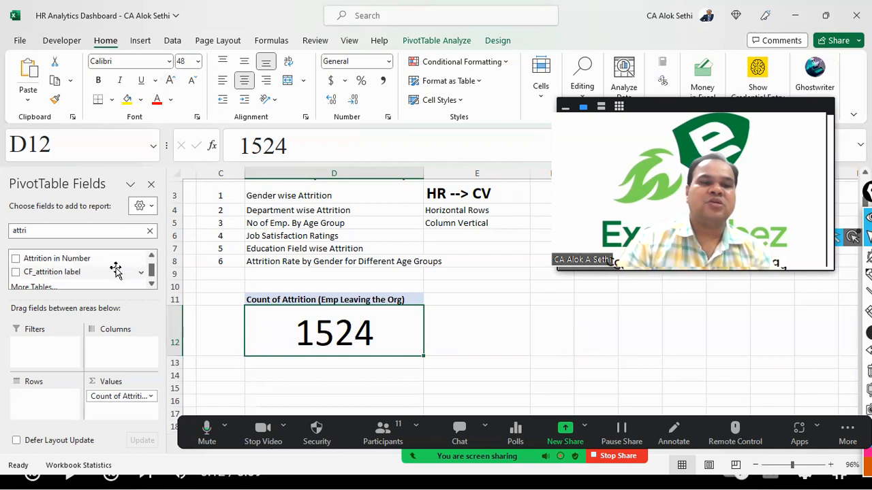
- Replace Attrition (Emp Leaving the Org) with Attrition in Number as the PivotTable's value field
{"action": "left_click", "coordinate": [152, 256]}
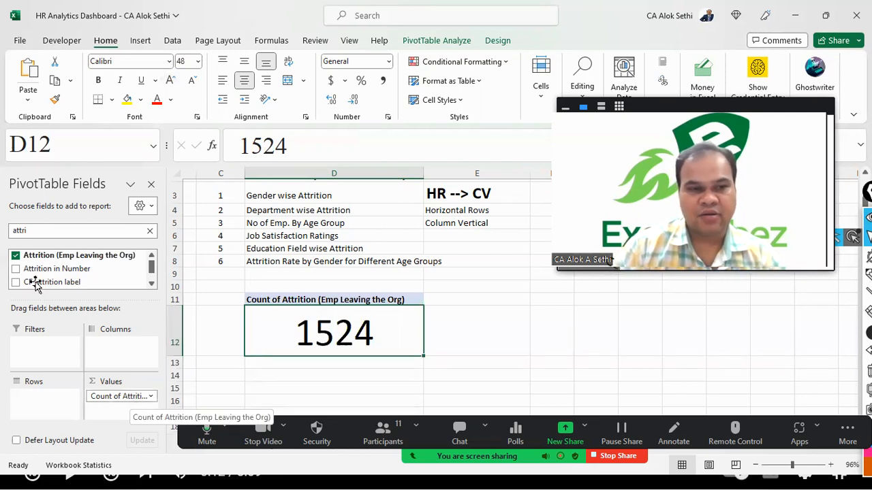
{"action": "left_click", "coordinate": [16, 256]}
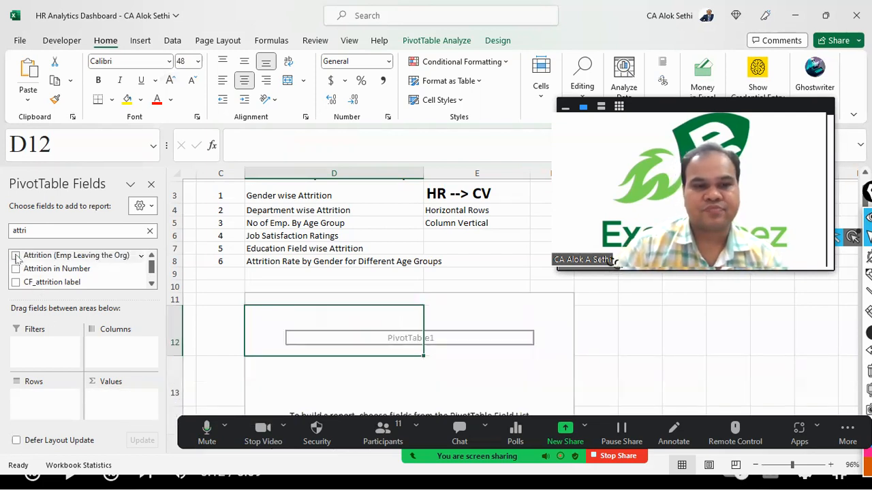
{"action": "left_click", "coordinate": [15, 269]}
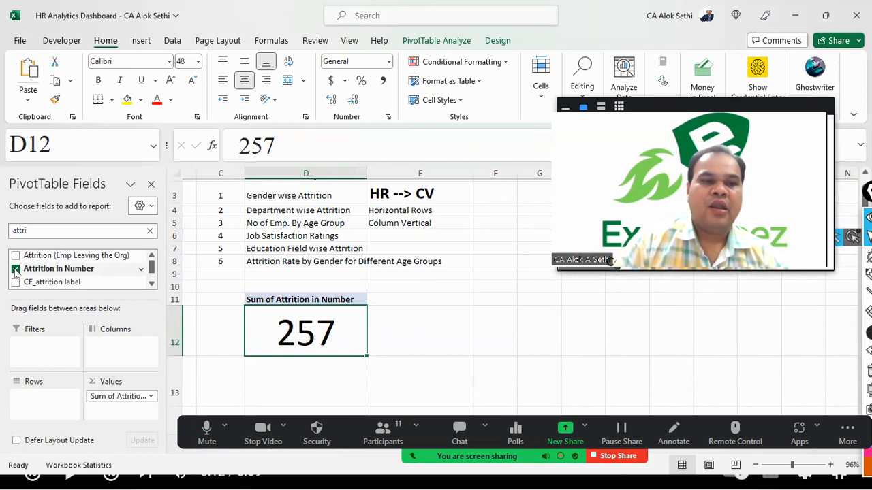
- Try CF_attrition label as the PivotTable's row field and as its value field, and put Attrition in Number back as the value
{"action": "left_click", "coordinate": [15, 270]}
{"action": "left_click", "coordinate": [16, 283]}
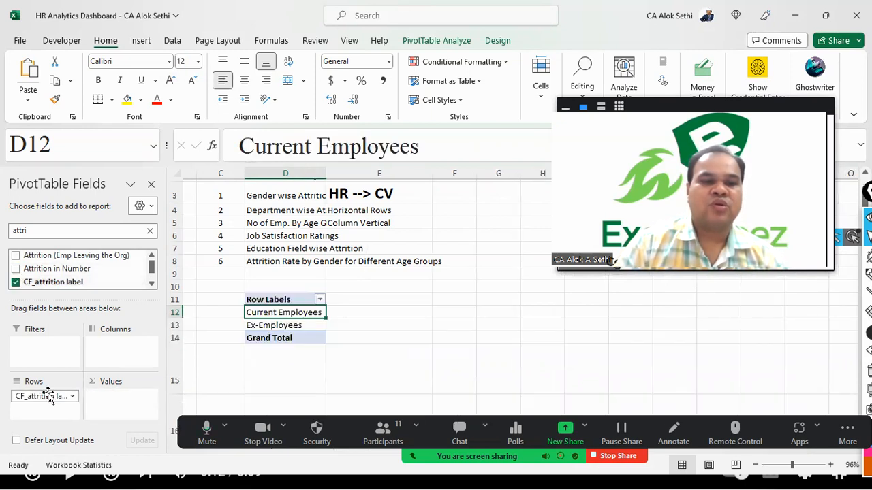
{"action": "left_click_drag", "start_coordinate": [48, 398], "coordinate": [137, 412]}
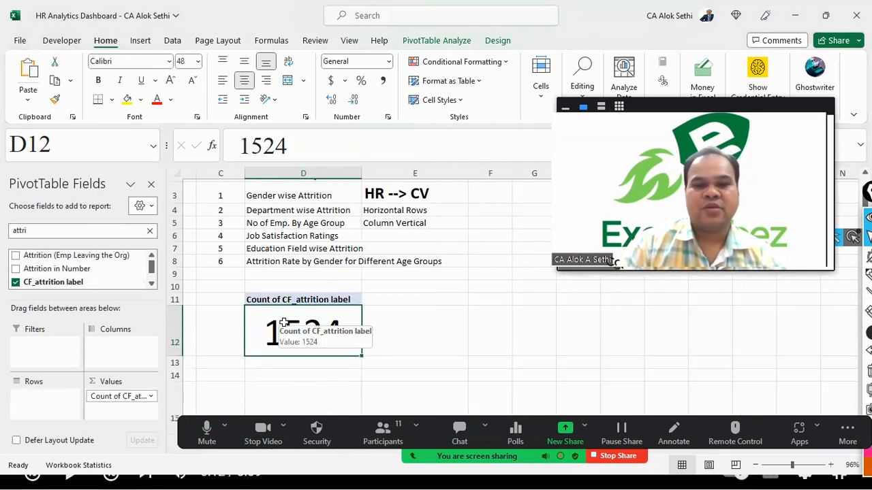
{"action": "left_click_drag", "start_coordinate": [111, 397], "coordinate": [29, 279]}
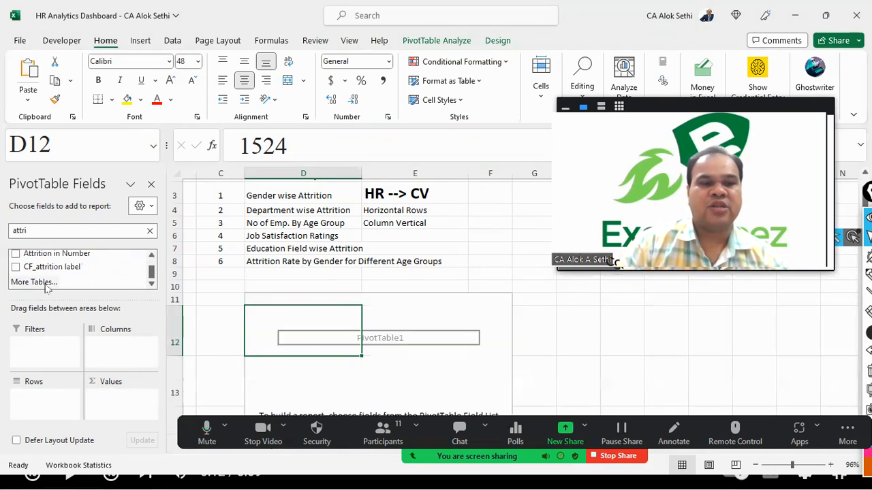
{"action": "left_click", "coordinate": [15, 254]}
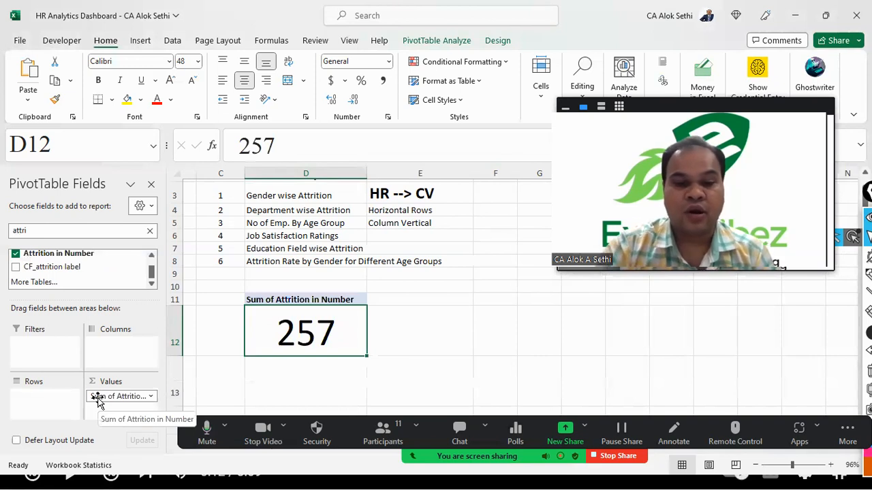
{"action": "key", "text": "F7"}
{"action": "key", "text": "F7"}
{"action": "key", "text": "F7"}
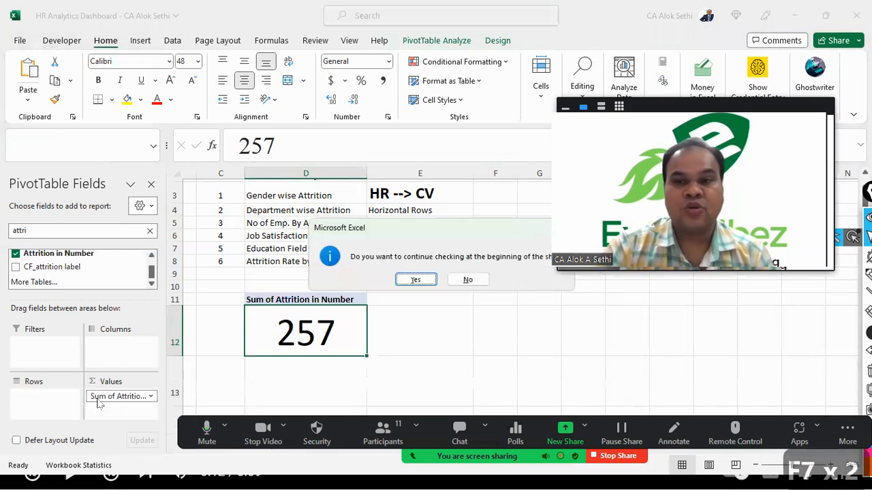
{"action": "key", "text": "Escape"}
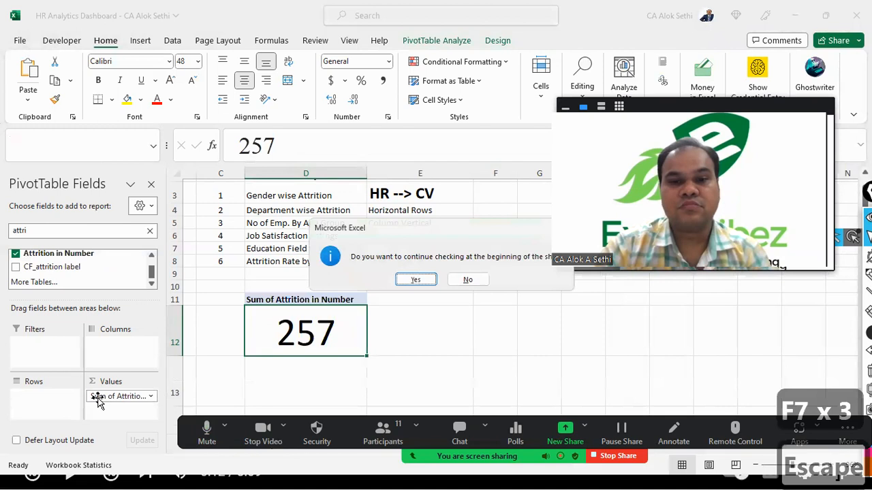
{"action": "key", "text": "XF86MonBrightnessUp"}
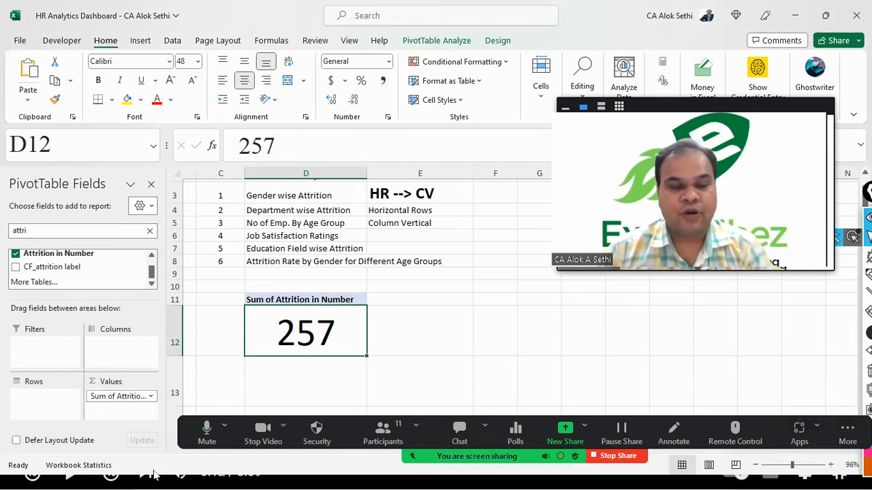
- Leave the PivotTable and open the sheet The Input - HR data to view the source columns
{"action": "left_click", "coordinate": [216, 285]}
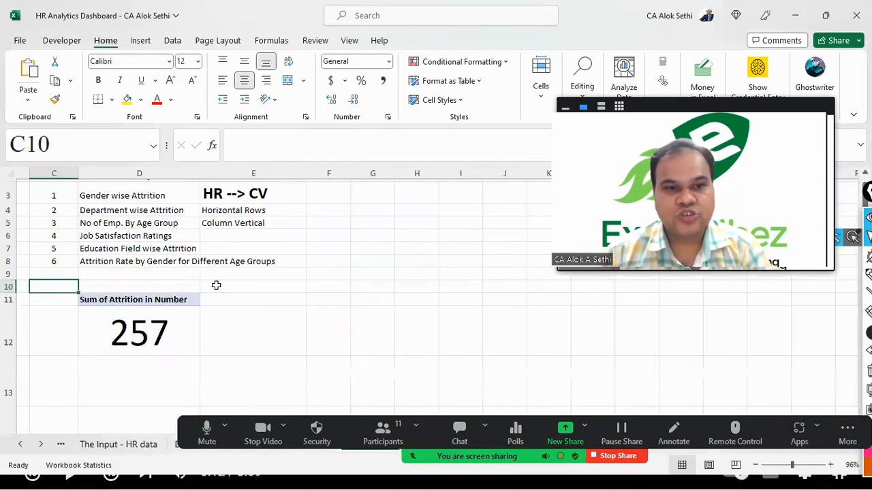
{"action": "left_click", "coordinate": [116, 444]}
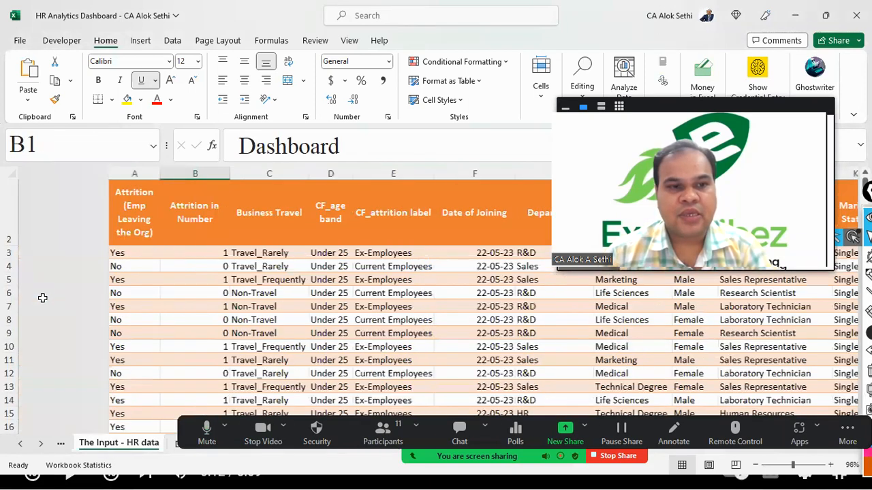
- Compare the Yes/No entries in the Attrition column with the formula-driven values in the Attrition in Number column
{"action": "left_click", "coordinate": [41, 265]}
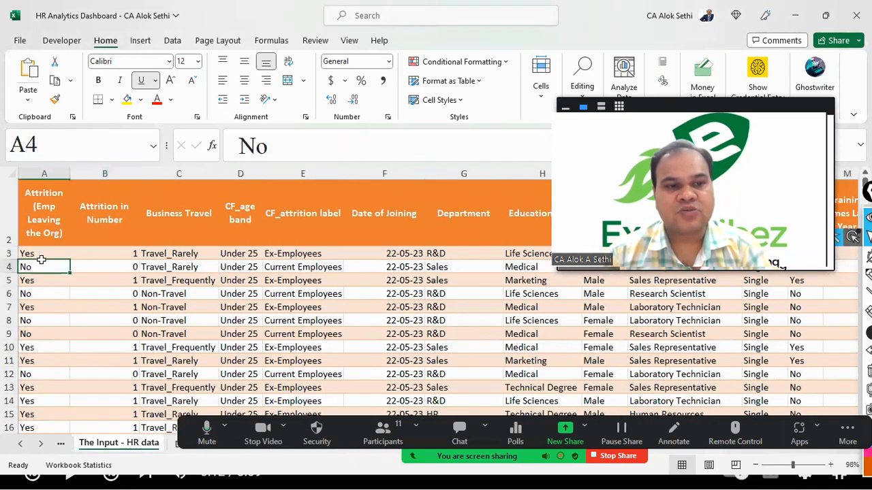
{"action": "left_click", "coordinate": [44, 254]}
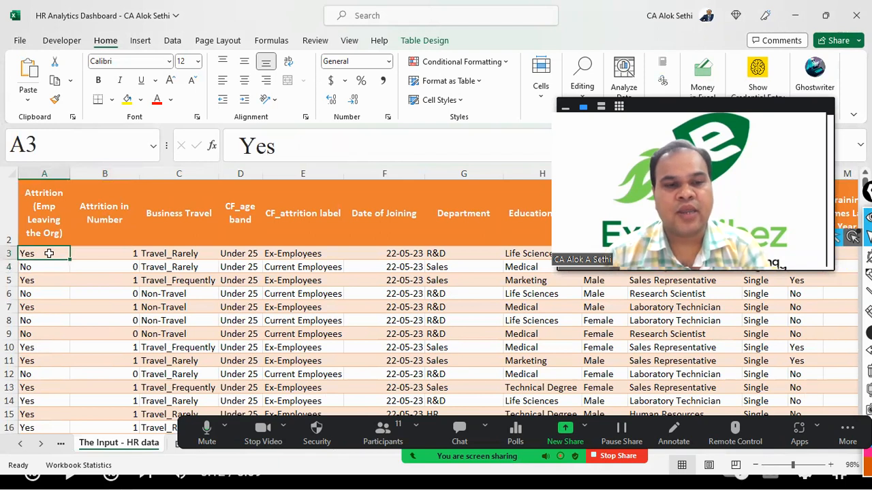
{"action": "left_click", "coordinate": [100, 251]}
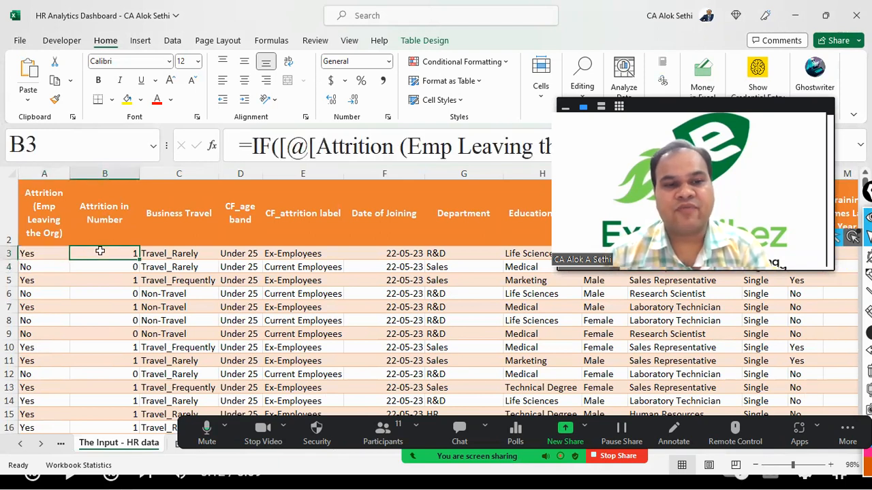
{"action": "key", "text": "Down"}
{"action": "key", "text": "Down"}
{"action": "key", "text": "Down"}
{"action": "key", "text": "Down"}
{"action": "key", "text": "Down"}
{"action": "key", "text": "Down"}
{"action": "key", "text": "Down"}
{"action": "key", "text": "Down"}
{"action": "key", "text": "Down"}
{"action": "key", "text": "Down"}
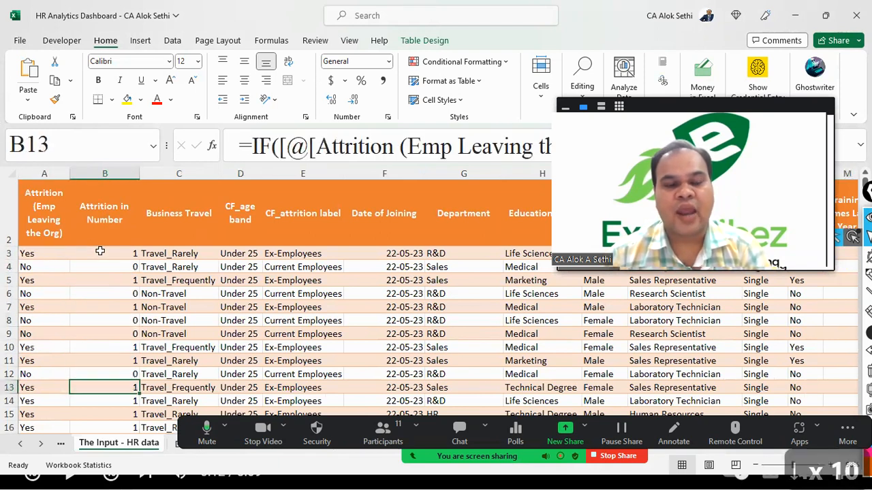
{"action": "scroll", "coordinate": [100, 251], "scroll_direction": "down", "scroll_amount": 4}
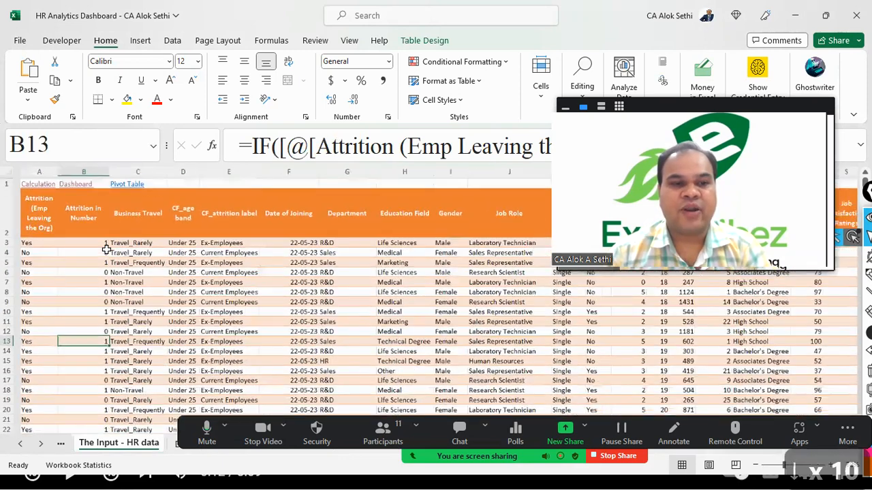
{"action": "scroll", "coordinate": [87, 187], "scroll_direction": "up", "scroll_amount": 1}
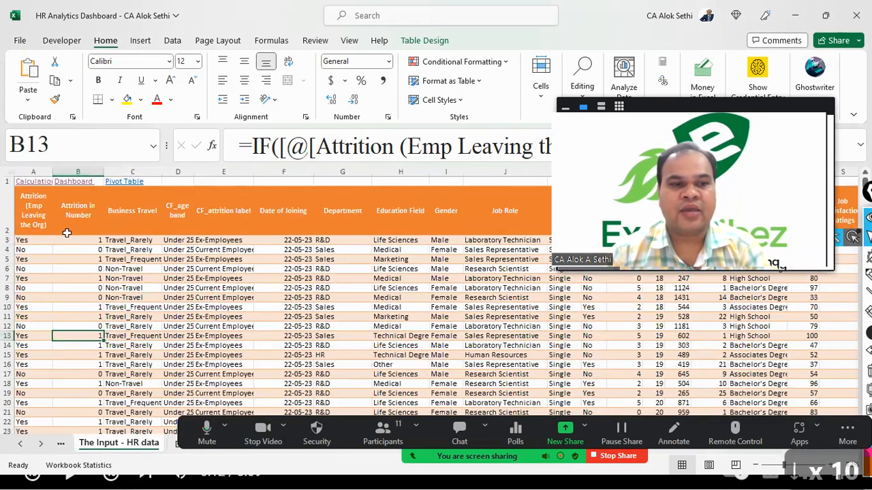
- Select all Attrition in Number values from B3 down and hide the floating meeting controls to read their sum
{"action": "left_click", "coordinate": [67, 233]}
{"action": "left_click", "coordinate": [70, 238]}
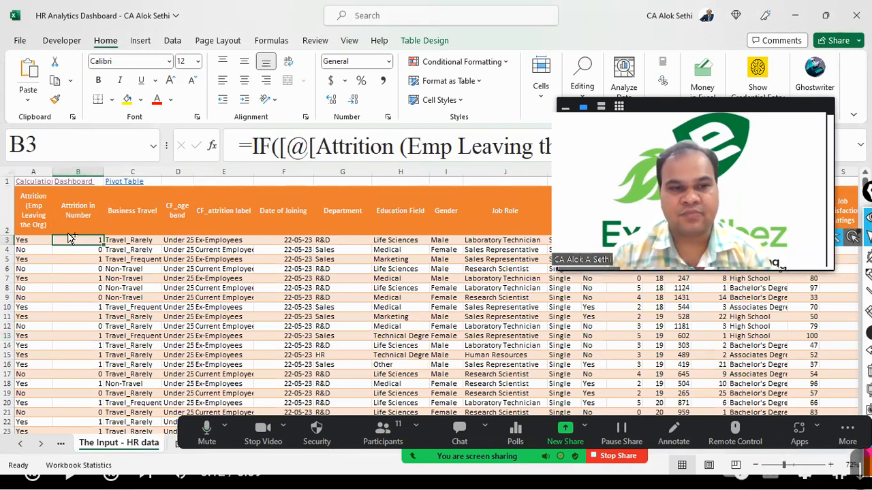
{"action": "key", "text": "ctrl+shift+Down"}
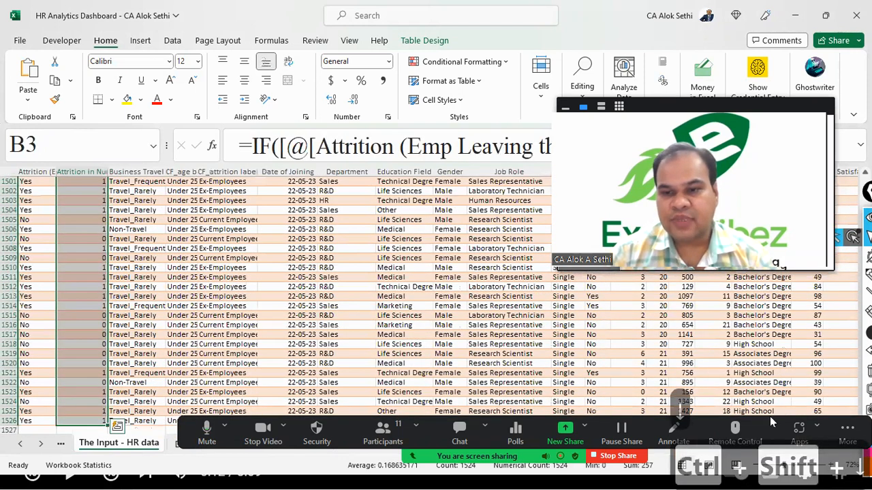
{"action": "left_click", "coordinate": [847, 430]}
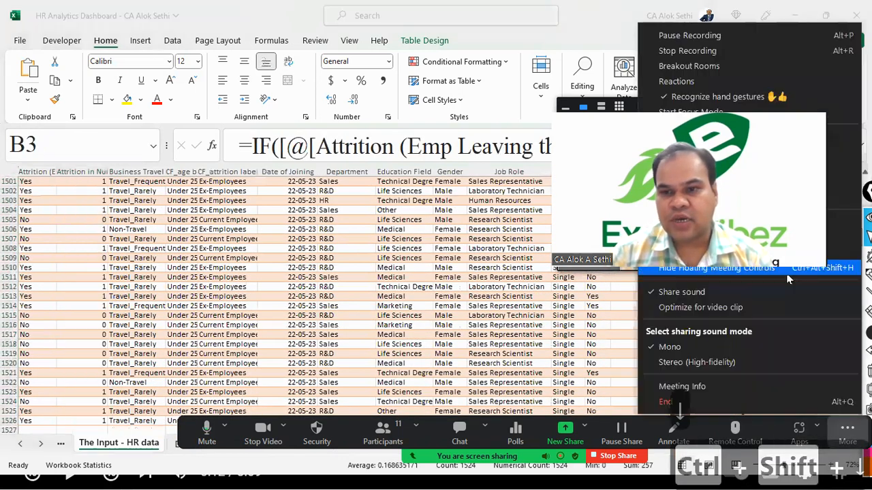
{"action": "left_click", "coordinate": [787, 271]}
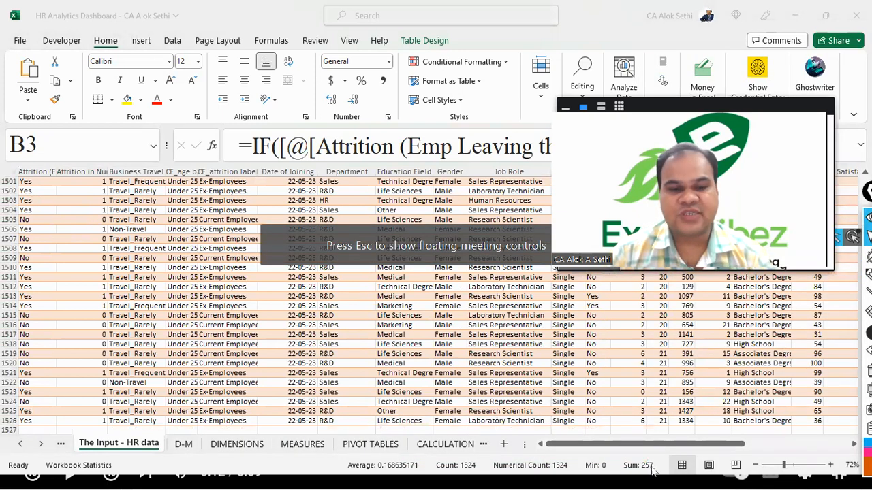
- Return to the pivot tables sheet and search the PivotTable field list for gender
{"action": "left_click", "coordinate": [372, 449]}
{"action": "left_click", "coordinate": [121, 349]}
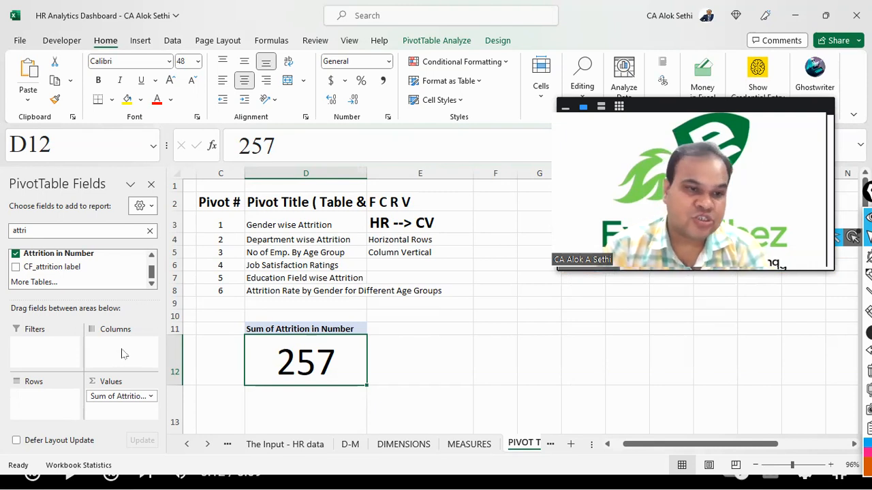
{"action": "left_click", "coordinate": [150, 231]}
{"action": "left_click", "coordinate": [96, 230]}
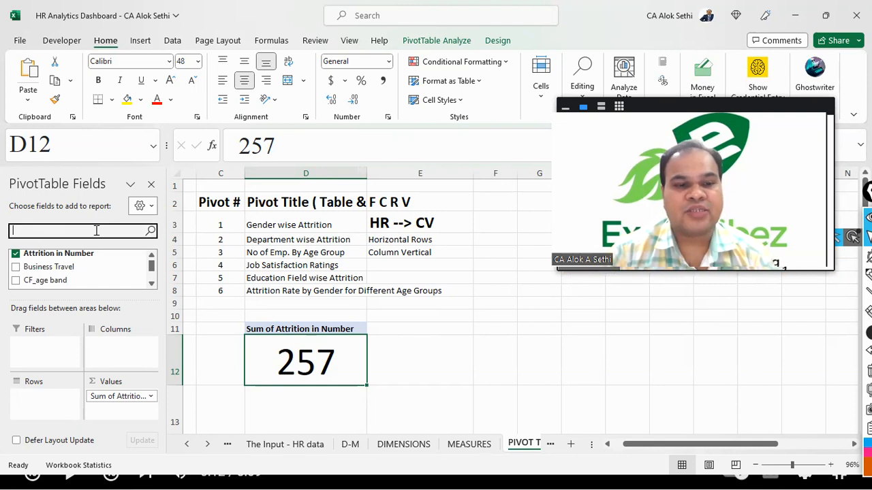
{"action": "type", "text": "gender"}
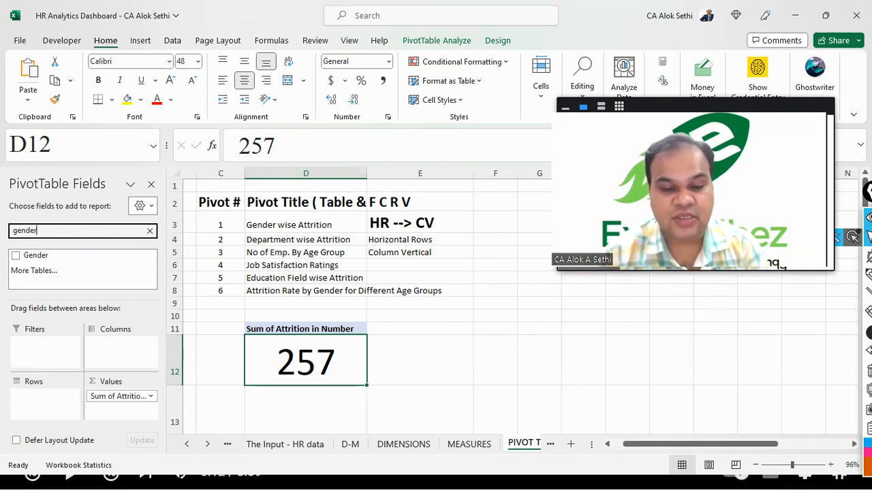
- Bring back the floating meeting controls, read the meeting chat and close it
{"action": "key", "text": "ctrl+alt+shift+h"}
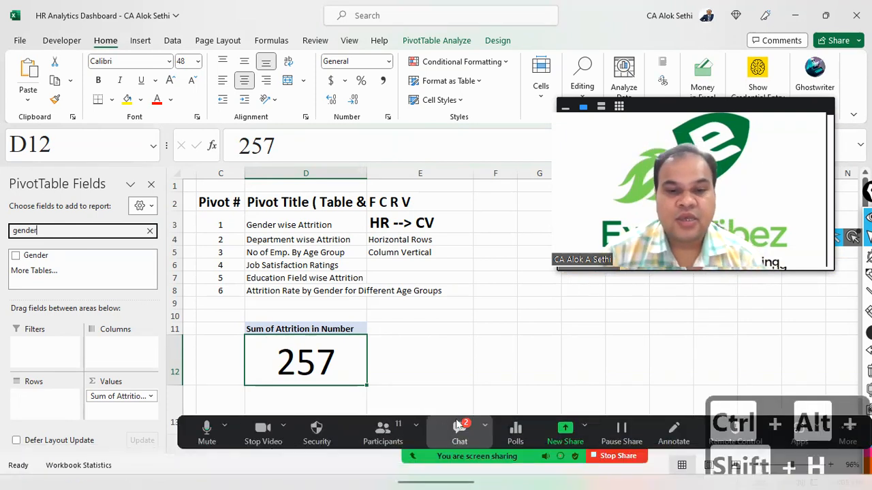
{"action": "left_click", "coordinate": [458, 425]}
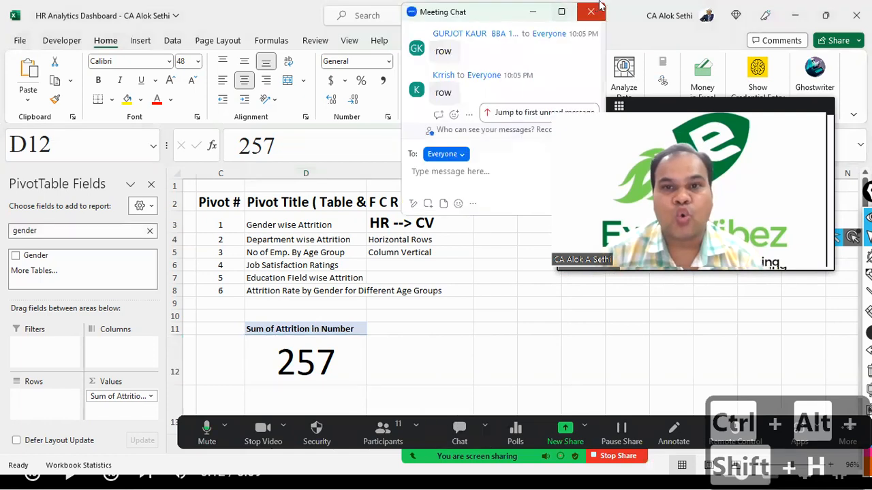
{"action": "left_click", "coordinate": [592, 12]}
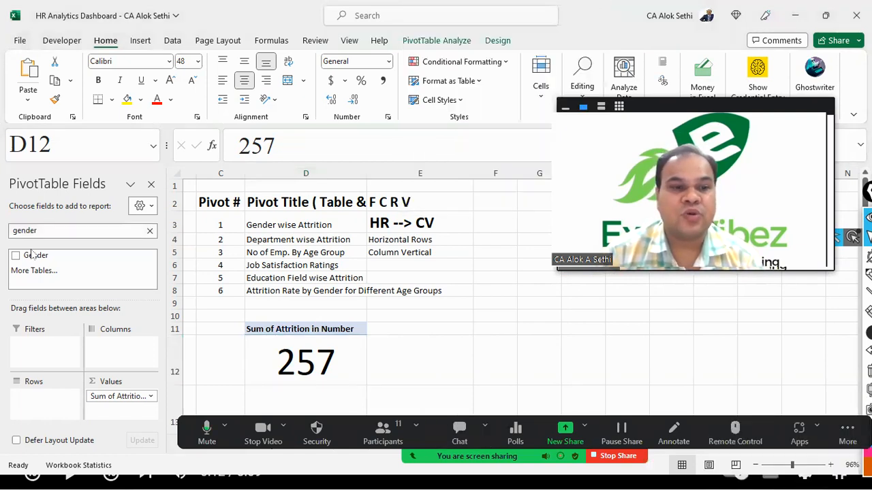
- Add Gender as the row field of the Attrition in Number PivotTable
{"action": "left_click", "coordinate": [32, 395]}
{"action": "left_click_drag", "start_coordinate": [34, 256], "coordinate": [49, 409]}
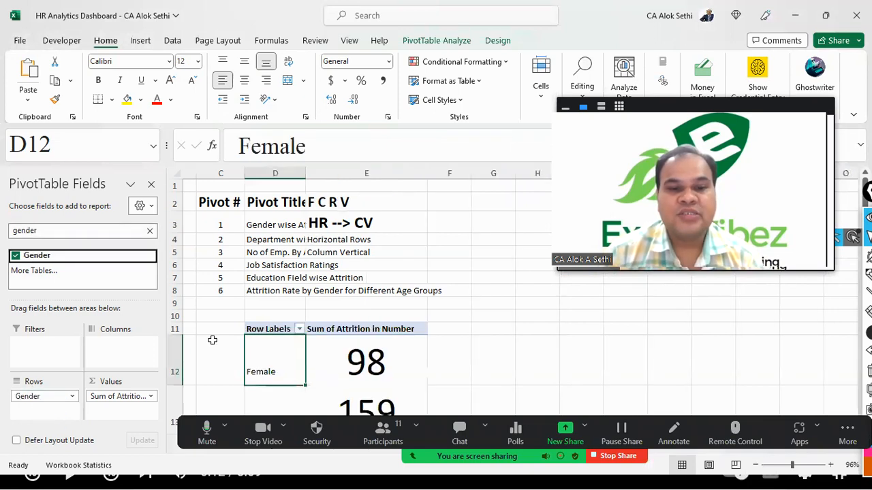
{"action": "scroll", "coordinate": [212, 340], "scroll_direction": "down", "scroll_amount": 1}
{"action": "scroll", "coordinate": [212, 339], "scroll_direction": "down", "scroll_amount": 1}
{"action": "scroll", "coordinate": [212, 342], "scroll_direction": "down", "scroll_amount": 1, "text": "ctrl"}
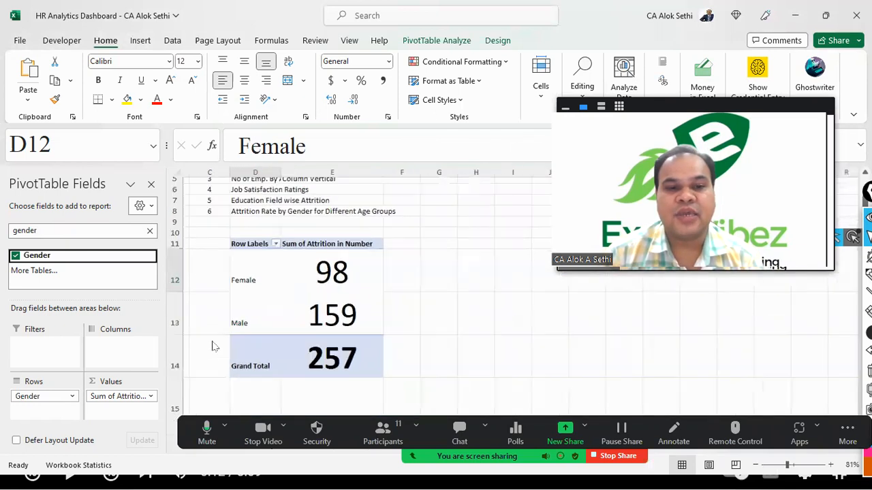
{"action": "scroll", "coordinate": [212, 346], "scroll_direction": "down", "scroll_amount": 1}
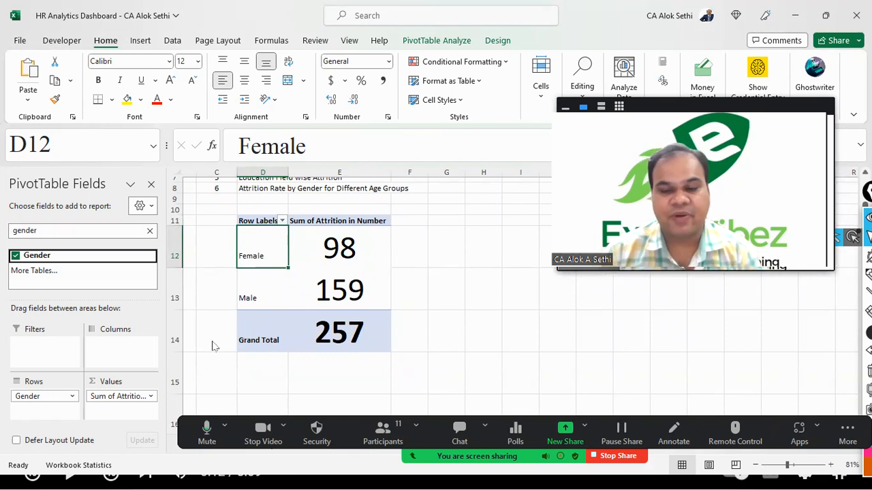
- Align the Female and Male row labels in D12:D13 vertically to the middle of their cells
{"action": "key", "text": "shift+Down"}
{"action": "key", "text": "shift+Down"}
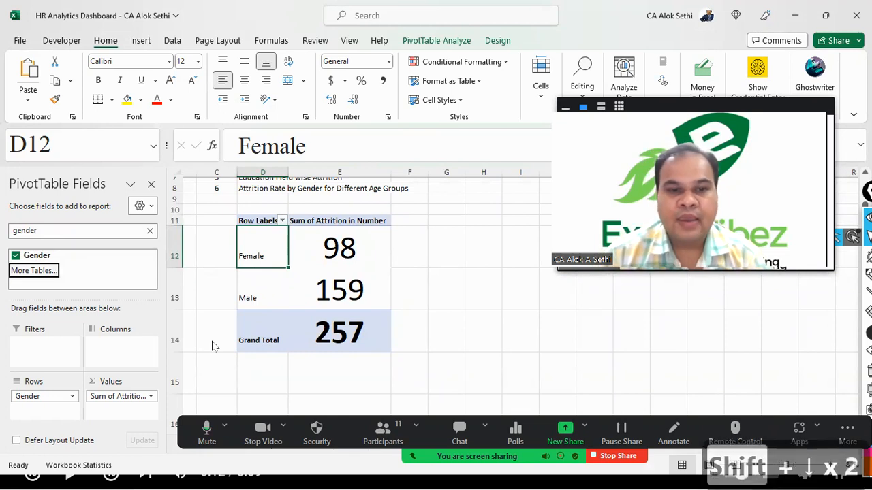
{"action": "left_click_drag", "start_coordinate": [251, 247], "coordinate": [258, 322]}
{"action": "left_click", "coordinate": [259, 263]}
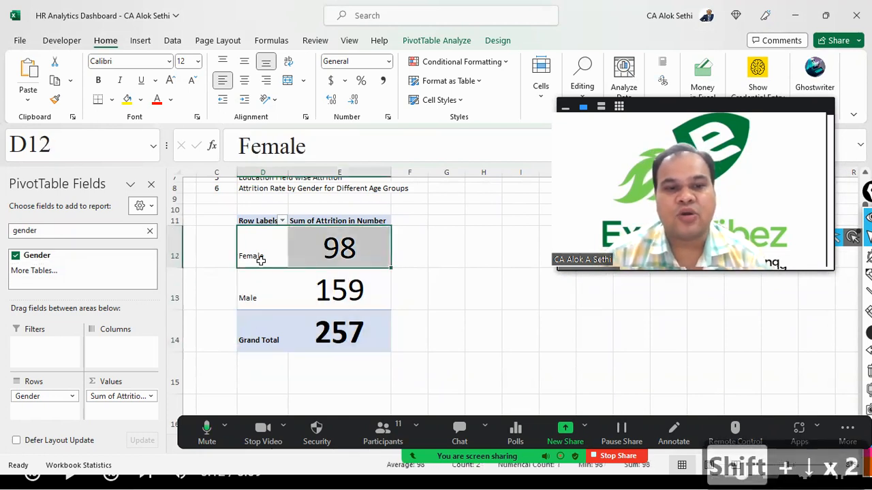
{"action": "left_click_drag", "start_coordinate": [259, 263], "coordinate": [263, 287]}
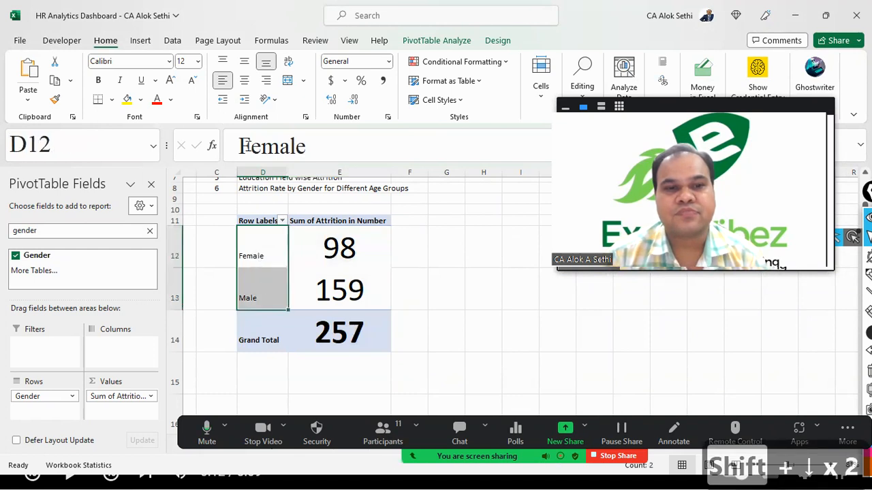
{"action": "left_click", "coordinate": [244, 61]}
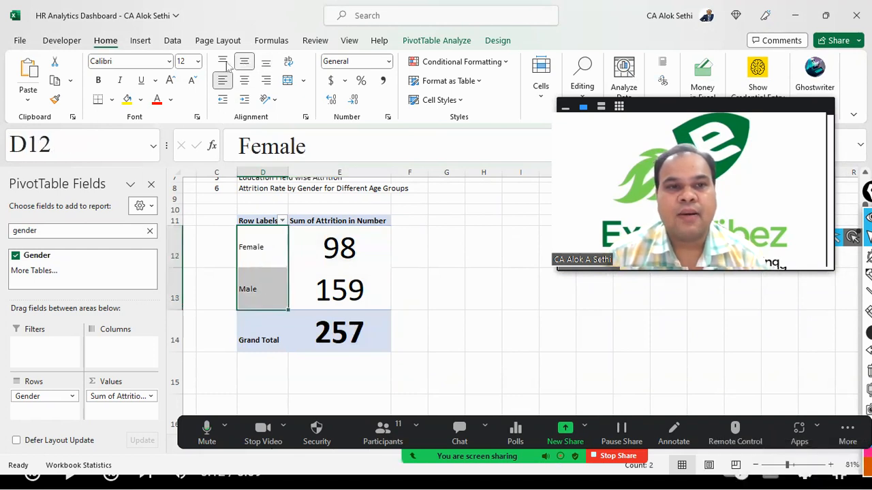
- Enlarge the Female and Male labels to 26 points and widen column D to fit them
{"action": "left_click", "coordinate": [171, 80]}
{"action": "left_click", "coordinate": [170, 80]}
{"action": "left_click", "coordinate": [170, 79]}
{"action": "left_click", "coordinate": [171, 80]}
{"action": "left_click", "coordinate": [170, 79]}
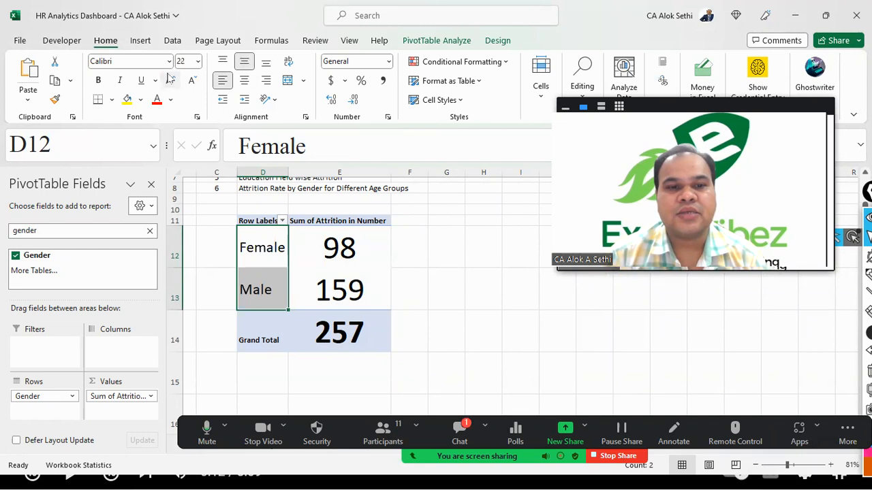
{"action": "left_click", "coordinate": [170, 80]}
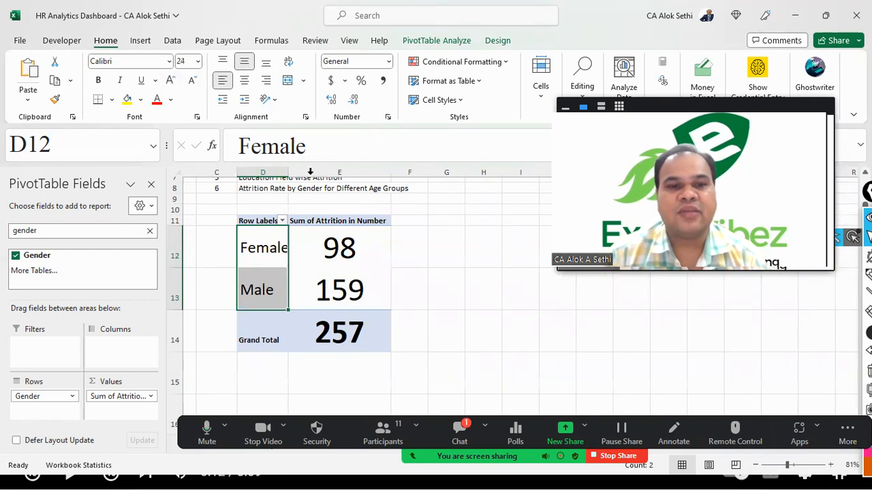
{"action": "left_click_drag", "start_coordinate": [287, 176], "coordinate": [306, 173]}
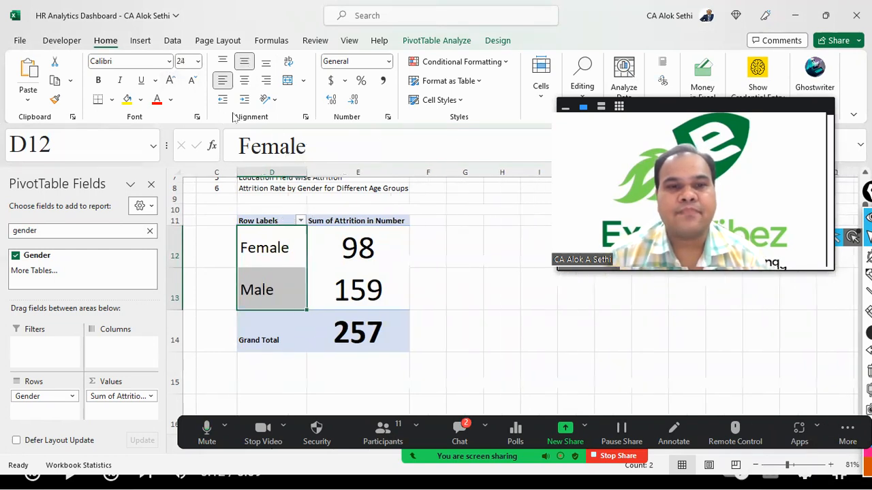
{"action": "left_click", "coordinate": [170, 80]}
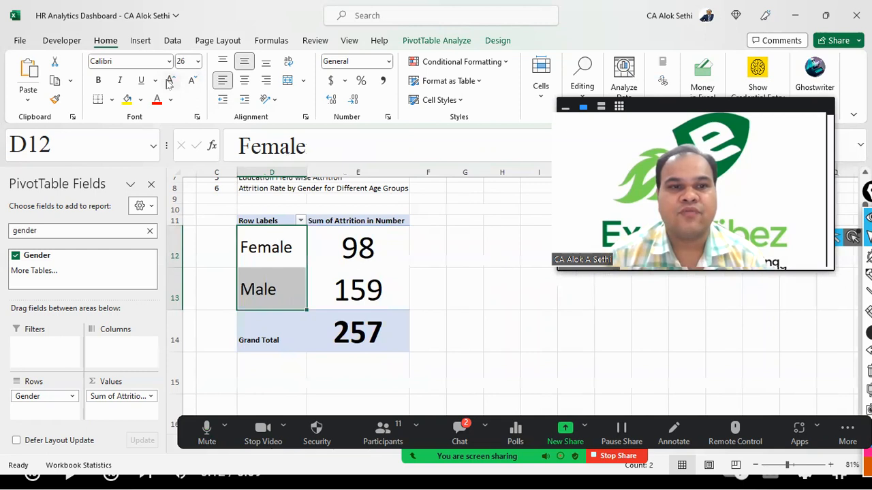
- Centre the Female and Male labels horizontally and give their cells a light orange fill after trying yellow
{"action": "left_click", "coordinate": [128, 99]}
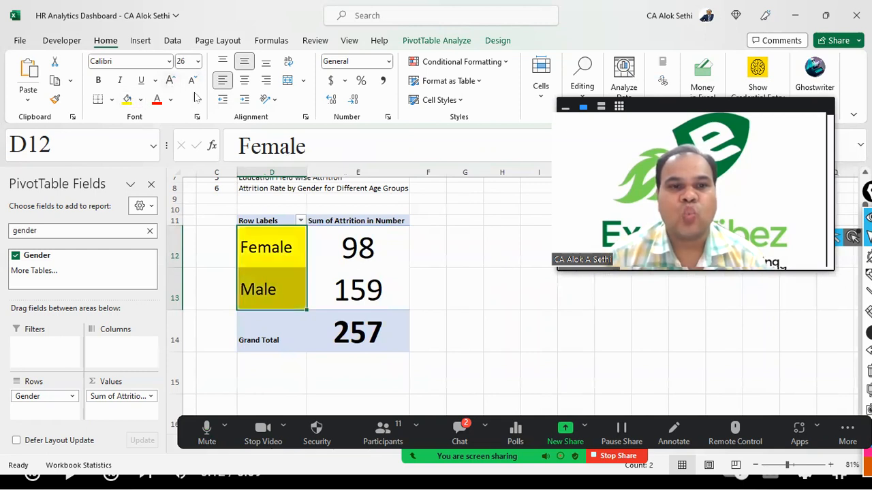
{"action": "left_click", "coordinate": [239, 83]}
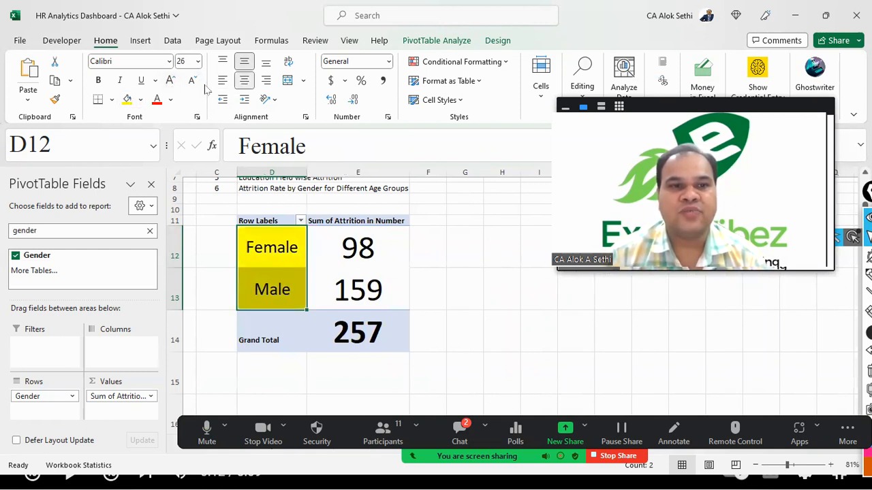
{"action": "left_click", "coordinate": [140, 100]}
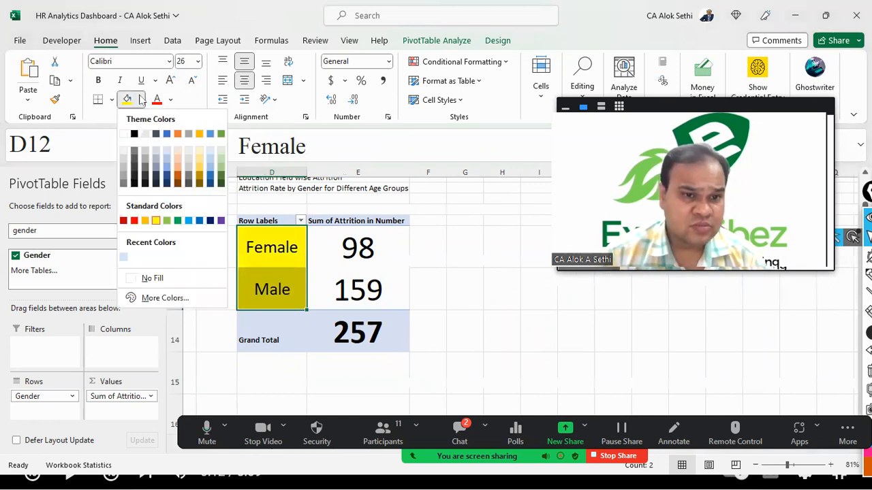
{"action": "left_click", "coordinate": [177, 150]}
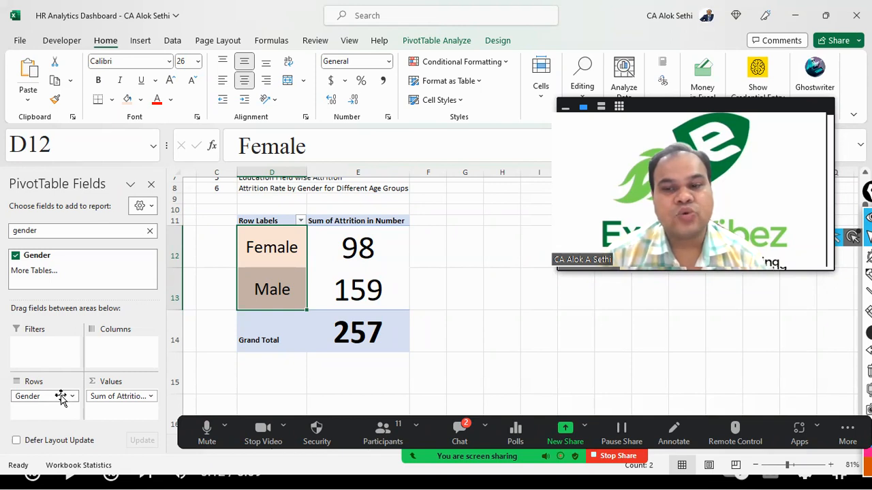
{"action": "mouse_move", "coordinate": [61, 398]}
{"action": "left_mouse_down"}
{"action": "mouse_move", "coordinate": [119, 337]}
{"action": "mouse_move", "coordinate": [149, 355]}
{"action": "mouse_move", "coordinate": [62, 409]}
{"action": "left_mouse_up"}
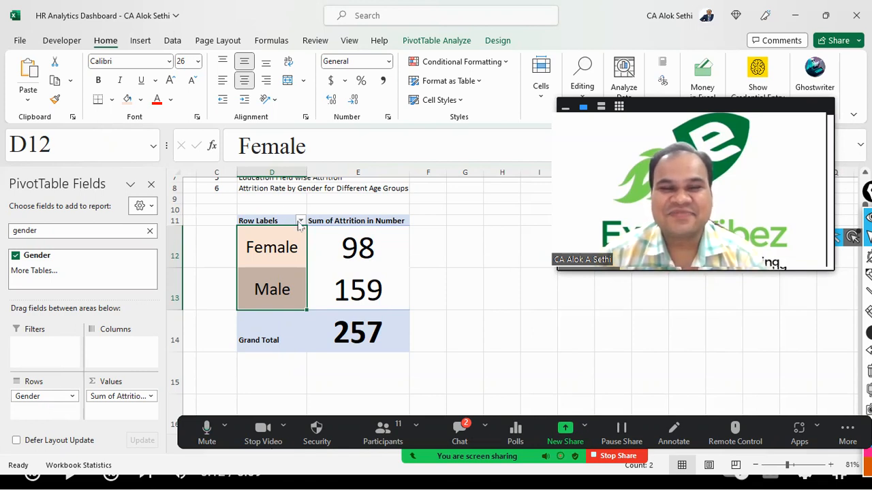
- Sort the PivotTable's gender row labels from Z to A
{"action": "left_click", "coordinate": [266, 247]}
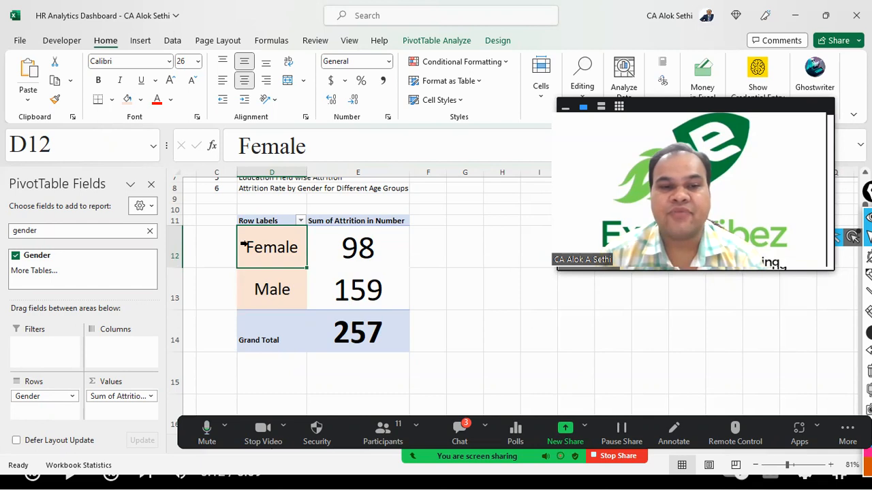
{"action": "left_click", "coordinate": [300, 221]}
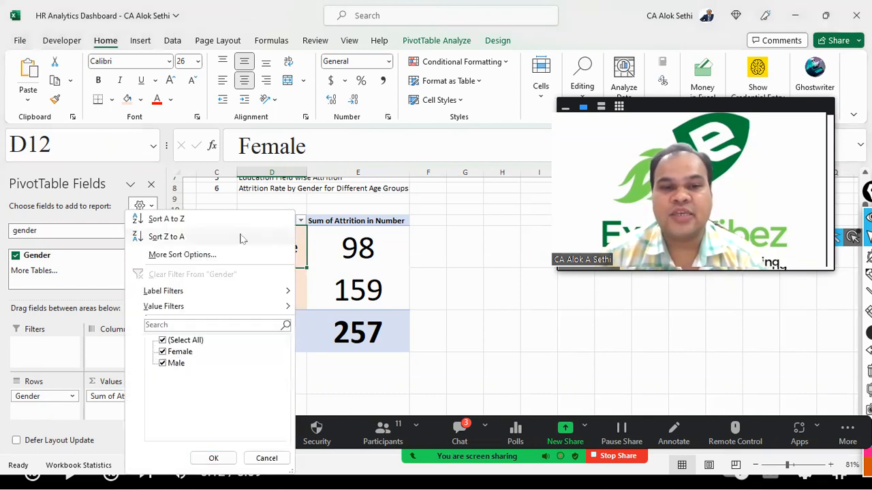
{"action": "left_click", "coordinate": [167, 236]}
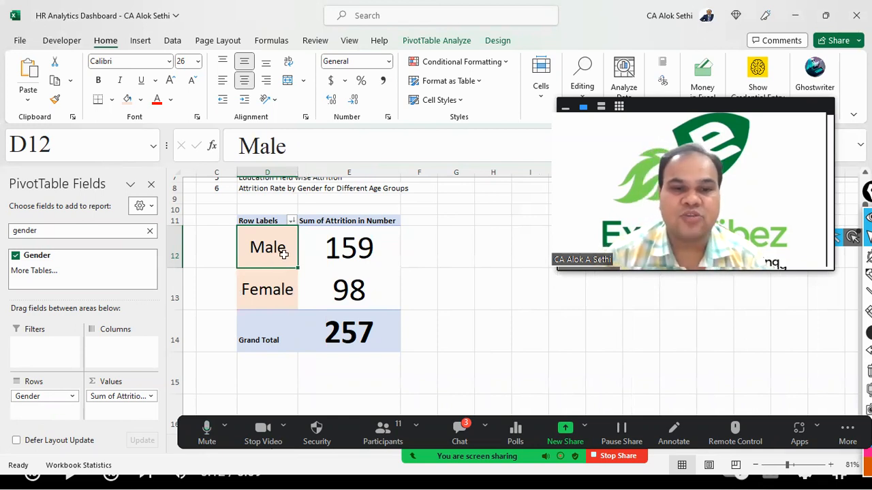
- Check the meeting chat and move the Gender field from the Rows area to the Columns area
{"action": "left_click", "coordinate": [280, 282]}
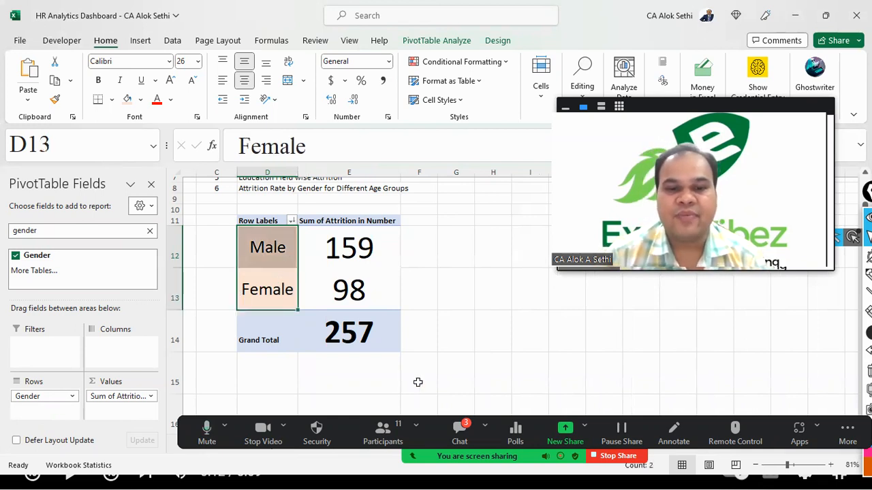
{"action": "left_click", "coordinate": [460, 439]}
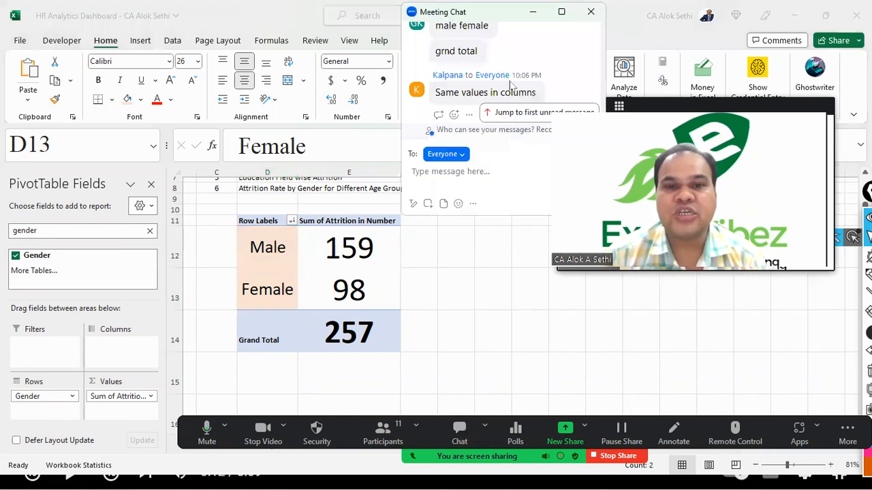
{"action": "left_click", "coordinate": [590, 12]}
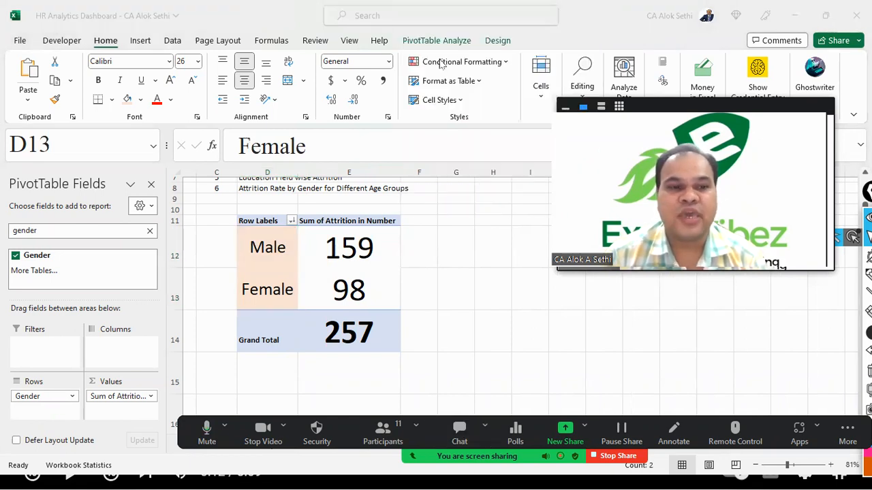
{"action": "left_click", "coordinate": [27, 399]}
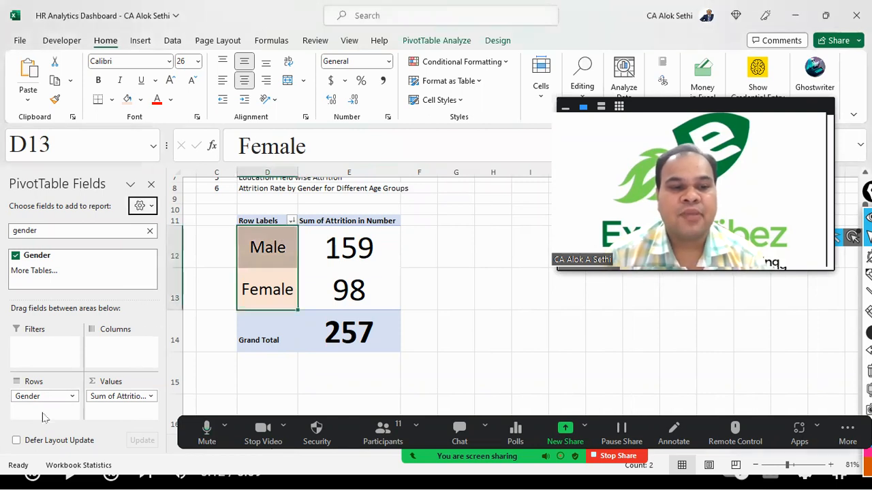
{"action": "left_click_drag", "start_coordinate": [34, 396], "coordinate": [128, 363]}
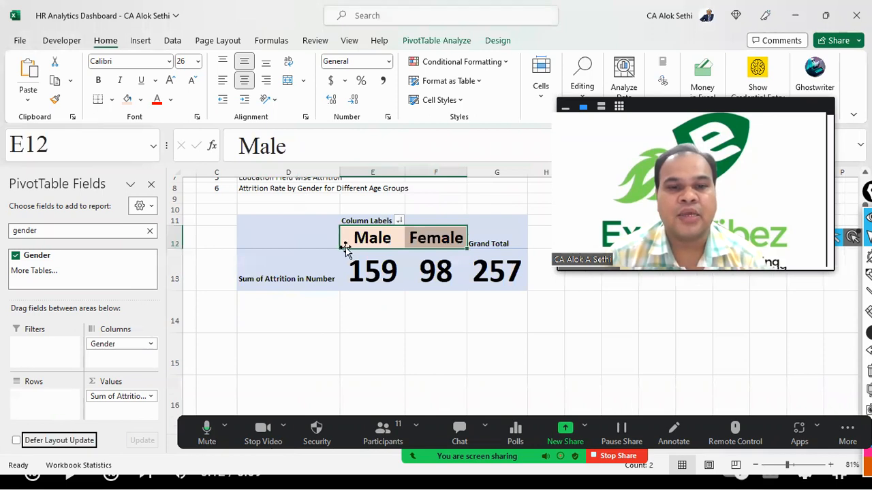
{"action": "left_click", "coordinate": [398, 235]}
{"action": "key", "text": "Right"}
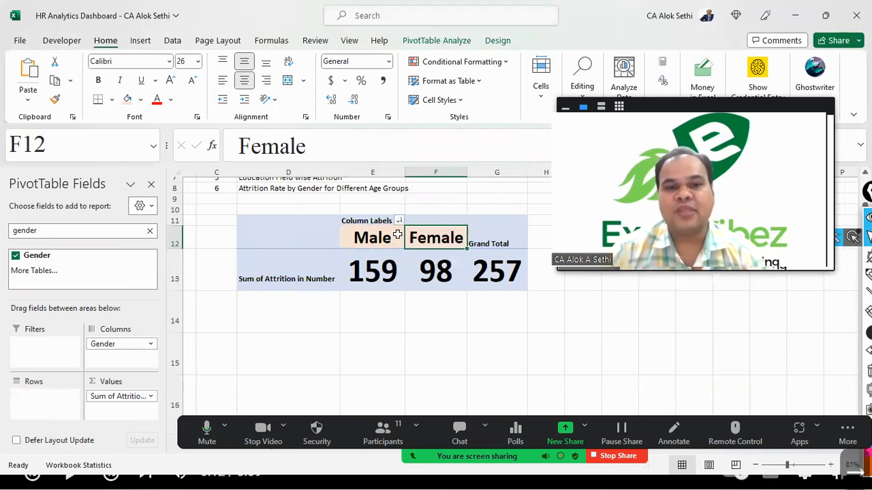
{"action": "key", "text": "Left"}
{"action": "key", "text": "Right"}
{"action": "key", "text": "Left"}
{"action": "key", "text": "Right"}
{"action": "key", "text": "Left"}
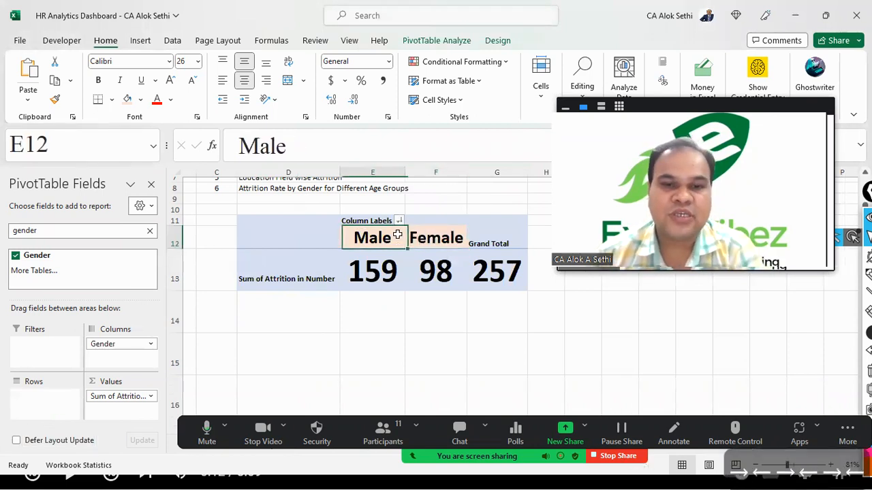
{"action": "key", "text": "Right"}
{"action": "key", "text": "Left"}
{"action": "key", "text": "Right"}
{"action": "key", "text": "Left"}
{"action": "key", "text": "Right"}
{"action": "key", "text": "Left"}
{"action": "key", "text": "Right"}
{"action": "key", "text": "Left"}
{"action": "key", "text": "Right"}
{"action": "key", "text": "Right"}
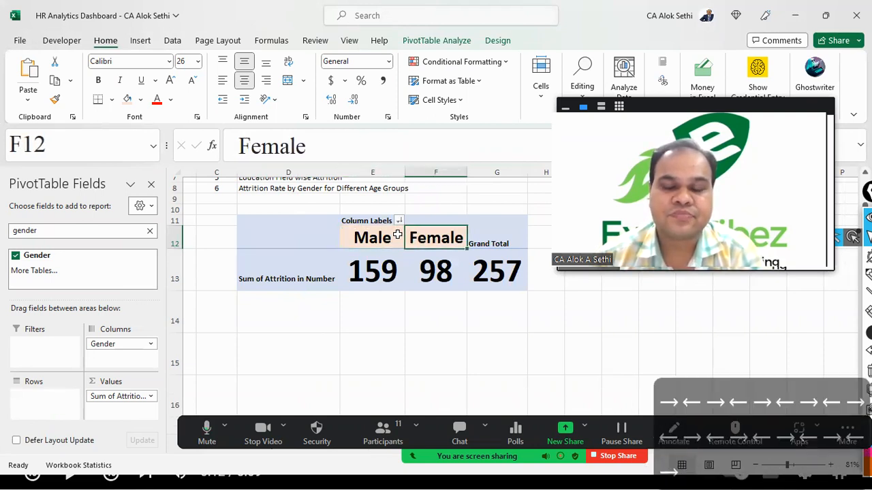
{"action": "key", "text": "Left"}
{"action": "key", "text": "Right"}
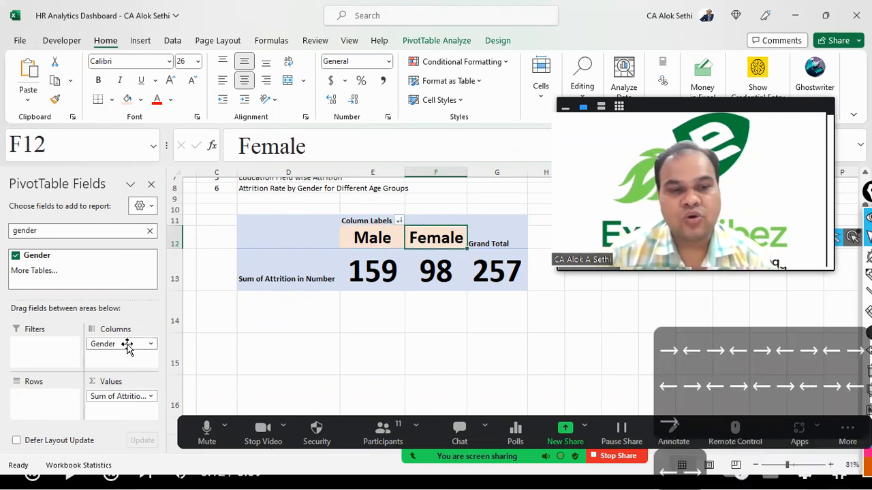
{"action": "left_click_drag", "start_coordinate": [128, 346], "coordinate": [119, 364]}
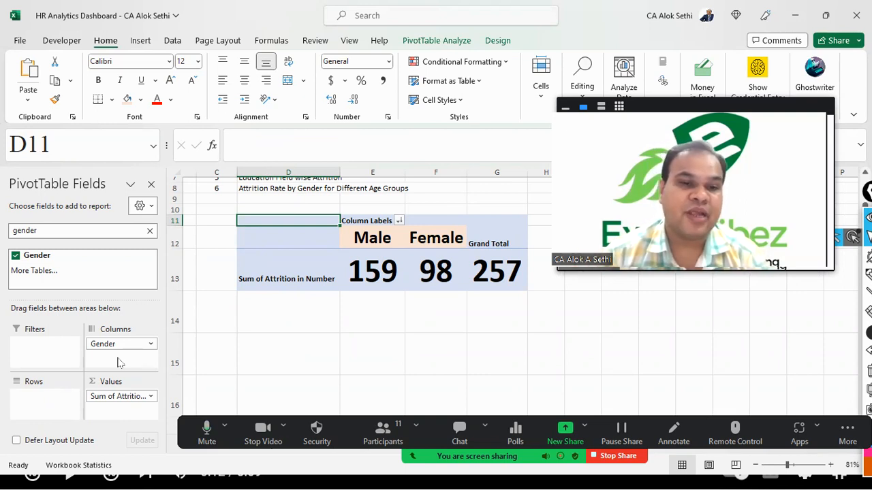
{"action": "key", "text": "Up"}
{"action": "key", "text": "Up"}
{"action": "key", "text": "Up"}
{"action": "key", "text": "Up"}
{"action": "key", "text": "Up"}
{"action": "key", "text": "Up"}
{"action": "key", "text": "Up"}
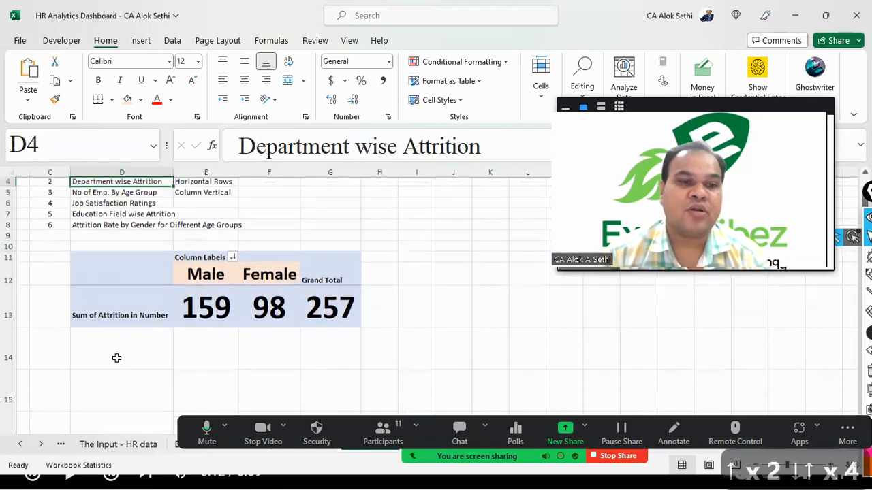
{"action": "key", "text": "Down"}
{"action": "key", "text": "Down"}
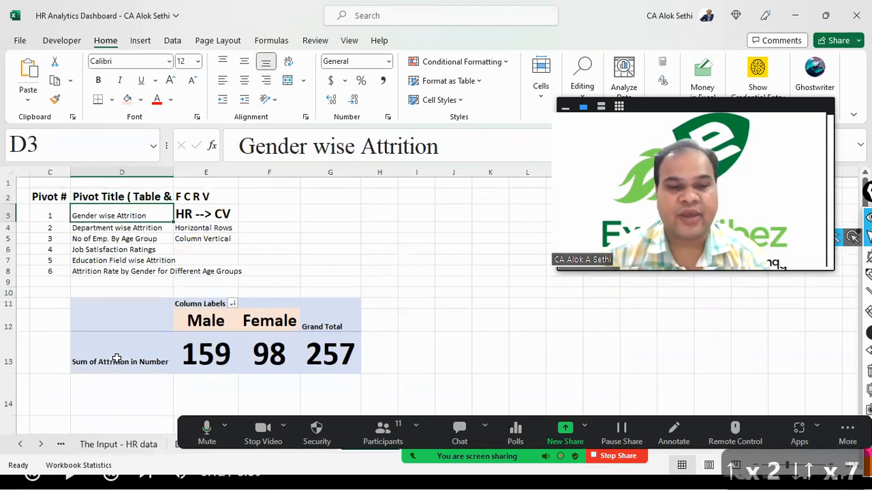
{"action": "key", "text": "ctrl+c"}
{"action": "key", "text": "Down"}
{"action": "key", "text": "Down"}
{"action": "key", "text": "Down"}
{"action": "key", "text": "Down"}
{"action": "key", "text": "Down"}
{"action": "key", "text": "Down"}
{"action": "key", "text": "Down"}
{"action": "key", "text": "Down"}
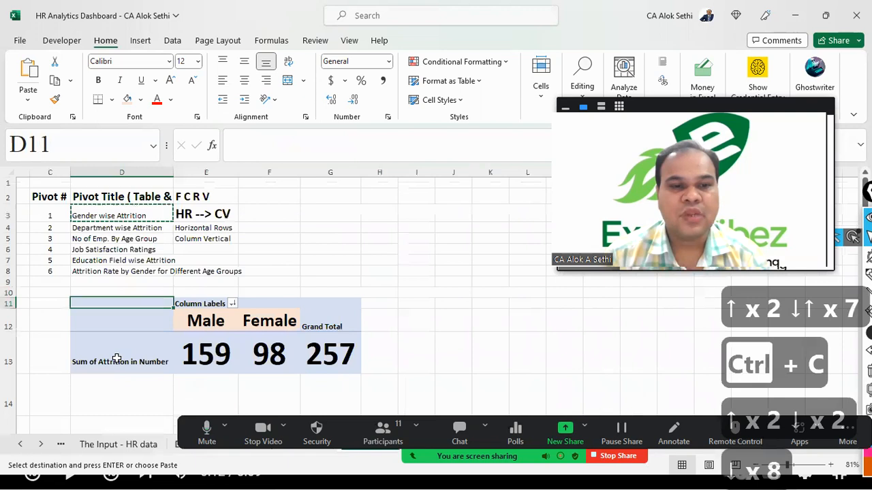
{"action": "key", "text": "ctrl+b"}
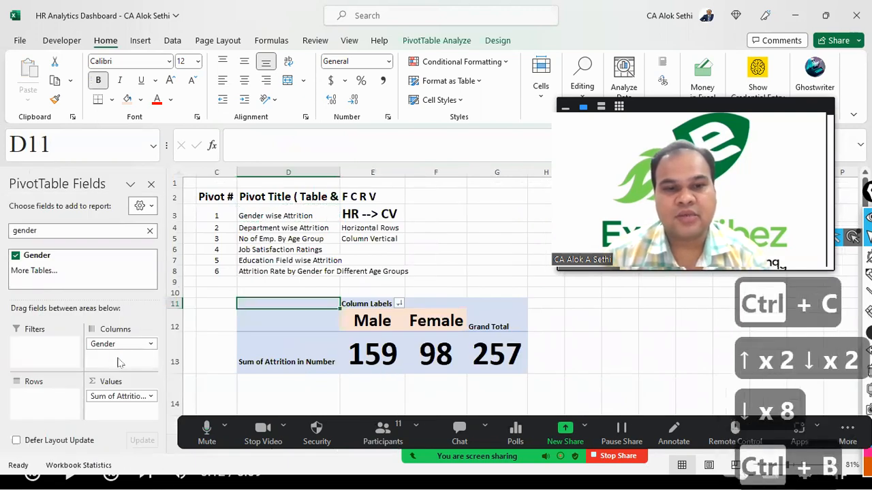
- Copy the "Gender wise Attrition" title from D3 into D10, directly above the PivotTable
{"action": "key", "text": "Up"}
{"action": "key", "text": "Up"}
{"action": "key", "text": "Up"}
{"action": "key", "text": "Up"}
{"action": "key", "text": "Up"}
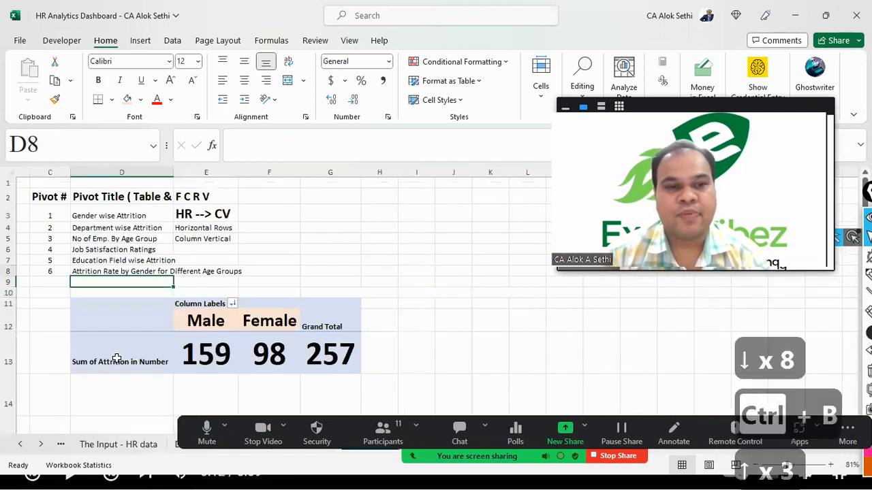
{"action": "key", "text": "Up"}
{"action": "key", "text": "Up"}
{"action": "key", "text": "Up"}
{"action": "key", "text": "ctrl+c"}
{"action": "key", "text": "Down"}
{"action": "key", "text": "Down"}
{"action": "key", "text": "Down"}
{"action": "key", "text": "Down"}
{"action": "key", "text": "Down"}
{"action": "key", "text": "Down"}
{"action": "key", "text": "Down"}
{"action": "key", "text": "Return"}
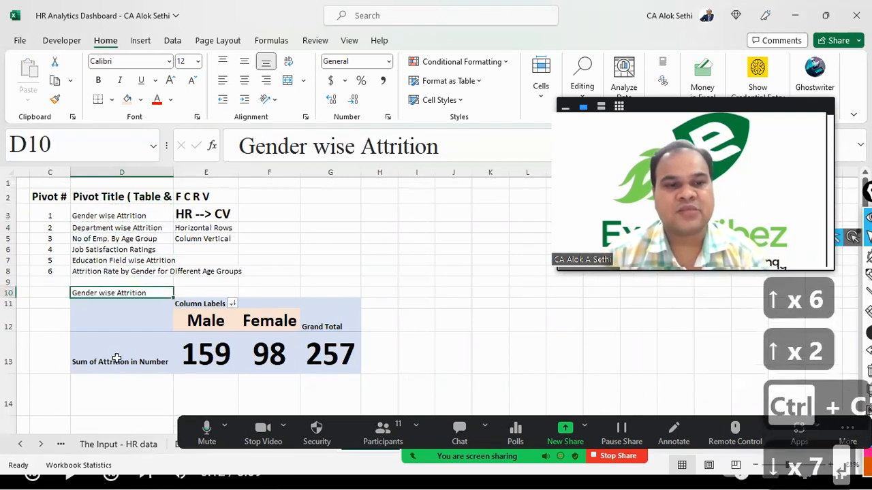
- Insert four blank rows at row 10, above the copied PivotTable title
{"action": "key", "text": "alt+h"}
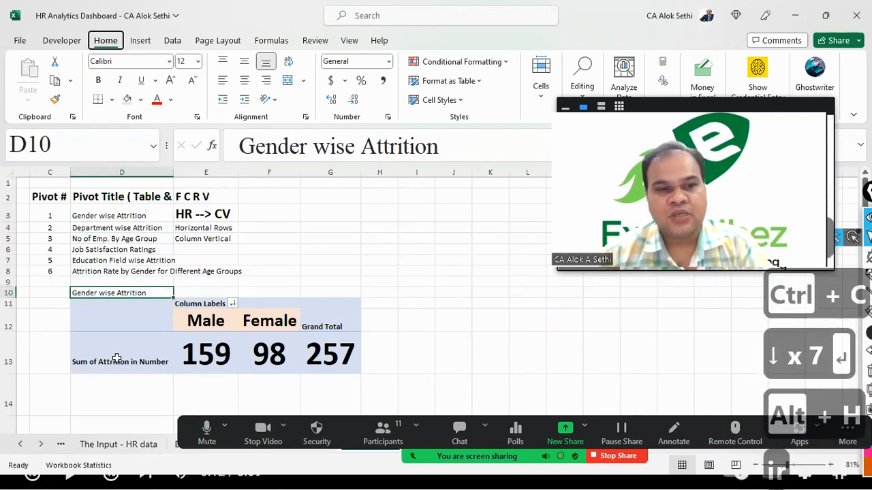
{"action": "key", "text": "i"}
{"action": "key", "text": "r"}
{"action": "key", "text": "F4"}
{"action": "key", "text": "F4"}
{"action": "key", "text": "F4"}
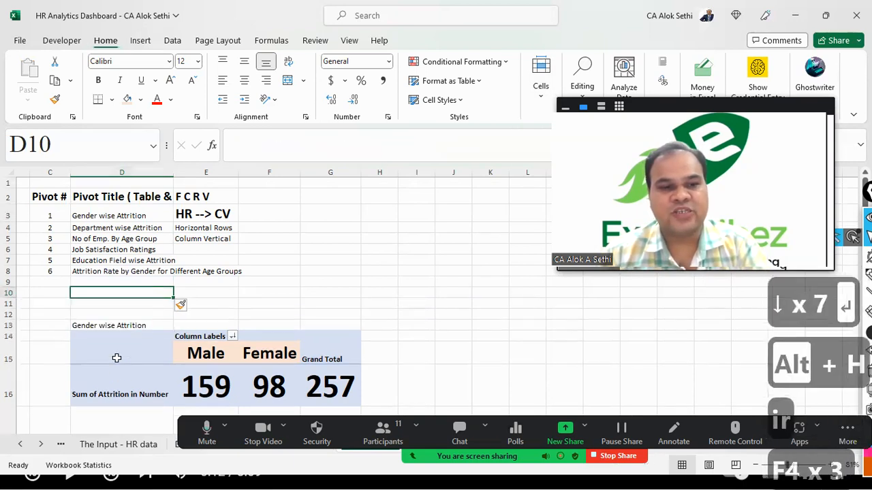
- Merge and centre the "Gender wise Attrition" title across D13:G14
{"action": "key", "text": "Down"}
{"action": "key", "text": "Down"}
{"action": "key", "text": "Down"}
{"action": "key", "text": "Down"}
{"action": "key", "text": "Up"}
{"action": "key", "text": "shift+Down"}
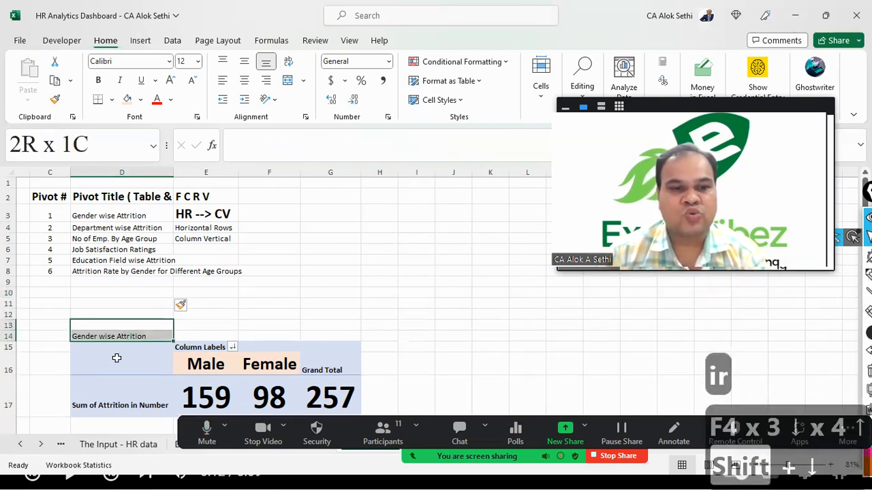
{"action": "key", "text": "shift+Right"}
{"action": "key", "text": "shift+Right"}
{"action": "key", "text": "shift+Right"}
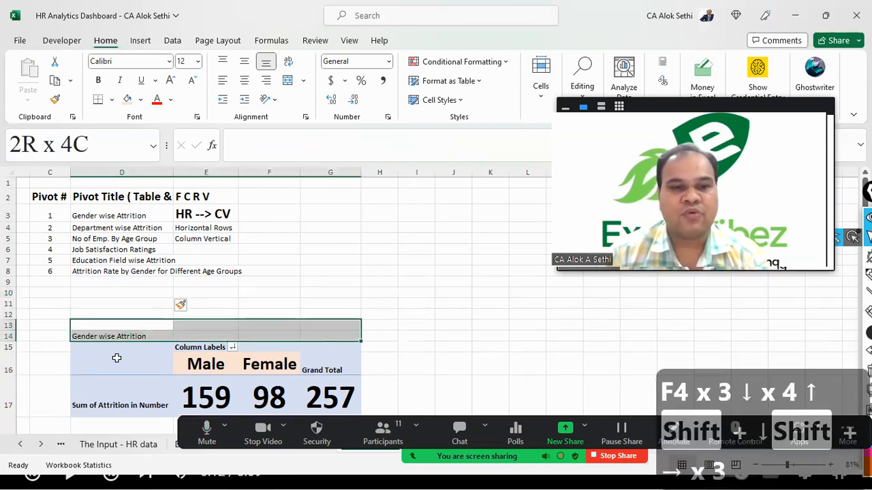
{"action": "left_click", "coordinate": [287, 81]}
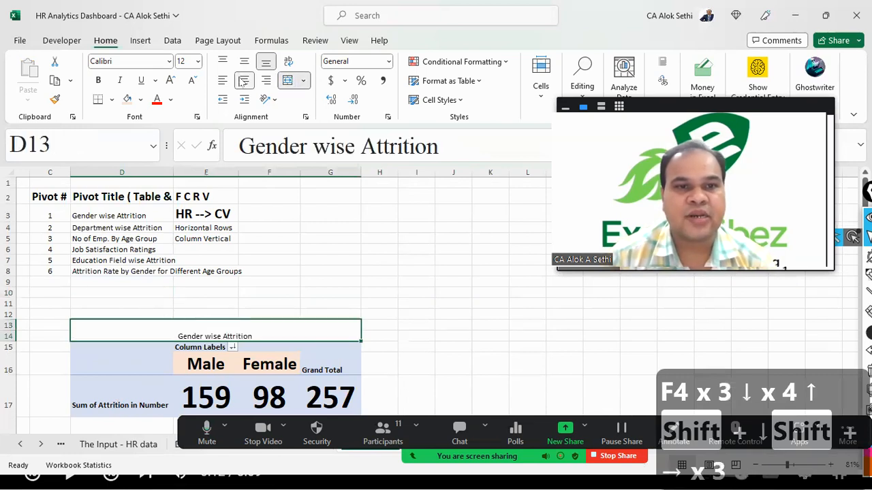
- Enlarge the merged "Gender wise Attrition" title to 28 points
{"action": "left_click", "coordinate": [170, 80]}
{"action": "left_click", "coordinate": [170, 80]}
{"action": "left_click", "coordinate": [170, 80]}
{"action": "left_click", "coordinate": [170, 80]}
{"action": "left_click", "coordinate": [170, 80]}
{"action": "left_click", "coordinate": [170, 81]}
{"action": "left_click", "coordinate": [171, 80]}
{"action": "left_click", "coordinate": [170, 80]}
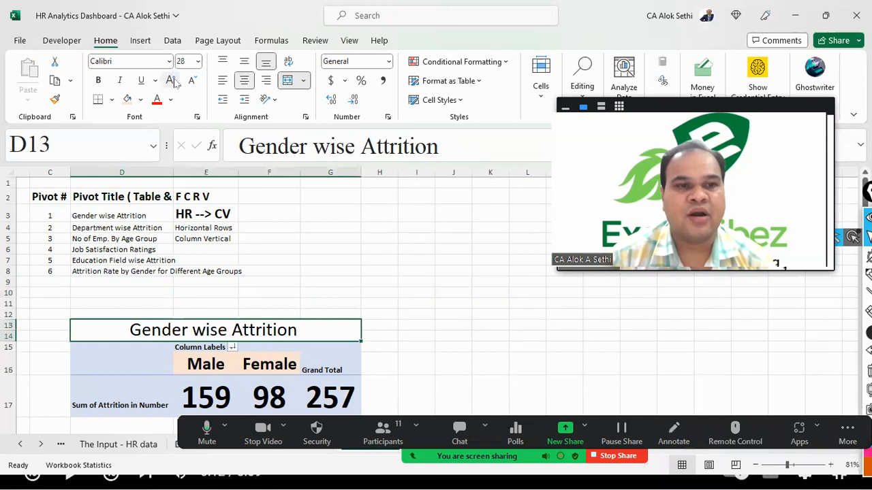
- Give the merged title a dark blue fill and white text
{"action": "left_click", "coordinate": [141, 100]}
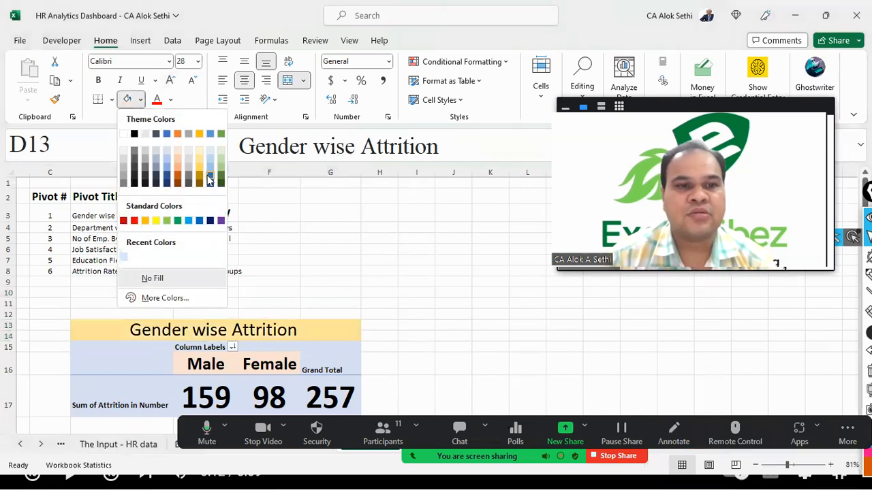
{"action": "left_click", "coordinate": [210, 220]}
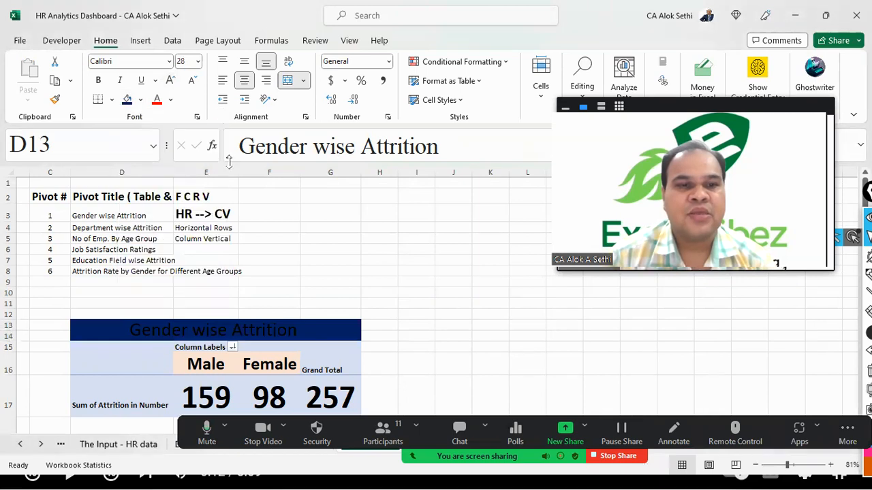
{"action": "left_click", "coordinate": [171, 99]}
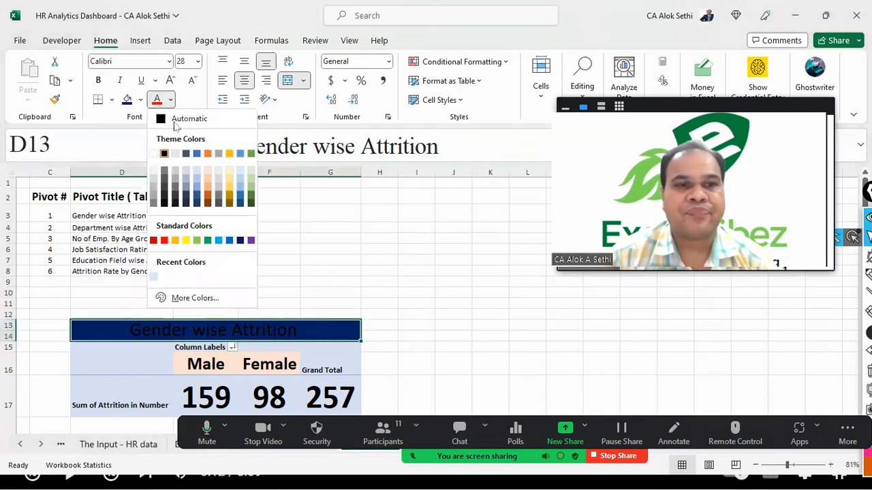
{"action": "left_click", "coordinate": [154, 154]}
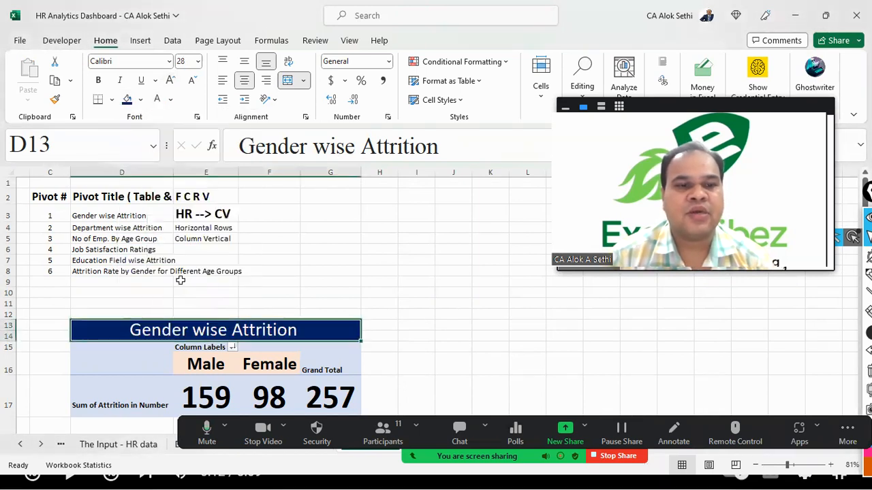
- Rename the PivotTable's "Sum of Attrition in Number" label in D17 as "Attrition Counr"
{"action": "left_click_drag", "start_coordinate": [228, 359], "coordinate": [256, 348]}
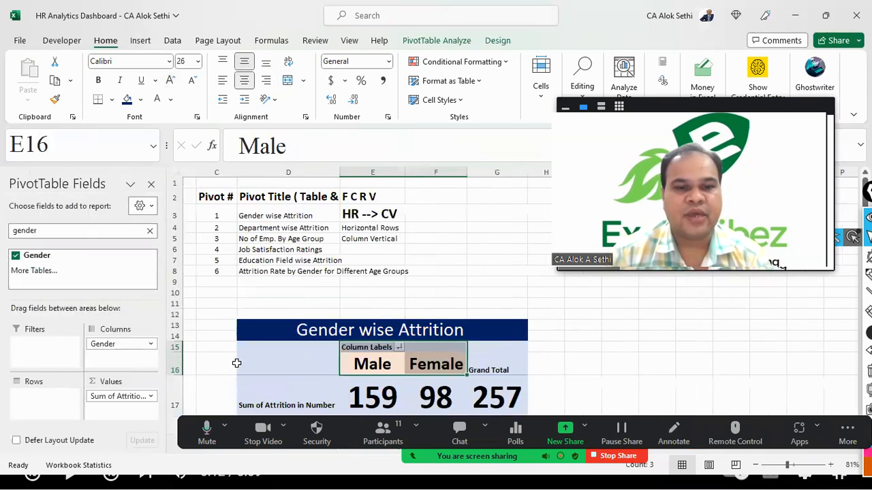
{"action": "left_click", "coordinate": [246, 386]}
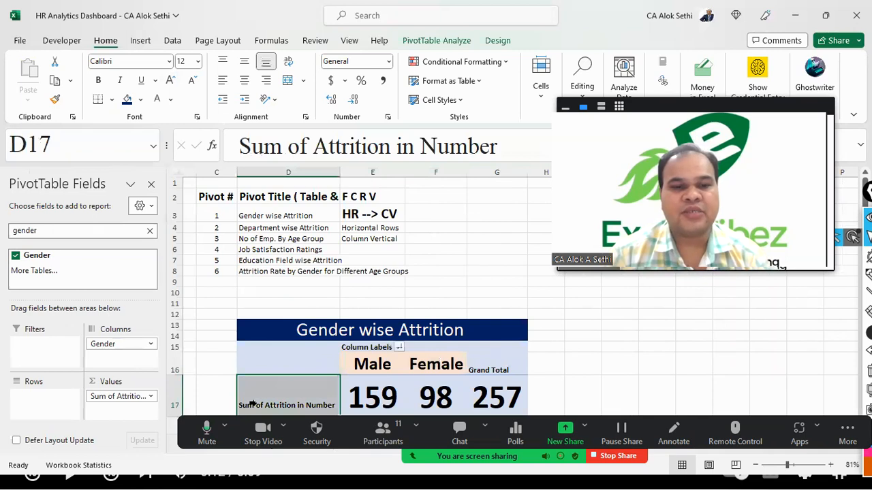
{"action": "key", "text": "F2"}
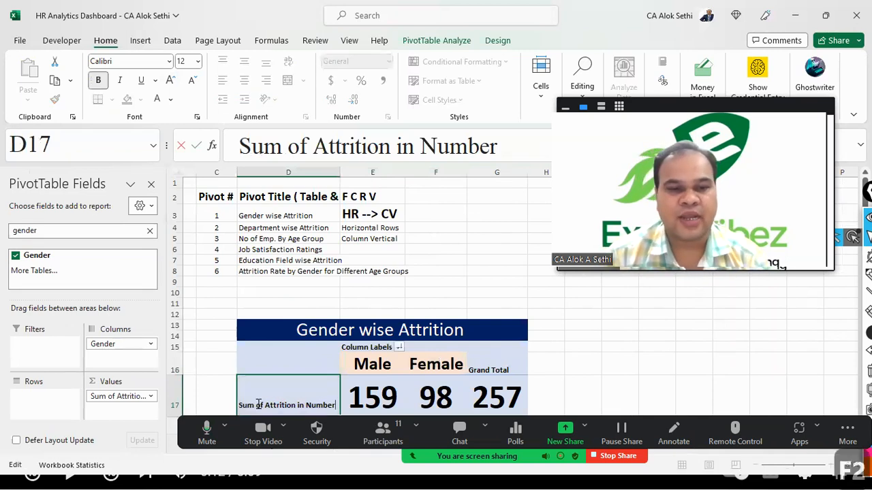
{"action": "left_click_drag", "start_coordinate": [266, 405], "coordinate": [210, 405]}
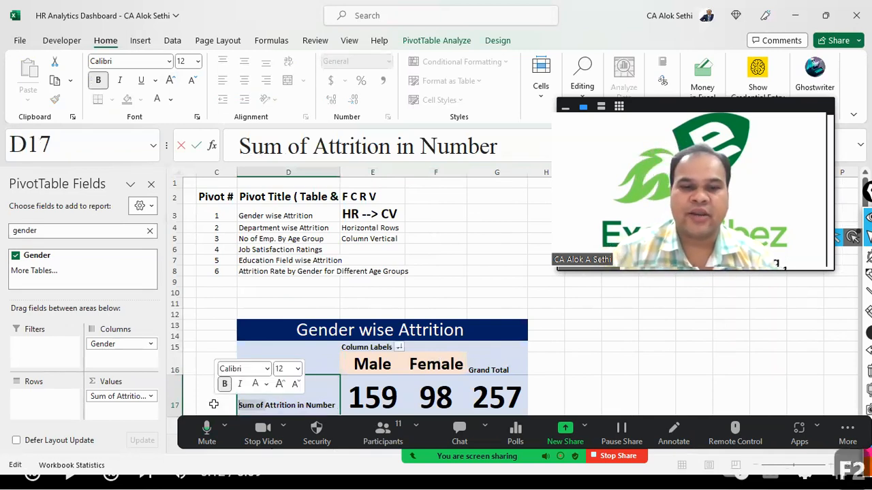
{"action": "key", "text": "Delete"}
{"action": "key", "text": "Right"}
{"action": "key", "text": "Right"}
{"action": "key", "text": "Right"}
{"action": "key", "text": "Right"}
{"action": "key", "text": "Right"}
{"action": "key", "text": "Right"}
{"action": "key", "text": "Right"}
{"action": "key", "text": "Right"}
{"action": "key", "text": "Right"}
{"action": "key", "text": "Right"}
{"action": "key", "text": "Right"}
{"action": "key", "text": "Right"}
{"action": "key", "text": "Right"}
{"action": "key", "text": "Right"}
{"action": "key", "text": "Right"}
{"action": "key", "text": "Right"}
{"action": "key", "text": "Right"}
{"action": "key", "text": "Right"}
{"action": "key", "text": "Right"}
{"action": "key", "text": "Right"}
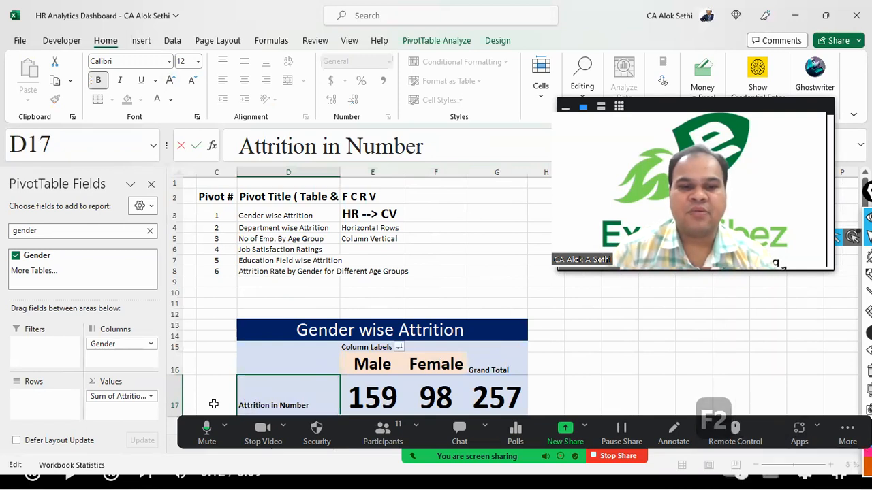
{"action": "key", "text": "BackSpace"}
{"action": "key", "text": "BackSpace"}
{"action": "key", "text": "BackSpace"}
{"action": "key", "text": "BackSpace"}
{"action": "key", "text": "BackSpace"}
{"action": "key", "text": "BackSpace"}
{"action": "key", "text": "BackSpace"}
{"action": "key", "text": "BackSpace"}
{"action": "key", "text": "BackSpace"}
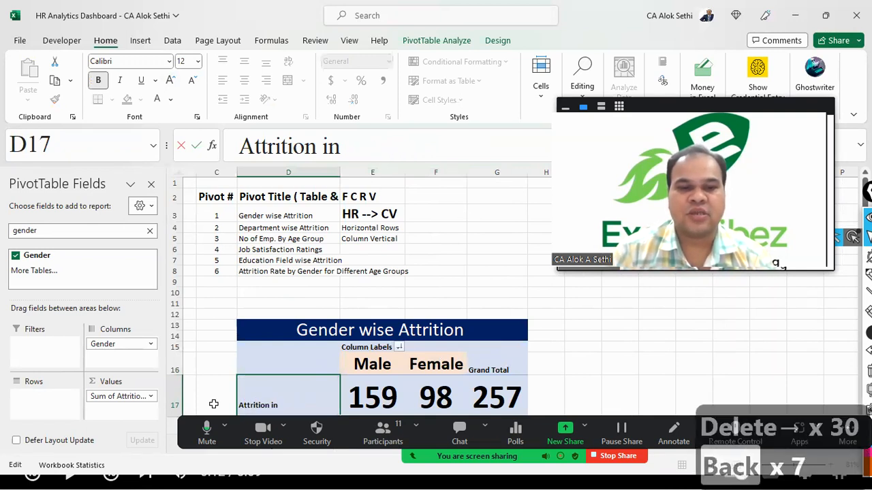
{"action": "type", "text": "Cou"}
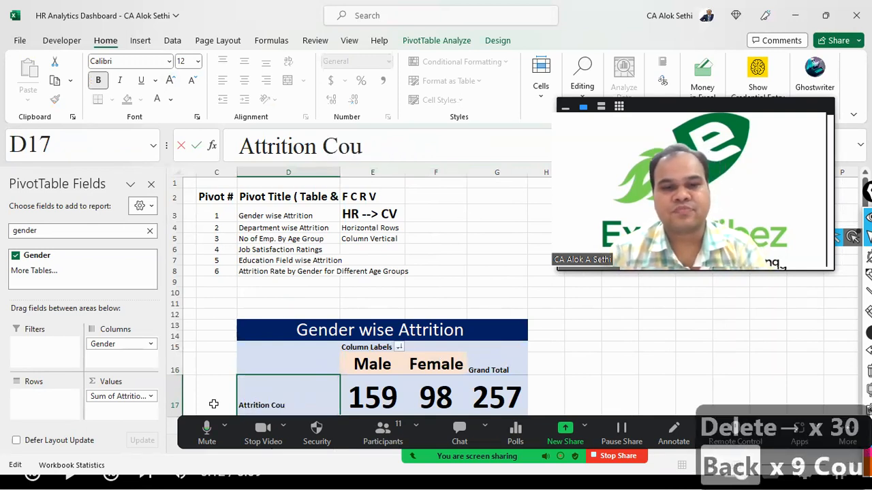
{"action": "key", "text": "BackSpace"}
{"action": "type", "text": "unr"}
{"action": "key", "text": "Return"}
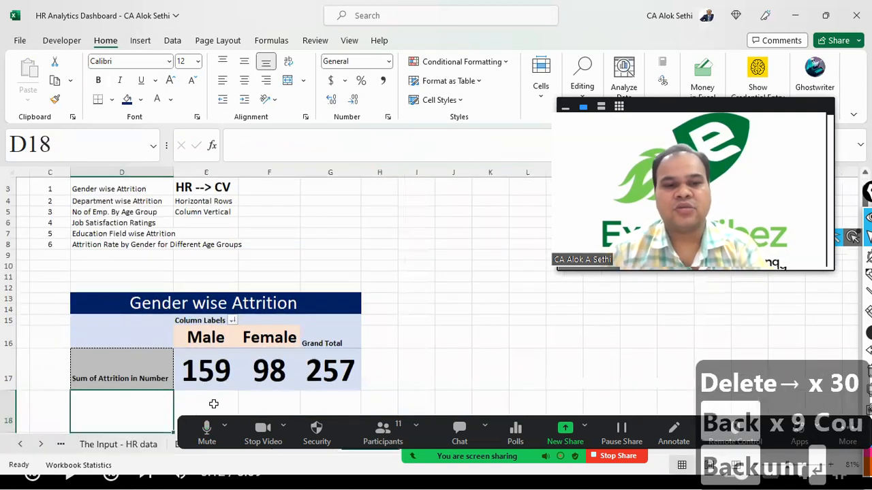
- Try to rename the PivotTable's value label in D17 as "Attrition"
{"action": "key", "text": "Up"}
{"action": "key", "text": "F2"}
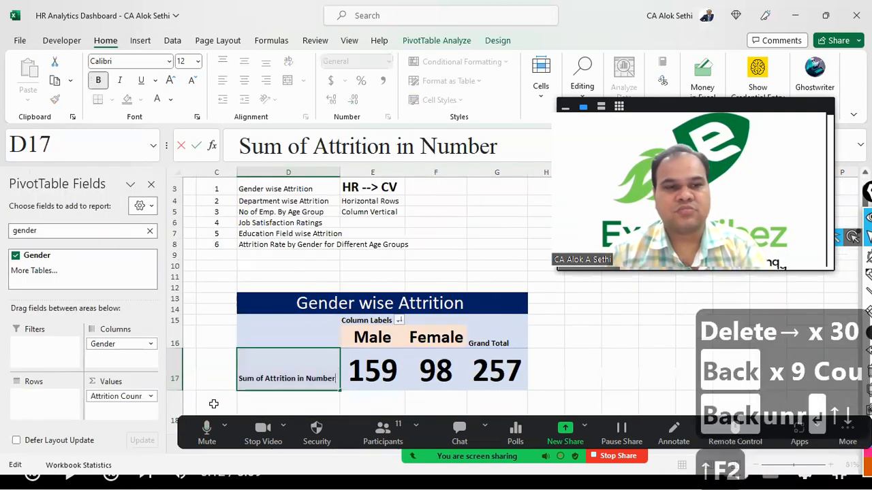
{"action": "key", "text": "BackSpace"}
{"action": "key", "text": "BackSpace"}
{"action": "key", "text": "BackSpace"}
{"action": "key", "text": "BackSpace"}
{"action": "key", "text": "BackSpace"}
{"action": "key", "text": "BackSpace"}
{"action": "key", "text": "BackSpace"}
{"action": "key", "text": "BackSpace"}
{"action": "key", "text": "BackSpace"}
{"action": "key", "text": "BackSpace"}
{"action": "key", "text": "BackSpace"}
{"action": "key", "text": "BackSpace"}
{"action": "key", "text": "BackSpace"}
{"action": "key", "text": "BackSpace"}
{"action": "key", "text": "BackSpace"}
{"action": "key", "text": "BackSpace"}
{"action": "key", "text": "BackSpace"}
{"action": "key", "text": "BackSpace"}
{"action": "key", "text": "BackSpace"}
{"action": "key", "text": "BackSpace"}
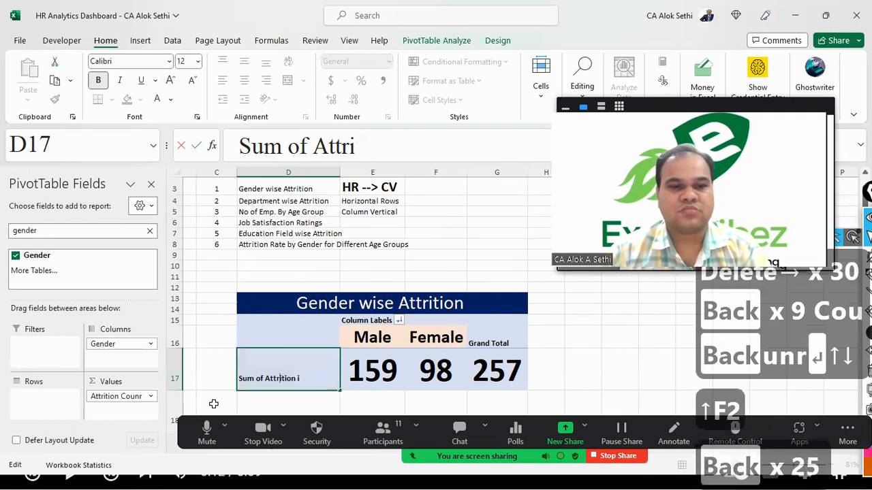
{"action": "key", "text": "BackSpace"}
{"action": "key", "text": "BackSpace"}
{"action": "key", "text": "BackSpace"}
{"action": "key", "text": "BackSpace"}
{"action": "key", "text": "BackSpace"}
{"action": "key", "text": "BackSpace"}
{"action": "key", "text": "BackSpace"}
{"action": "key", "text": "BackSpace"}
{"action": "key", "text": "BackSpace"}
{"action": "key", "text": "BackSpace"}
{"action": "key", "text": "BackSpace"}
{"action": "key", "text": "BackSpace"}
{"action": "key", "text": "BackSpace"}
{"action": "key", "text": "BackSpace"}
{"action": "key", "text": "BackSpace"}
{"action": "key", "text": "BackSpace"}
{"action": "key", "text": "BackSpace"}
{"action": "type", "text": "Atti"}
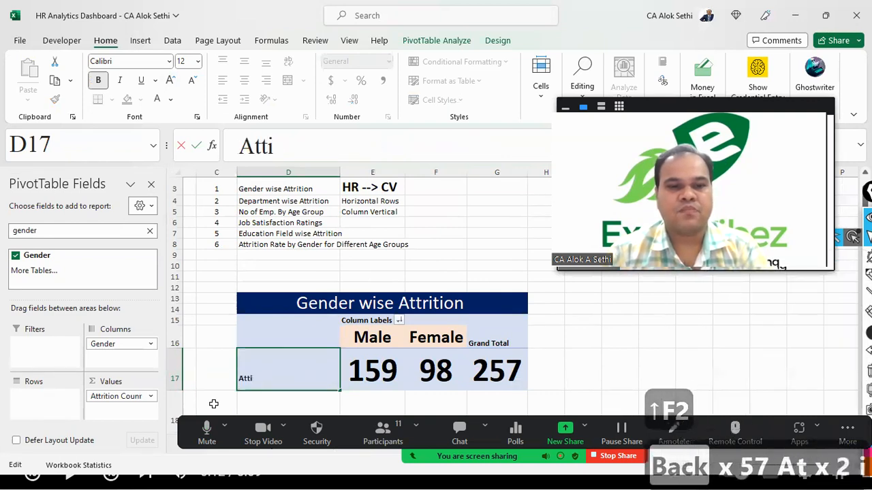
{"action": "key", "text": "BackSpace"}
{"action": "type", "text": "riti"}
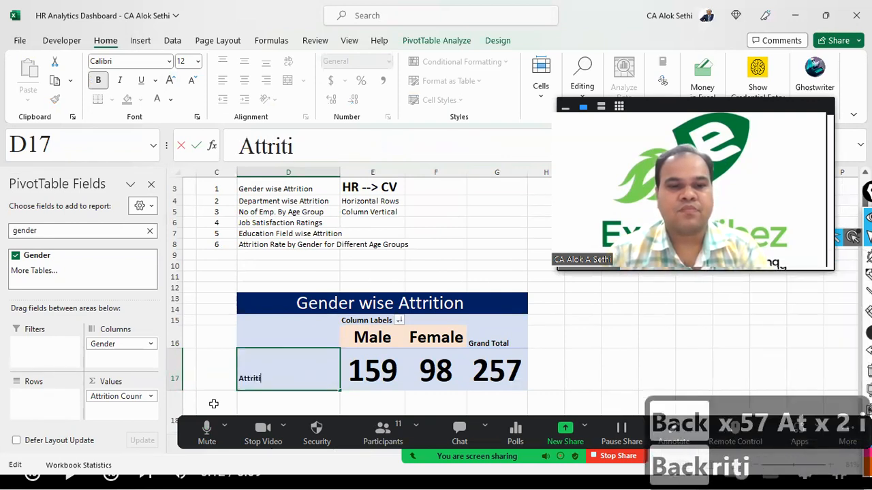
{"action": "type", "text": "on"}
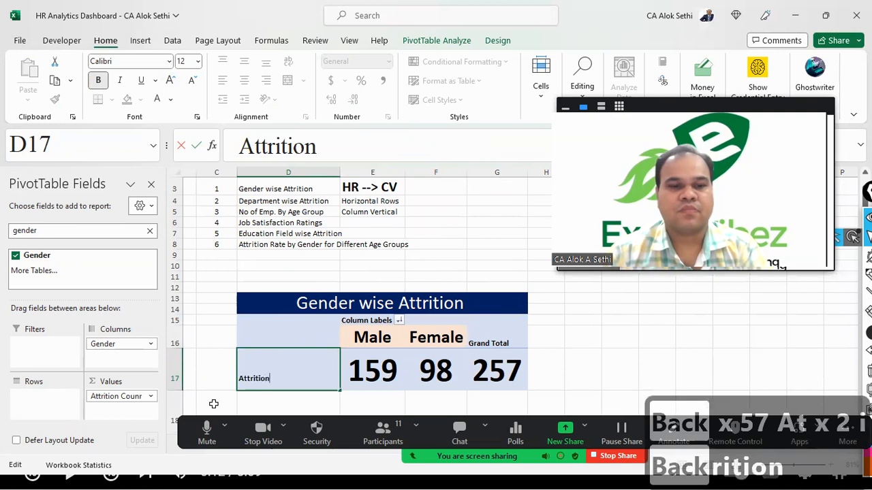
{"action": "key", "text": "Return"}
{"action": "key", "text": "Up"}
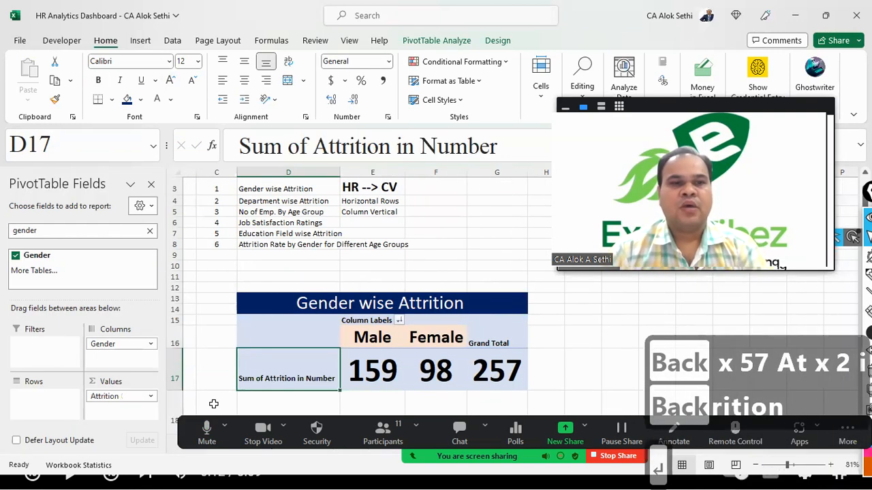
- Remove "Sum of" from the PivotTable's value label in D17, leaving "Attrition in Number"
{"action": "left_click_drag", "start_coordinate": [308, 146], "coordinate": [181, 166]}
{"action": "key", "text": "Delete"}
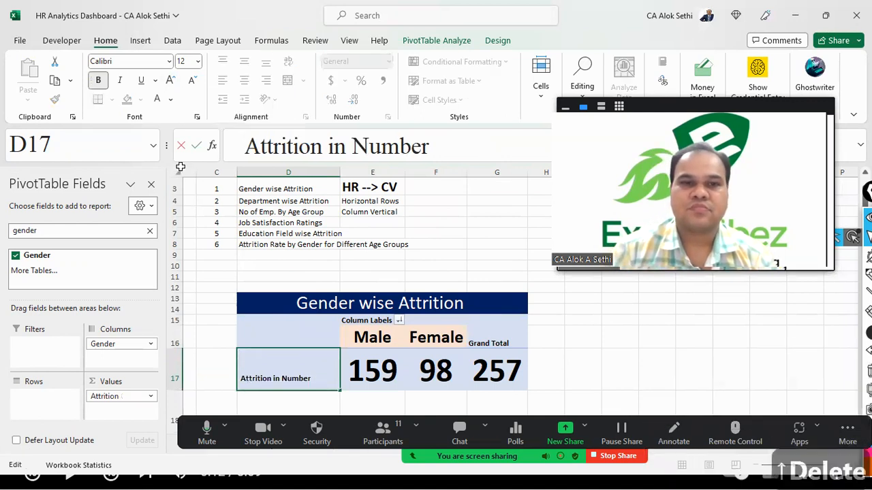
{"action": "key", "text": "Return"}
{"action": "key", "text": "Up"}
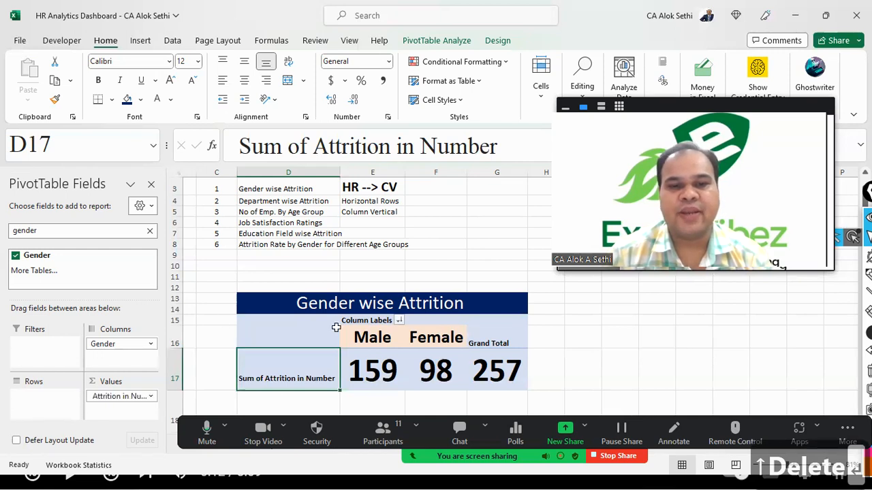
- Rename the PivotTable's "Column Labels" heading in E15 as "Gender"
{"action": "left_click", "coordinate": [382, 320]}
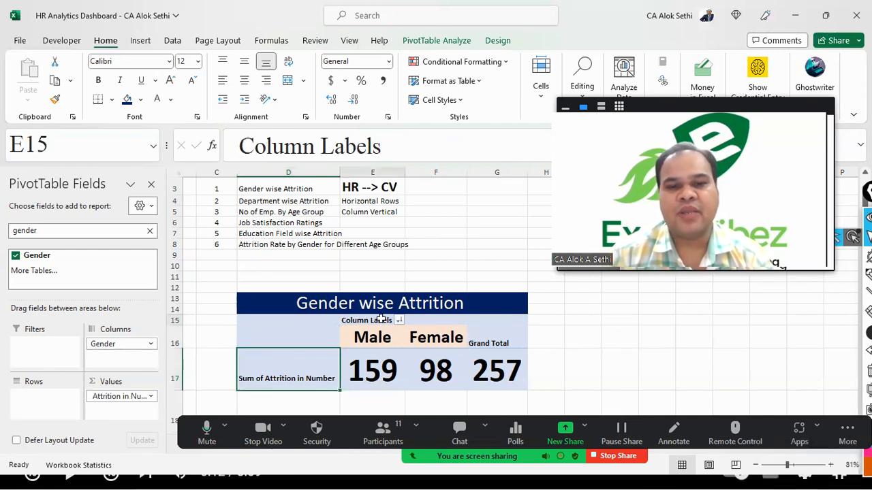
{"action": "left_click_drag", "start_coordinate": [382, 145], "coordinate": [197, 160]}
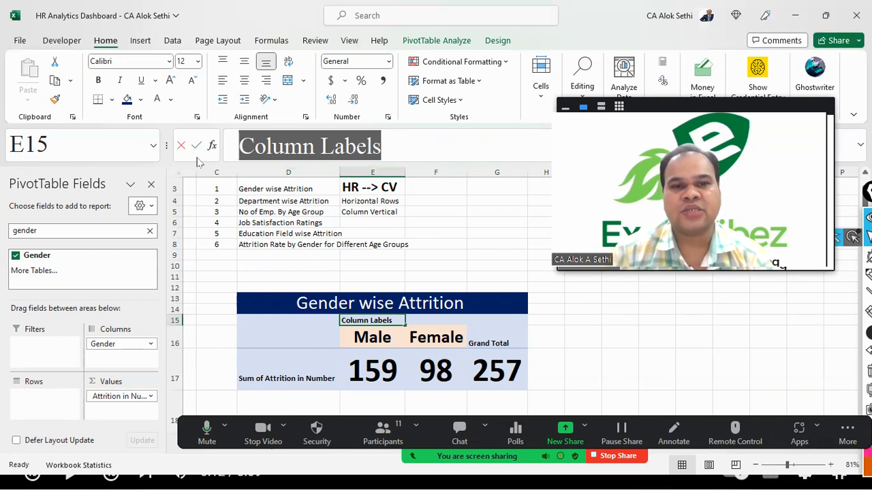
{"action": "type", "text": "Gender"}
{"action": "key", "text": "Return"}
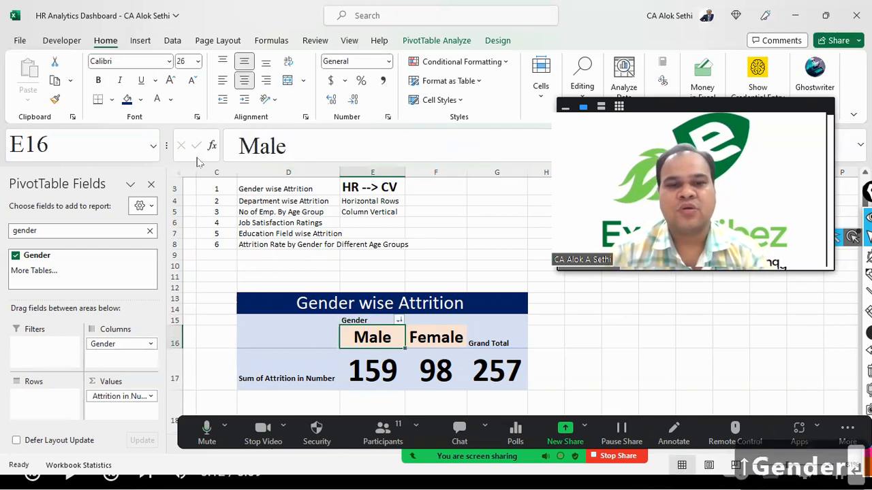
- Try to merge and centre the Gender heading across E15:F15
{"action": "key", "text": "Up"}
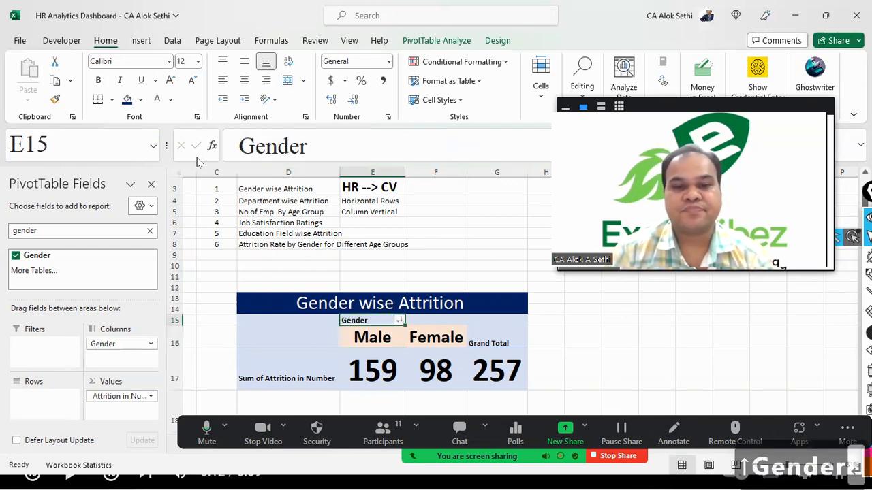
{"action": "key", "text": "shift+Right"}
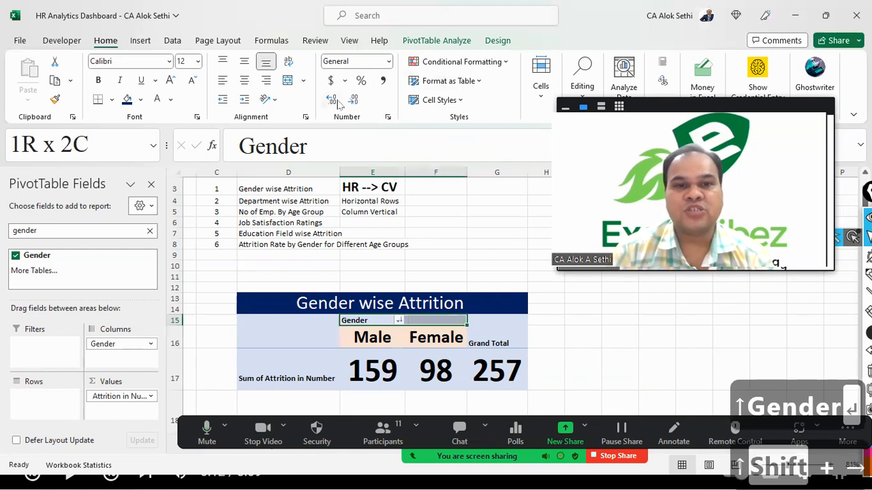
{"action": "left_click", "coordinate": [285, 82]}
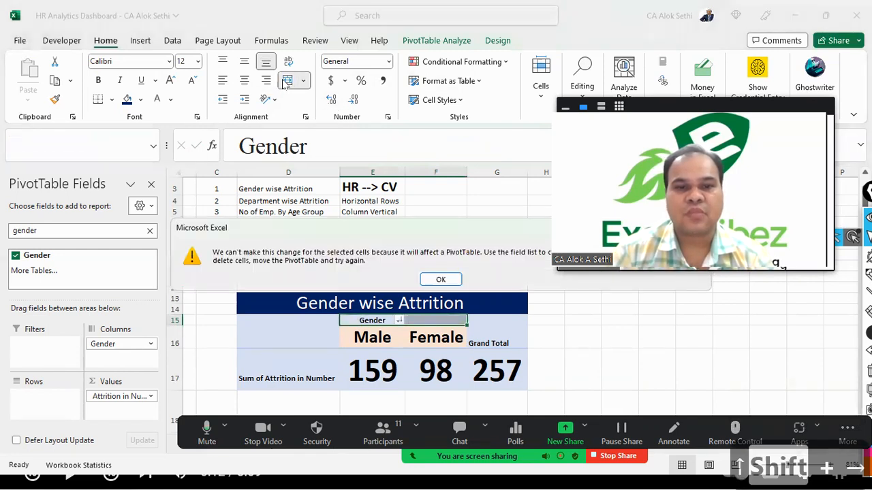
{"action": "left_click", "coordinate": [443, 277]}
- Try once more to strip the "Sum of" prefix from the value label in D17
{"action": "left_click", "coordinate": [265, 366]}
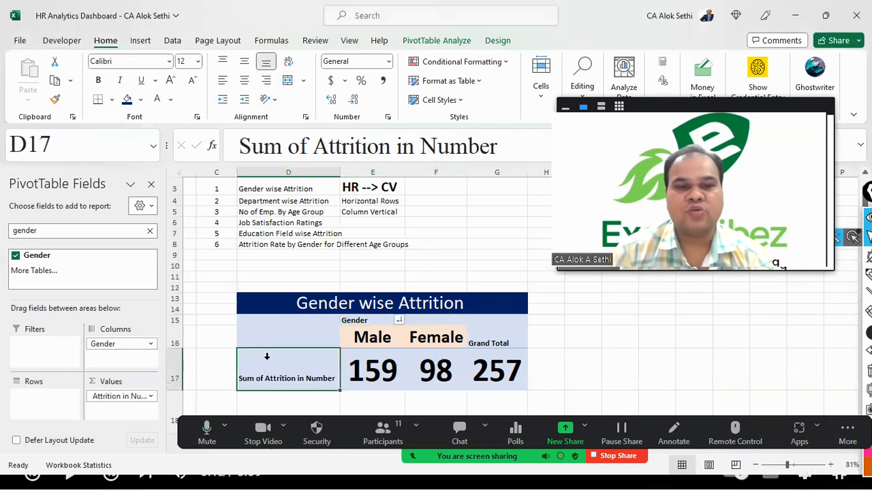
{"action": "left_click_drag", "start_coordinate": [307, 154], "coordinate": [211, 163]}
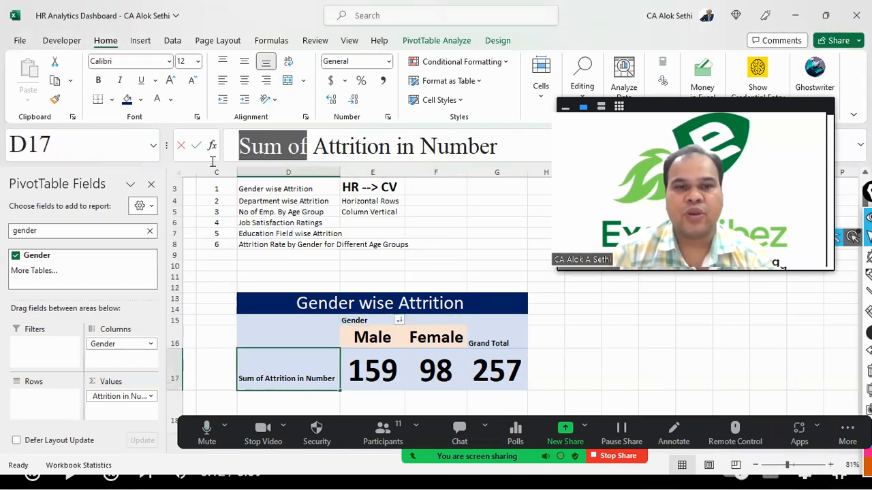
{"action": "key", "text": "Delete"}
{"action": "key", "text": "Return"}
{"action": "key", "text": "Up"}
{"action": "key", "text": "Up"}
{"action": "key", "text": "Up"}
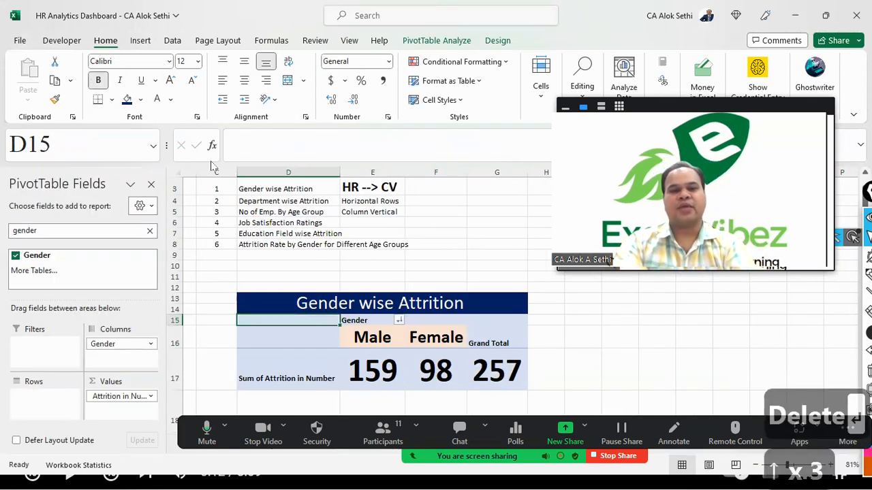
{"action": "key", "text": "Down"}
{"action": "key", "text": "Down"}
{"action": "key", "text": "Right"}
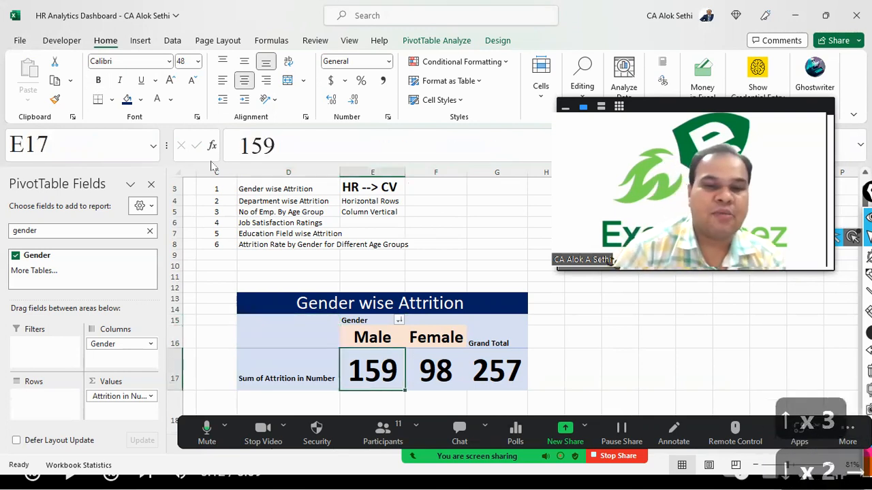
{"action": "key", "text": "Up"}
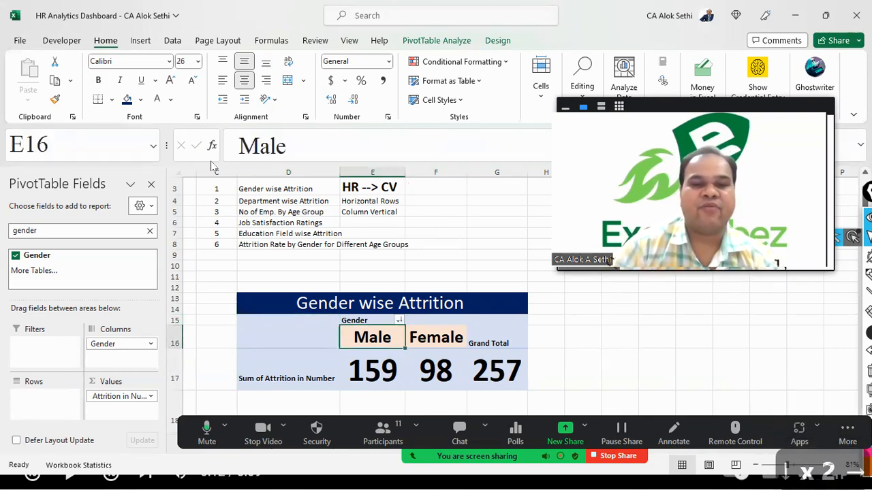
{"action": "key", "text": "Left"}
{"action": "key", "text": "Right"}
{"action": "key", "text": "ctrl+Down"}
{"action": "key", "text": "ctrl+Down"}
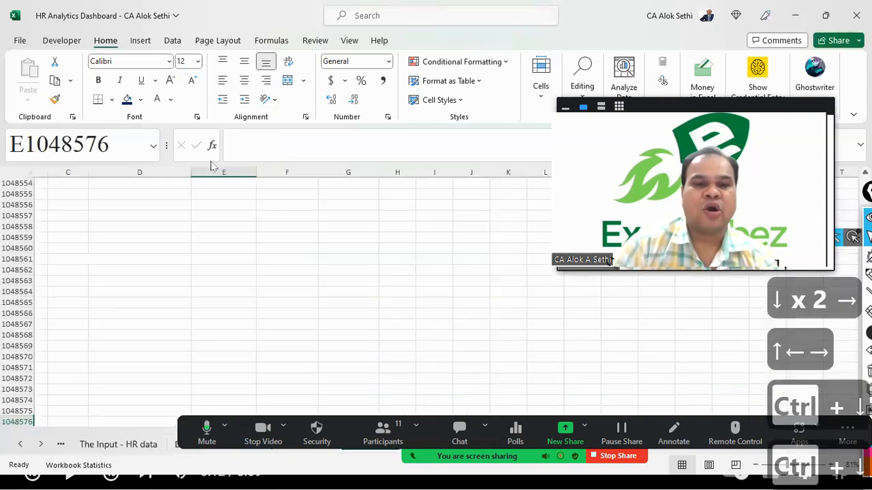
{"action": "key", "text": "ctrl+Up"}
{"action": "key", "text": "ctrl+Up"}
{"action": "key", "text": "Down"}
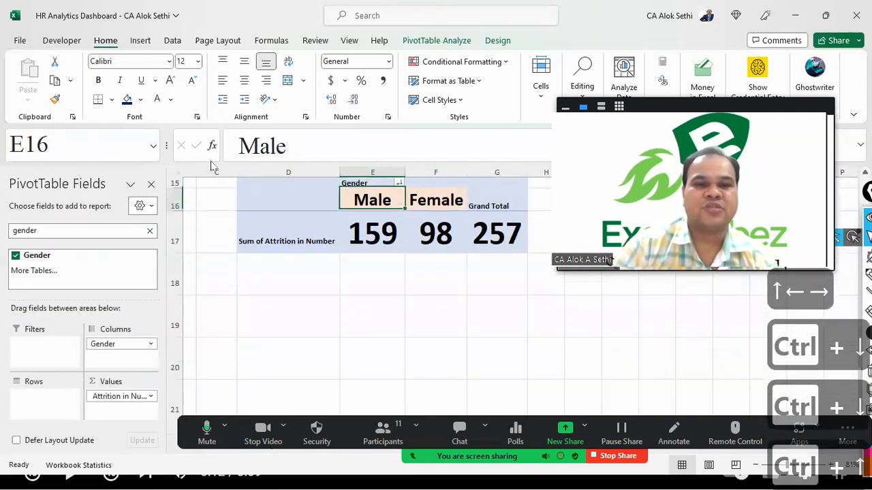
{"action": "key", "text": "shift+Right"}
{"action": "key", "text": "shift+Down"}
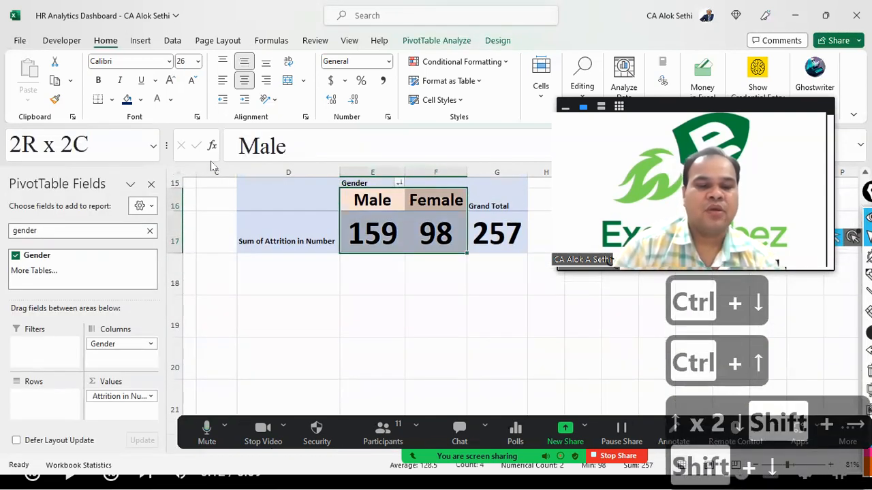
{"action": "key", "text": "super+minus"}
{"action": "key", "text": "super+minus"}
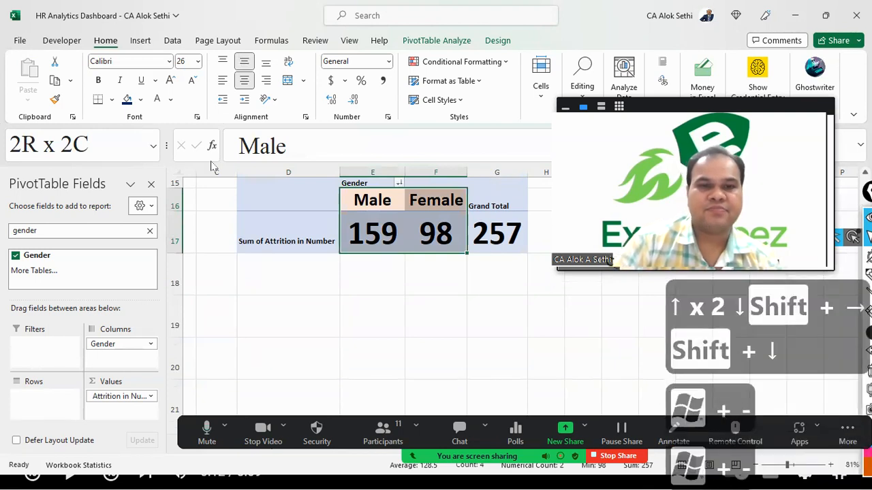
{"action": "scroll", "coordinate": [212, 166], "scroll_direction": "down", "scroll_amount": 3}
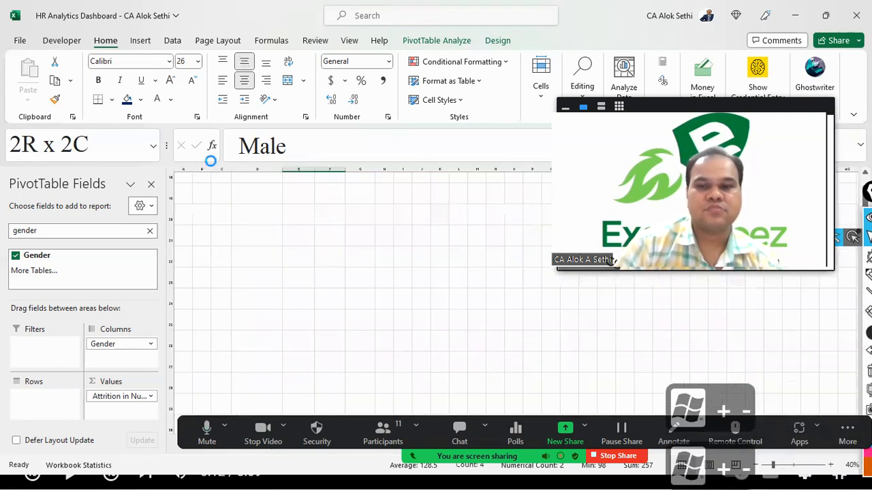
{"action": "scroll", "coordinate": [211, 165], "scroll_direction": "up", "scroll_amount": 2}
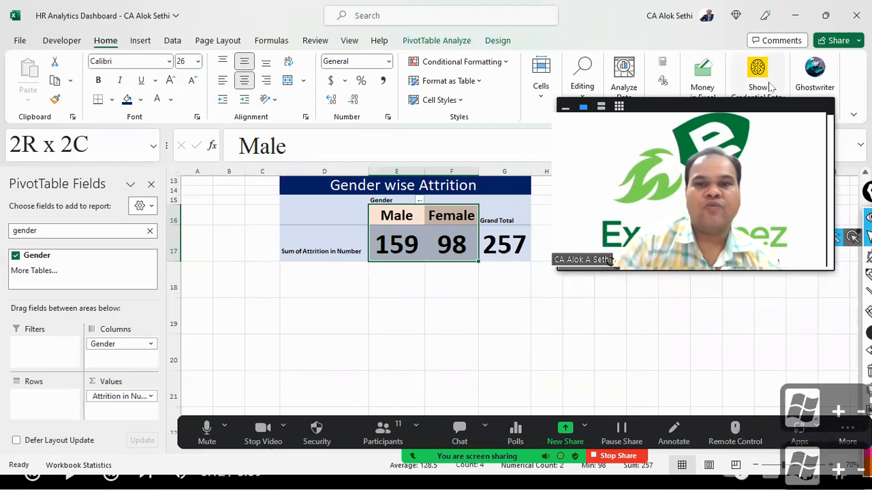
{"action": "left_click", "coordinate": [545, 281]}
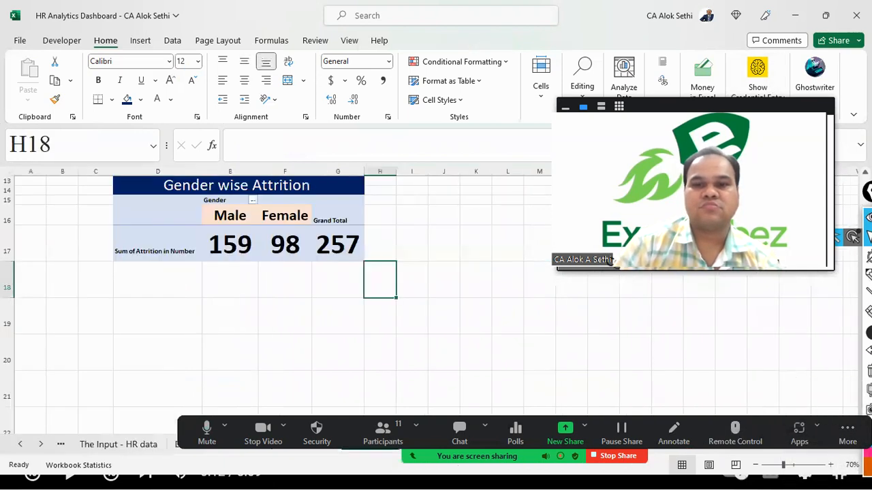
- Shrink the floating meeting video window and move it away from the ribbon and the PivotTable
{"action": "left_click_drag", "start_coordinate": [557, 271], "coordinate": [689, 196]}
{"action": "left_click_drag", "start_coordinate": [762, 104], "coordinate": [711, 284]}
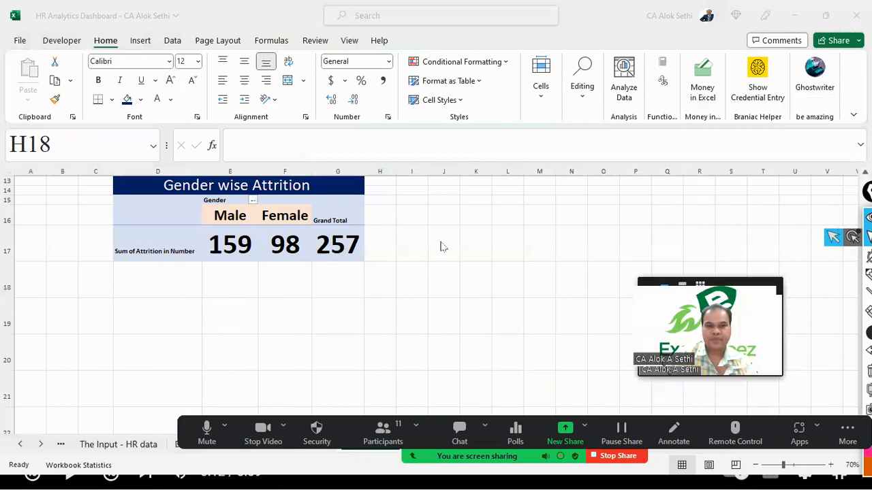
{"action": "scroll", "coordinate": [440, 247], "scroll_direction": "up", "scroll_amount": 2}
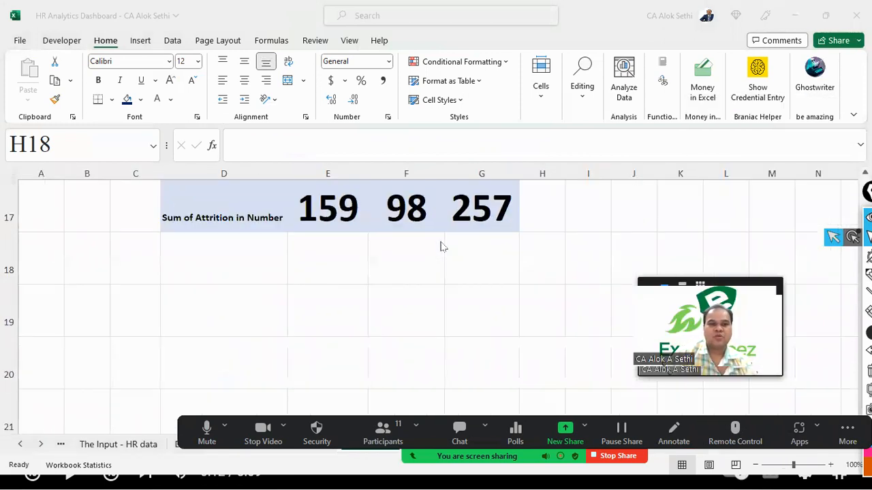
{"action": "scroll", "coordinate": [238, 252], "scroll_direction": "up", "scroll_amount": 4}
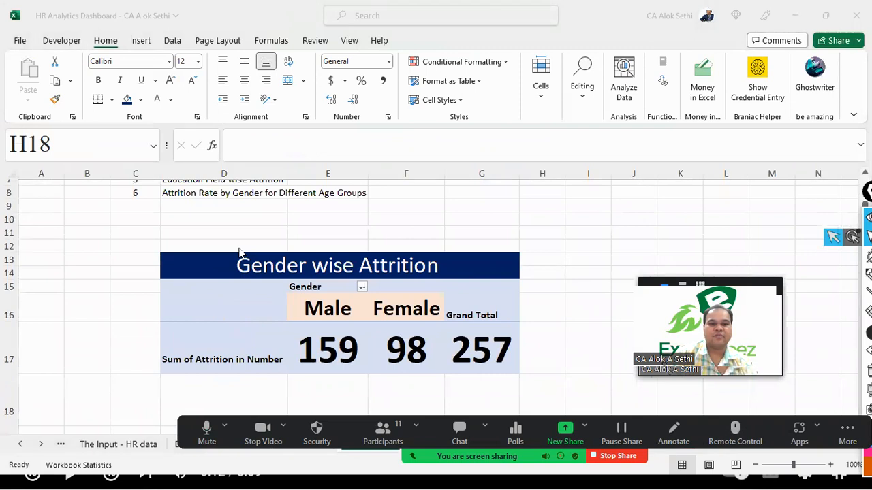
- Select the Male and Female headings with their counts in E16:F17 and close the PivotTable Fields pane
{"action": "left_click", "coordinate": [194, 261]}
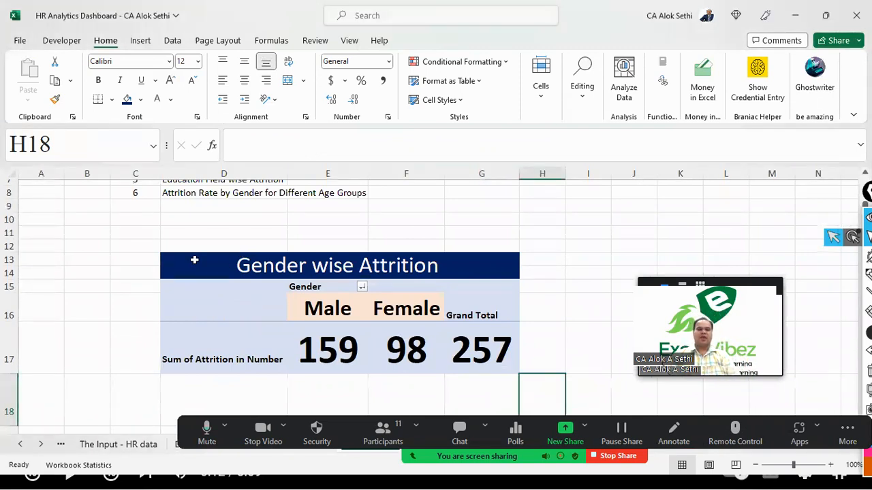
{"action": "left_click_drag", "start_coordinate": [316, 308], "coordinate": [384, 348]}
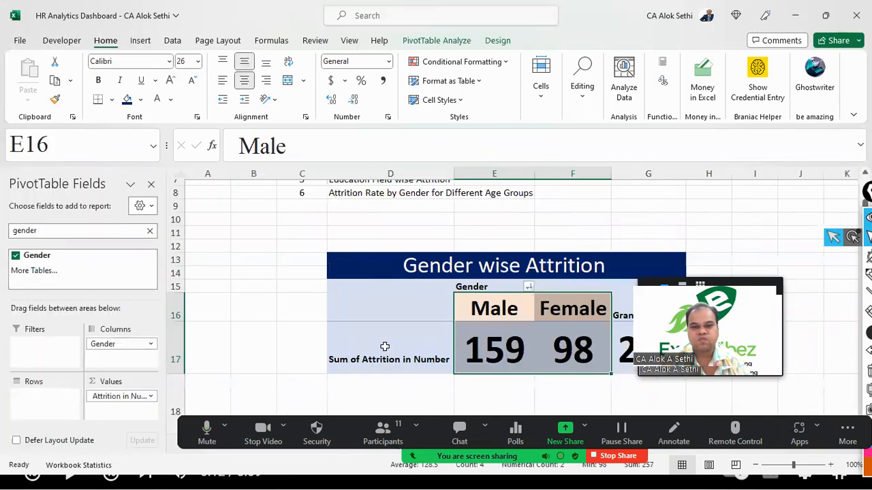
{"action": "left_click", "coordinate": [150, 185]}
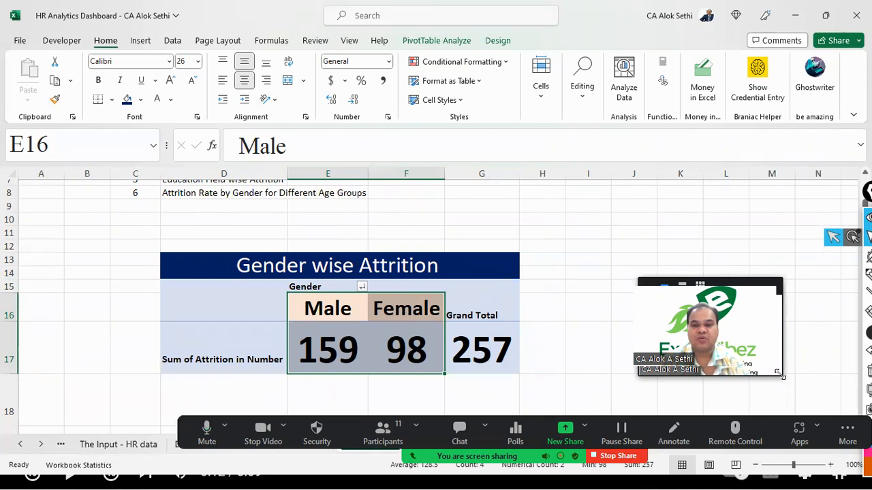
- Enlarge the floating meeting video window, reposition it beside the PivotTable, and open the Zoom meeting chat
{"action": "left_click_drag", "start_coordinate": [828, 405], "coordinate": [831, 405]}
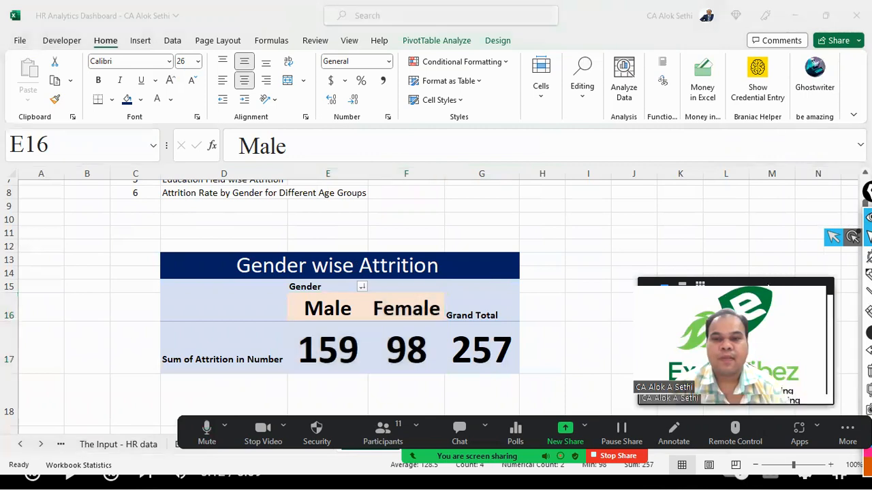
{"action": "left_click_drag", "start_coordinate": [768, 286], "coordinate": [754, 191]}
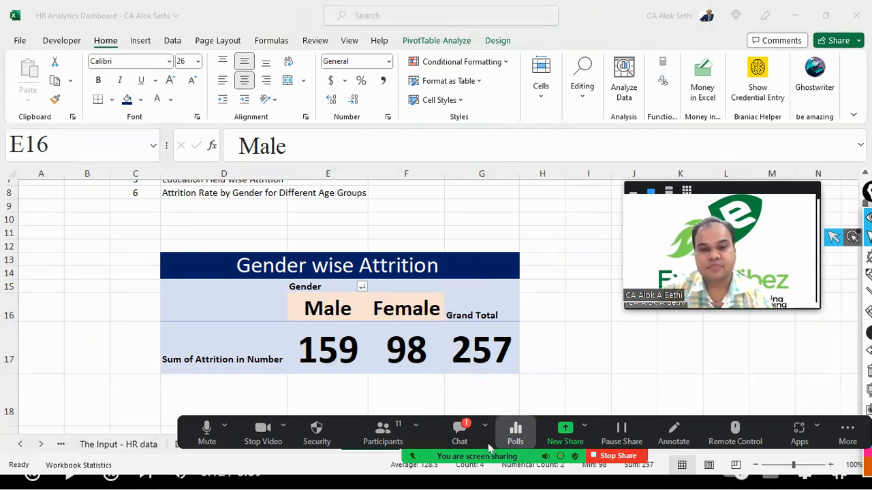
{"action": "left_click", "coordinate": [460, 431]}
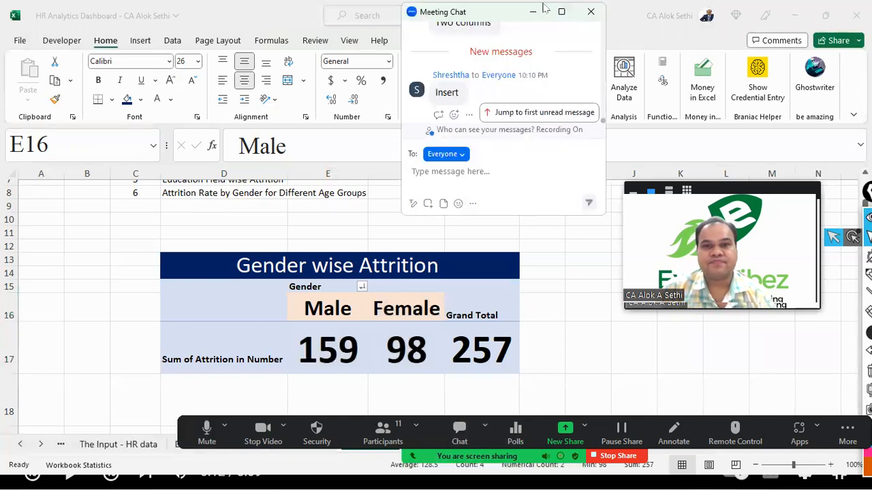
- Close the meeting chat and select the empty cell F10 above the gender-wise attrition PivotTable
{"action": "left_click", "coordinate": [590, 12]}
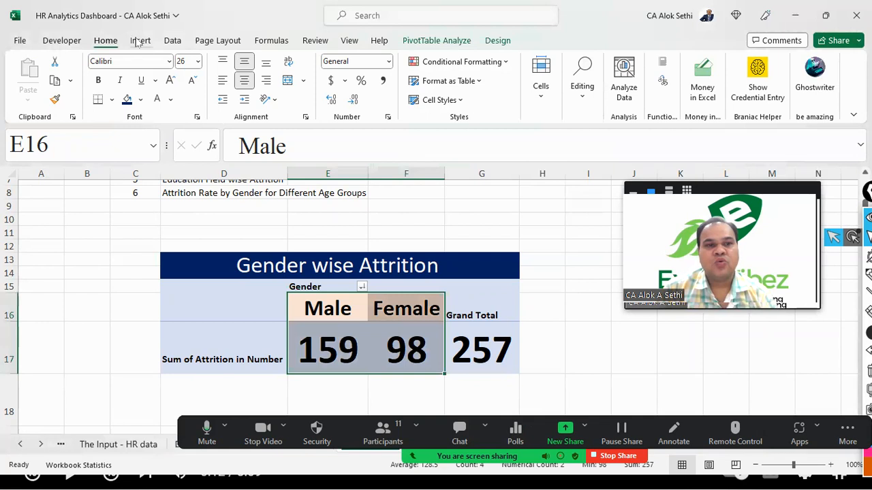
{"action": "left_click", "coordinate": [138, 41]}
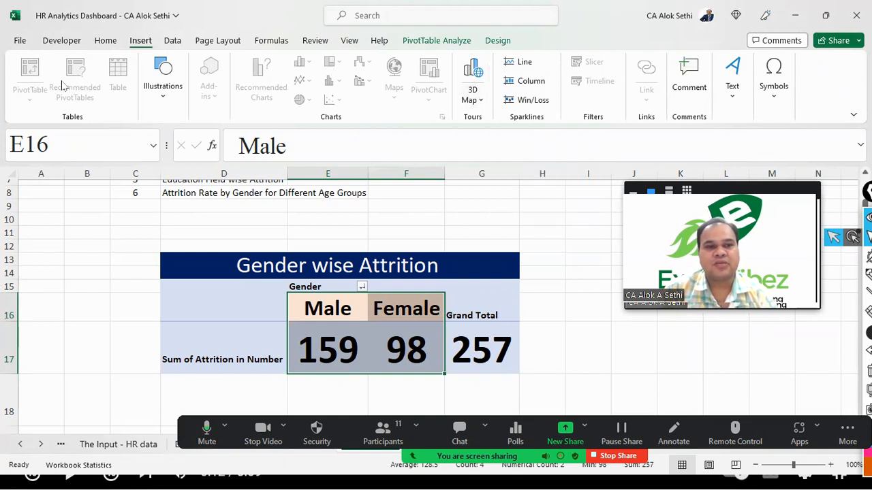
{"action": "left_click", "coordinate": [473, 80]}
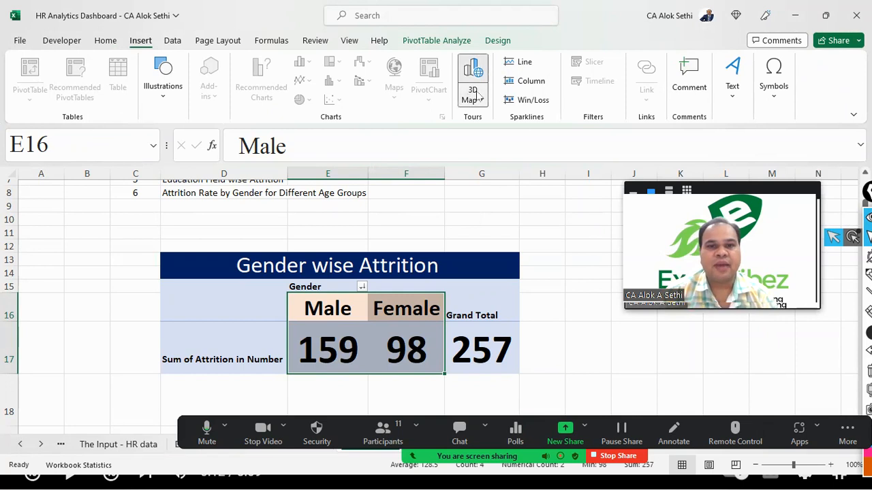
{"action": "left_click", "coordinate": [381, 225]}
{"action": "left_click", "coordinate": [380, 220]}
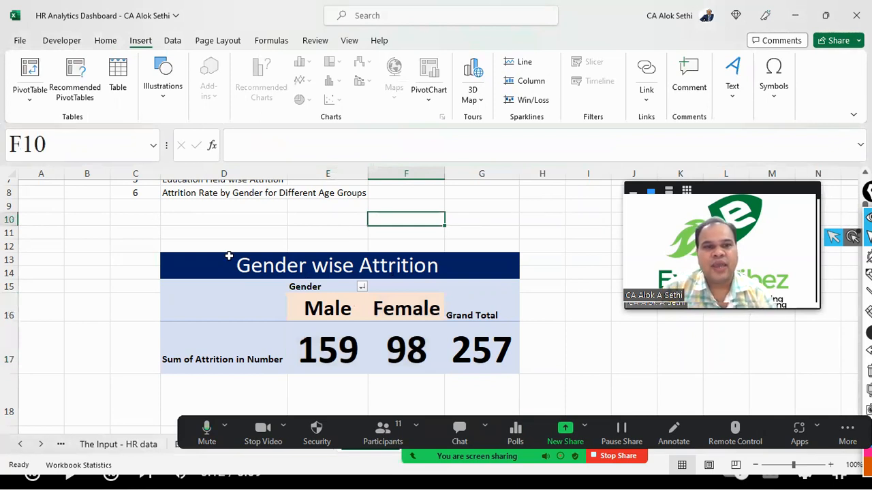
{"action": "left_click", "coordinate": [429, 100]}
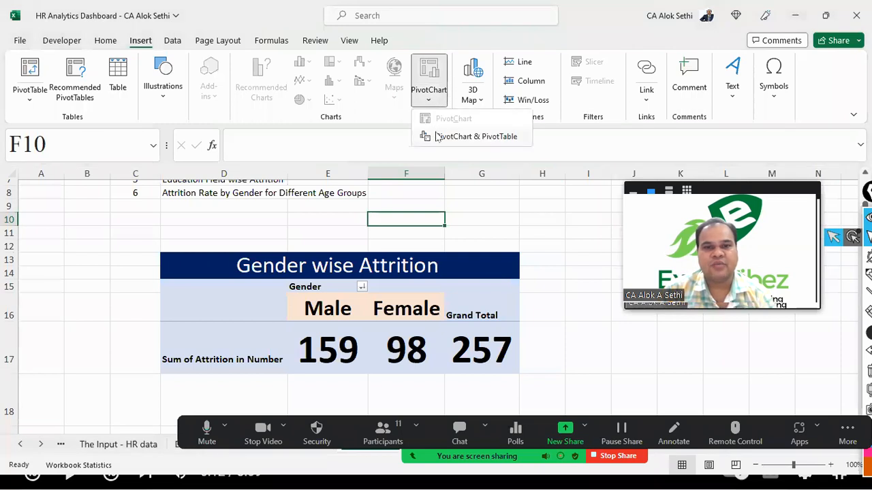
{"action": "left_click", "coordinate": [475, 136]}
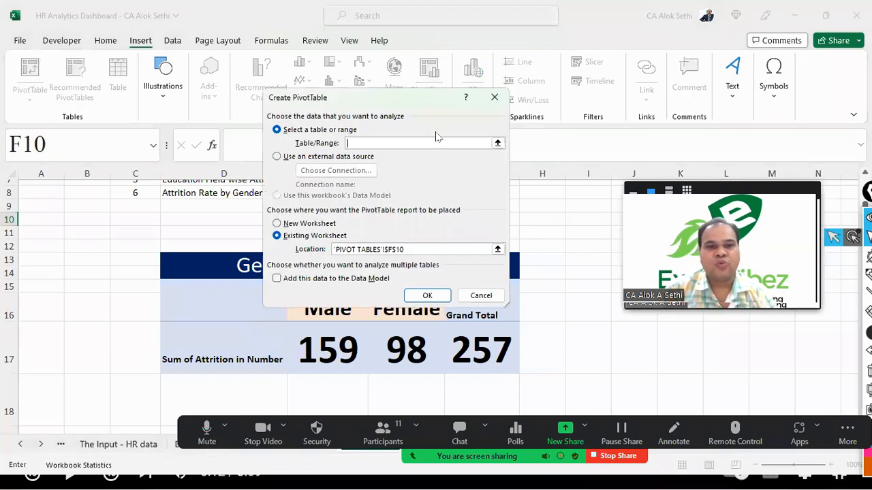
{"action": "left_click", "coordinate": [480, 296]}
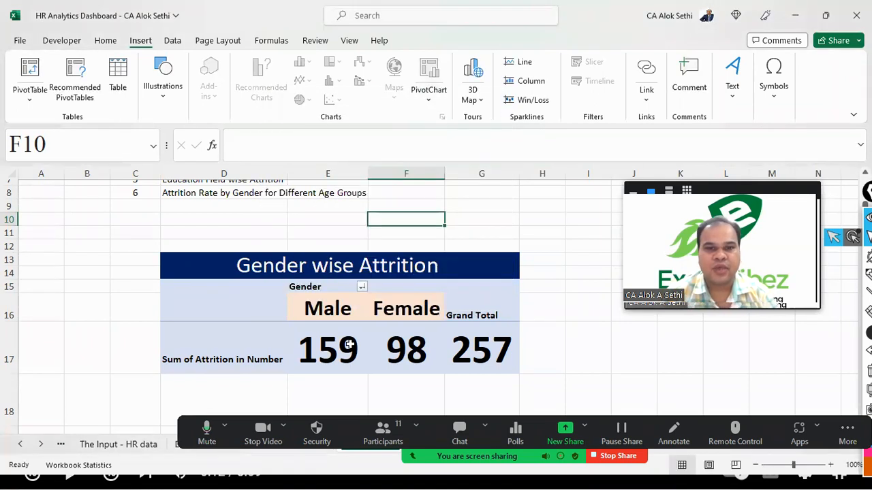
{"action": "left_click", "coordinate": [349, 345]}
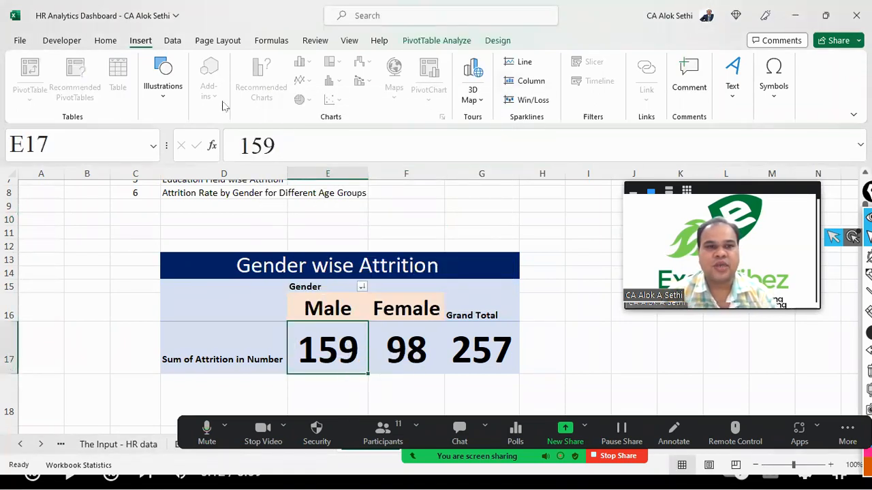
{"action": "left_click", "coordinate": [104, 313]}
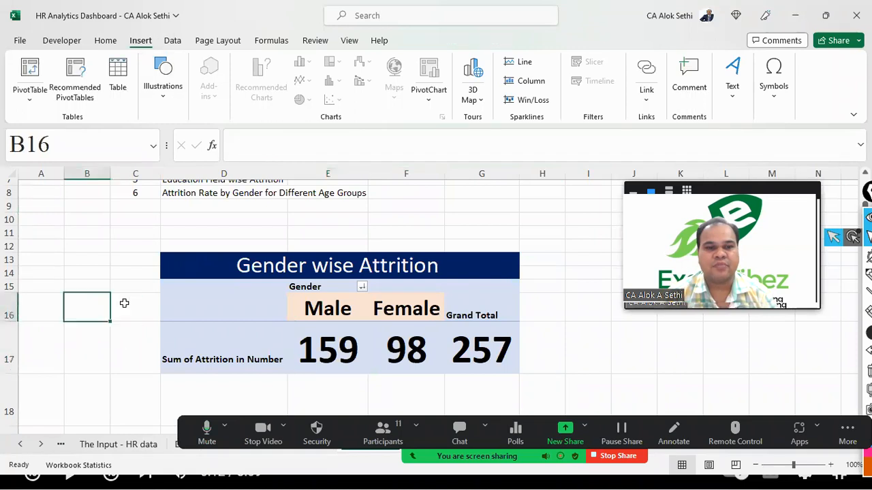
{"action": "left_click_drag", "start_coordinate": [205, 298], "coordinate": [458, 349]}
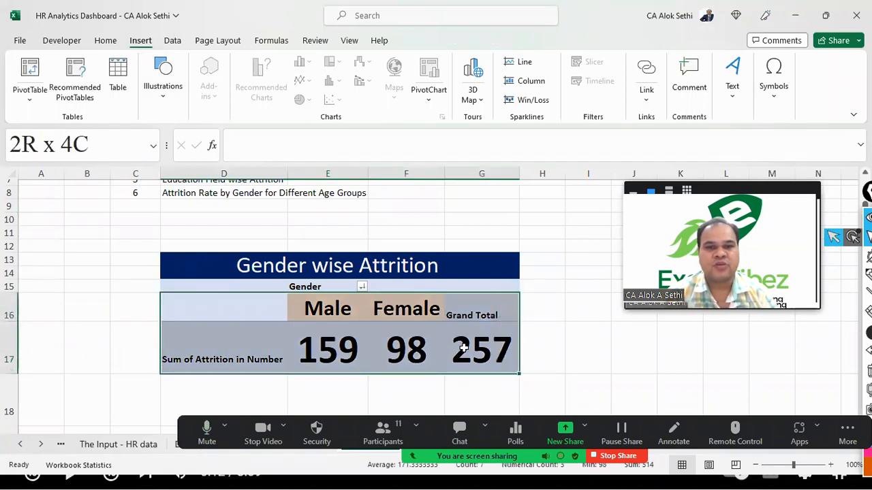
{"action": "left_click", "coordinate": [622, 335]}
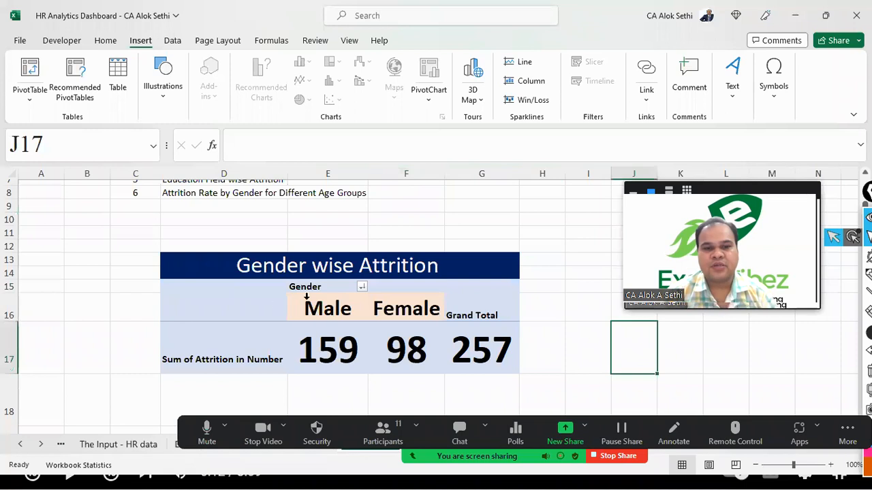
- Select the Male and Female headings with their counts in E16:F17 and try to insert a default chart from them
{"action": "left_click_drag", "start_coordinate": [315, 301], "coordinate": [413, 354]}
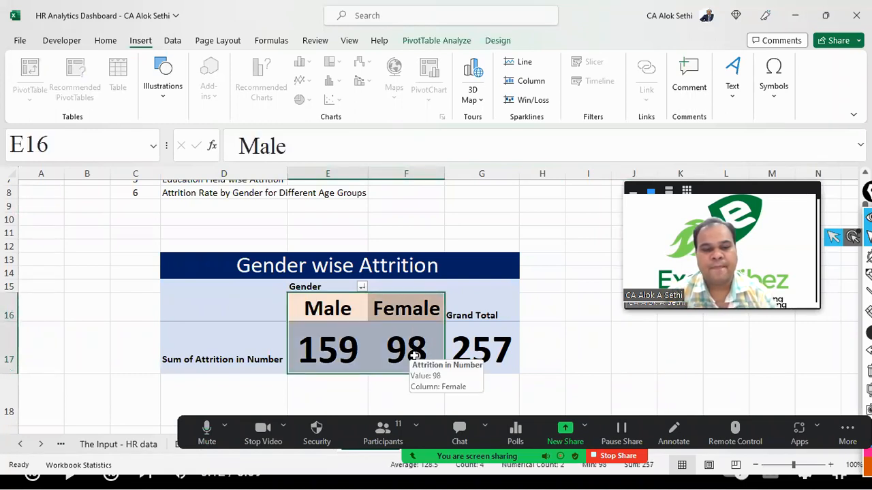
{"action": "key", "text": "alt+F1"}
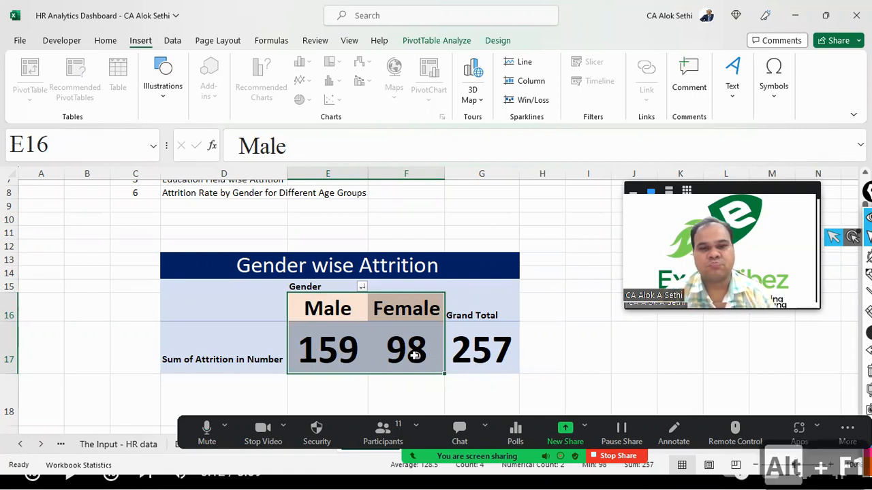
{"action": "left_click", "coordinate": [567, 338]}
{"action": "left_click_drag", "start_coordinate": [343, 311], "coordinate": [407, 350]}
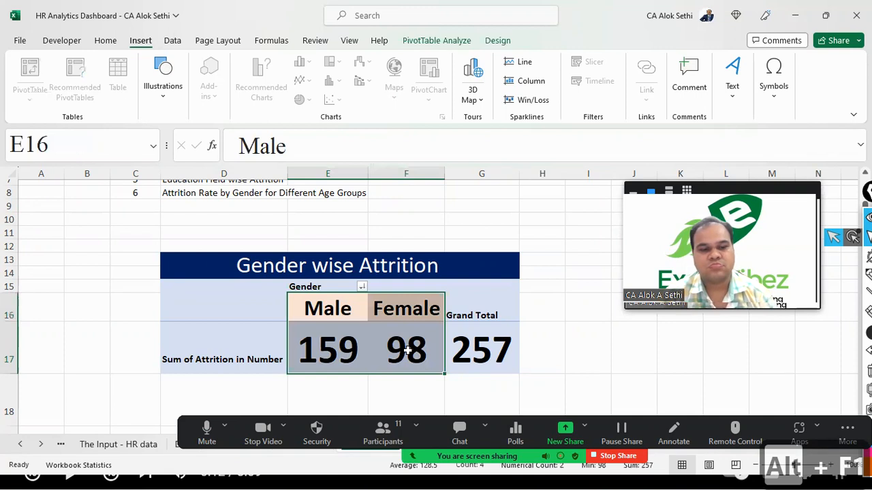
{"action": "key", "text": "alt+F1"}
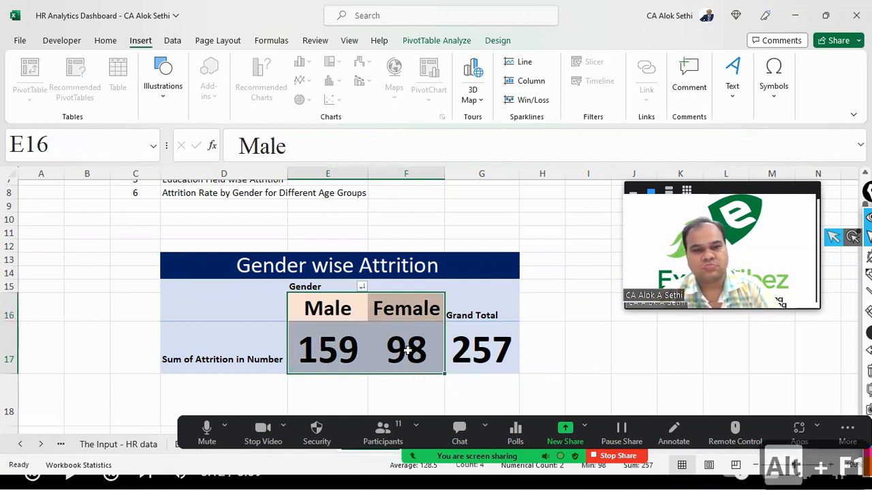
- Collapse the ribbon and try again to insert a default chart from the selected PivotTable cells
{"action": "key", "text": "ctrl+F1"}
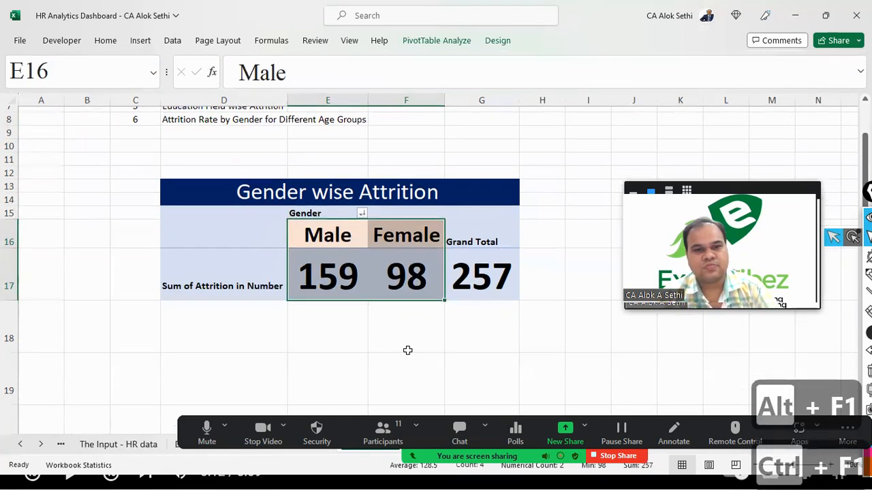
{"action": "key", "text": "alt+1"}
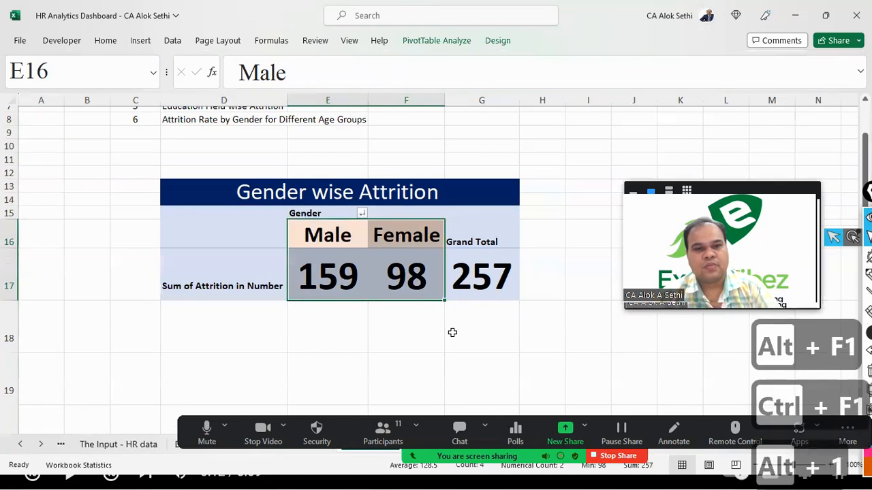
{"action": "key", "text": "ctrl+1"}
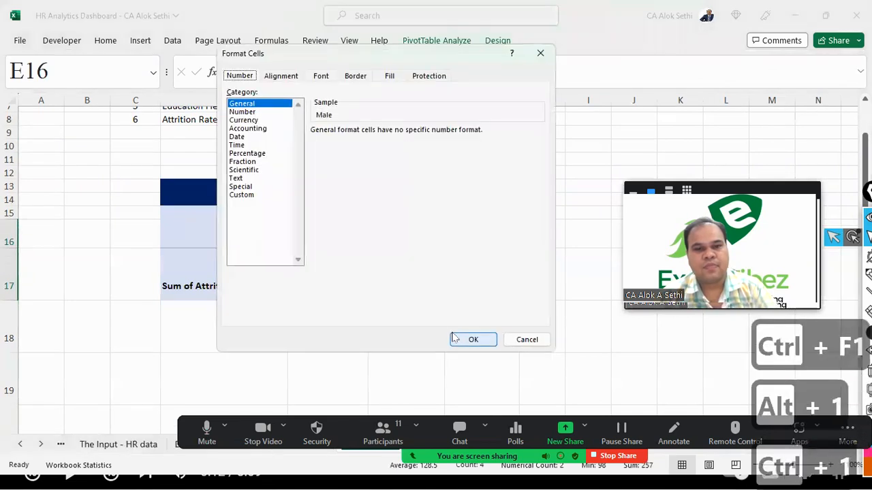
{"action": "key", "text": "Escape"}
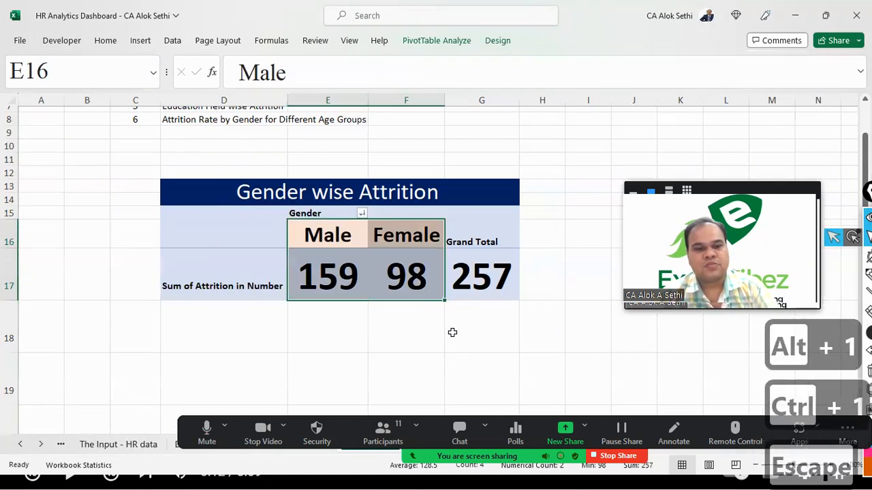
{"action": "key", "text": "alt+F1"}
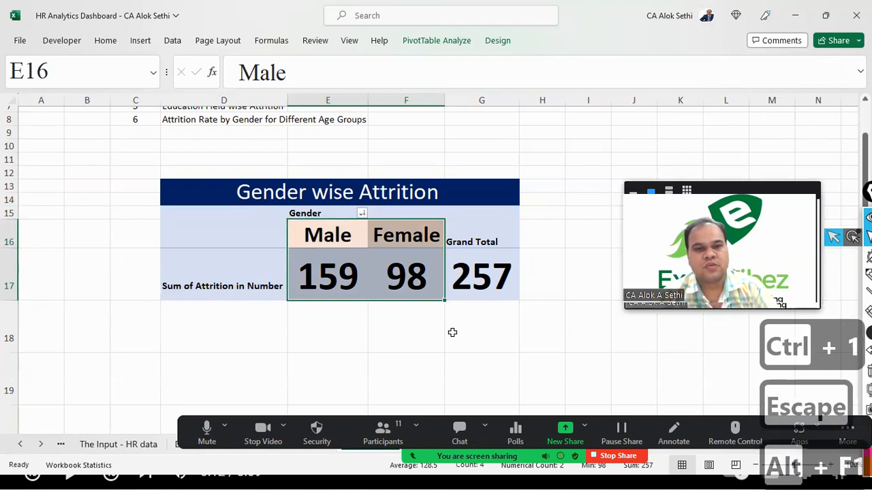
{"action": "key", "text": "alt+F1"}
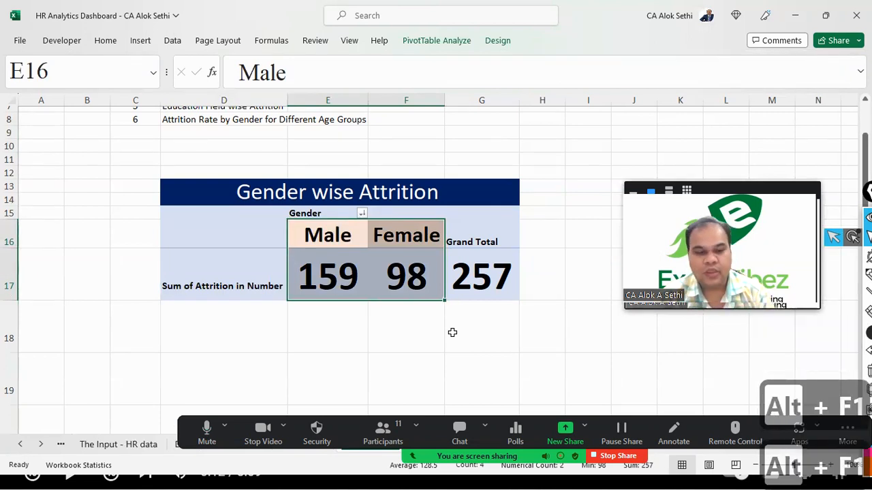
- Copy the Male and Female headings with their counts from E16:F17 to D19 and try to chart the copy
{"action": "key", "text": "ctrl+c"}
{"action": "scroll", "coordinate": [177, 359], "scroll_direction": "down", "scroll_amount": 2}
{"action": "scroll", "coordinate": [178, 359], "scroll_direction": "down", "scroll_amount": 1}
{"action": "left_click", "coordinate": [198, 245]}
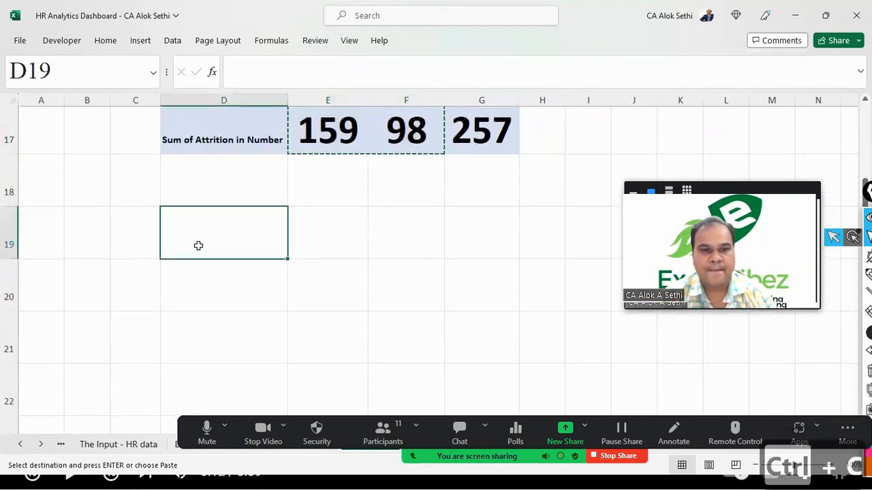
{"action": "key", "text": "ctrl+v"}
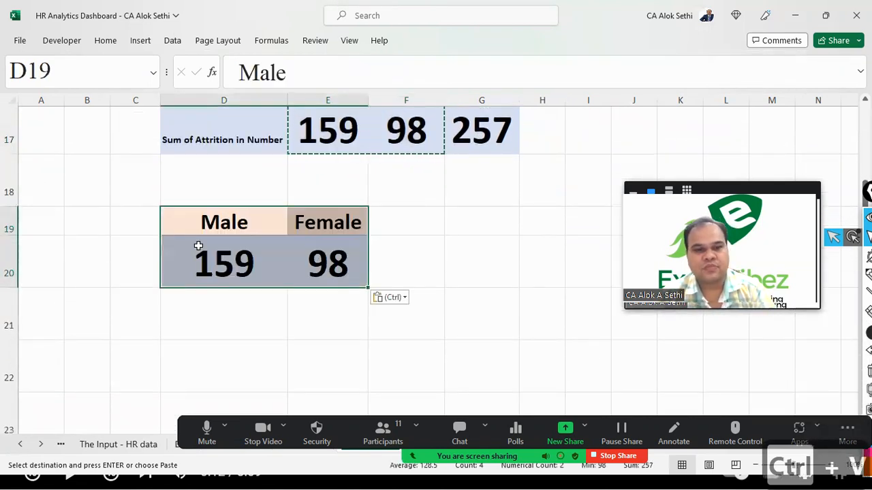
{"action": "key", "text": "alt+F1"}
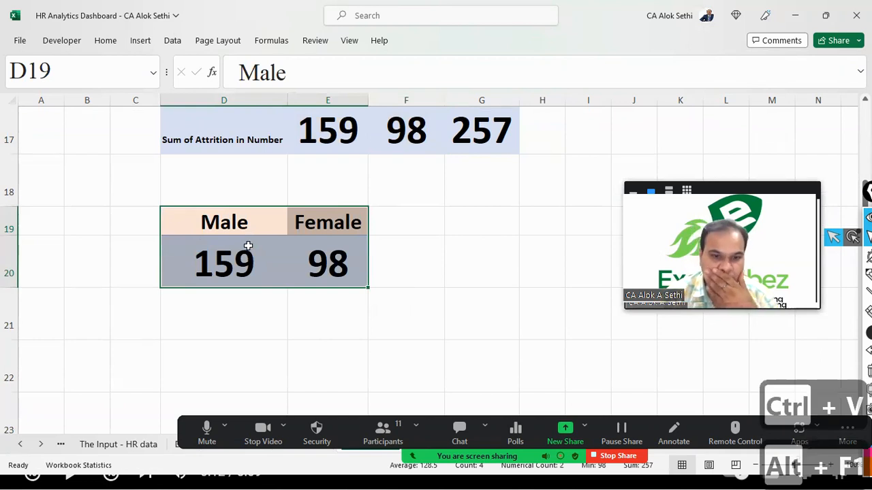
- Show the hidden worksheet objects and widen column G so the grand total fits
{"action": "key", "text": "ctrl+6"}
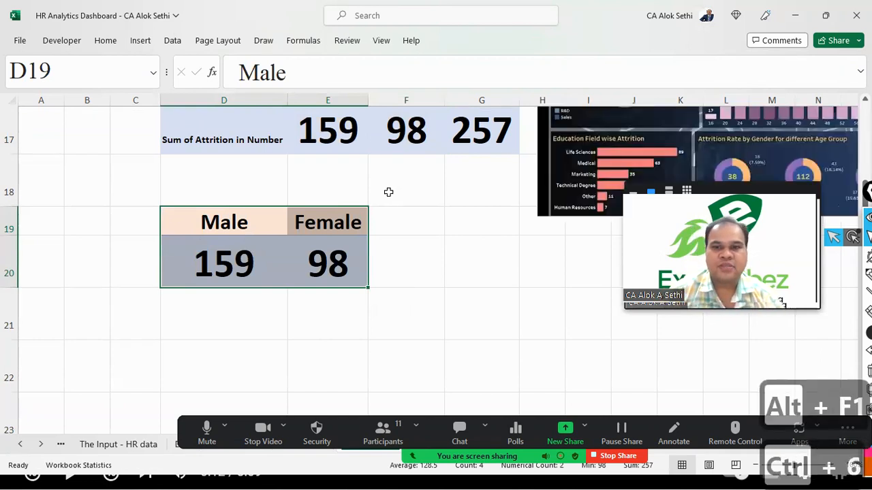
{"action": "scroll", "coordinate": [484, 244], "scroll_direction": "down", "scroll_amount": 5}
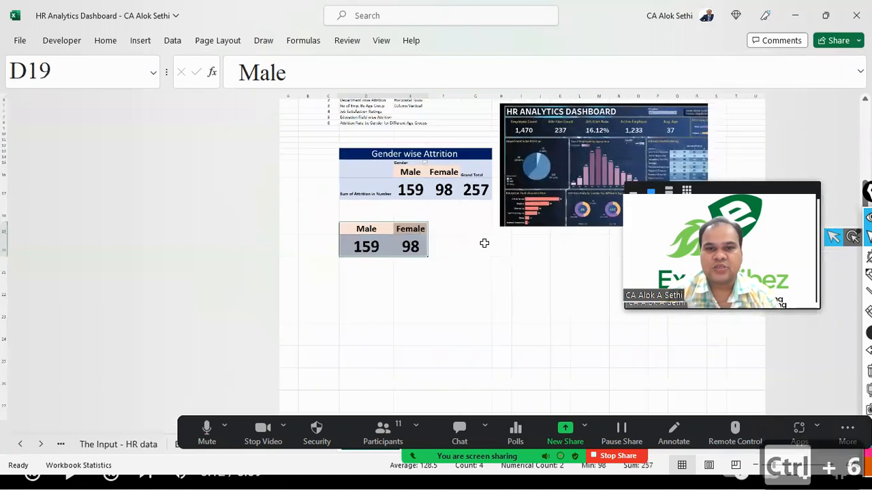
{"action": "scroll", "coordinate": [327, 129], "scroll_direction": "up", "scroll_amount": 2}
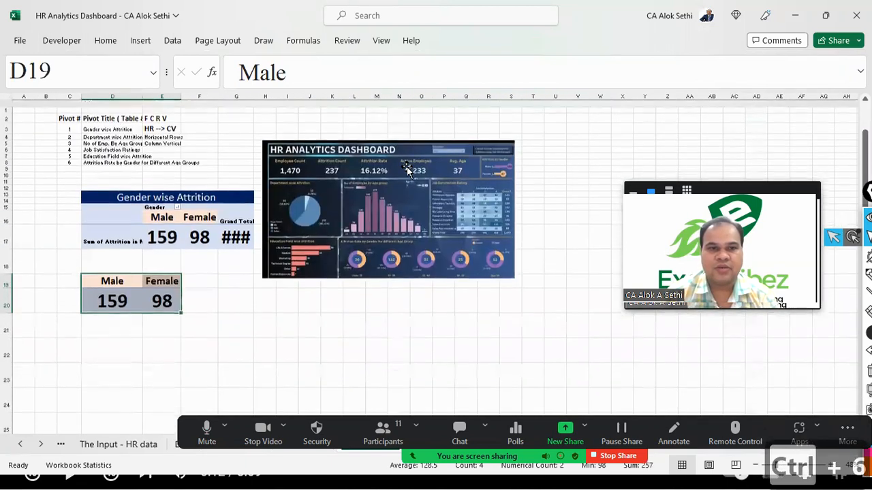
{"action": "left_click_drag", "start_coordinate": [252, 95], "coordinate": [282, 96]}
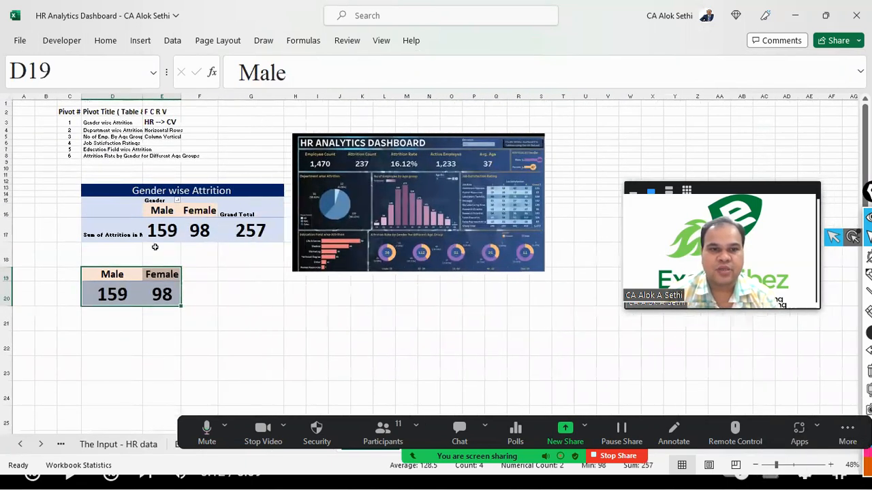
- Insert a default column chart from the copied gender data in D19:E20 and move the dashboard picture off it
{"action": "left_click_drag", "start_coordinate": [101, 286], "coordinate": [161, 302]}
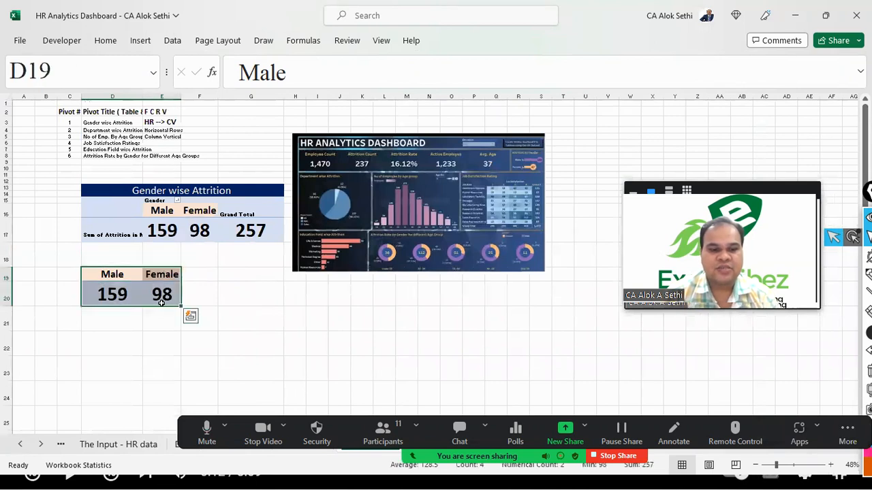
{"action": "key", "text": "alt+F1"}
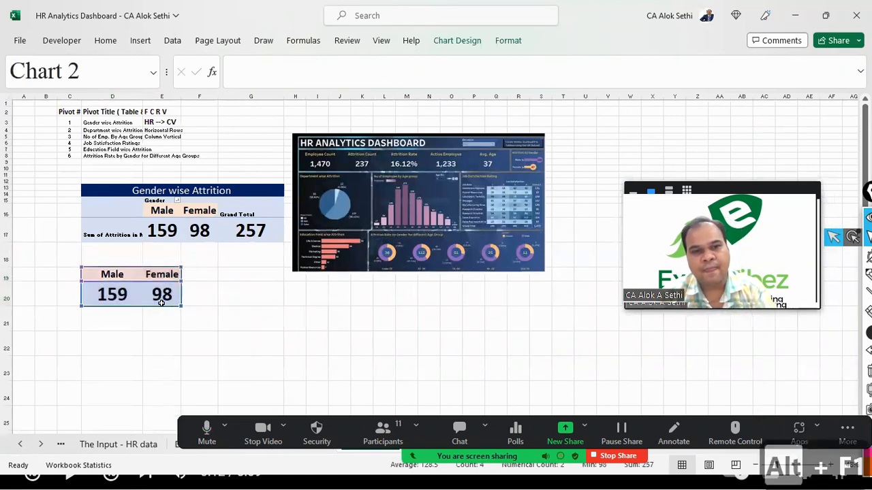
{"action": "left_click_drag", "start_coordinate": [400, 181], "coordinate": [621, 244]}
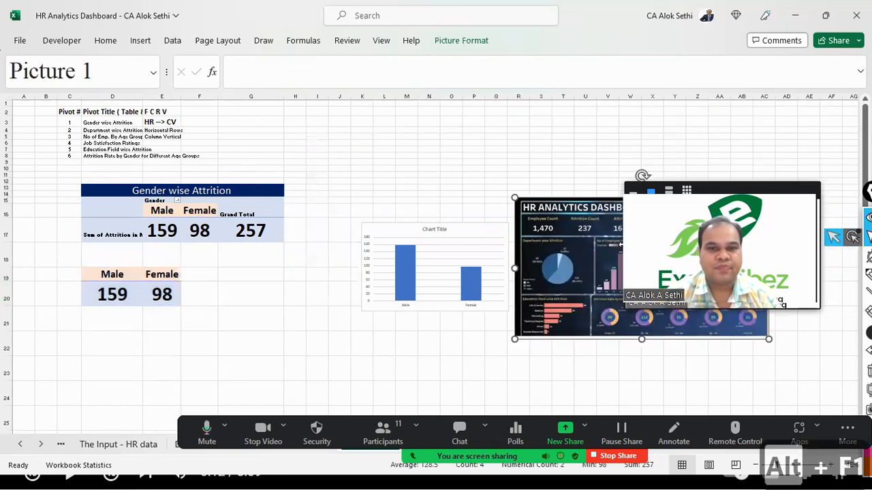
- Enlarge the gender column chart to cover about H3 to Q22 and move the dashboard picture farther away from it
{"action": "left_click", "coordinate": [365, 227]}
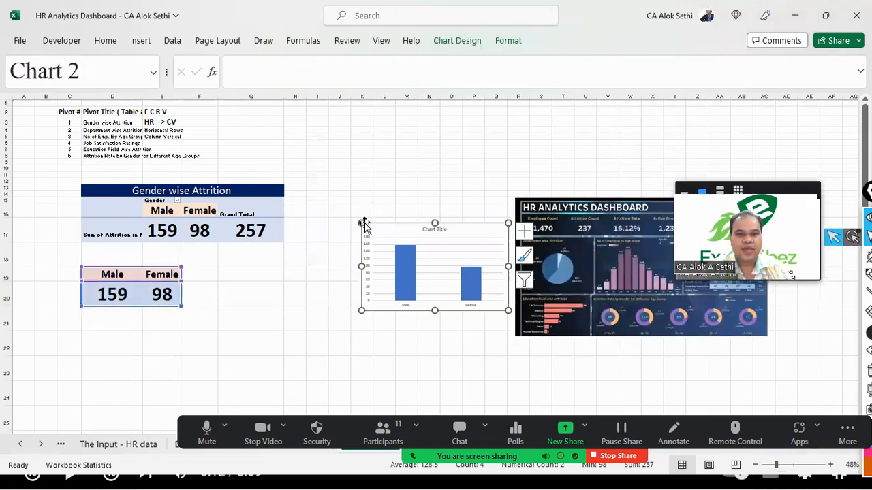
{"action": "left_click_drag", "start_coordinate": [362, 224], "coordinate": [306, 121]}
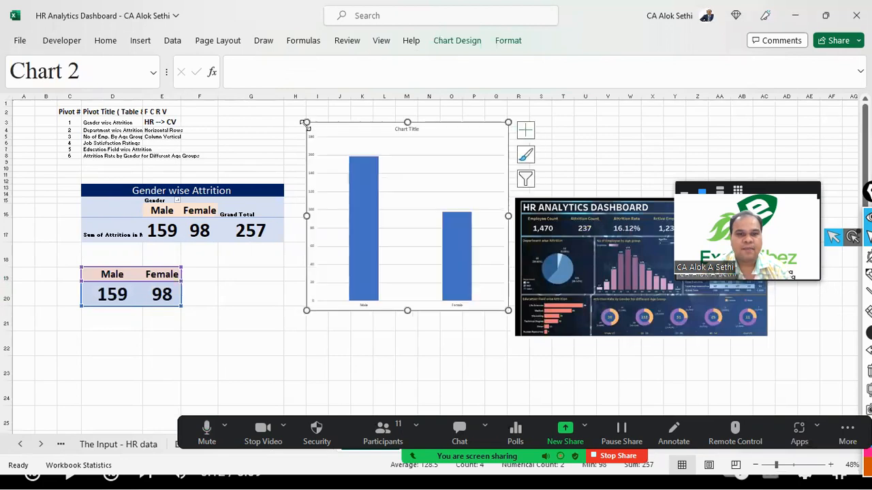
{"action": "left_click_drag", "start_coordinate": [406, 310], "coordinate": [409, 368]}
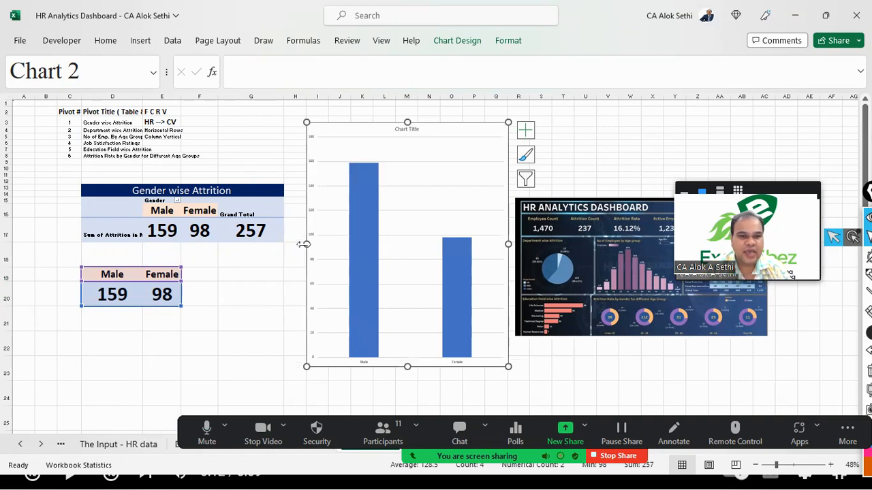
{"action": "left_click_drag", "start_coordinate": [300, 244], "coordinate": [292, 244]}
{"action": "left_click_drag", "start_coordinate": [576, 233], "coordinate": [634, 266]}
{"action": "left_click", "coordinate": [407, 216]}
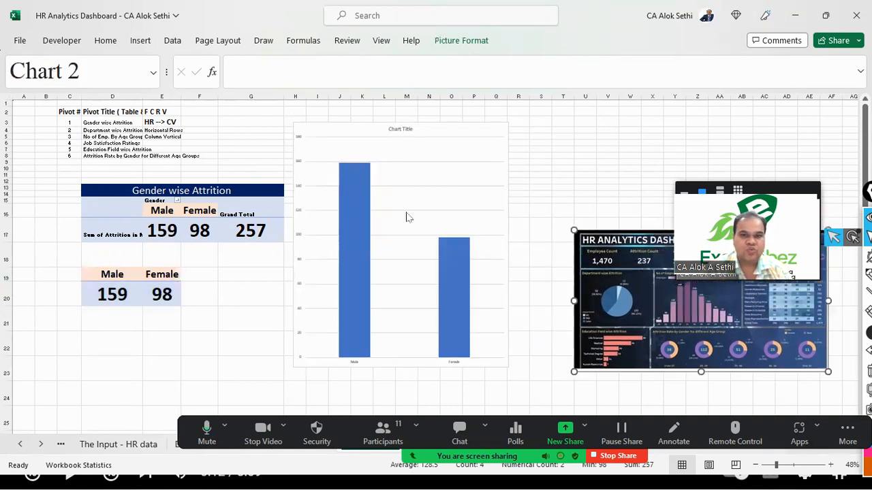
- Widen the gender column chart to about the end of column R and enter the note "Alt + F1" in D22
{"action": "left_click_drag", "start_coordinate": [508, 244], "coordinate": [532, 243]}
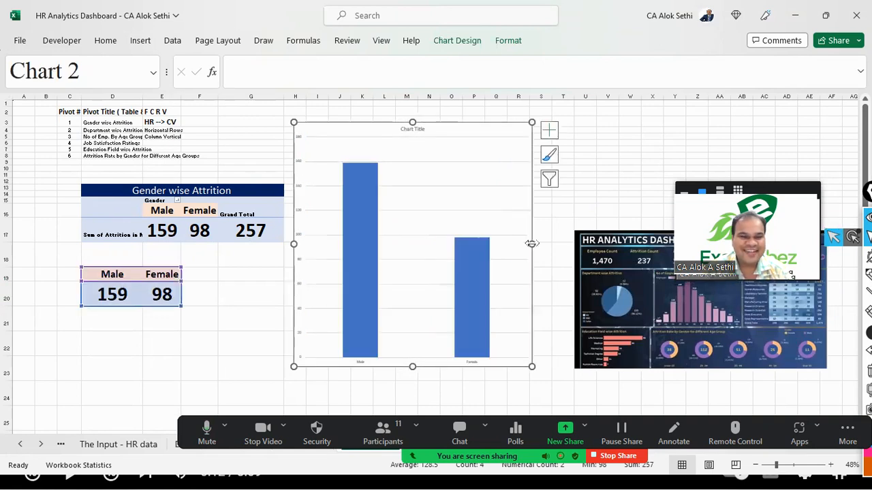
{"action": "left_click", "coordinate": [163, 329]}
{"action": "double_click", "coordinate": [113, 341]}
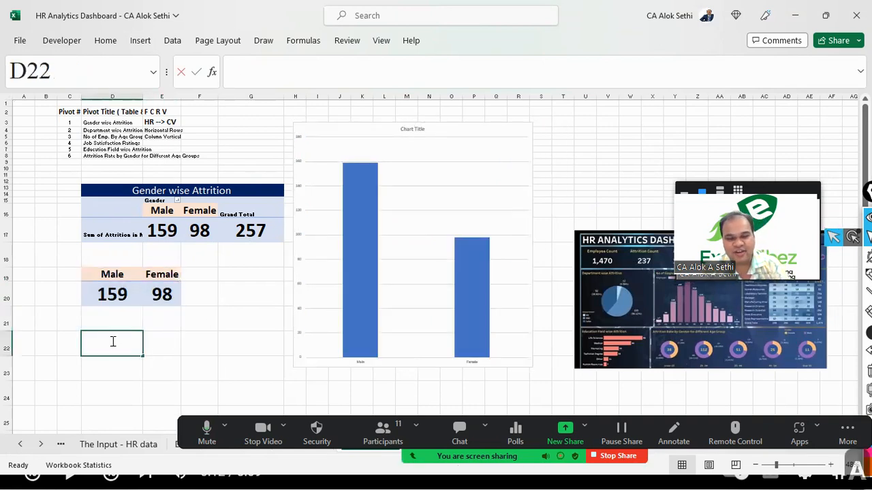
{"action": "type", "text": "Altr"}
{"action": "key", "text": "BackSpace"}
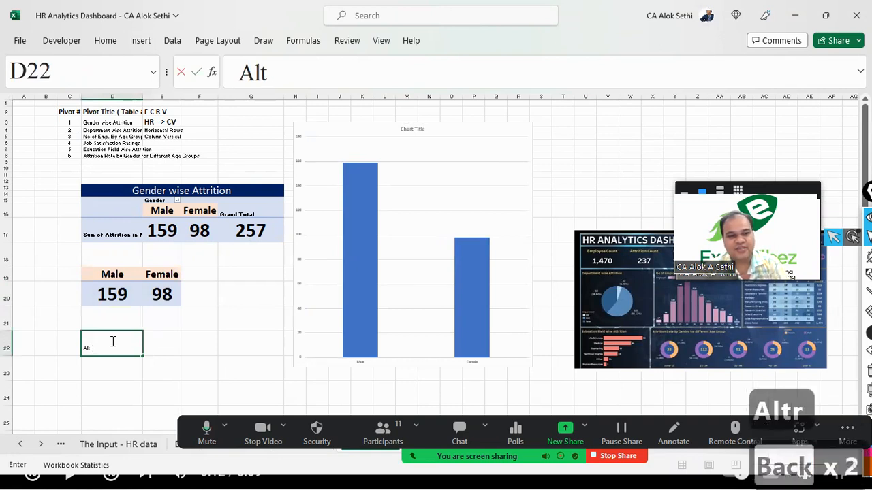
{"action": "type", "text": "+ F1"}
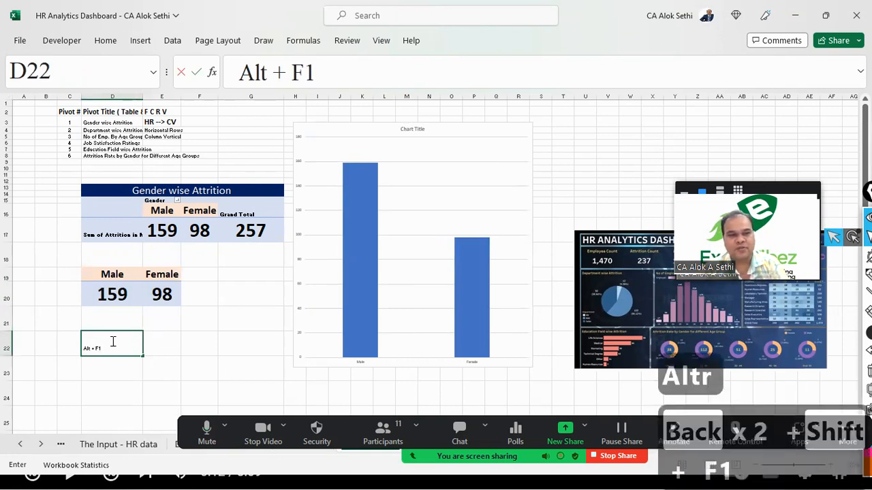
{"action": "key", "text": "Return"}
- Format the note in D22 as bold 72-point text, aligned left and centred vertically
{"action": "left_click", "coordinate": [114, 340]}
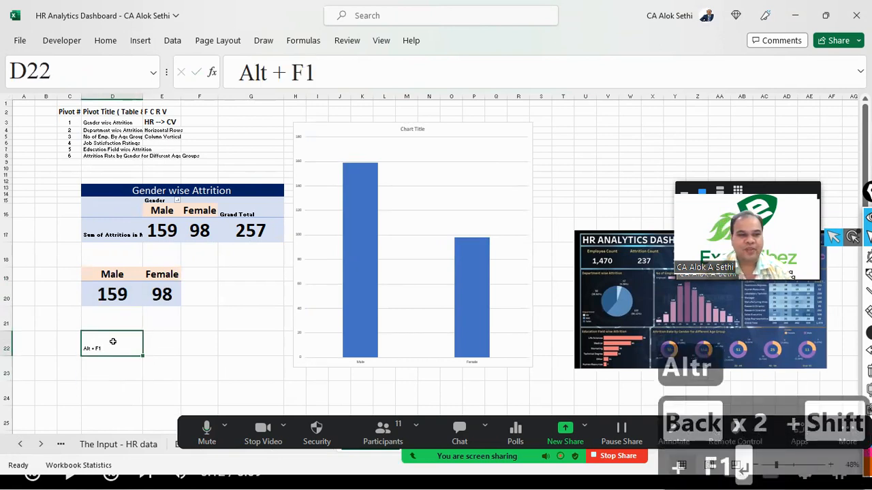
{"action": "left_click", "coordinate": [116, 45]}
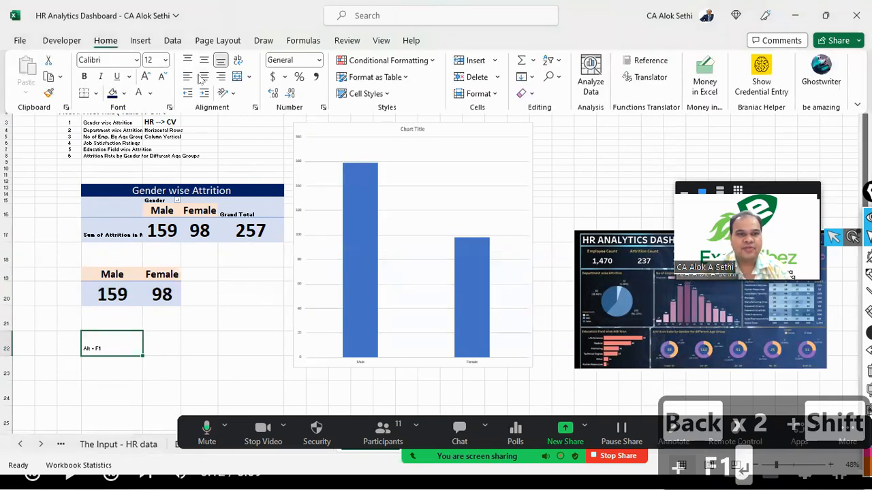
{"action": "left_click", "coordinate": [204, 60]}
{"action": "left_click", "coordinate": [204, 77]}
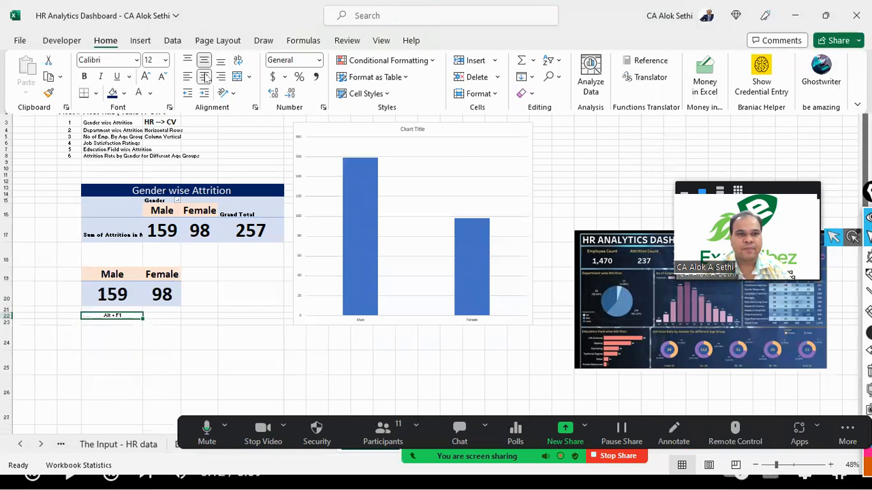
{"action": "left_click", "coordinate": [146, 77]}
{"action": "left_click", "coordinate": [146, 77]}
{"action": "left_click", "coordinate": [146, 77]}
{"action": "left_click", "coordinate": [146, 77]}
{"action": "left_click", "coordinate": [146, 77]}
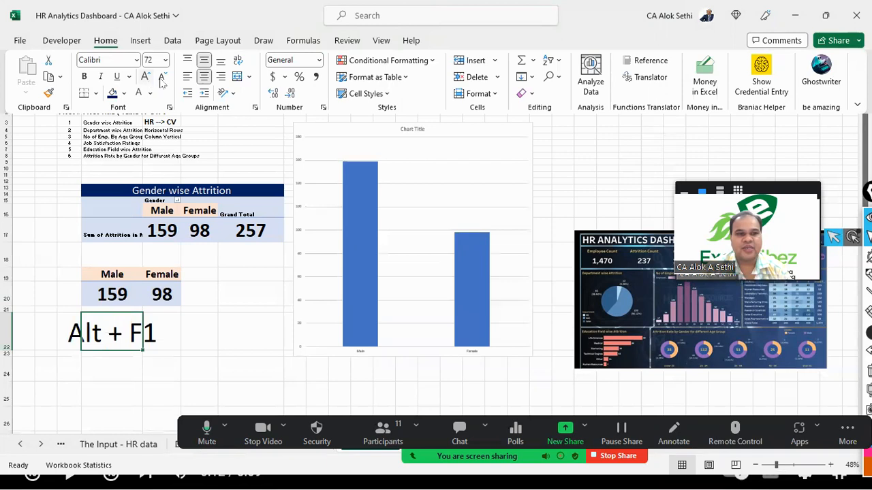
{"action": "left_click", "coordinate": [192, 80]}
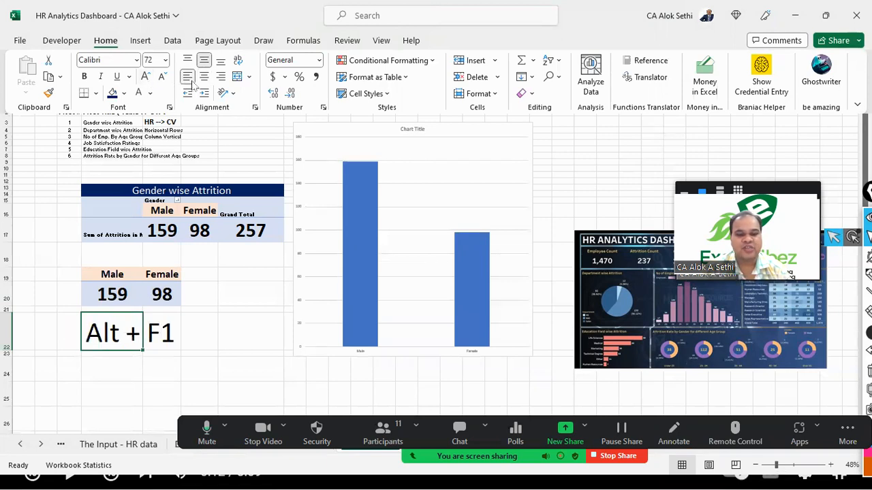
{"action": "key", "text": "ctrl+b"}
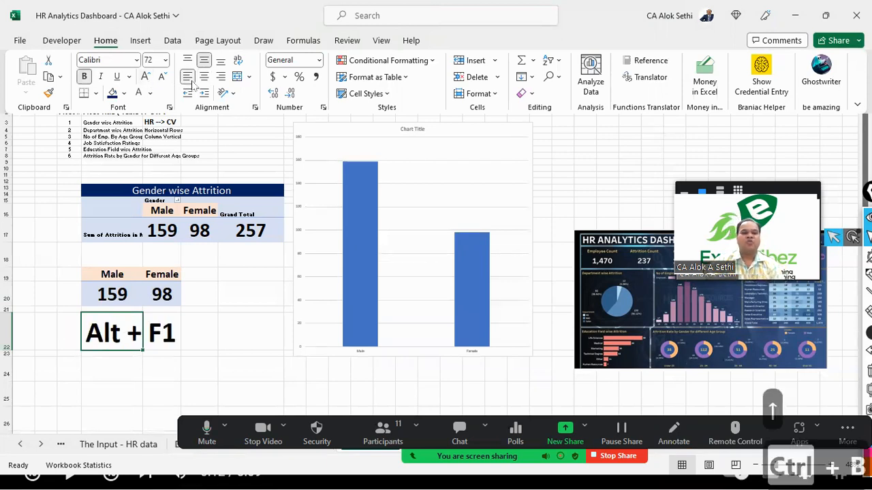
- Delete the column chart built from the copied gender data
{"action": "left_click", "coordinate": [318, 151]}
{"action": "key", "text": "Delete"}
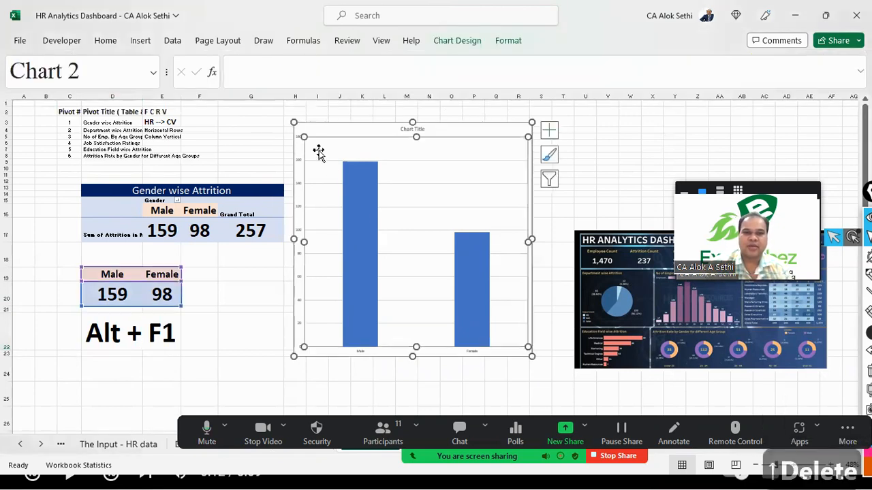
{"action": "left_click", "coordinate": [315, 131]}
{"action": "key", "text": "Delete"}
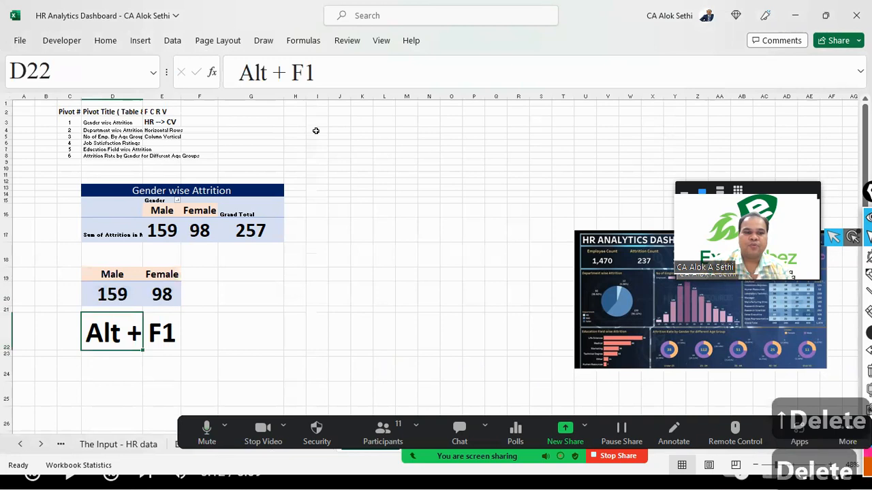
- Insert a default column pivot chart from the Male and Female counts in E16:F17
{"action": "key", "text": "Up"}
{"action": "key", "text": "Up"}
{"action": "key", "text": "Up"}
{"action": "key", "text": "Up"}
{"action": "key", "text": "Up"}
{"action": "key", "text": "Up"}
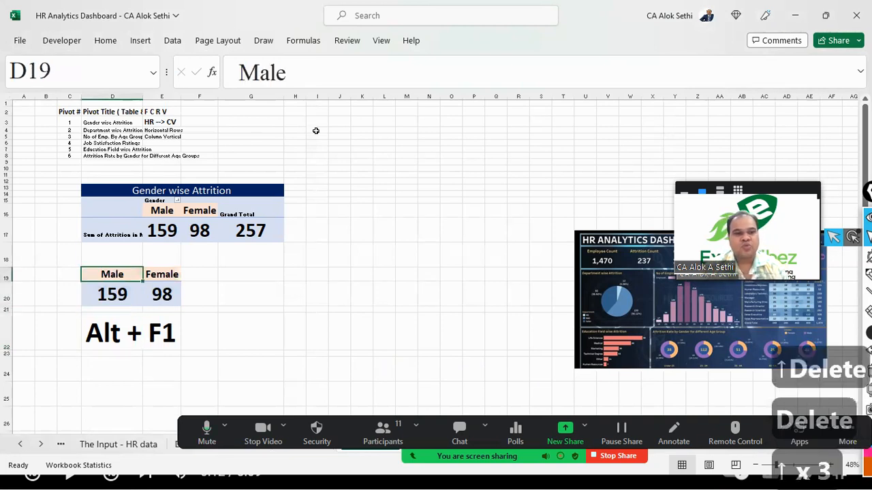
{"action": "key", "text": "Right"}
{"action": "key", "text": "shift+Down"}
{"action": "key", "text": "shift+Down"}
{"action": "key", "text": "shift+Up"}
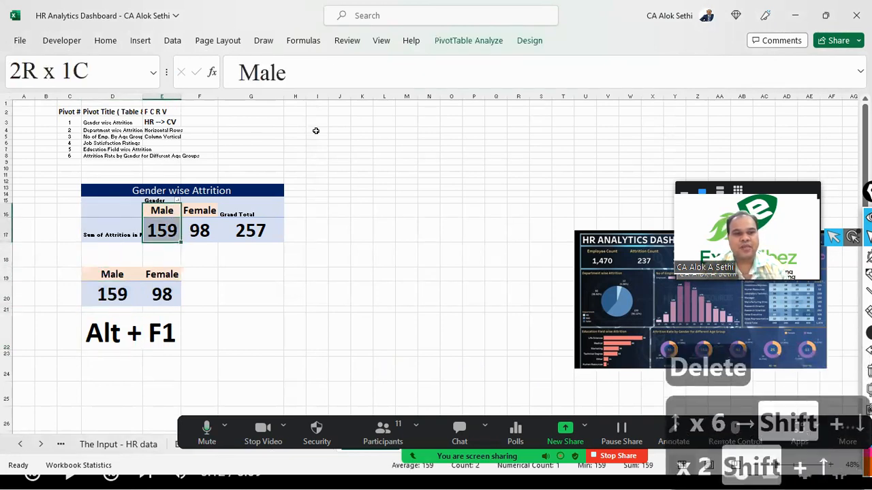
{"action": "key", "text": "shift+Right"}
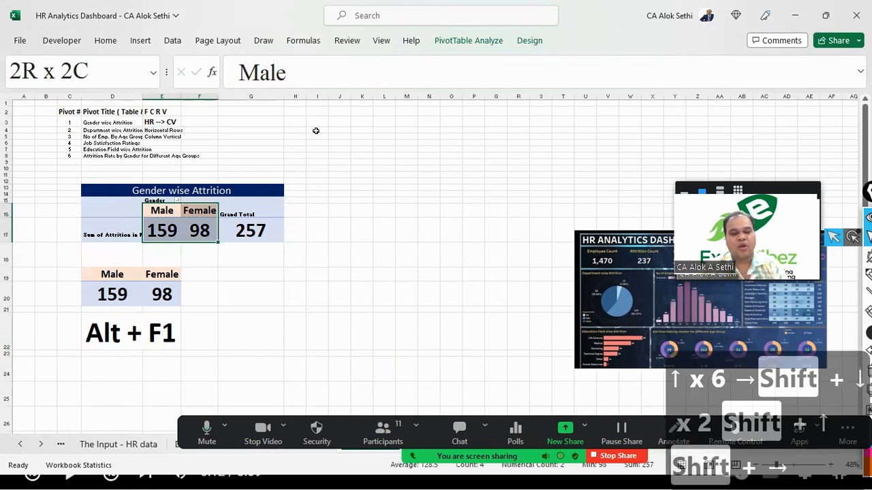
{"action": "key", "text": "alt+F1"}
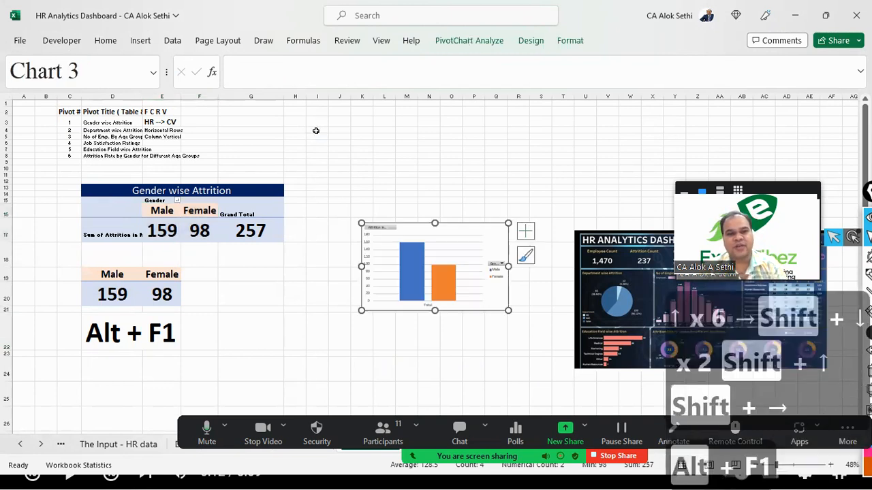
- Enlarge the gender pivot chart to cover about I2 to R24 and check its Male and Female series
{"action": "left_click_drag", "start_coordinate": [361, 310], "coordinate": [318, 380]}
{"action": "left_click_drag", "start_coordinate": [508, 222], "coordinate": [517, 111]}
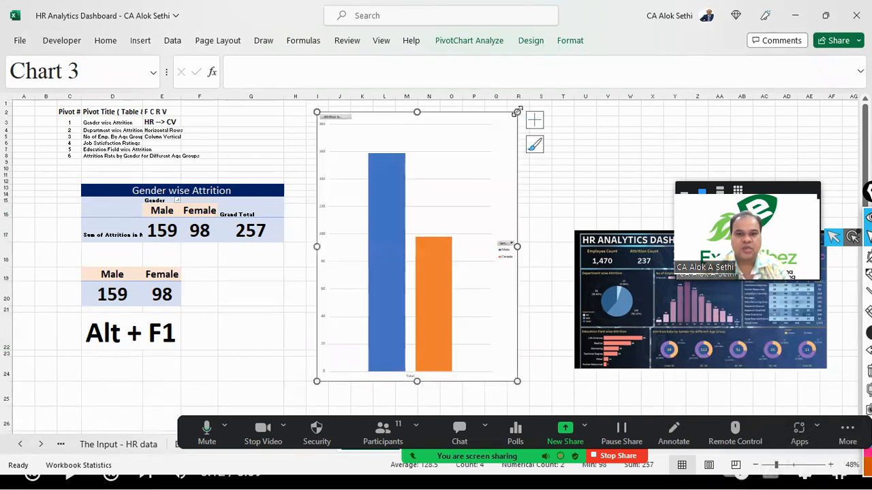
{"action": "left_click", "coordinate": [391, 235]}
{"action": "left_click", "coordinate": [424, 273]}
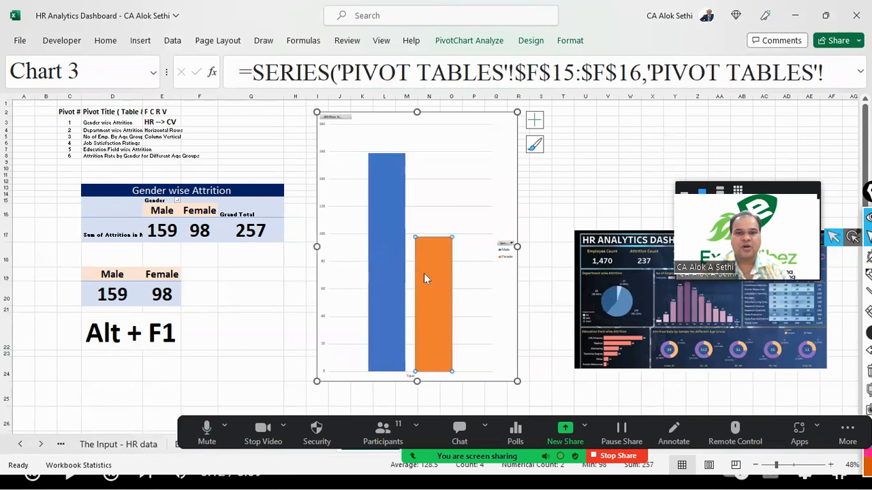
{"action": "left_click", "coordinate": [456, 158]}
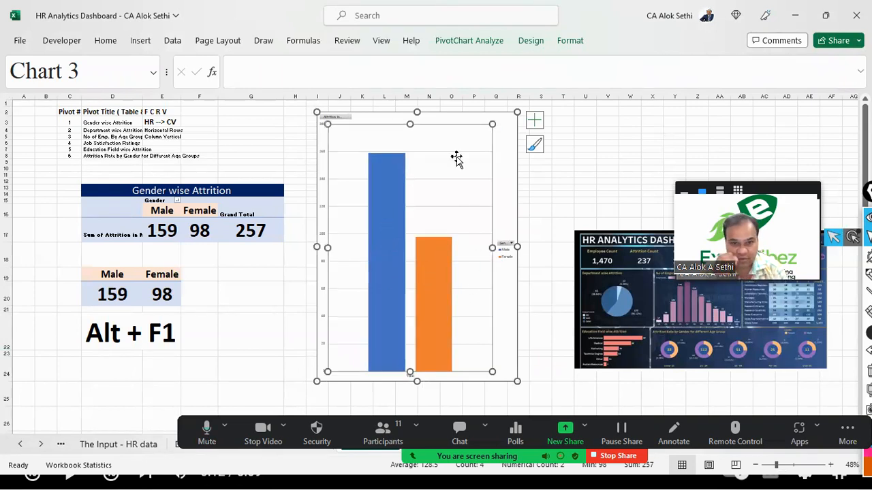
- Delete the HR Analytics dashboard picture from the worksheet
{"action": "left_click", "coordinate": [541, 175]}
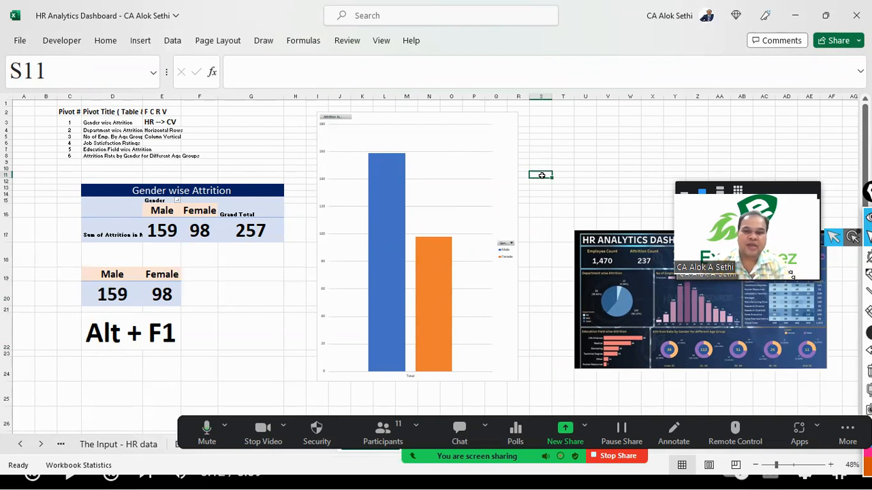
{"action": "left_click", "coordinate": [624, 276]}
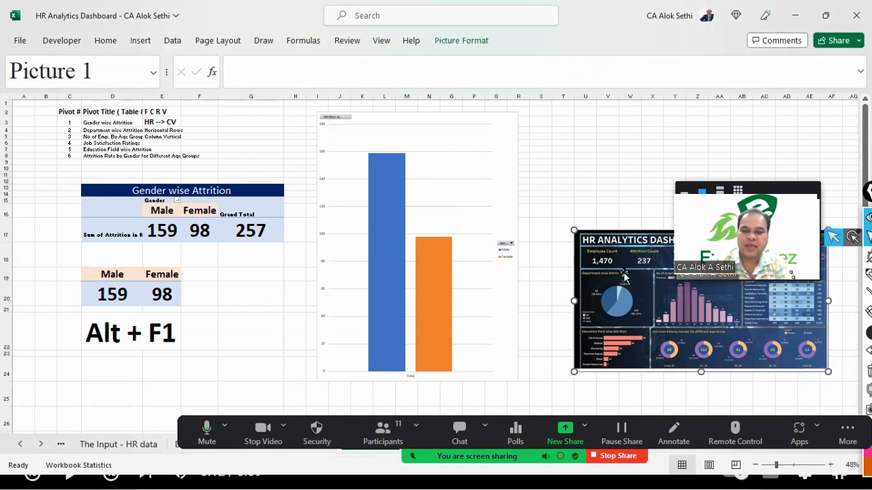
{"action": "key", "text": "Delete"}
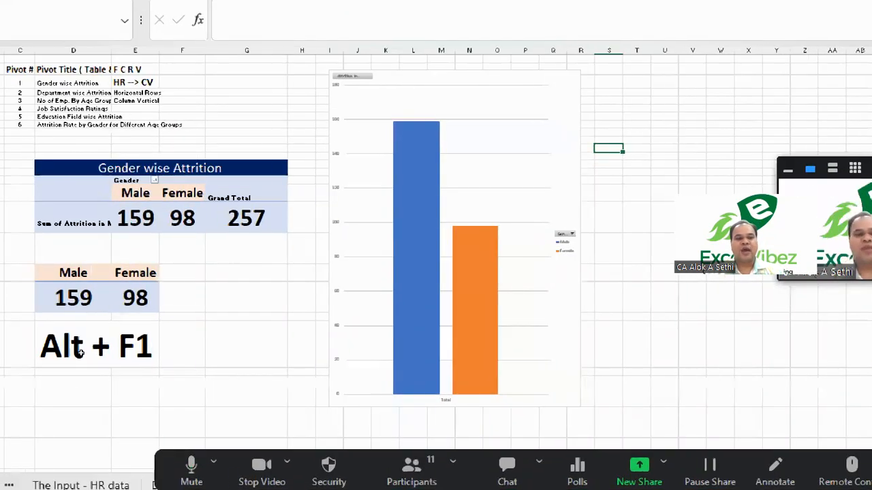
- Open the Zoom meeting chat, read the latest replies and close it
{"action": "left_click", "coordinate": [100, 347]}
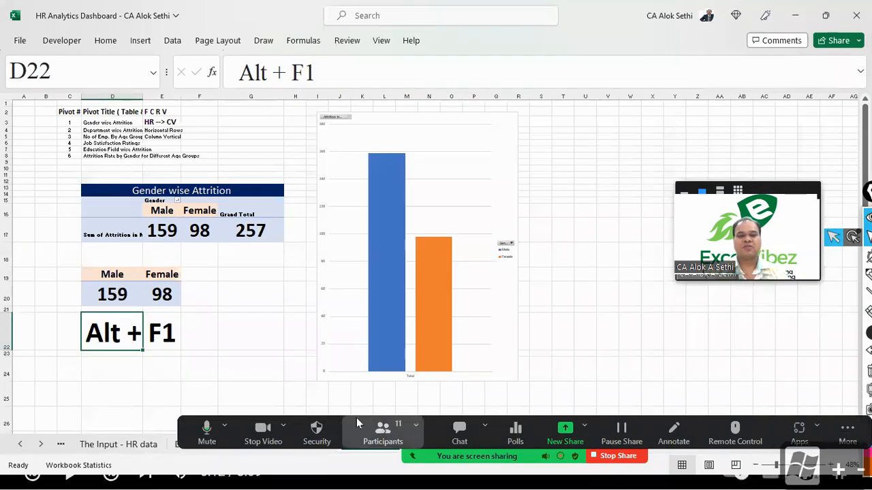
{"action": "left_click", "coordinate": [453, 436]}
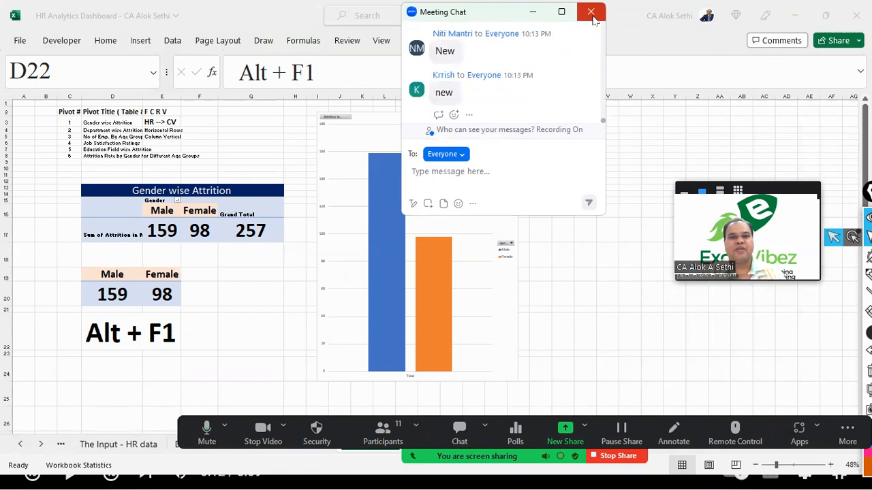
{"action": "left_click", "coordinate": [591, 12]}
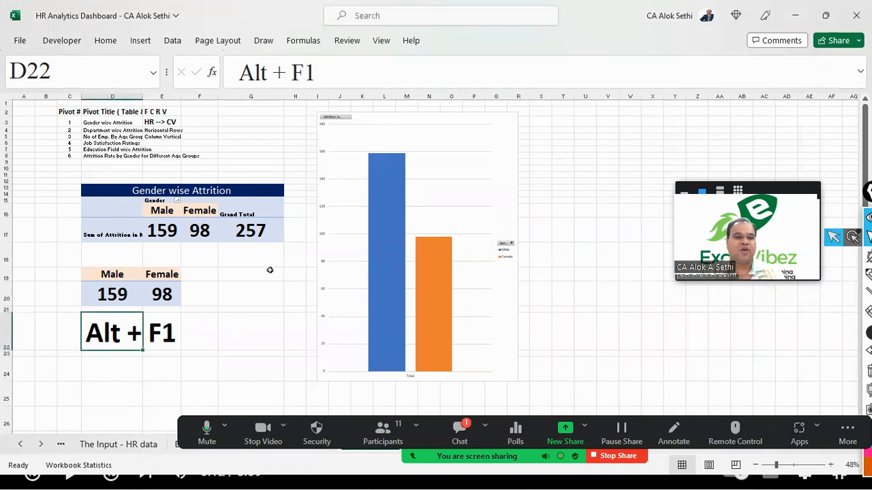
- Remove the gridlines from the gender pivot chart and enlarge it to cover about I2 to R25
{"action": "left_click", "coordinate": [443, 158]}
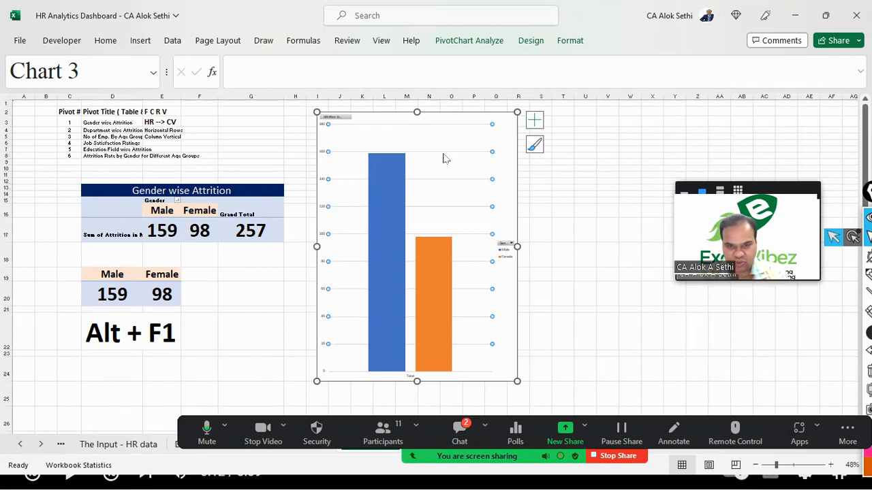
{"action": "left_click", "coordinate": [557, 186]}
{"action": "left_click", "coordinate": [461, 156]}
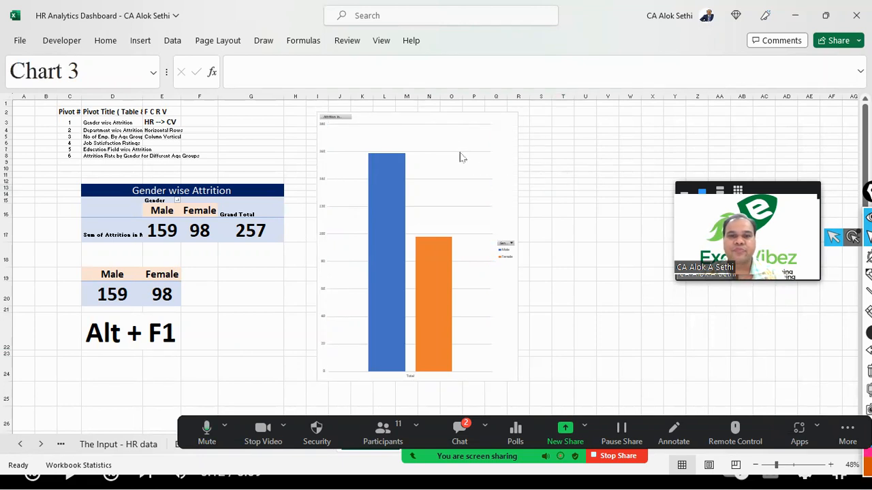
{"action": "key", "text": "Delete"}
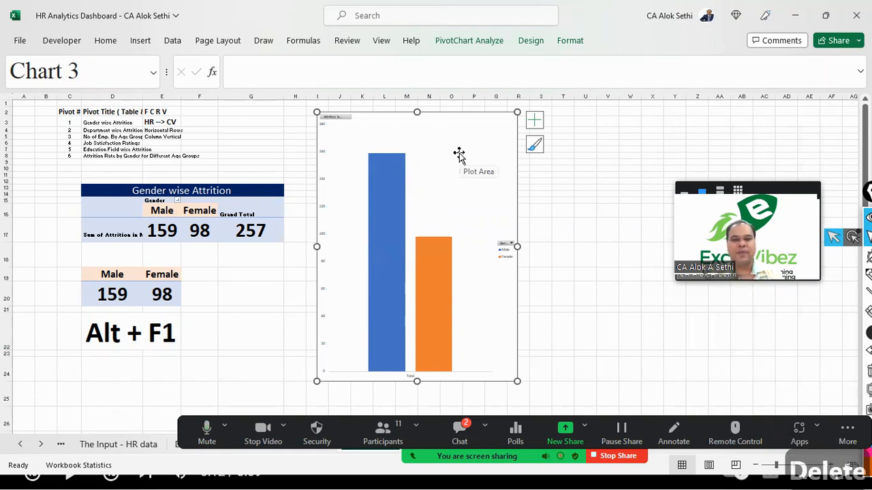
{"action": "left_click_drag", "start_coordinate": [517, 381], "coordinate": [530, 407]}
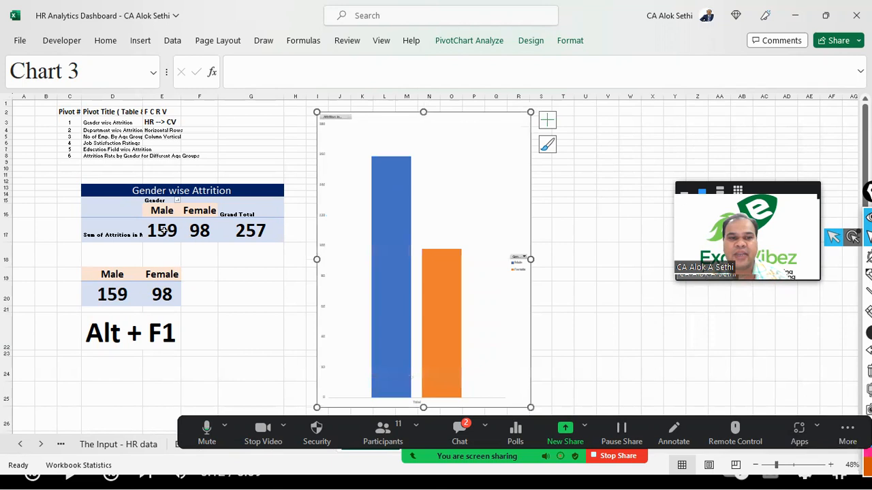
- Check the Male and Female series of the gender pivot chart and add data labels to the Male series
{"action": "left_click", "coordinate": [372, 219]}
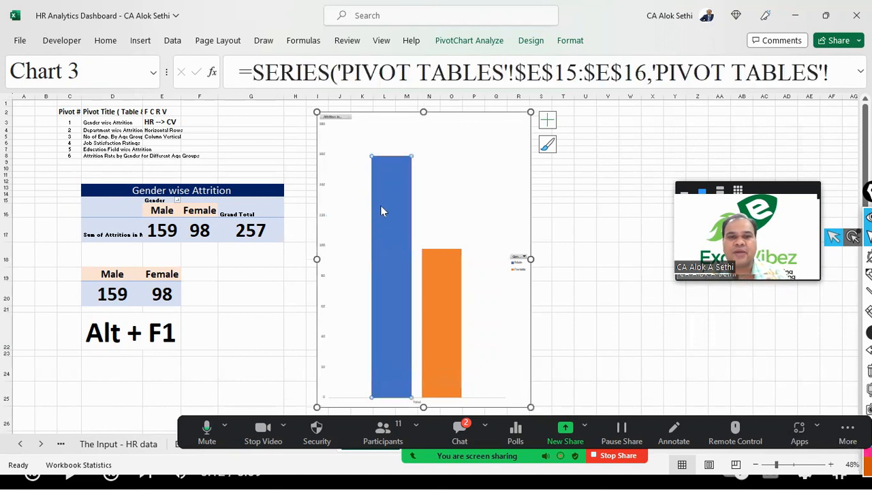
{"action": "left_click", "coordinate": [447, 301]}
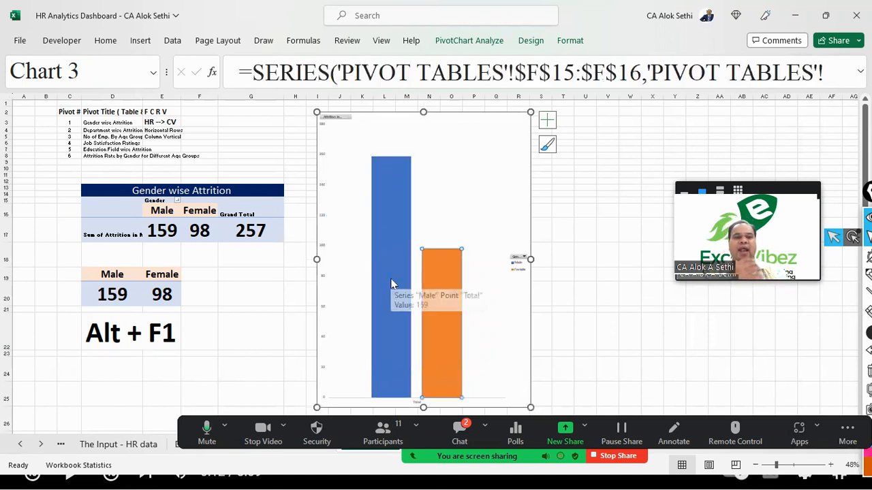
{"action": "left_click", "coordinate": [321, 121]}
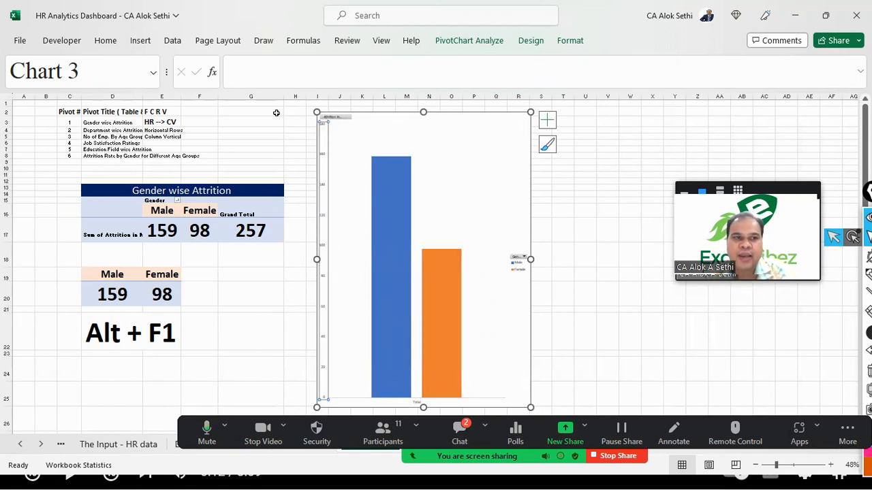
{"action": "left_click", "coordinate": [386, 214]}
{"action": "left_click", "coordinate": [456, 271]}
{"action": "left_click", "coordinate": [395, 229]}
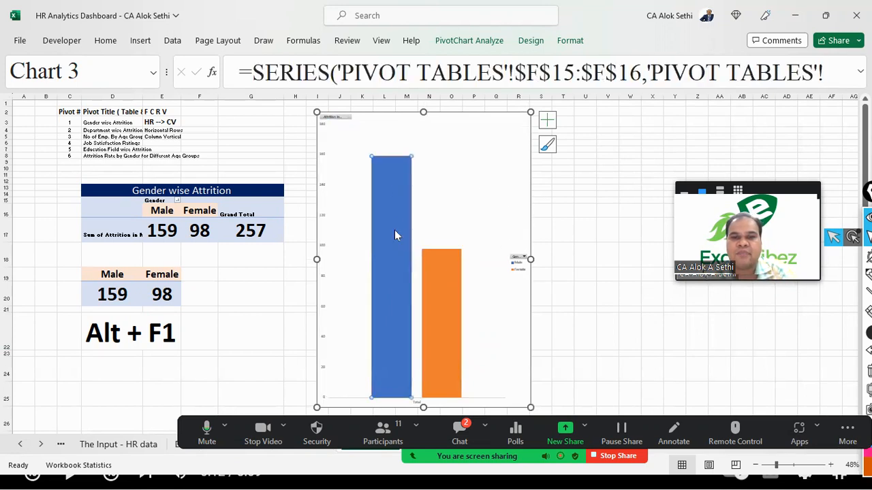
{"action": "left_click", "coordinate": [548, 123]}
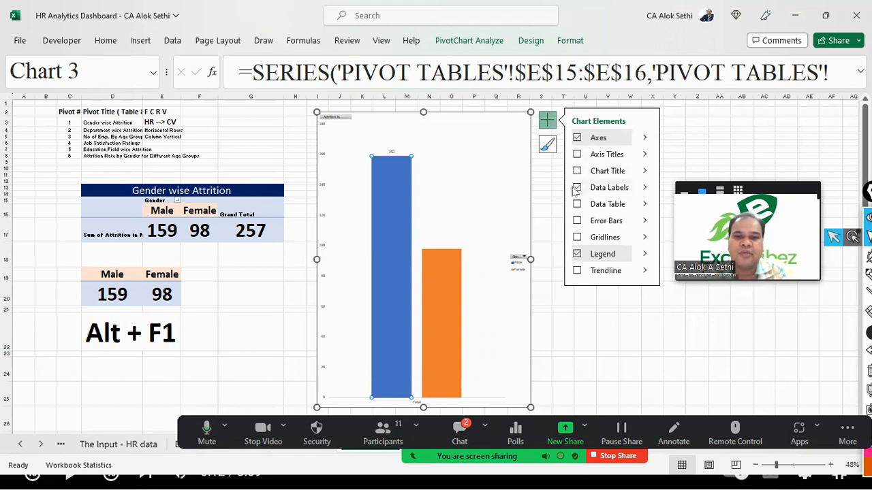
- Remove the data table from the chart and add data labels to the Female series
{"action": "left_click", "coordinate": [444, 273]}
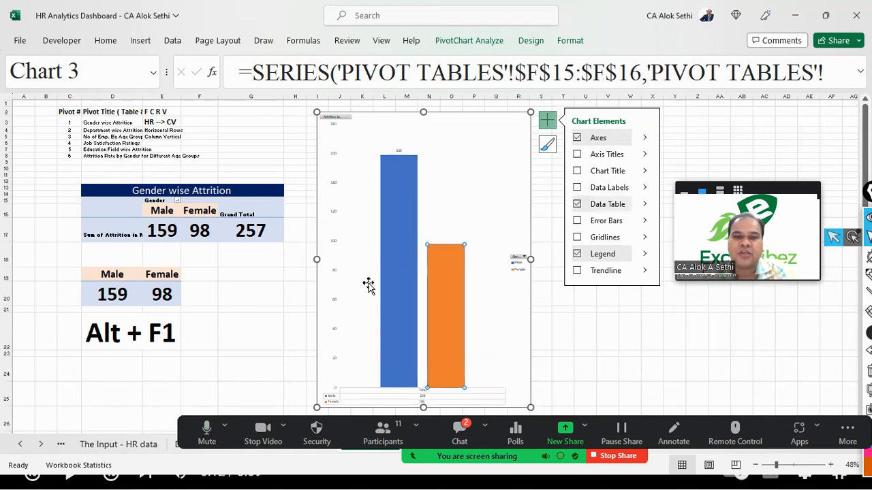
{"action": "left_click", "coordinate": [577, 204]}
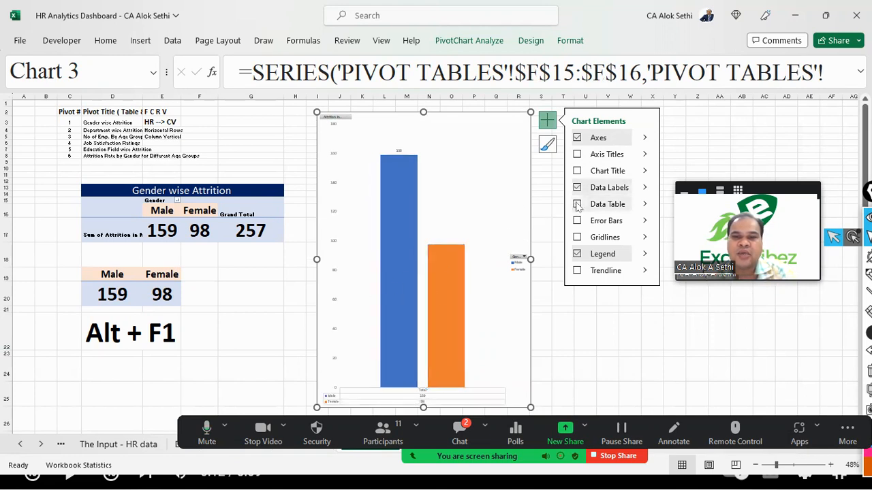
{"action": "left_click", "coordinate": [449, 286]}
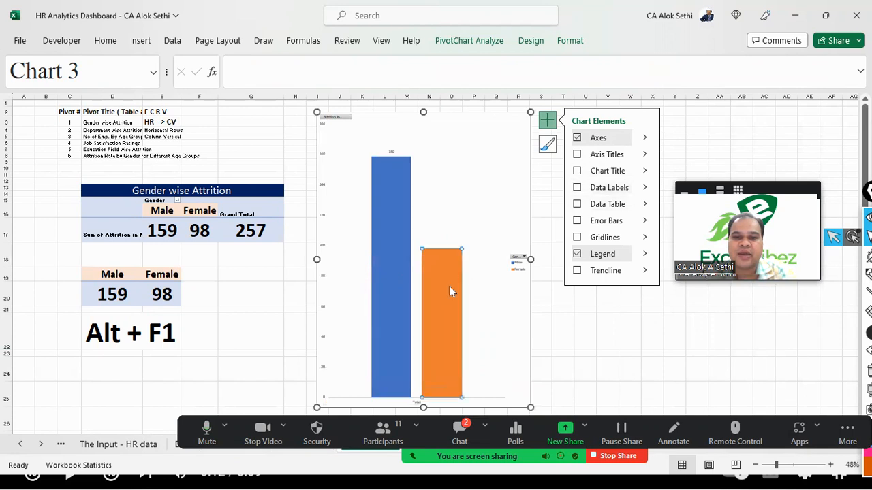
{"action": "left_click", "coordinate": [577, 188]}
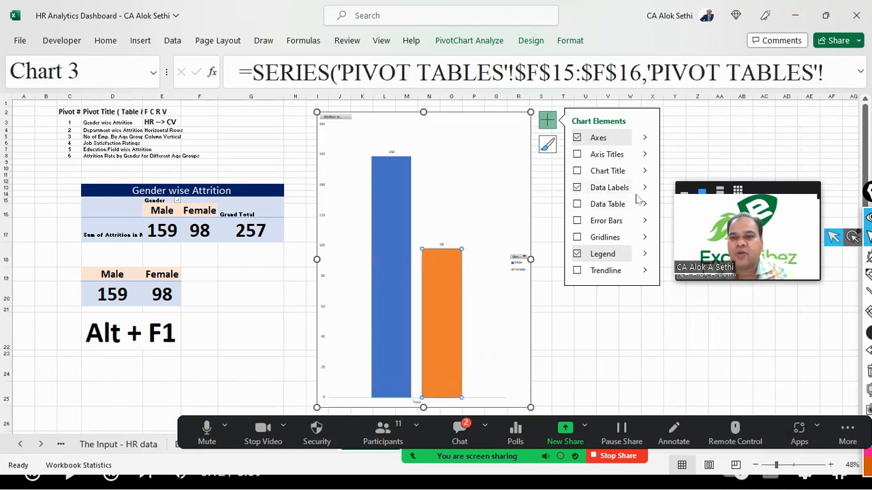
- Change the data labels of both the Female and Male series to the Data Callout style
{"action": "left_click", "coordinate": [647, 191]}
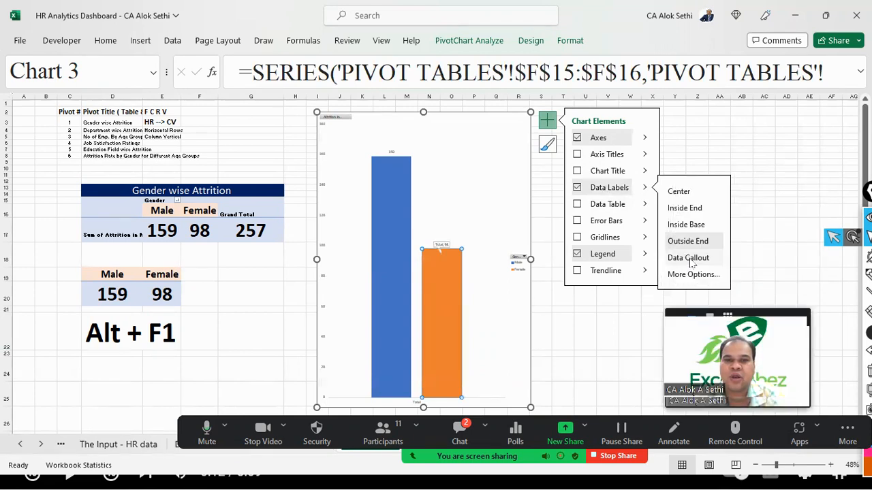
{"action": "left_click", "coordinate": [389, 151]}
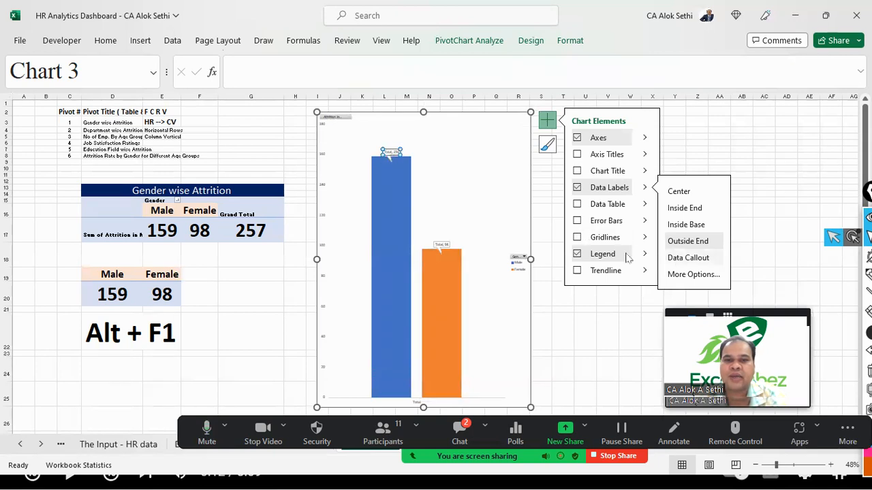
{"action": "scroll", "coordinate": [458, 206], "scroll_direction": "up", "scroll_amount": 6, "text": "ctrl"}
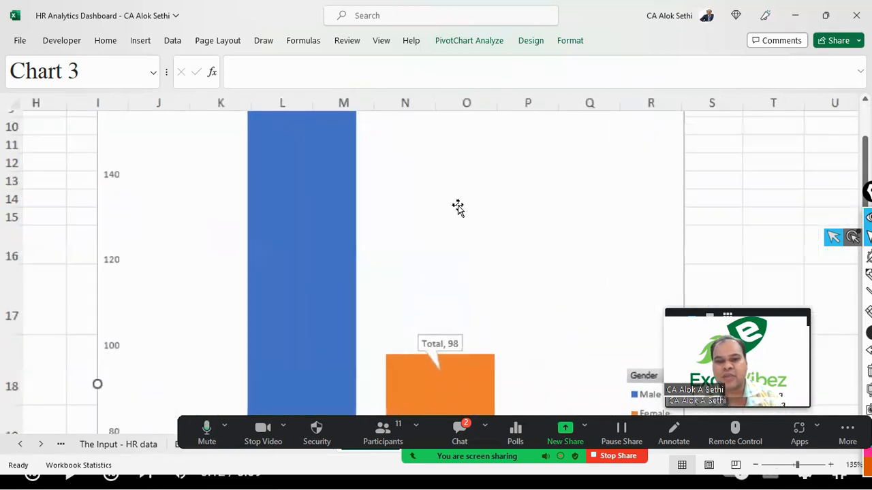
{"action": "left_click", "coordinate": [344, 295]}
{"action": "scroll", "coordinate": [448, 218], "scroll_direction": "up", "scroll_amount": 2}
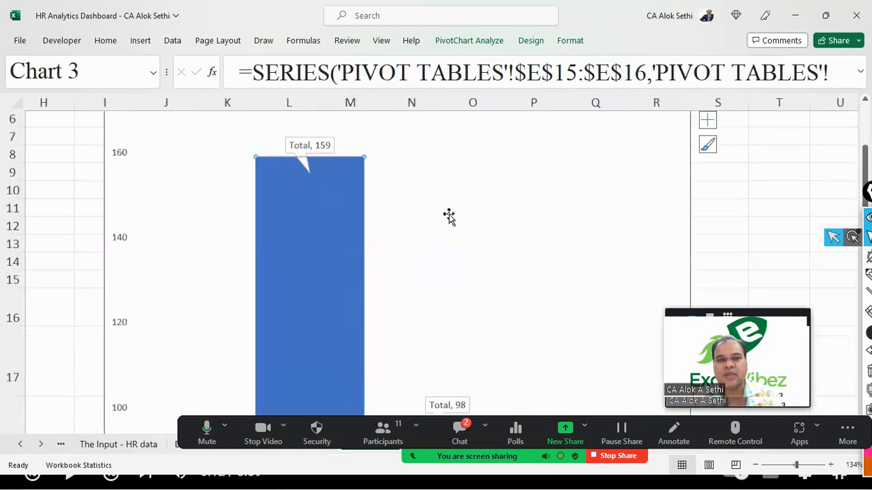
- Enlarge the callout box of the Male data label in width and height
{"action": "left_click", "coordinate": [317, 184]}
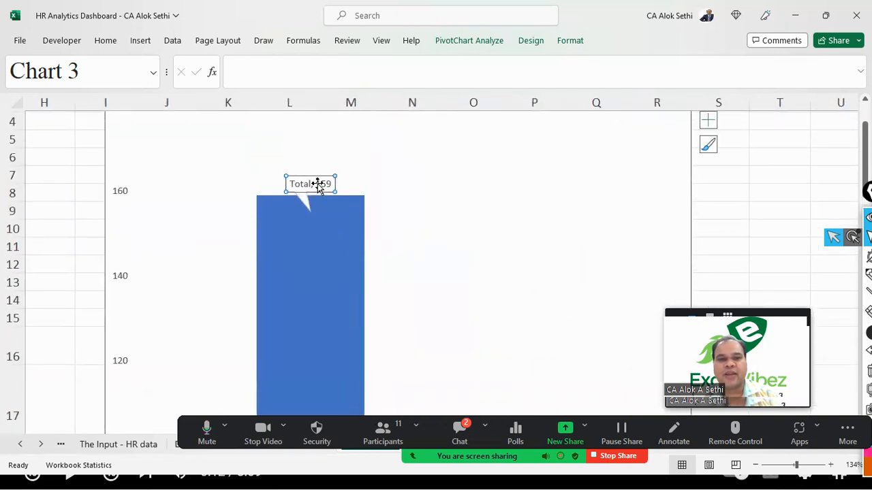
{"action": "left_click", "coordinate": [284, 175]}
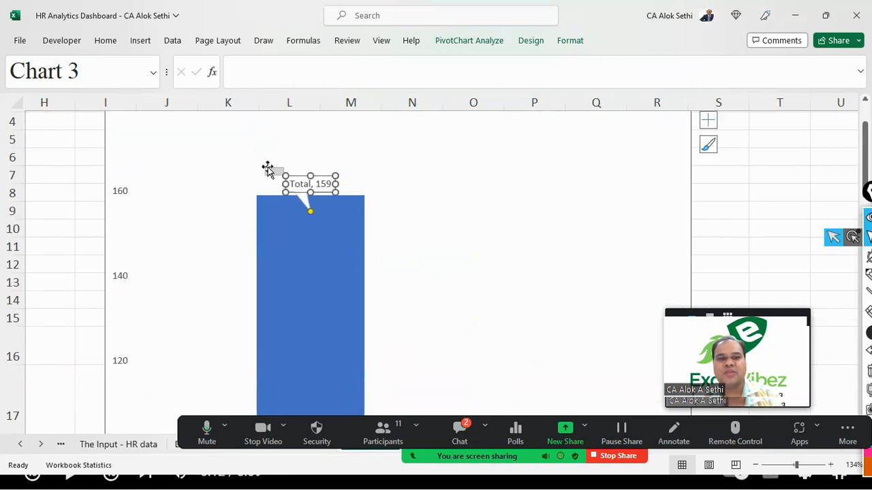
{"action": "left_click_drag", "start_coordinate": [284, 175], "coordinate": [254, 168]}
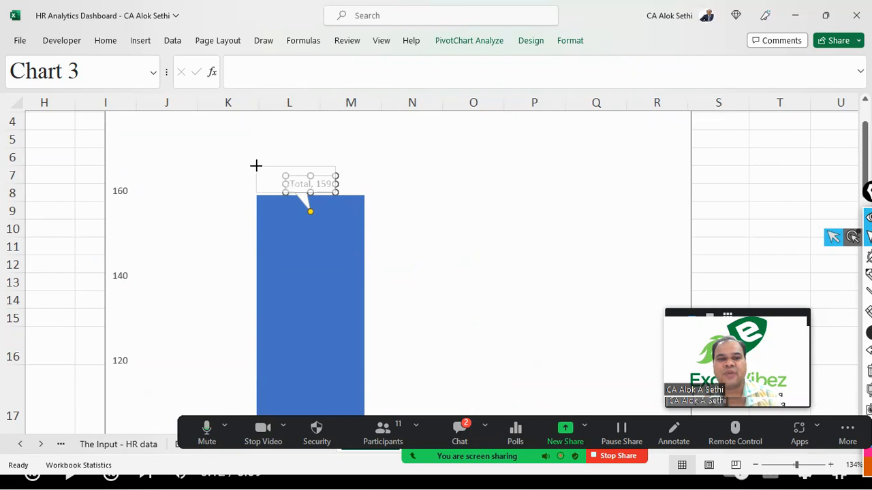
- Format the Male data label text as 18 pt bold
{"action": "left_click", "coordinate": [105, 41]}
{"action": "left_click", "coordinate": [106, 41]}
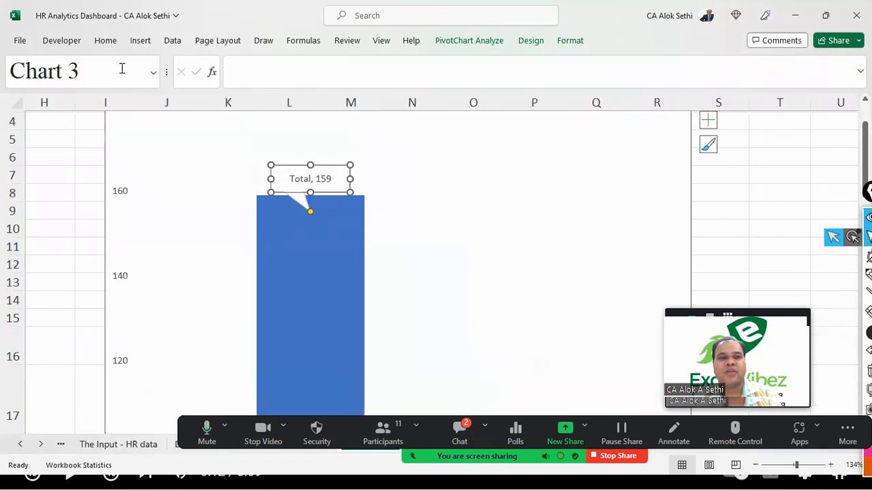
{"action": "left_click", "coordinate": [102, 42]}
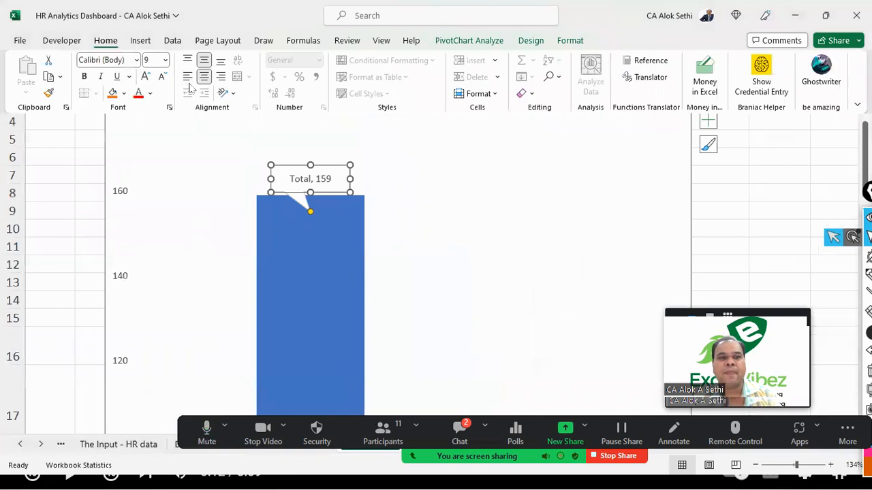
{"action": "left_click", "coordinate": [144, 76]}
{"action": "left_click", "coordinate": [144, 76]}
{"action": "left_click", "coordinate": [144, 76]}
{"action": "left_click", "coordinate": [144, 76]}
{"action": "left_click", "coordinate": [144, 76]}
{"action": "left_click", "coordinate": [144, 76]}
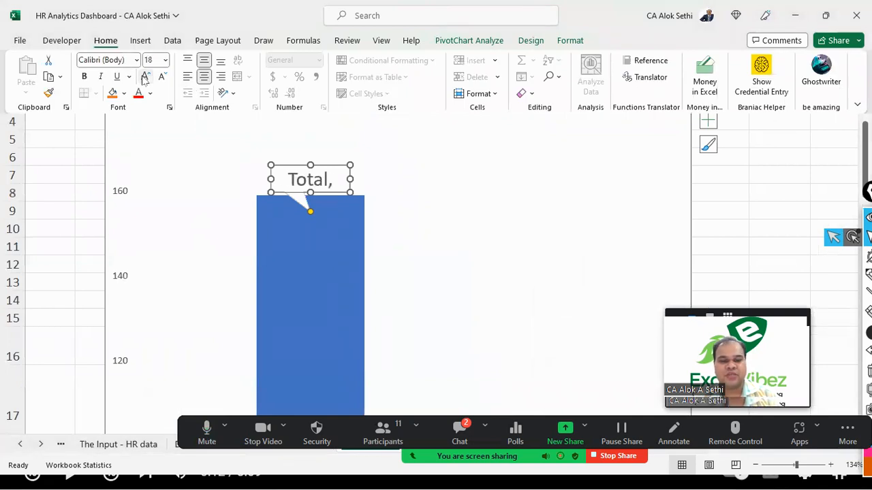
{"action": "key", "text": "ctrl+b"}
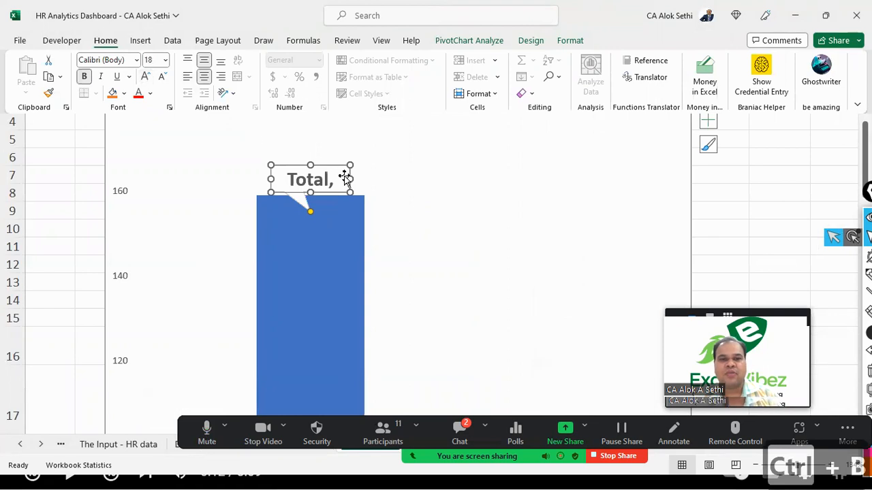
- Replace the category name field in the Male data label with the series value field
{"action": "left_click_drag", "start_coordinate": [348, 177], "coordinate": [373, 177]}
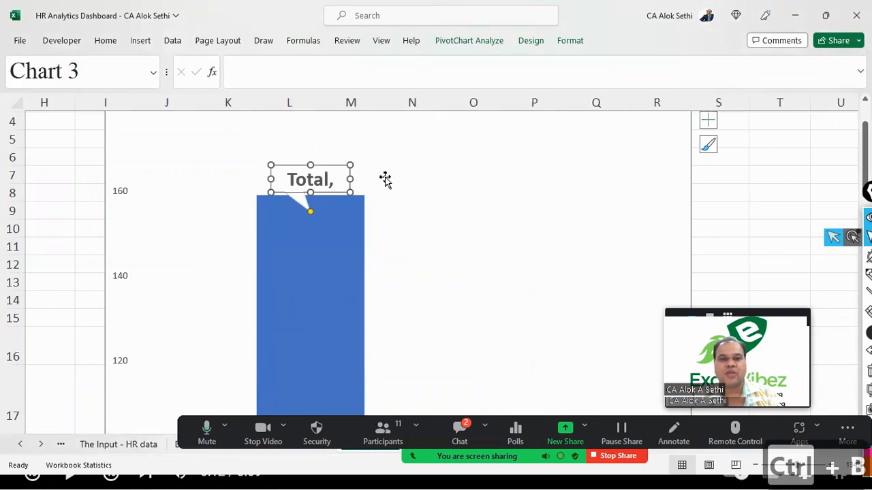
{"action": "left_click", "coordinate": [307, 179]}
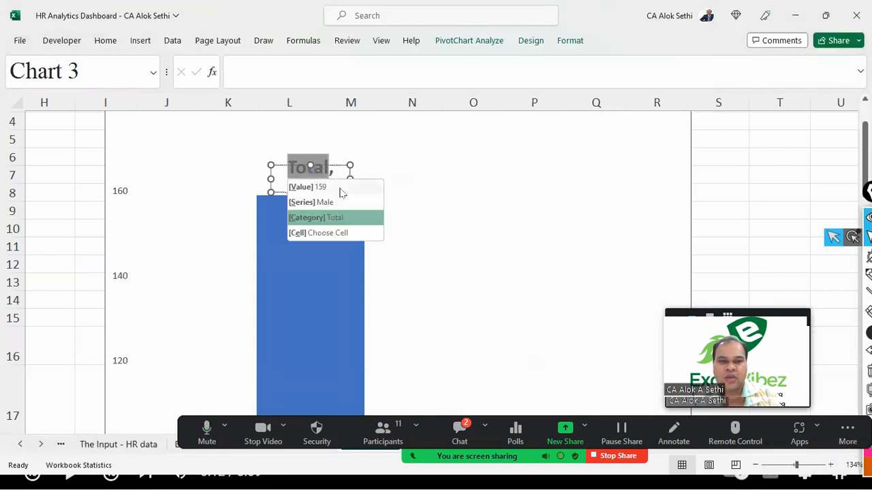
{"action": "left_click", "coordinate": [341, 188]}
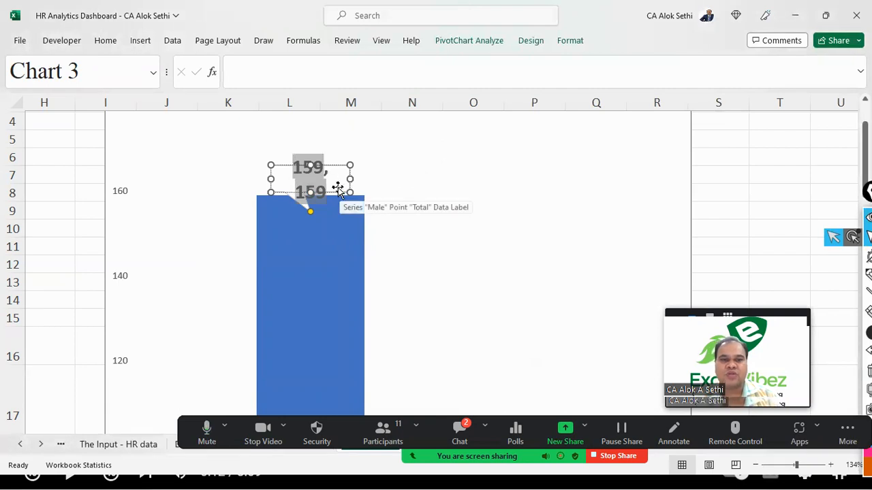
{"action": "key", "text": "Delete"}
{"action": "key", "text": "BackSpace"}
{"action": "key", "text": "BackSpace"}
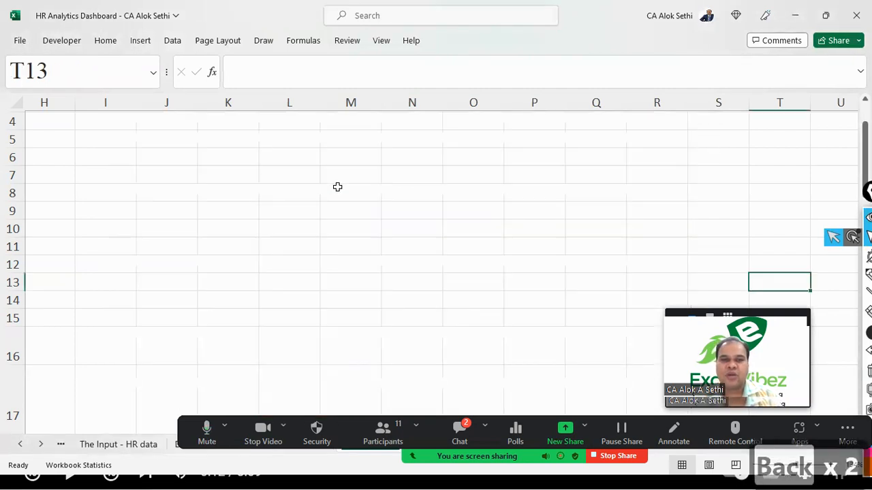
{"action": "key", "text": "ctrl+z"}
{"action": "key", "text": "ctrl+z"}
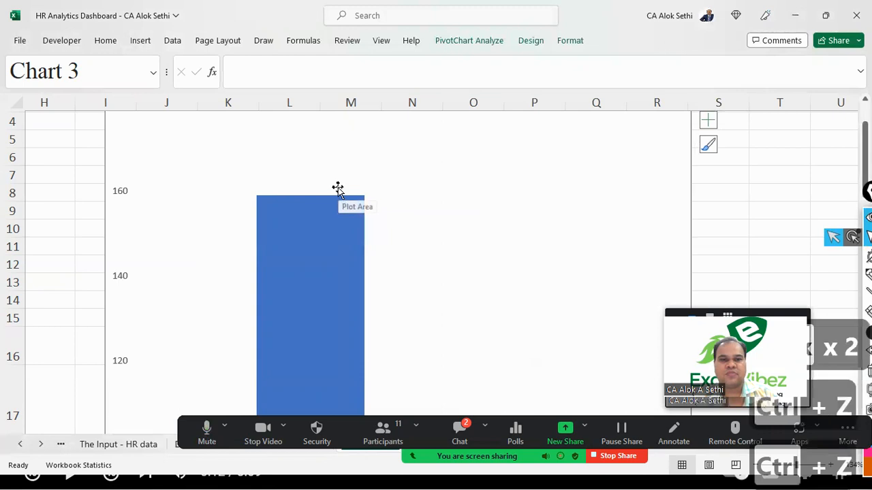
- Delete the comma and the duplicate value from the Male data label, leaving a single value field
{"action": "scroll", "coordinate": [338, 191], "scroll_direction": "down", "scroll_amount": 3}
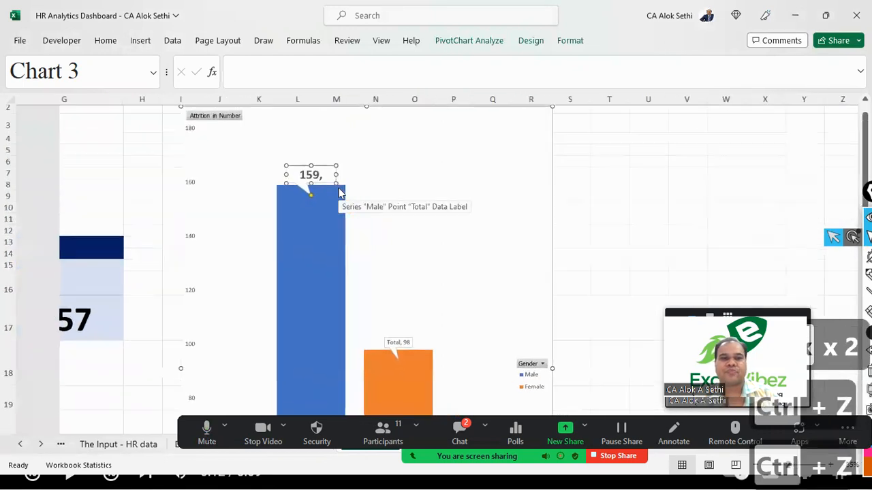
{"action": "left_click", "coordinate": [327, 179]}
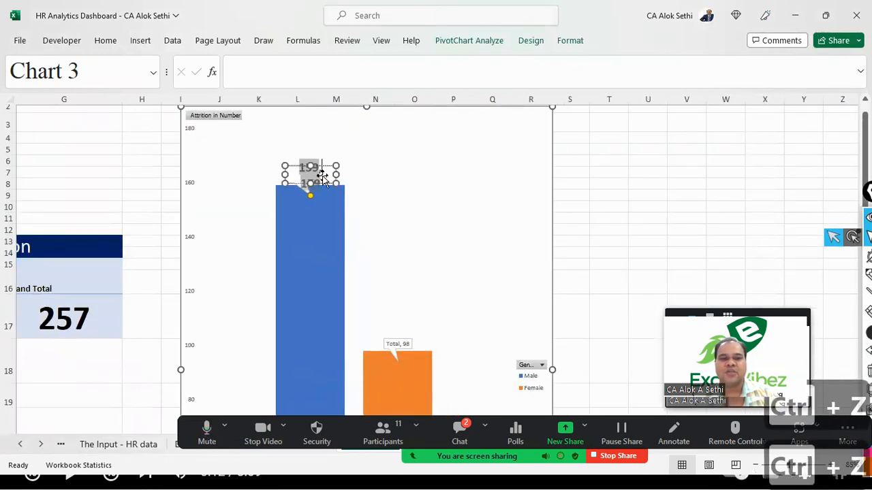
{"action": "key", "text": "Delete"}
{"action": "key", "text": "Delete"}
{"action": "key", "text": "Delete"}
{"action": "key", "text": "Delete"}
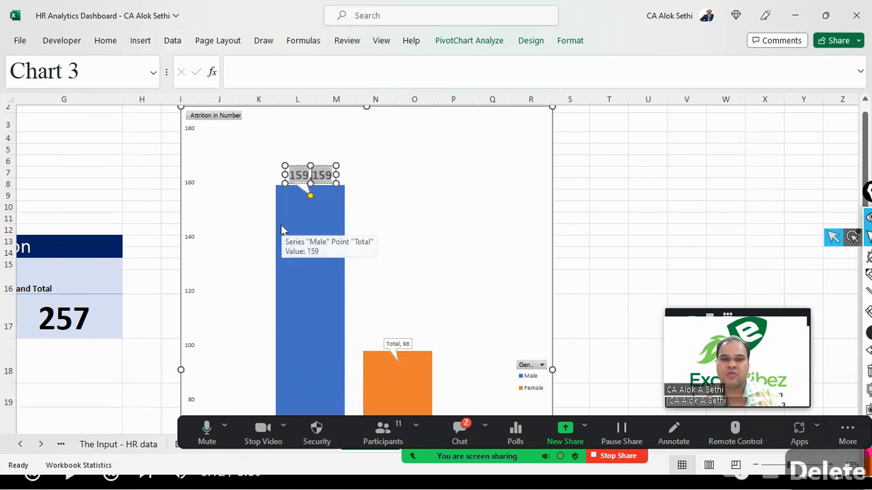
{"action": "key", "text": "BackSpace"}
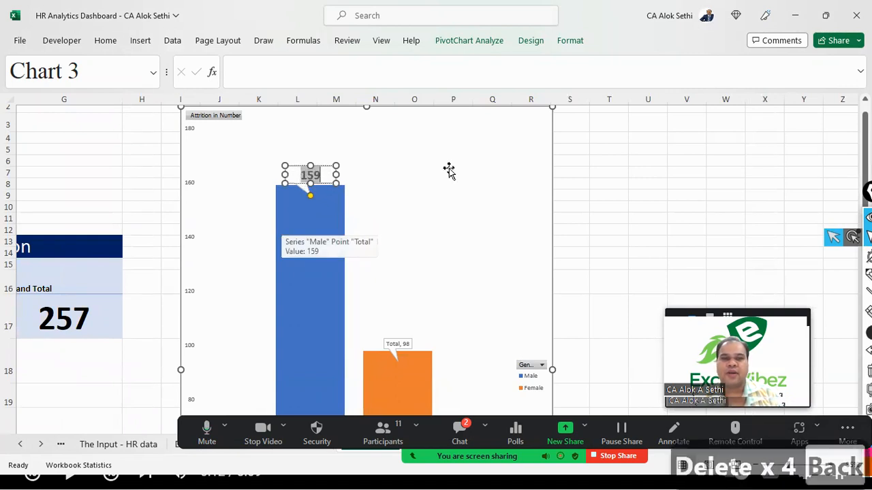
{"action": "left_click", "coordinate": [403, 292]}
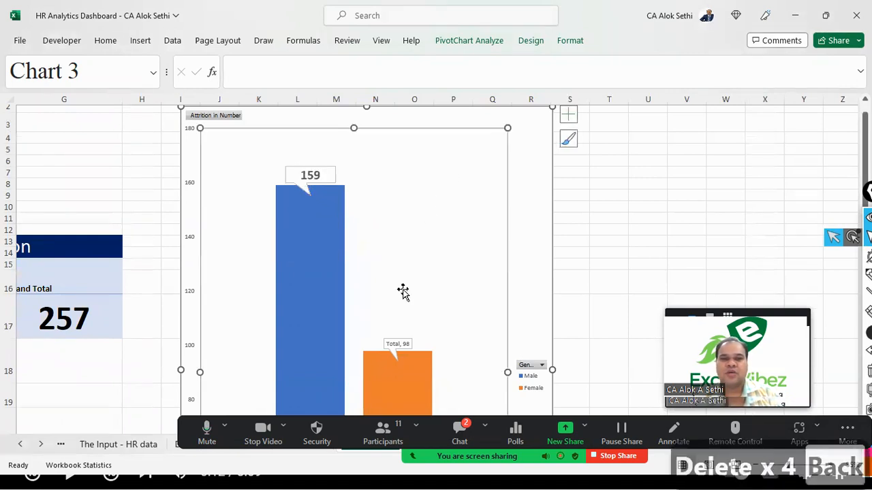
- Try to copy the Male data label's formatting to the Female data label with Format Painter
{"action": "left_click", "coordinate": [326, 178]}
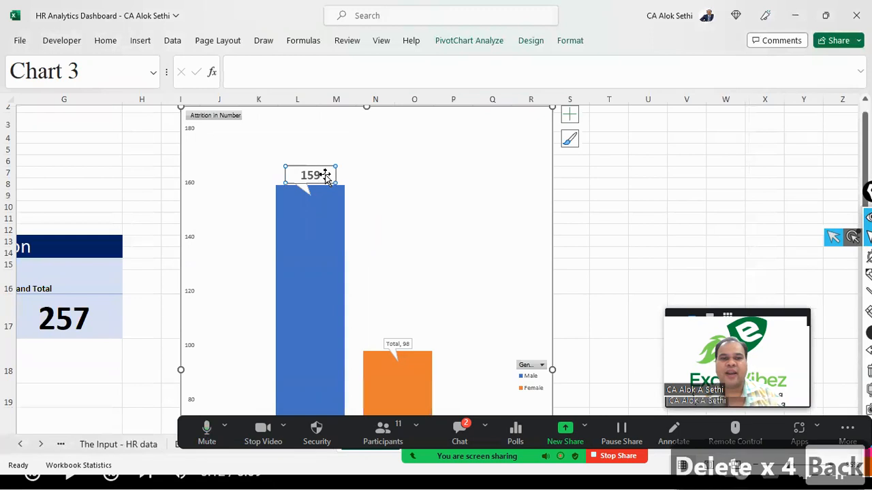
{"action": "left_click", "coordinate": [111, 43]}
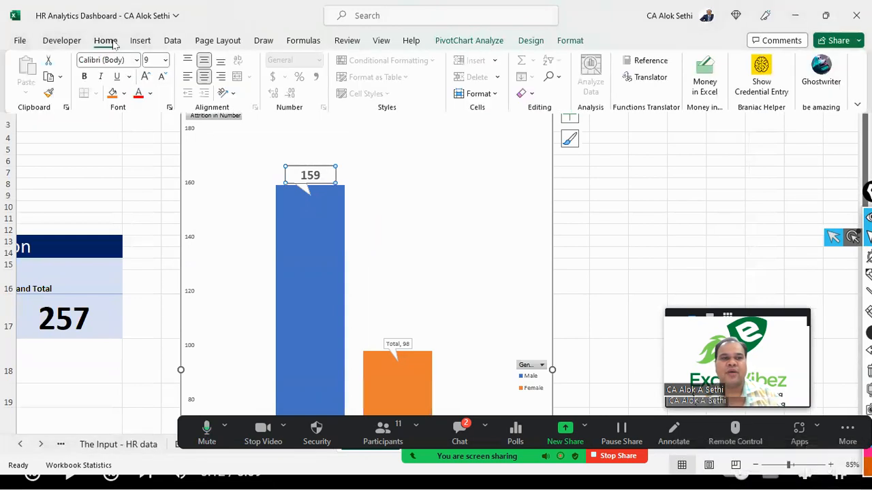
{"action": "left_click", "coordinate": [49, 94]}
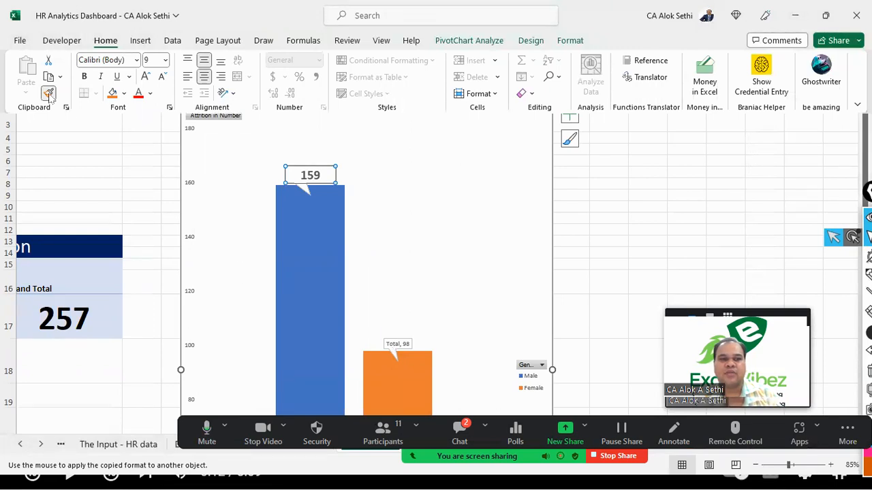
{"action": "left_click", "coordinate": [383, 335]}
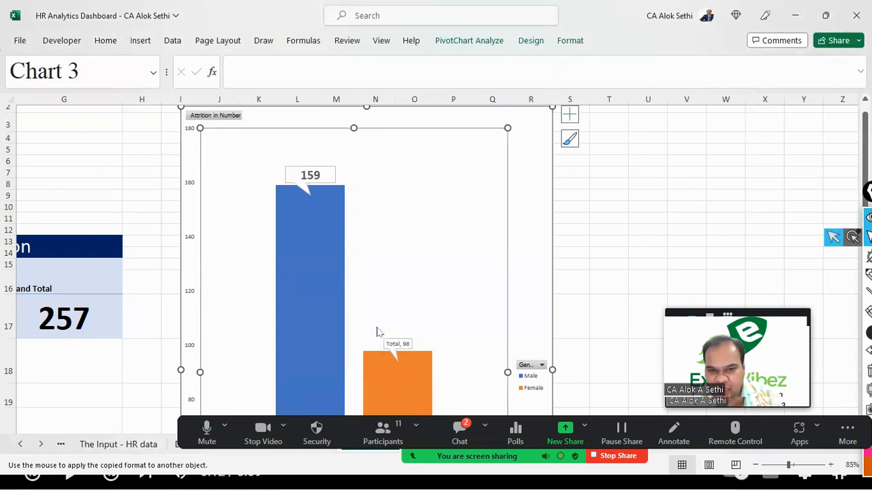
{"action": "double_click", "coordinate": [379, 333]}
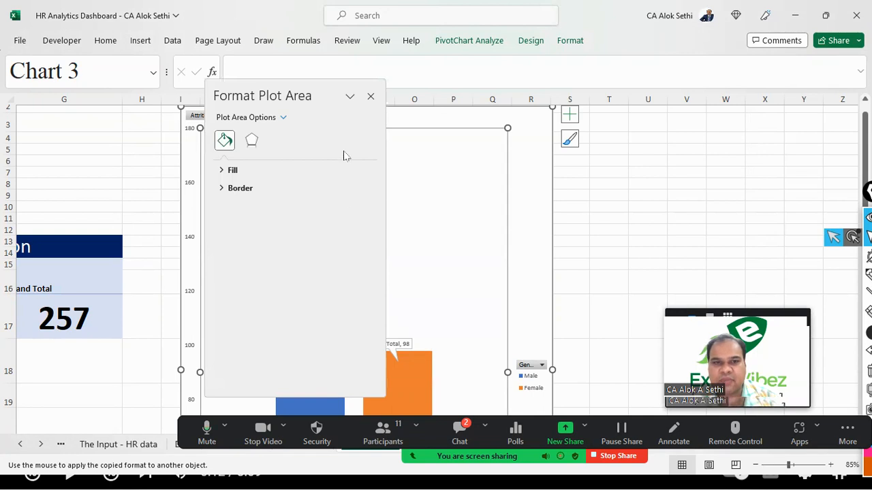
{"action": "left_click", "coordinate": [370, 99]}
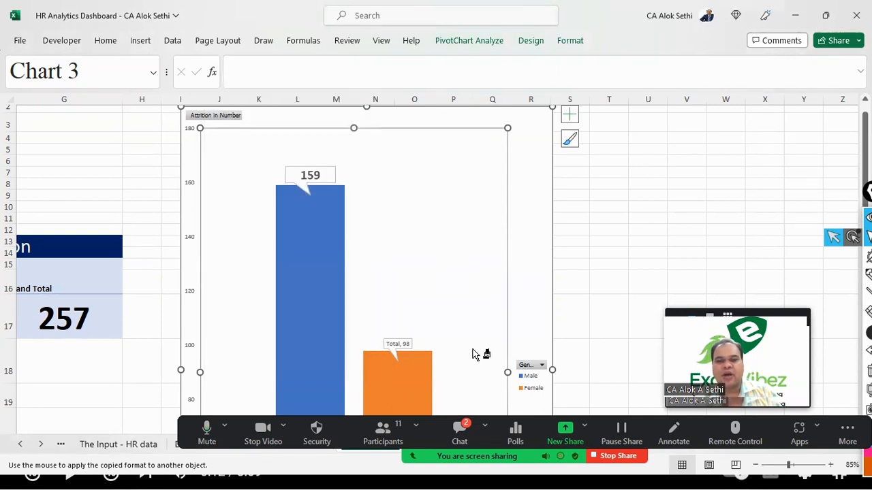
{"action": "double_click", "coordinate": [389, 334]}
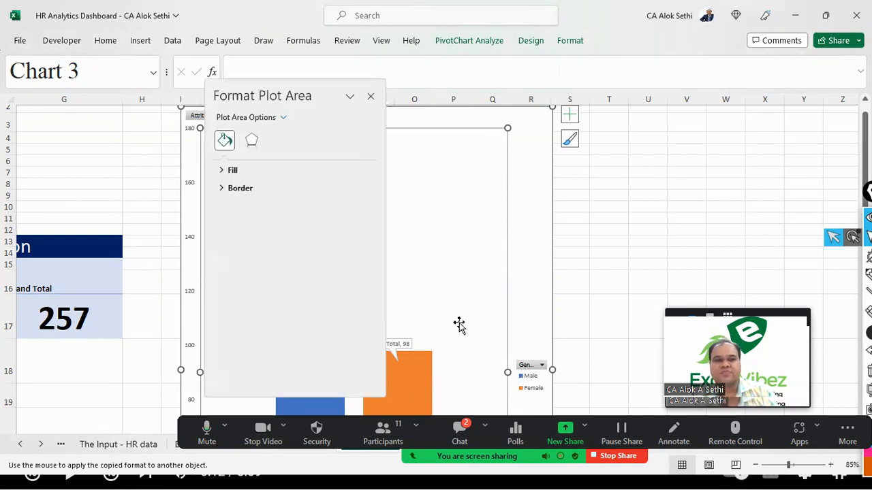
{"action": "key", "text": "Escape"}
{"action": "key", "text": "Escape"}
{"action": "key", "text": "Escape"}
{"action": "key", "text": "Escape"}
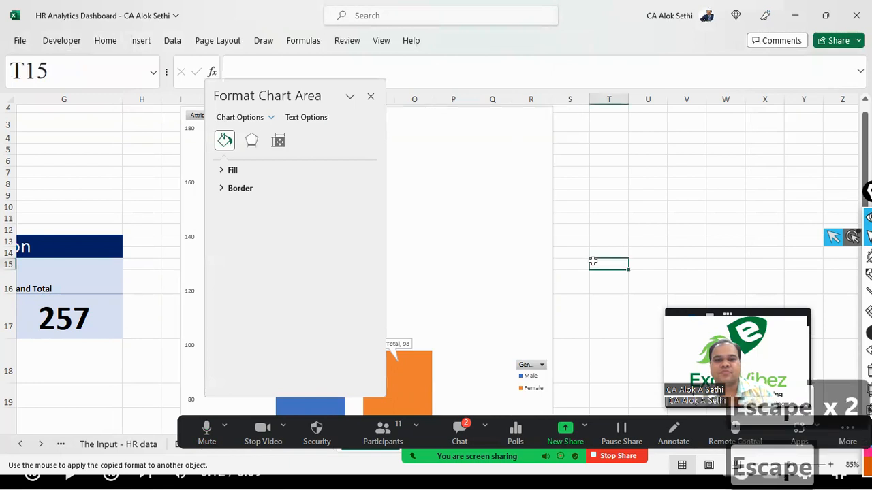
{"action": "left_click", "coordinate": [371, 97]}
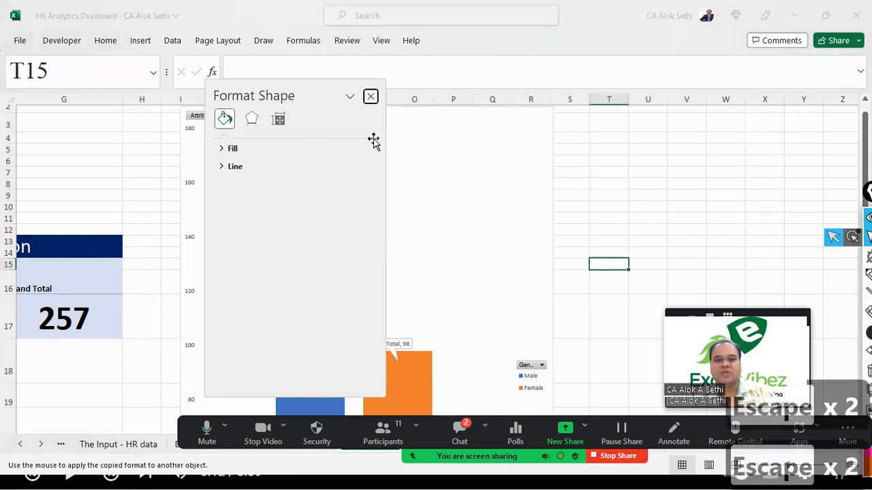
- Enlarge the callout box of the Female data label in width and height
{"action": "left_click", "coordinate": [409, 339]}
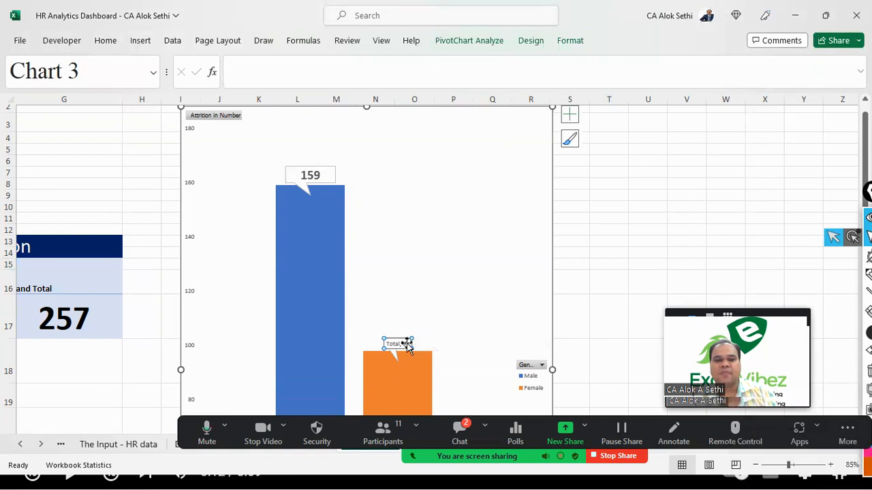
{"action": "left_click", "coordinate": [384, 340]}
{"action": "left_click_drag", "start_coordinate": [383, 336], "coordinate": [356, 321]}
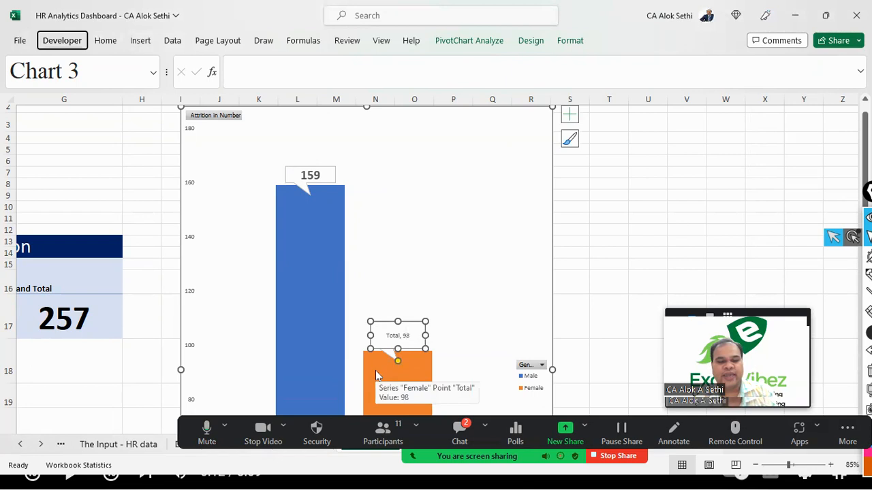
- Set the Female data label's font size to 20 pt
{"action": "key", "text": "h"}
{"action": "key", "text": "f"}
{"action": "key", "text": "s"}
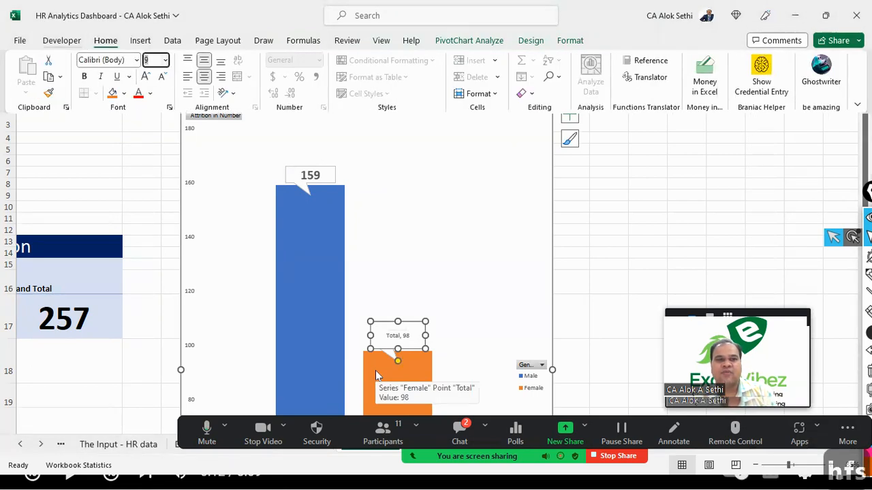
{"action": "key", "text": "Down"}
{"action": "key", "text": "Down"}
{"action": "key", "text": "Down"}
{"action": "key", "text": "Down"}
{"action": "key", "text": "Down"}
{"action": "key", "text": "Down"}
{"action": "key", "text": "Down"}
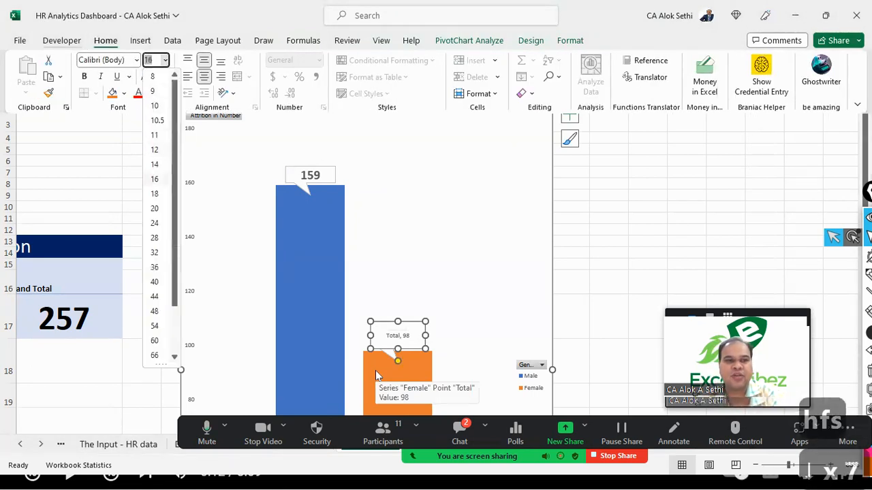
{"action": "key", "text": "Down"}
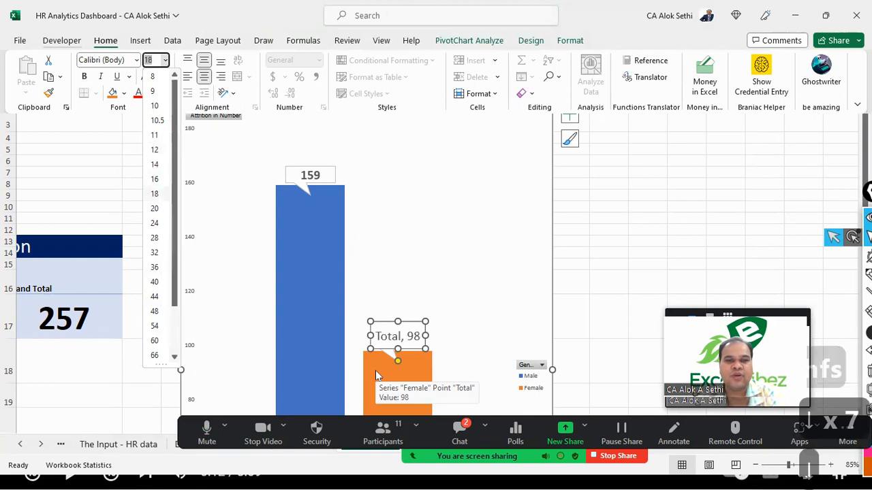
{"action": "key", "text": "Down"}
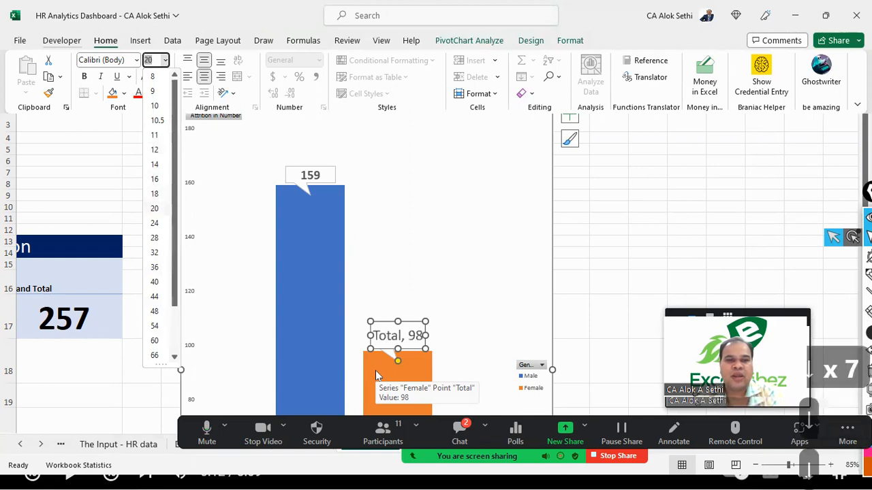
{"action": "key", "text": "Return"}
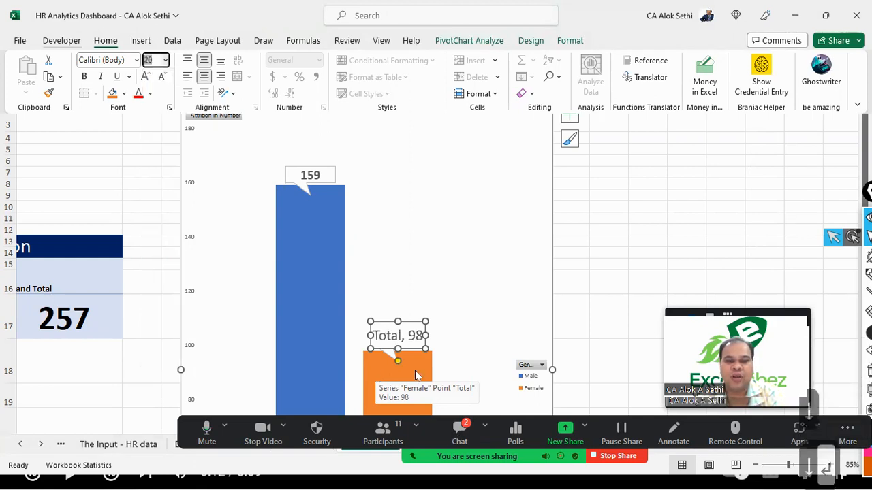
- Delete the category name and the comma from the Female data label, leaving only the value field
{"action": "left_click", "coordinate": [407, 340]}
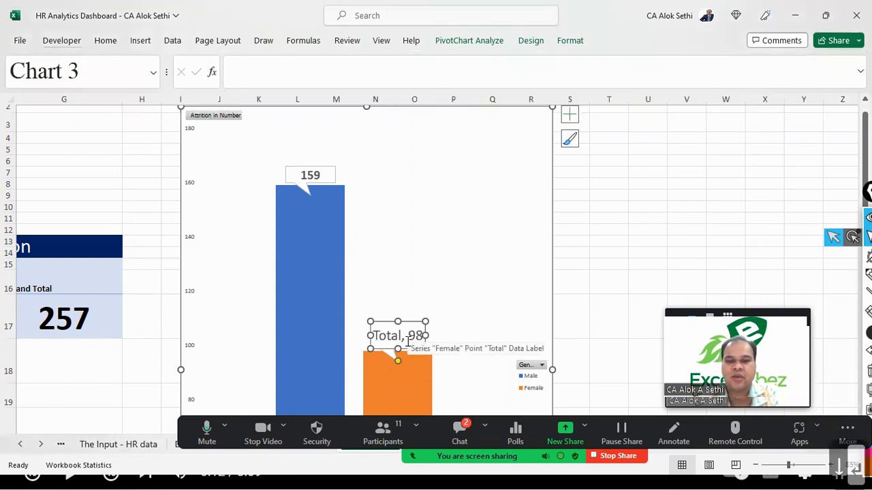
{"action": "triple_click", "coordinate": [404, 338]}
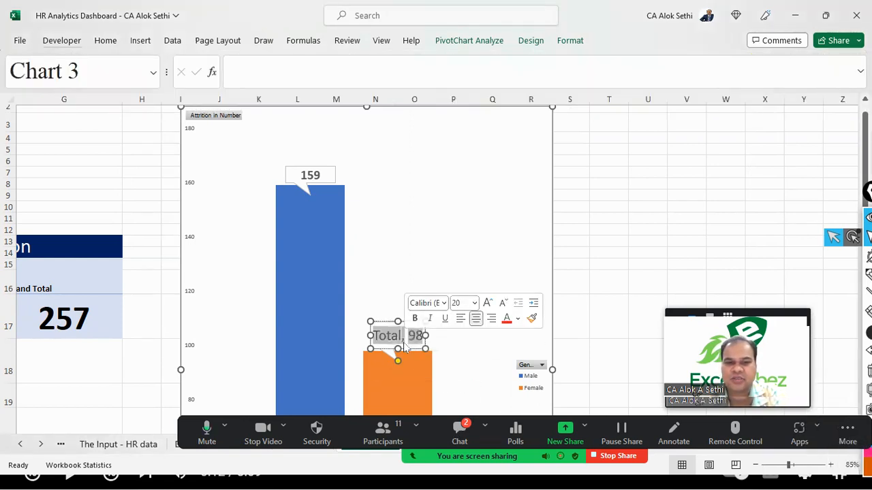
{"action": "key", "text": "BackSpace"}
{"action": "key", "text": "BackSpace"}
{"action": "key", "text": "BackSpace"}
{"action": "key", "text": "BackSpace"}
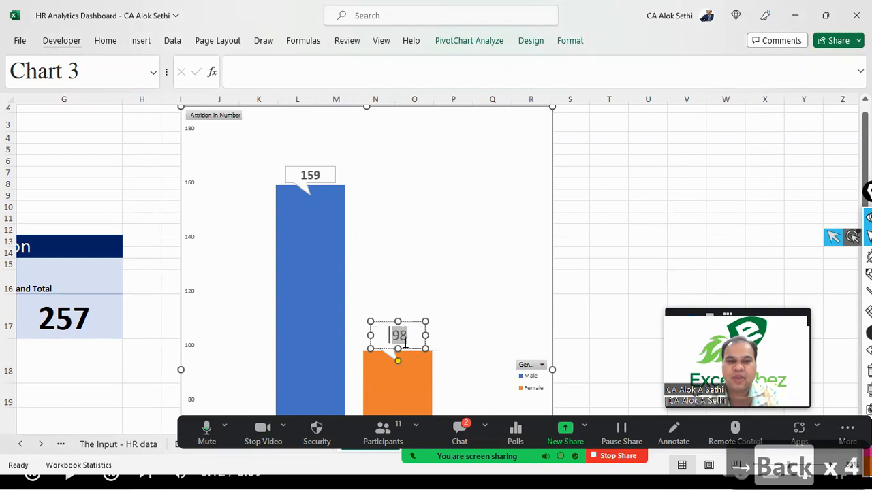
- Make the value in the Female data label bold and deselect the chart
{"action": "key", "text": "ctrl+b"}
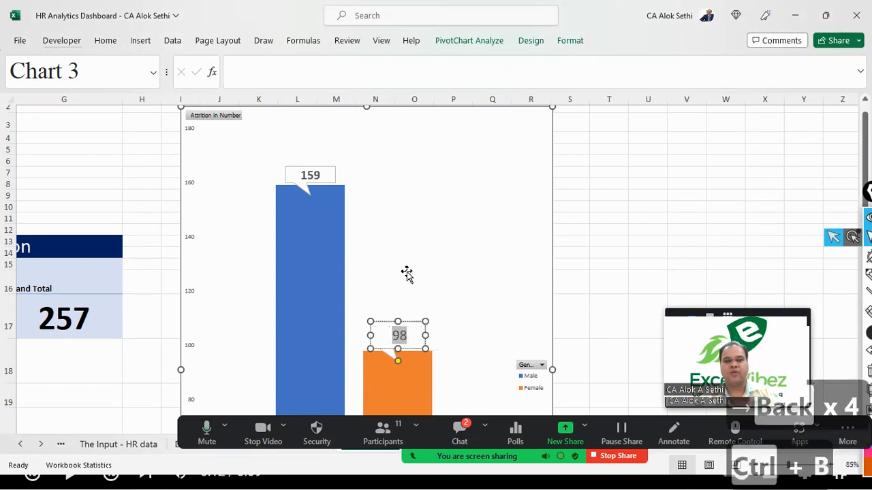
{"action": "left_click", "coordinate": [406, 274]}
{"action": "left_click", "coordinate": [397, 339]}
{"action": "left_click", "coordinate": [396, 321]}
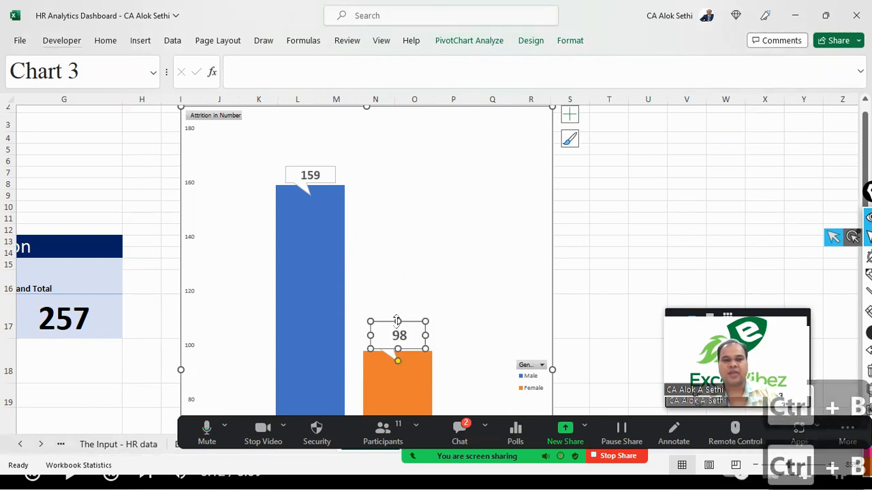
{"action": "scroll", "coordinate": [397, 321], "scroll_direction": "down", "scroll_amount": 2}
{"action": "scroll", "coordinate": [396, 321], "scroll_direction": "left", "scroll_amount": 2}
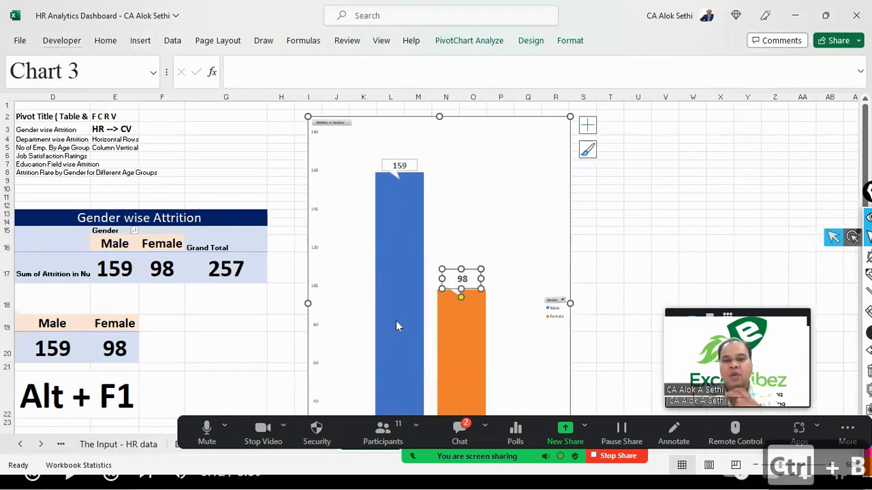
{"action": "left_click", "coordinate": [610, 213]}
{"action": "scroll", "coordinate": [439, 282], "scroll_direction": "down", "scroll_amount": 3}
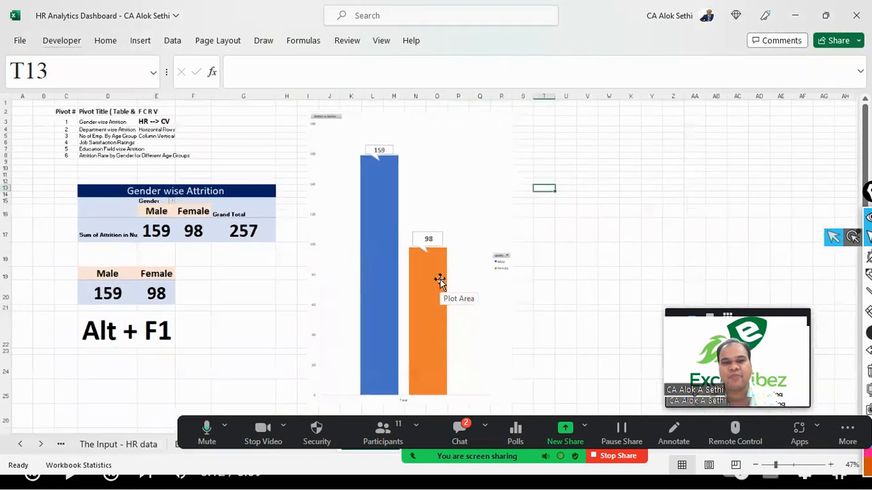
- Read the new messages in the Zoom meeting chat and close the chat window
{"action": "left_click", "coordinate": [378, 272]}
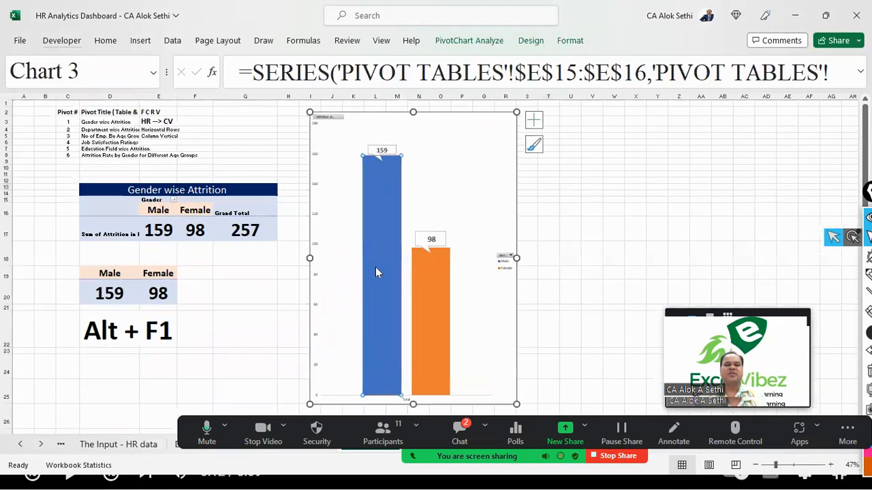
{"action": "left_click", "coordinate": [461, 431]}
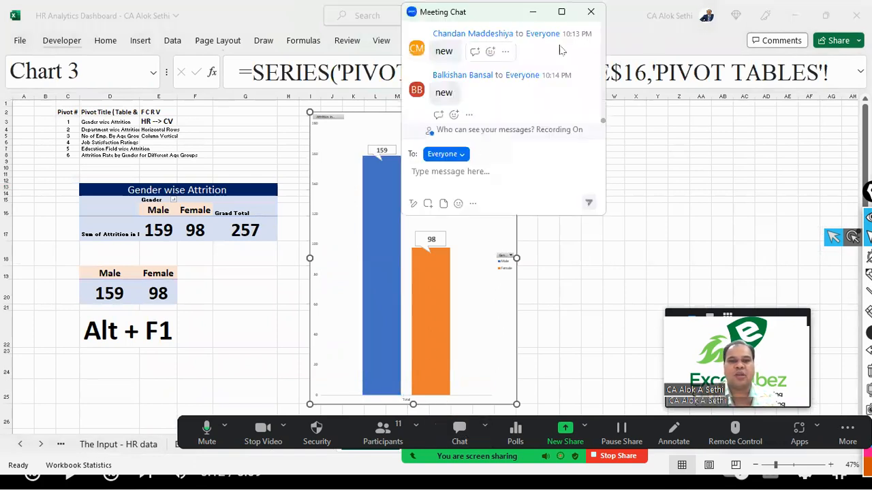
{"action": "left_click", "coordinate": [584, 17]}
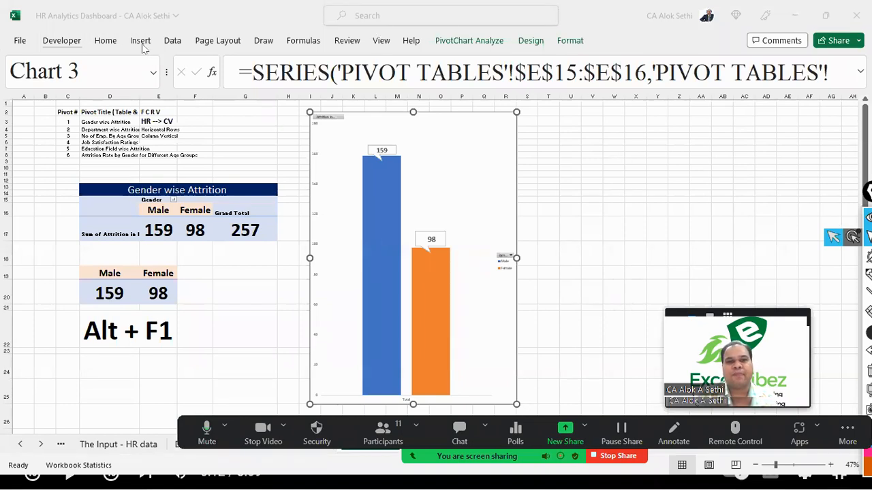
- Compare the bar chart variants for the gender-wise attrition chart and change its type to 3-D Clustered Bar
{"action": "left_click", "coordinate": [526, 42]}
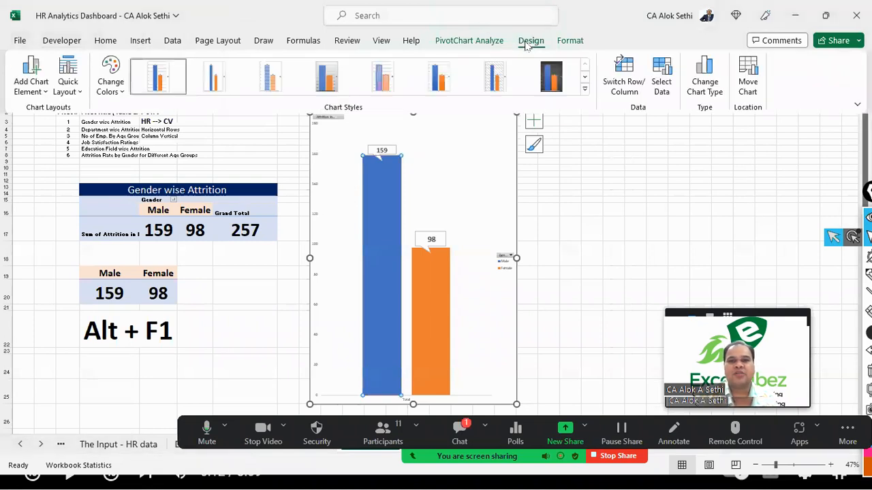
{"action": "left_click", "coordinate": [583, 91]}
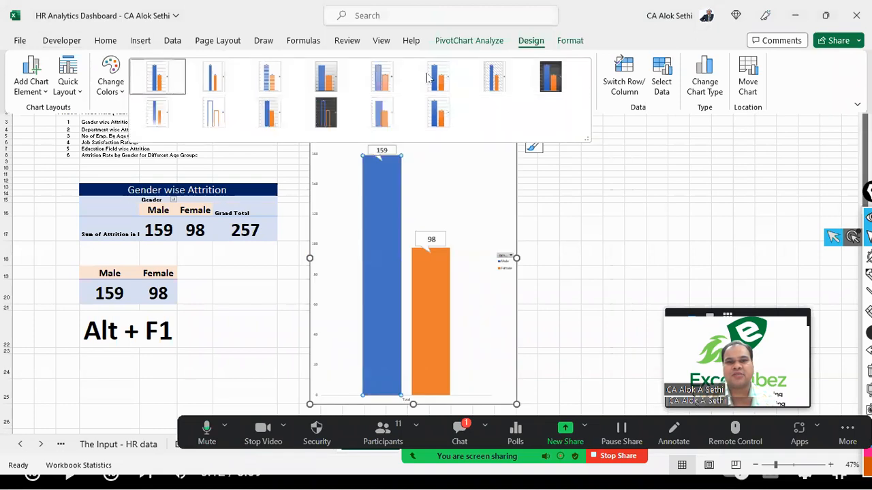
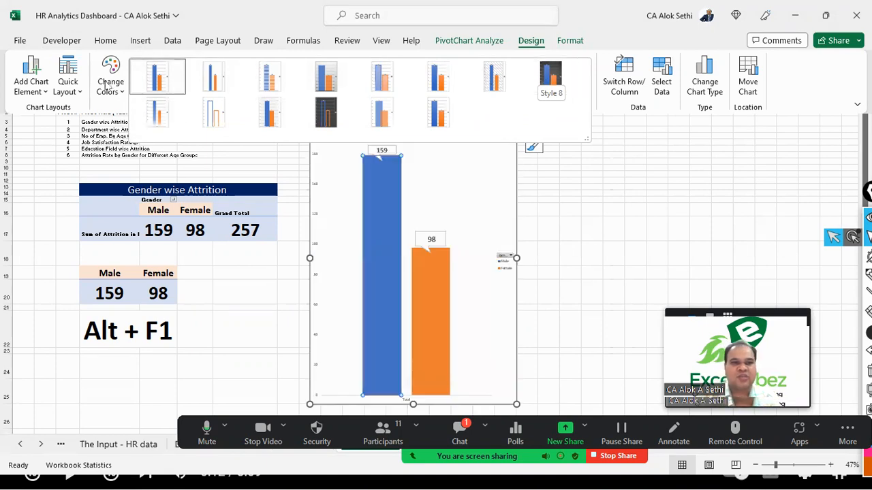
{"action": "left_click", "coordinate": [696, 92]}
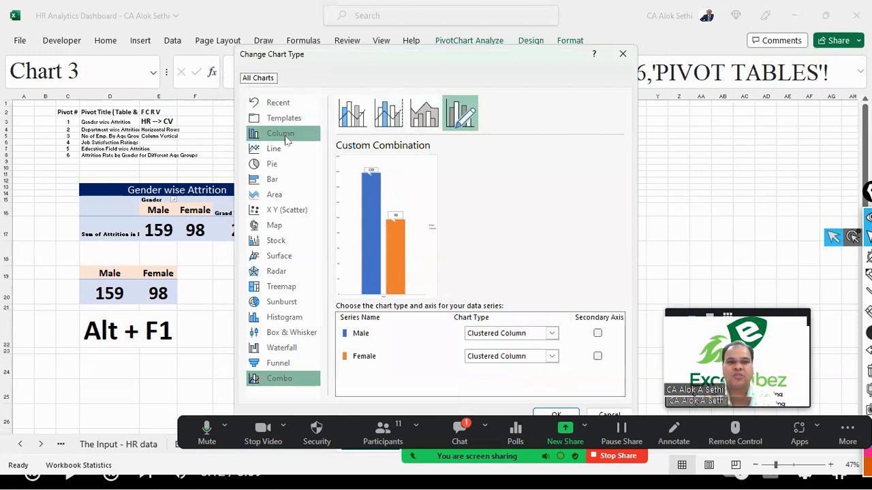
{"action": "left_click", "coordinate": [300, 181]}
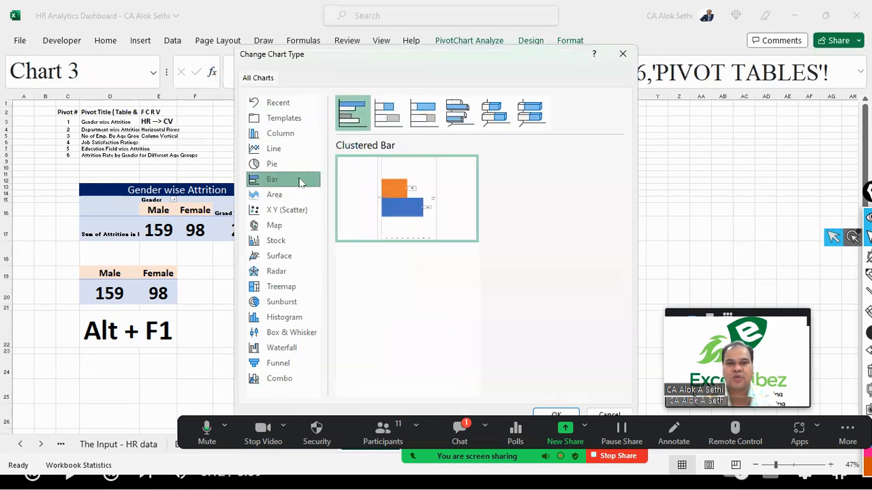
{"action": "left_click", "coordinate": [430, 113]}
{"action": "left_click", "coordinate": [495, 113]}
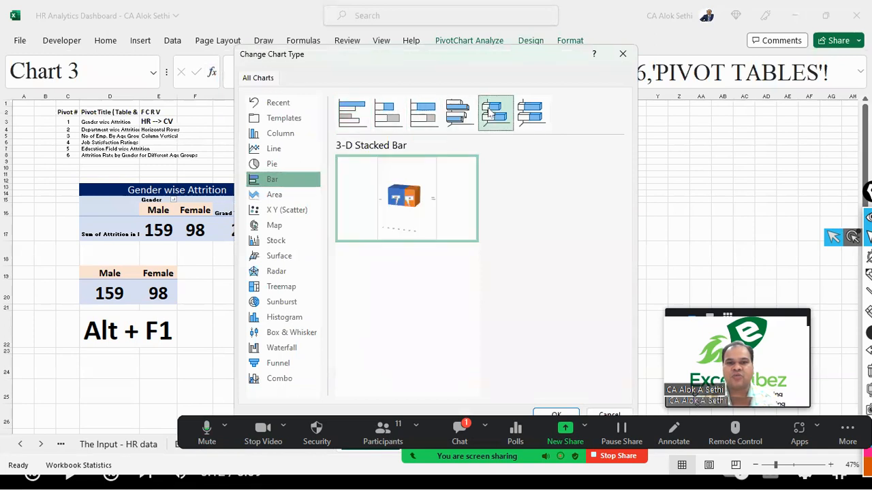
{"action": "left_click", "coordinate": [526, 113]}
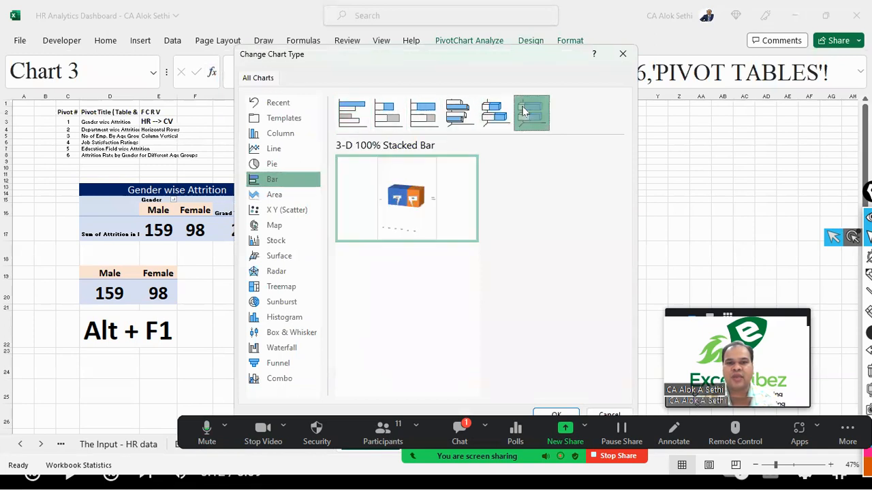
{"action": "left_click", "coordinate": [353, 110]}
{"action": "left_click", "coordinate": [376, 113]}
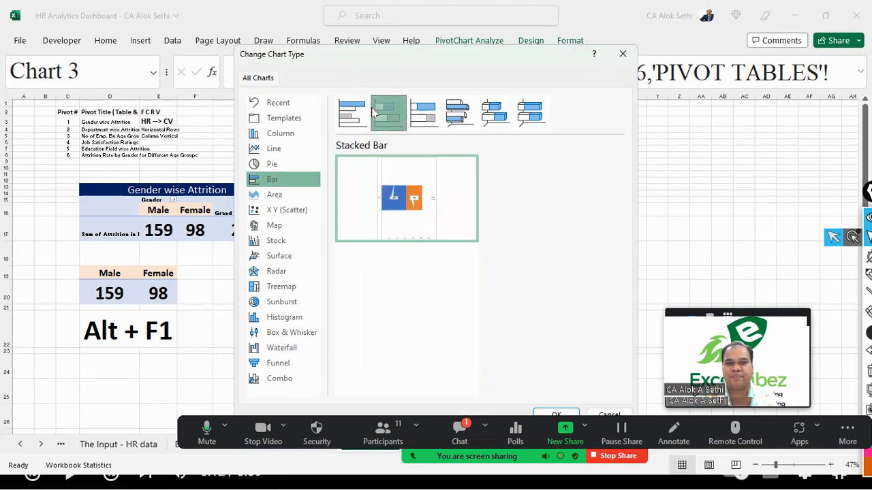
{"action": "left_click", "coordinate": [416, 109]}
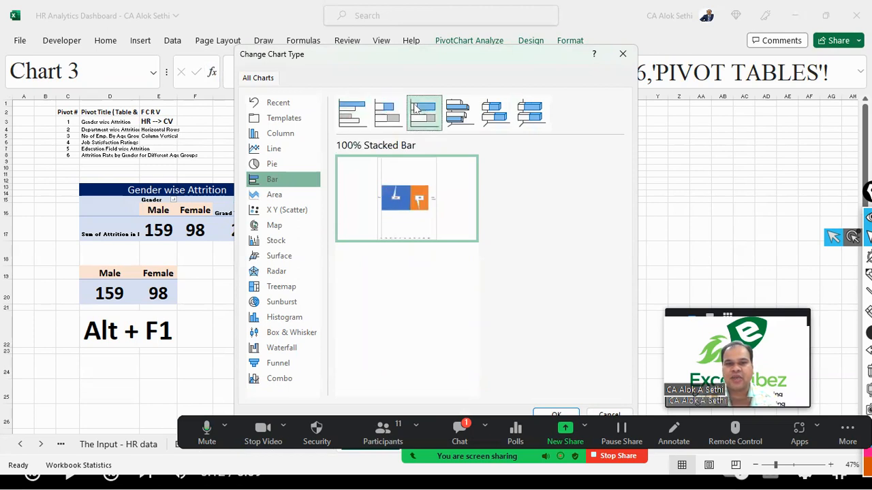
{"action": "left_click", "coordinate": [350, 115]}
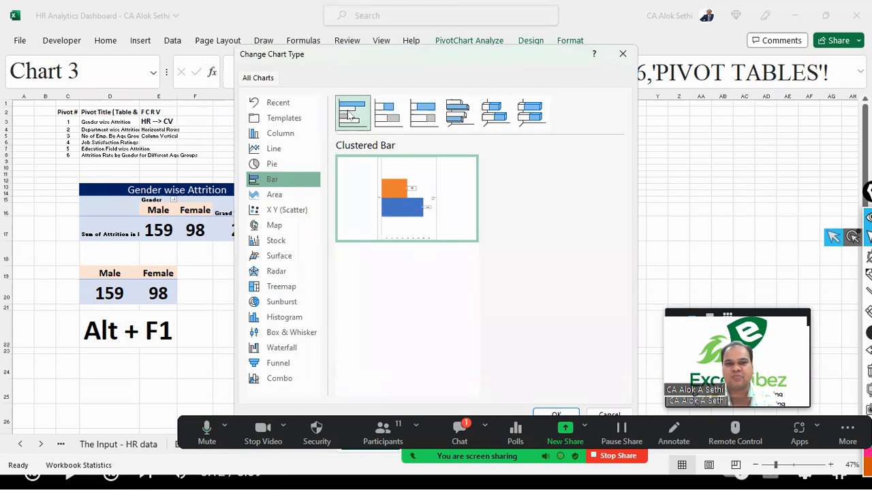
{"action": "left_click", "coordinate": [476, 117]}
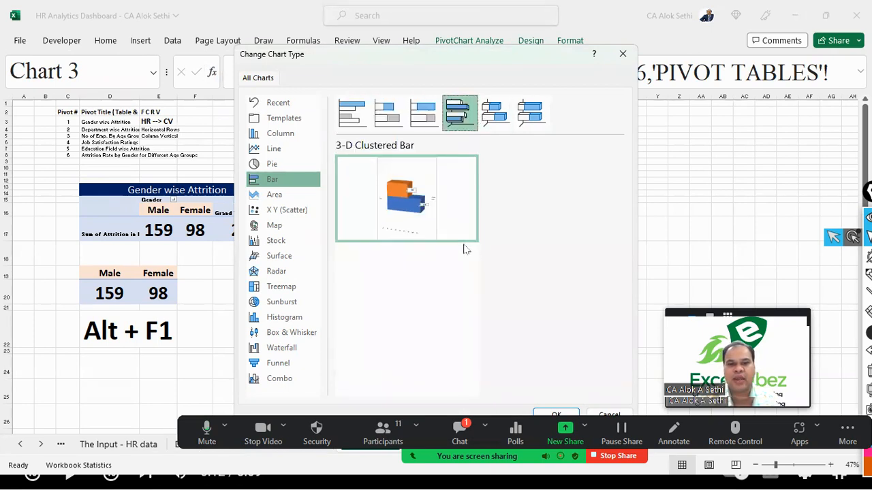
{"action": "left_click", "coordinate": [556, 413]}
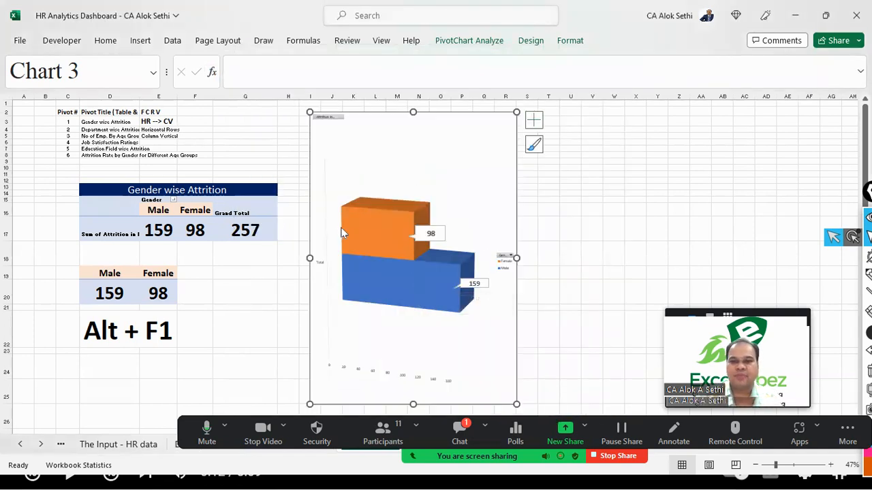
- Review the chart elements and chart styles offered for the 3-D bar chart
{"action": "left_click", "coordinate": [379, 286]}
{"action": "left_click", "coordinate": [386, 242]}
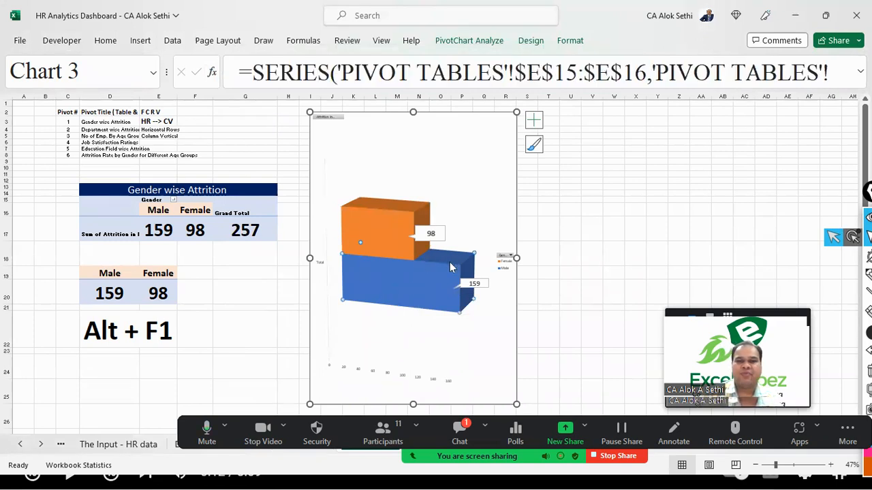
{"action": "left_click", "coordinate": [396, 218]}
{"action": "left_click", "coordinate": [404, 268]}
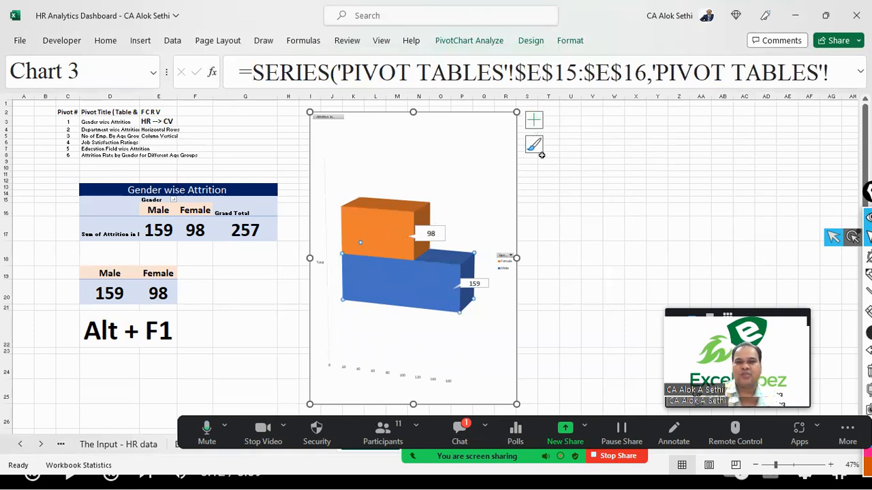
{"action": "left_click", "coordinate": [535, 123]}
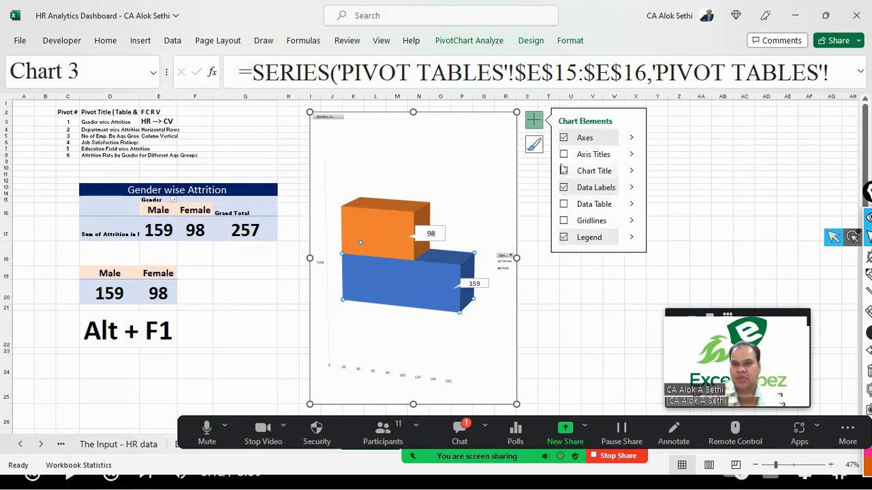
{"action": "left_click", "coordinate": [534, 144]}
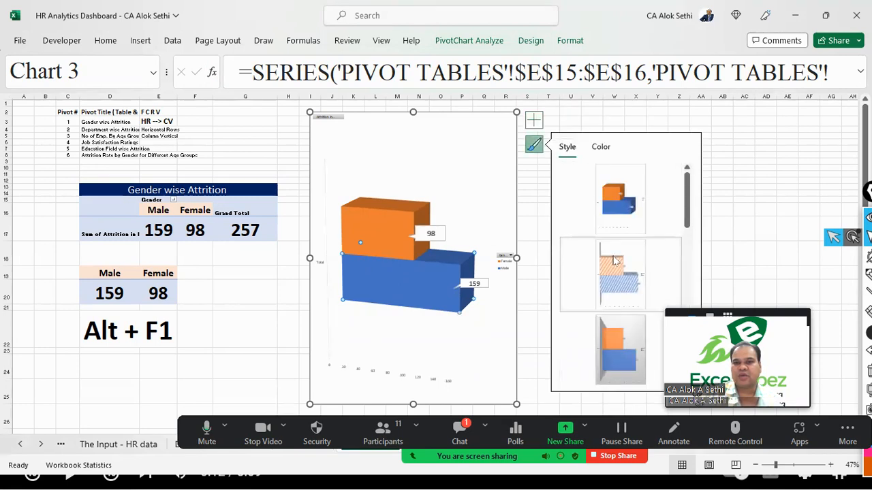
{"action": "scroll", "coordinate": [614, 261], "scroll_direction": "down", "scroll_amount": 5}
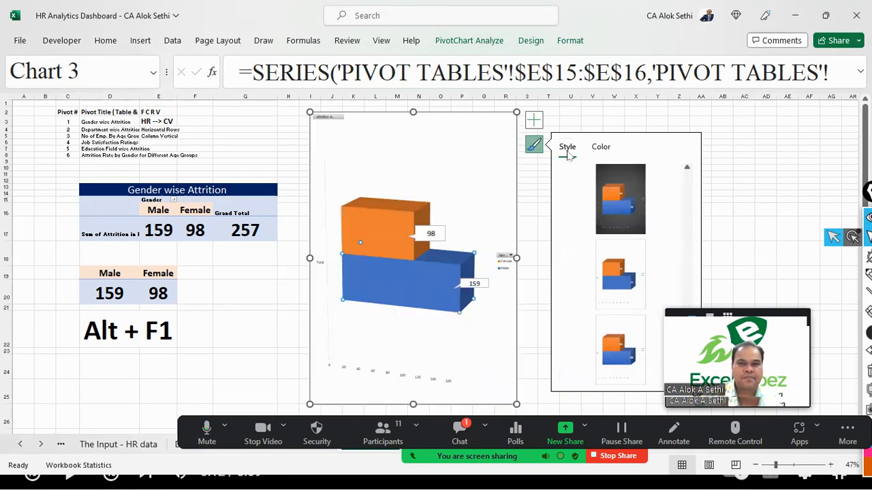
- With the Female series and then the Male series selected, look through the remaining chart styles and the colour palettes
{"action": "left_click", "coordinate": [423, 206]}
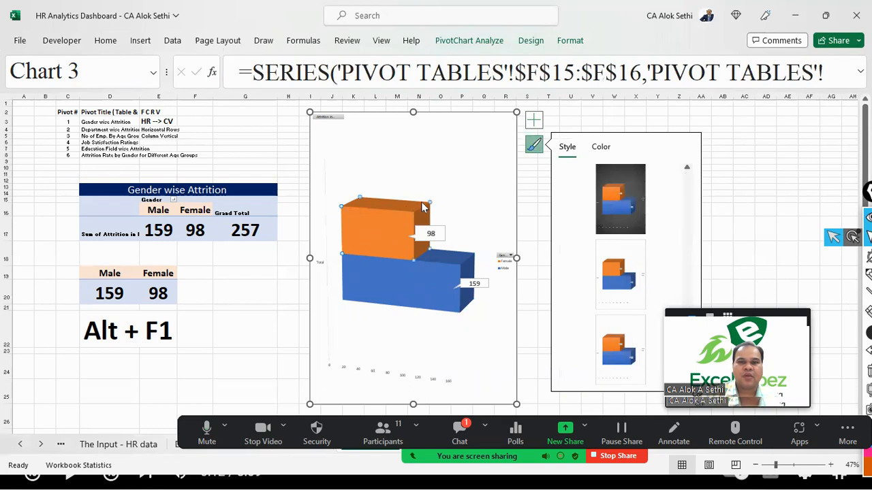
{"action": "left_click", "coordinate": [531, 144]}
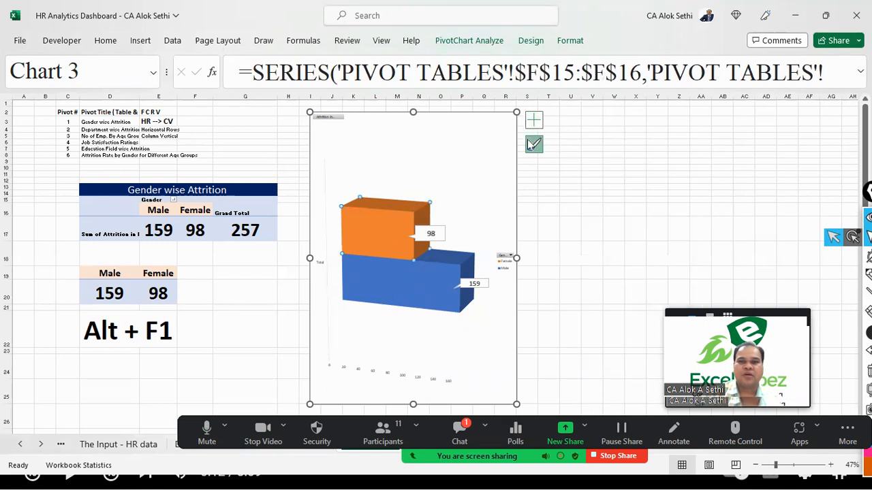
{"action": "left_click", "coordinate": [531, 145]}
{"action": "scroll", "coordinate": [620, 273], "scroll_direction": "down", "scroll_amount": 3}
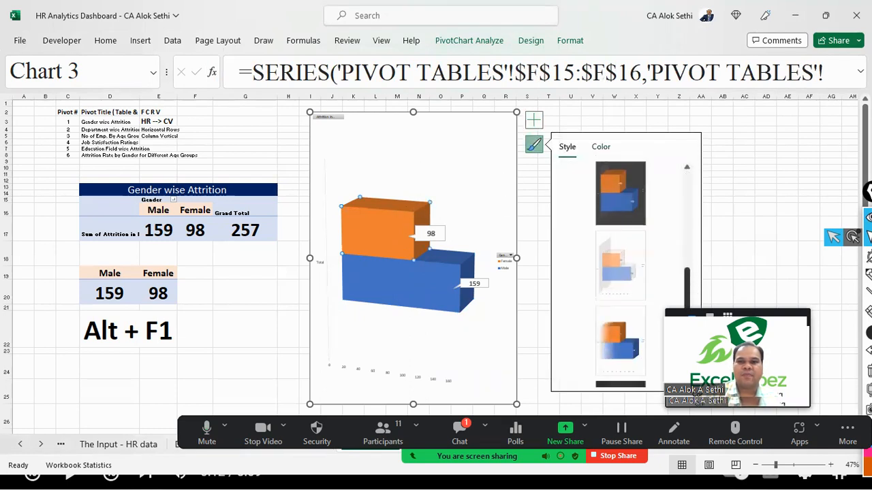
{"action": "left_click", "coordinate": [601, 149]}
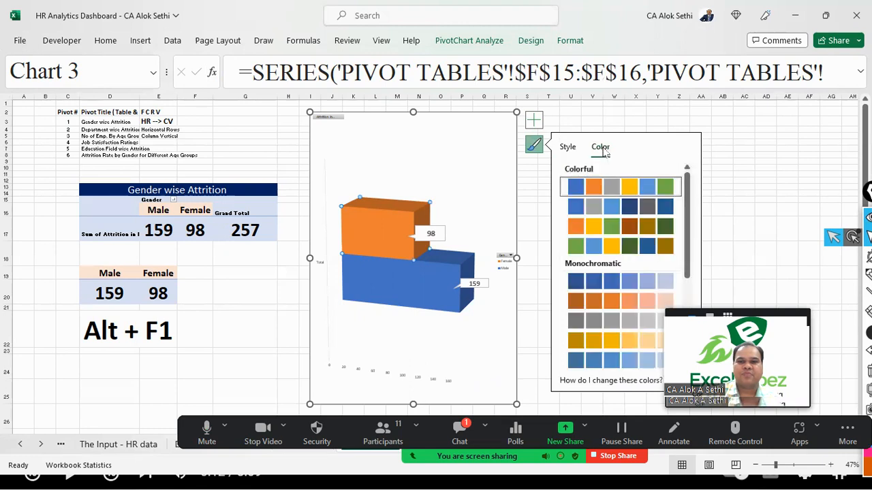
{"action": "scroll", "coordinate": [687, 230], "scroll_direction": "down", "scroll_amount": 5}
{"action": "scroll", "coordinate": [673, 208], "scroll_direction": "up", "scroll_amount": 5}
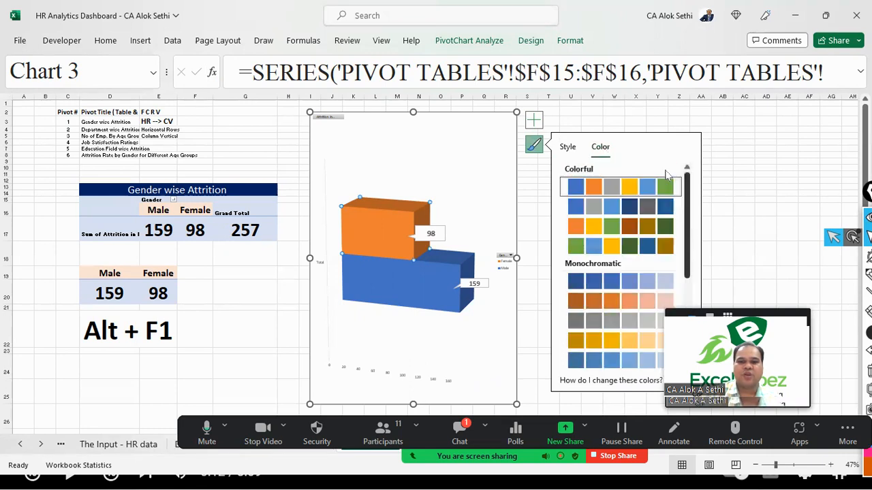
{"action": "left_click", "coordinate": [403, 289]}
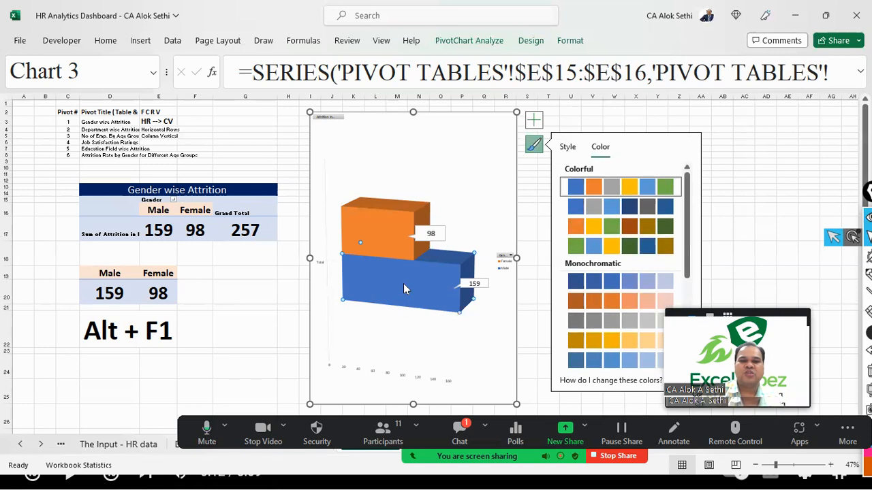
{"action": "left_click", "coordinate": [385, 211]}
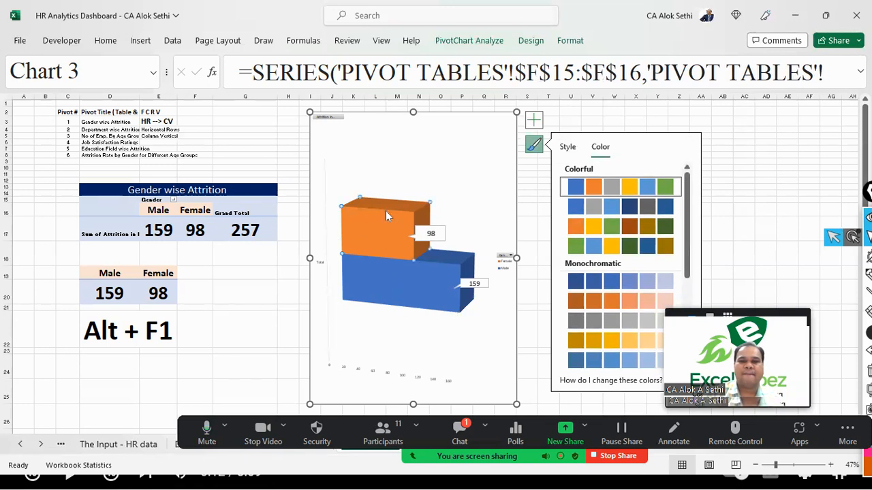
{"action": "left_click", "coordinate": [533, 122]}
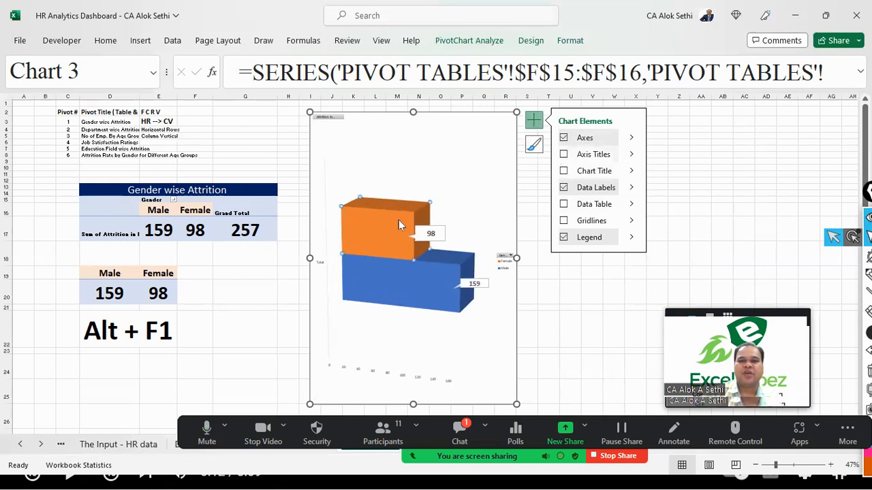
- Try switching the chart's rows and columns, and switch them back to the original orientation
{"action": "left_click", "coordinate": [528, 42]}
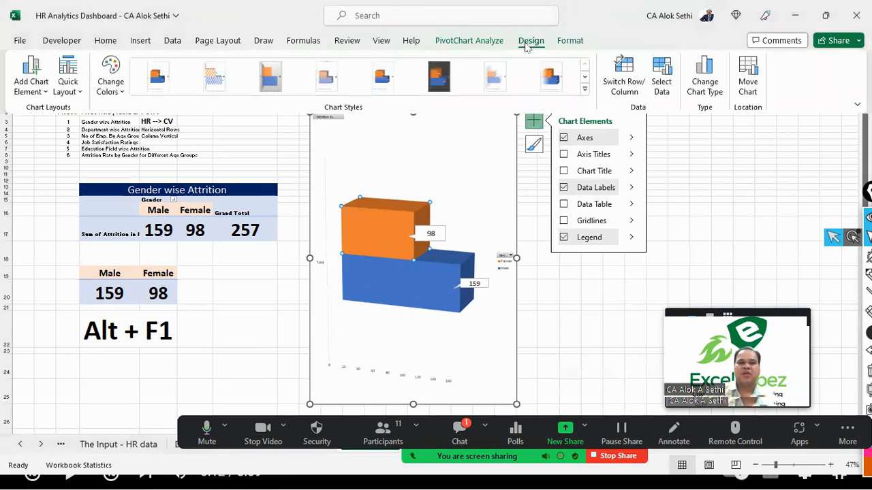
{"action": "left_click", "coordinate": [625, 94]}
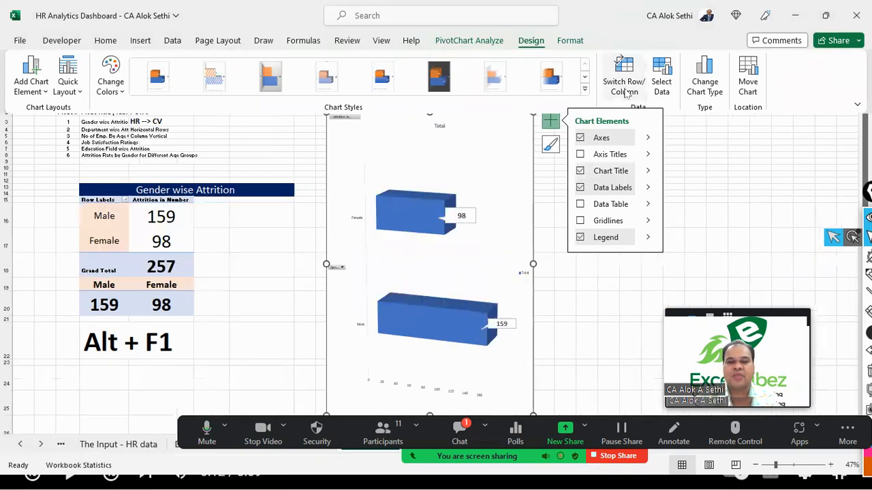
{"action": "left_click", "coordinate": [631, 89]}
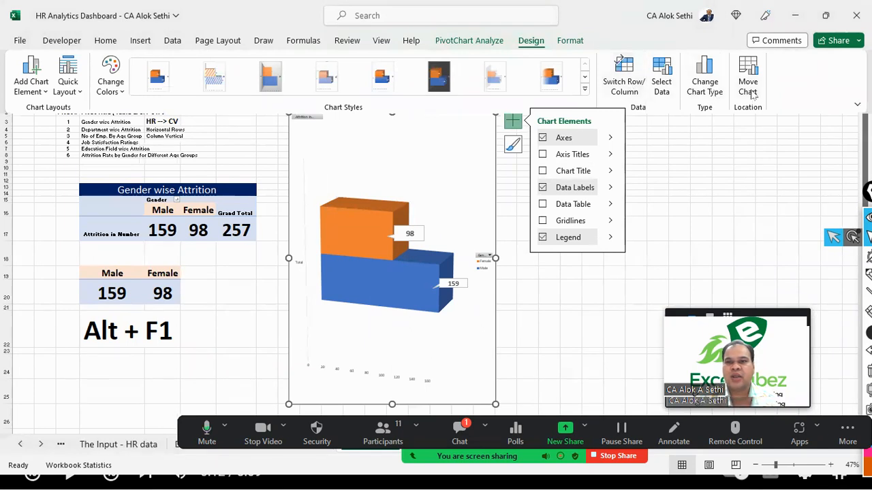
- Check the sort options for the Female series and select the Male series in the chart instead
{"action": "right_click", "coordinate": [339, 230]}
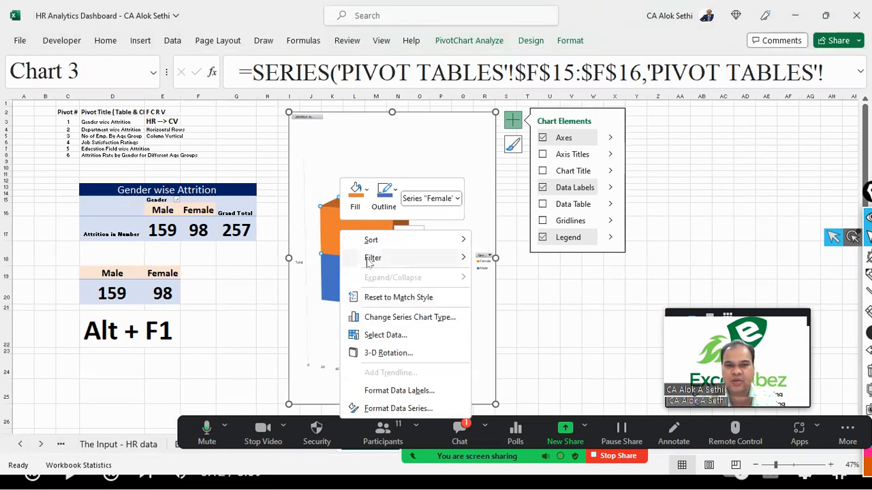
{"action": "mouse_move", "coordinate": [372, 250]}
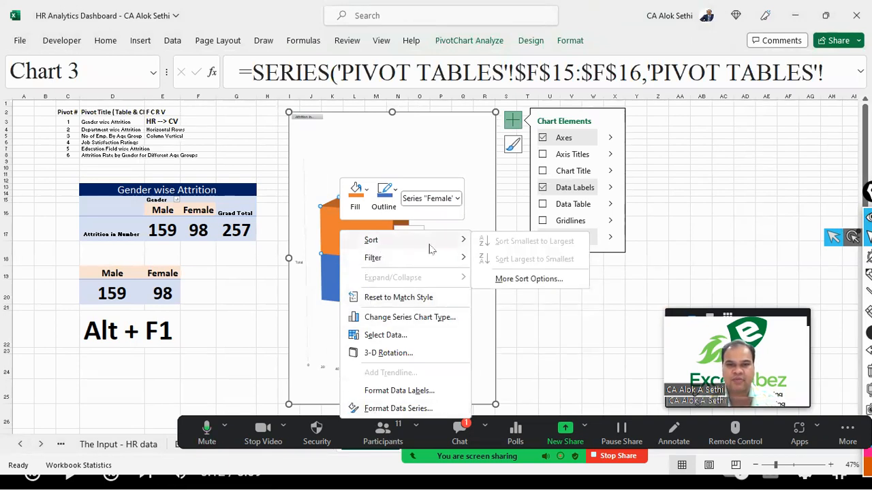
{"action": "left_click", "coordinate": [458, 198]}
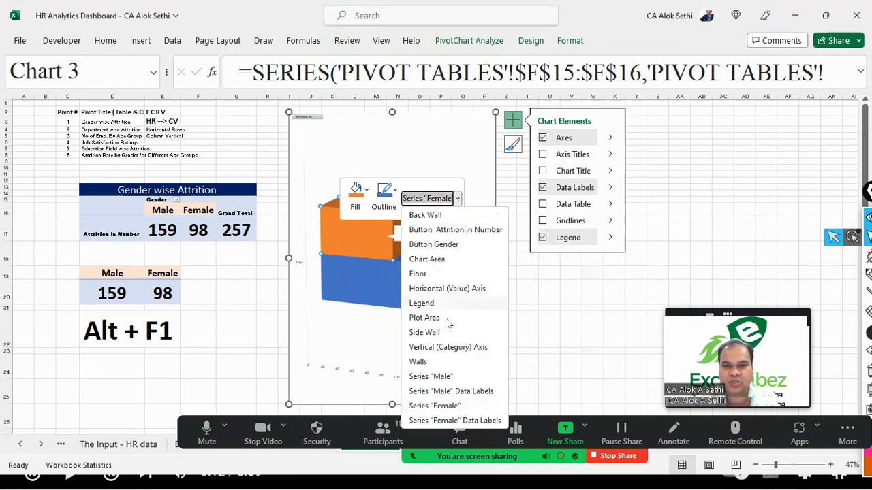
{"action": "left_click", "coordinate": [433, 377]}
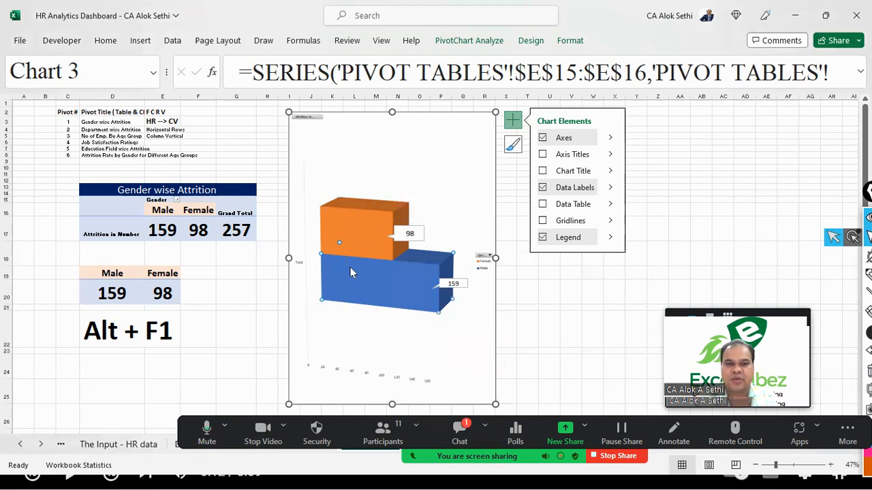
- Sort the Gender series of the 3-D bar chart by Attrition in Number, Smallest to Largest
{"action": "right_click", "coordinate": [357, 247]}
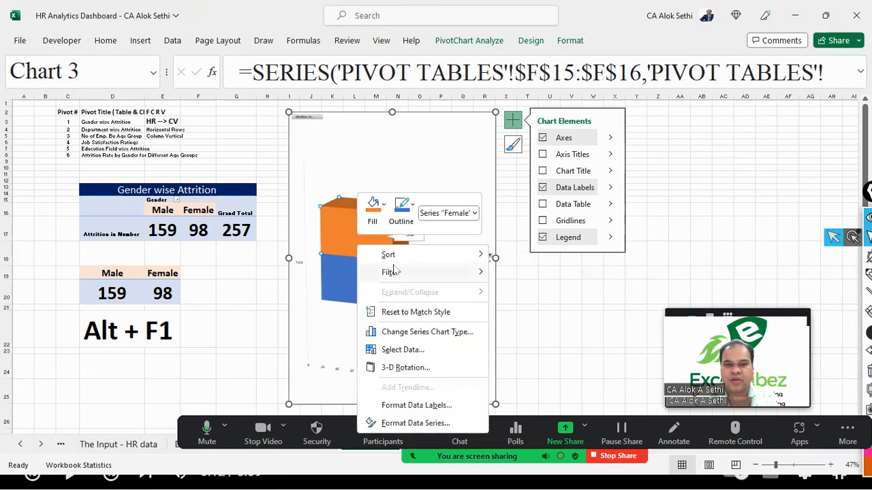
{"action": "mouse_move", "coordinate": [403, 257]}
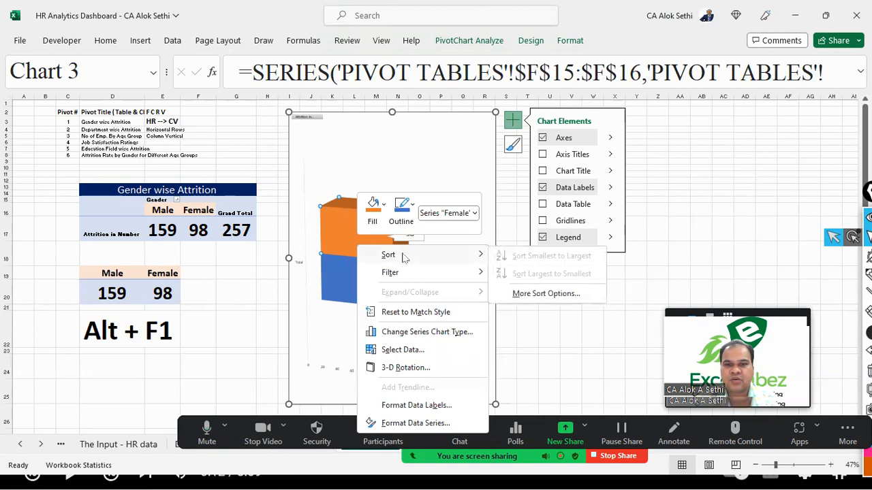
{"action": "left_click", "coordinate": [512, 292]}
{"action": "left_click", "coordinate": [344, 165]}
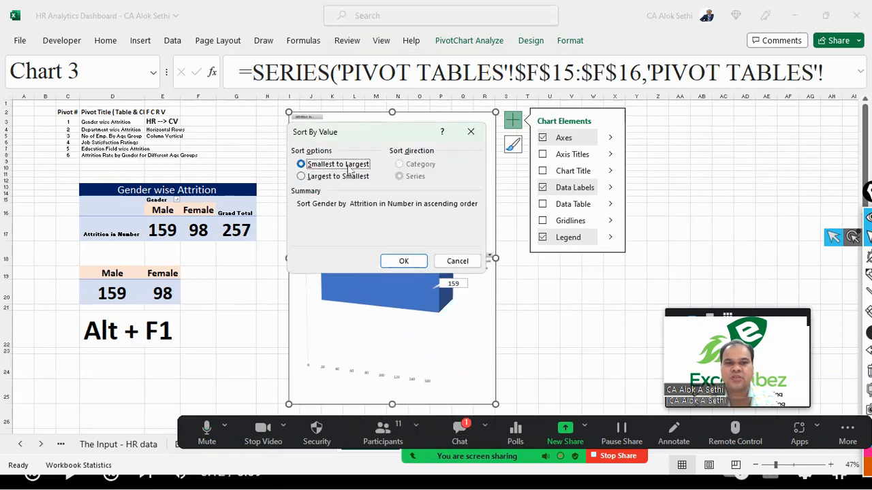
{"action": "left_click", "coordinate": [404, 261]}
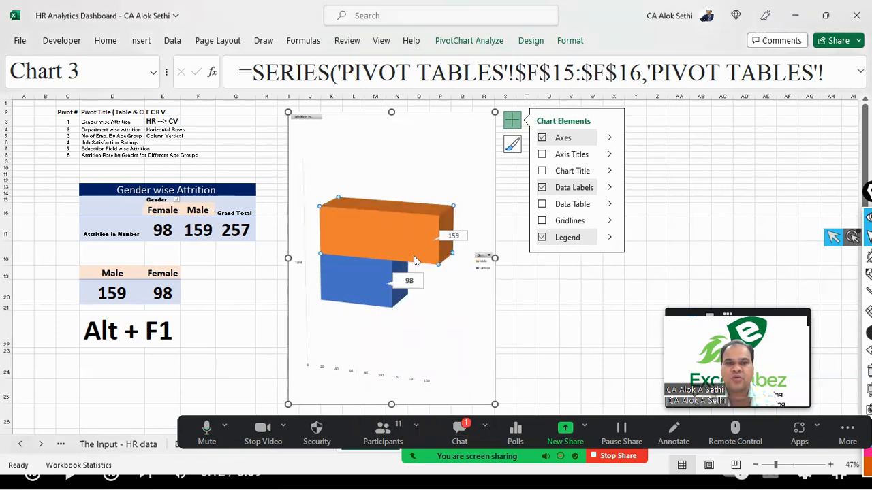
{"action": "left_click", "coordinate": [392, 329]}
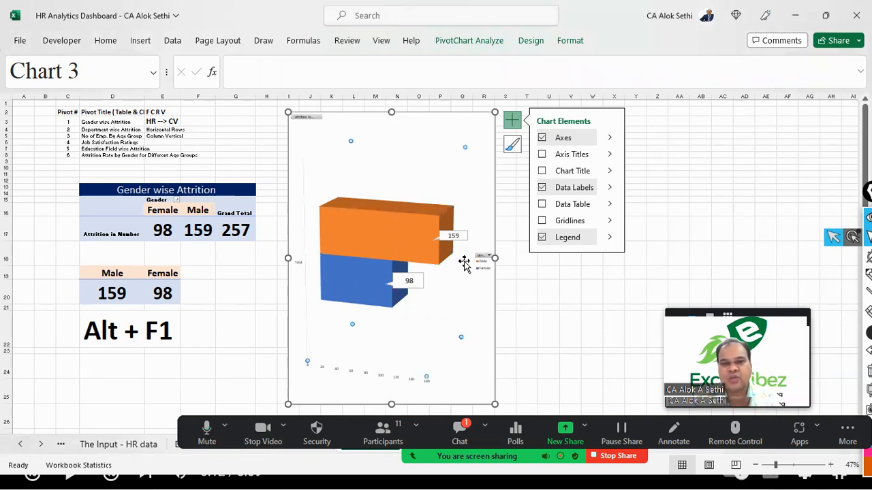
- Resize the gender-wise attrition chart, widening it to column W and pulling its other edge in to column J
{"action": "left_click", "coordinate": [542, 171]}
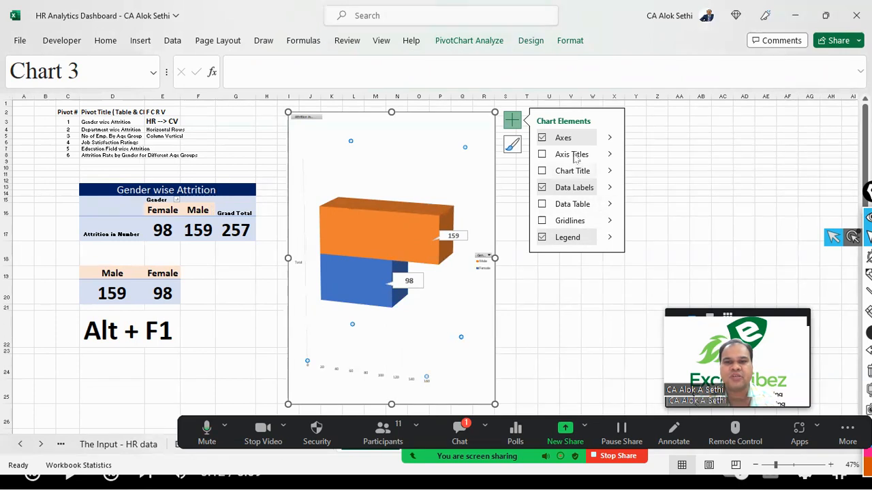
{"action": "left_click", "coordinate": [545, 359]}
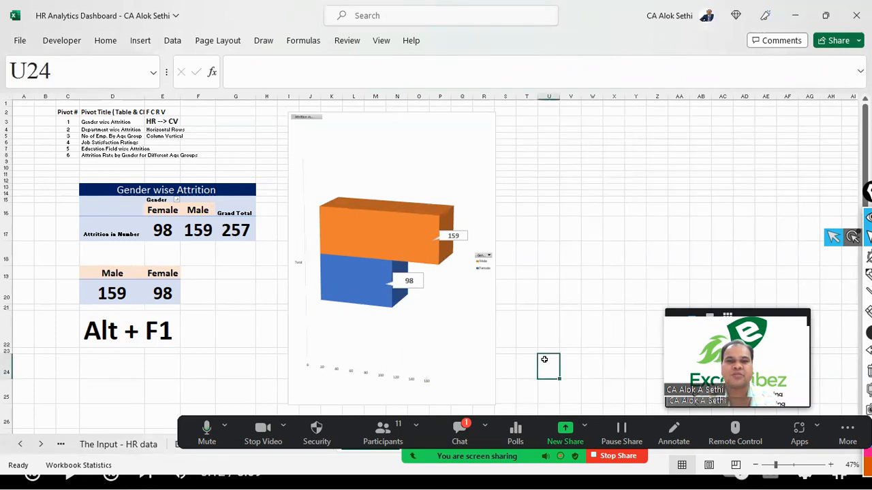
{"action": "left_click", "coordinate": [390, 314]}
{"action": "left_click_drag", "start_coordinate": [495, 258], "coordinate": [598, 258]}
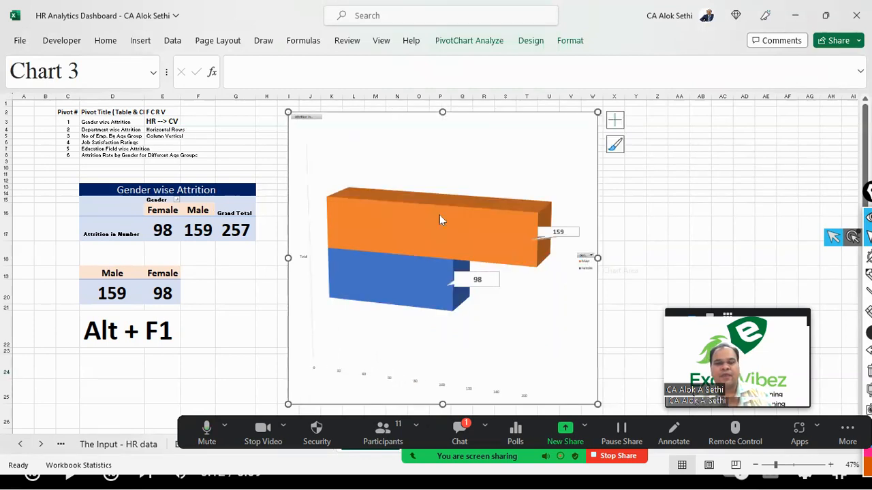
{"action": "scroll", "coordinate": [245, 221], "scroll_direction": "down", "scroll_amount": 3, "text": "ctrl"}
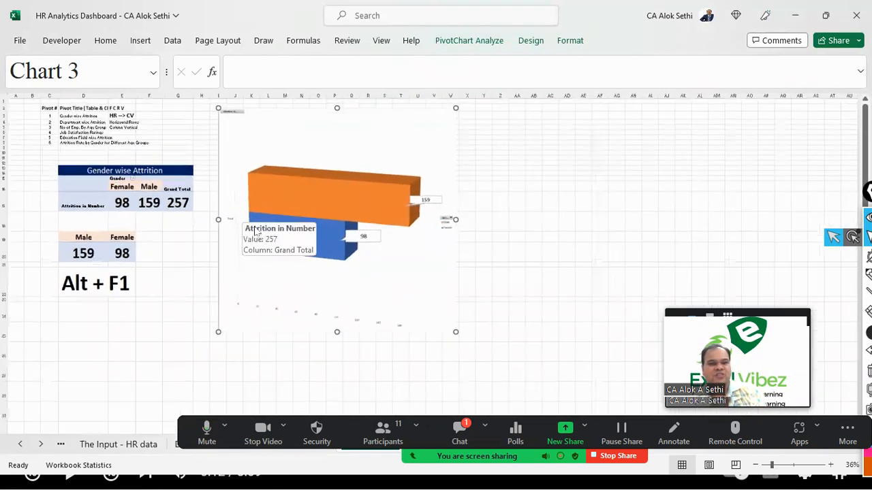
{"action": "left_click", "coordinate": [292, 307]}
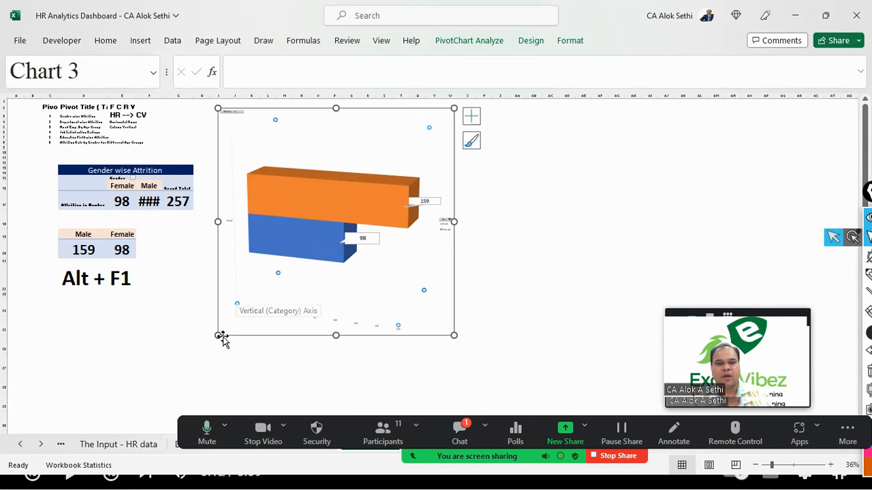
{"action": "left_click_drag", "start_coordinate": [218, 335], "coordinate": [236, 333]}
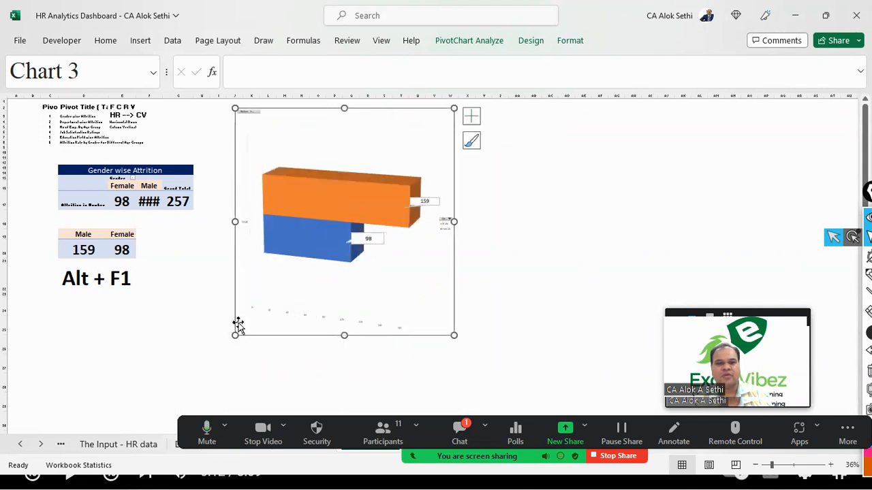
{"action": "left_click", "coordinate": [286, 229]}
{"action": "scroll", "coordinate": [332, 213], "scroll_direction": "down", "scroll_amount": 3}
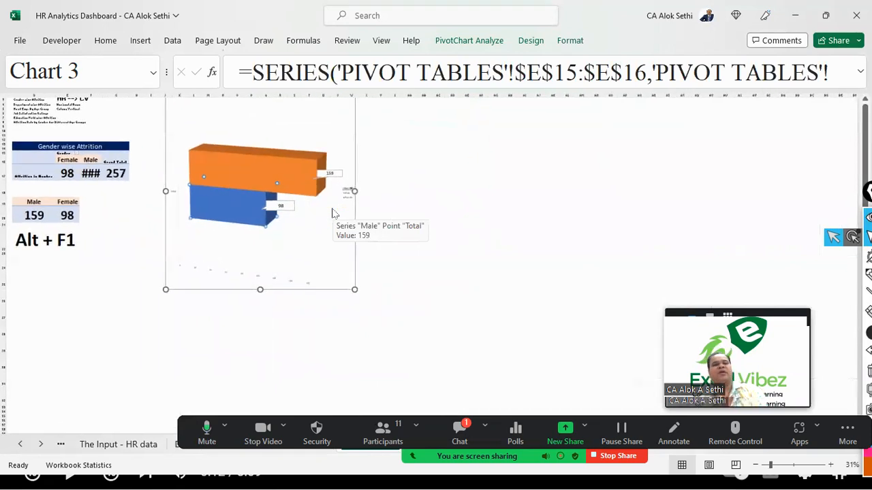
{"action": "scroll", "coordinate": [333, 213], "scroll_direction": "up", "scroll_amount": 1}
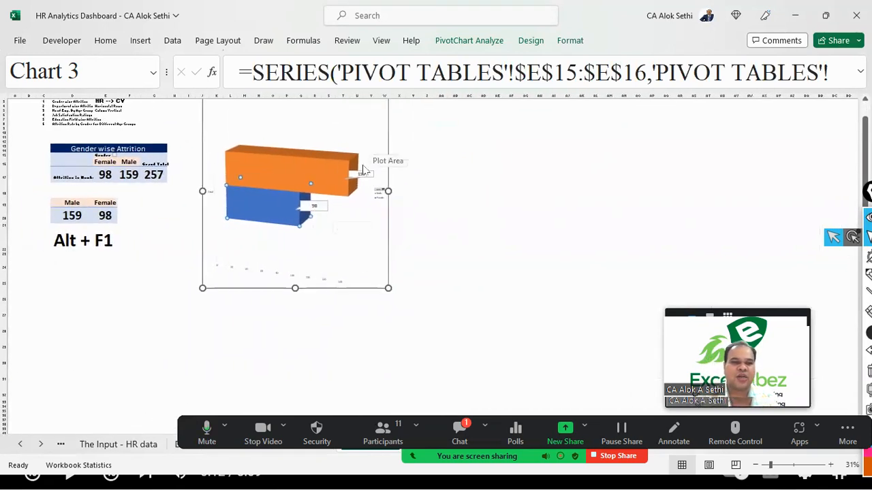
{"action": "left_click", "coordinate": [407, 109]}
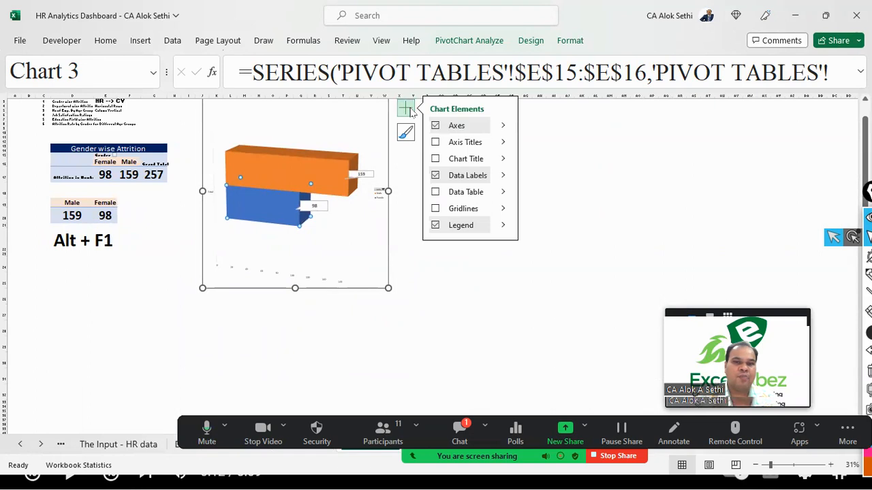
{"action": "left_click", "coordinate": [298, 188]}
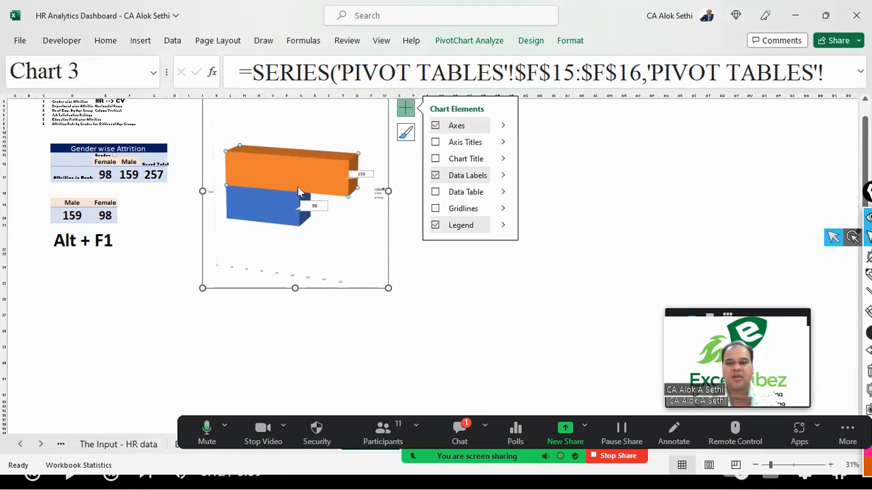
{"action": "scroll", "coordinate": [298, 192], "scroll_direction": "down", "scroll_amount": 2}
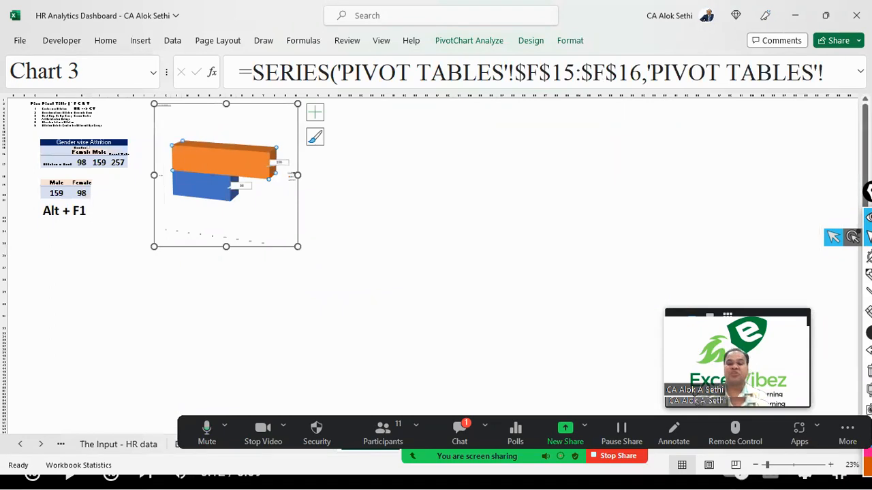
{"action": "left_click", "coordinate": [479, 294]}
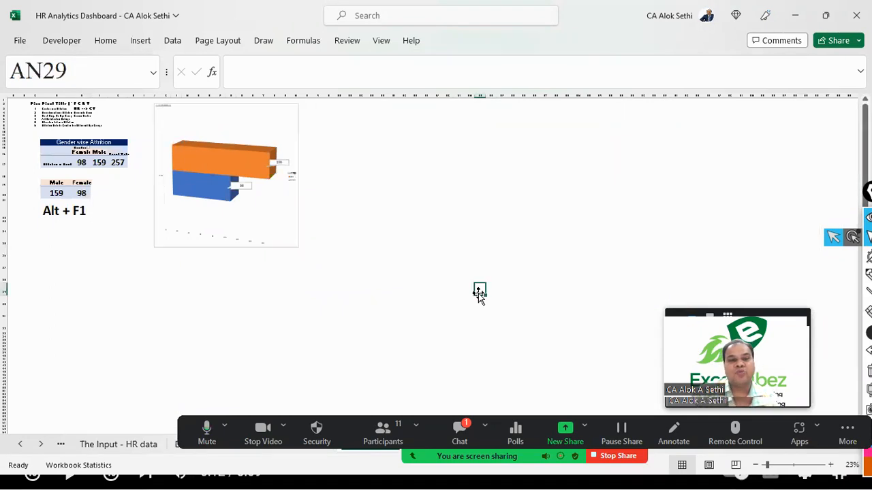
{"action": "scroll", "coordinate": [479, 293], "scroll_direction": "up", "scroll_amount": 1}
{"action": "scroll", "coordinate": [164, 204], "scroll_direction": "left", "scroll_amount": 4}
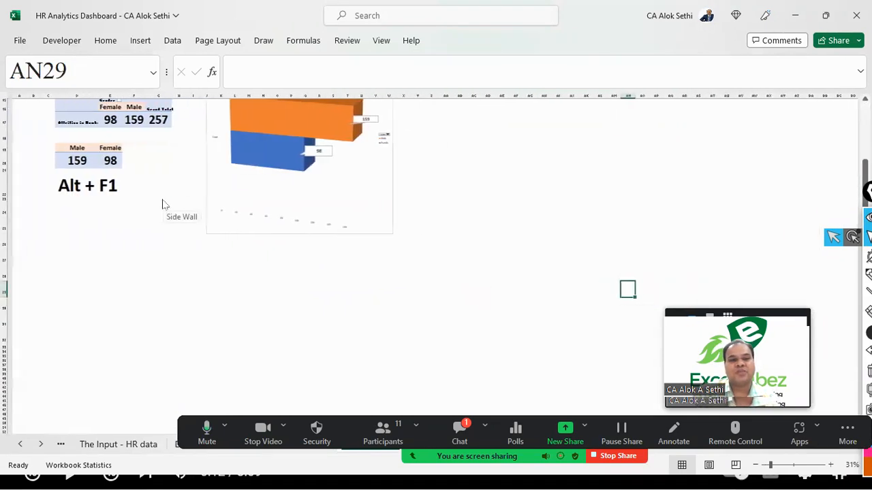
{"action": "scroll", "coordinate": [164, 204], "scroll_direction": "up", "scroll_amount": 4}
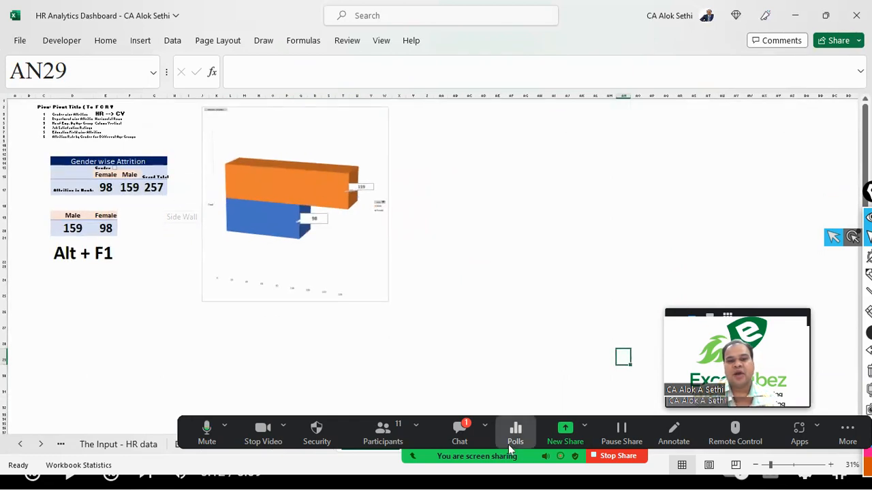
- Check the new message in the meeting chat, close the chat and return to the PIVOT TABLES sheet
{"action": "left_click", "coordinate": [444, 428]}
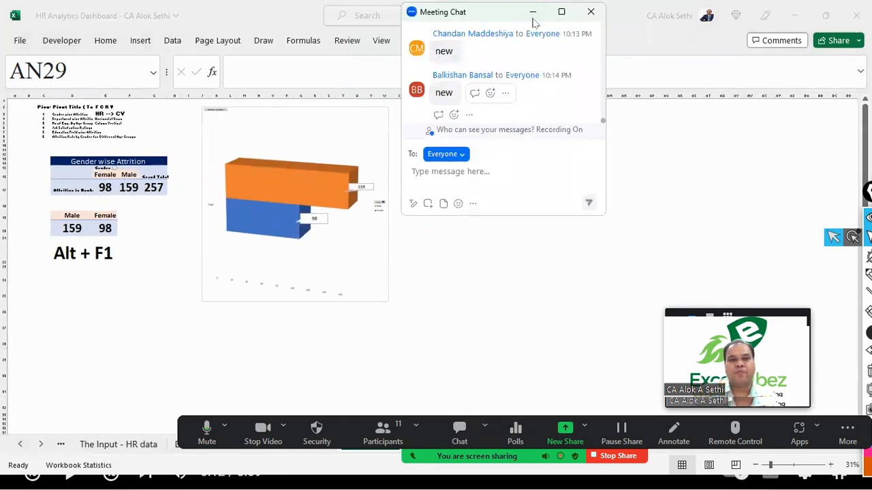
{"action": "left_click", "coordinate": [589, 13]}
{"action": "scroll", "coordinate": [359, 162], "scroll_direction": "up", "scroll_amount": 2, "text": "ctrl"}
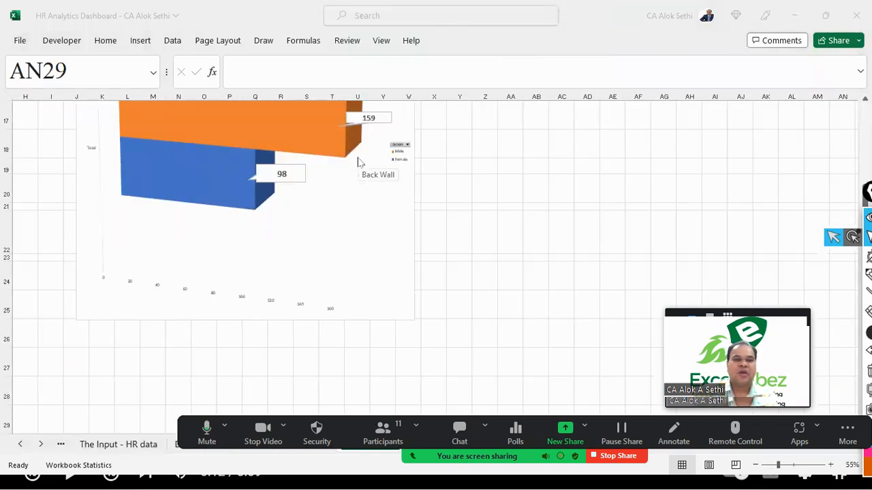
{"action": "scroll", "coordinate": [6, 170], "scroll_direction": "left", "scroll_amount": 5}
{"action": "scroll", "coordinate": [6, 170], "scroll_direction": "up", "scroll_amount": 5}
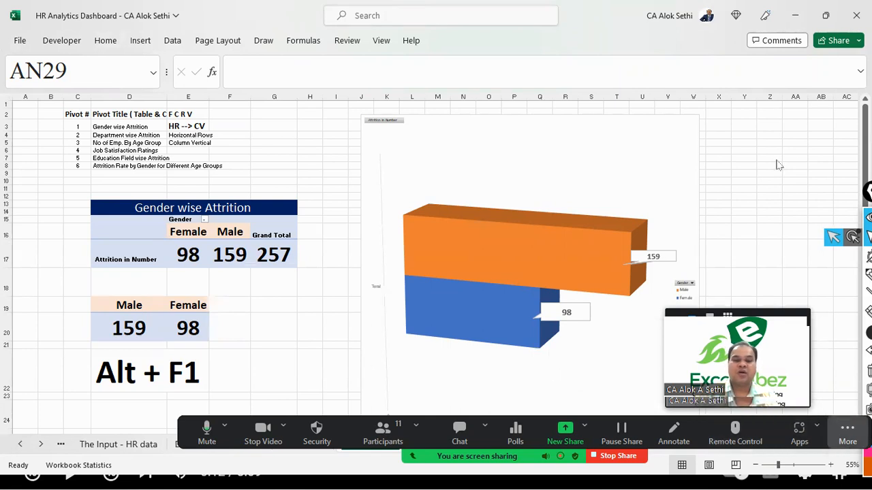
- Move the meeting controls off the sheet tabs and review the dashboard figures on the CALCULATIONS - FORMULA sheet before returning to PIVOT TABLES
{"action": "left_click_drag", "start_coordinate": [449, 451], "coordinate": [393, 185]}
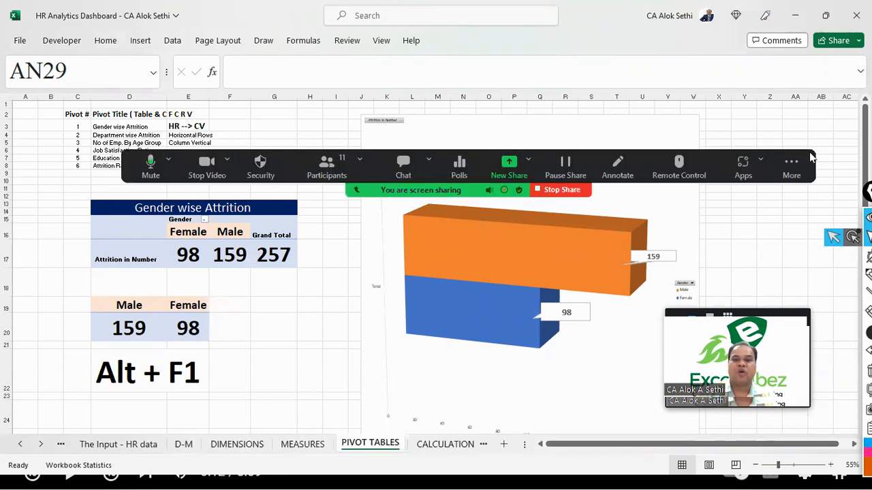
{"action": "left_click", "coordinate": [425, 444]}
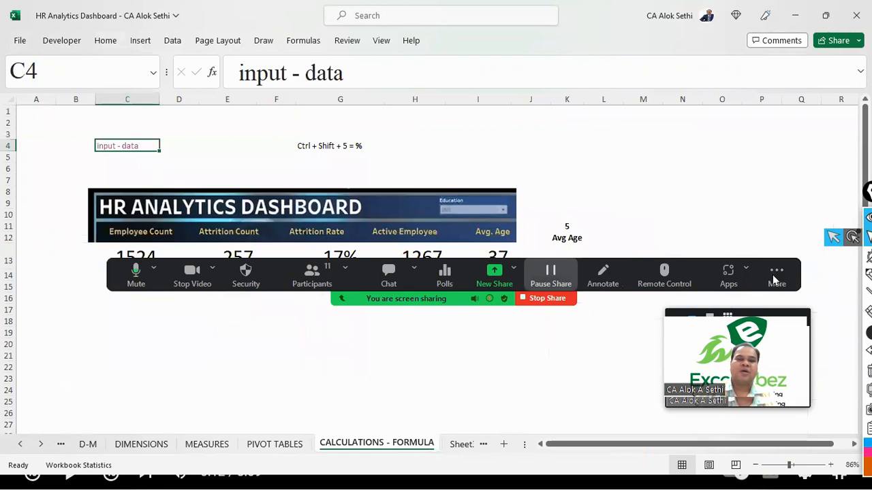
{"action": "left_click_drag", "start_coordinate": [775, 279], "coordinate": [753, 355]}
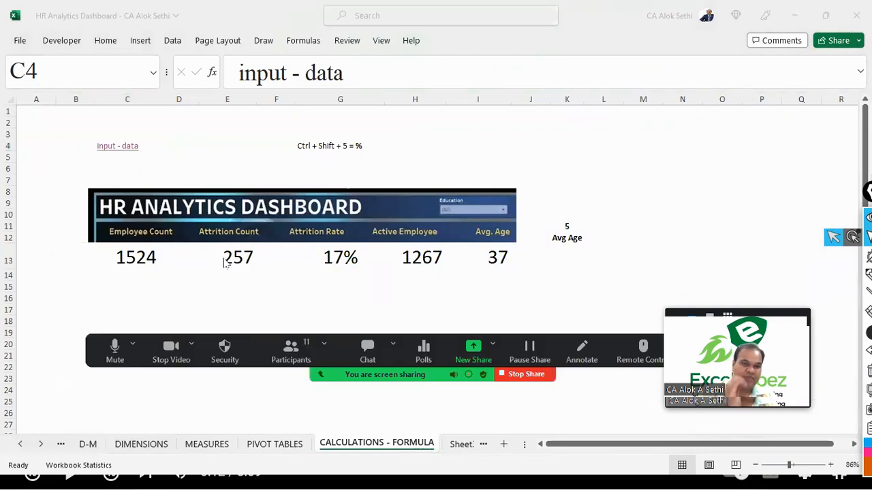
{"action": "key", "text": "Right"}
{"action": "key", "text": "Right"}
{"action": "key", "text": "Down"}
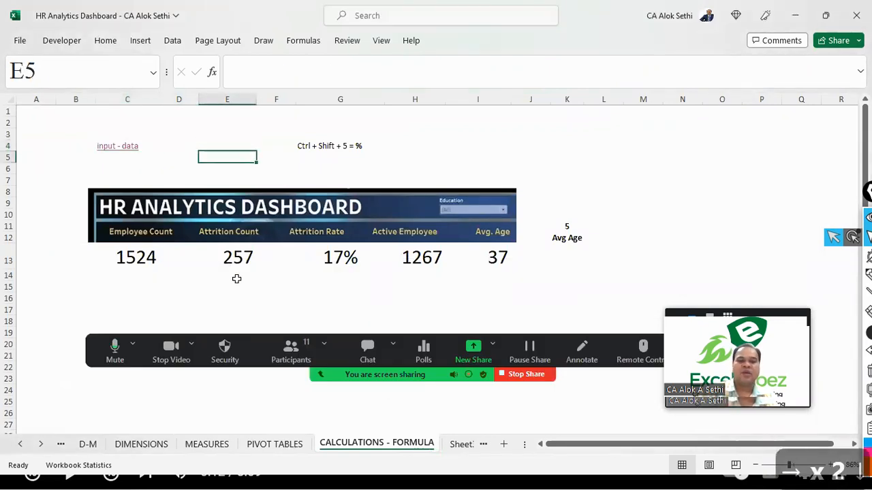
{"action": "left_click", "coordinate": [290, 451]}
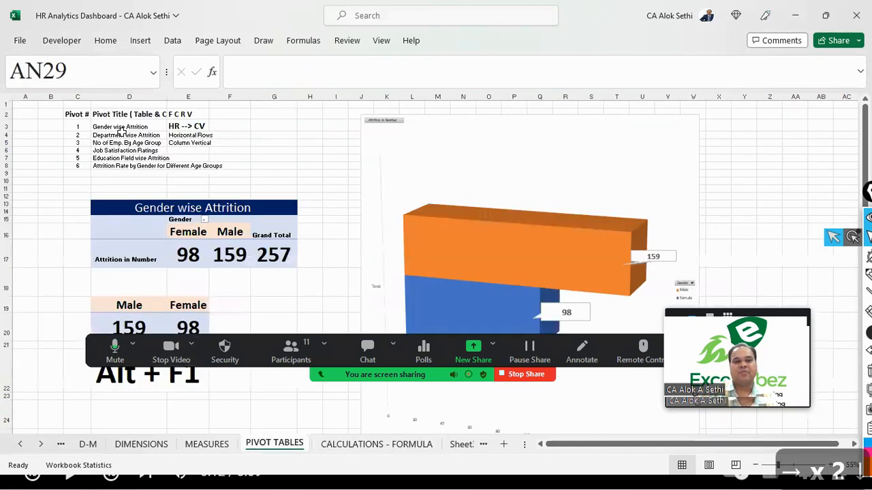
- Show the field list of the Gender wise Attrition pivot table and move the Gender field from columns to rows
{"action": "left_click", "coordinate": [112, 205]}
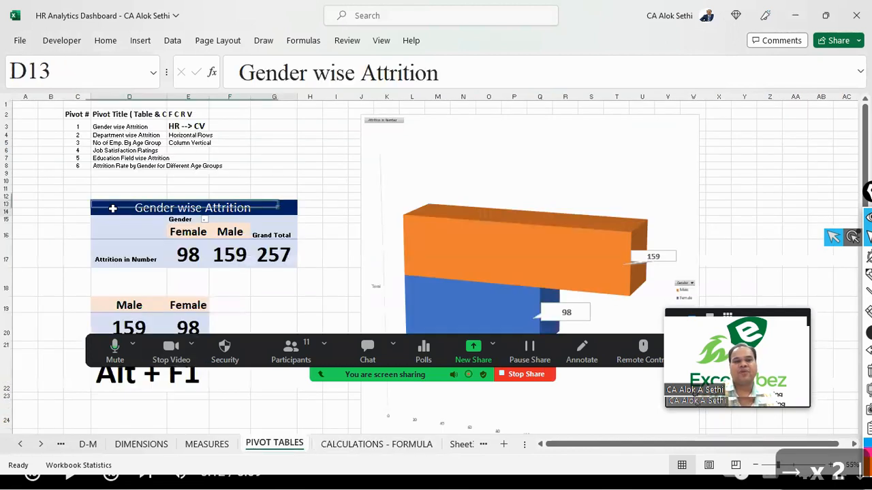
{"action": "left_click", "coordinate": [212, 251]}
{"action": "left_click", "coordinate": [185, 250]}
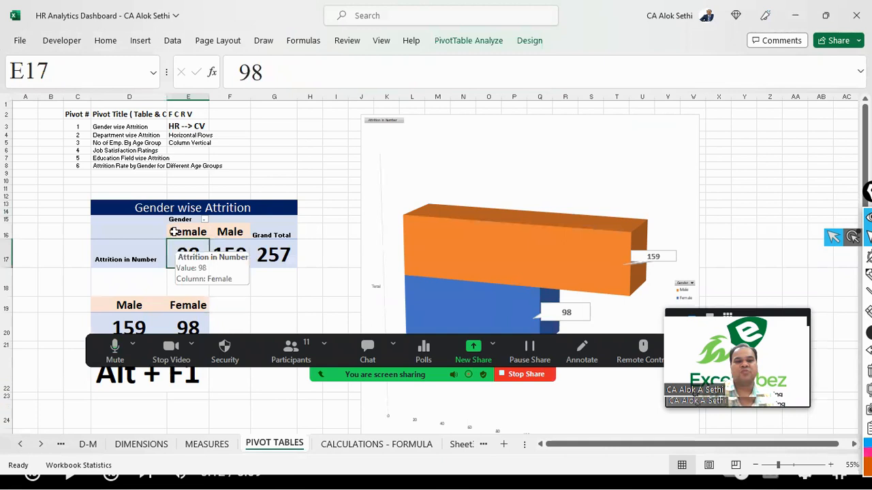
{"action": "left_click", "coordinate": [174, 231]}
{"action": "left_click", "coordinate": [106, 228]}
{"action": "left_click", "coordinate": [215, 252]}
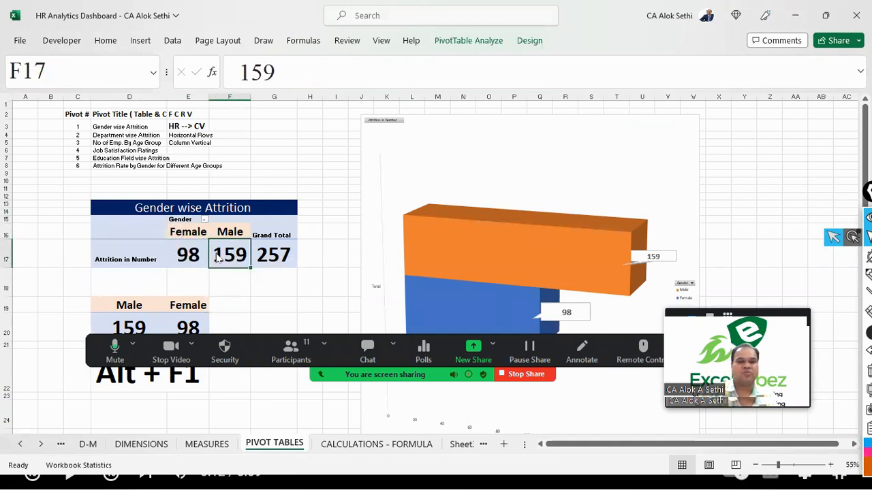
{"action": "right_click", "coordinate": [216, 252]}
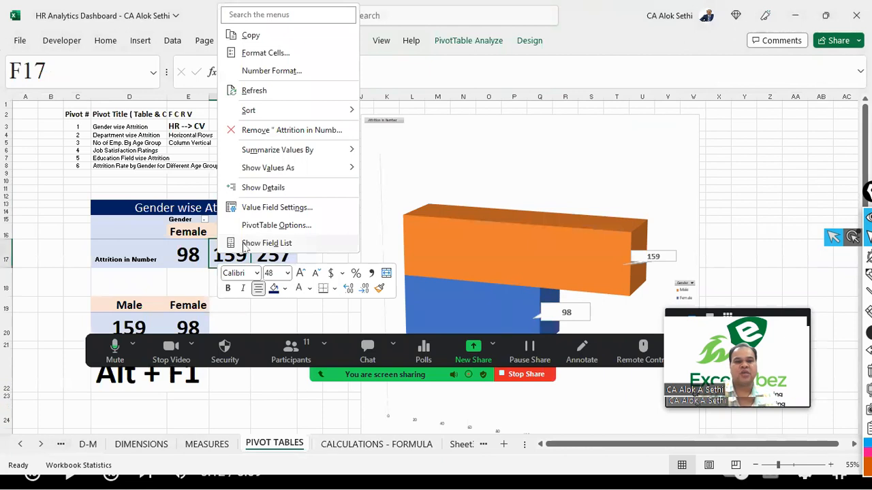
{"action": "left_click", "coordinate": [265, 243]}
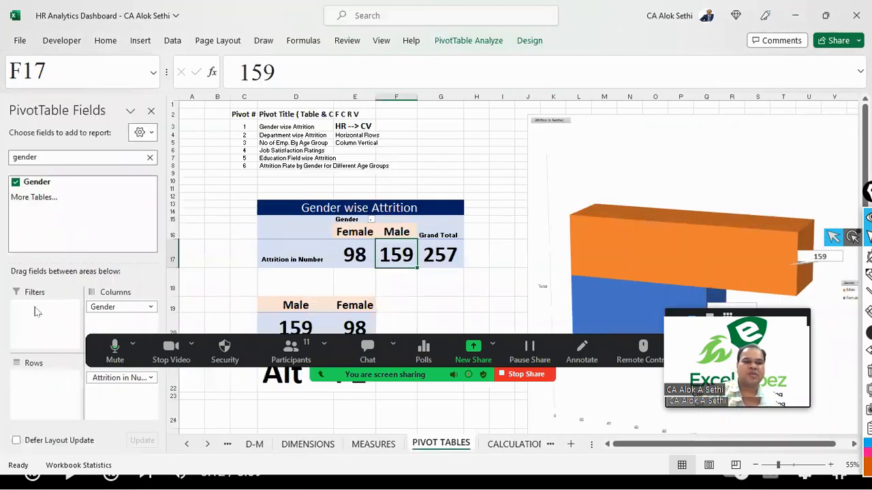
{"action": "left_click", "coordinate": [16, 181]}
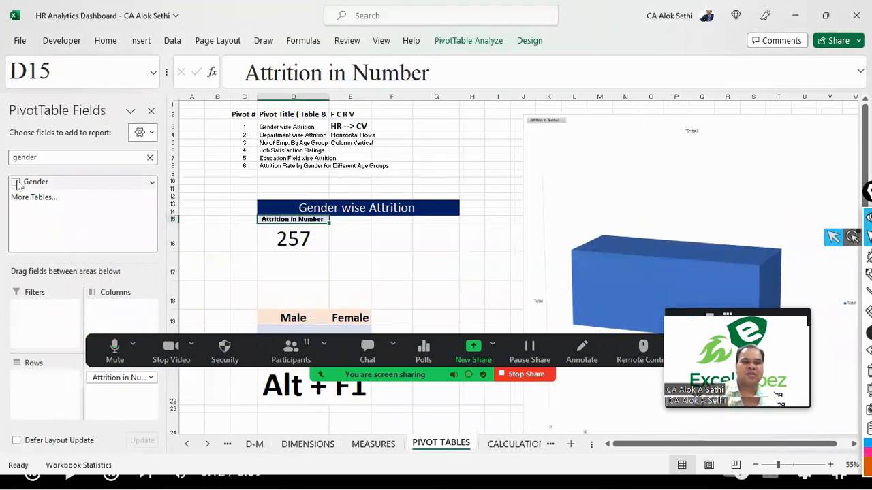
{"action": "left_click", "coordinate": [15, 182]}
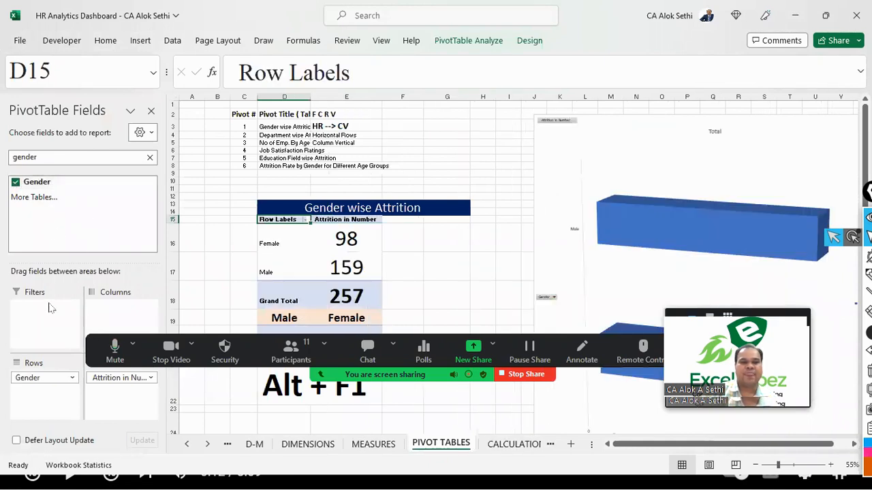
- Find the Department field and place it in the pivot table's columns, accepting the replacement of existing cell data
{"action": "left_click", "coordinate": [149, 156]}
{"action": "left_click", "coordinate": [135, 157]}
{"action": "type", "text": "dep"}
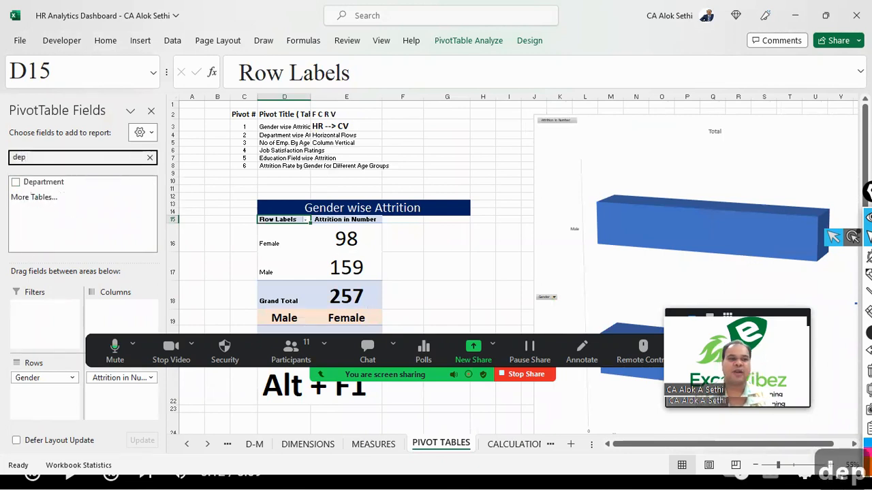
{"action": "left_click", "coordinate": [15, 183]}
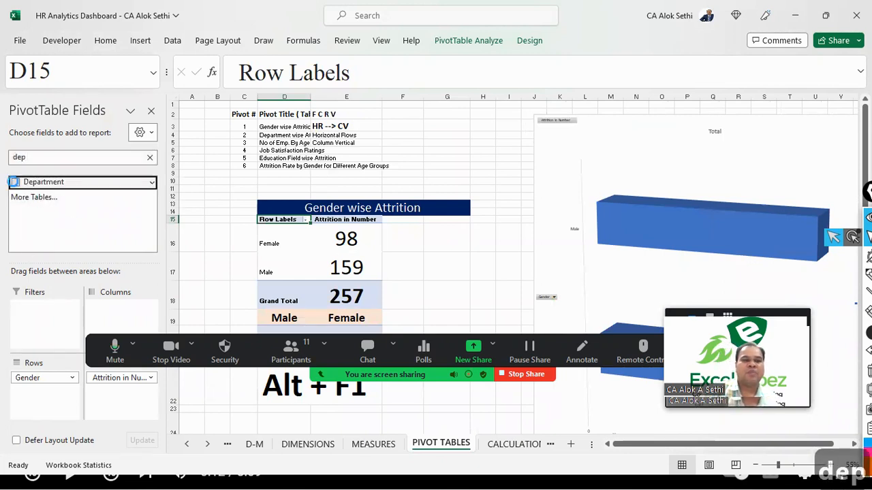
{"action": "left_click", "coordinate": [409, 281]}
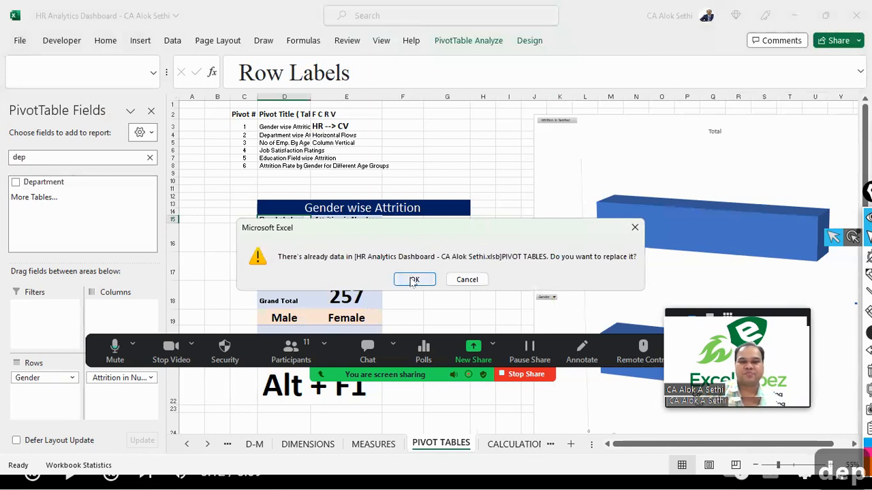
{"action": "left_click_drag", "start_coordinate": [60, 181], "coordinate": [126, 308]}
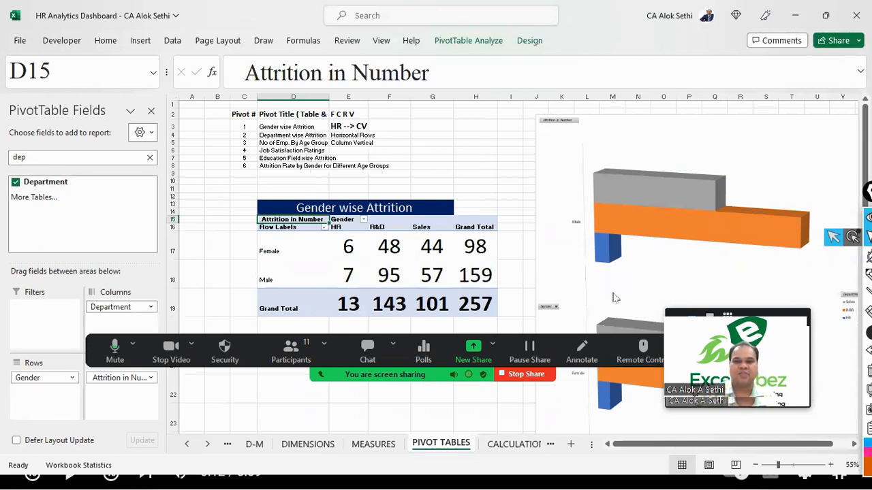
- Shift the chart's plot area, move the chart up to start at column I, and move the meeting controls off the pivot table
{"action": "left_click_drag", "start_coordinate": [565, 131], "coordinate": [531, 135]}
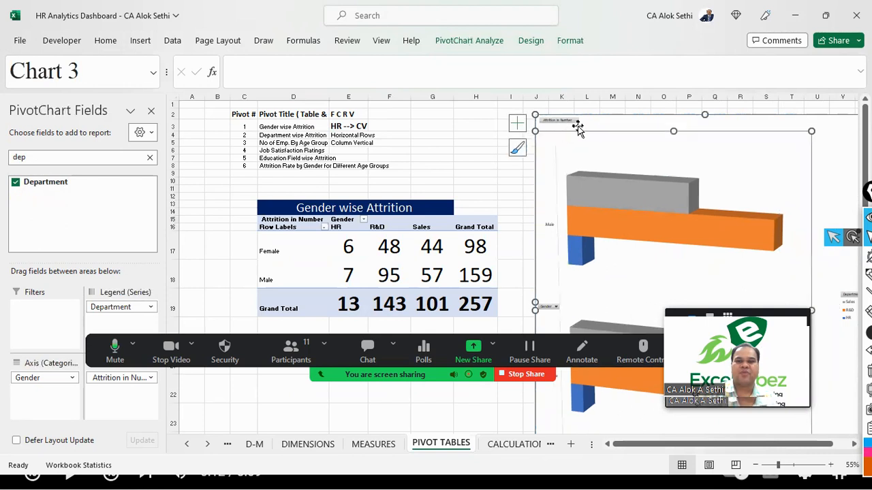
{"action": "mouse_move", "coordinate": [621, 119]}
{"action": "left_mouse_down"}
{"action": "mouse_move", "coordinate": [516, 98]}
{"action": "mouse_move", "coordinate": [561, 113]}
{"action": "mouse_move", "coordinate": [607, 106]}
{"action": "mouse_move", "coordinate": [596, 107]}
{"action": "left_mouse_up"}
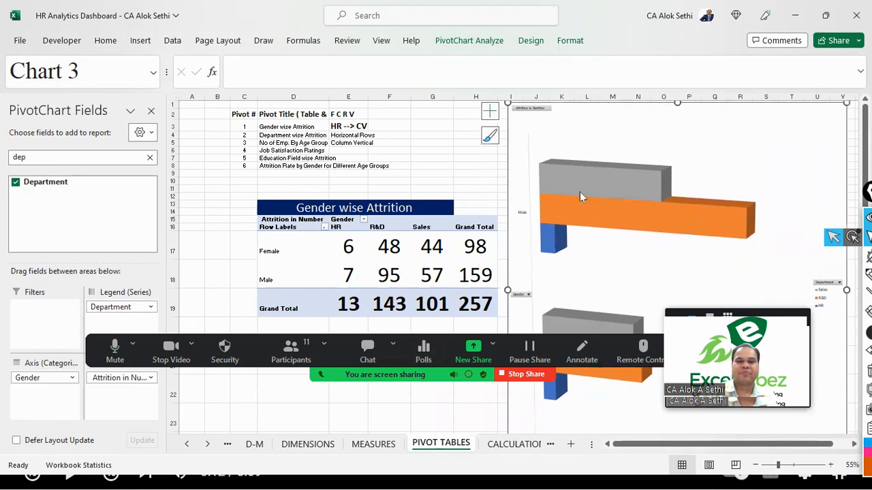
{"action": "scroll", "coordinate": [580, 191], "scroll_direction": "down", "scroll_amount": 1}
{"action": "scroll", "coordinate": [580, 191], "scroll_direction": "up", "scroll_amount": 1}
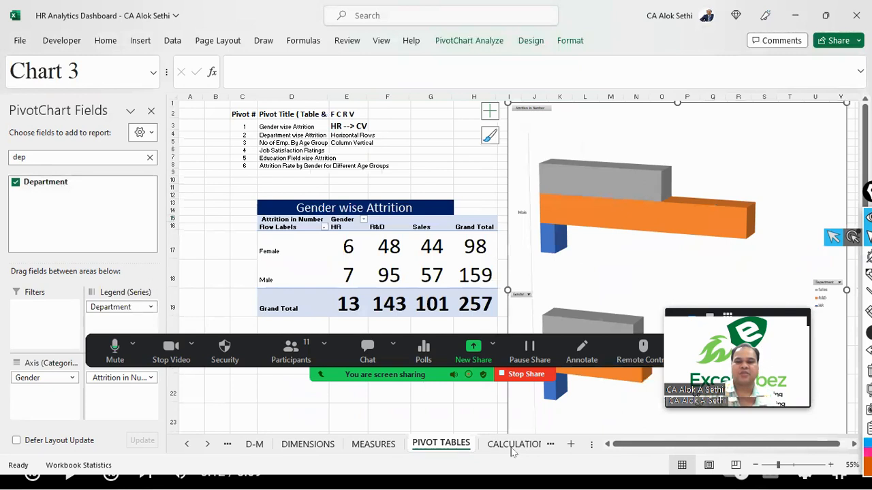
{"action": "left_click_drag", "start_coordinate": [436, 374], "coordinate": [350, 462]}
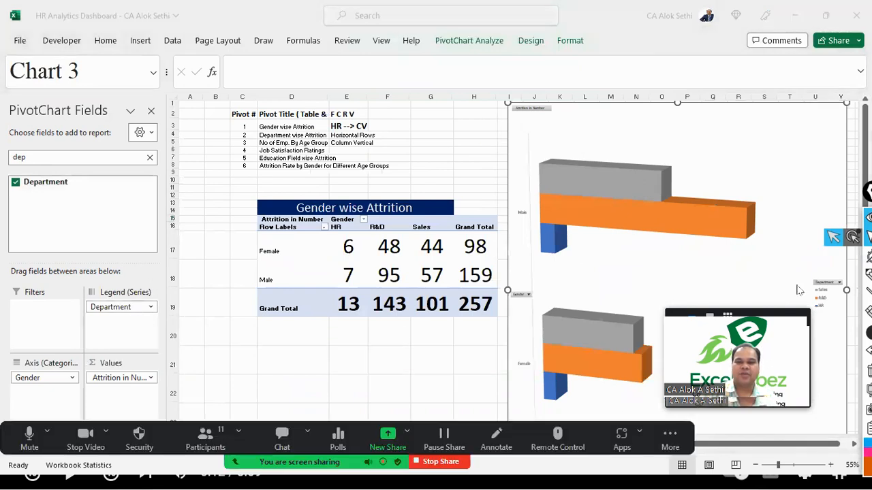
- Check the value of the Male HR bar in the chart, read the new meeting chat message and close the chat
{"action": "left_click", "coordinate": [610, 198]}
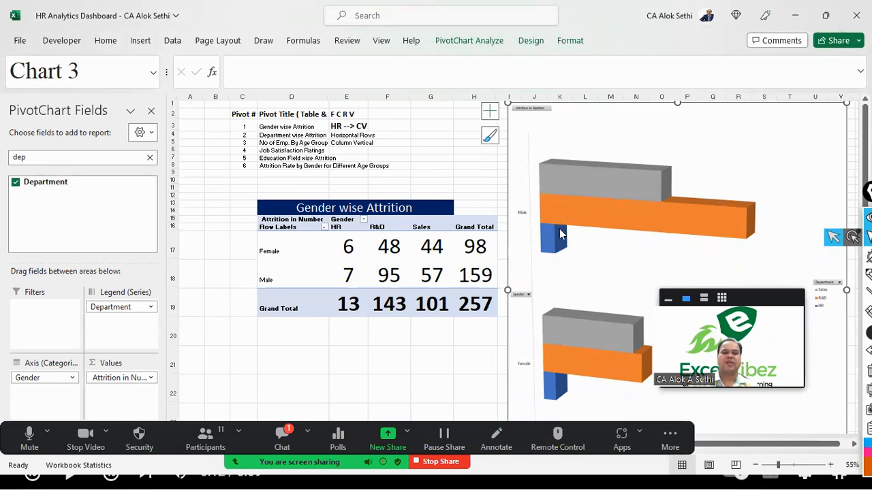
{"action": "mouse_move", "coordinate": [561, 234]}
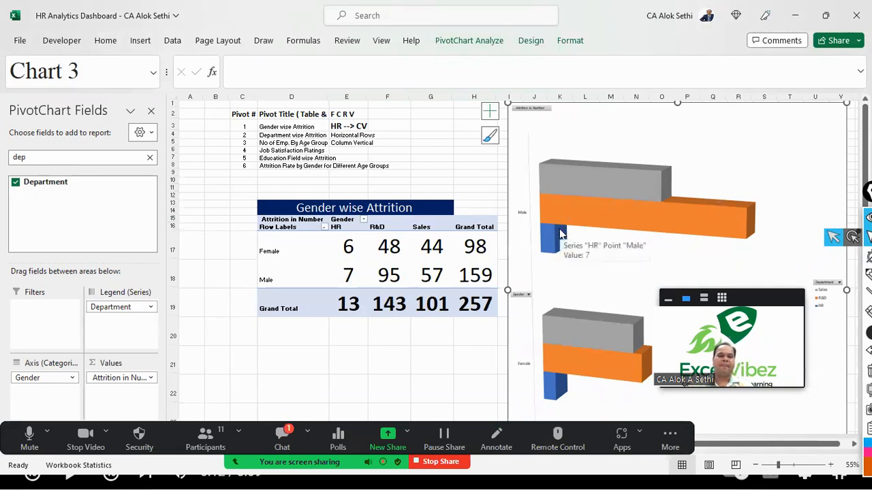
{"action": "left_click", "coordinate": [281, 441]}
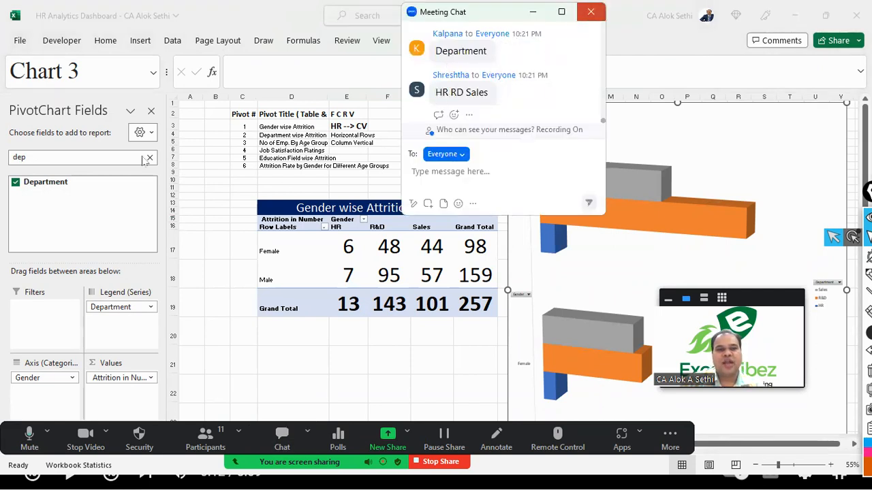
{"action": "left_click", "coordinate": [590, 12]}
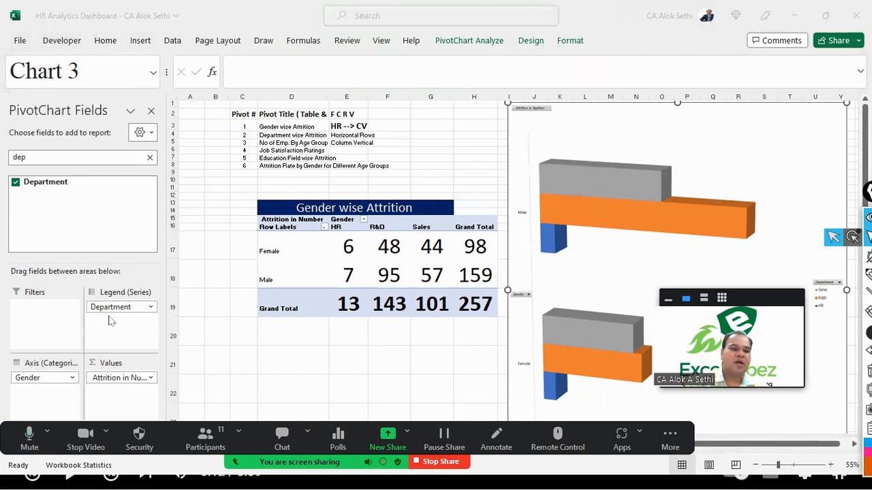
- Swap the pivot chart's fields so Department is on the axis and Gender is in the legend
{"action": "left_click", "coordinate": [39, 408]}
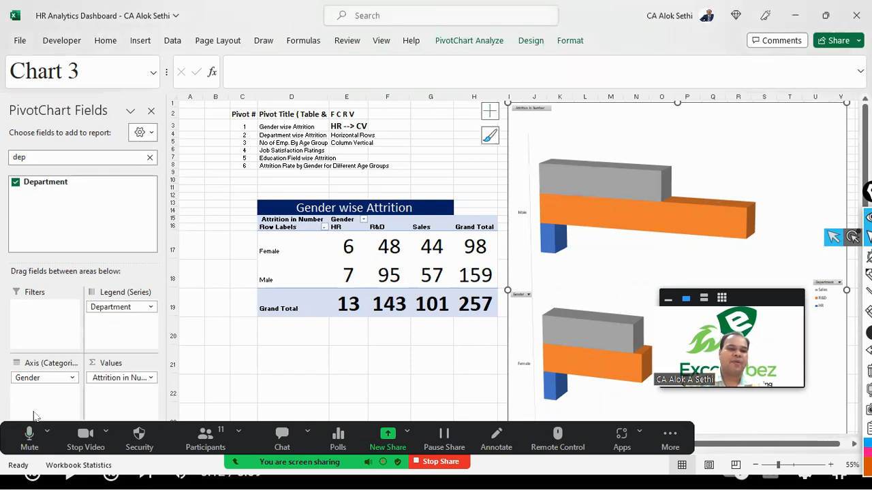
{"action": "left_click_drag", "start_coordinate": [113, 307], "coordinate": [135, 318]}
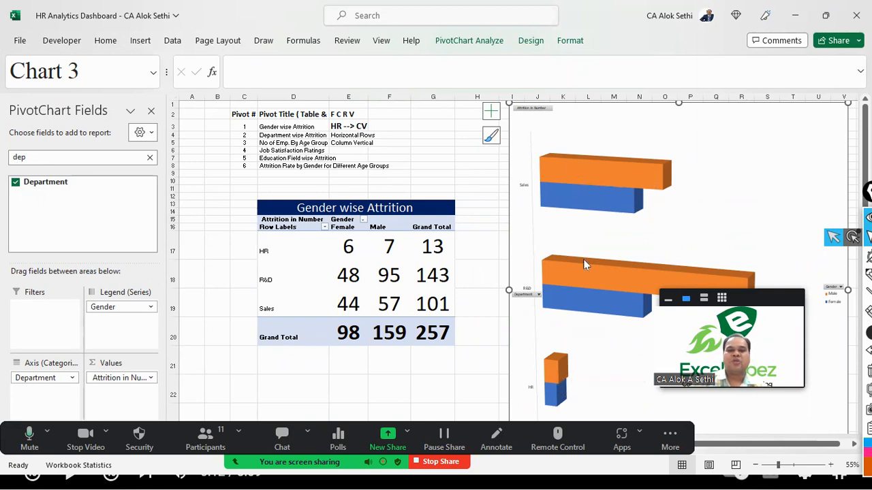
{"action": "mouse_move", "coordinate": [584, 265]}
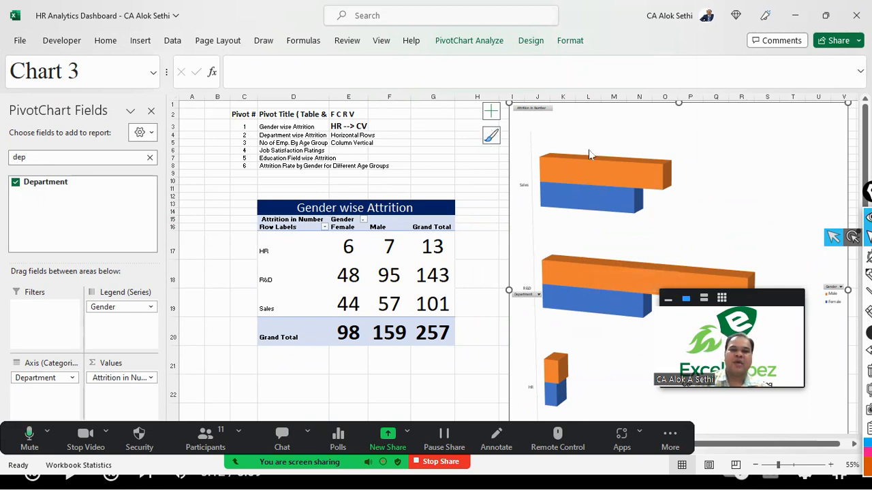
- Change the pivot chart's type to Clustered Column
{"action": "left_click", "coordinate": [571, 42]}
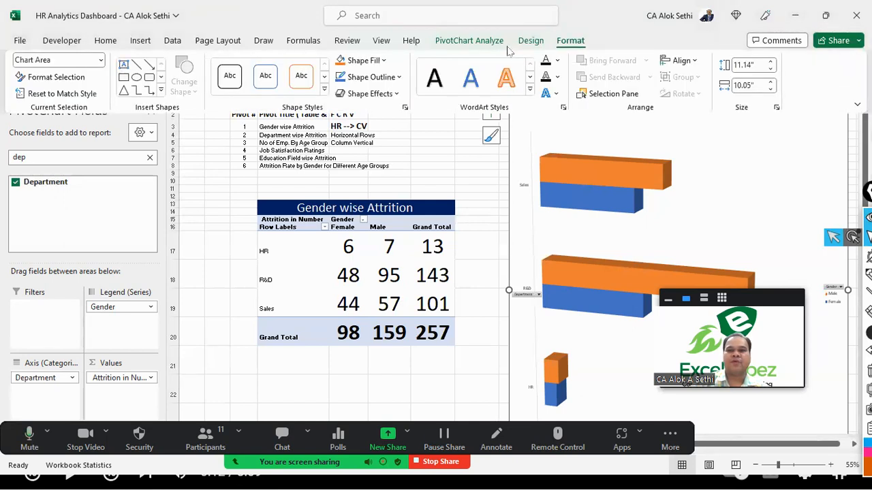
{"action": "left_click", "coordinate": [524, 40]}
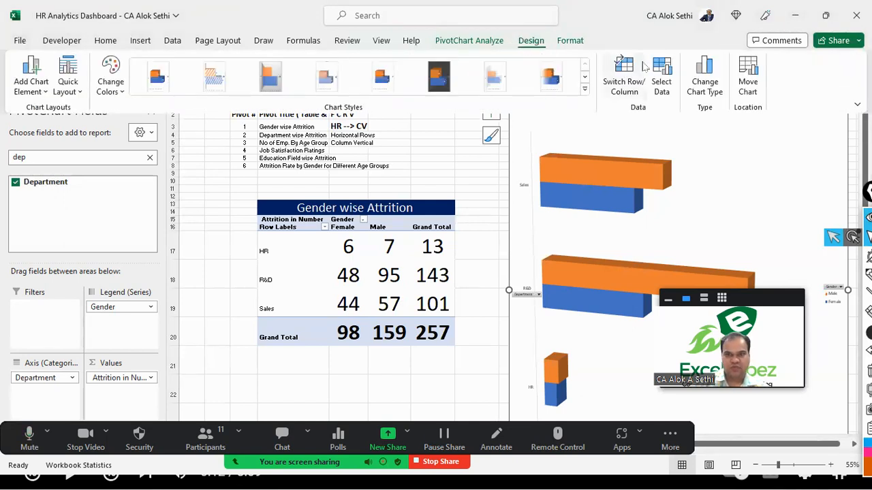
{"action": "left_click", "coordinate": [705, 74]}
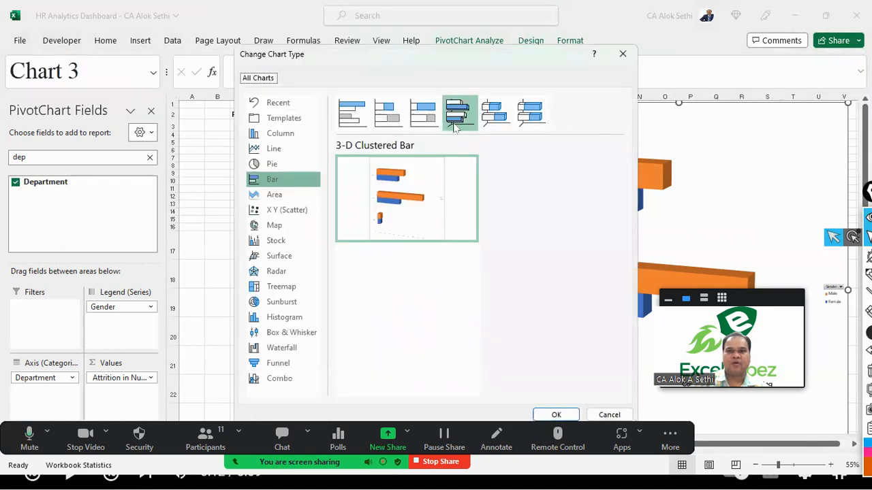
{"action": "left_click", "coordinate": [269, 136]}
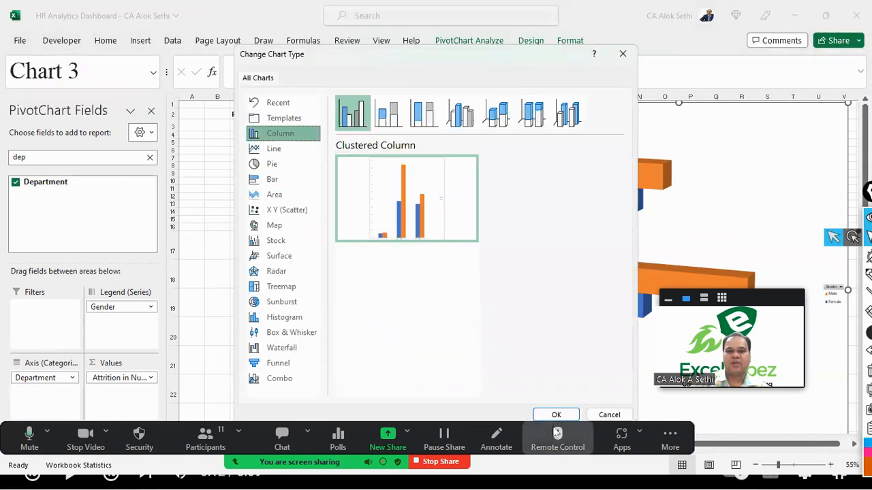
{"action": "left_click", "coordinate": [554, 414]}
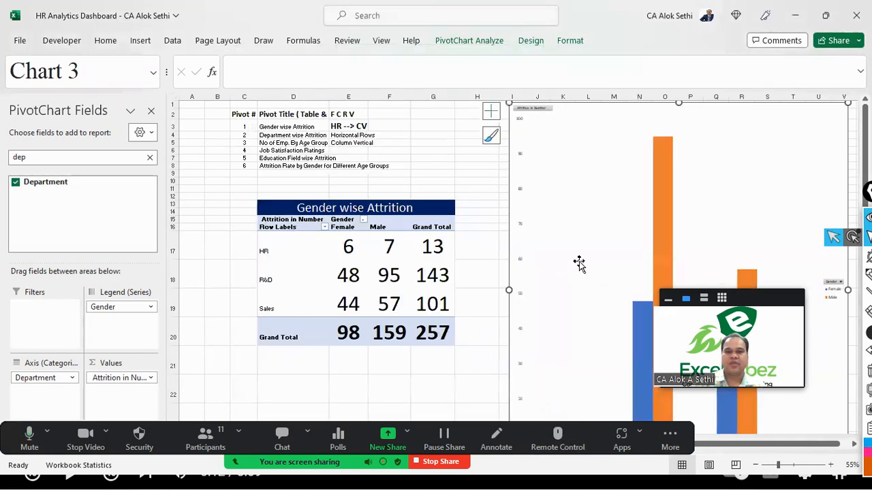
- Deselect the chart, view the whole pivot table and chart at 30% zoom, and stop sharing the screen
{"action": "scroll", "coordinate": [578, 263], "scroll_direction": "down", "scroll_amount": 2, "text": "ctrl"}
{"action": "left_click", "coordinate": [323, 310]}
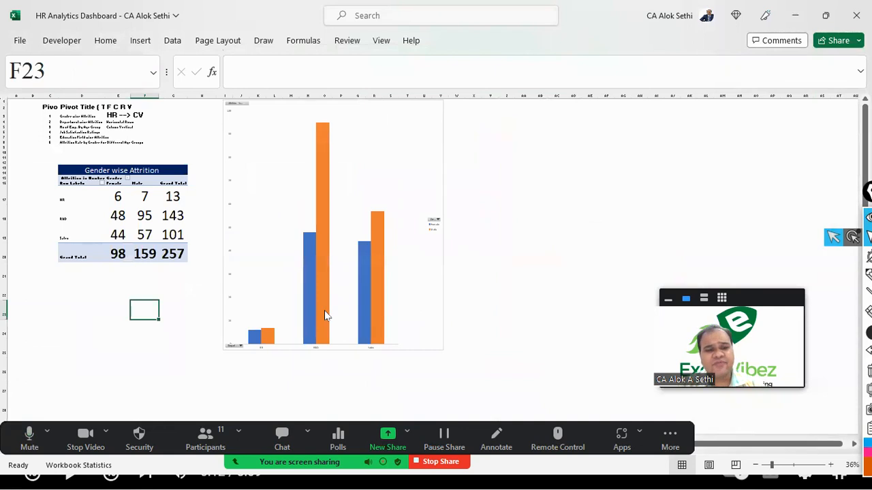
{"action": "scroll", "coordinate": [325, 314], "scroll_direction": "down", "scroll_amount": 1, "text": "ctrl"}
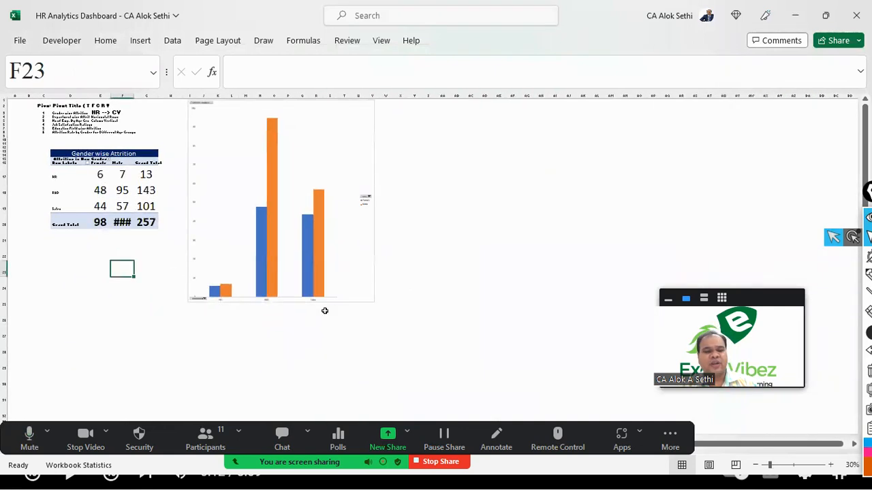
{"action": "left_click", "coordinate": [440, 463]}
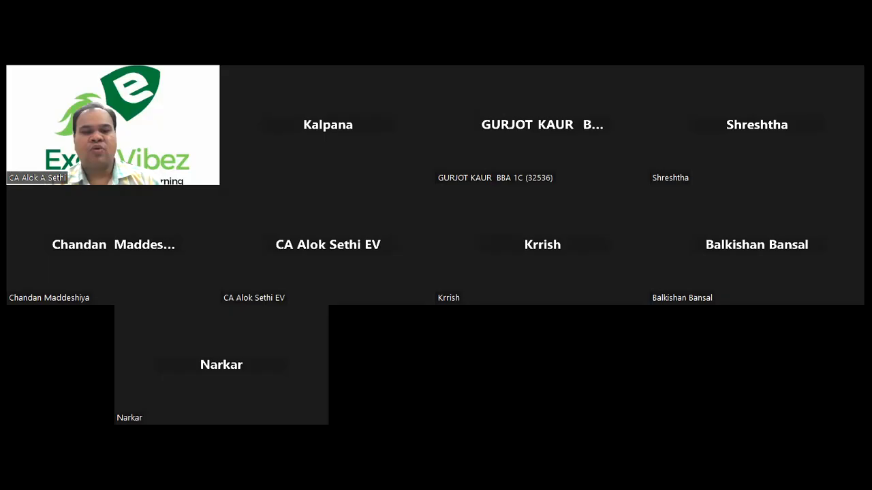